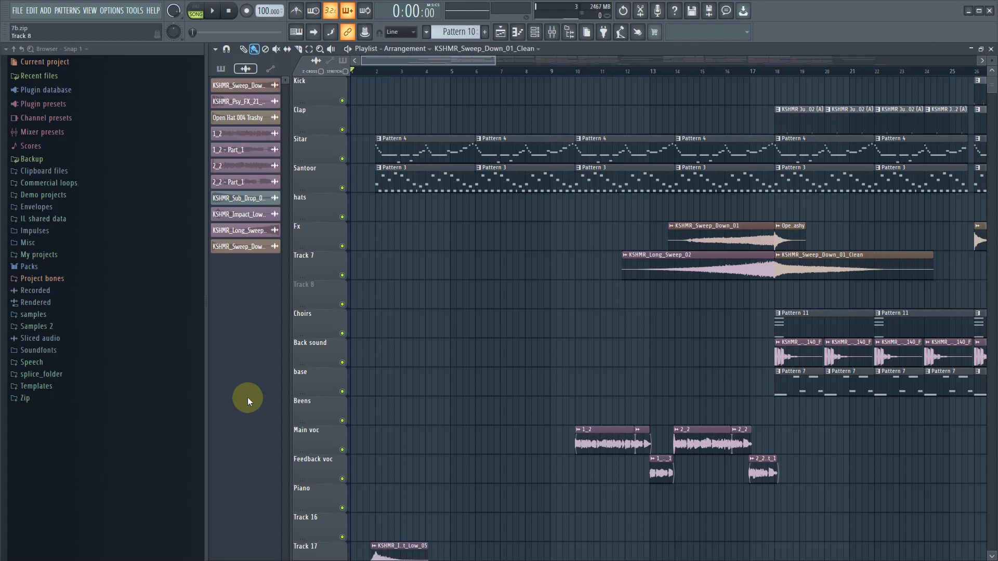
- Remove the Fruity LSD effect from slot 1 of the Insert 13 mixer track
click(552, 31)
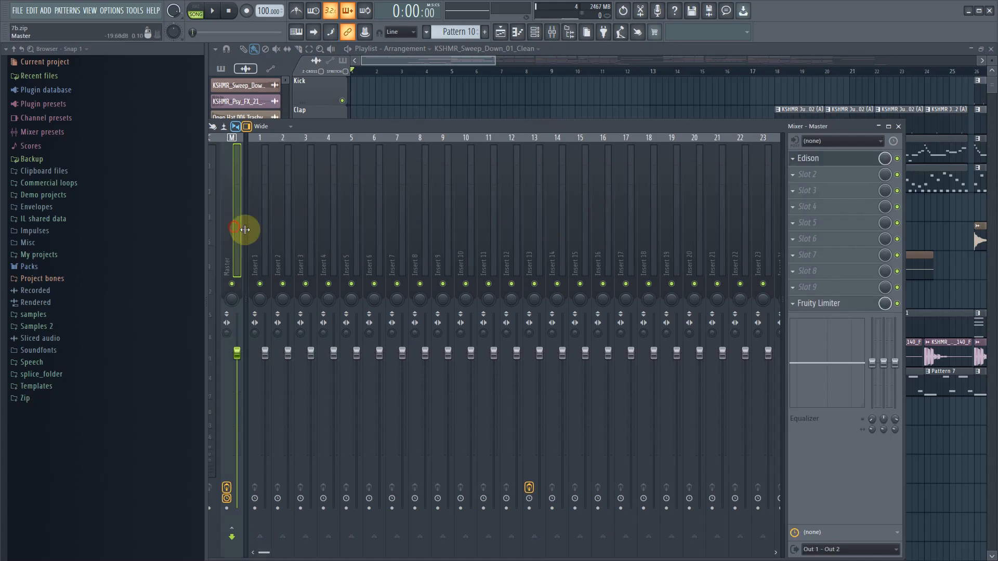
click(527, 254)
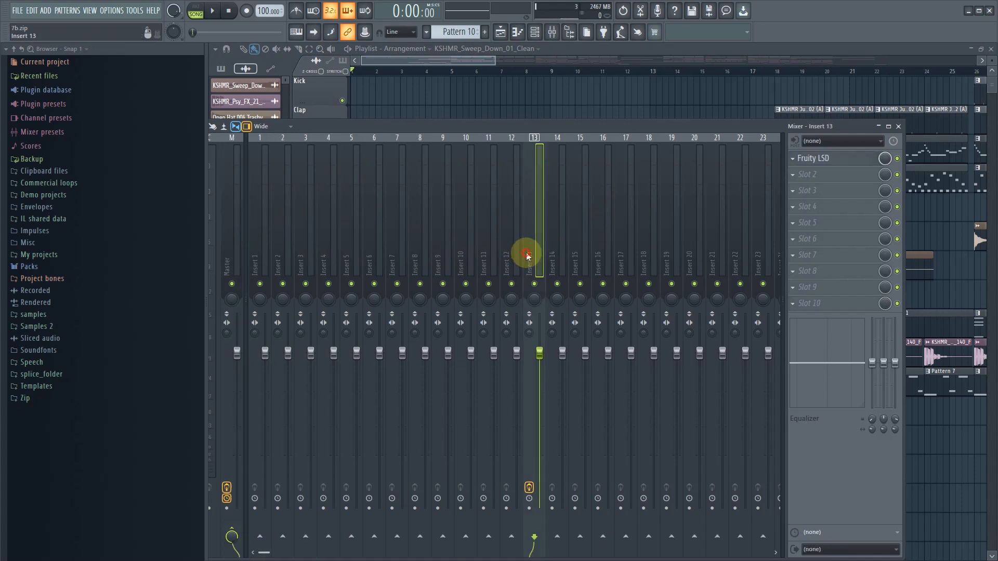
click(794, 163)
click(797, 187)
click(546, 320)
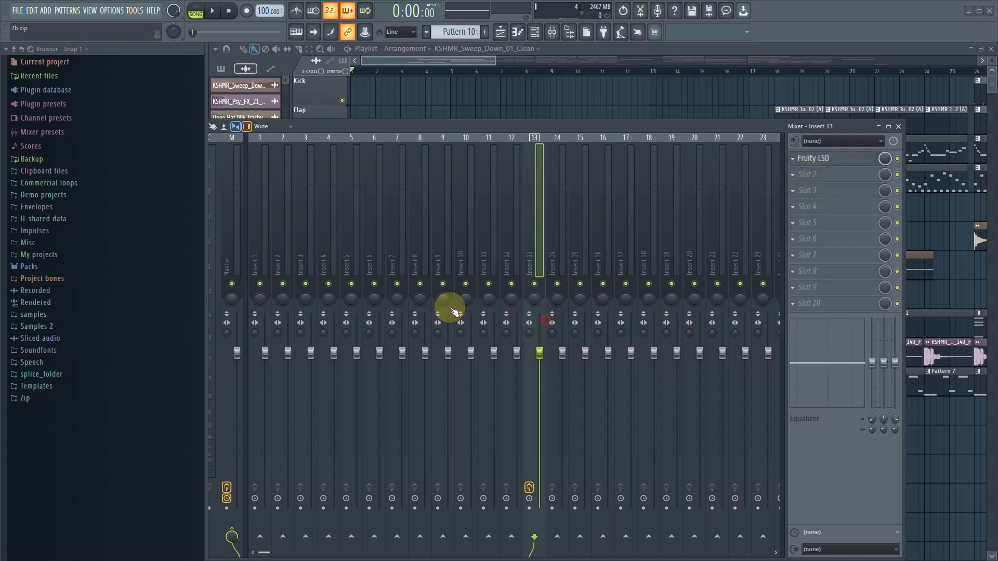
- Remove the Fruity Limiter from slot 10 of the Master mixer track
drag(323, 129, 372, 121)
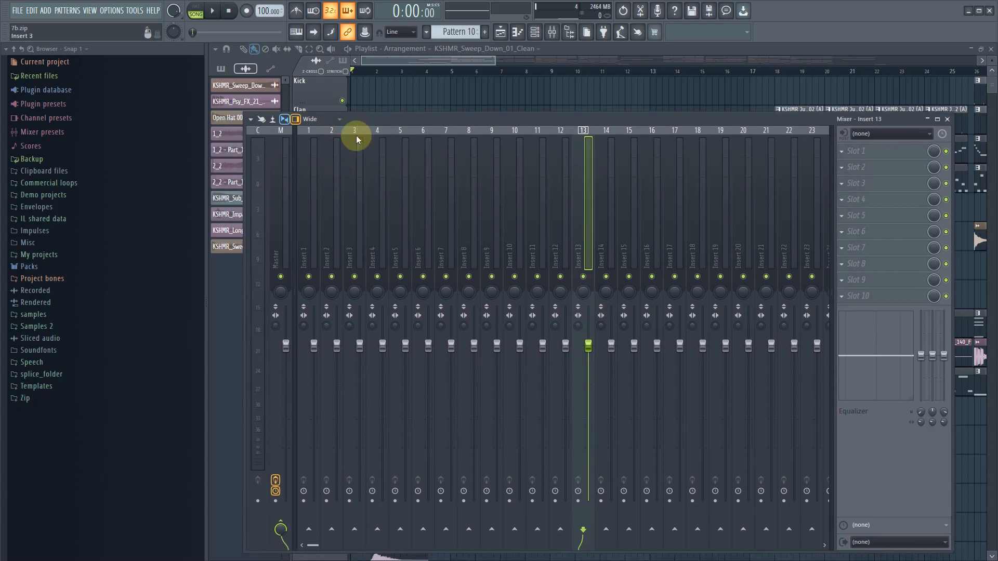
click(287, 195)
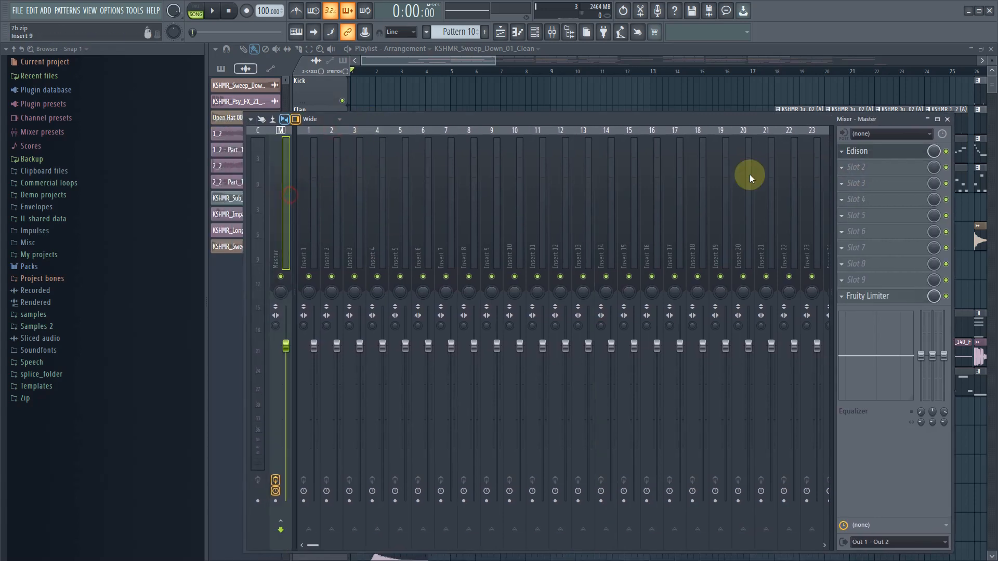
click(842, 295)
click(864, 320)
click(545, 317)
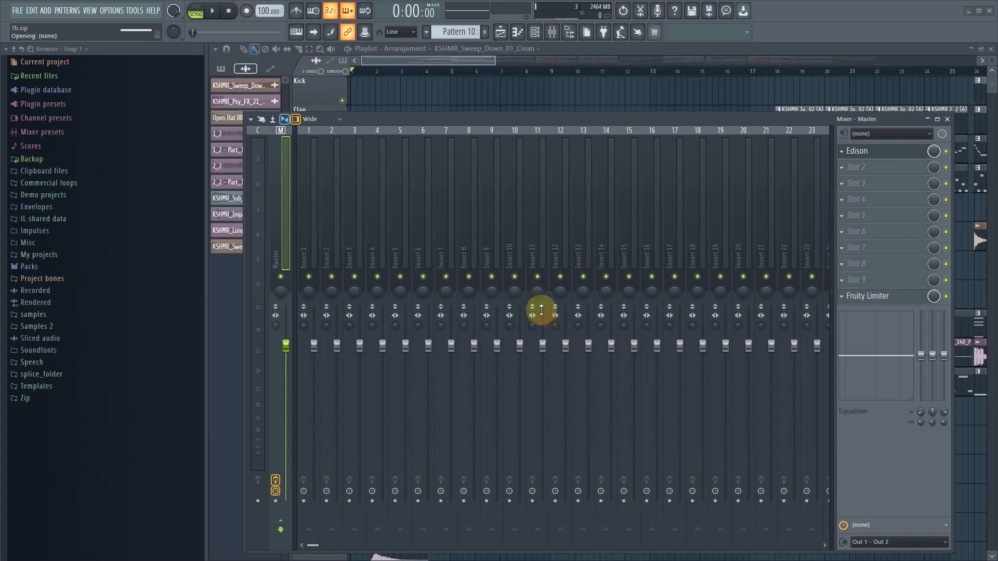
- Look across the mixer's insert tracks and the Master track for remaining effects, moving the mixer window lower over the playlist
drag(381, 193, 891, 218)
drag(775, 215, 157, 210)
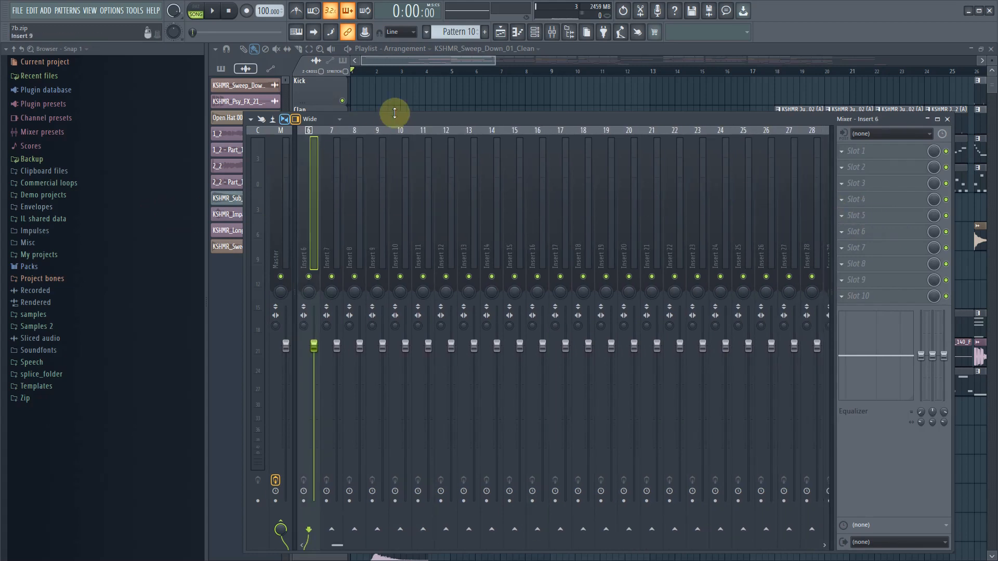
drag(403, 117, 478, 159)
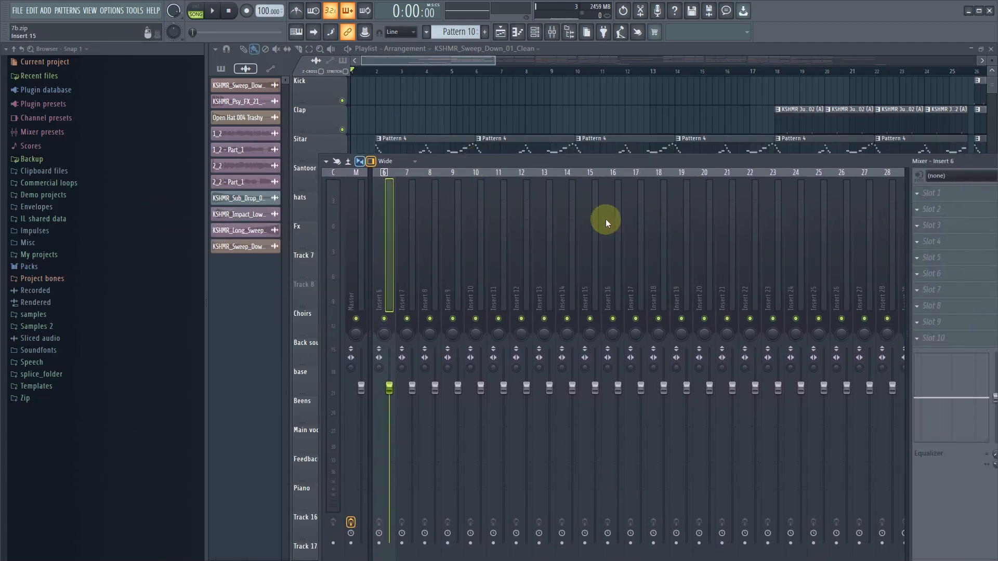
drag(553, 270, 343, 275)
click(363, 268)
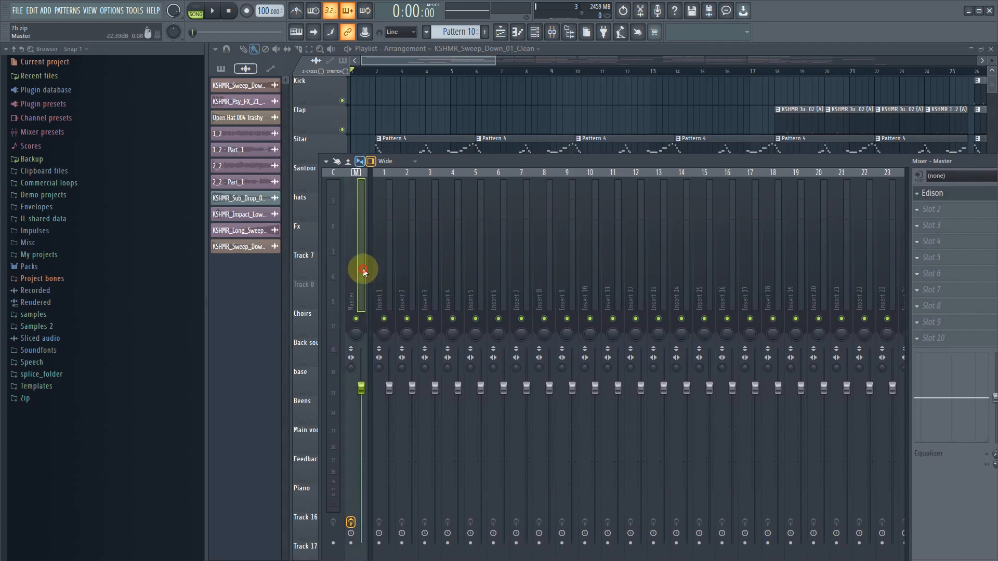
drag(422, 258, 467, 245)
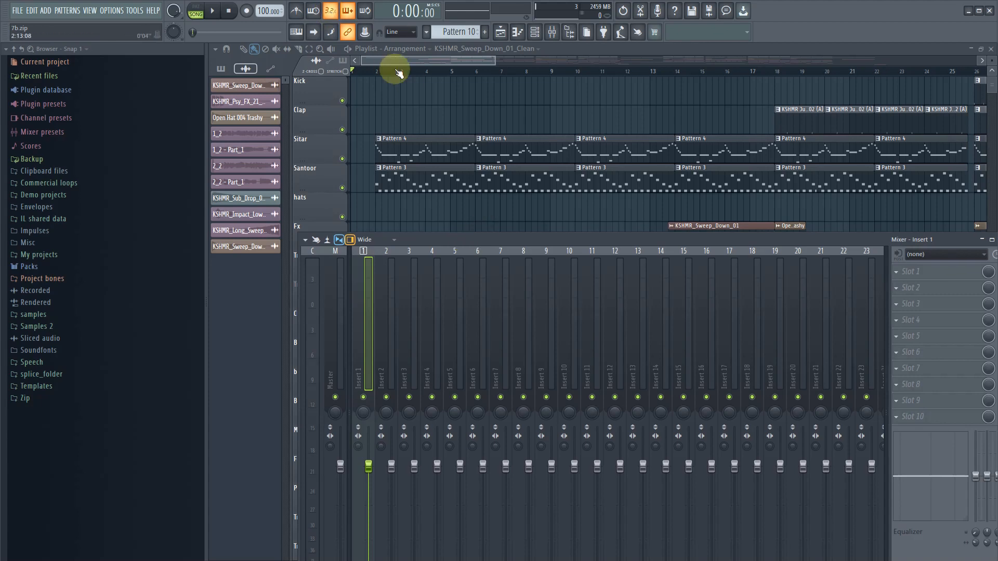
- Close the mixer and play the song from the start, fitting the arrangement's bars and tracks into view before stopping playback
key(F9)
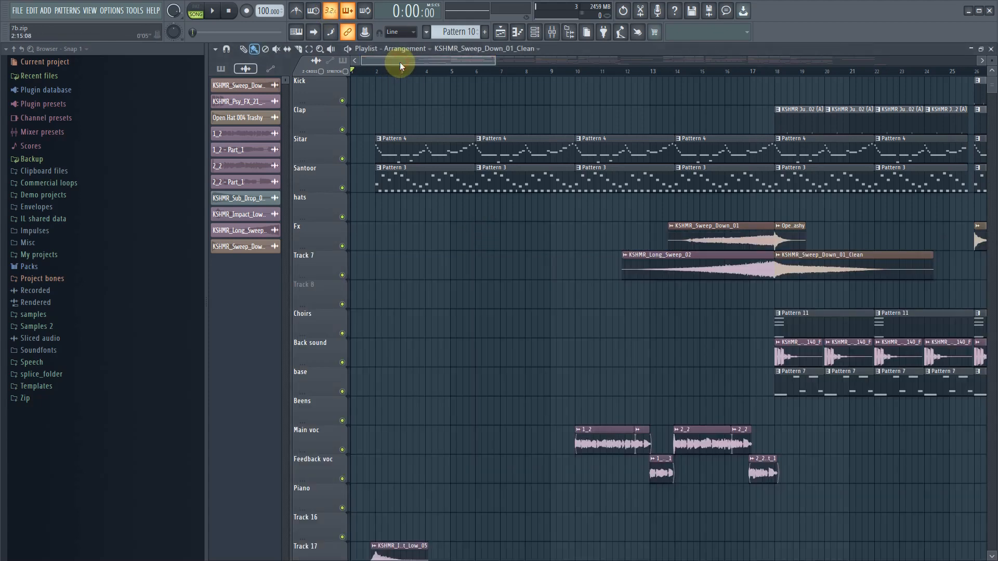
click(215, 11)
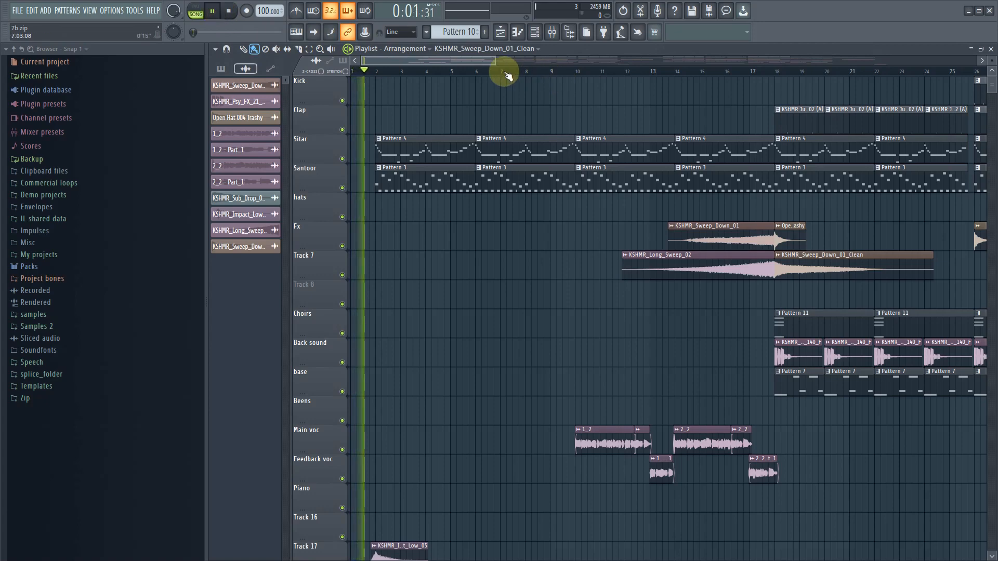
drag(494, 63, 759, 62)
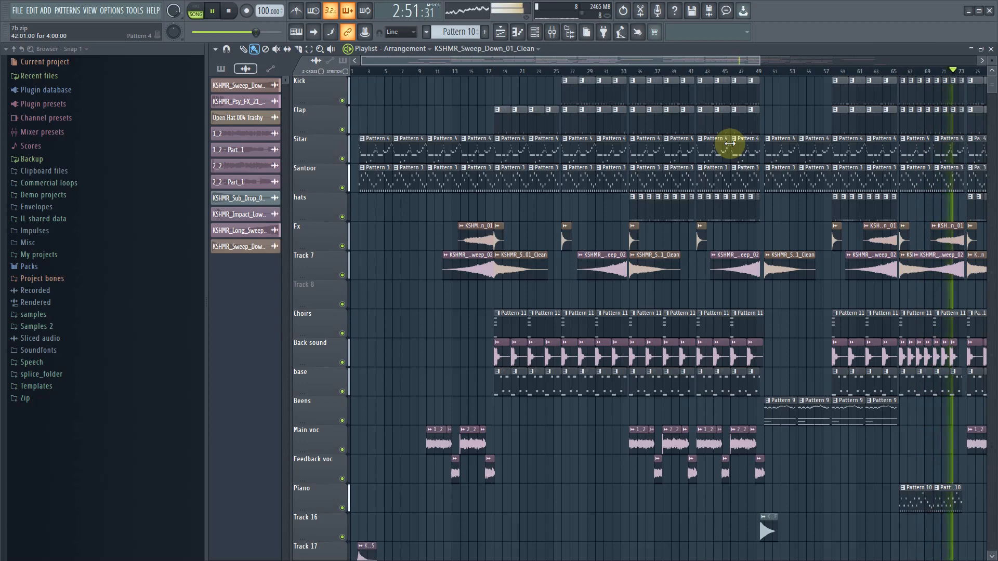
drag(712, 60, 880, 60)
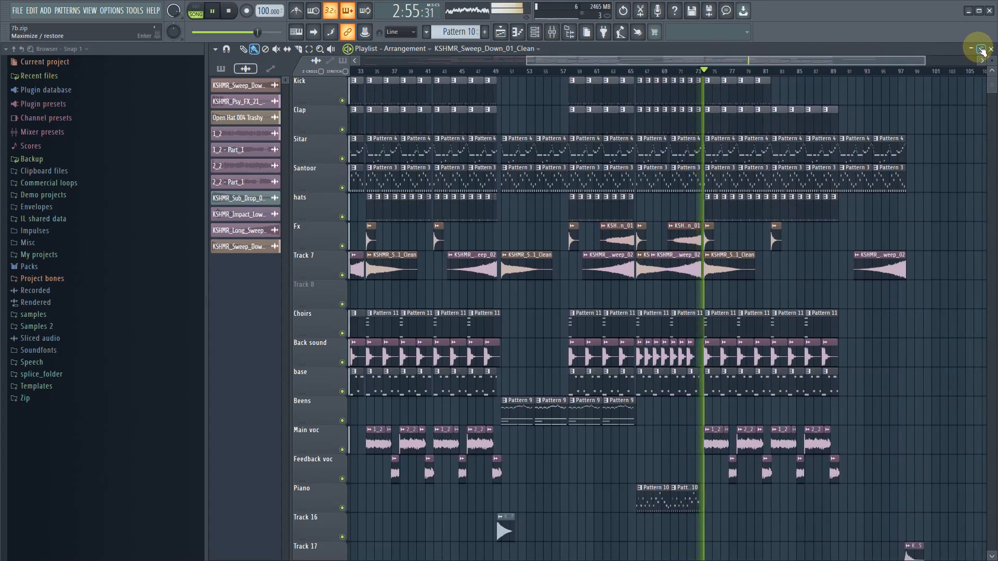
drag(990, 60, 990, 68)
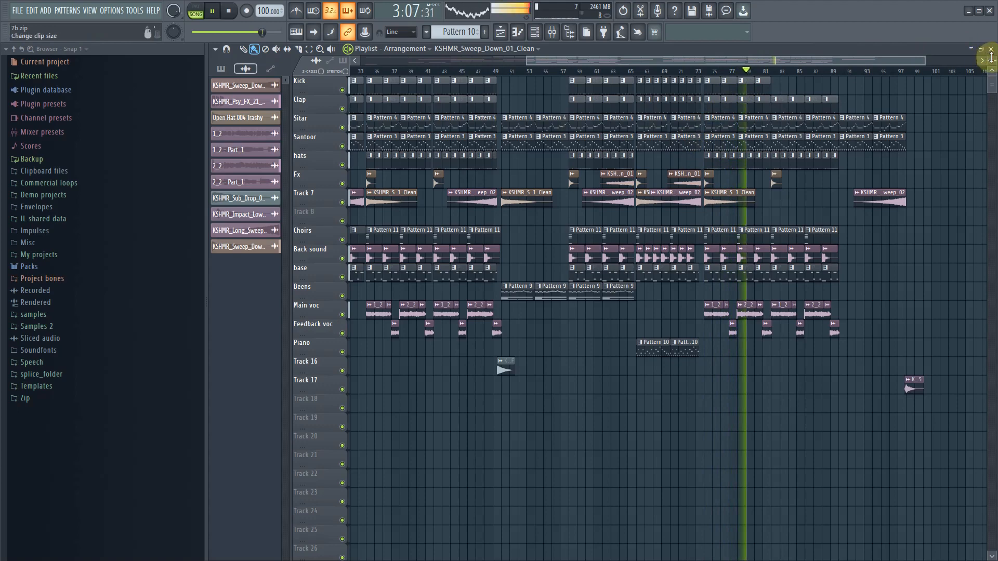
drag(992, 58, 991, 53)
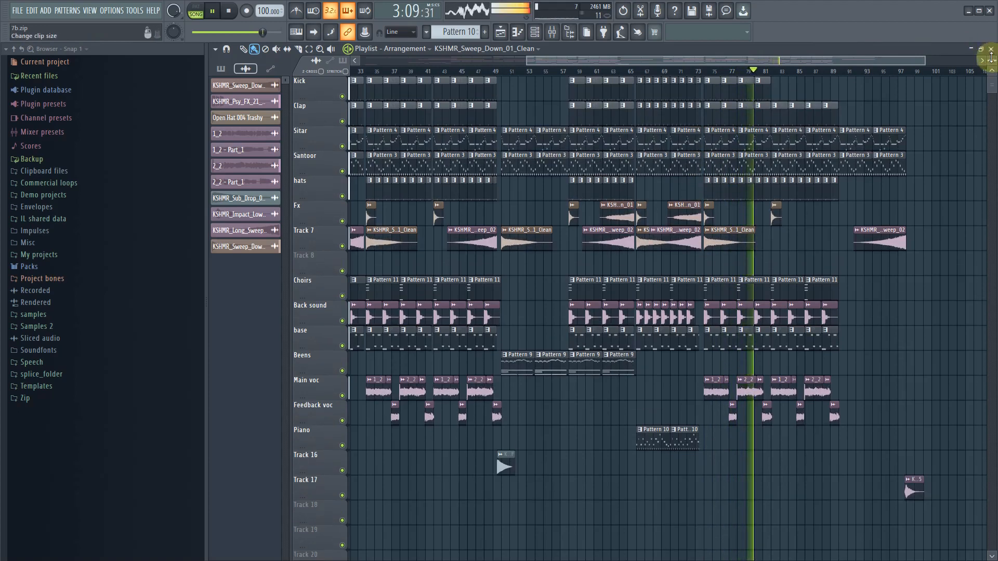
key(space)
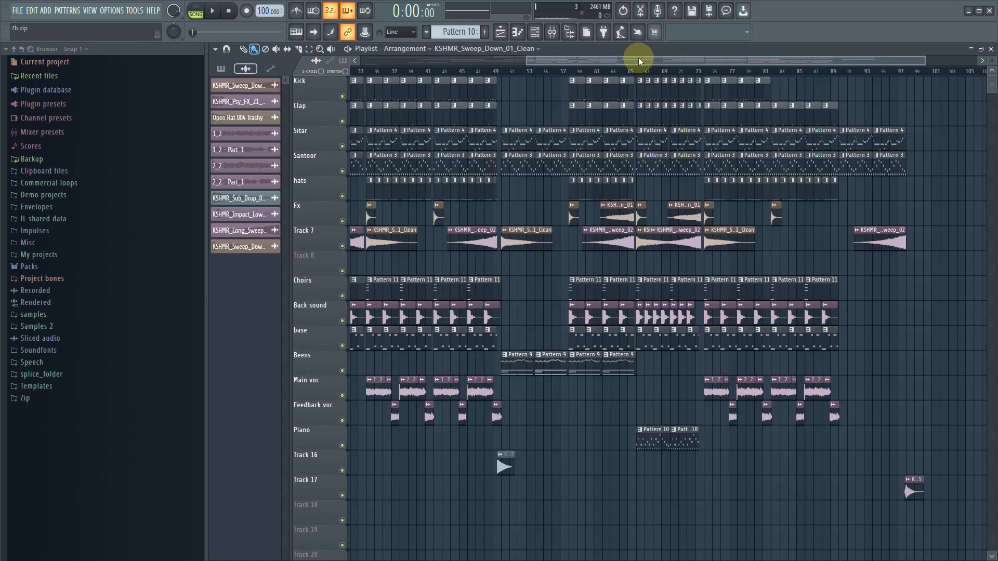
- Delete the empty Track 8 between Track 7 and Choirs from the playlist
scroll(513, 61, left, 4)
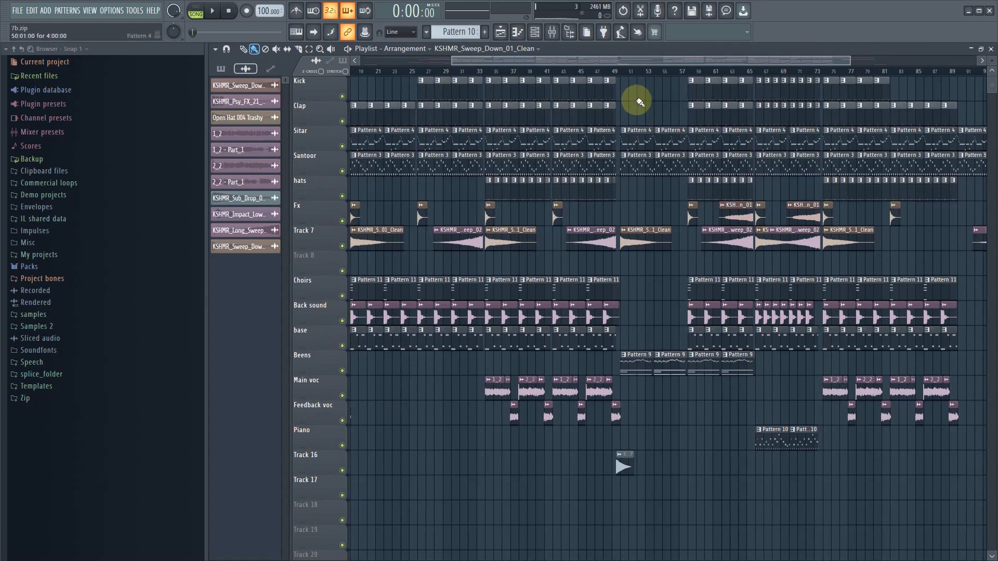
scroll(567, 60, left, 5)
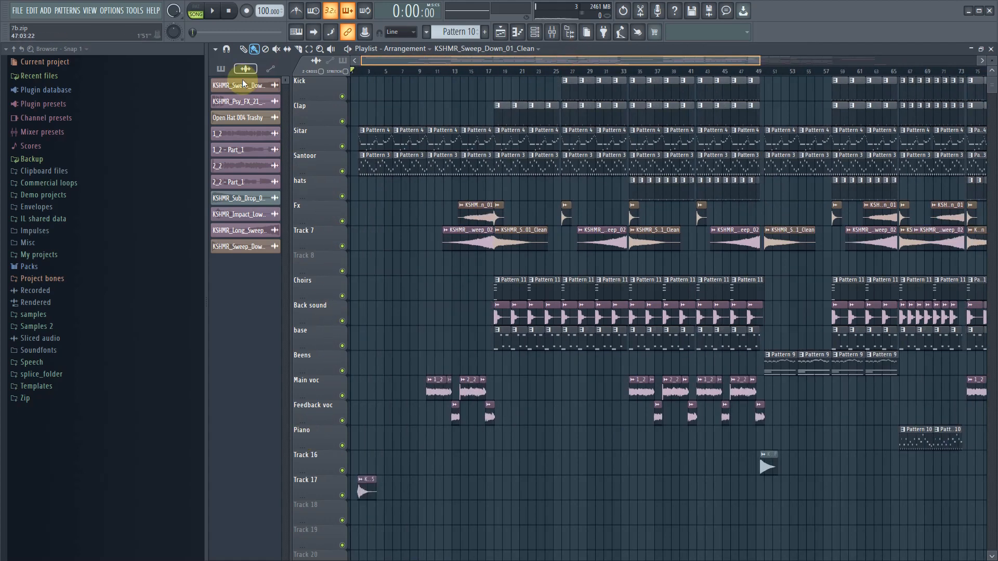
right_click(318, 264)
click(357, 452)
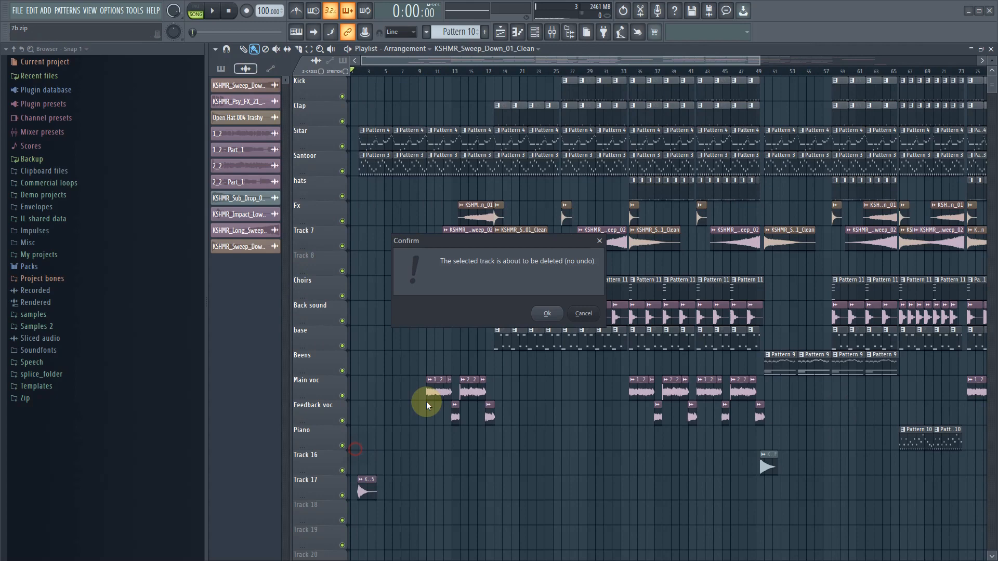
click(547, 314)
- Save the project as a zipped song file in Downloads, replacing the existing 7b.zip
drag(529, 52, 688, 48)
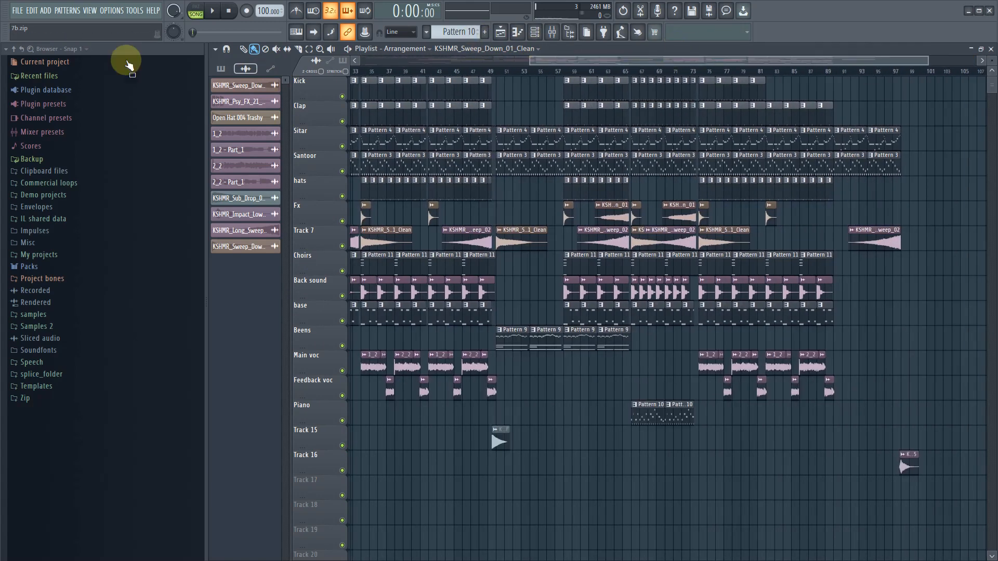
click(18, 10)
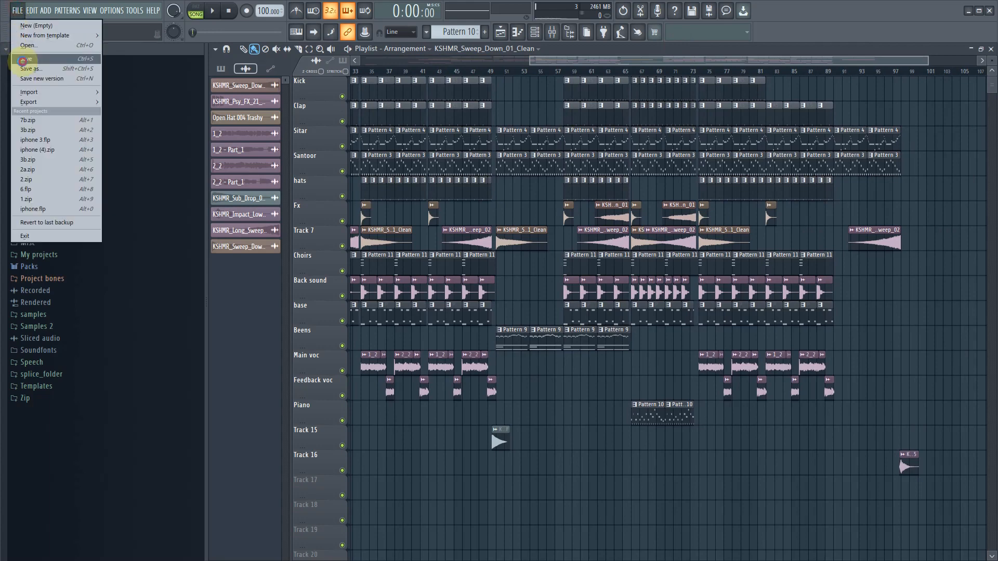
click(24, 63)
click(407, 323)
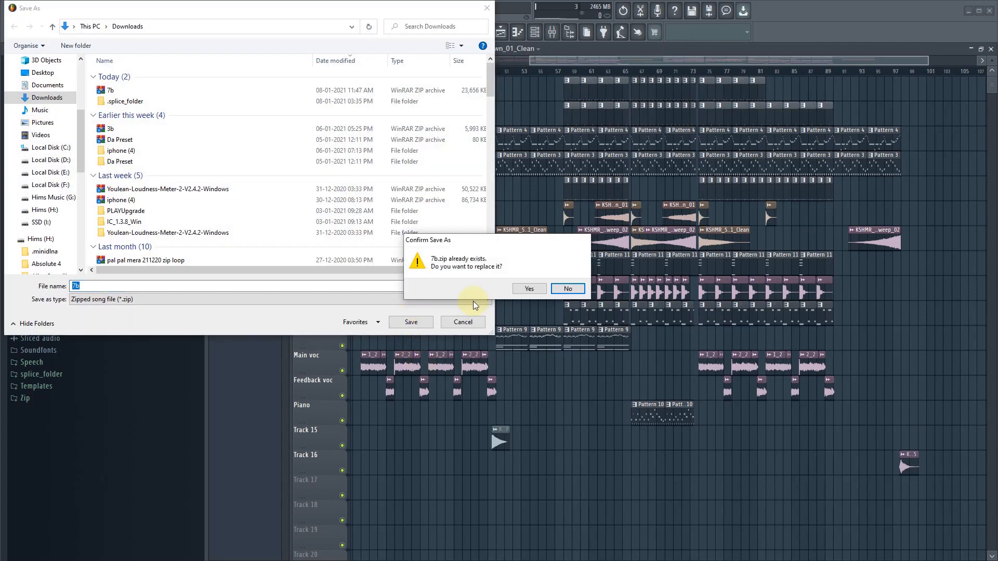
click(528, 289)
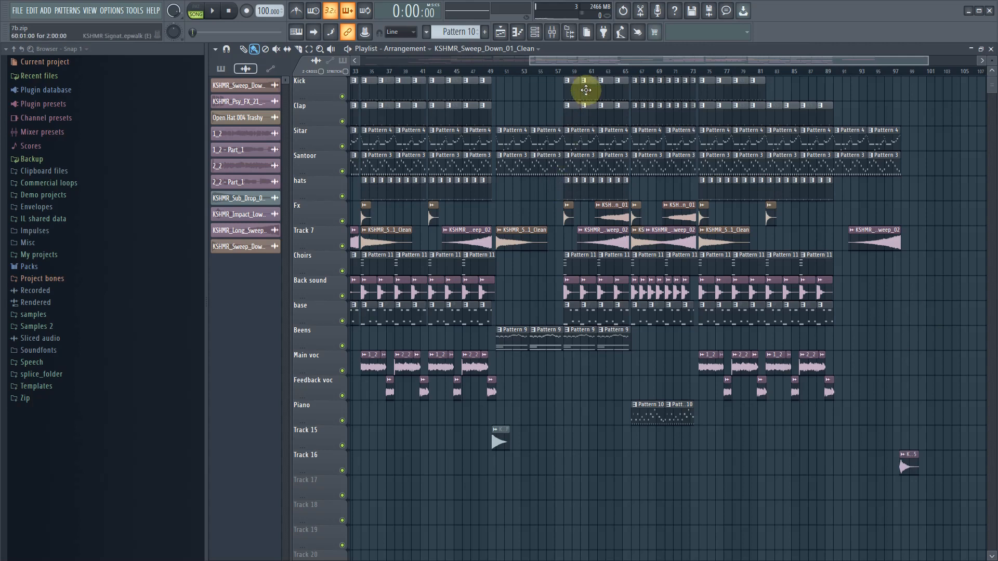
- Select the playlist section with all its clips from bar 34 to bar 50 using the Select tool
drag(569, 61, 529, 64)
click(309, 49)
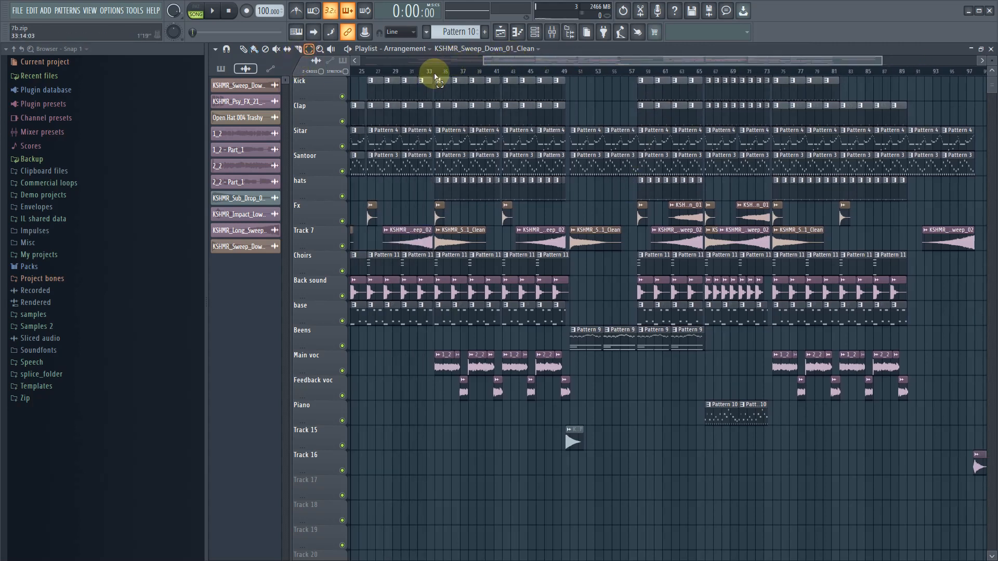
drag(436, 78, 568, 69)
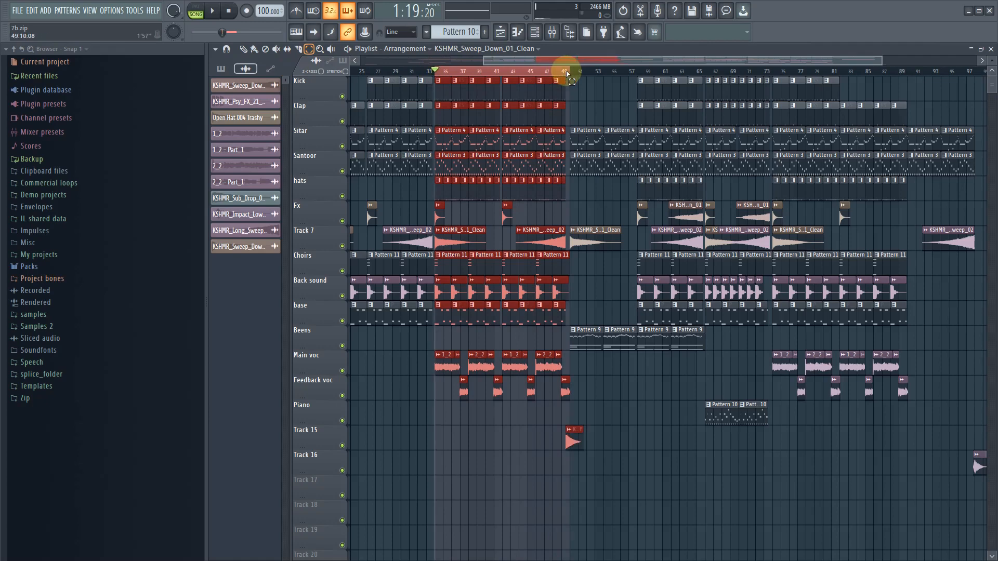
scroll(548, 460, up, 3)
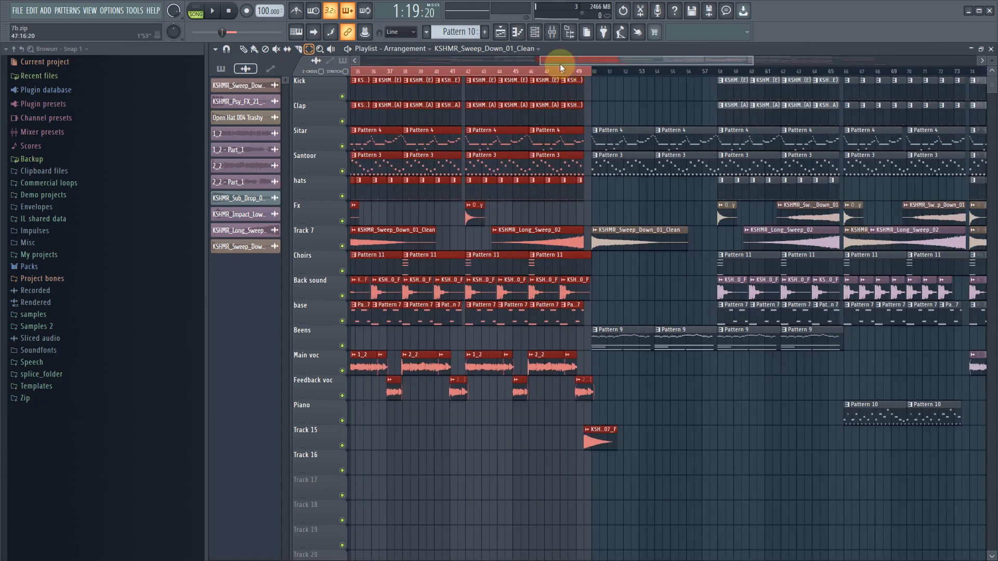
drag(560, 63, 528, 62)
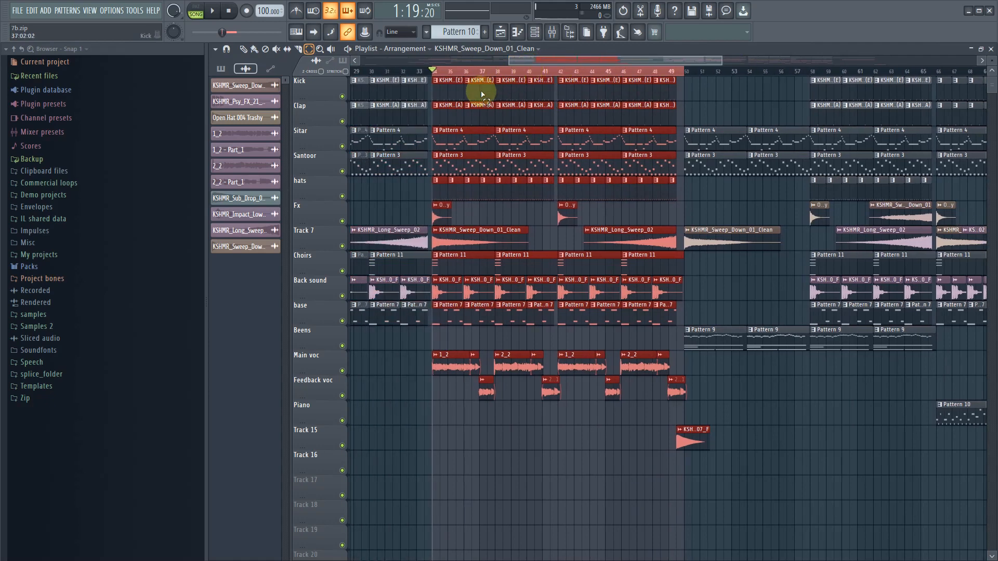
- Listen to the start of the selected section, switch to the Draw tool and stop playback
key(space)
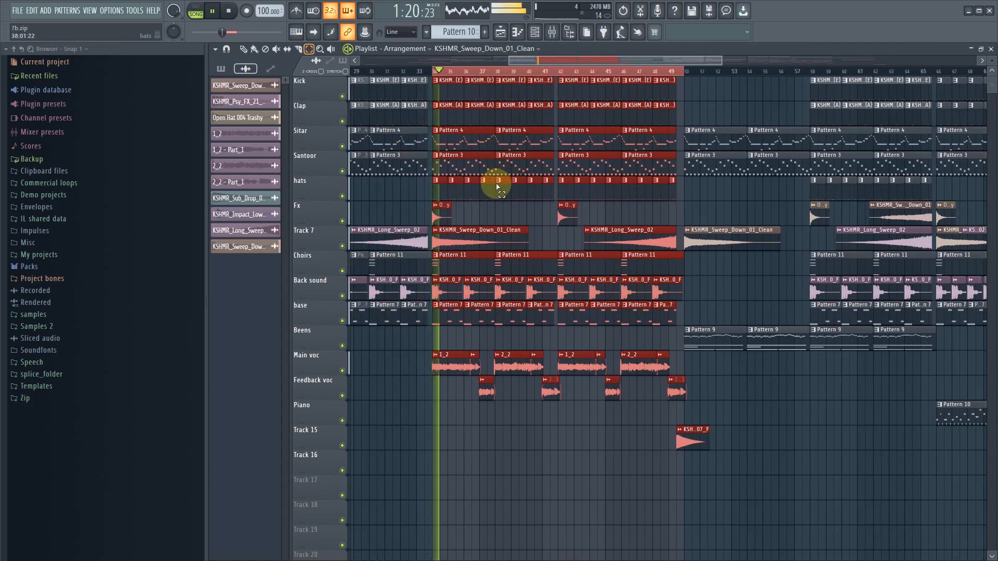
click(243, 49)
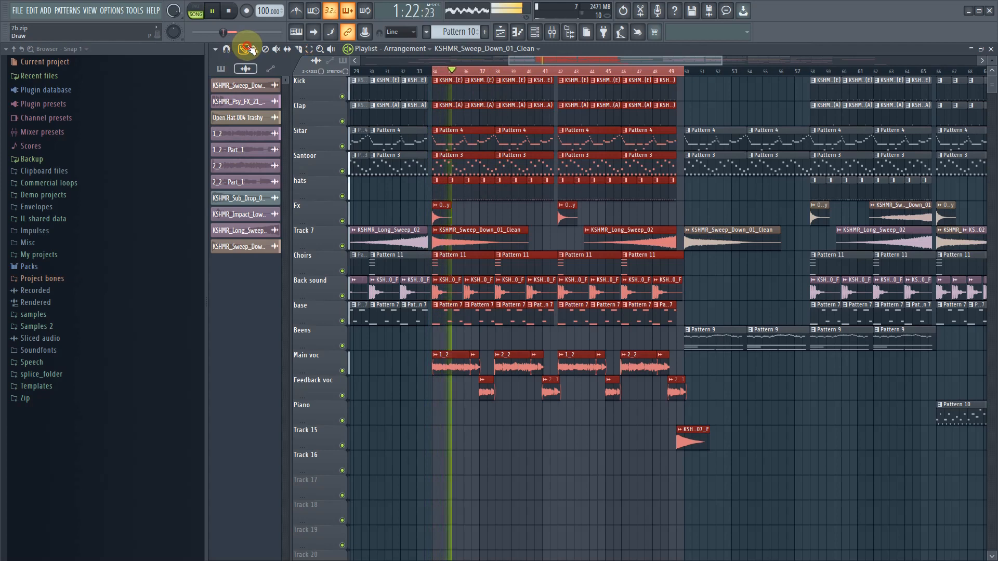
key(space)
- Open the mixer and channel rack, review the Unsorted channels, and return to the playlist's vocal tracks
click(554, 33)
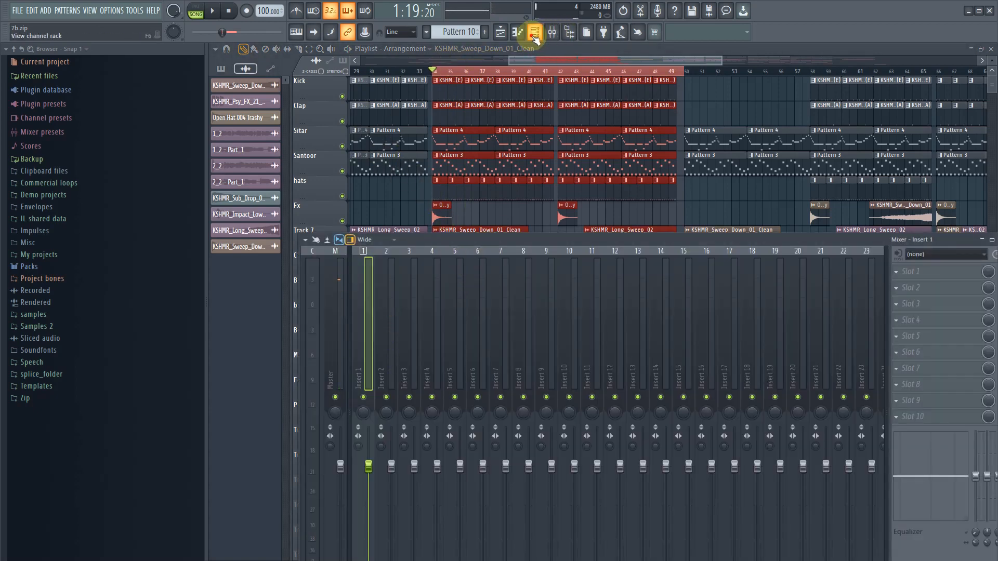
click(535, 33)
click(278, 51)
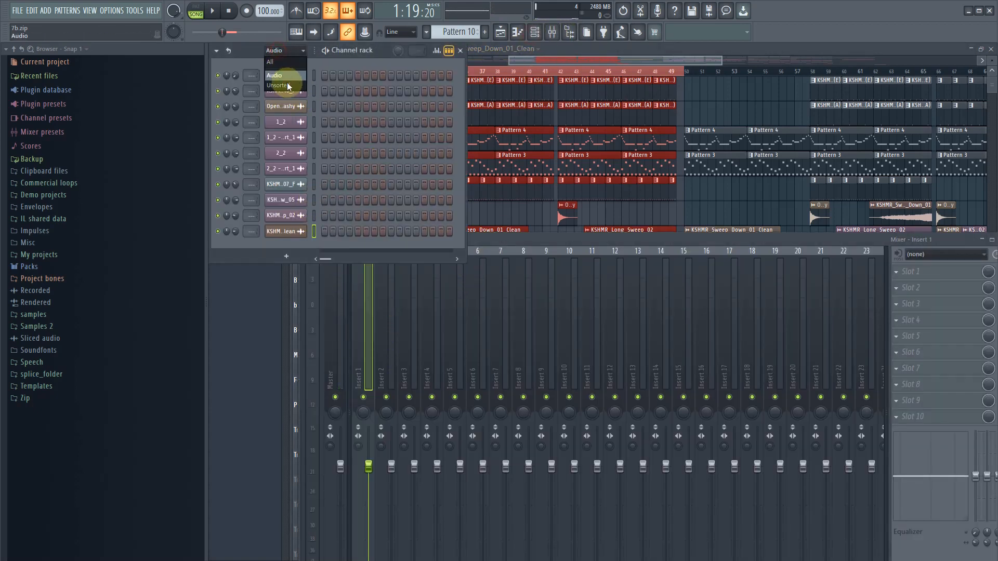
click(289, 86)
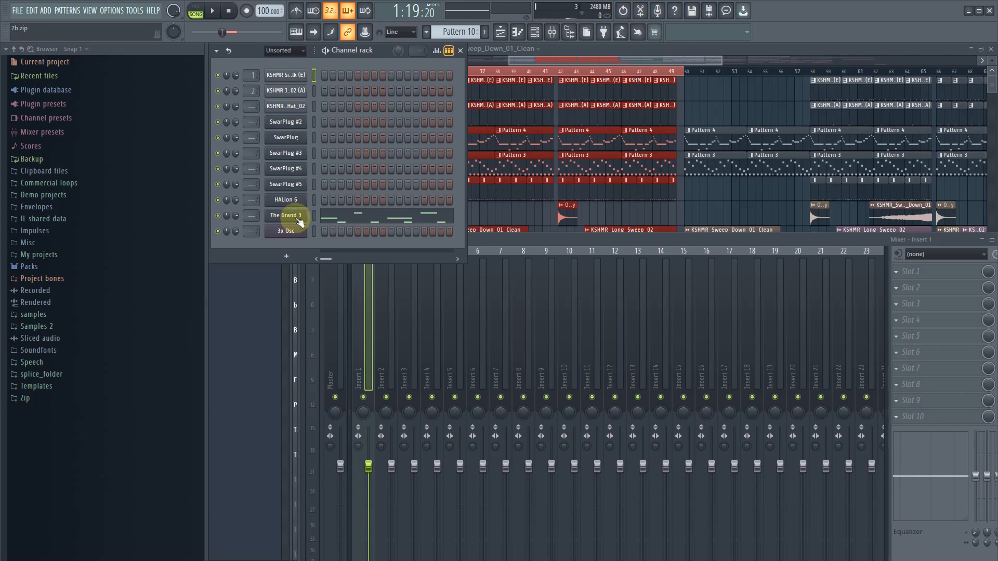
click(284, 50)
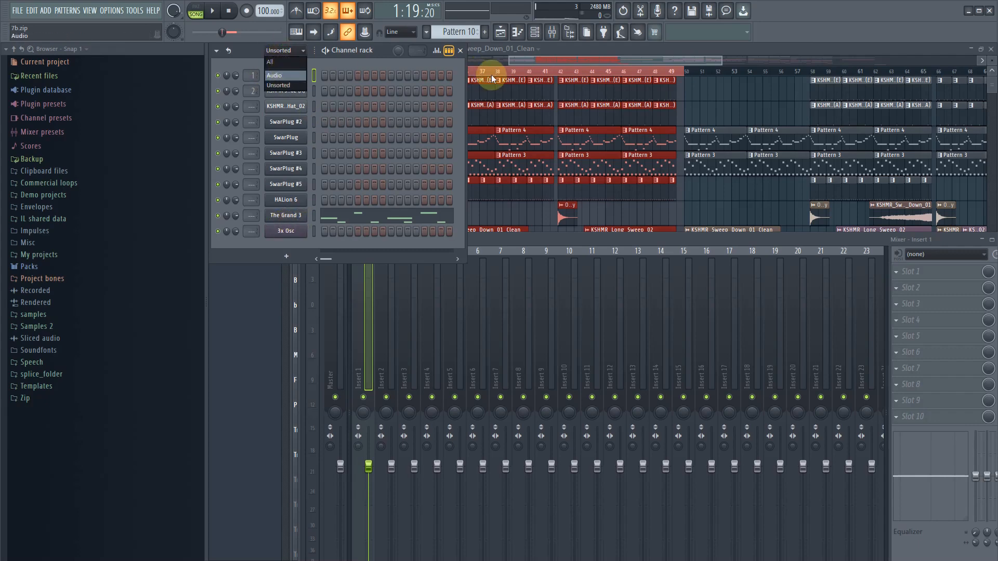
click(536, 55)
scroll(353, 408, down, 3)
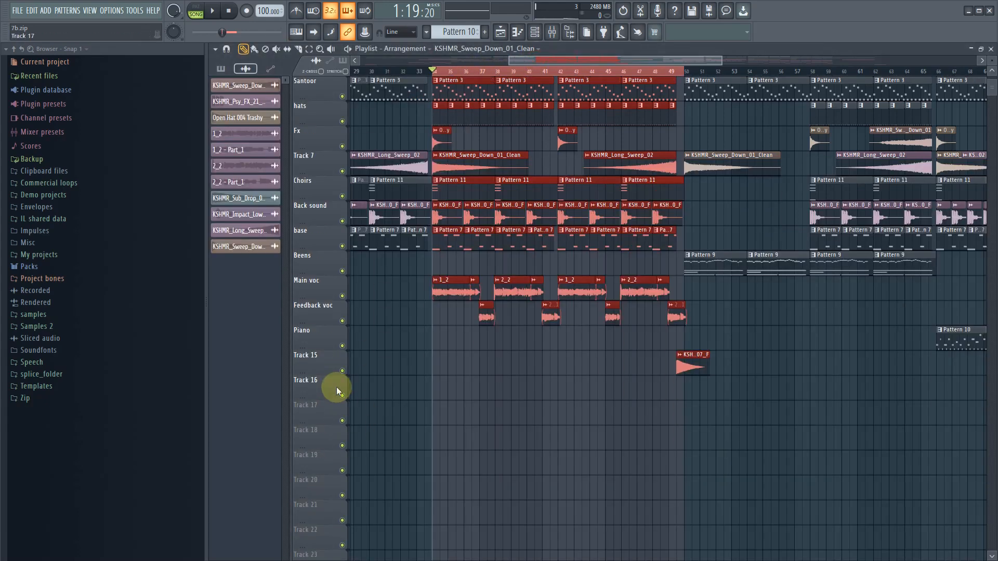
- Set the Main voc playlist track's mode to an audio track on mixer Insert 1
right_click(315, 285)
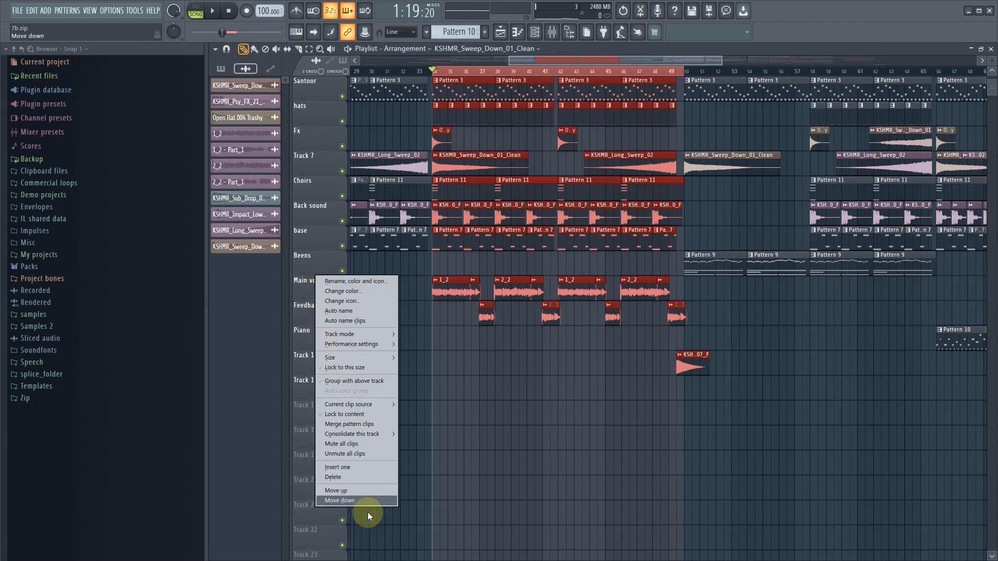
click(709, 403)
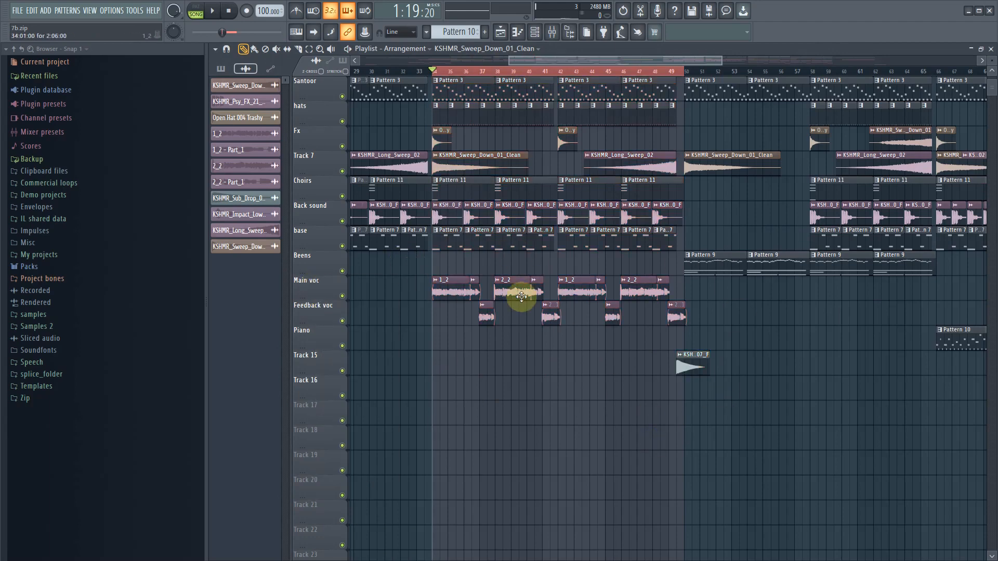
scroll(525, 370, up, 2)
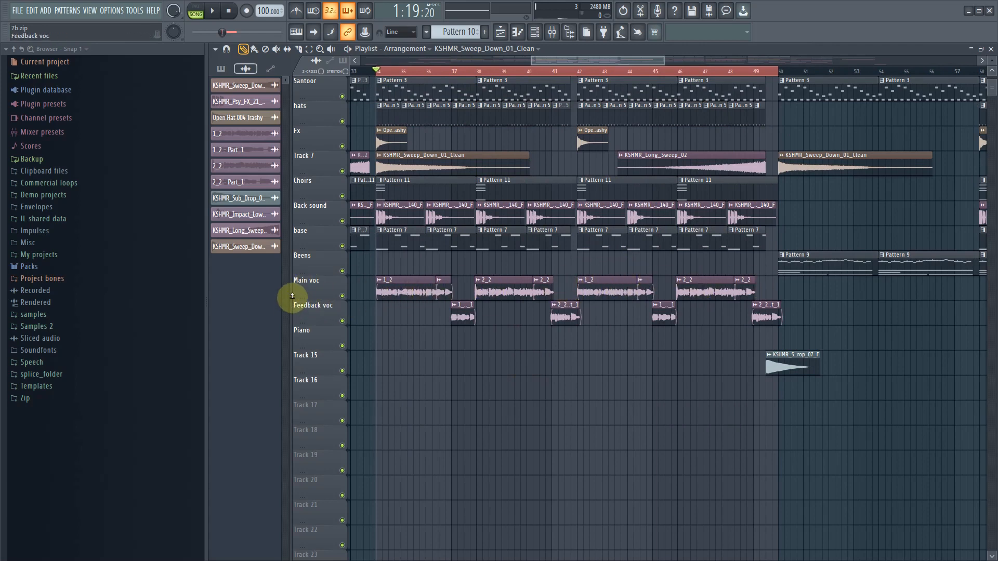
right_click(309, 286)
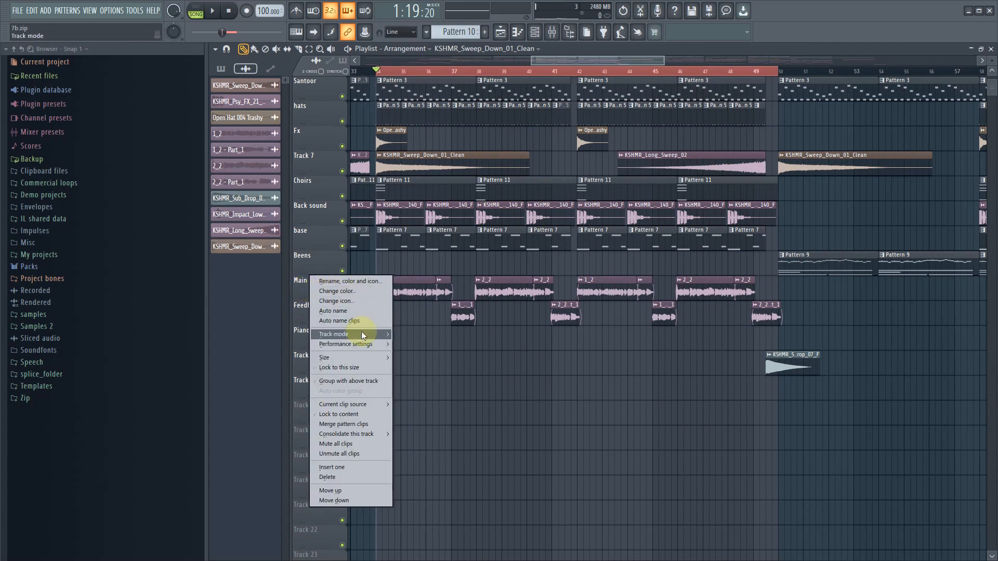
mouse_move(361, 333)
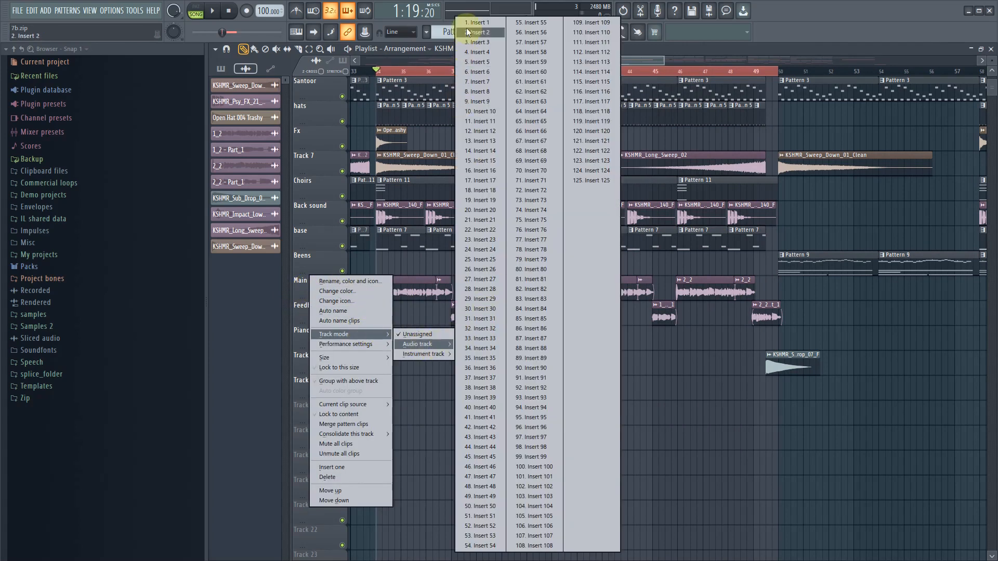
click(468, 26)
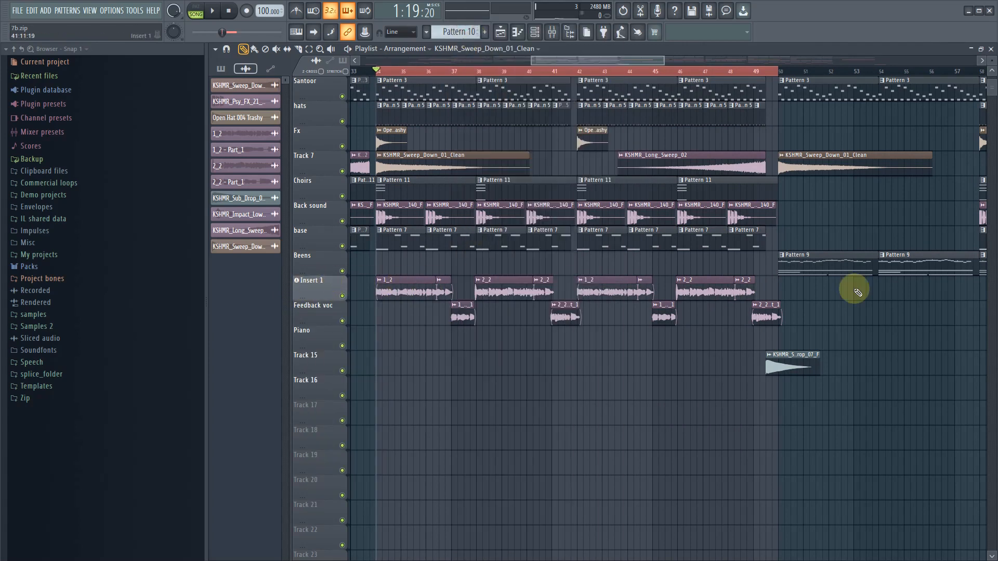
- Open the mixer and rename the Insert 1 track as Main Vocal
click(552, 32)
double_click(369, 354)
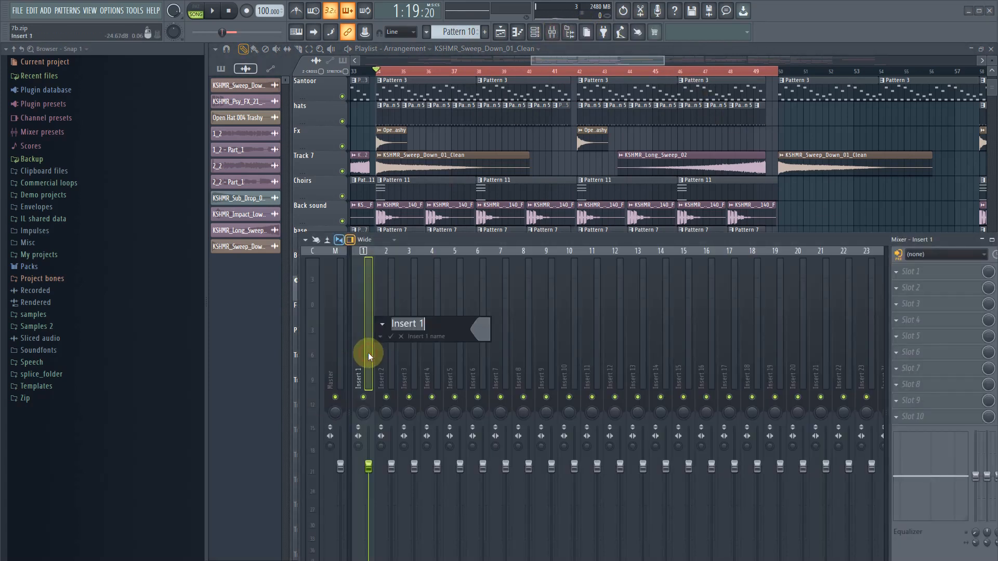
text(Mia)
key(BackSpace)
key(BackSpace)
text(ain Vocal)
key(Return)
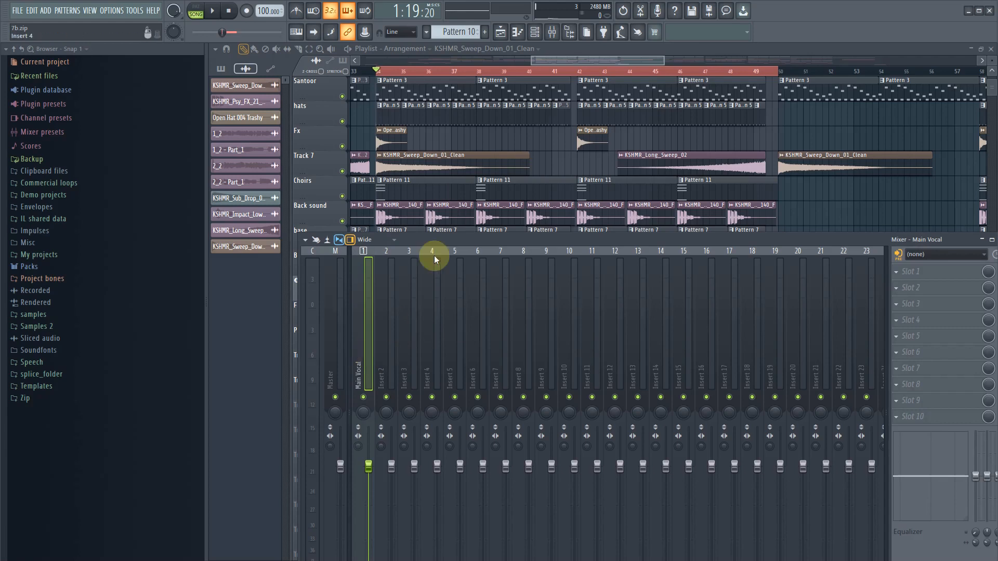
- Move the mixer window higher up and load Nectar 3 into the Main Vocal track's first effect slot
drag(567, 237, 535, 103)
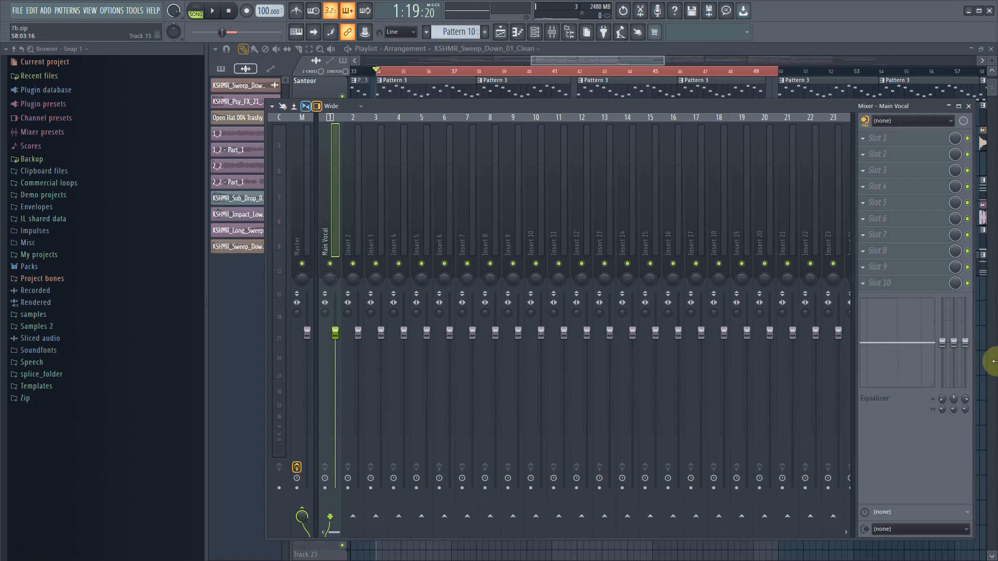
click(868, 145)
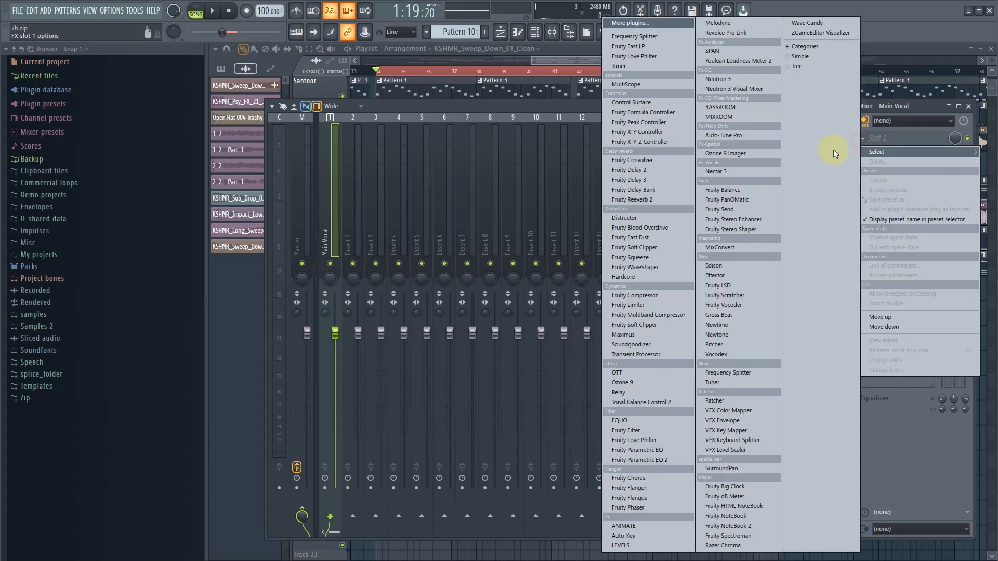
click(724, 168)
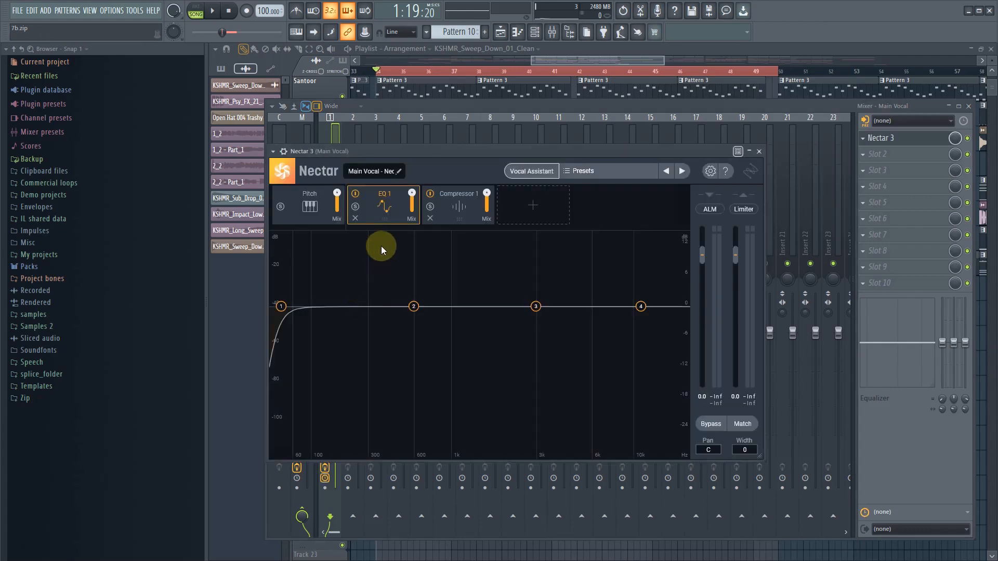
- Set the key of Nectar 3's Pitch module to E Major
click(296, 204)
click(309, 423)
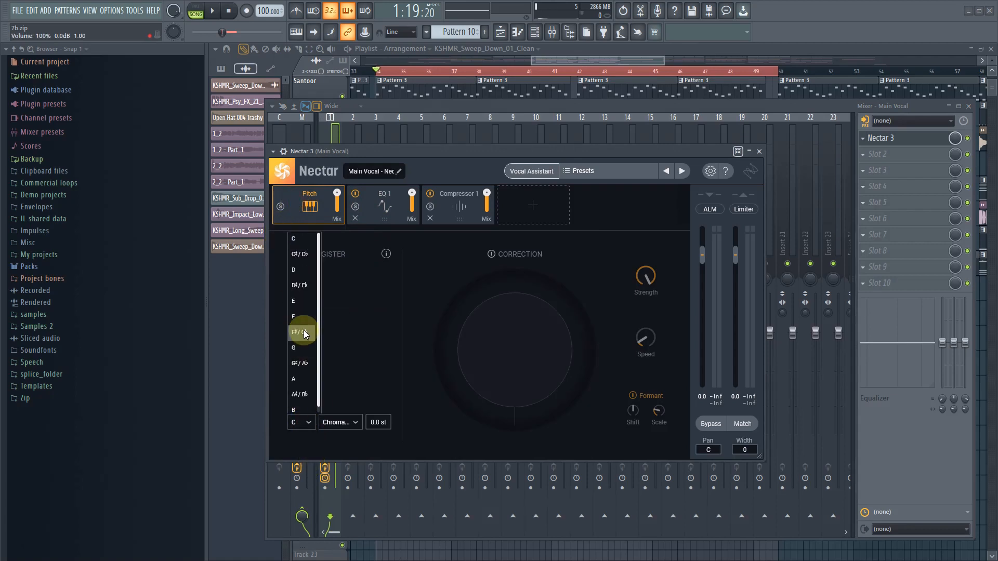
click(302, 307)
click(331, 422)
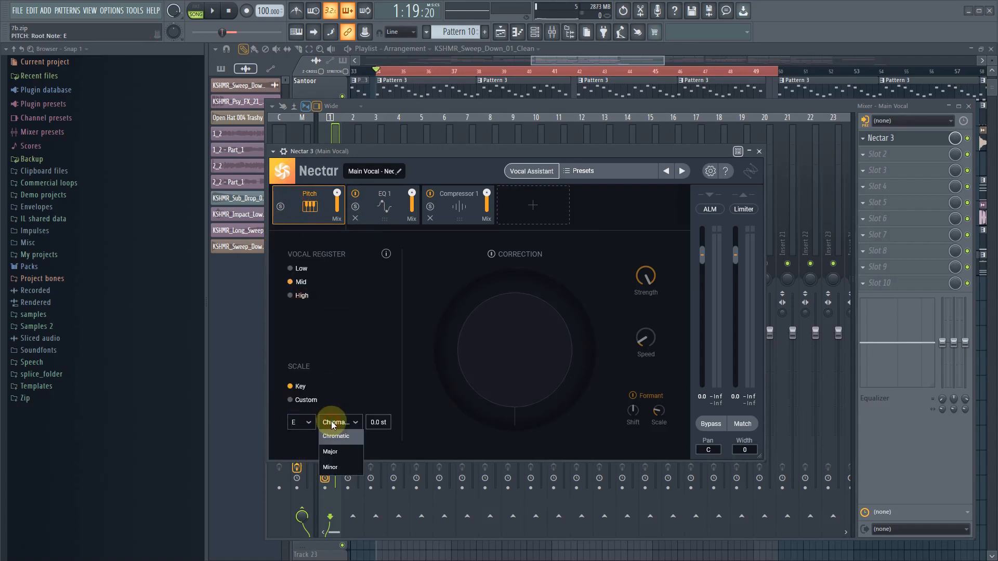
click(335, 452)
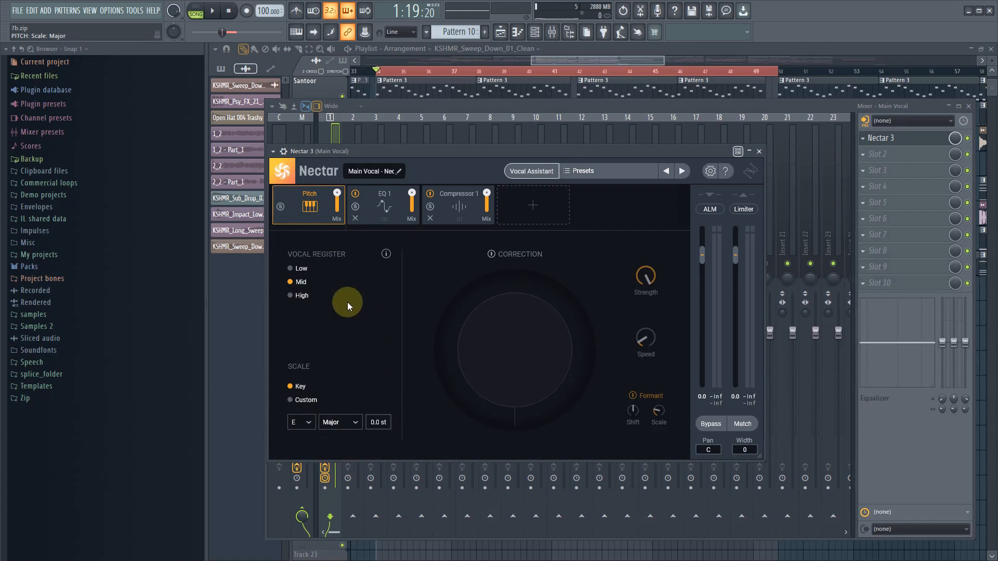
- Turn on pitch correction in Nectar 3, set its strength to about 76% and adjust the speed while playing the section
click(213, 12)
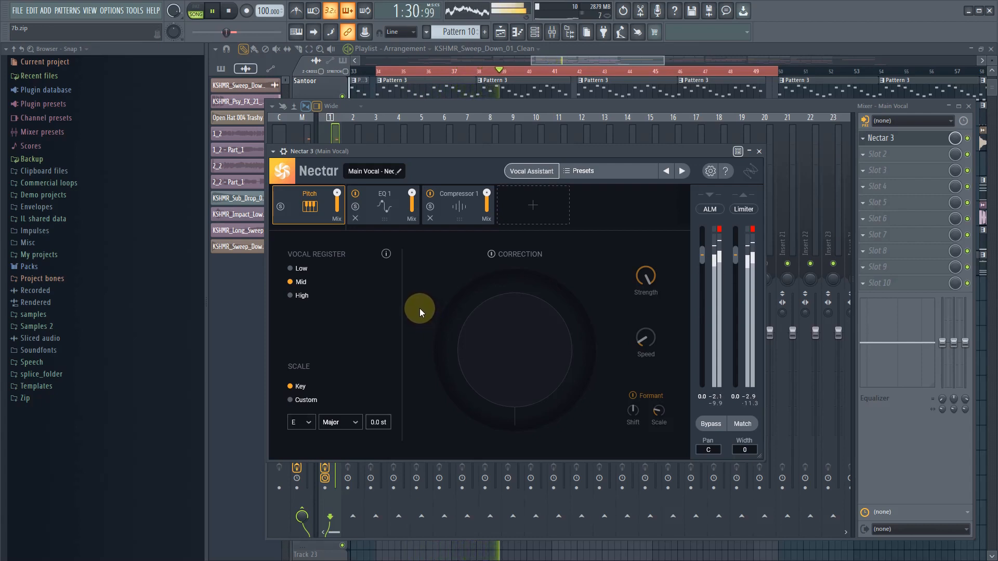
key(space)
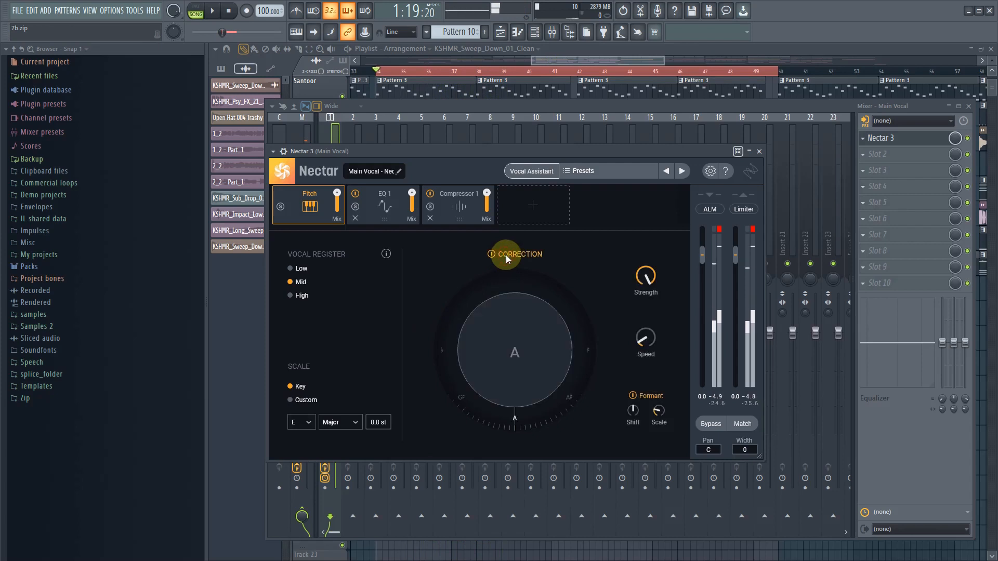
drag(646, 288, 645, 297)
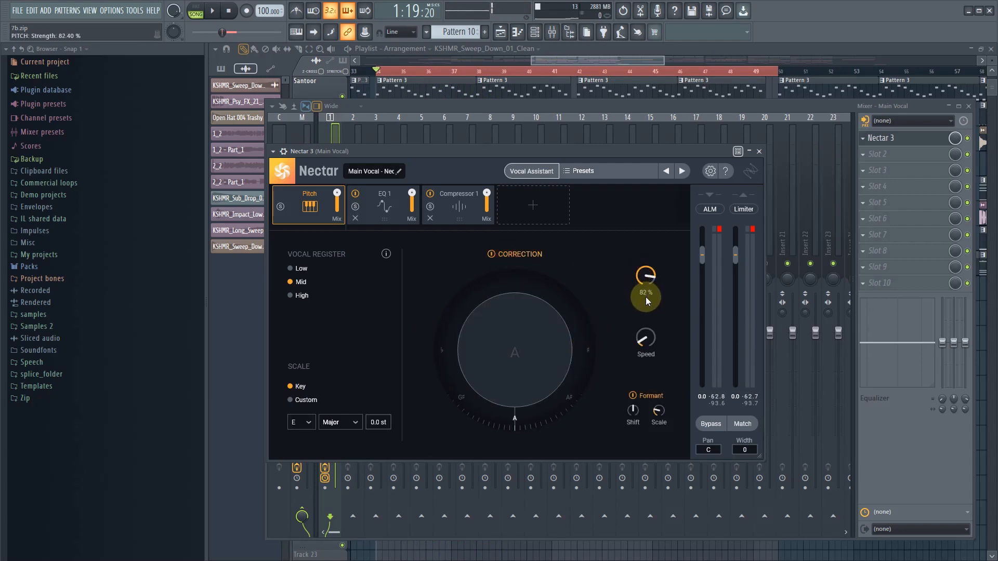
key(space)
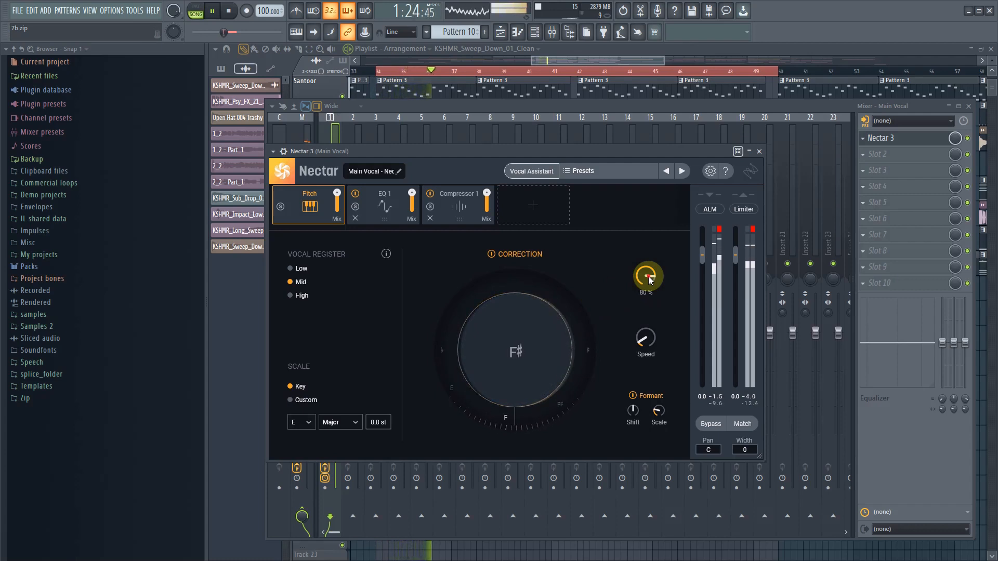
drag(647, 276, 659, 247)
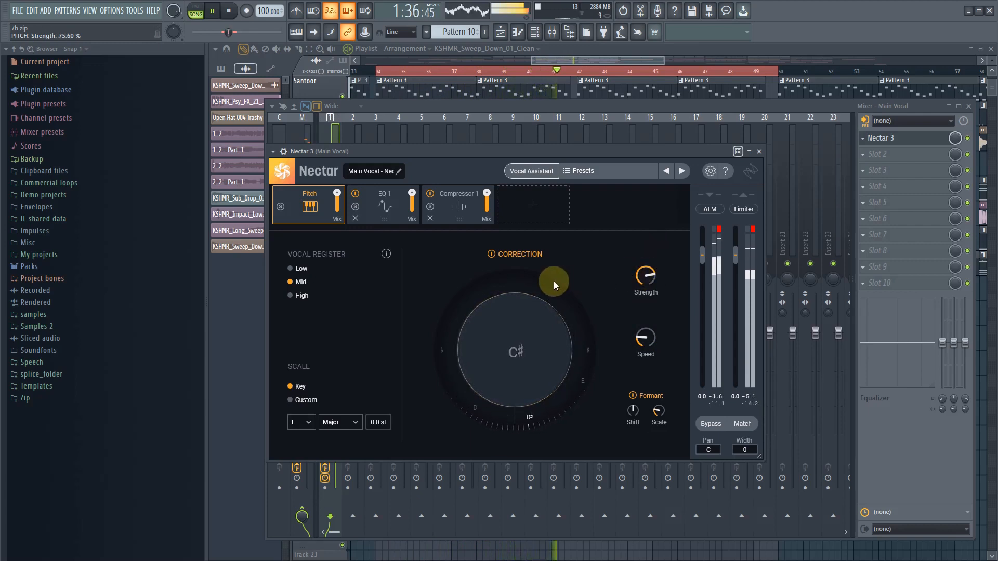
key(space)
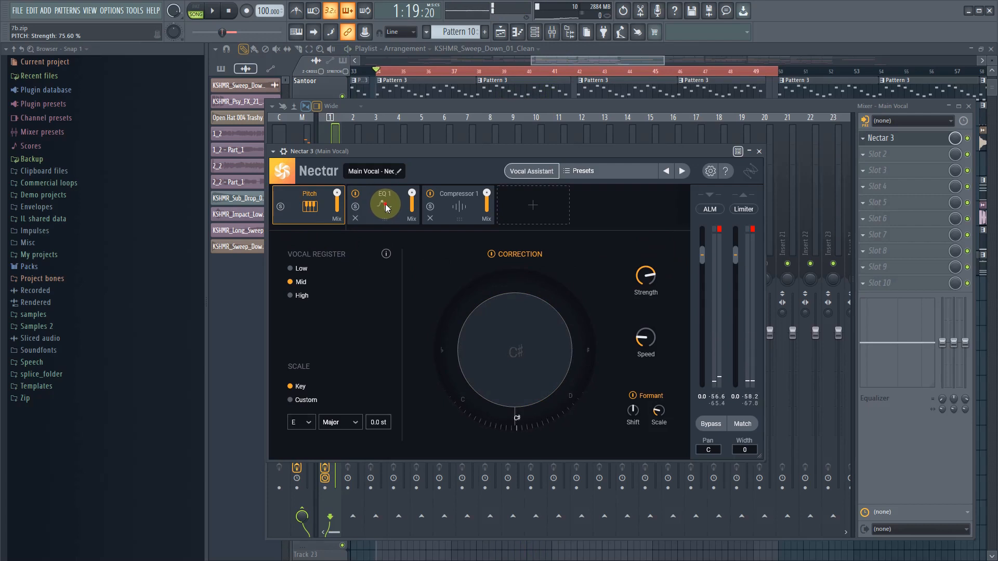
- Move the first band of Nectar's EQ 1, a flat highpass, to about 162 Hz and play the vocal briefly
click(385, 204)
drag(283, 308, 333, 314)
key(space)
key(space)
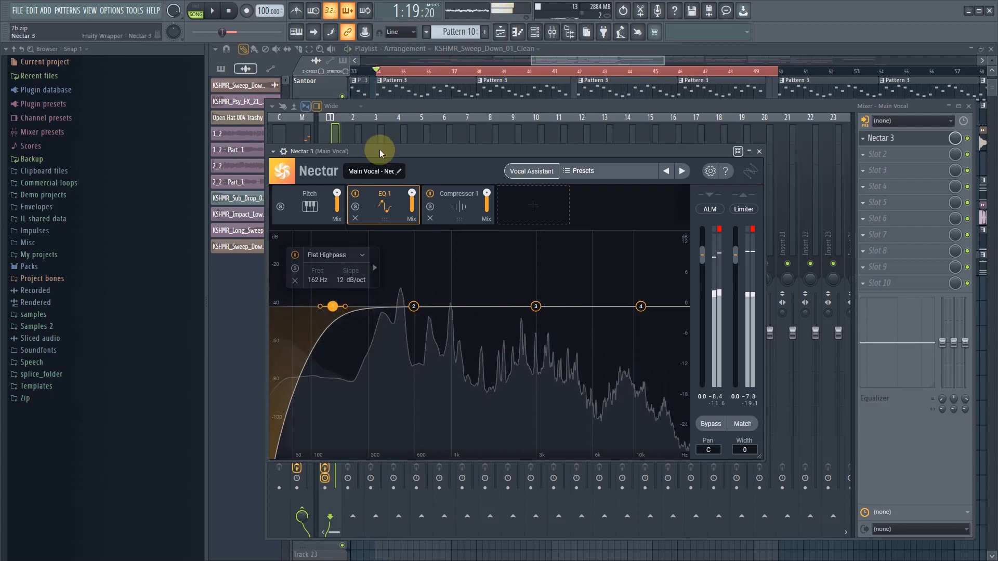
- Solo the Main Vocal track in the playlist and reopen its Nectar 3 plugin from the mixer
click(563, 49)
right_click(343, 298)
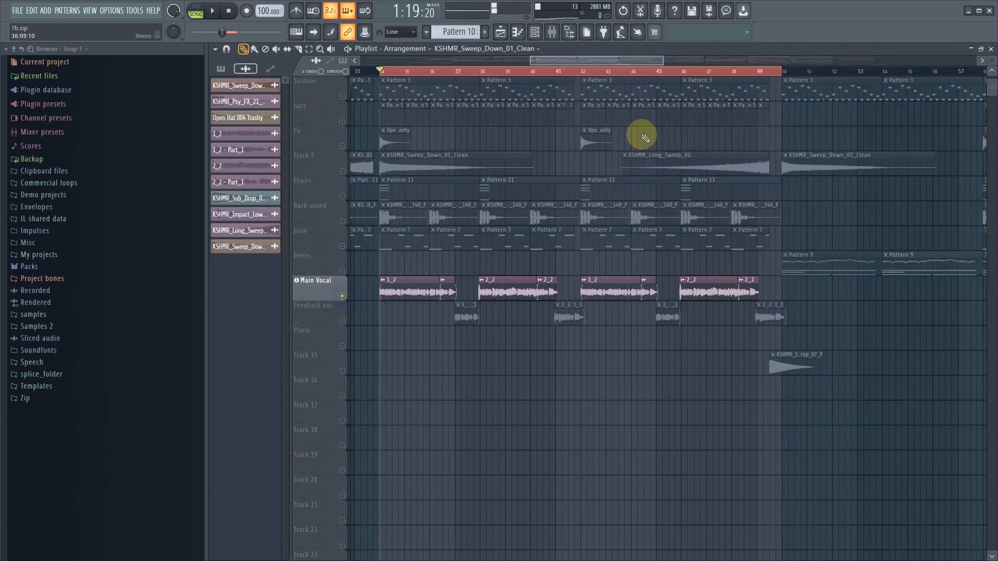
click(560, 32)
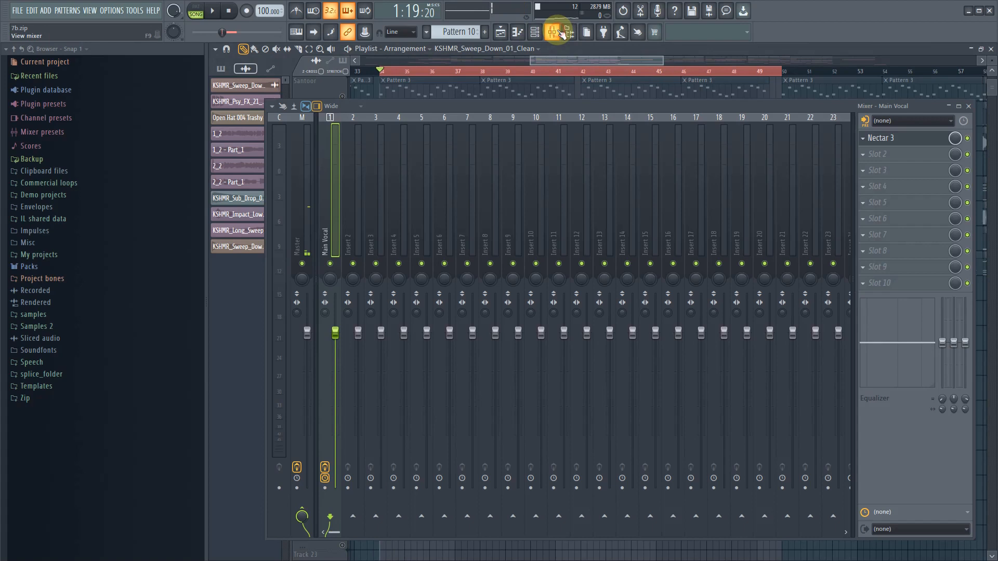
click(884, 138)
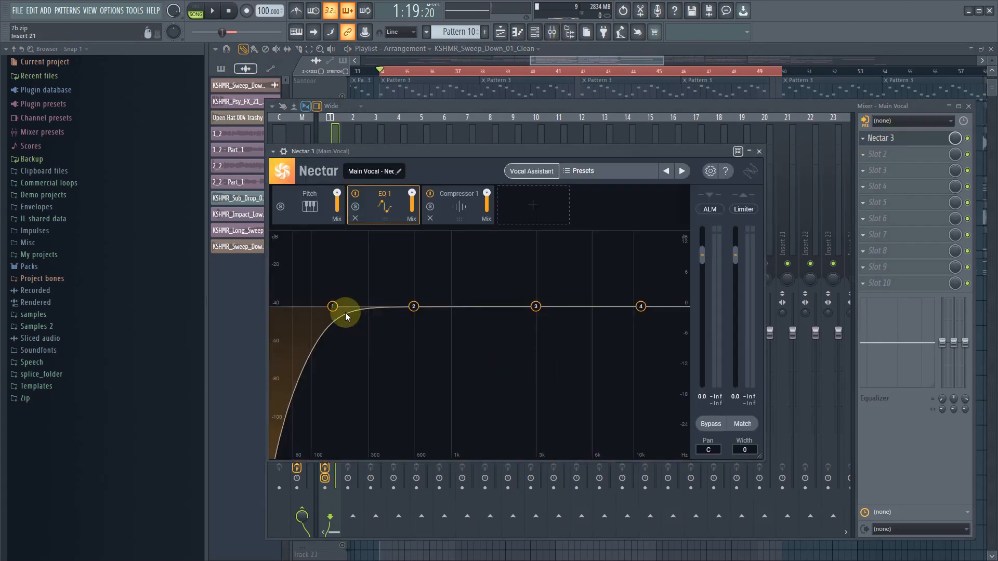
- Raise the EQ 1 highpass to about 368 Hz, auditioning the band in solo and then the full vocal
key(space)
drag(345, 313, 376, 320)
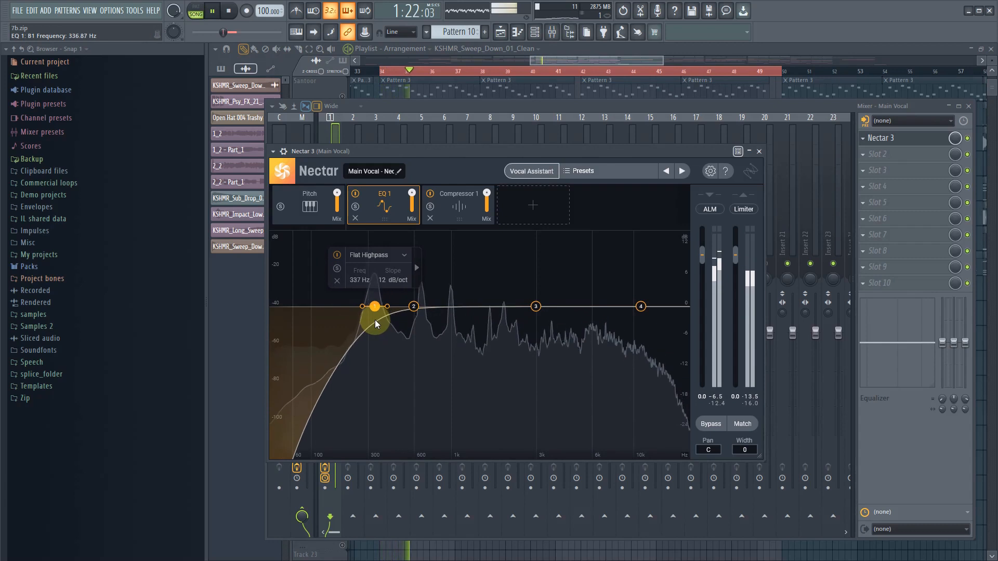
click(338, 268)
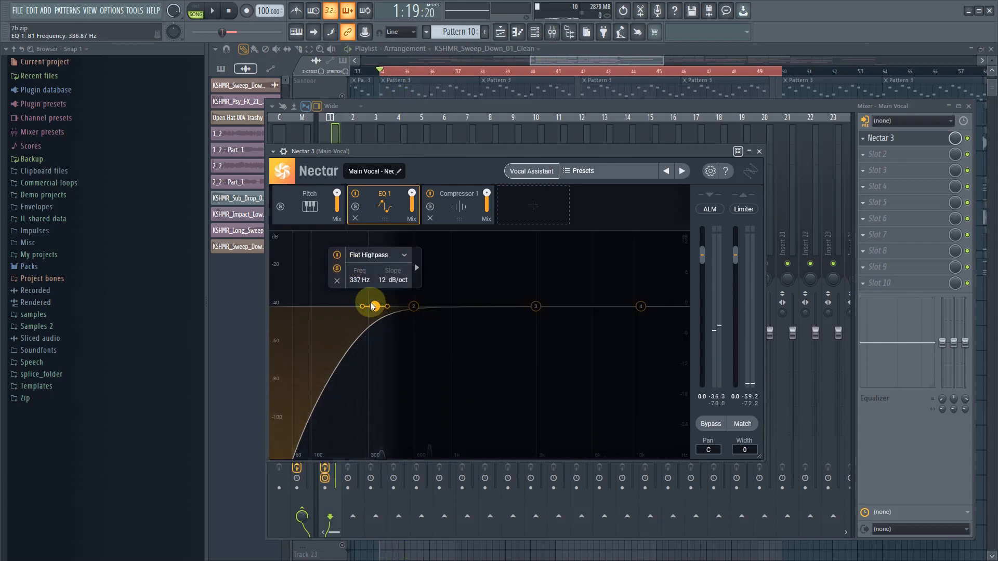
key(space)
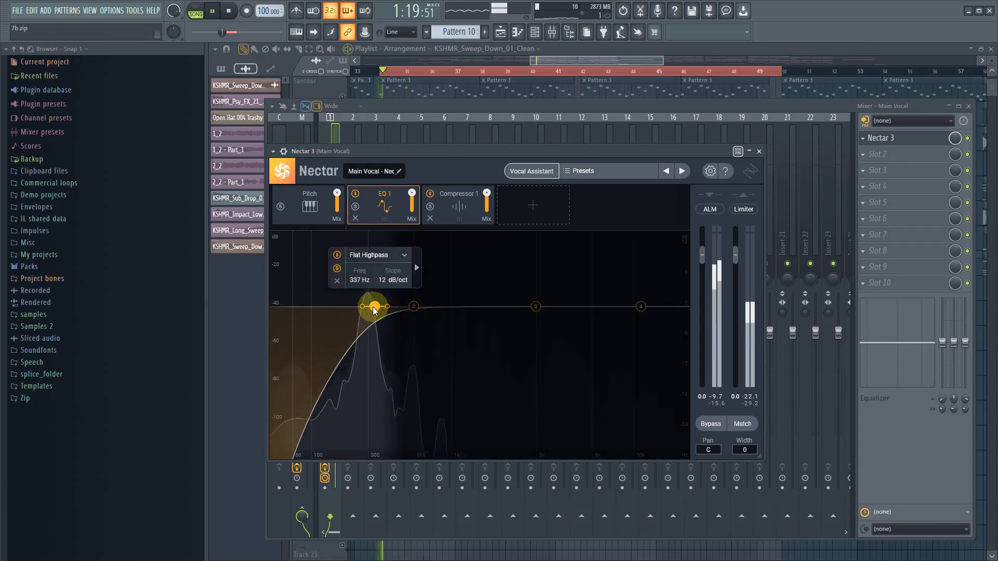
drag(374, 310, 379, 311)
key(space)
click(343, 269)
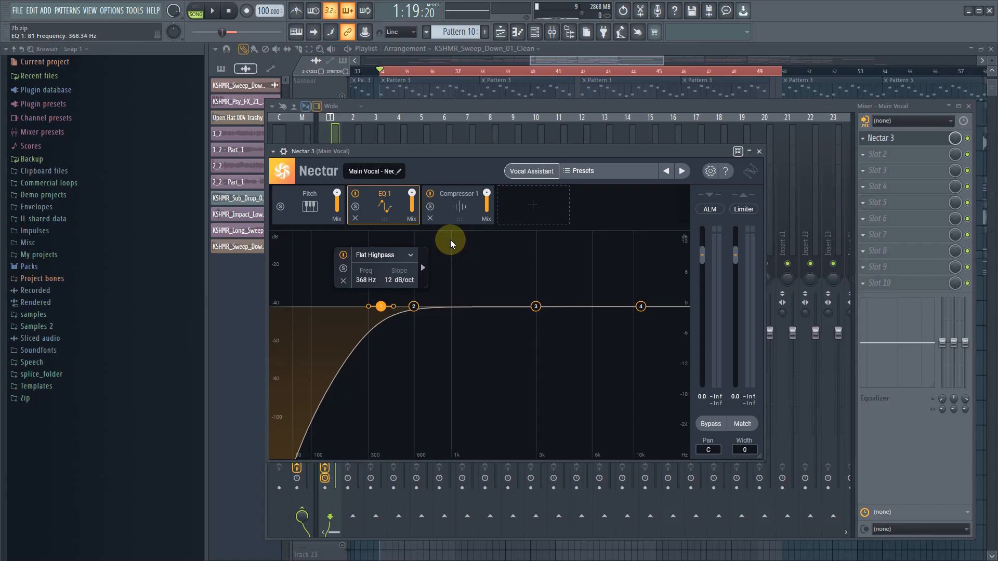
key(space)
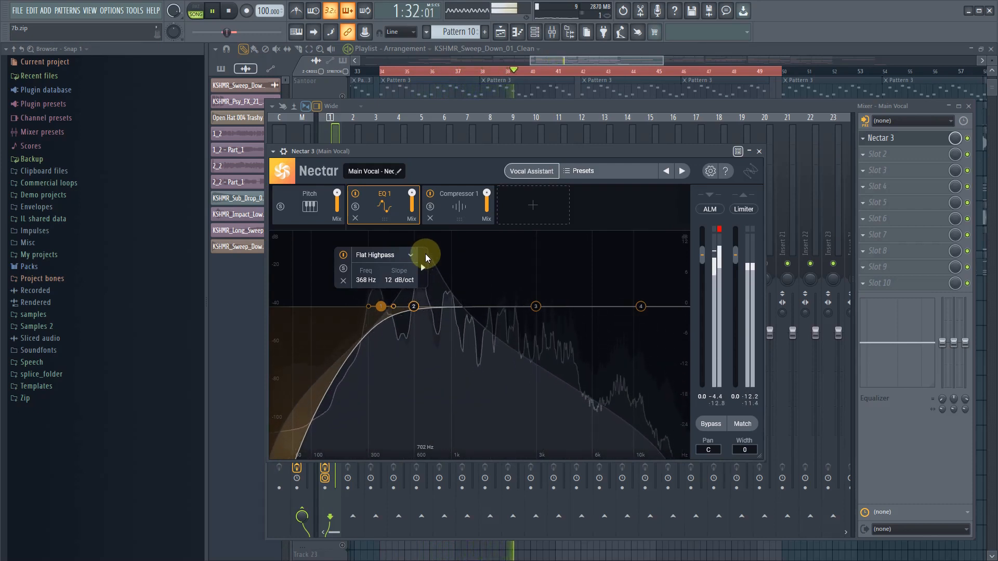
key(space)
- Cut EQ 1's second band by about 4 dB at 600 Hz and audition that band in solo
click(413, 307)
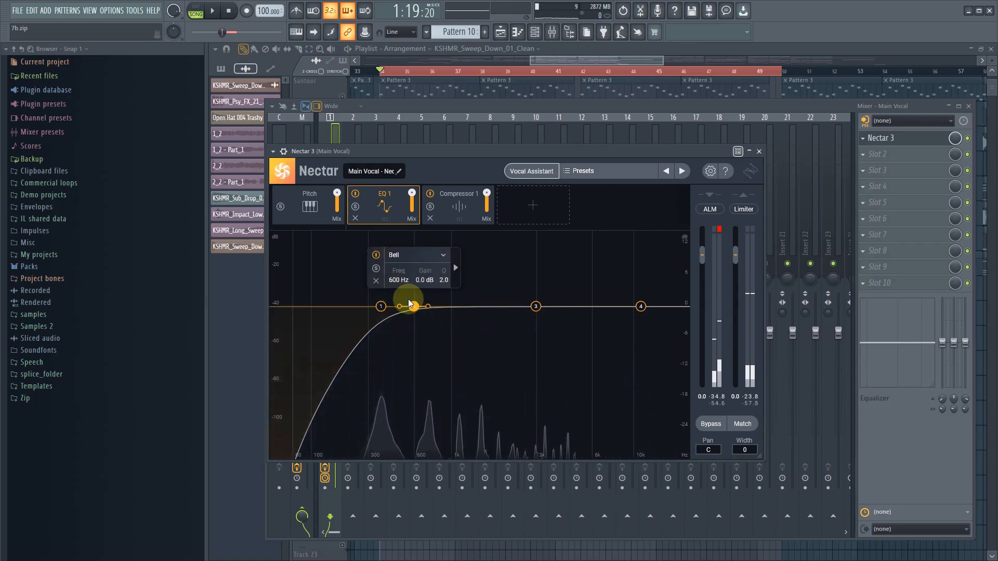
drag(423, 282, 423, 291)
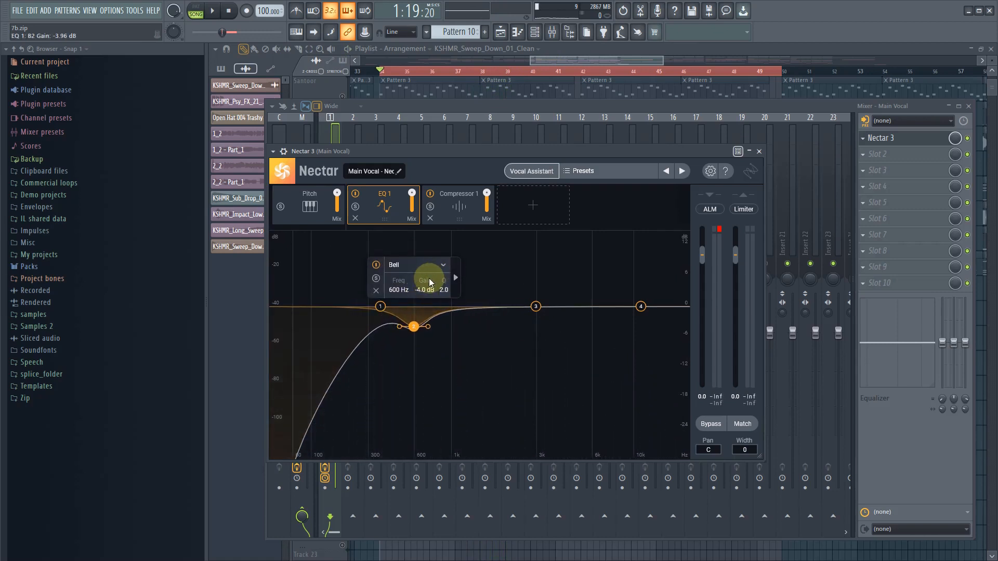
click(376, 279)
key(space)
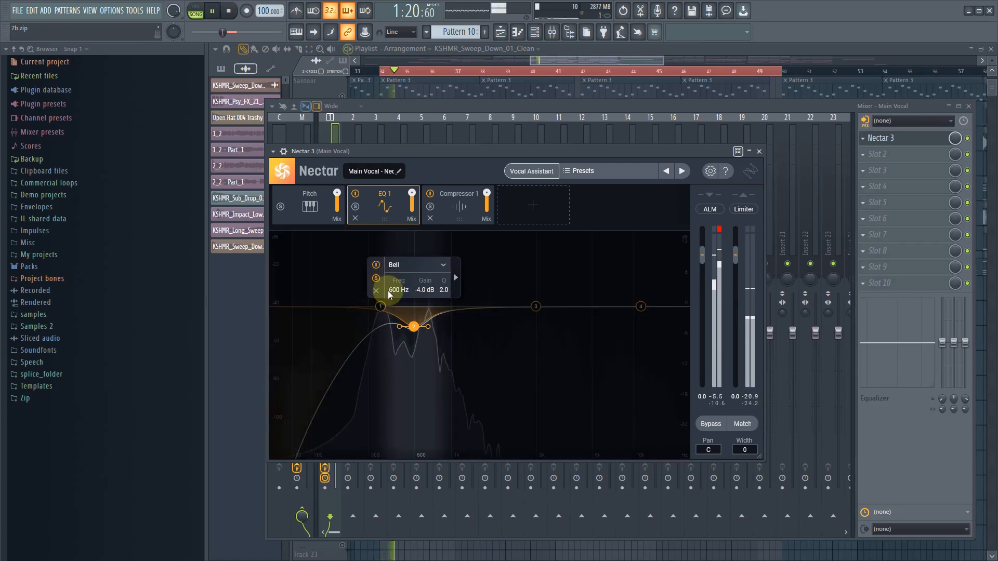
drag(392, 293, 392, 291)
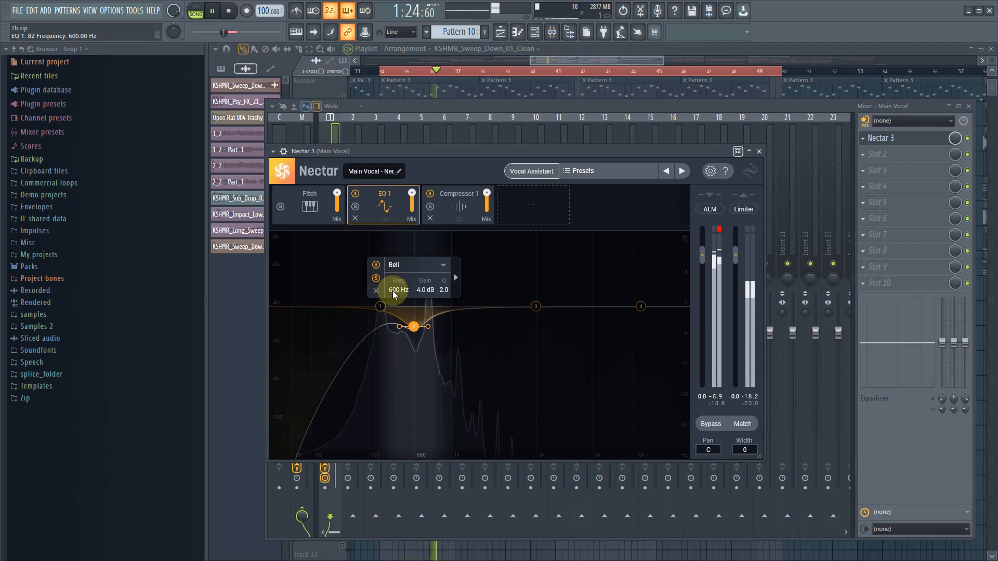
key(space)
click(376, 280)
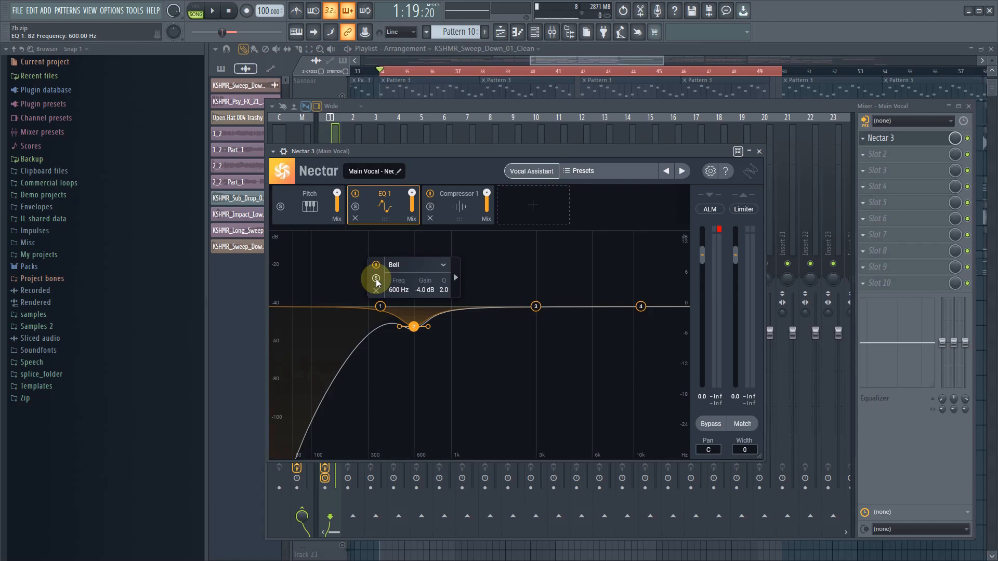
- Set the gain of EQ 1's second band to -2 dB and play the vocal briefly
double_click(429, 290)
key(BackSpace)
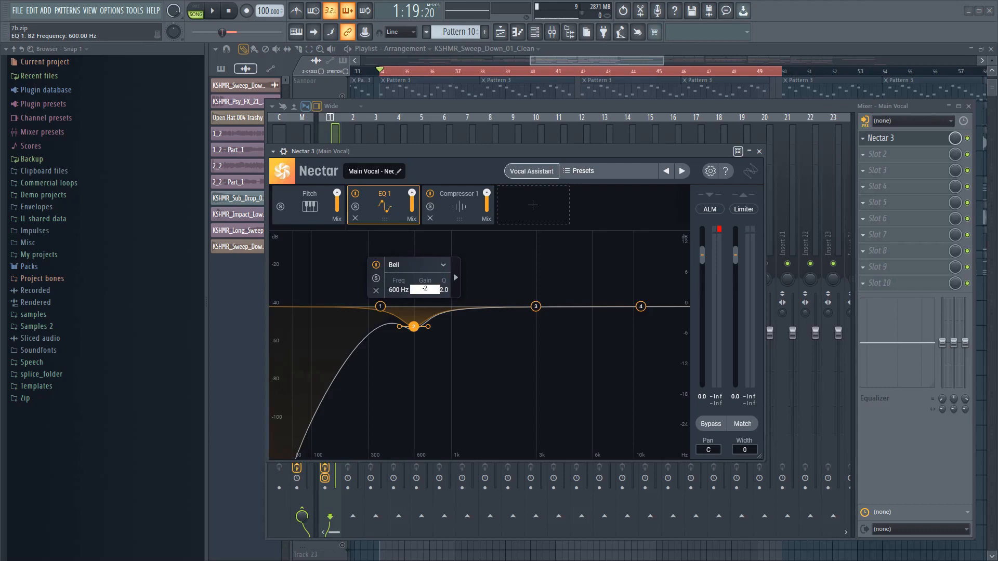
key(Return)
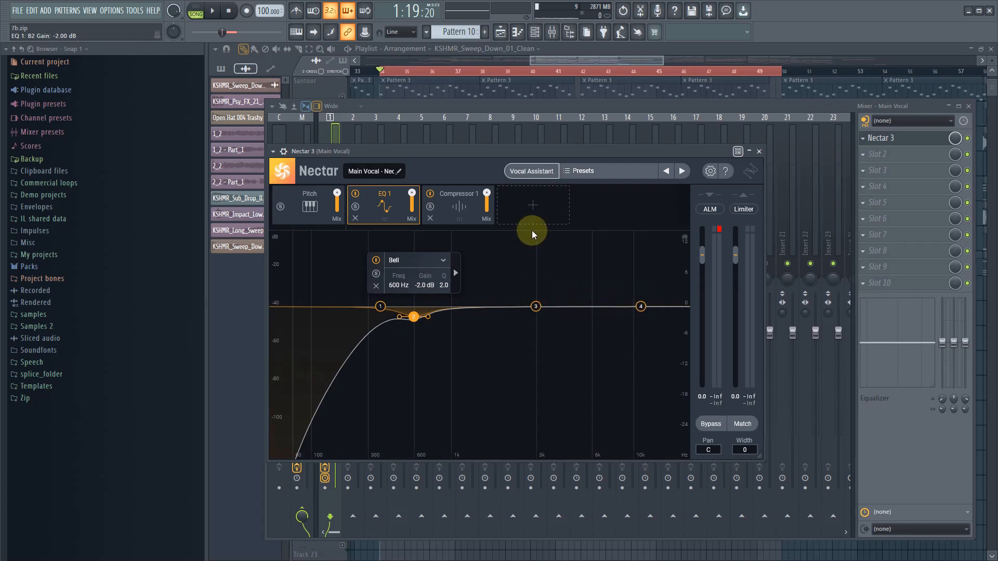
click(489, 250)
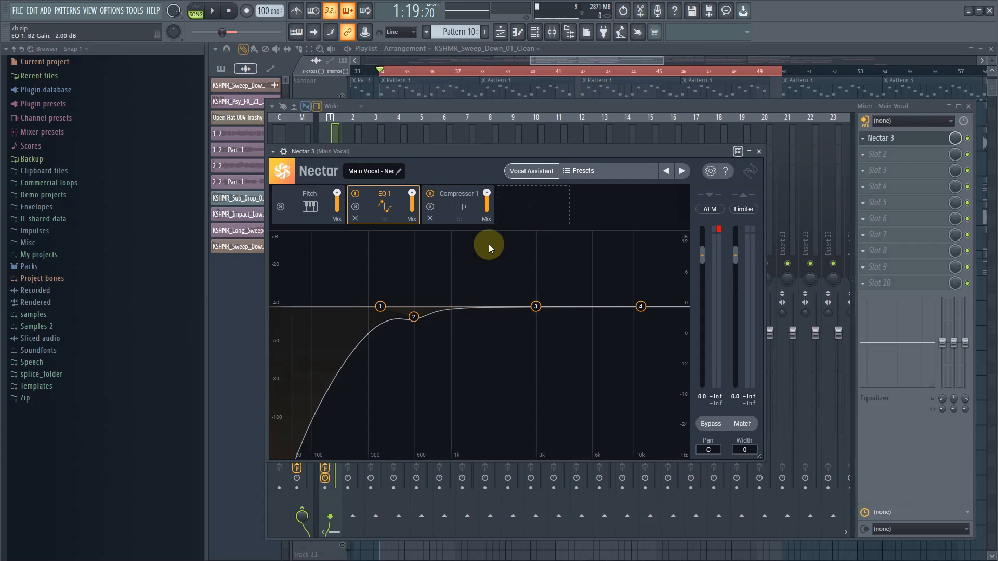
mouse_move(486, 243)
mouse_down()
mouse_move(627, 238)
mouse_move(479, 230)
mouse_up()
key(space)
key(space)
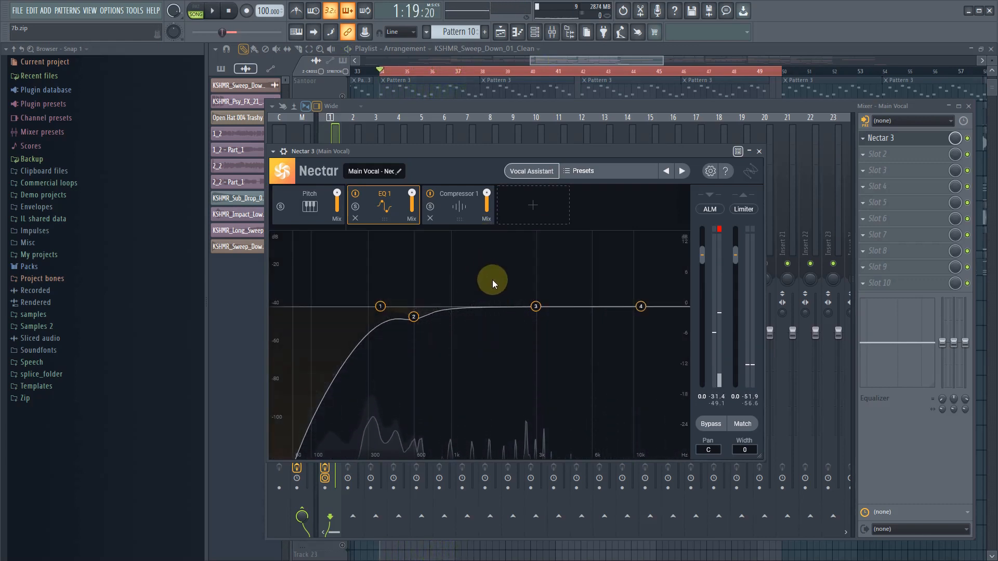
- Add a bell band to EQ 1 between bands 2 and 3, at 1420 Hz with 1 dB of gain
click(492, 307)
click(476, 284)
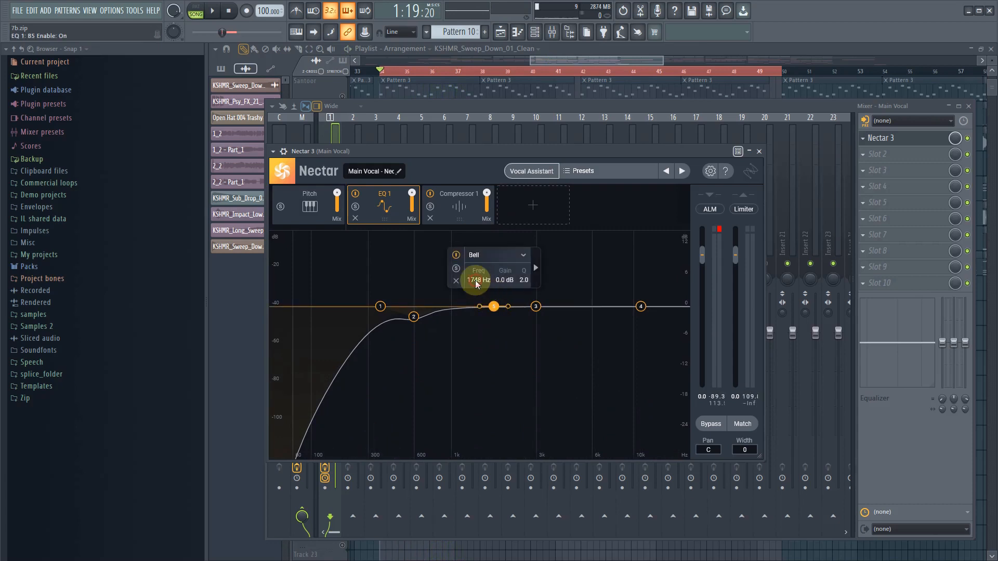
double_click(476, 282)
text(1420)
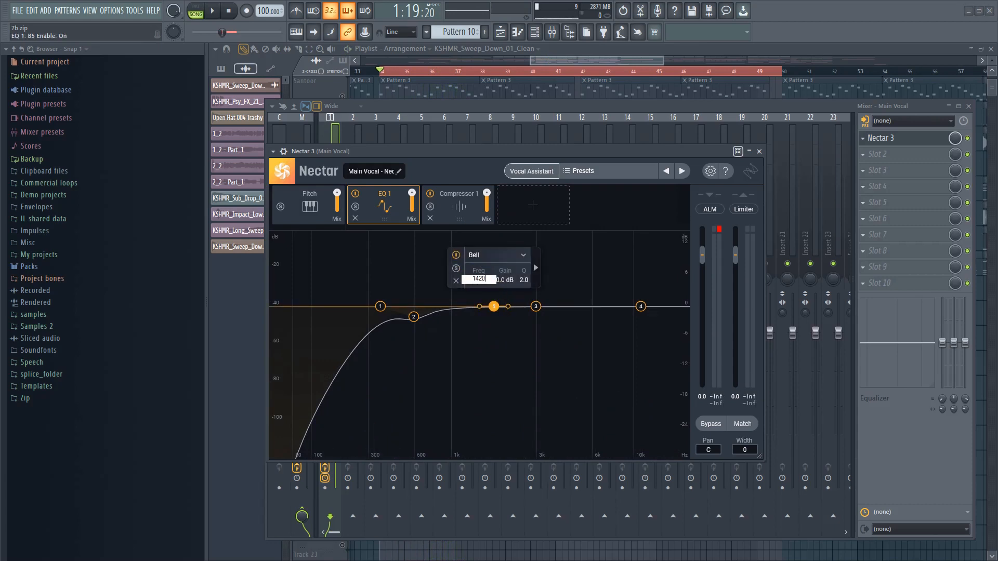
key(Return)
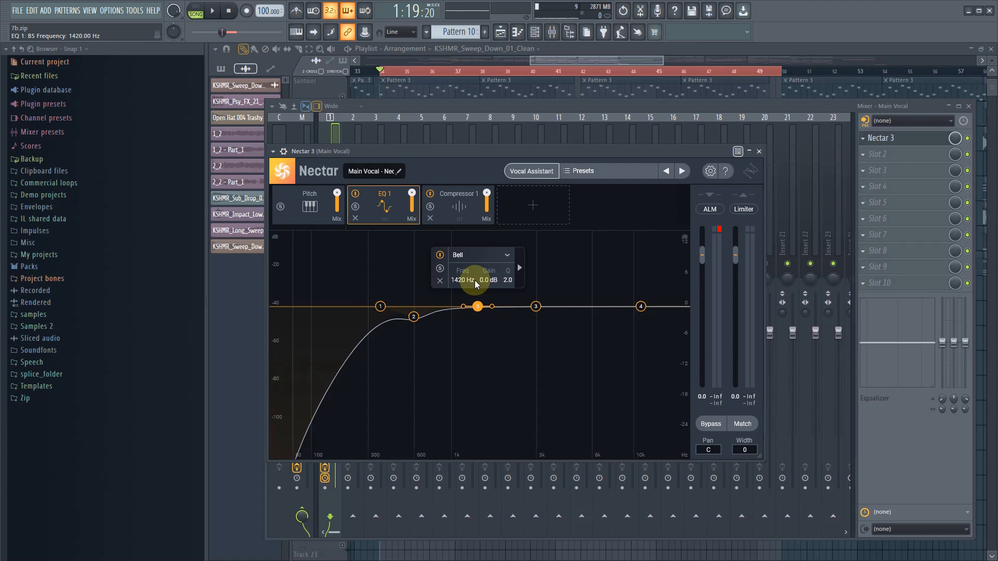
double_click(485, 279)
text(1)
key(Return)
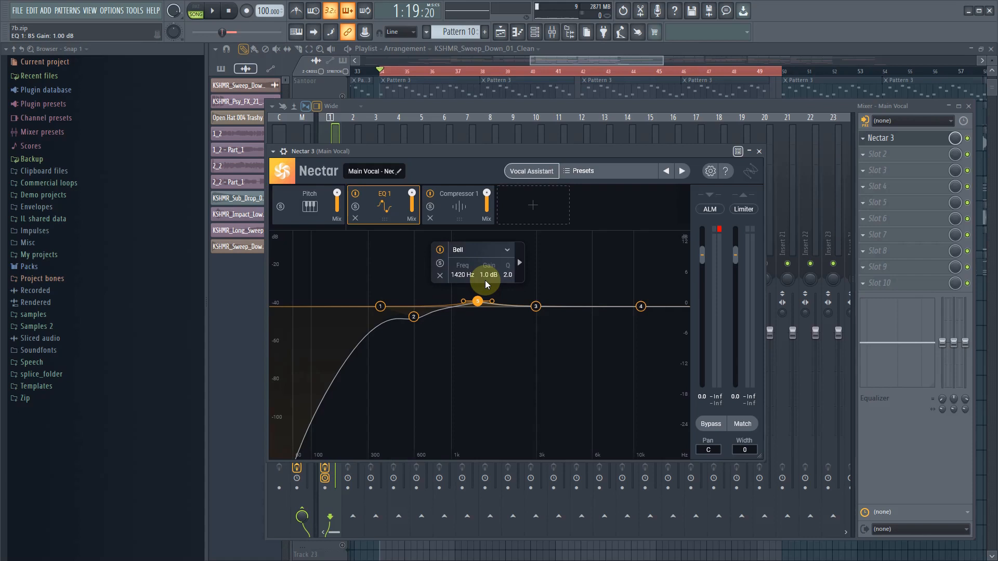
click(567, 266)
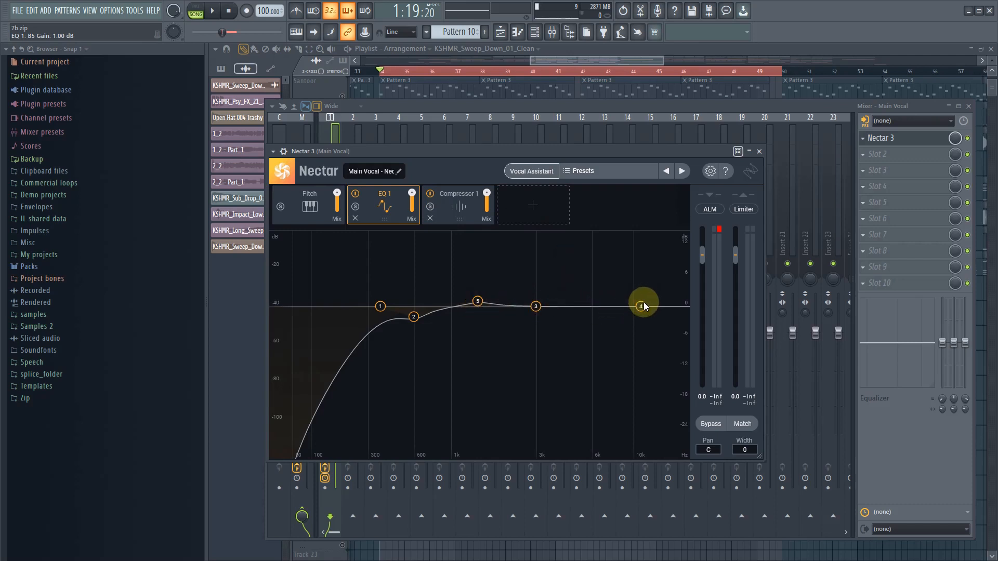
- Boost EQ 1's analog high shelf by about 1.7 dB at about 10.7 kHz while auditioning the vocal
drag(644, 303, 640, 298)
key(space)
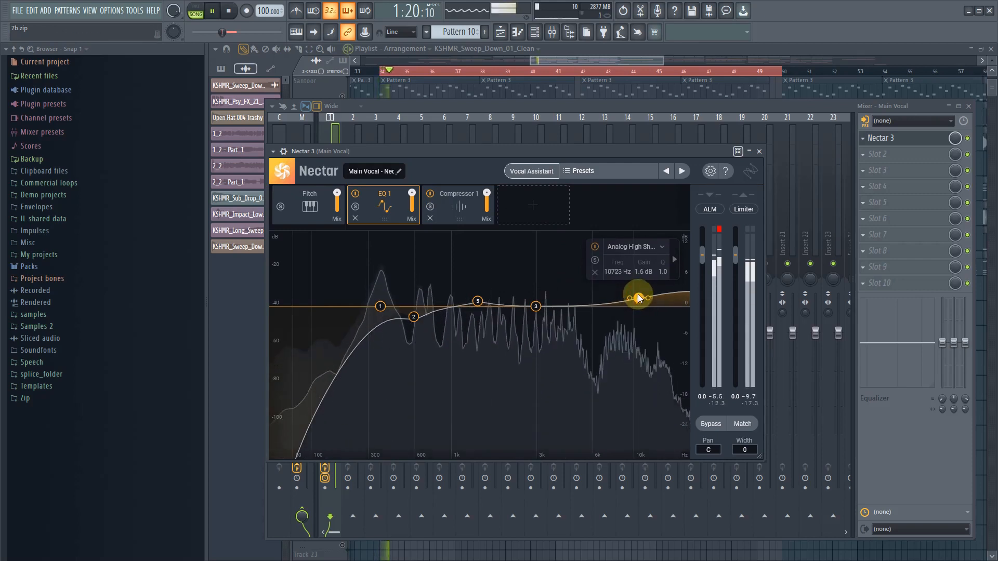
drag(639, 298, 639, 298)
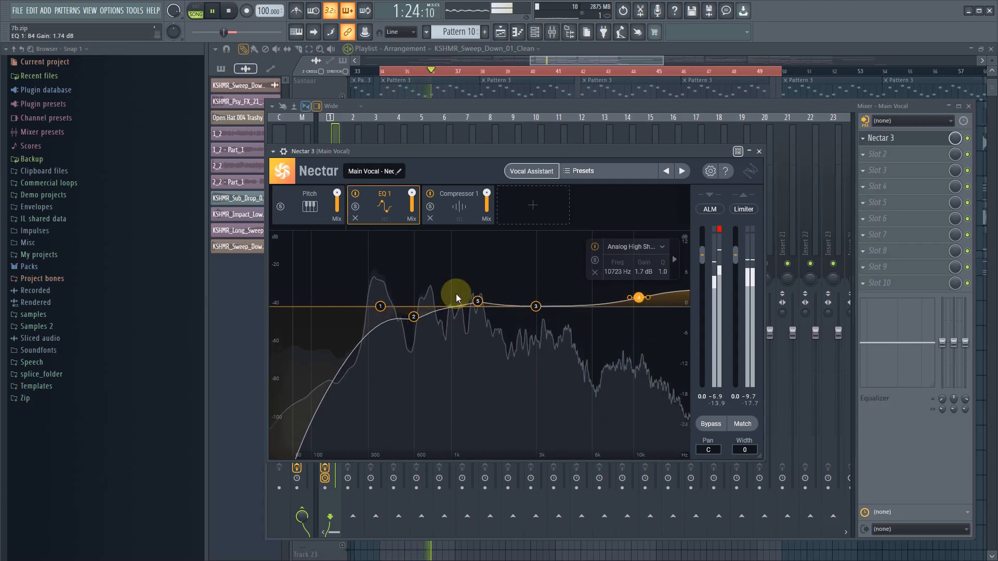
key(space)
- Lower the Compressor 1 threshold to about -15.3 dB while playing the vocal
click(459, 208)
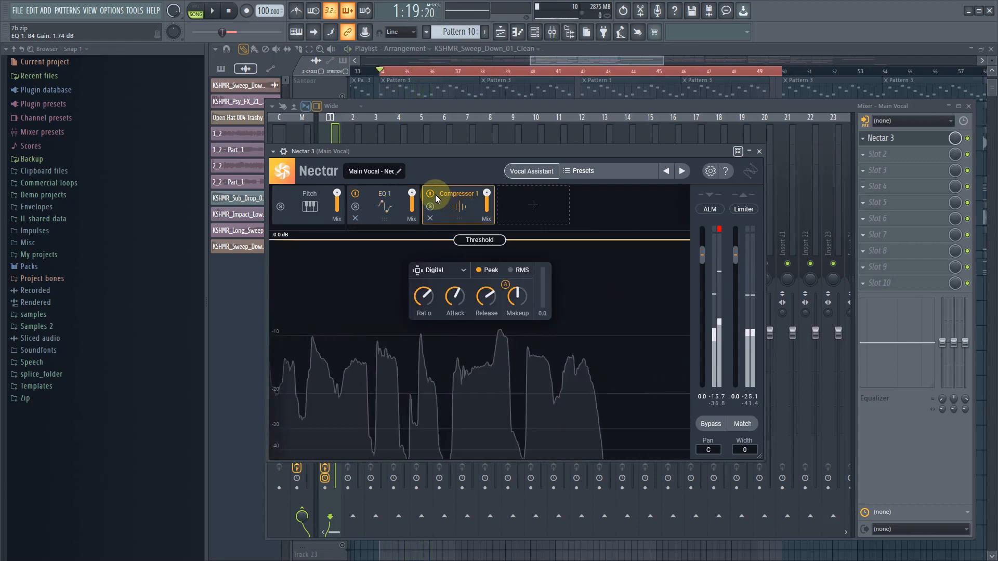
drag(467, 240, 466, 366)
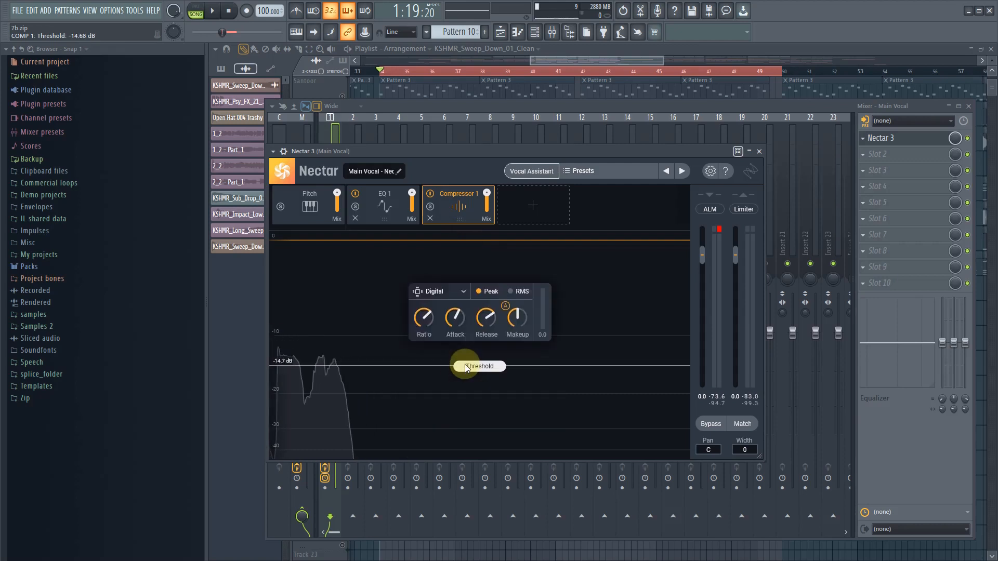
key(space)
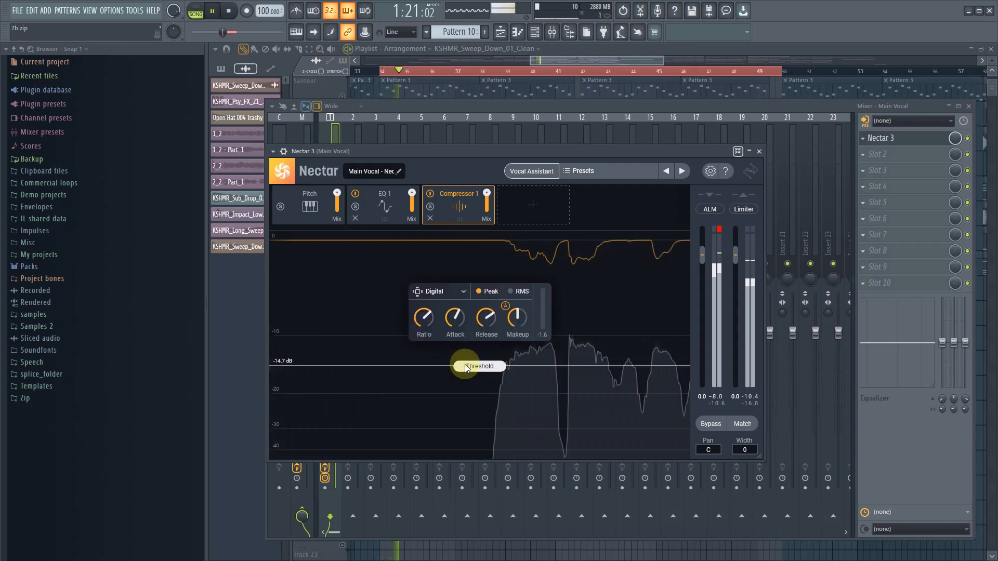
drag(466, 368, 466, 370)
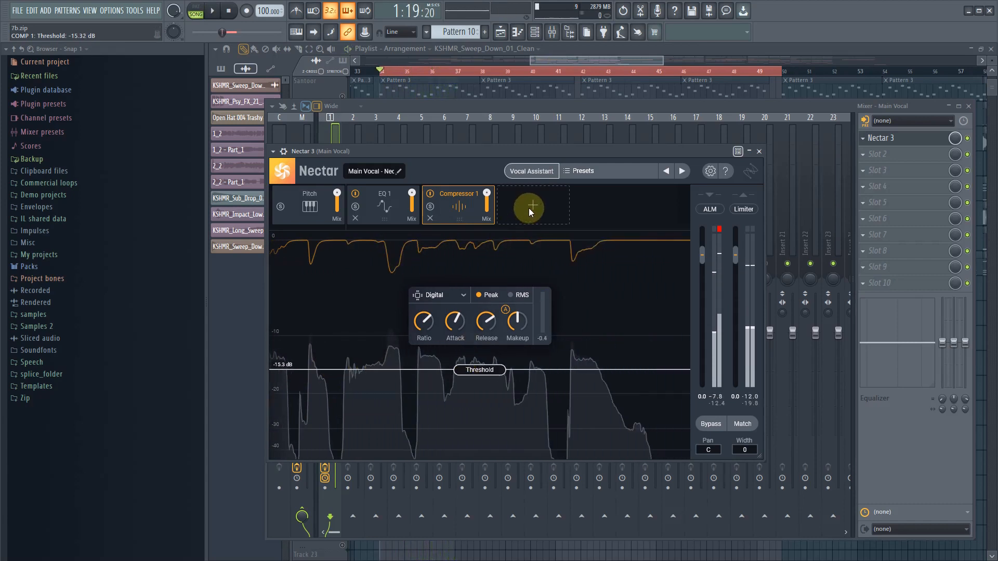
- Add a De-Esser module with its threshold at about -8.3 dB, checking it in Listen mode and with the full vocal
click(532, 207)
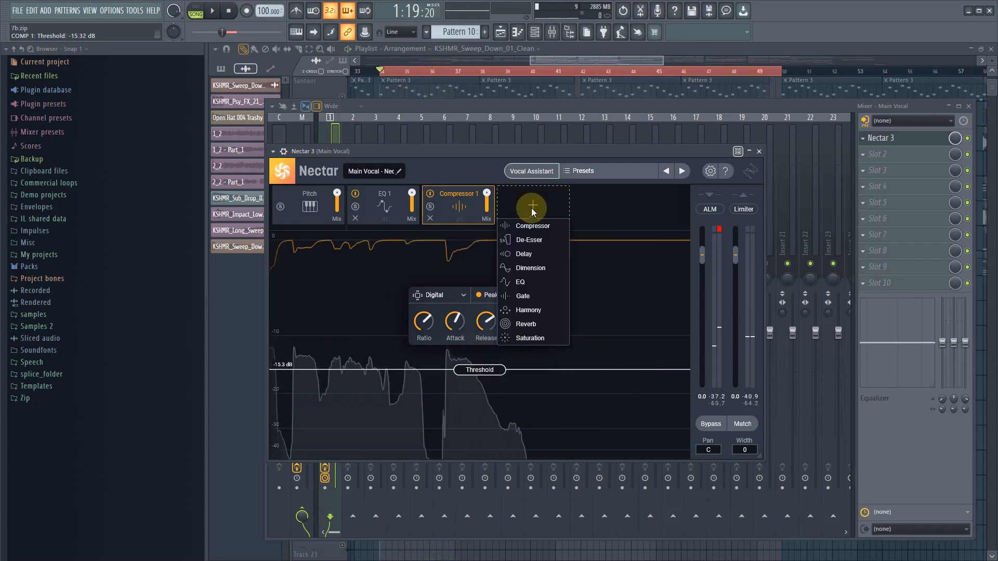
click(529, 239)
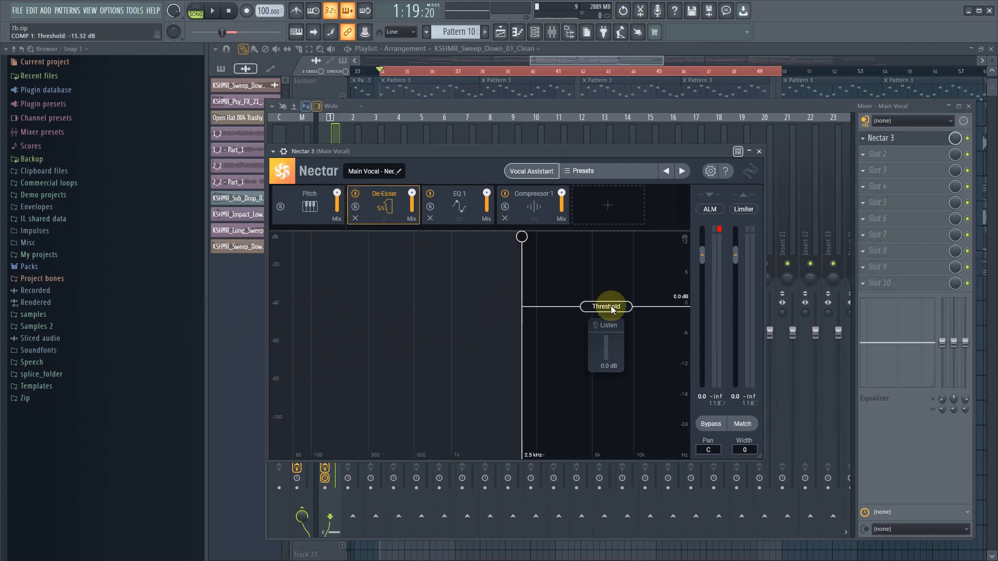
key(space)
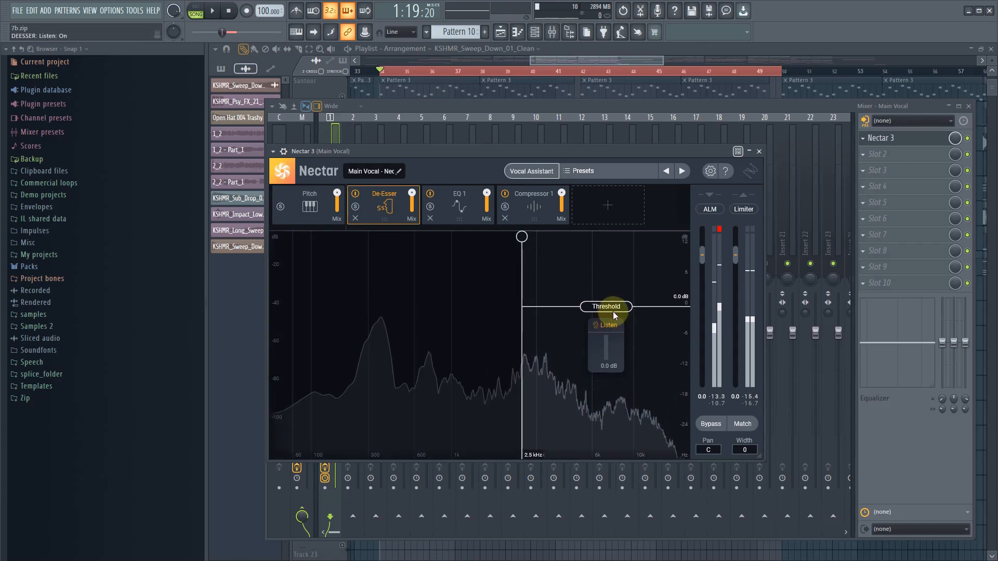
drag(610, 308, 608, 349)
key(space)
key(space)
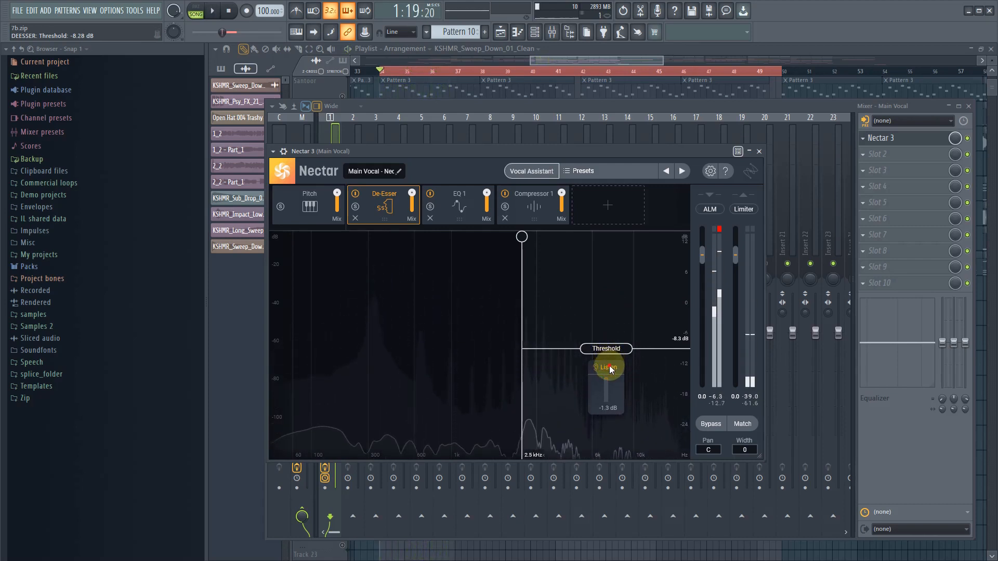
click(607, 368)
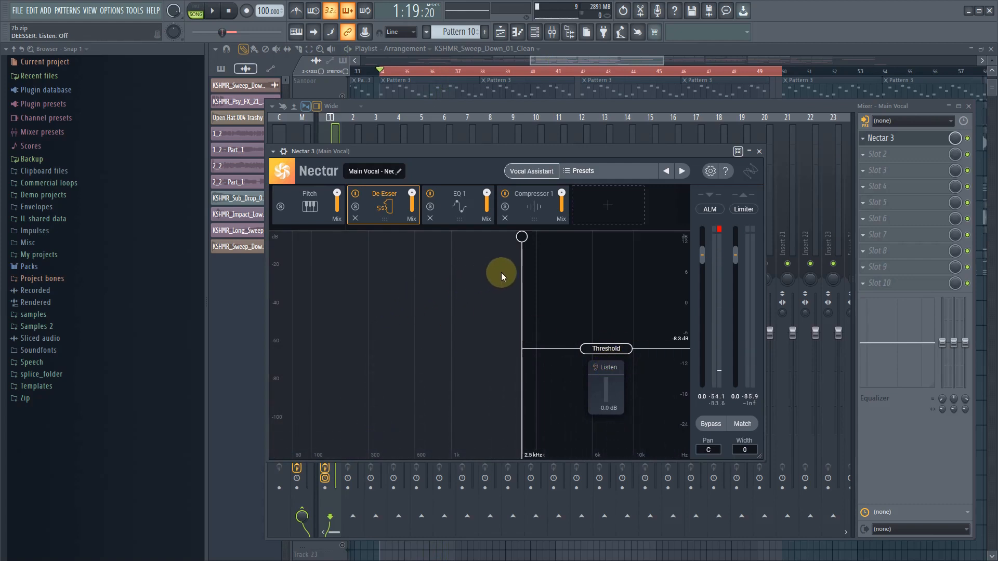
key(space)
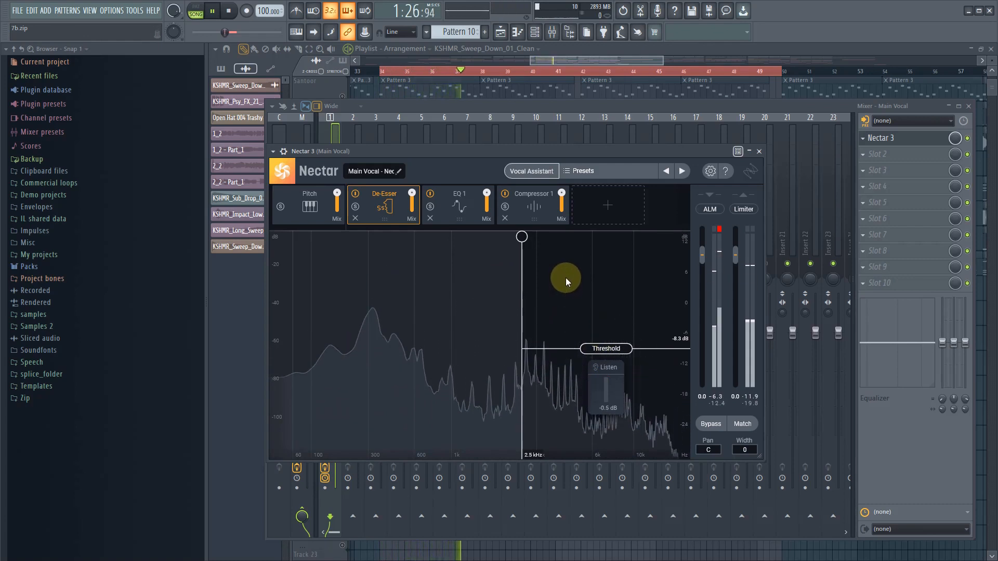
key(space)
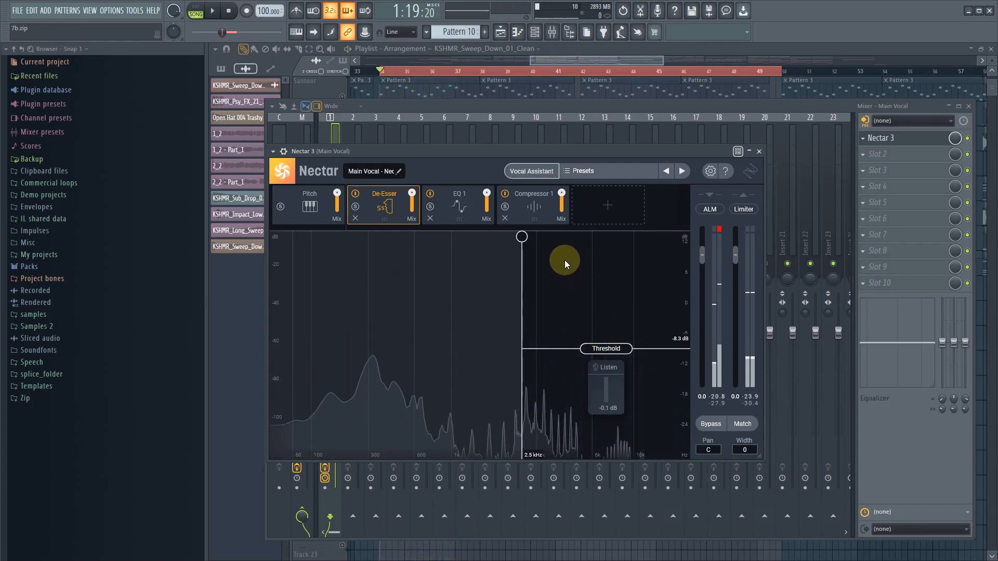
- Add a Tape Saturation module ahead of Compressor 1 and set its amount to about 4% while auditioning the vocal
click(615, 201)
click(604, 339)
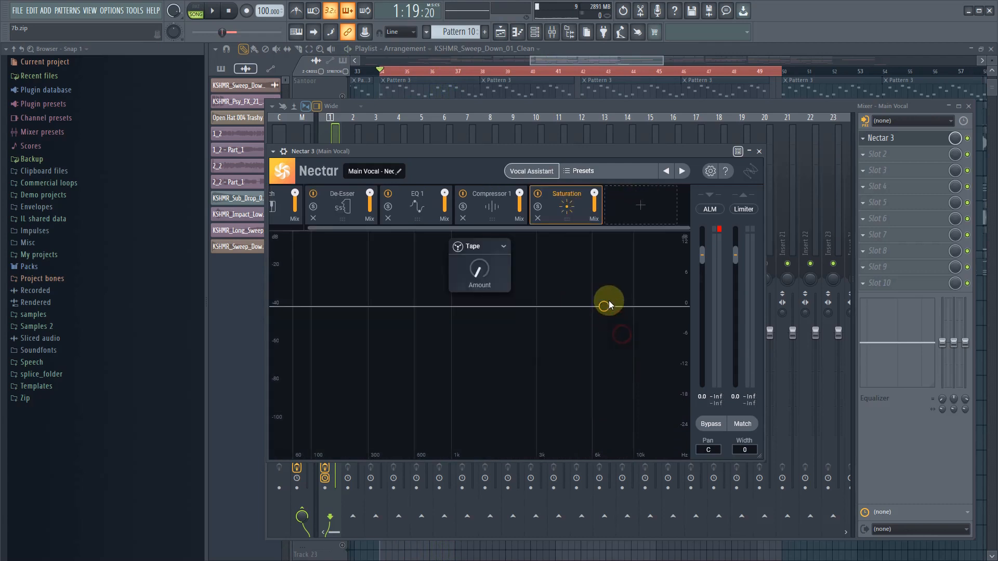
drag(571, 209, 491, 207)
drag(475, 271, 477, 269)
key(space)
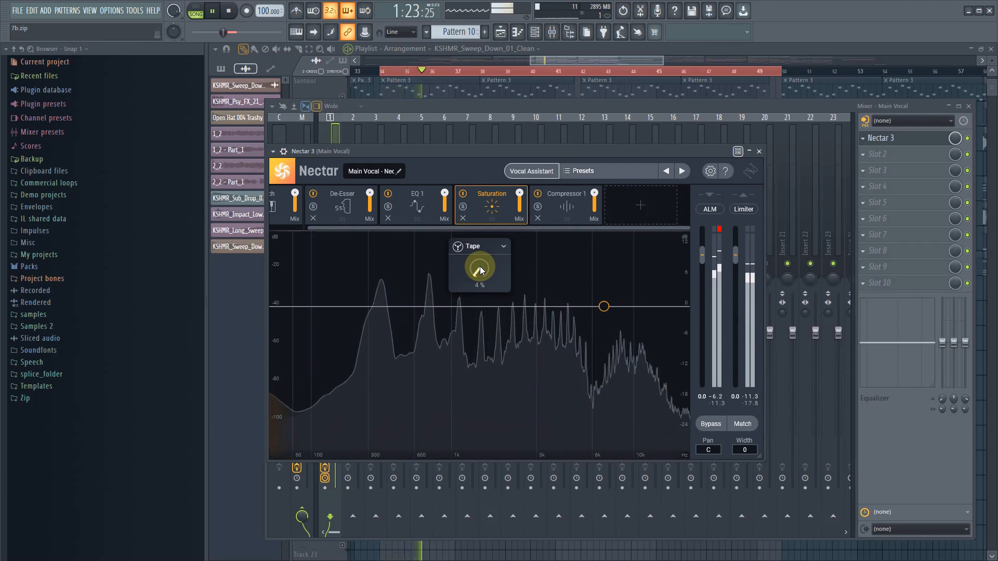
key(space)
- Reorder the Nectar chain to De-Esser, Saturation, Compressor 1, EQ 1, then audition the vocal and close the plugin
drag(504, 205, 425, 198)
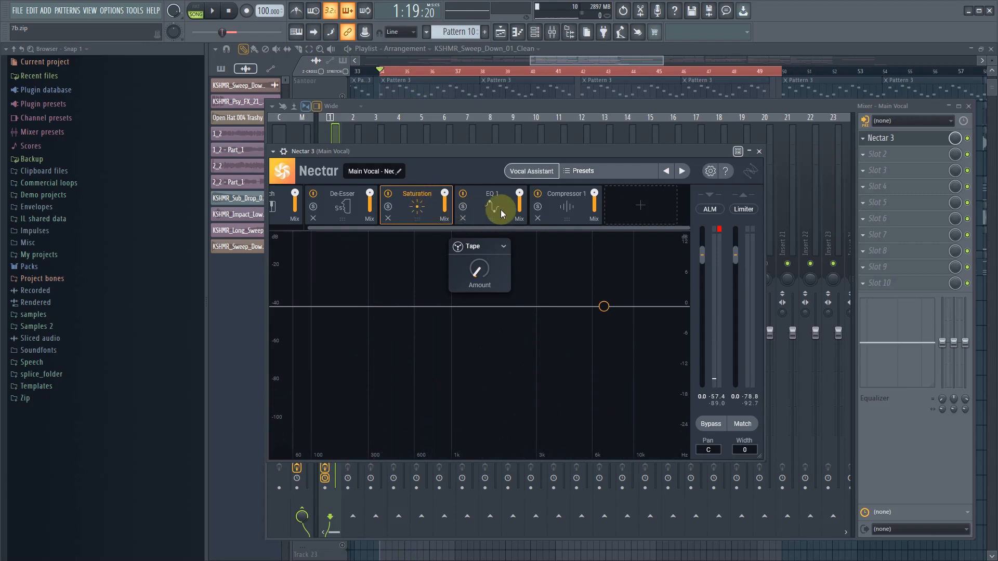
drag(501, 207, 597, 205)
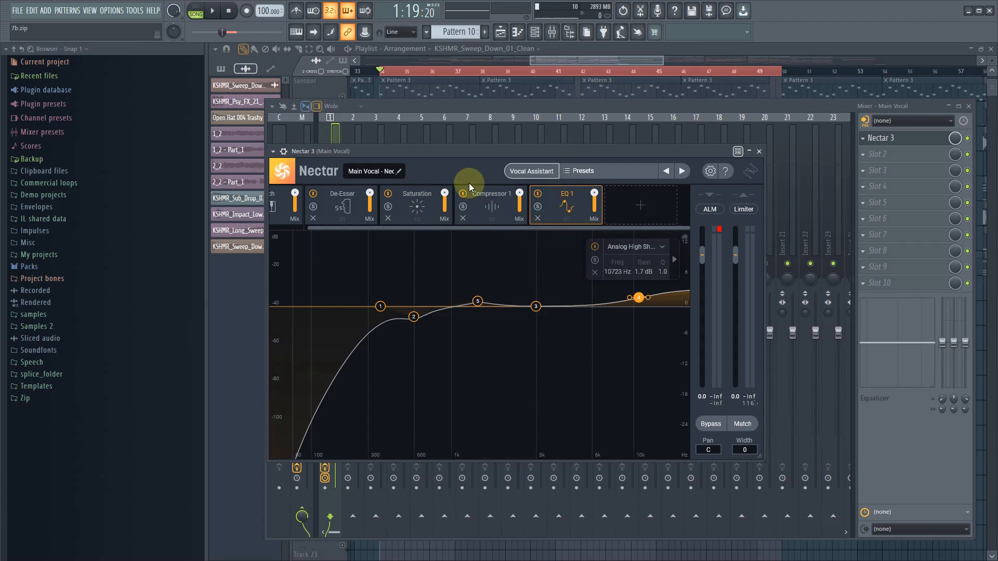
key(space)
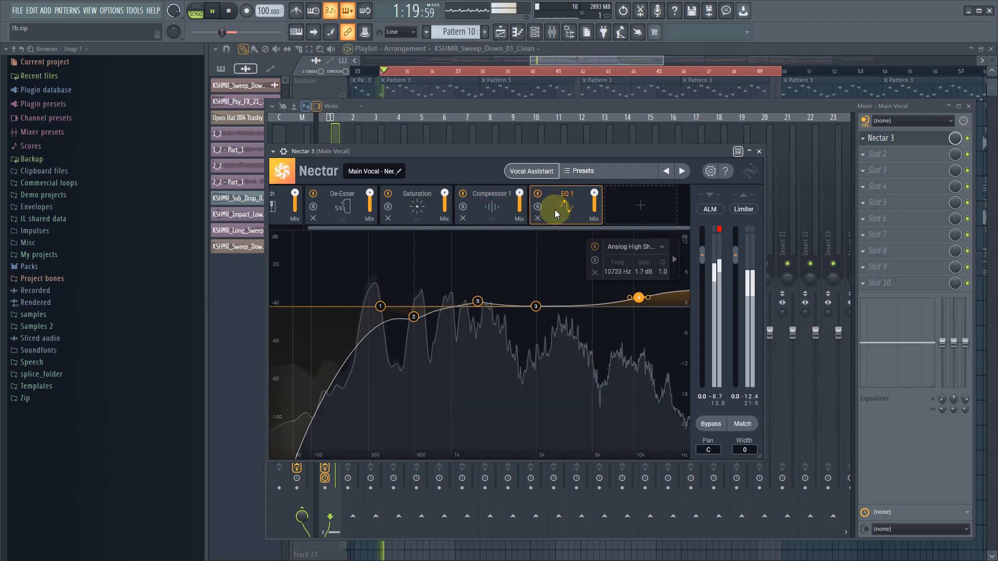
click(407, 209)
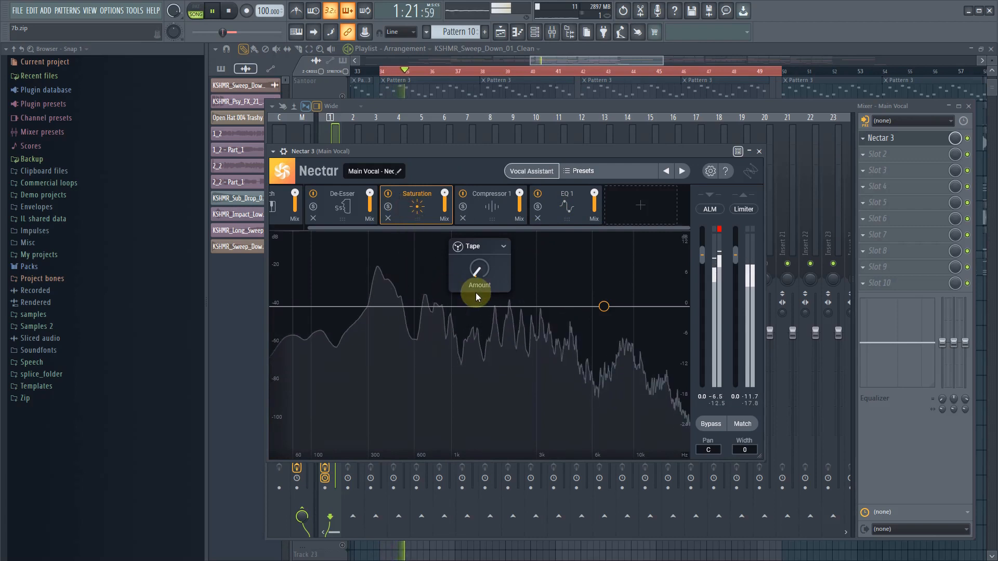
key(space)
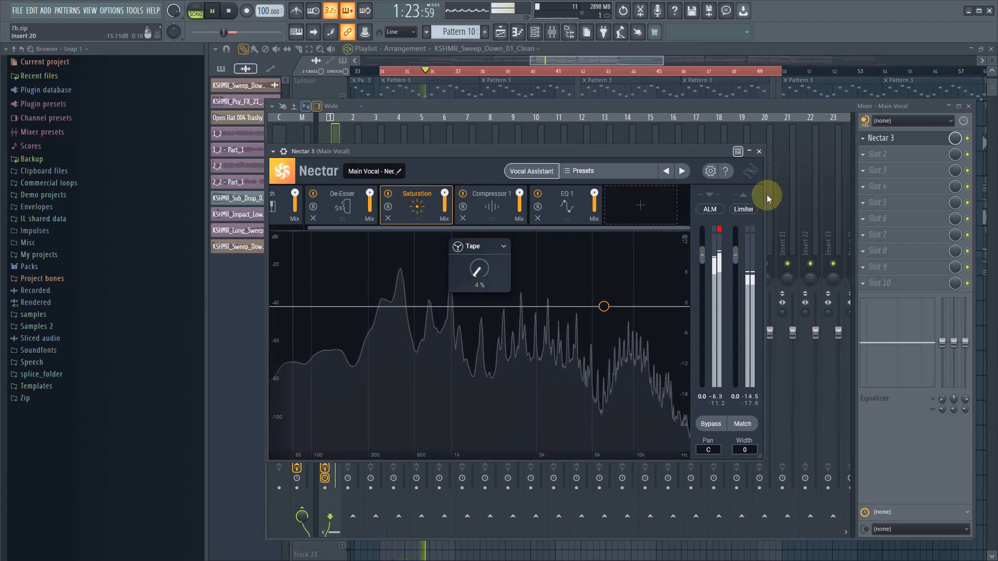
click(758, 152)
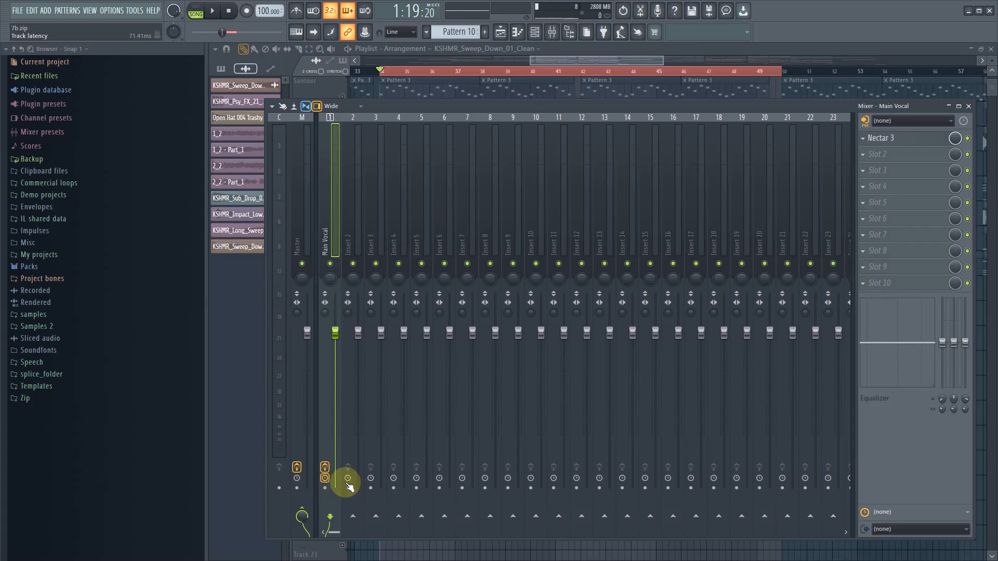
- Rename the SwarPlug #2 channel in the channel rack as Santoor
drag(634, 63, 613, 64)
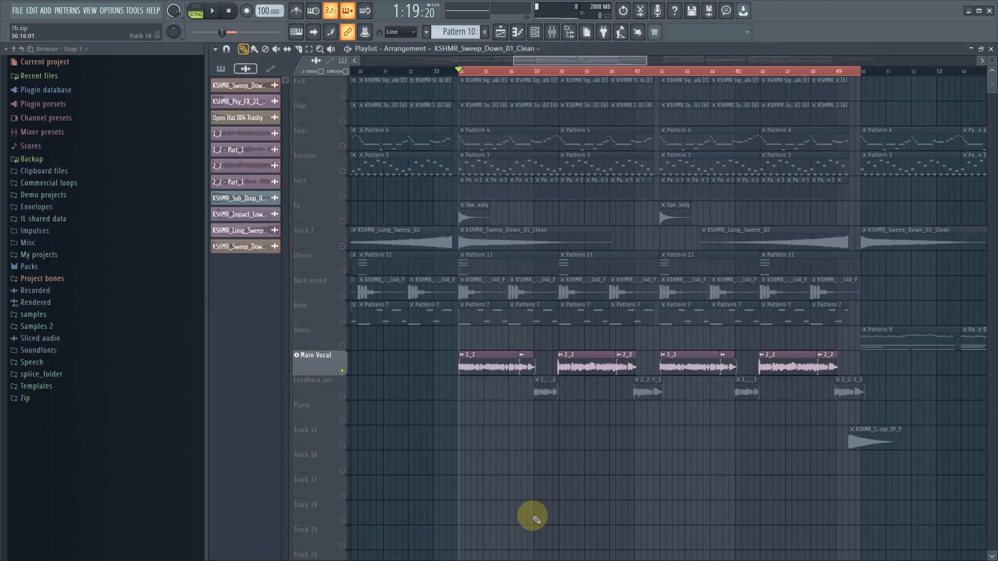
click(534, 31)
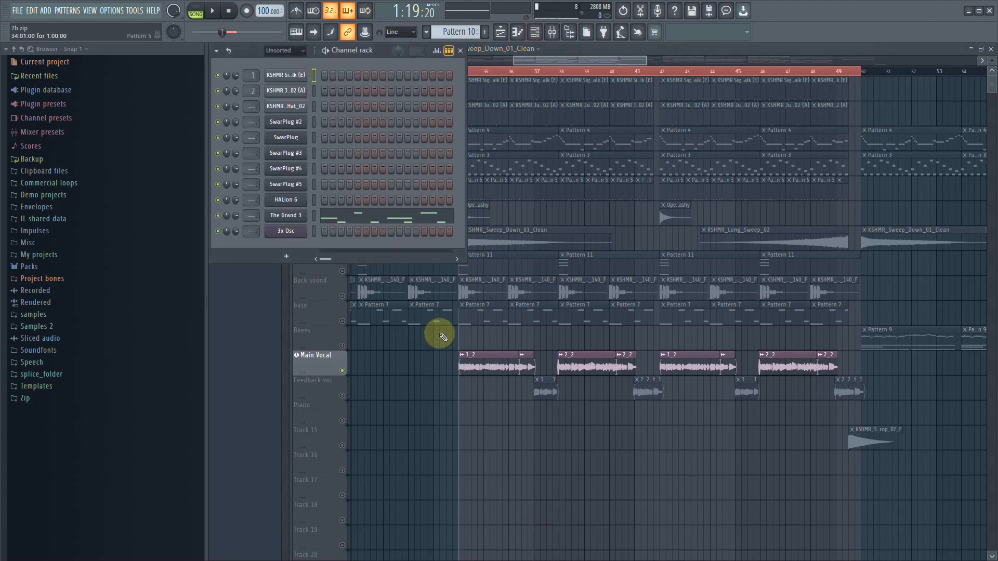
click(293, 128)
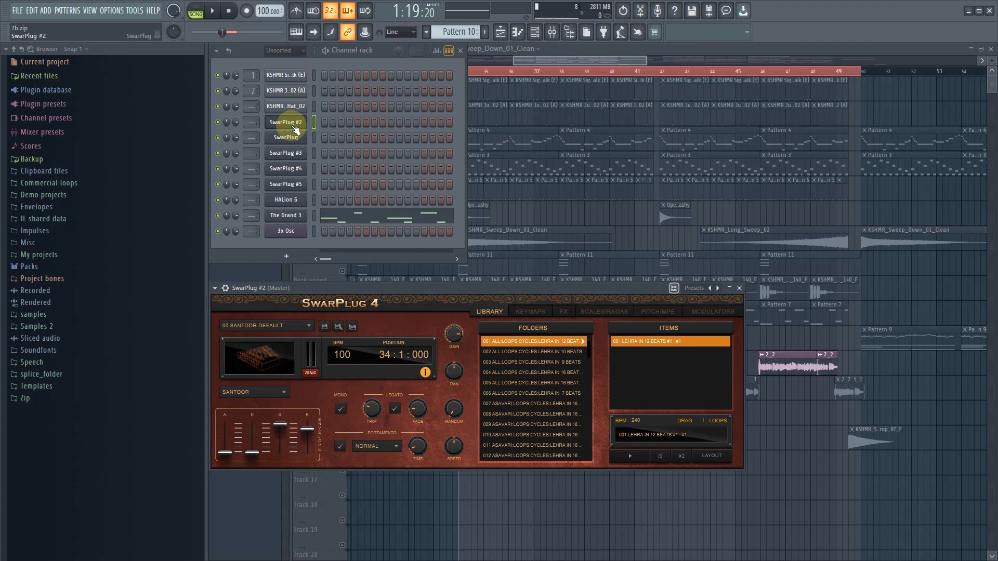
shift+click(294, 129)
text(Santoor)
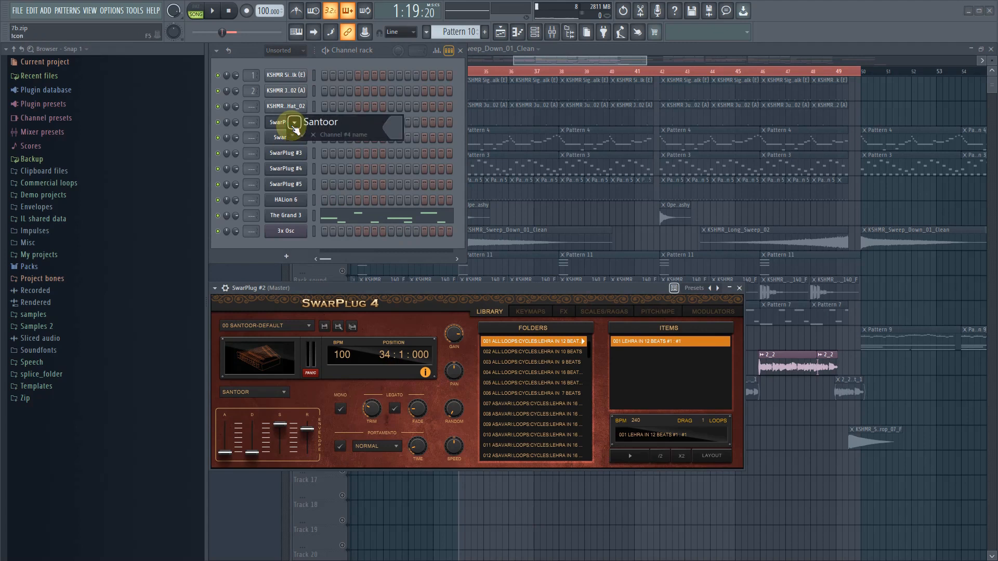
key(Return)
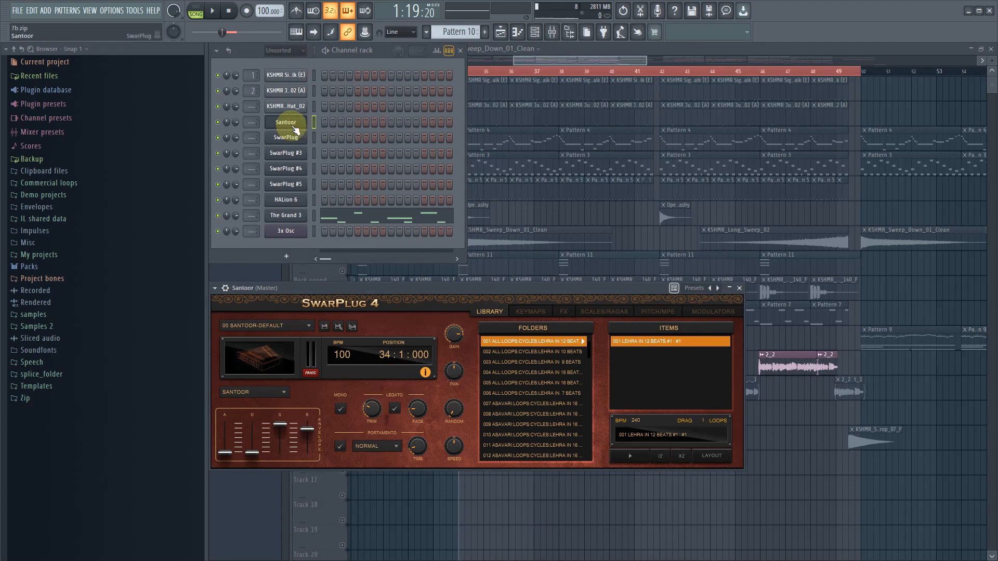
- Rename the SwarPlug channel below Santoor in the channel rack as Sitar
click(295, 138)
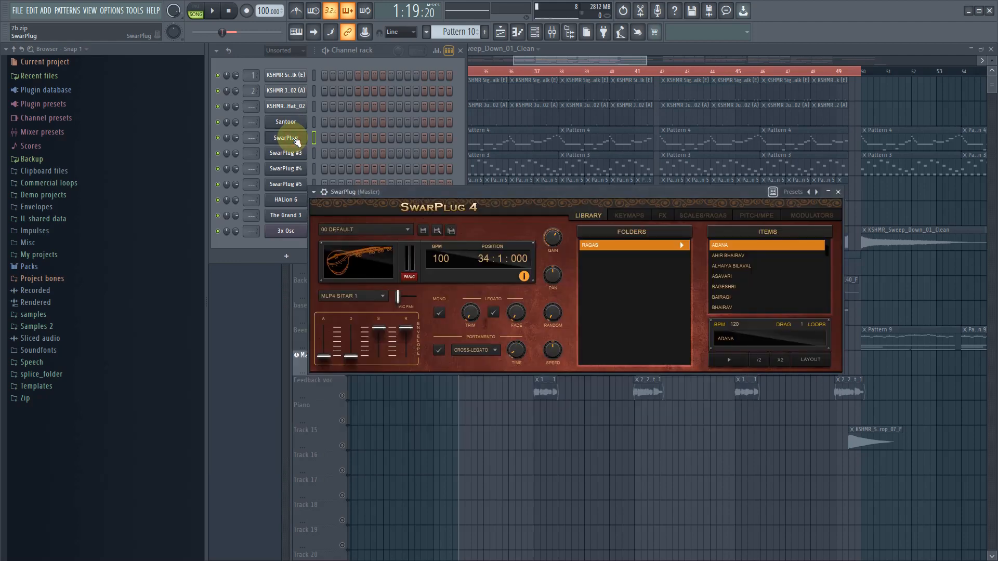
shift+click(296, 139)
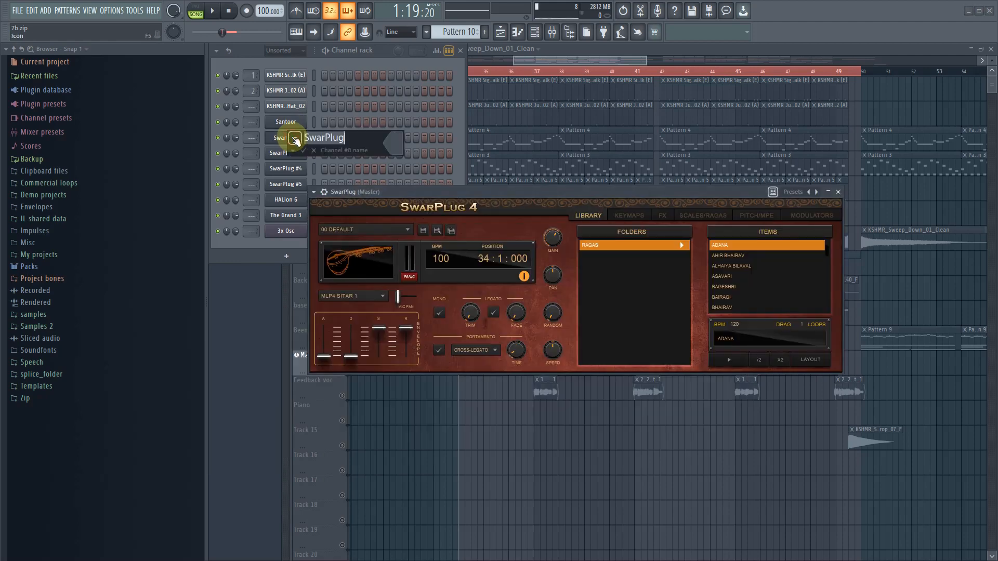
text(Sitar)
key(Return)
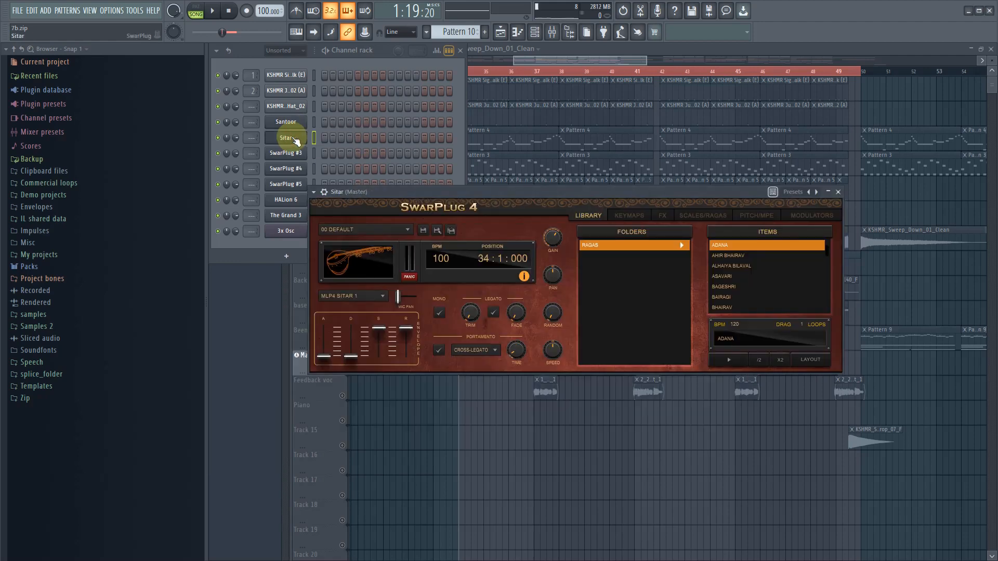
- Check which instrument SwarPlug #3 has loaded and rename its channel as Been
click(293, 154)
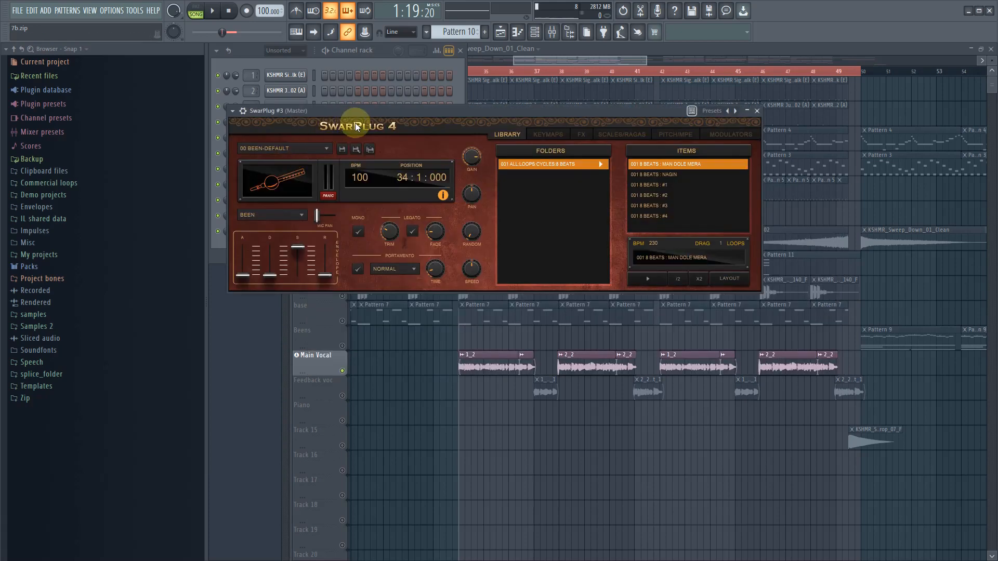
drag(364, 118, 365, 389)
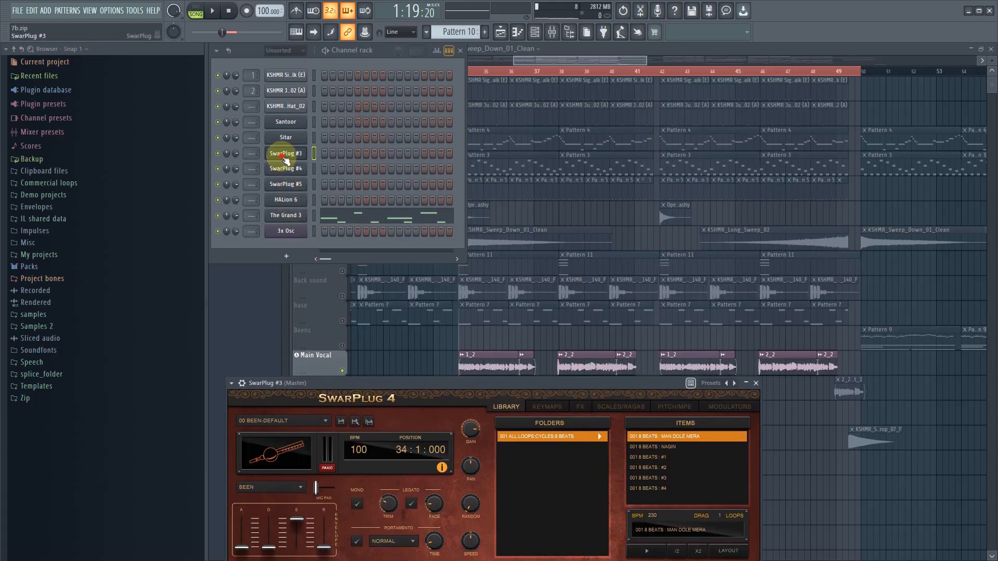
shift+click(284, 158)
text(Been)
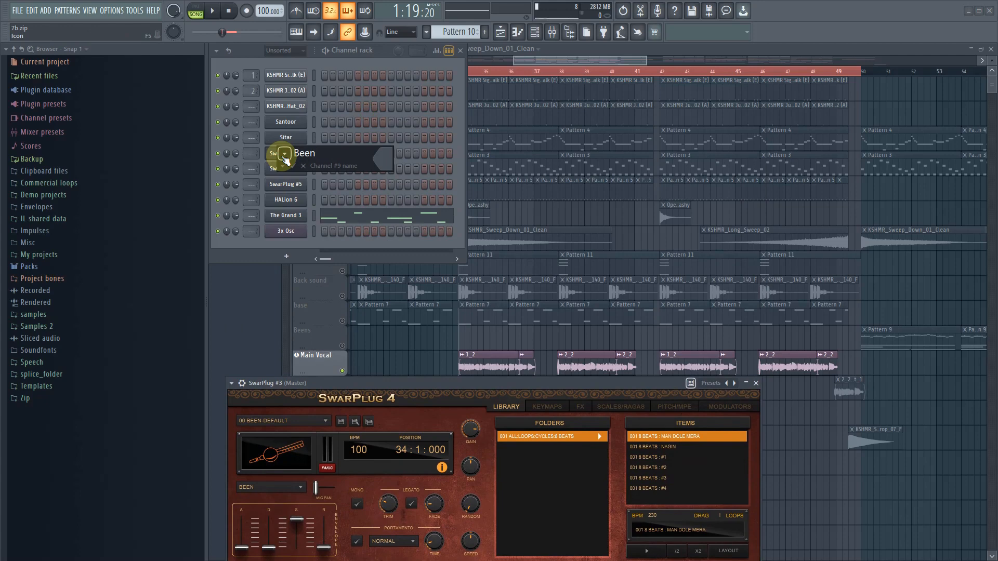
key(Return)
- Run the macro that selects unused channels and delete the unused SwarPlug #4 channel
click(285, 169)
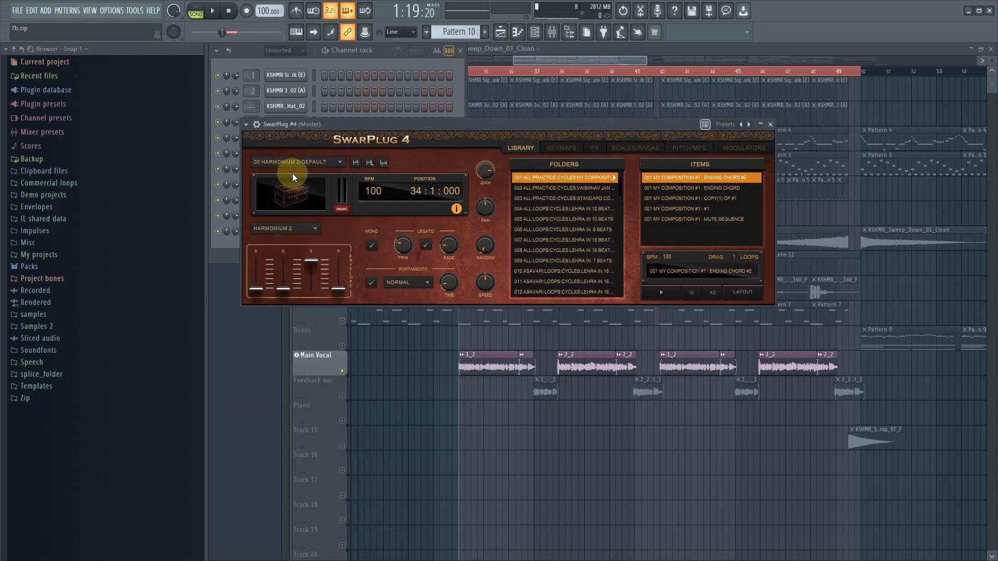
drag(357, 126, 364, 364)
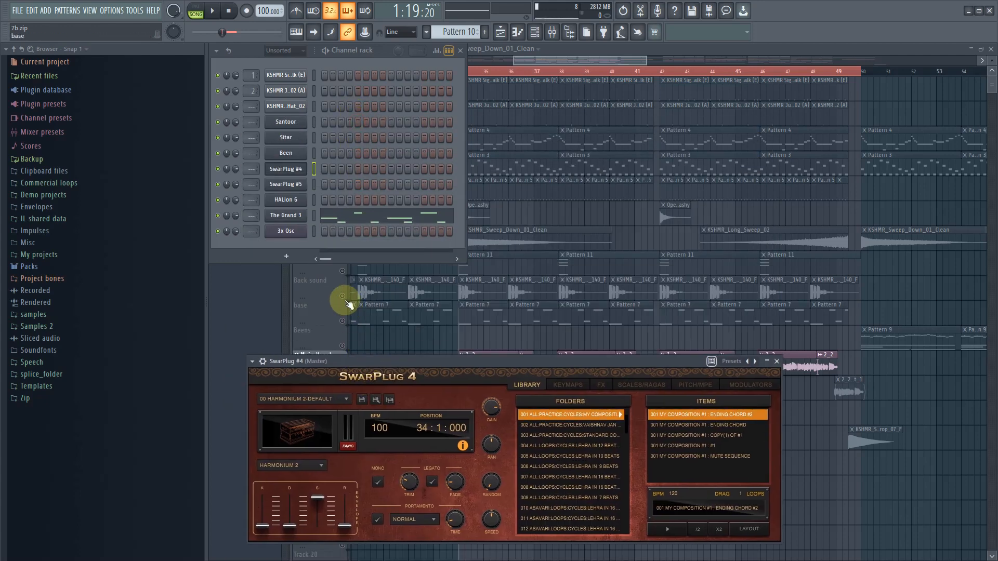
click(134, 10)
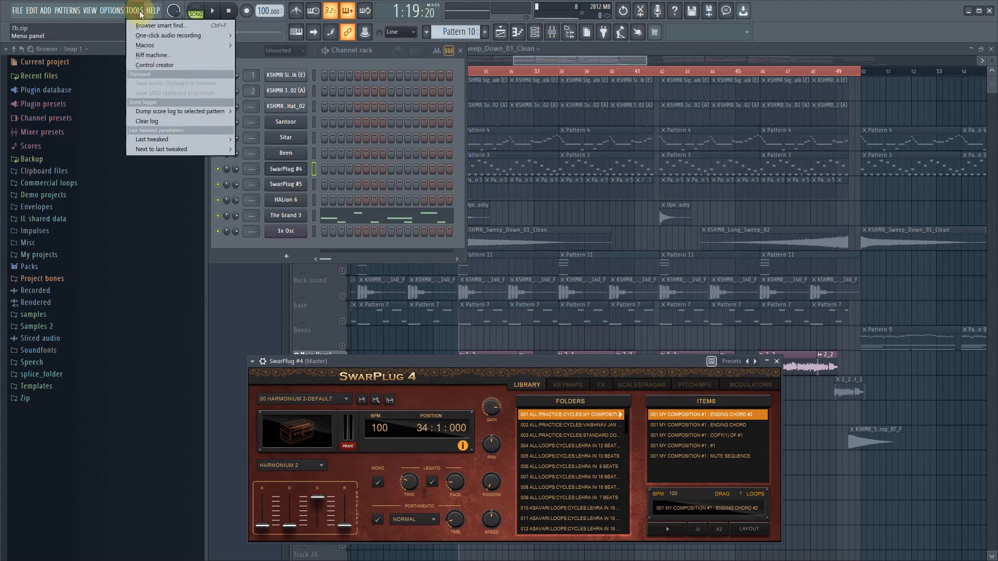
mouse_move(156, 45)
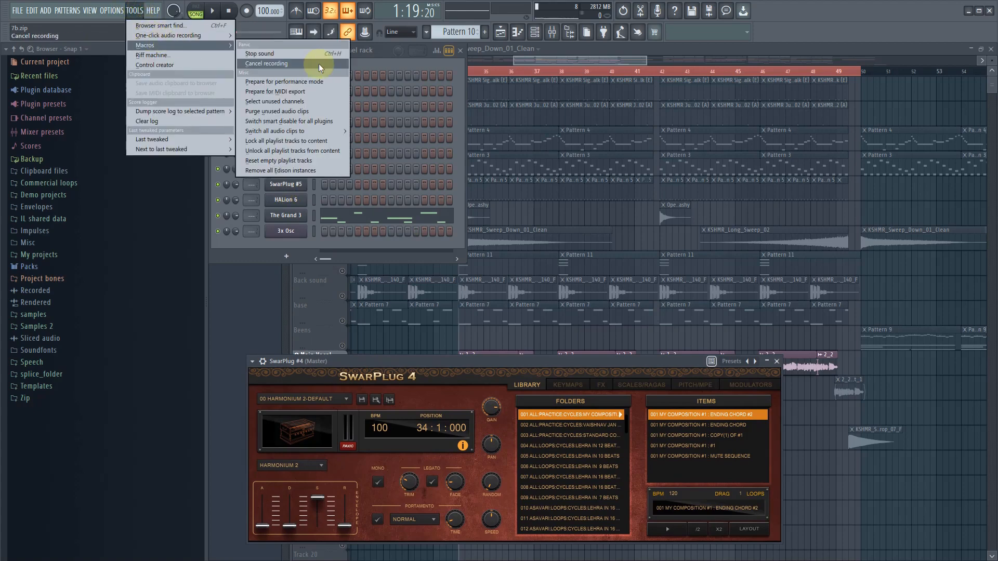
click(310, 103)
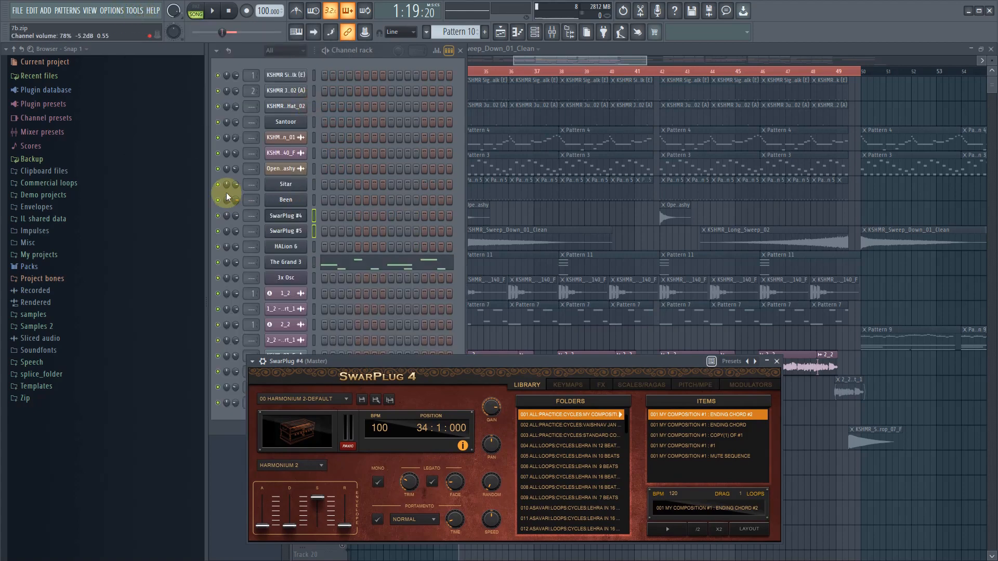
right_click(285, 216)
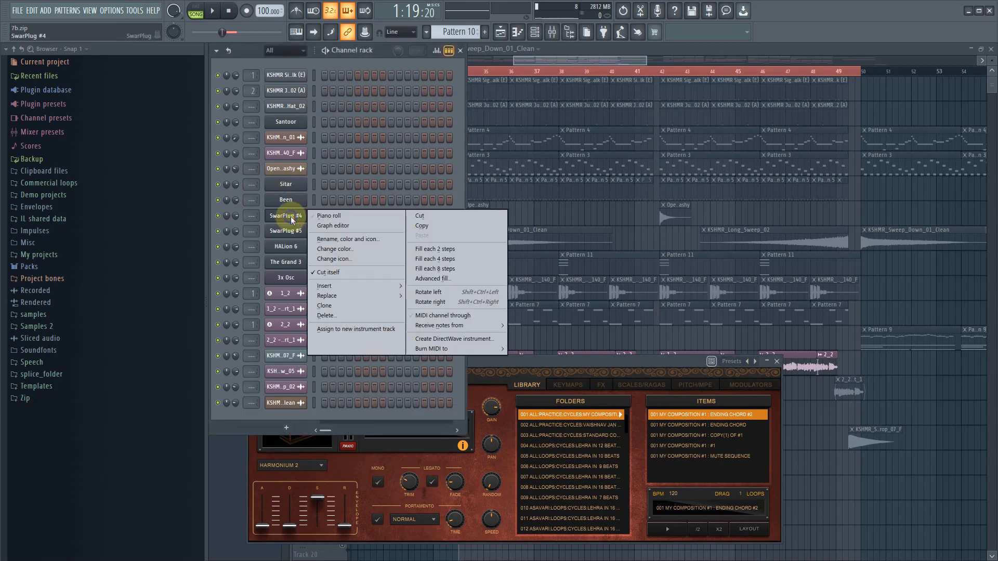
click(329, 314)
click(546, 318)
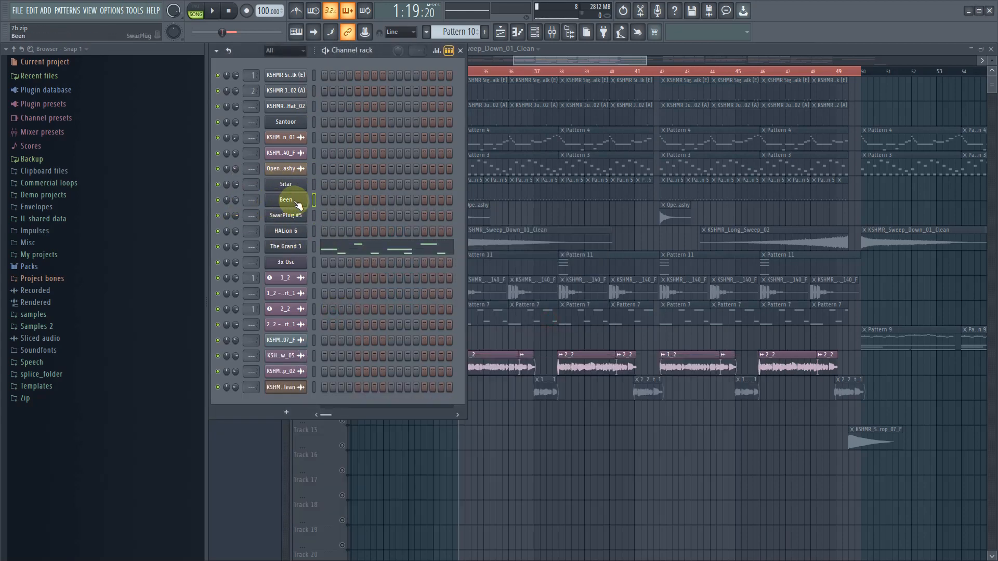
- Delete the unused SwarPlug #5 channel after checking its plugin
right_click(298, 218)
click(294, 218)
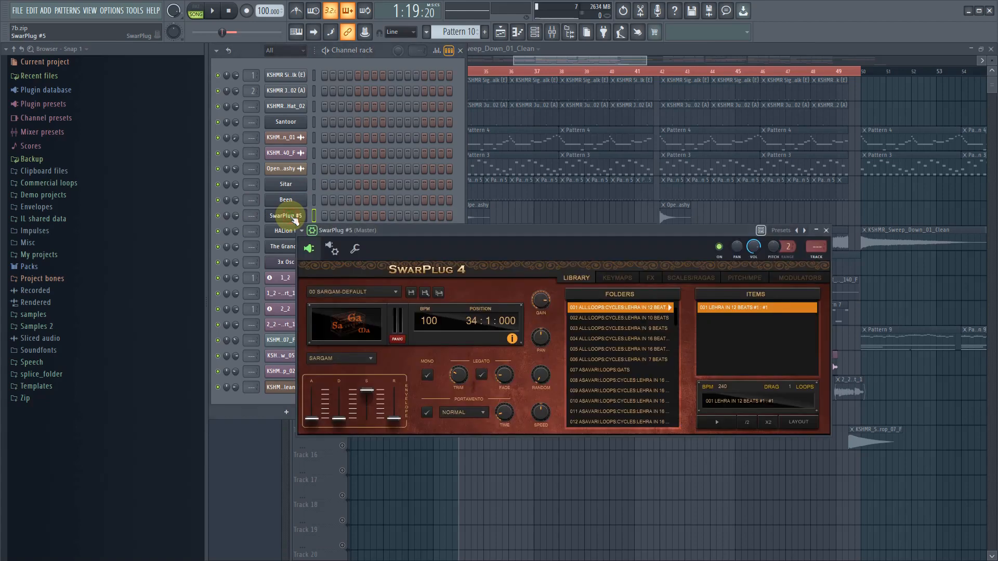
right_click(283, 217)
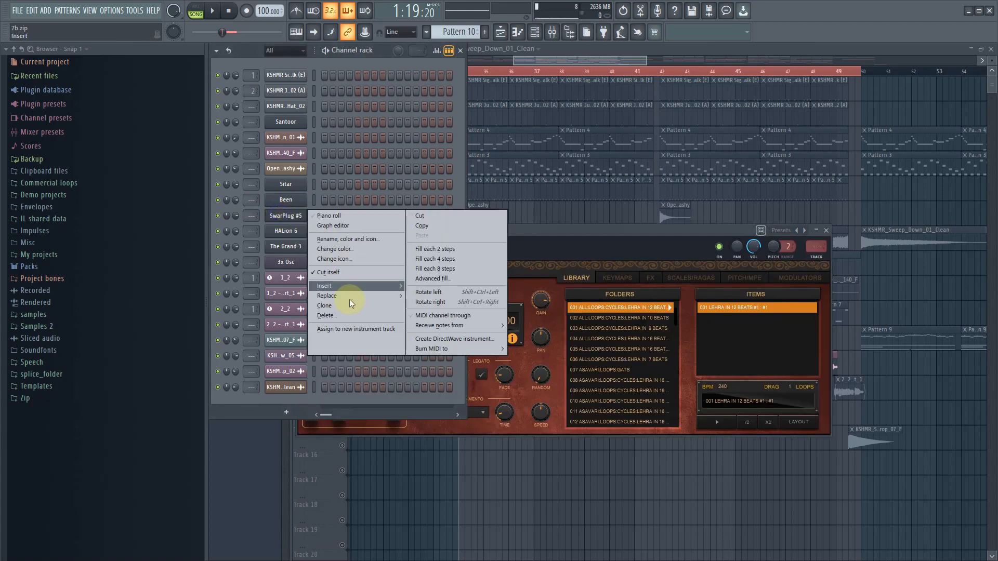
click(350, 314)
click(552, 320)
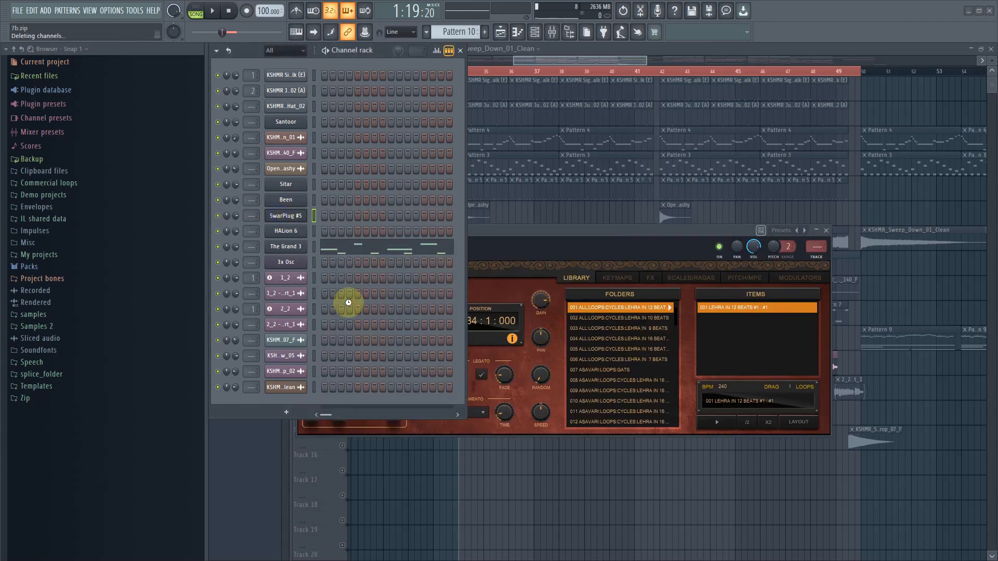
- Select unused channels again with the macro to check whether any remain in the channel rack
click(135, 10)
mouse_move(157, 43)
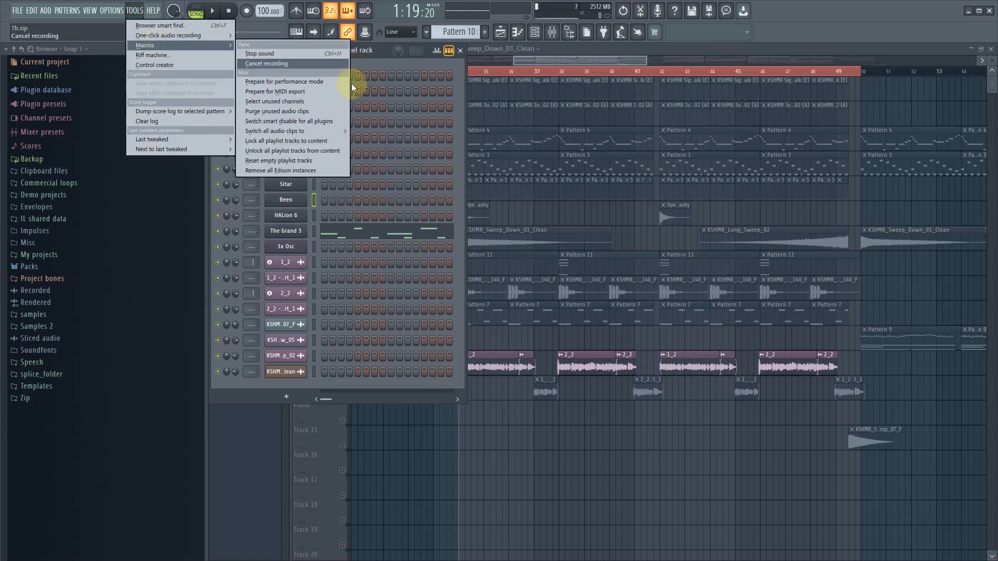
click(298, 104)
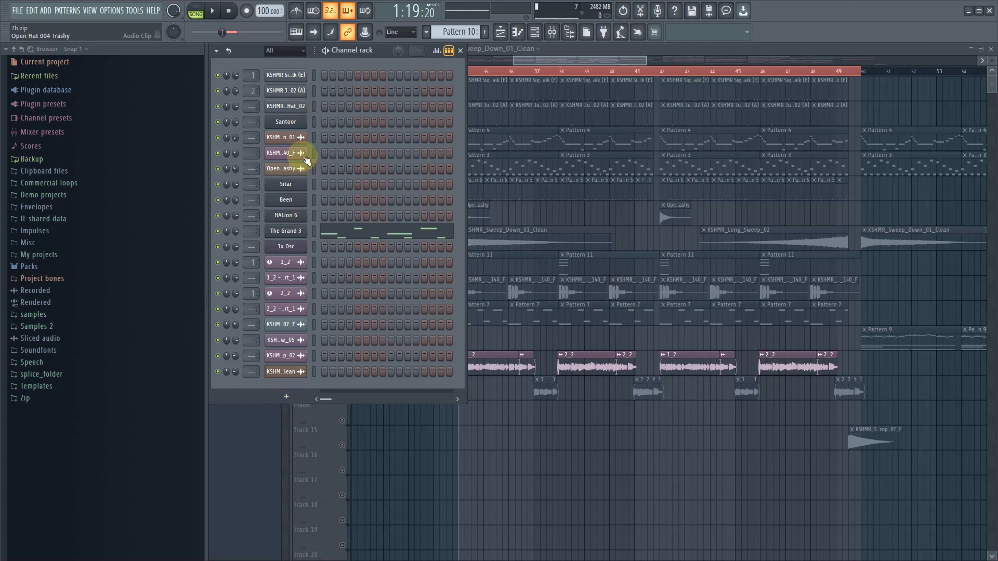
- Save the project in Downloads as the zipped song file 7b, replacing the existing file
click(17, 10)
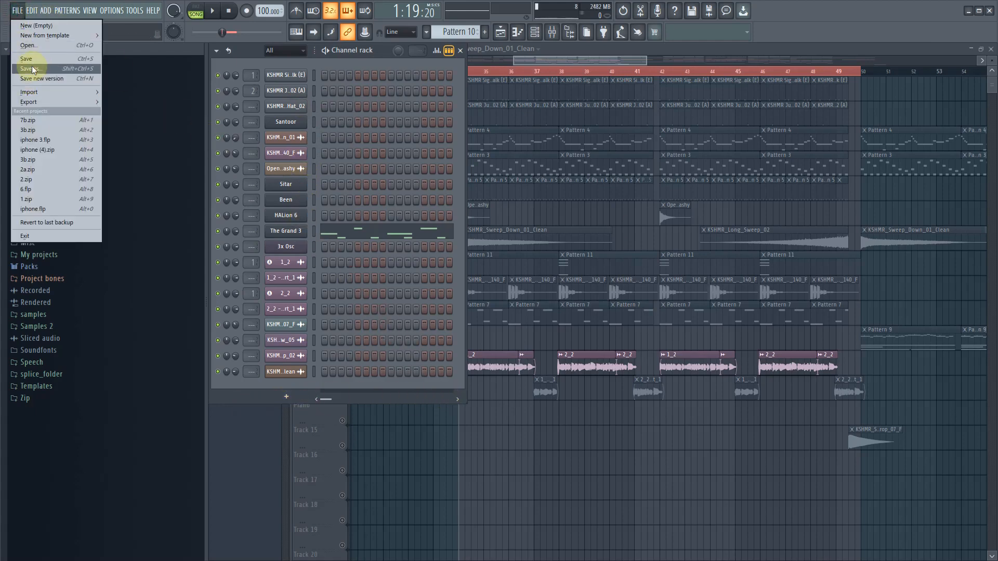
click(30, 60)
click(409, 320)
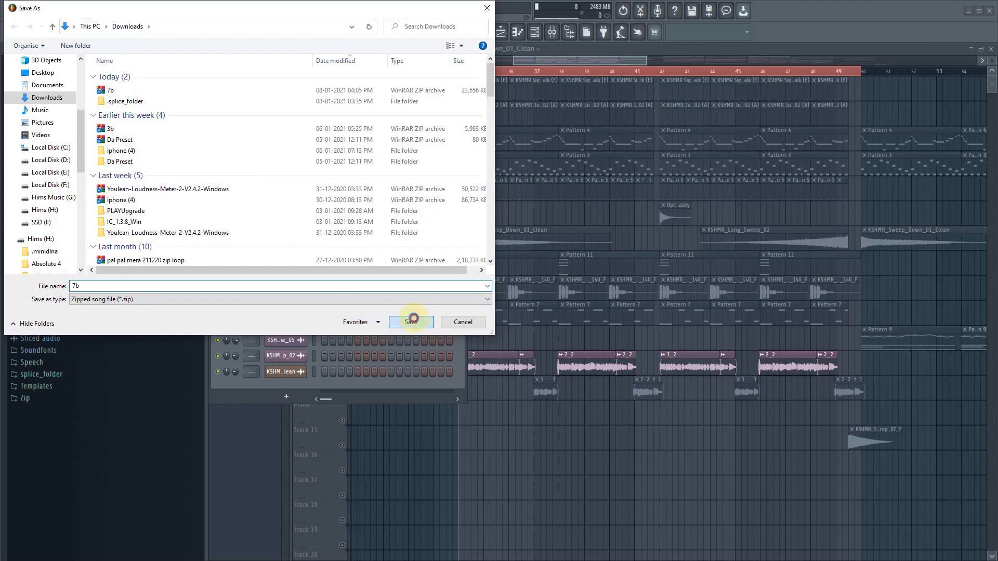
click(528, 288)
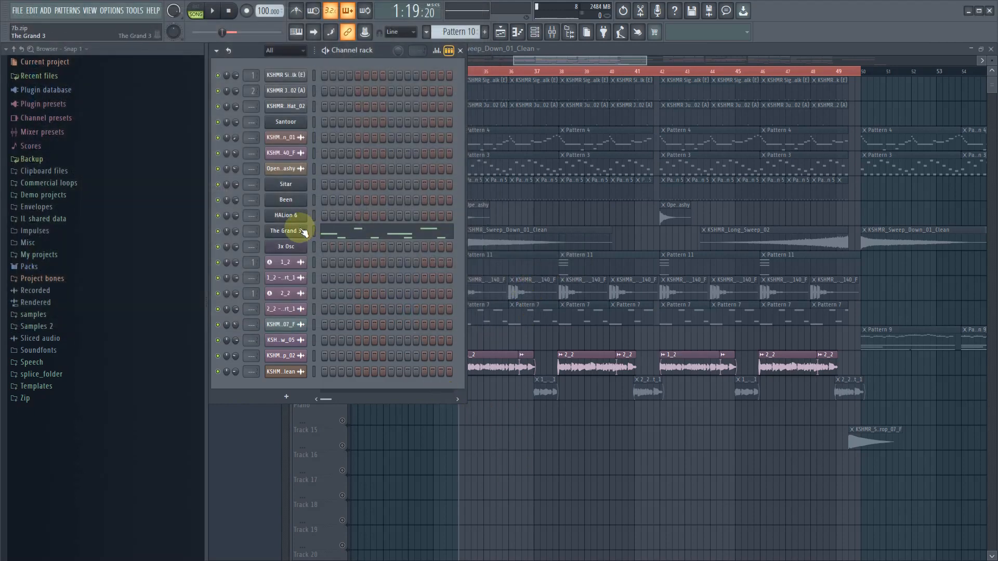
- Rename the HALion 6 channel as Classic Experience, matching its loaded program and correcting the spelling
click(284, 215)
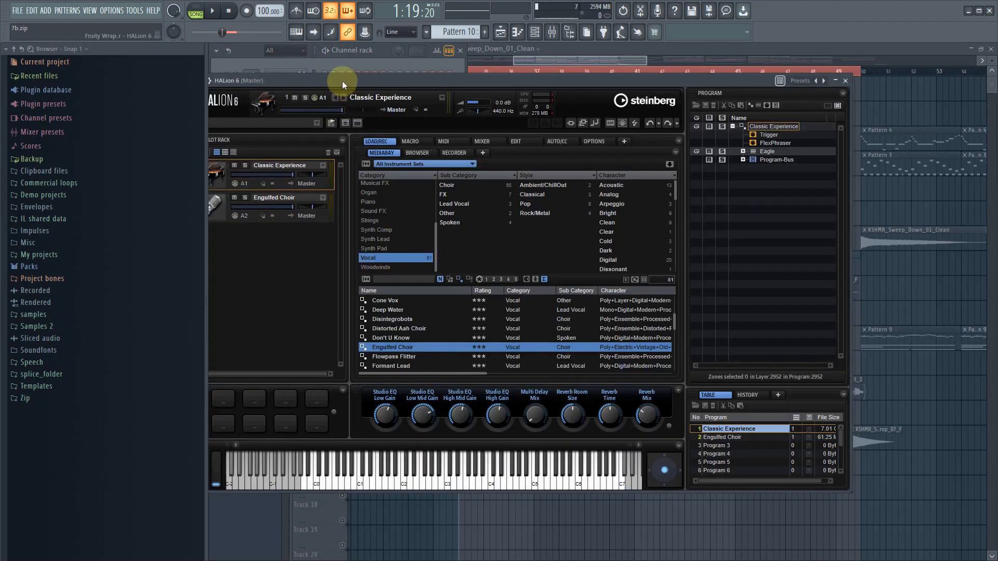
drag(344, 79, 531, 258)
shift+click(294, 218)
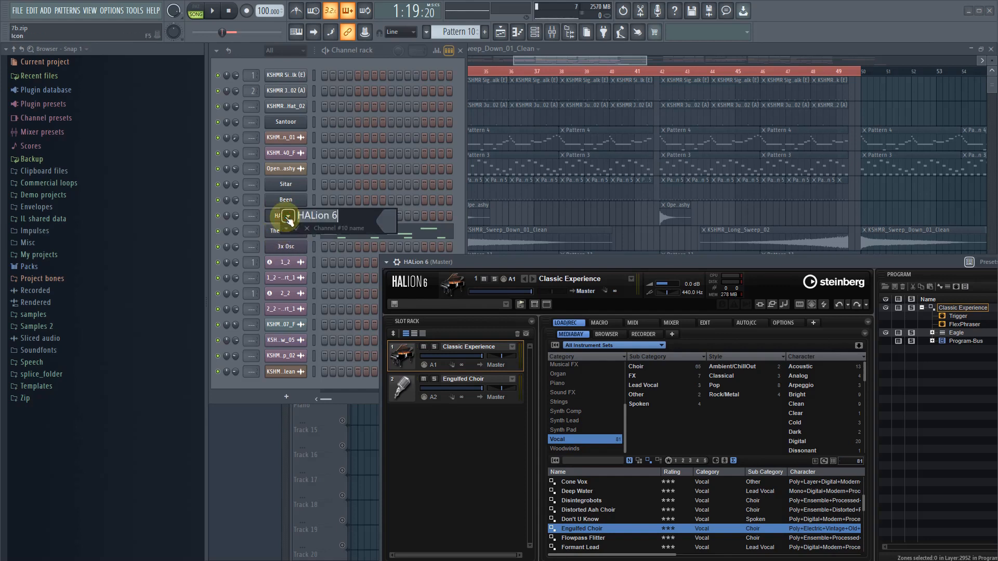
text(Classic Ecperi)
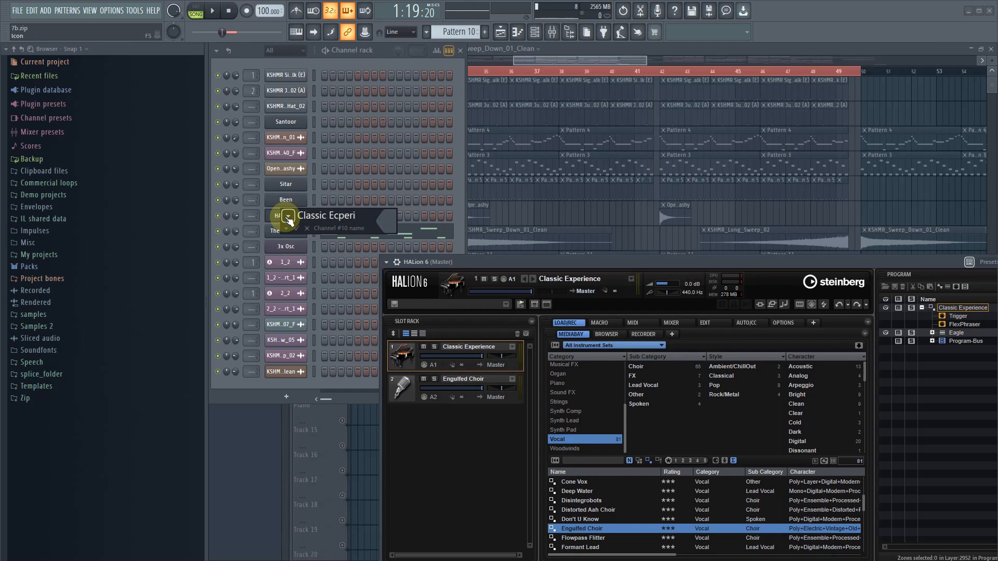
text(ence)
key(Return)
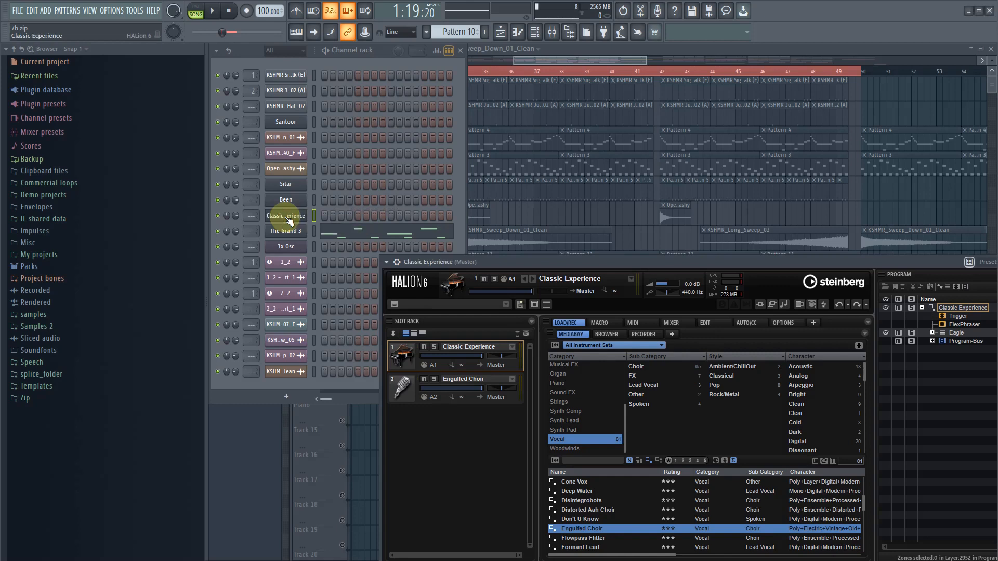
middle_click(288, 220)
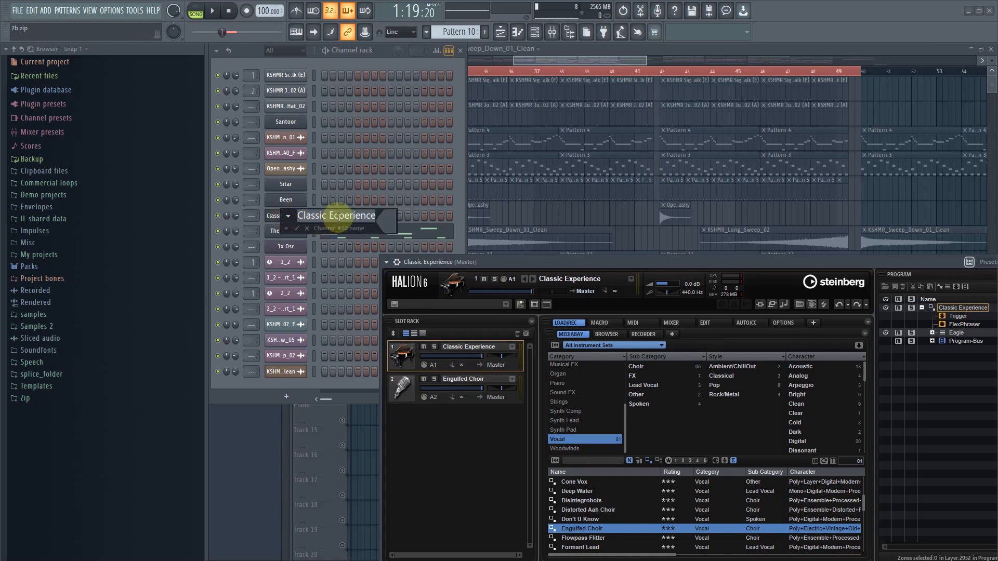
click(341, 218)
key(BackSpace)
text(x)
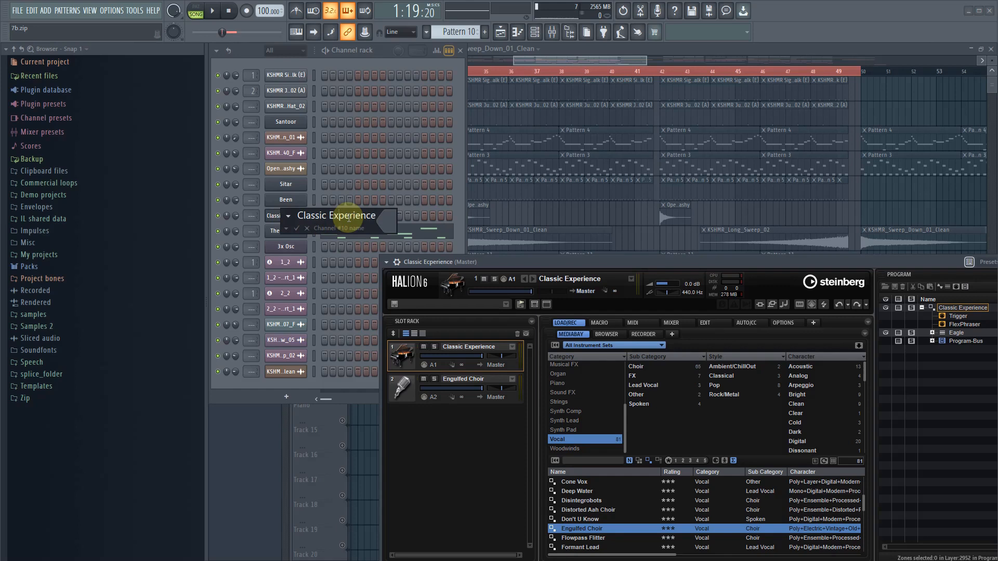
key(Return)
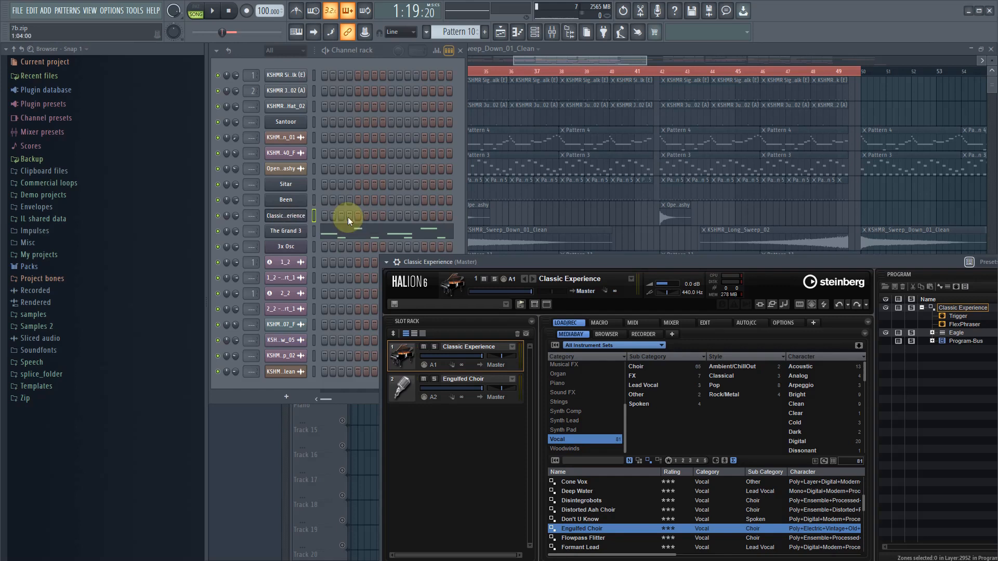
- Rename the 3x Osc channel in the channel rack as Bass
middle_click(294, 247)
text(B)
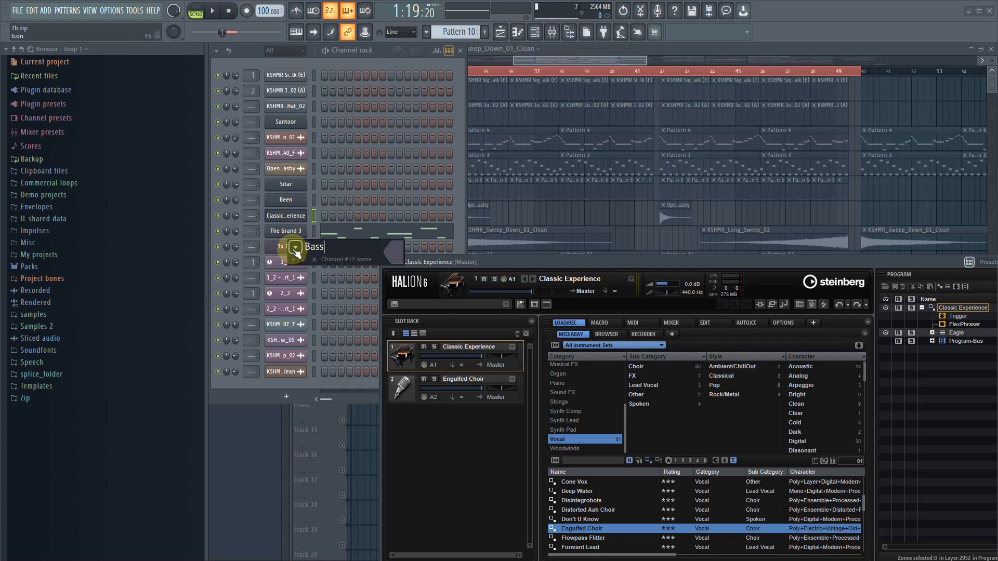
text(ass)
key(Return)
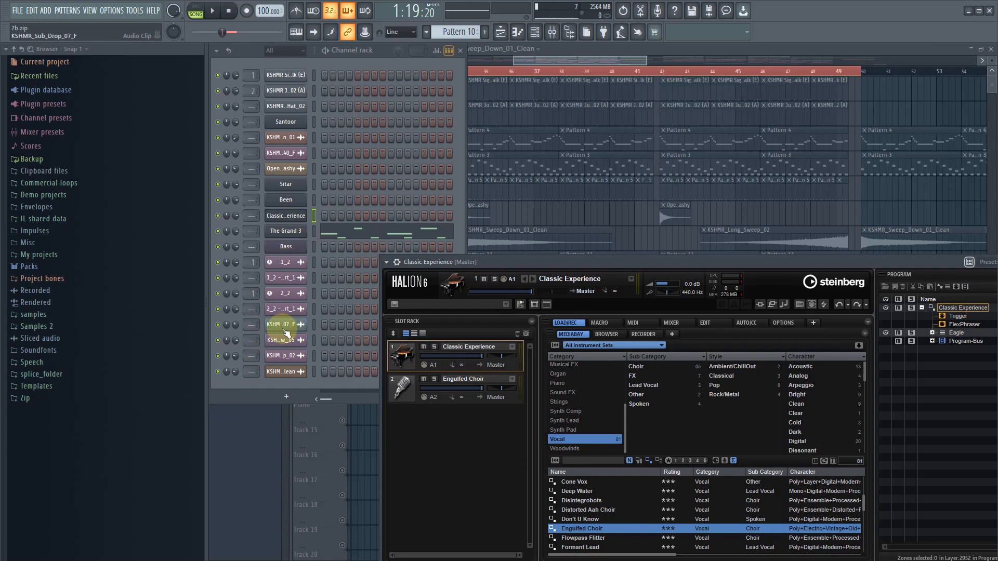
- Open the KSHMR Signature Kick 11 channel's sampler and audition the kick sample several times
click(285, 75)
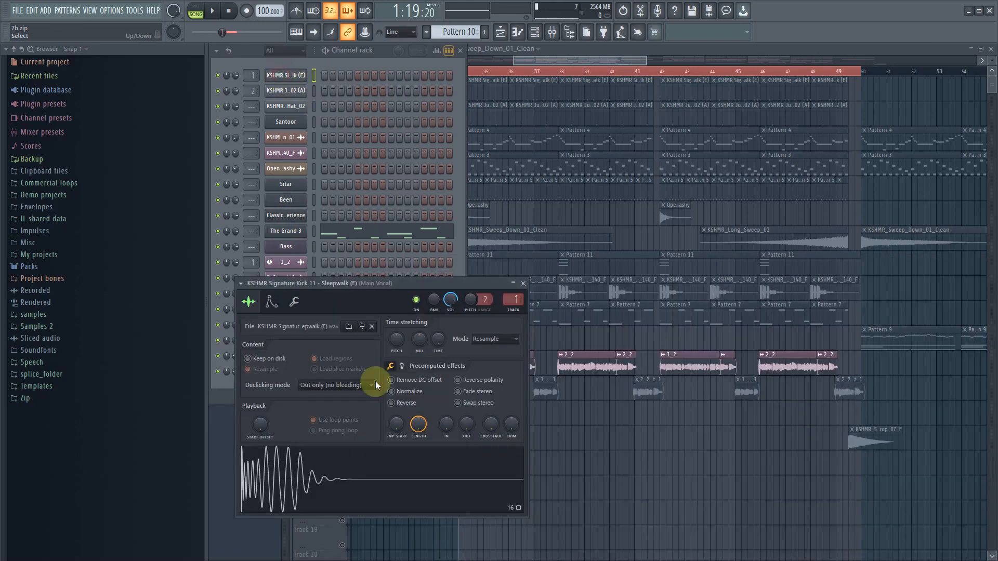
click(368, 486)
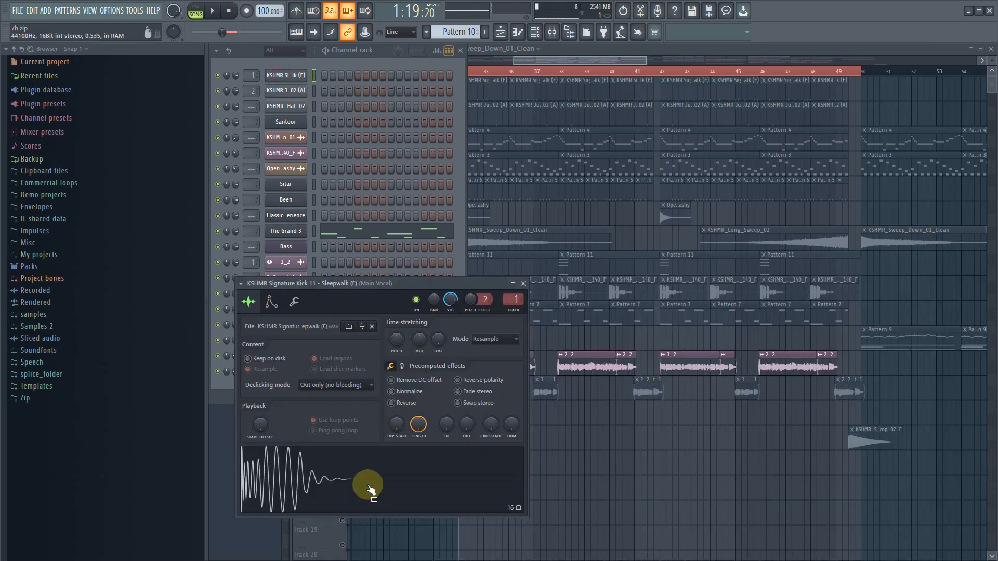
click(369, 487)
click(368, 487)
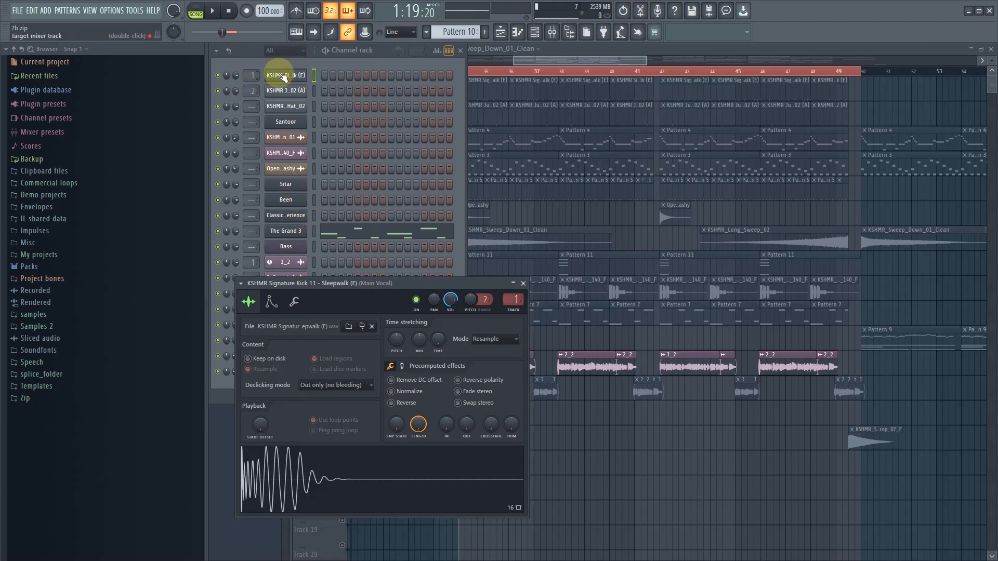
- Route the first two channels in the rack to the Master mixer track and audition the kick again
drag(250, 77, 253, 88)
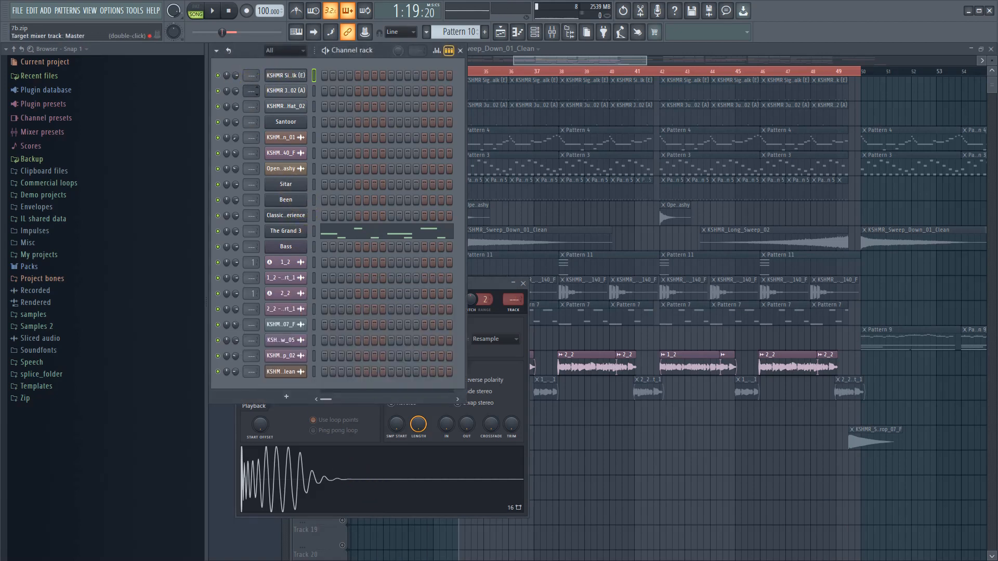
click(294, 76)
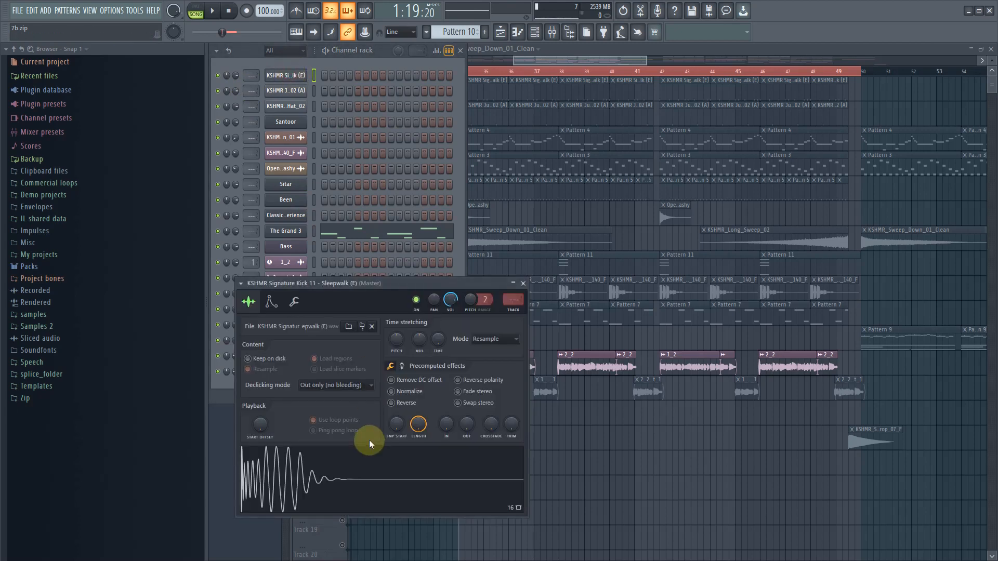
click(383, 470)
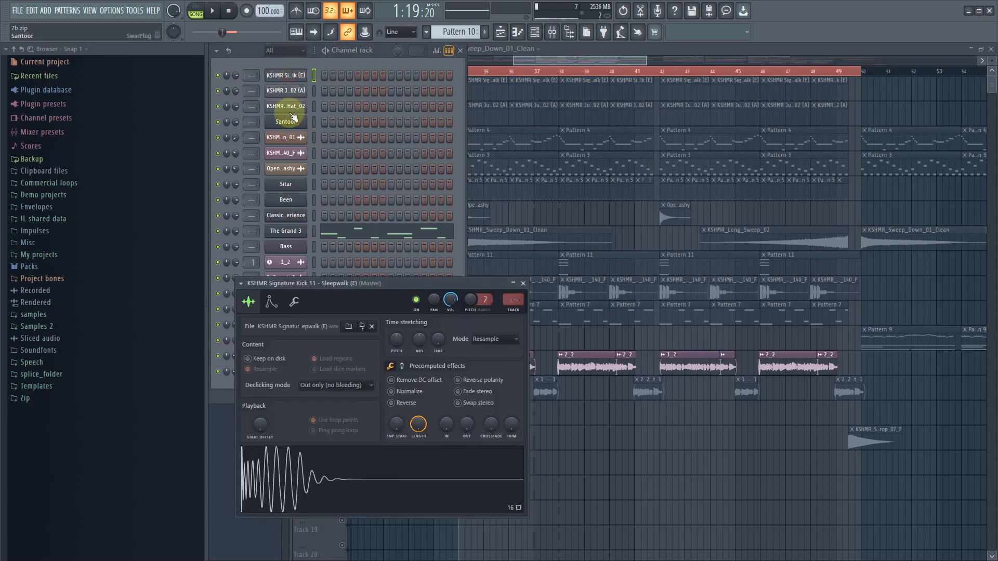
- Rename the KSHMR Signature Kick 11 channel in the channel rack as Kick
shift+click(292, 77)
text(K)
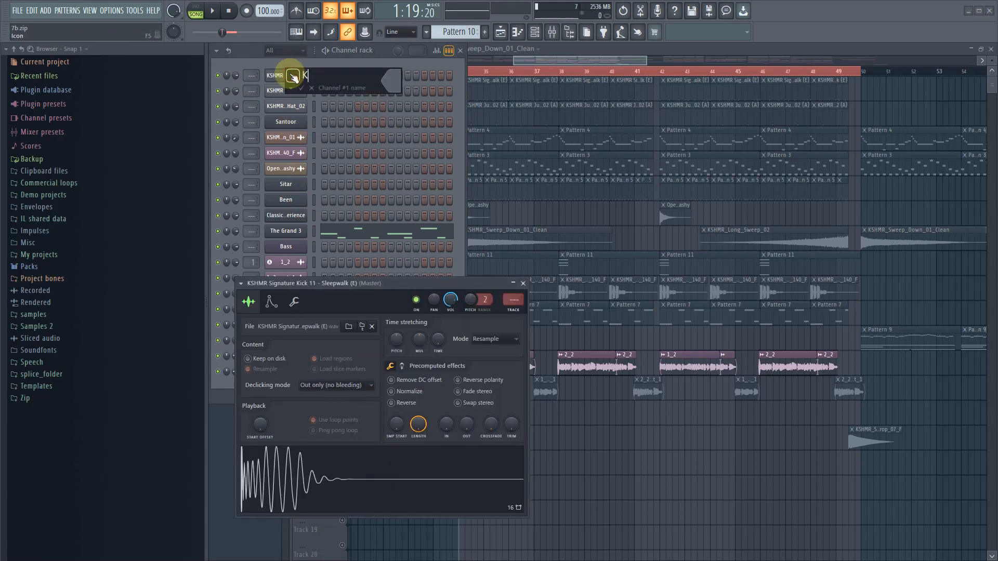
text(ick)
key(Return)
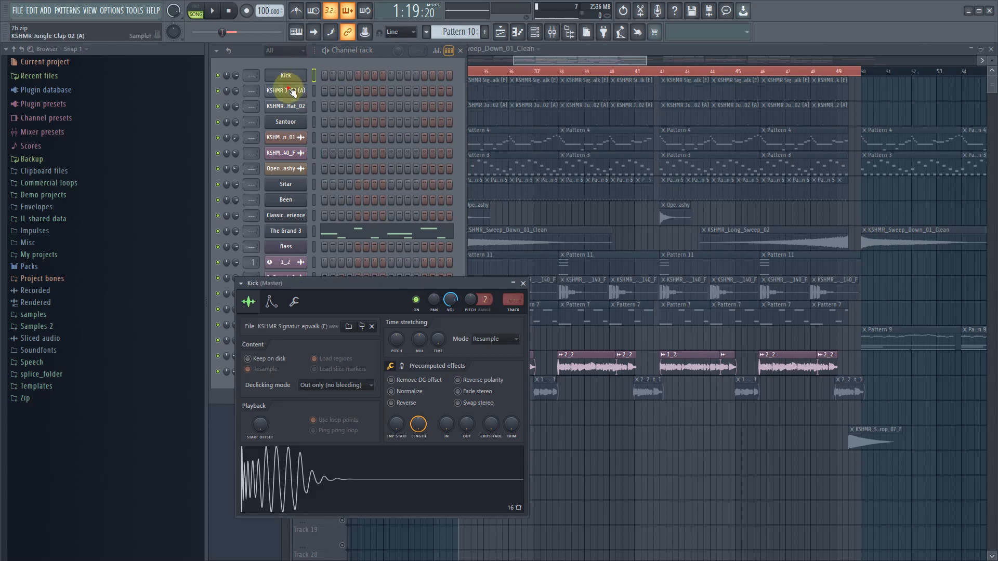
- Open the KSHMR Jungle Clap 02 channel's sampler and rename the channel as clap
click(285, 91)
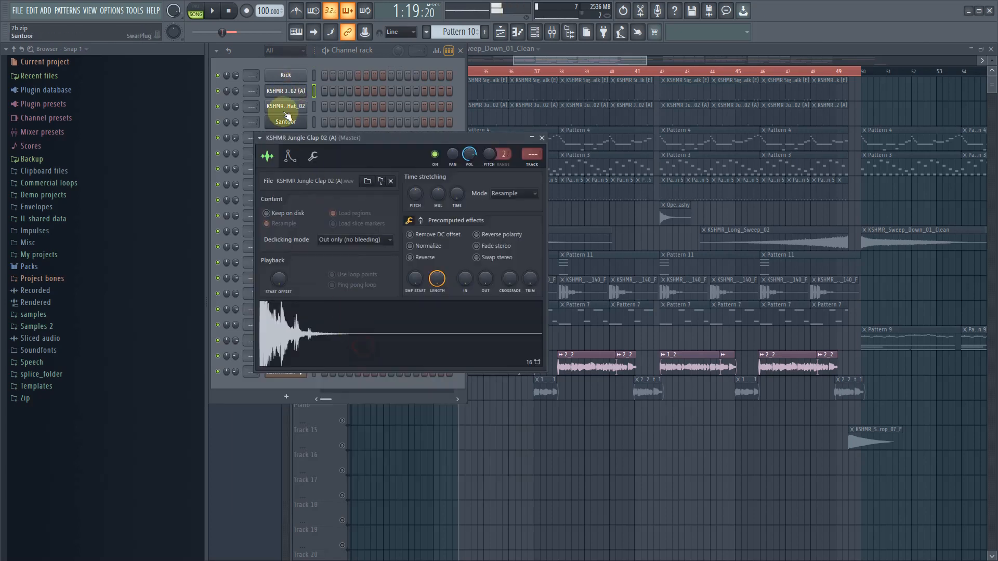
middle_click(298, 92)
text(clap)
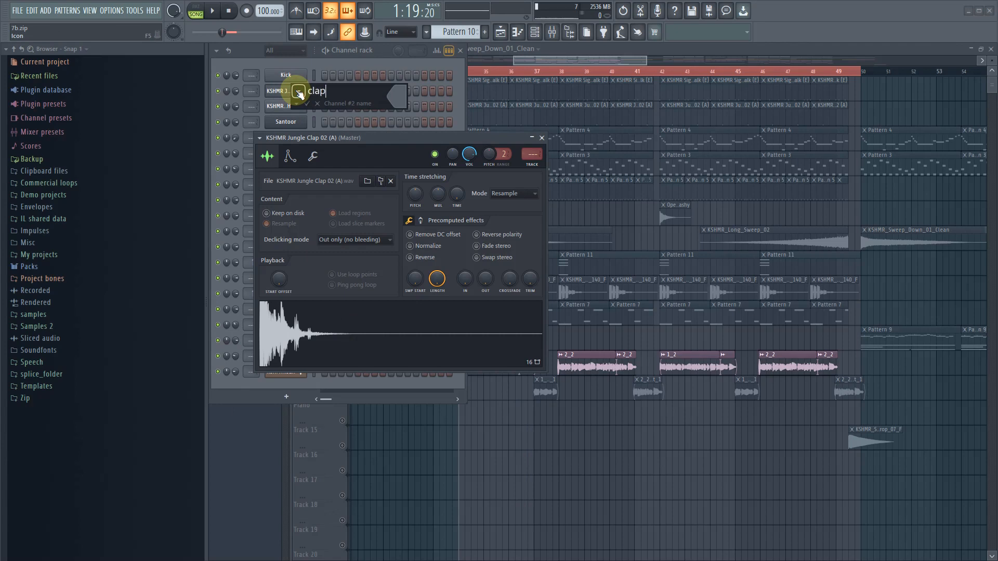
key(Return)
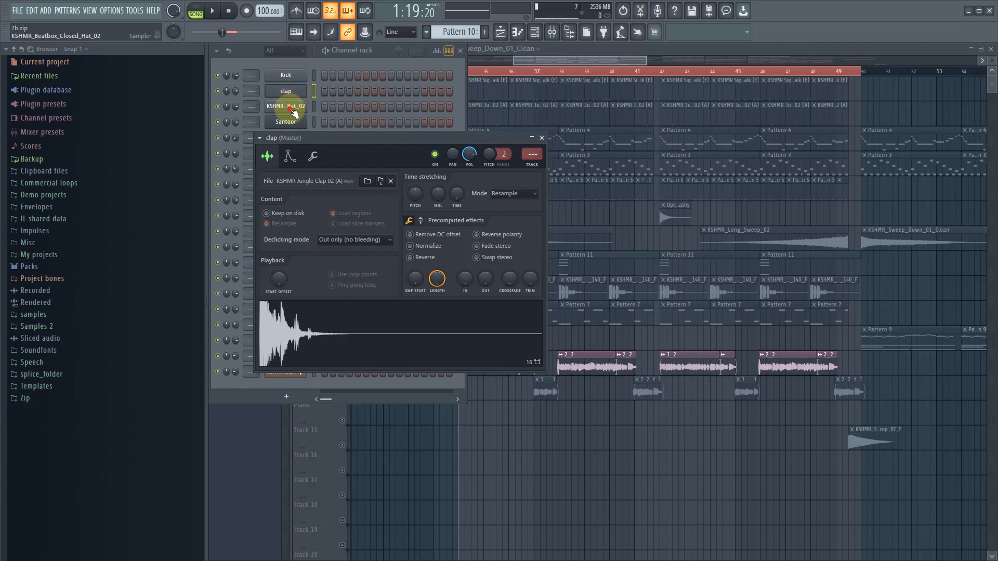
- Open the KSHMR_Beatbox_Closed_Hat_02 channel's sampler and rename the channel as Hat
click(286, 106)
middle_click(293, 109)
text(Hat)
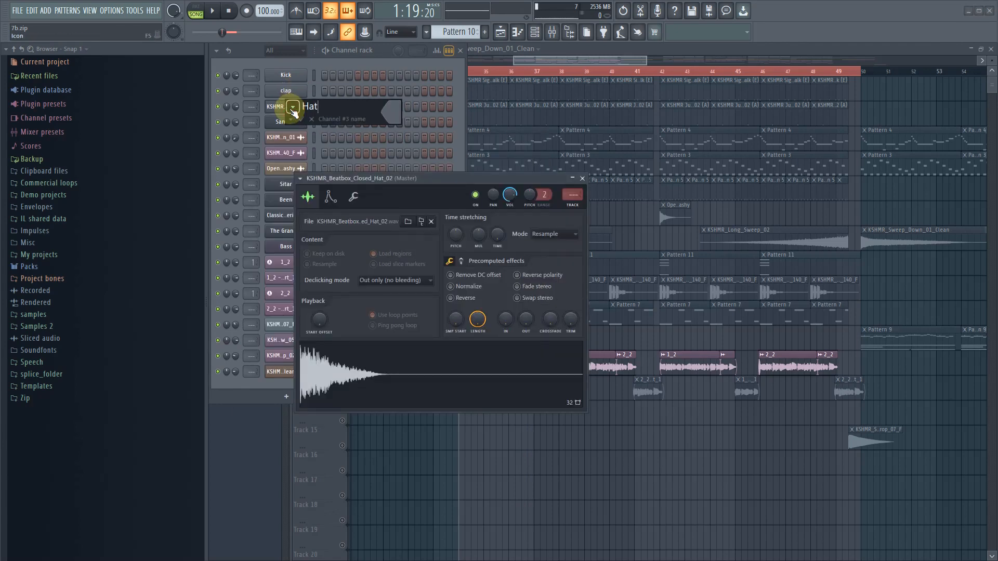
key(Return)
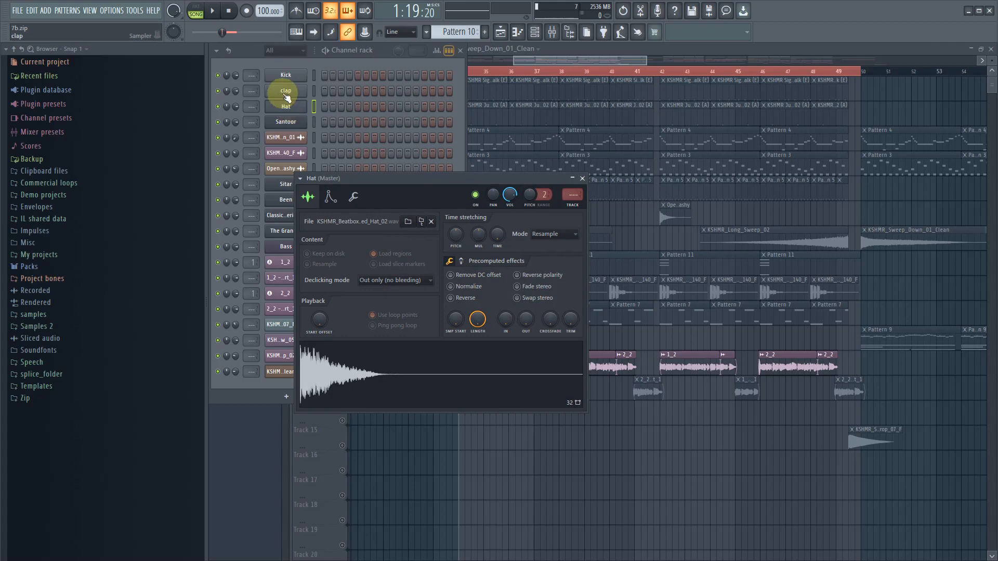
- Rename the second channel in the rack as Clap, with a capital C
middle_click(286, 91)
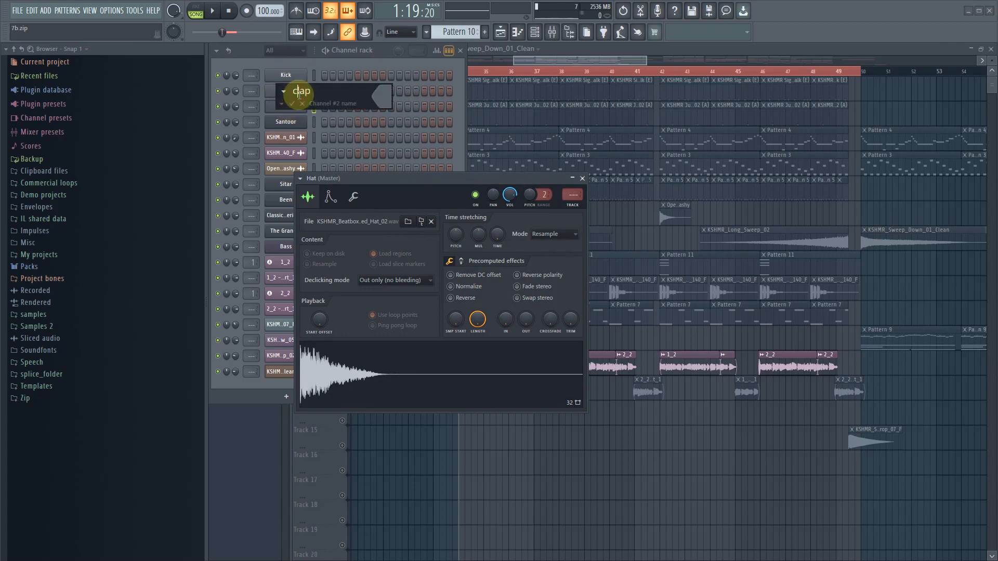
text(Clap)
key(Return)
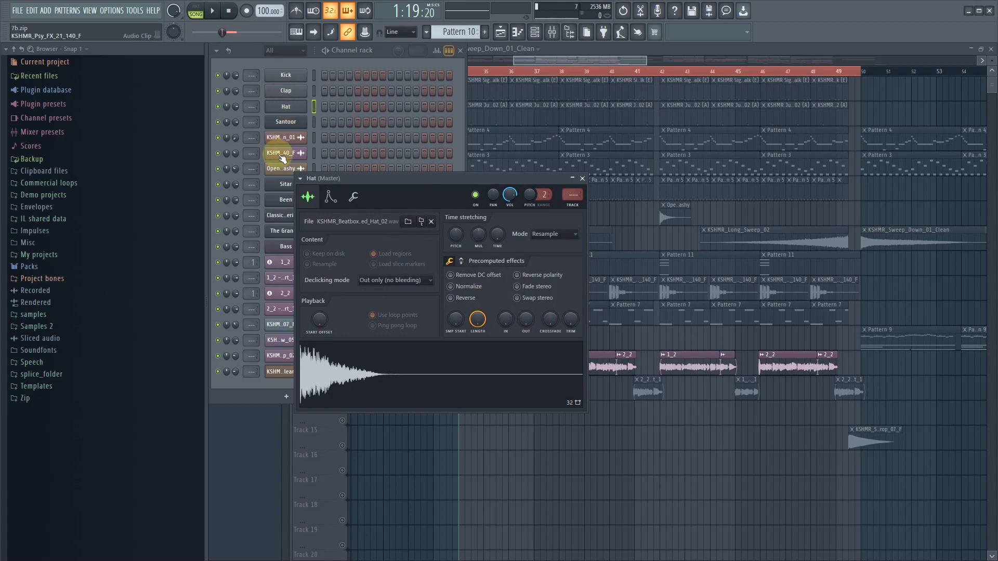
- Open the 1_2 - Part_1 audio clip's sampler and inspect its waveform clear of the channel rack
drag(357, 176, 459, 186)
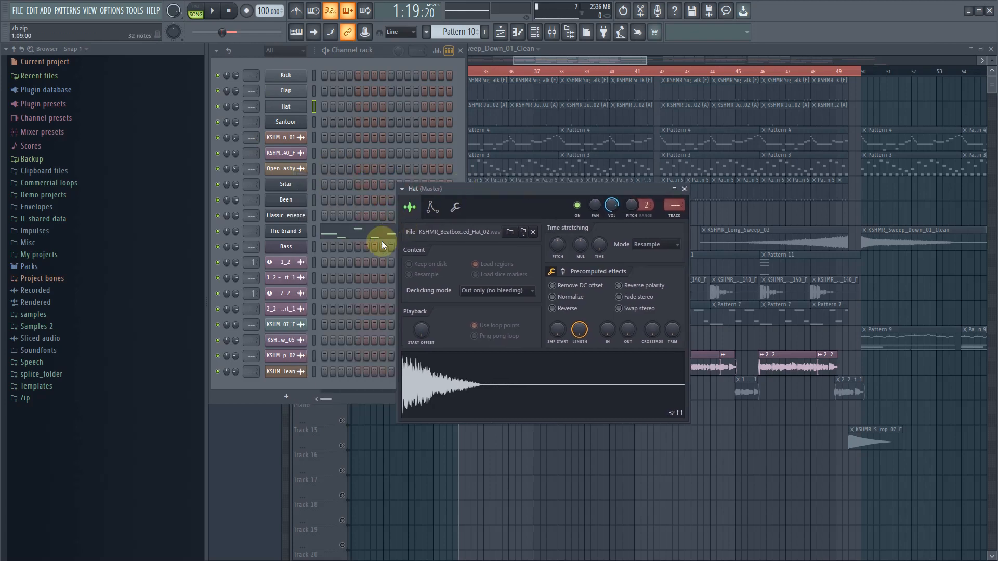
click(275, 278)
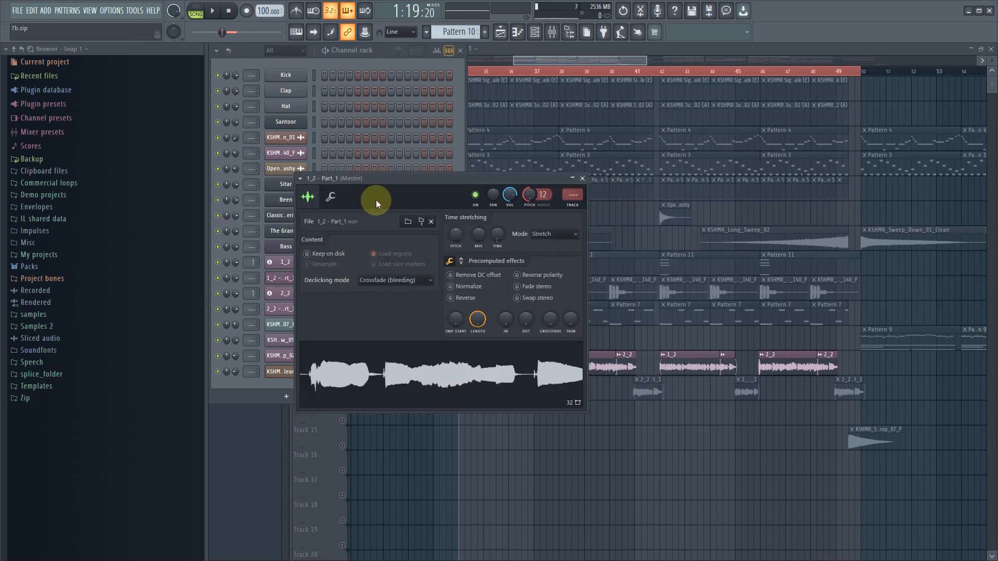
drag(394, 182, 635, 220)
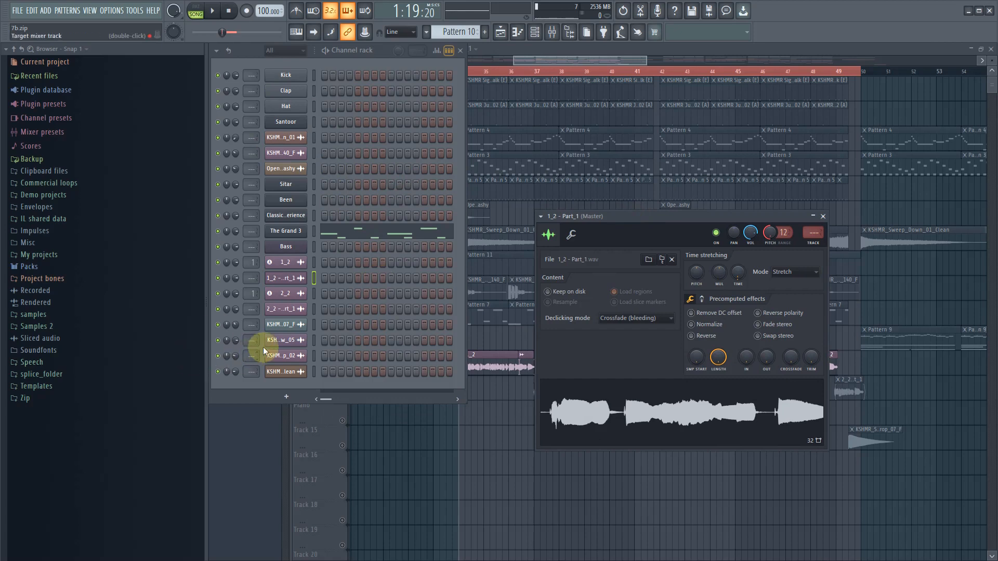
- Open and audition the KSHMR_Impact_Low_05 clip, and rename its channel as Impact
click(288, 343)
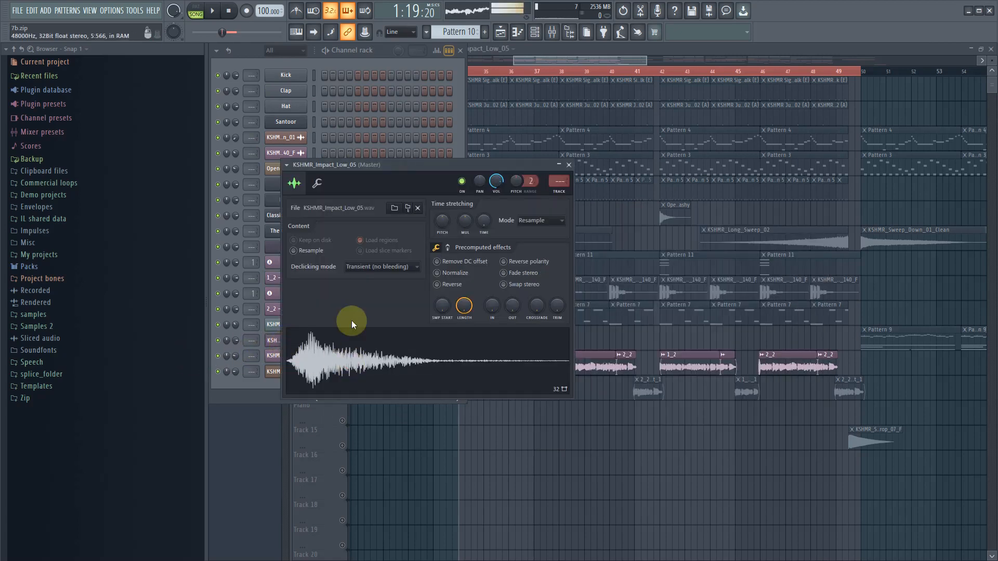
drag(395, 166, 570, 184)
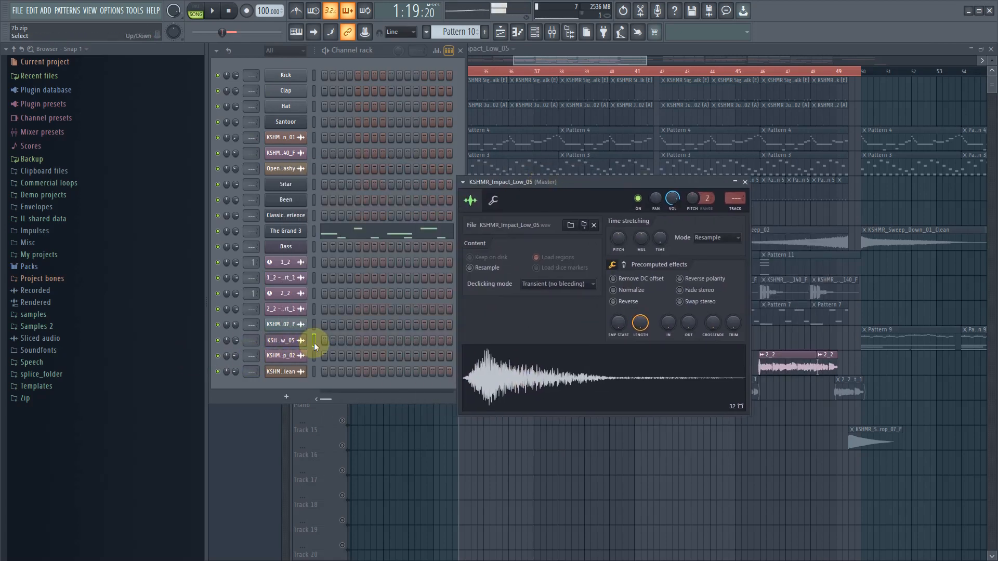
middle_click(297, 341)
text(Impact)
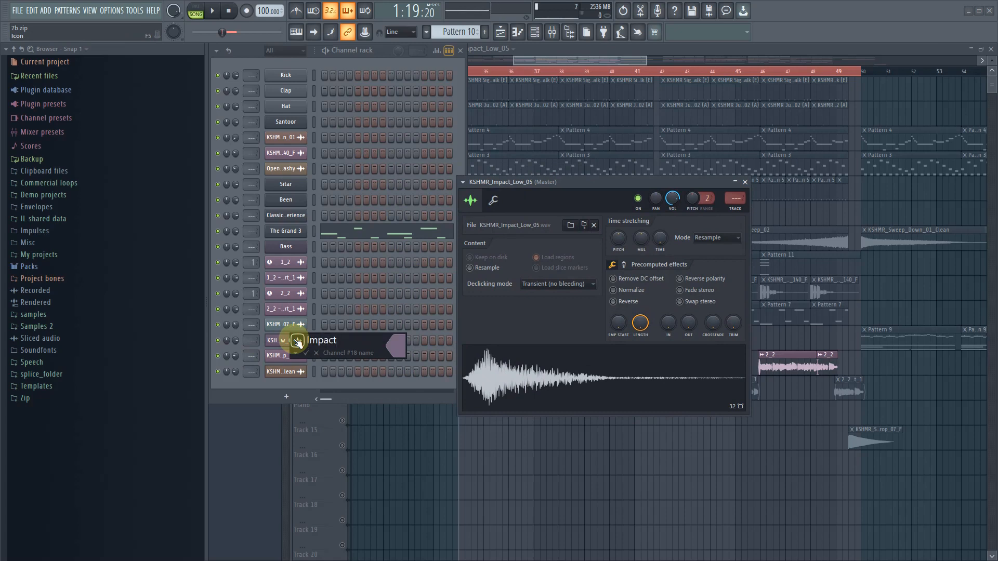
key(Return)
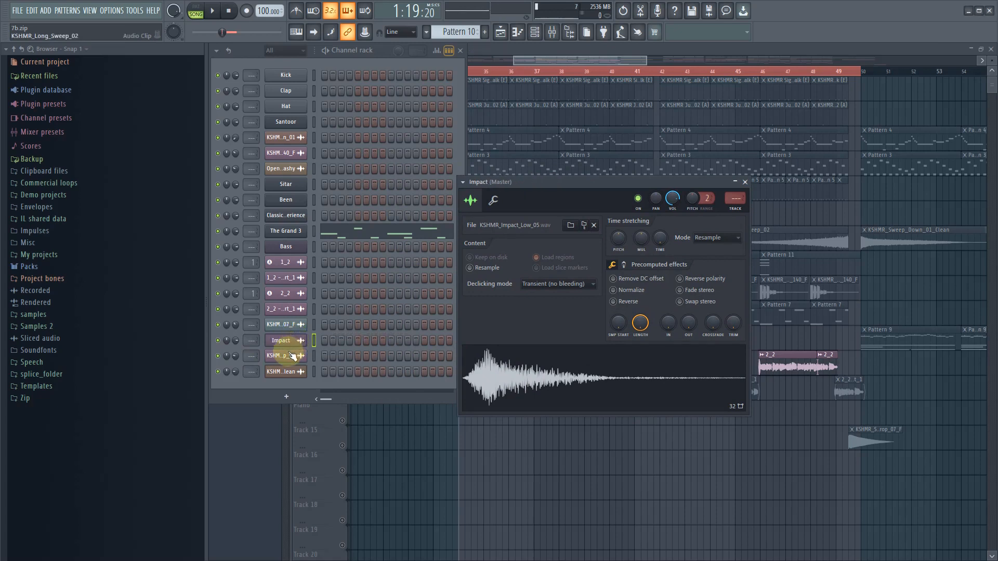
- Inspect the samplers of the KSHMR_Long_Sweep_02 and KSHMR_Sweep_Down_01_Clean channels
click(285, 356)
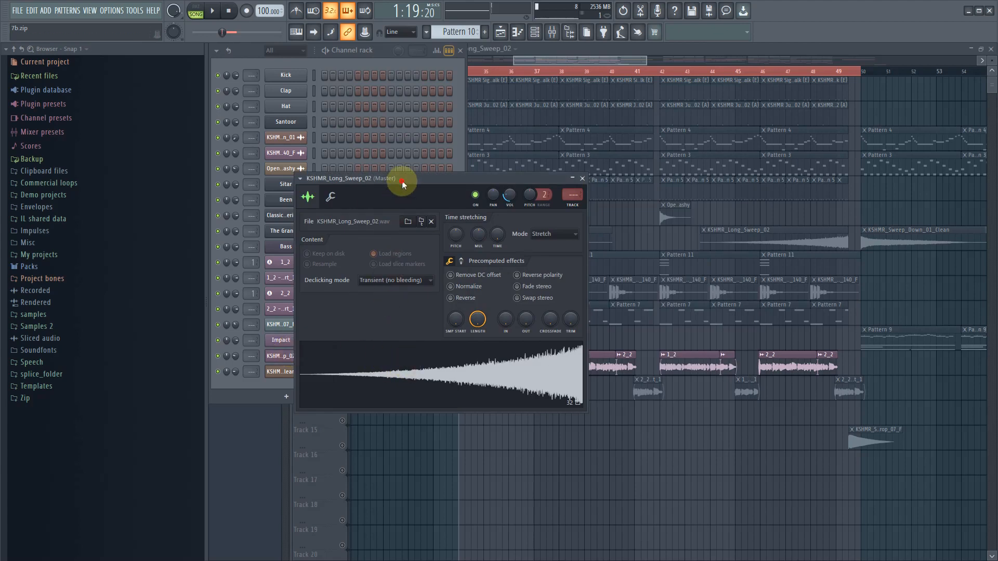
drag(401, 180, 569, 203)
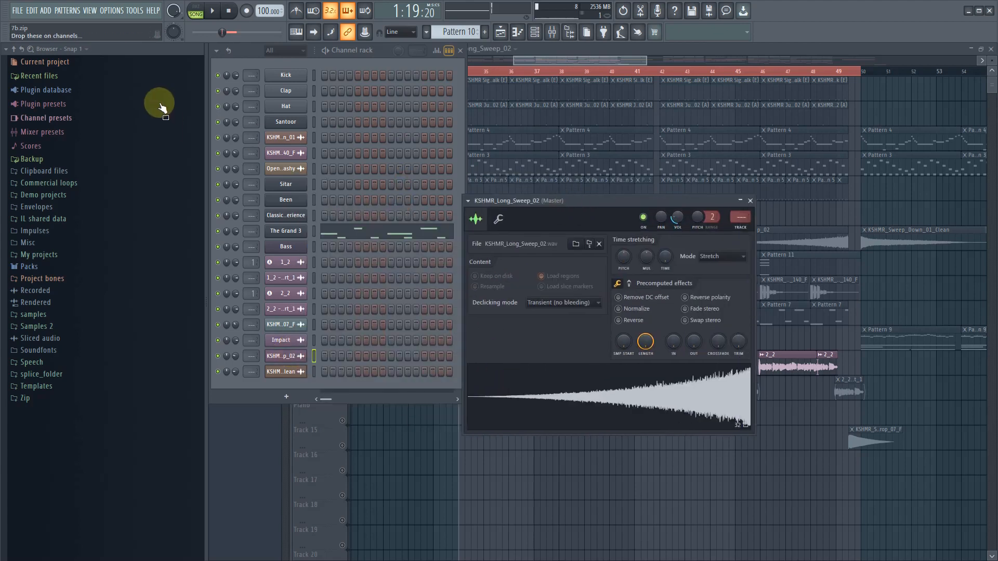
click(285, 372)
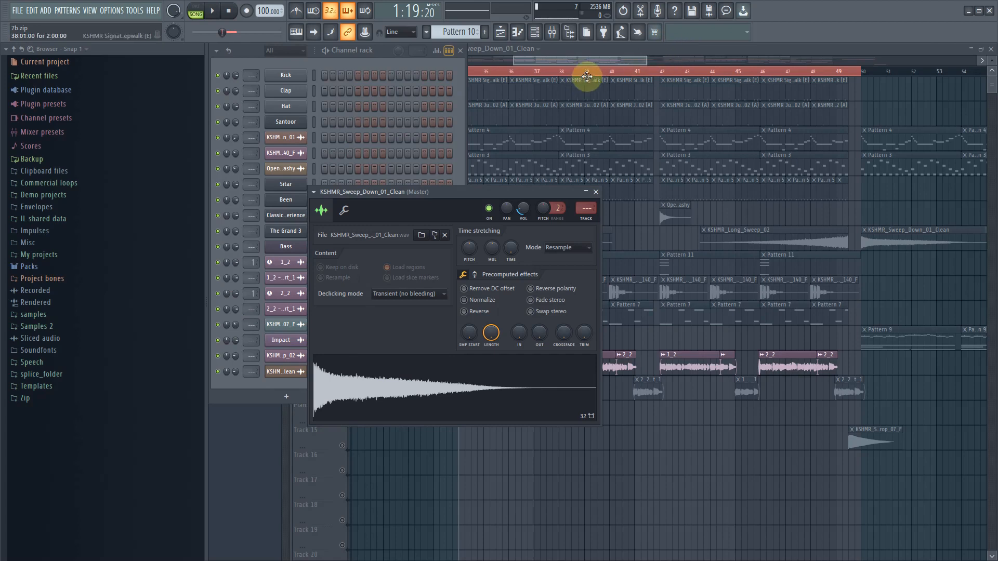
- Display the mixer with the channel rack in front, and select the Kick, Clap, Hat and Bass channels
click(559, 65)
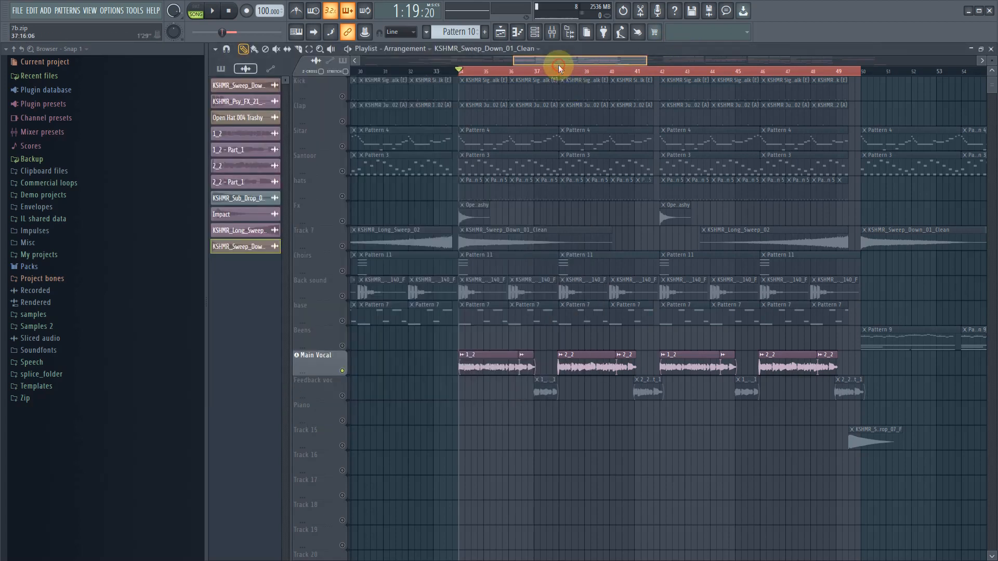
click(534, 32)
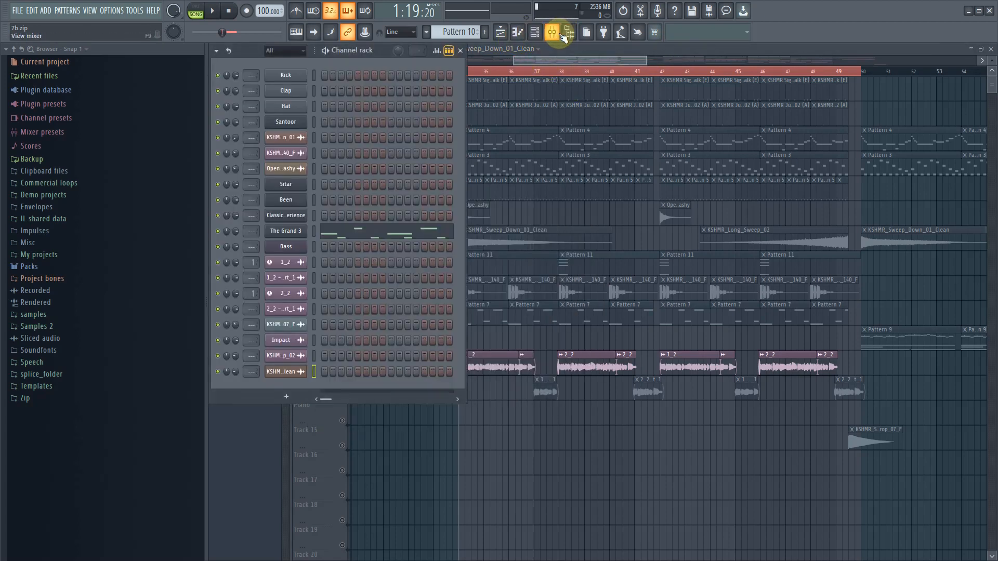
click(556, 32)
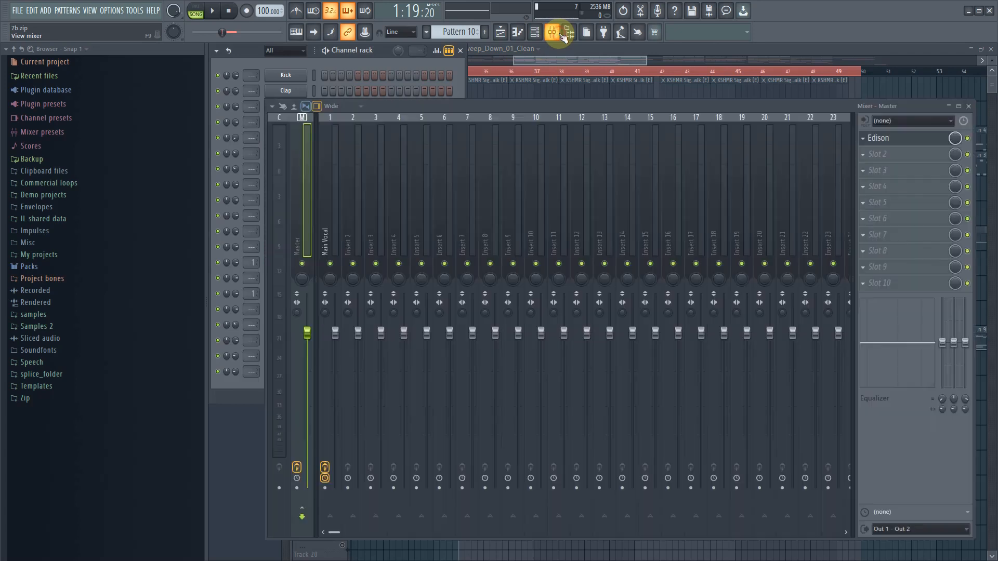
click(313, 58)
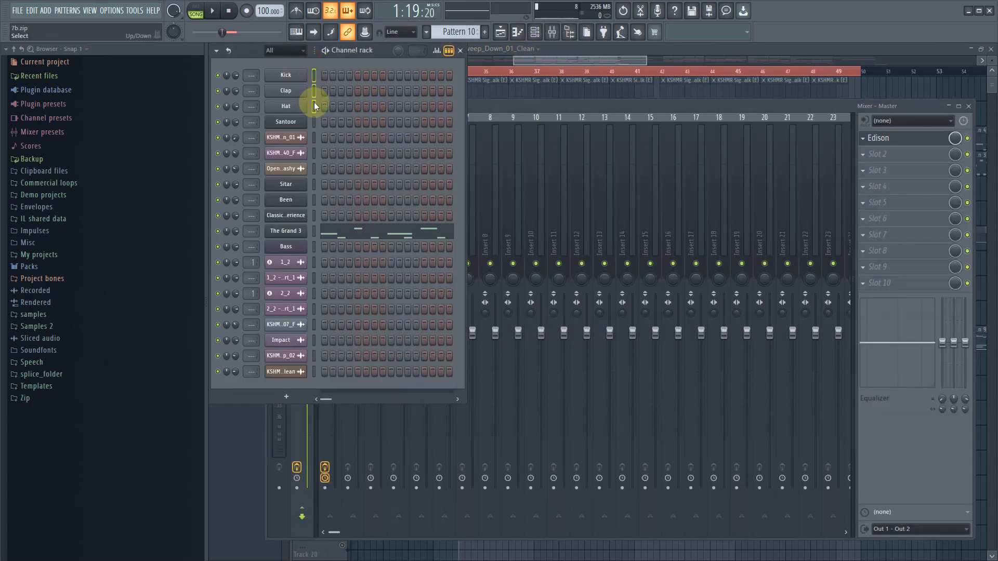
click(314, 248)
- Open the KSHMR_Sweep_Down_01 channel's sampler and inspect its waveform beside the channel rack
click(284, 137)
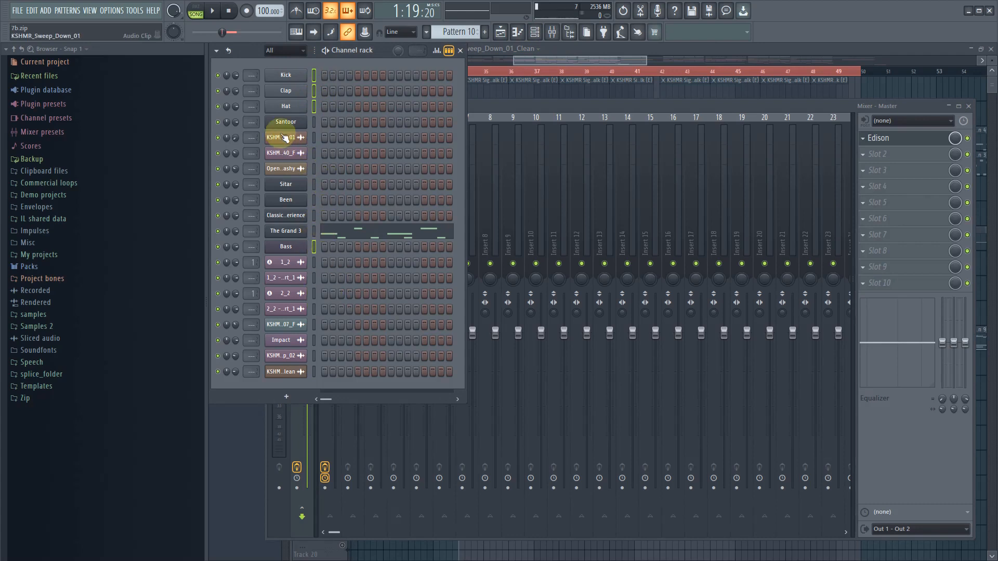
drag(323, 123, 584, 147)
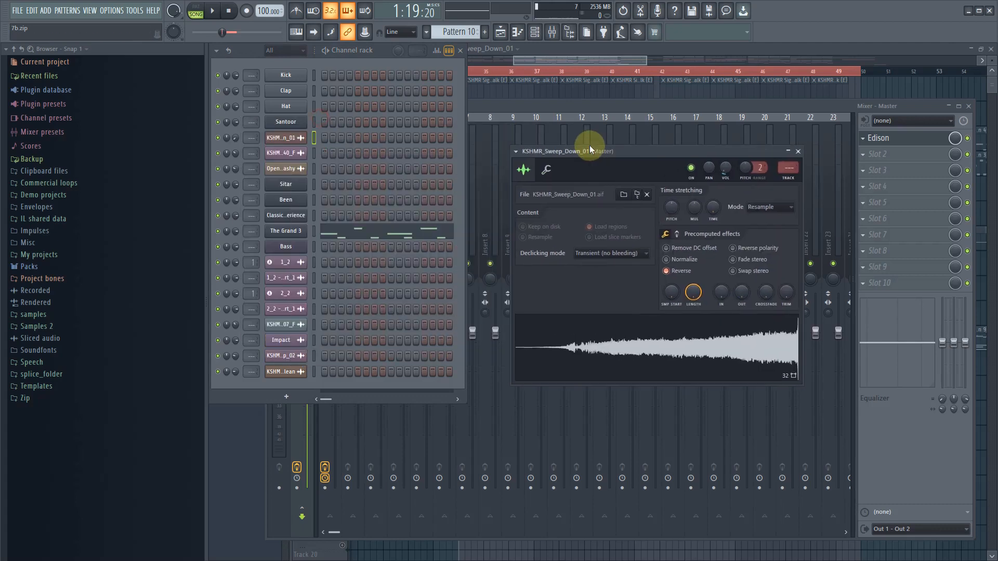
- Open and audition the KSHMR_Psy_FX_21_140_F clip, and rename its channel as Back instrument
click(271, 154)
click(397, 383)
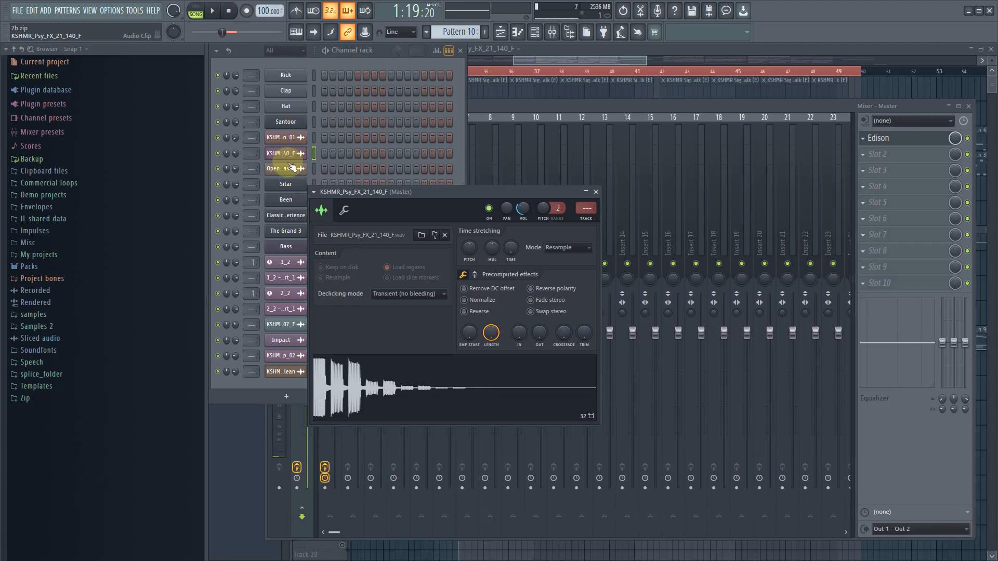
key(F2)
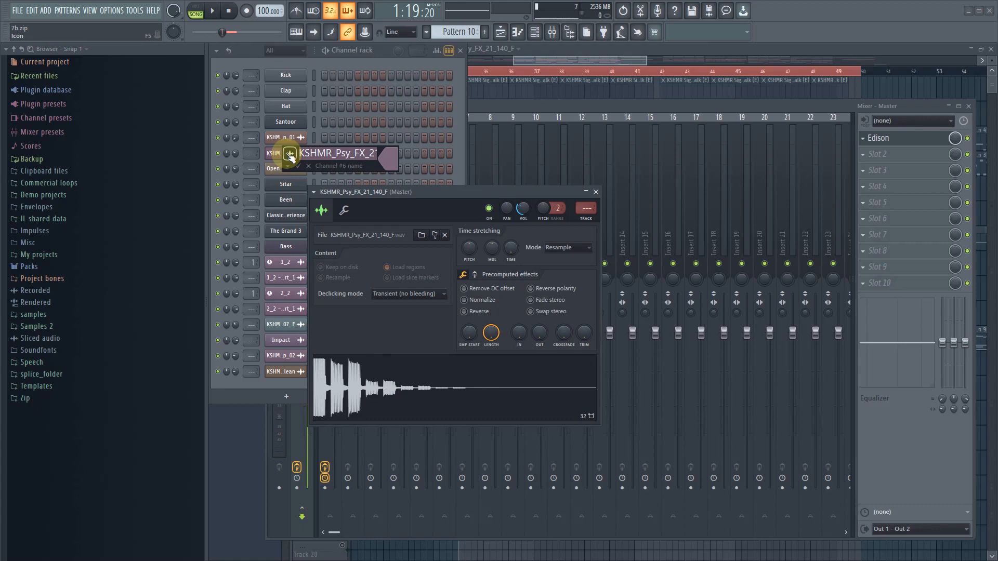
text(BA)
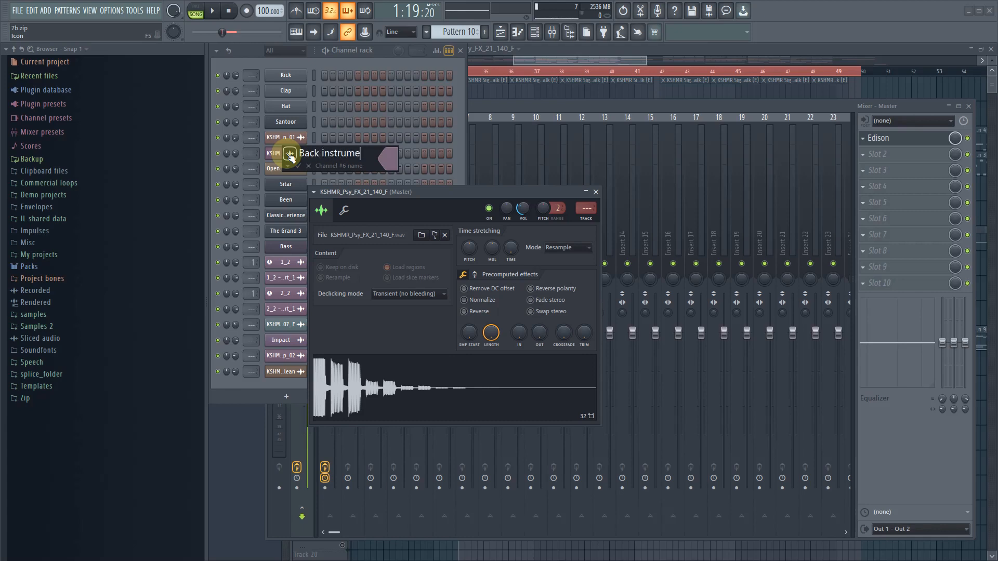
click(289, 154)
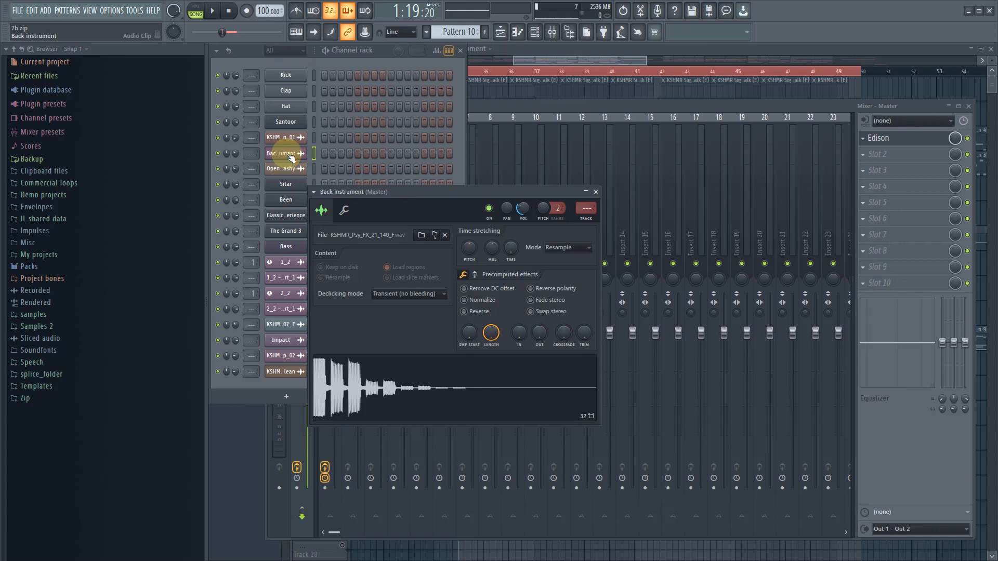
- Open the Open Hat 004 Trashy channel's sampler and rename the channel as Crash
click(289, 168)
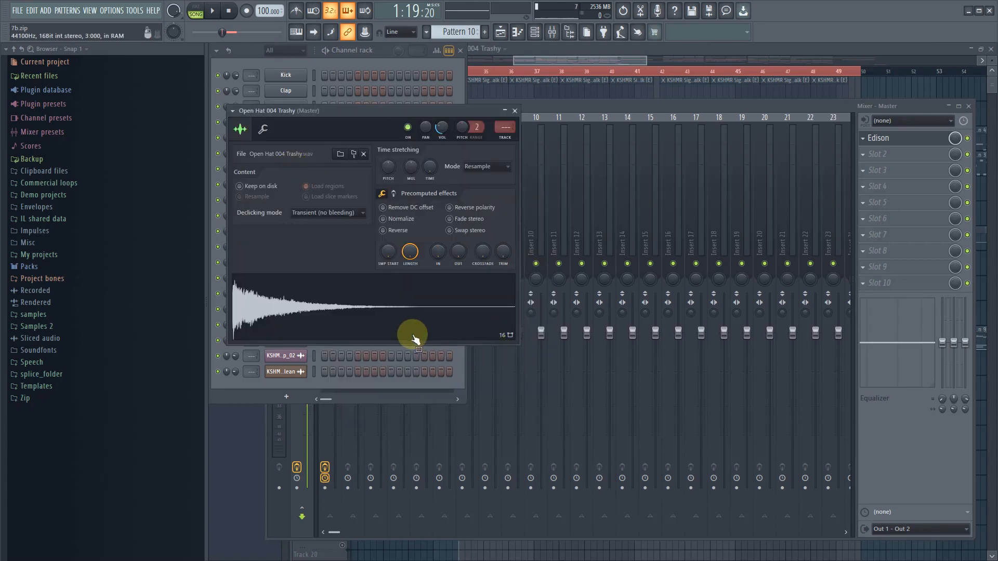
drag(322, 108, 329, 289)
shift+click(292, 169)
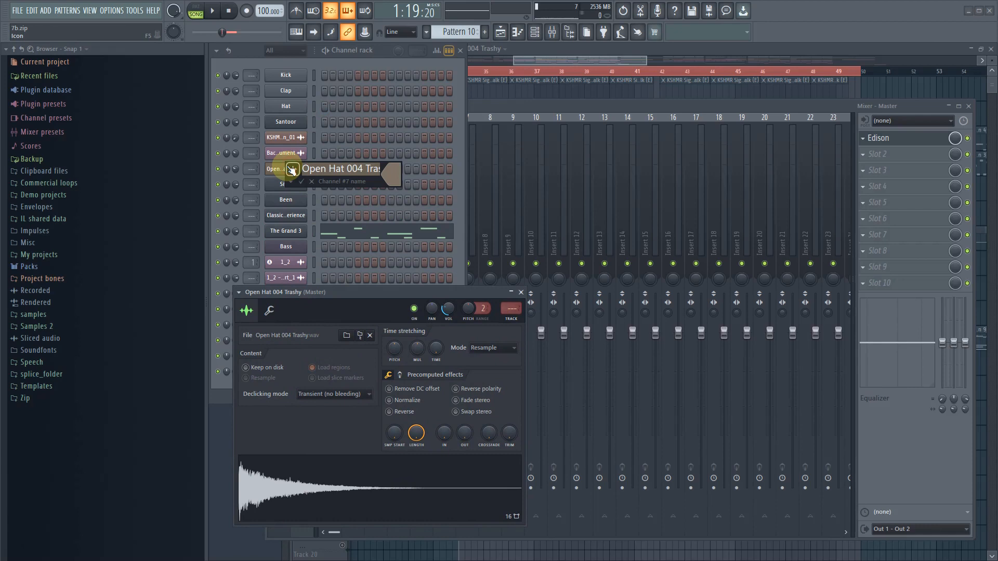
text(C)
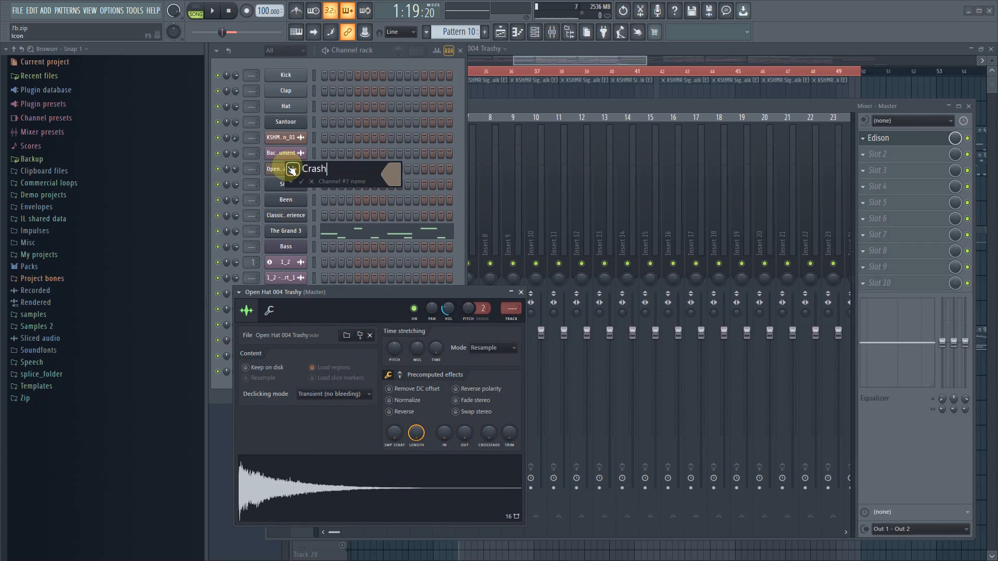
text(rash)
key(Return)
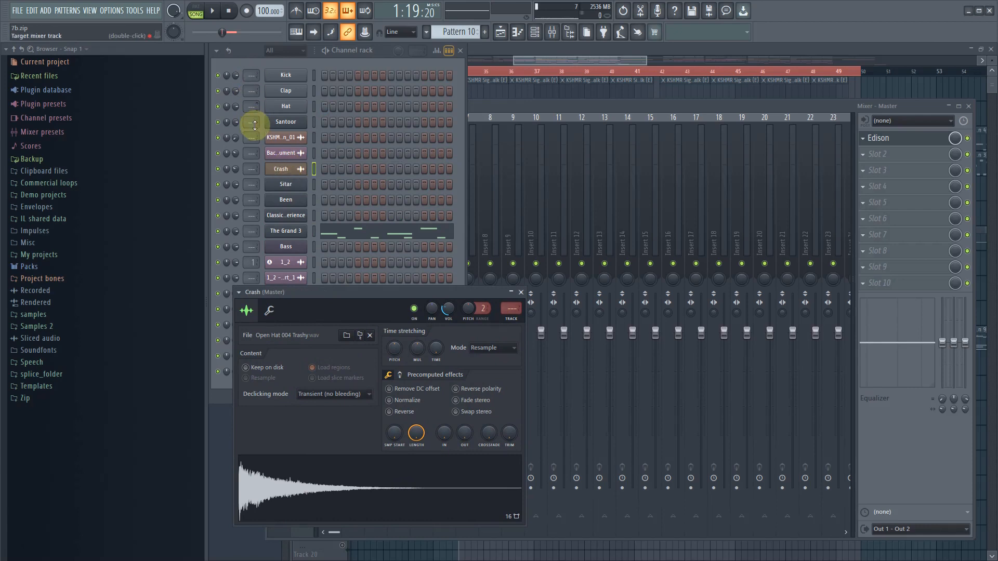
- Open the KSHMR_Sweep_Down_01 channel's sampler, and select the Kick, Clap, Hat, Crash and Bass channels together
click(295, 138)
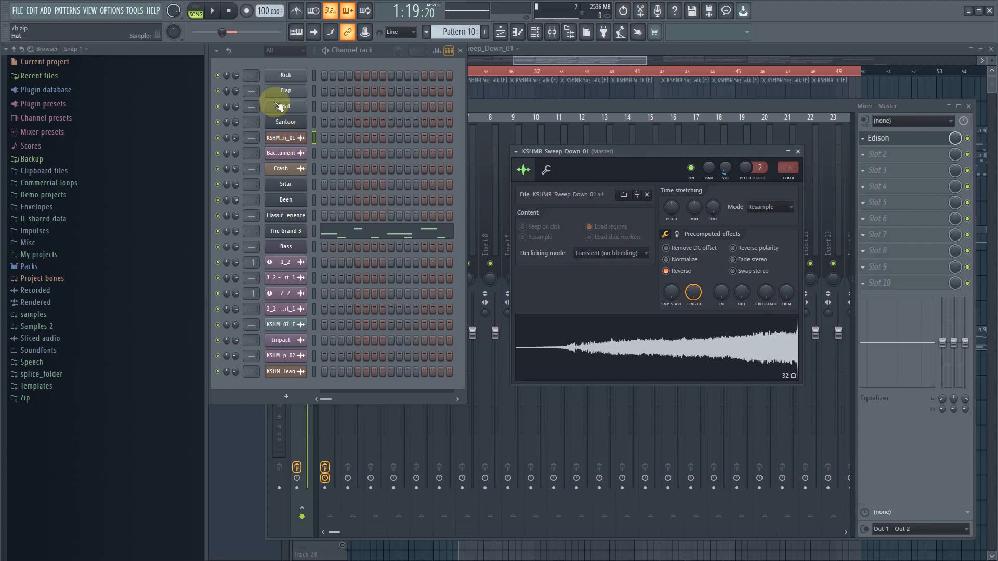
click(314, 168)
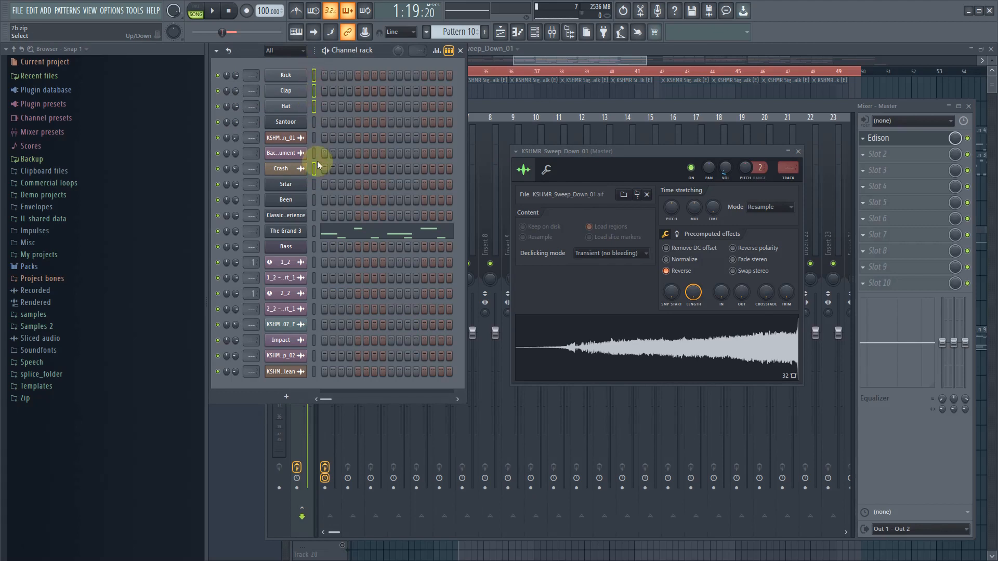
click(314, 246)
click(512, 114)
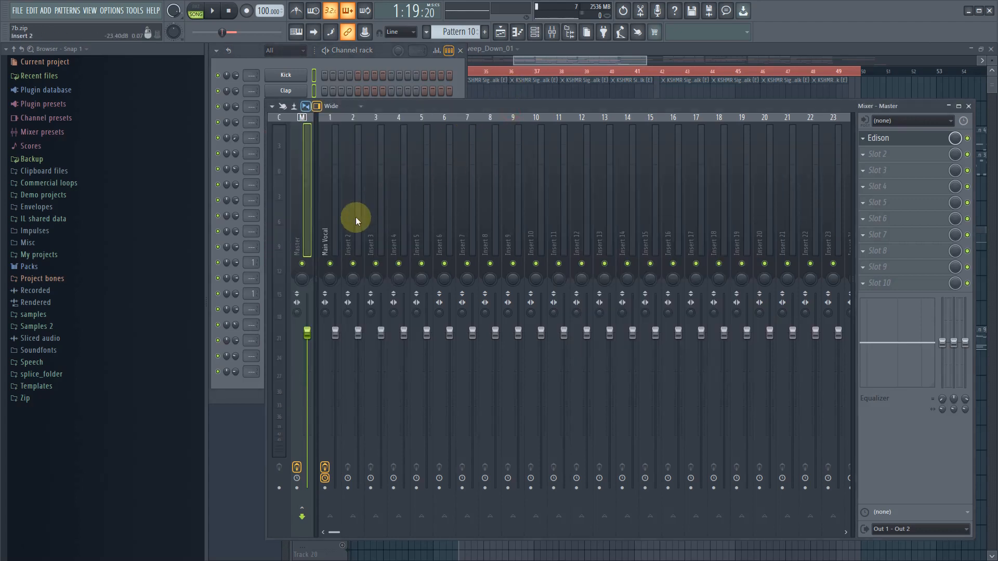
click(355, 239)
right_click(357, 240)
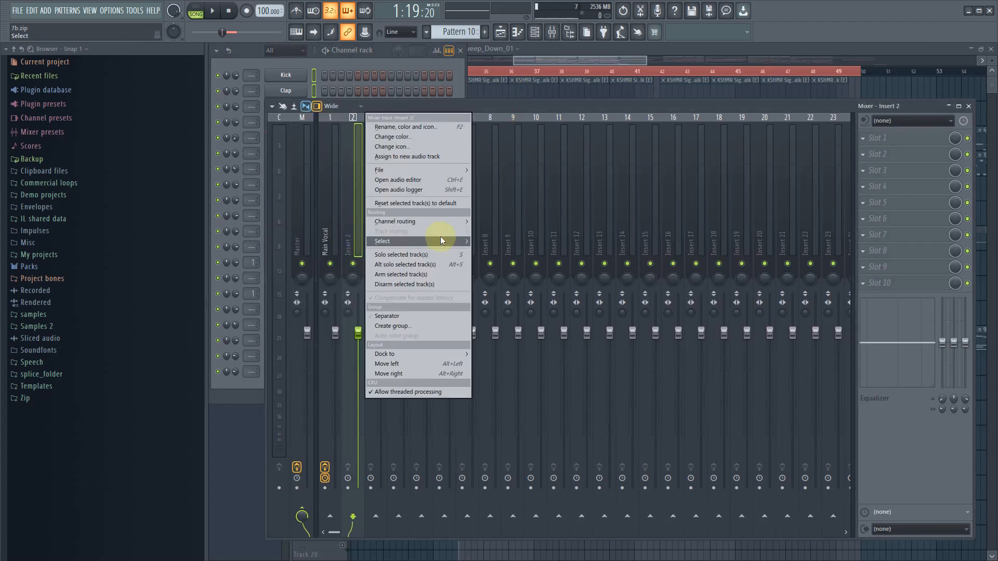
- Set the Feedback voc playlist track's mode to an audio track linked to mixer Insert 2
click(581, 58)
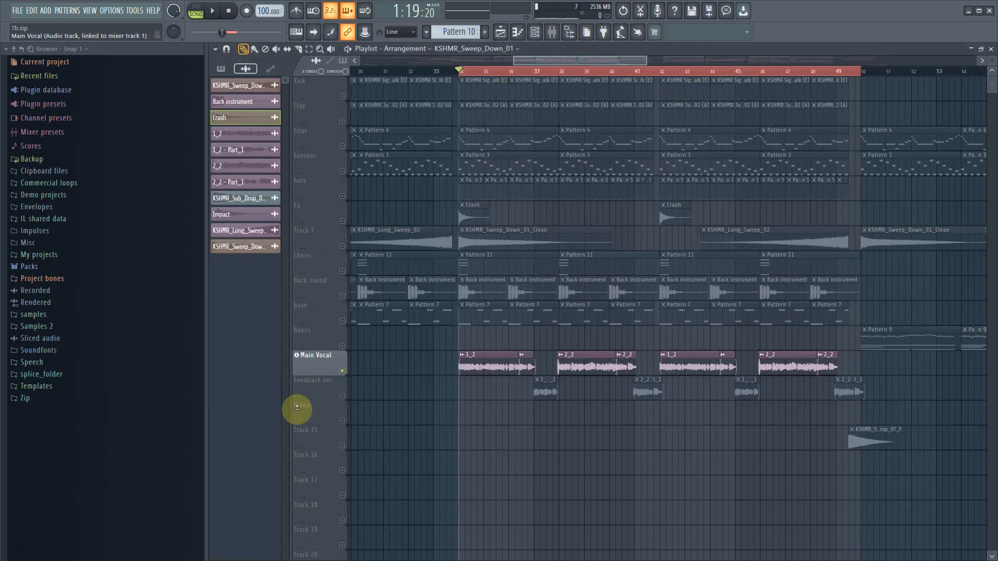
right_click(316, 385)
mouse_move(379, 405)
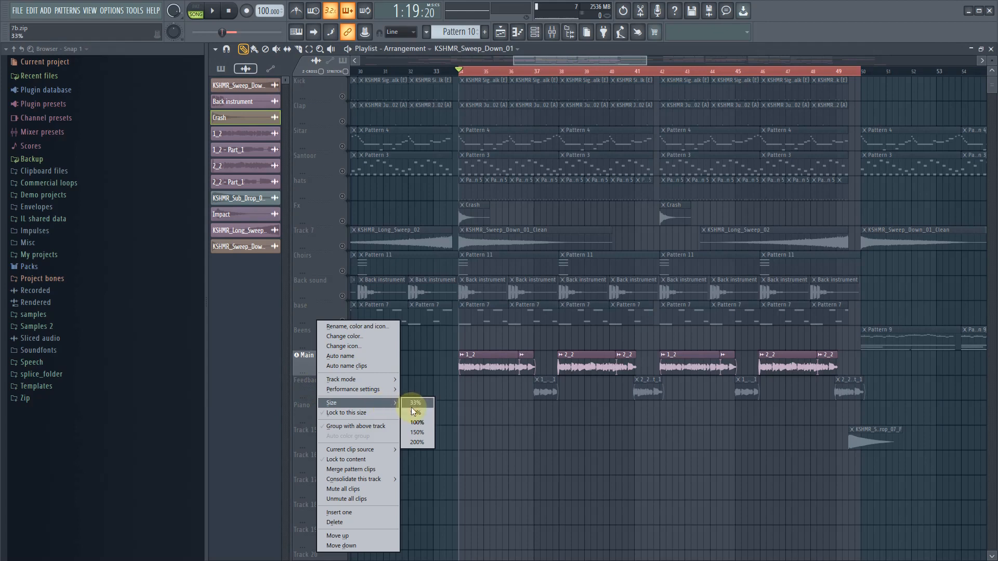
click(305, 391)
right_click(305, 392)
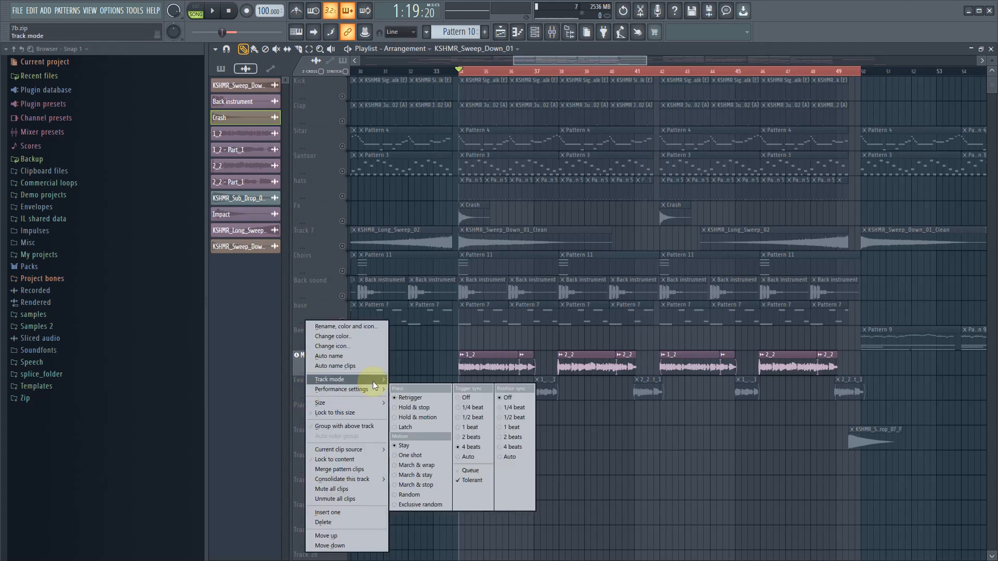
mouse_move(377, 381)
mouse_move(413, 389)
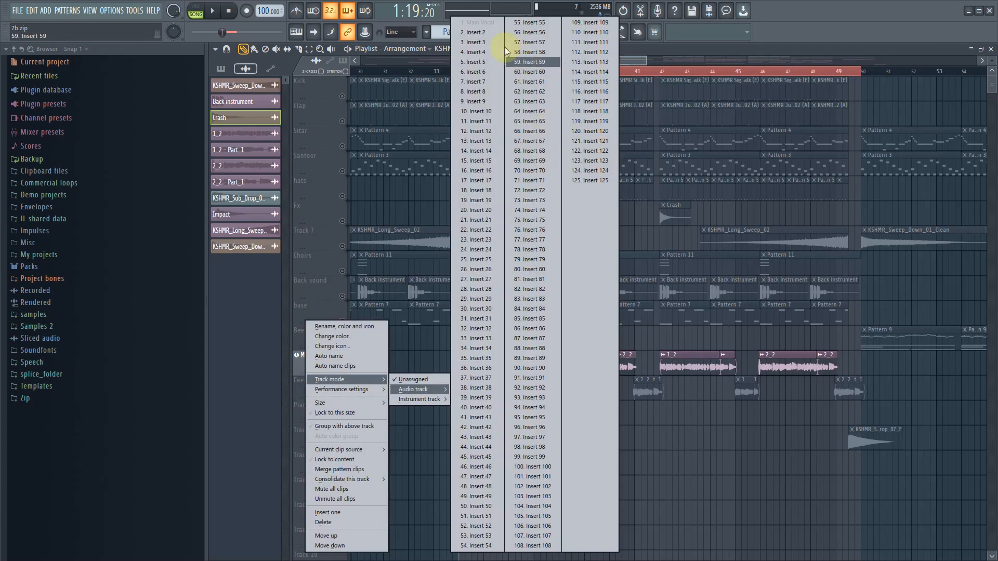
click(473, 31)
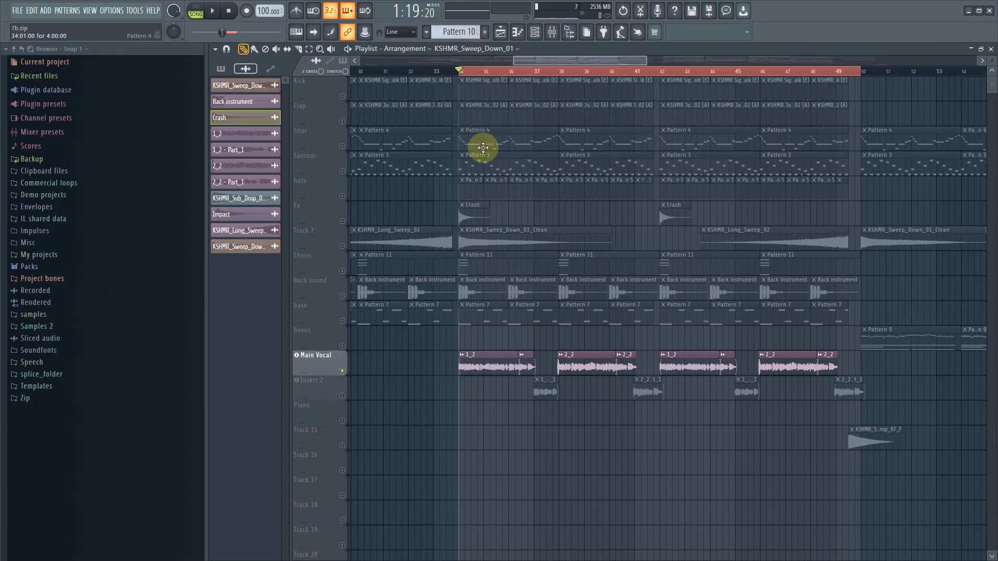
- Rename the Insert 2 mixer track as Back vocs
click(342, 371)
double_click(353, 208)
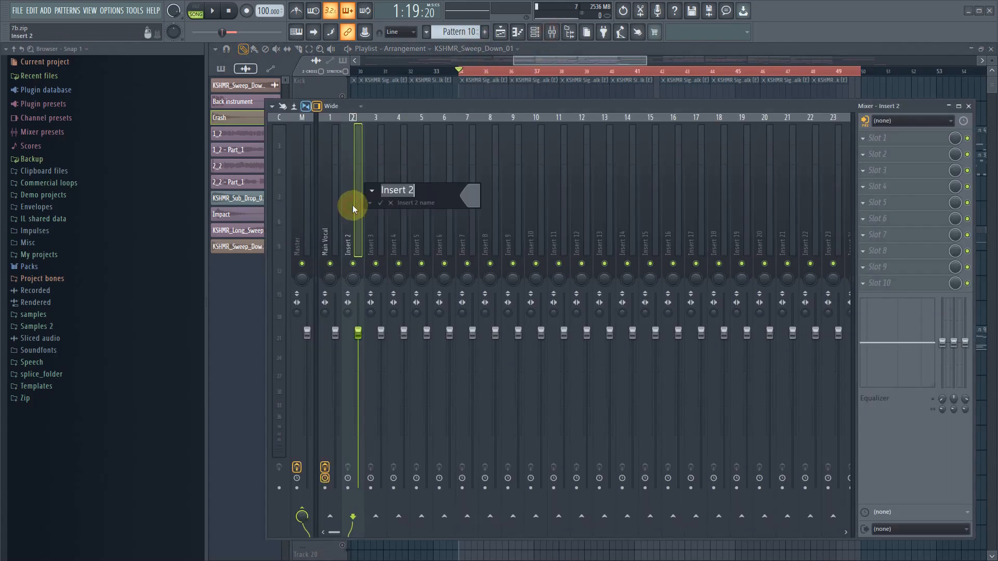
text(Back vocs)
key(Return)
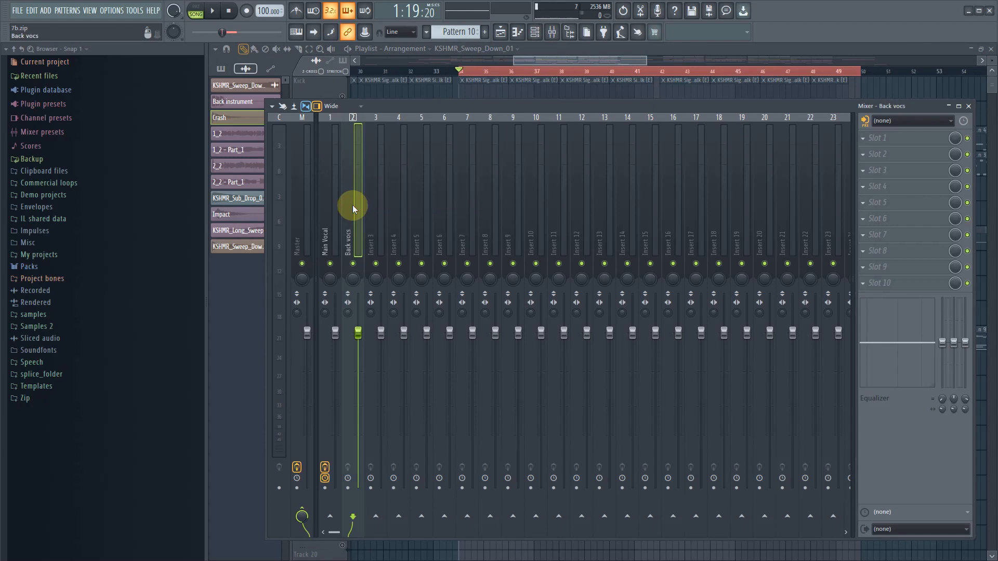
- Route the selected Kick, Clap, Hat, Crash and Bass channels to consecutive mixer tracks starting from Insert 3
click(534, 32)
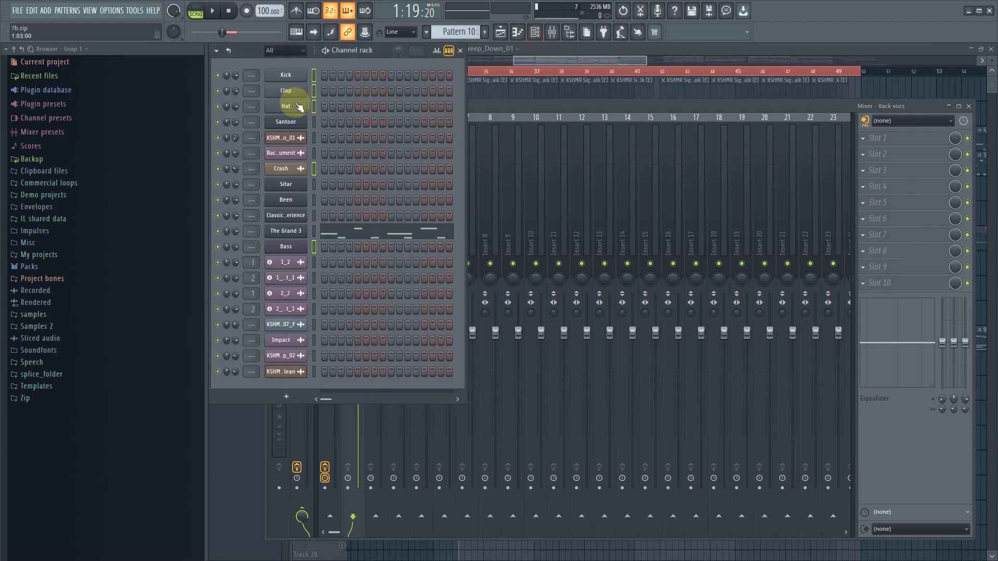
click(508, 107)
click(374, 242)
right_click(375, 242)
mouse_move(408, 221)
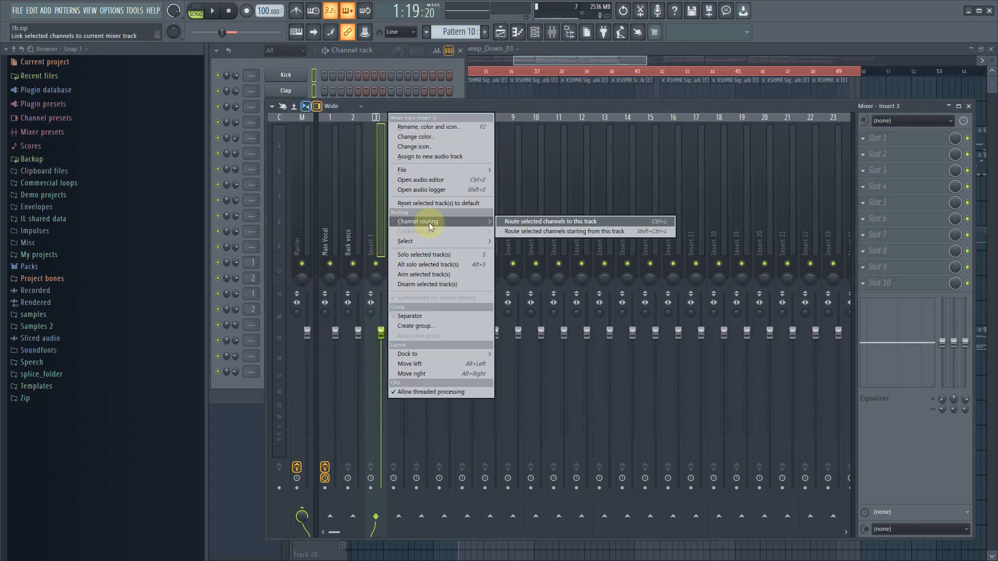
click(579, 229)
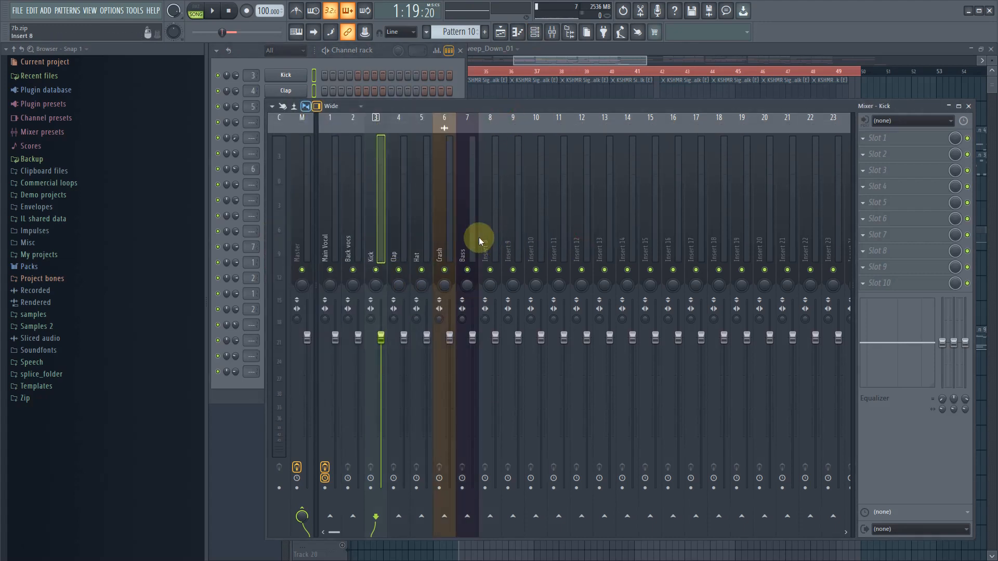
drag(479, 237, 423, 246)
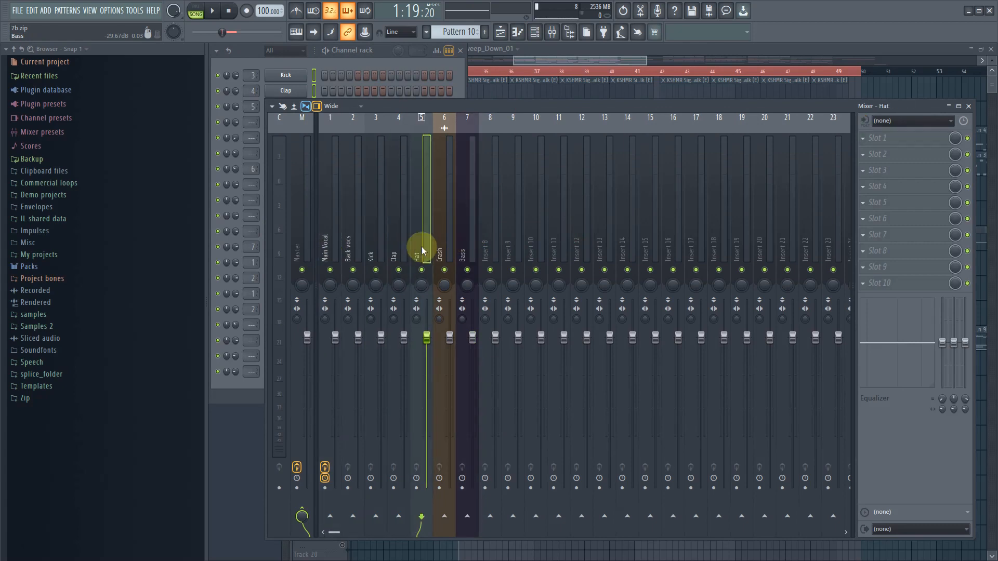
- Select the Santoor, Sitar, Been and Classic Experience channels and route them to consecutive mixer tracks starting from Insert 8
click(546, 61)
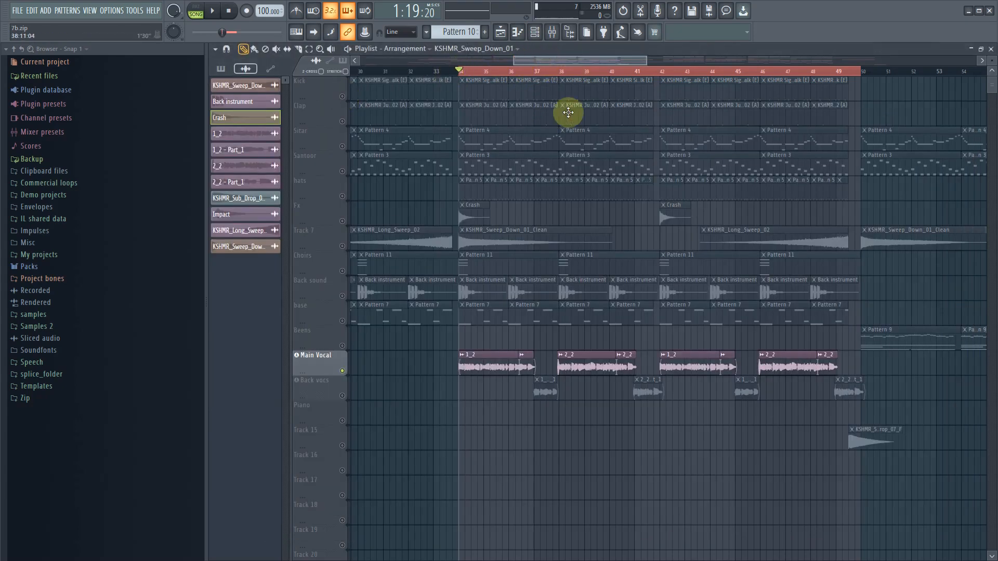
click(501, 34)
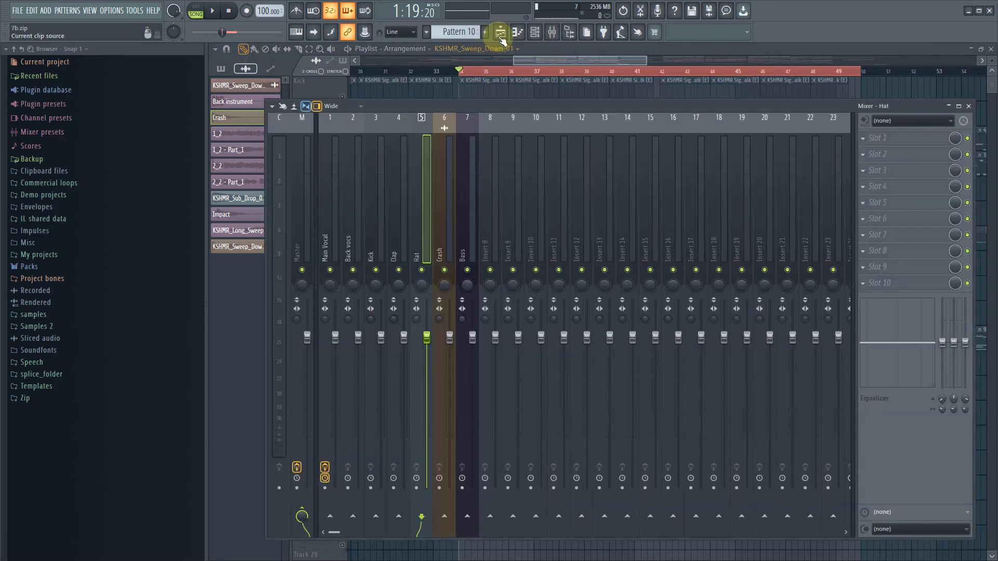
click(534, 32)
click(314, 121)
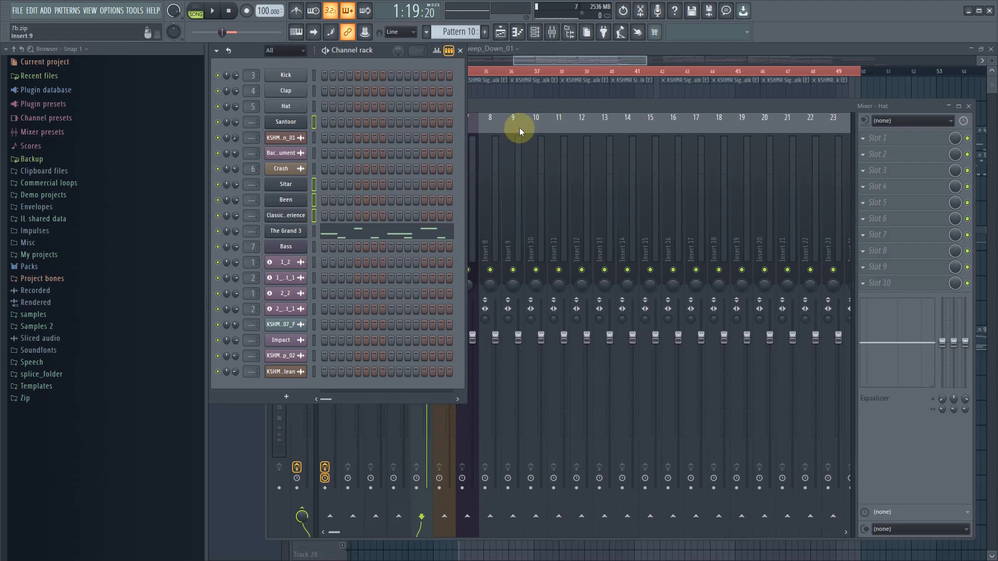
click(533, 108)
click(485, 205)
right_click(485, 205)
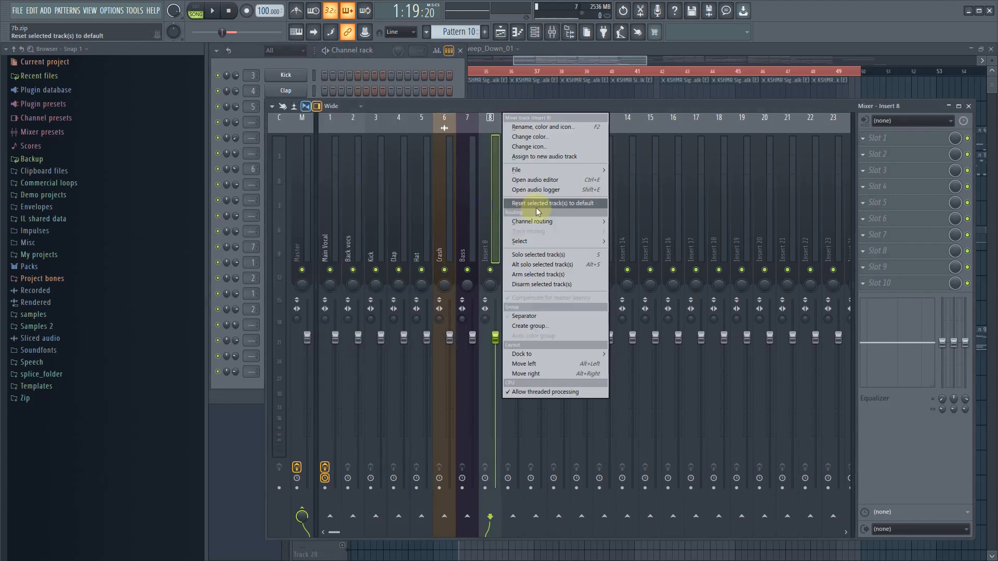
mouse_move(550, 221)
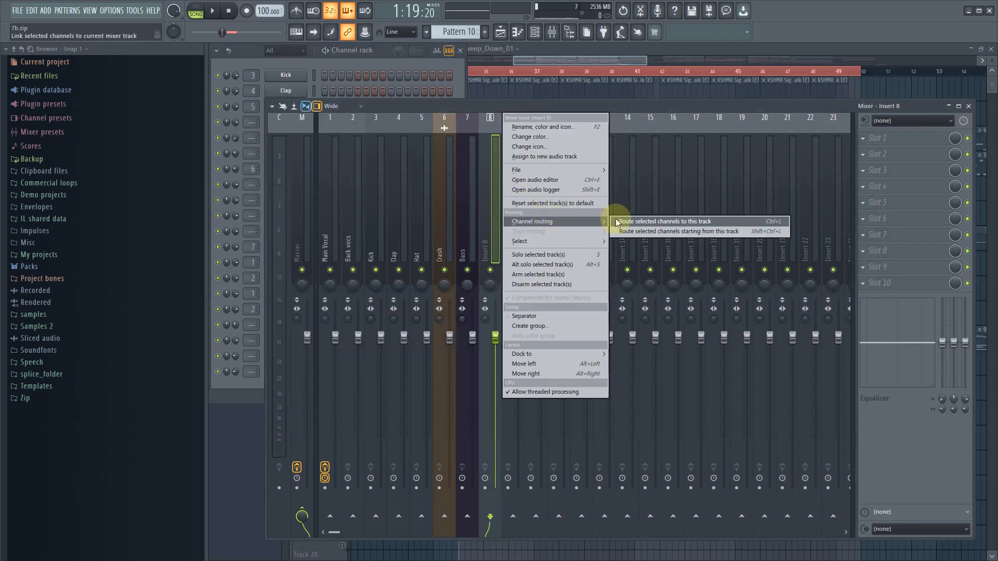
click(641, 231)
click(546, 253)
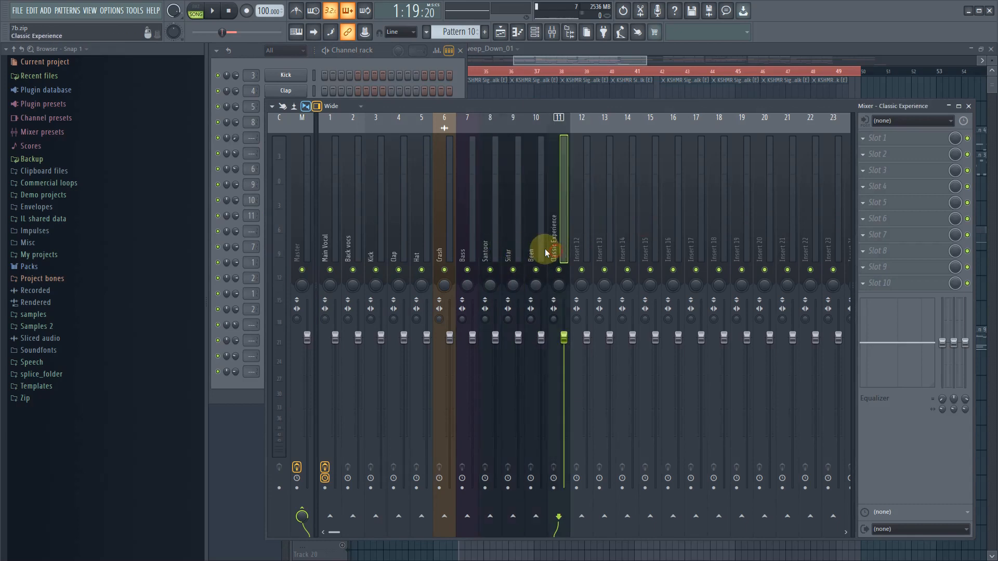
click(503, 242)
click(550, 245)
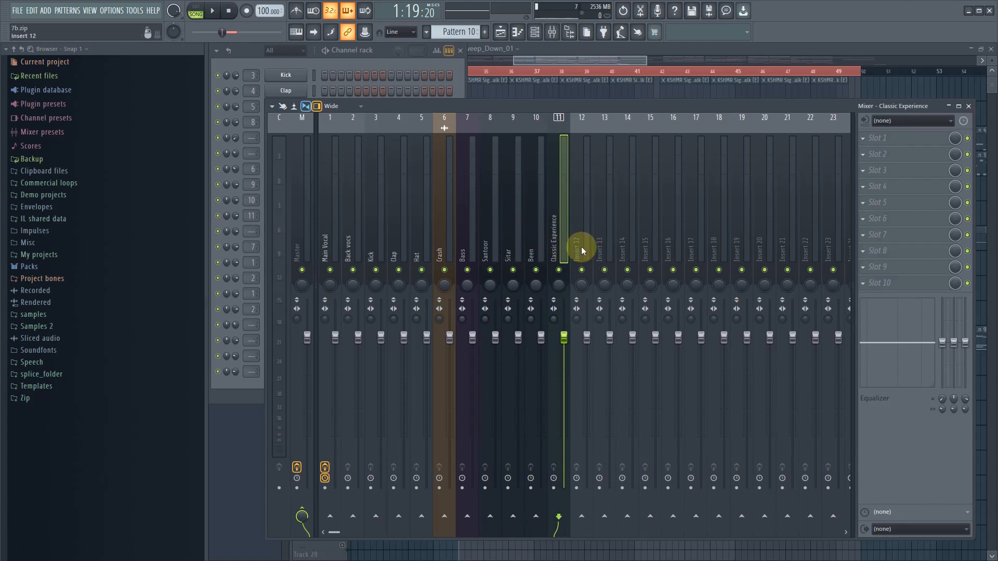
click(485, 232)
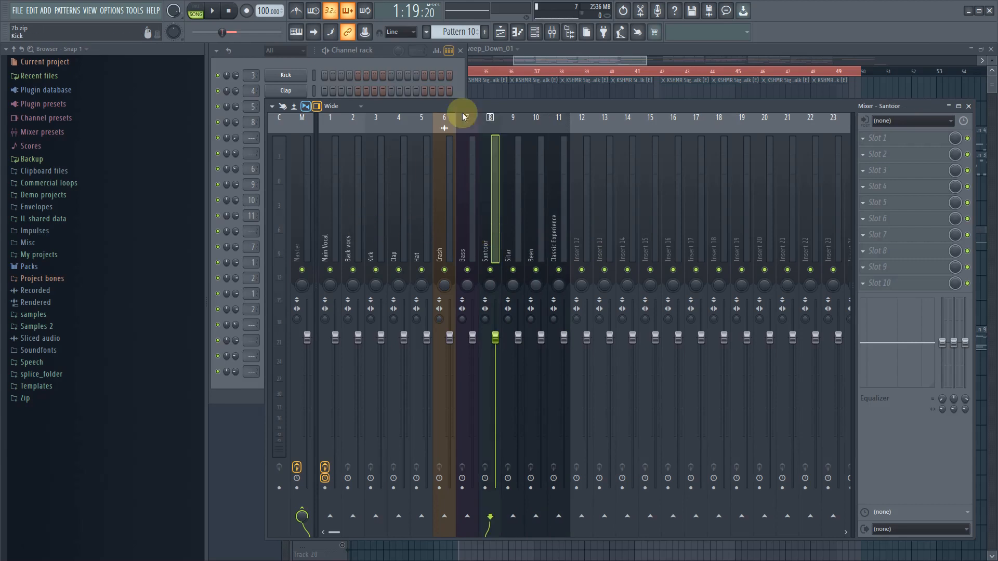
- Clear the solo in the playlist so that all arrangement tracks are active again
click(535, 58)
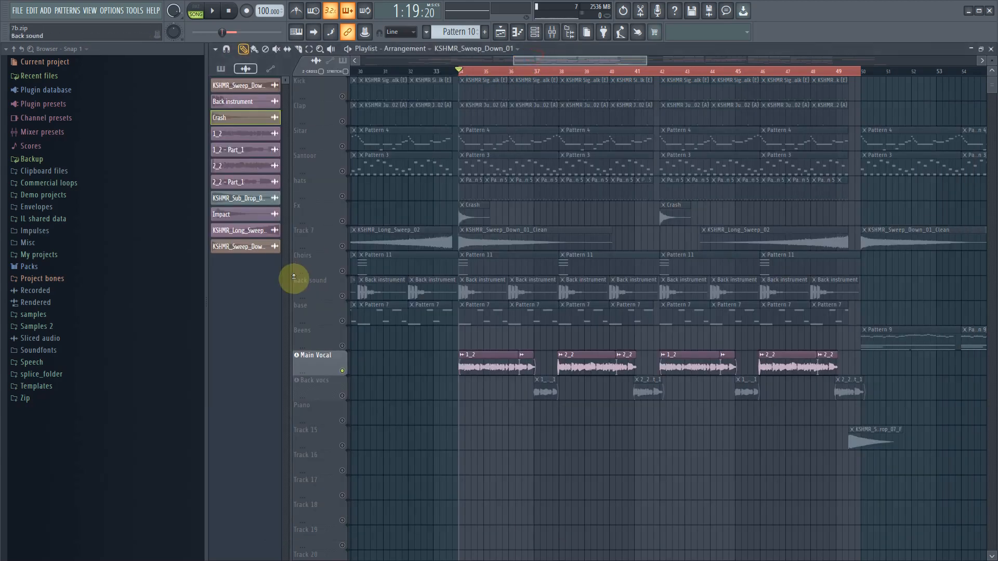
right_click(344, 248)
right_click(344, 247)
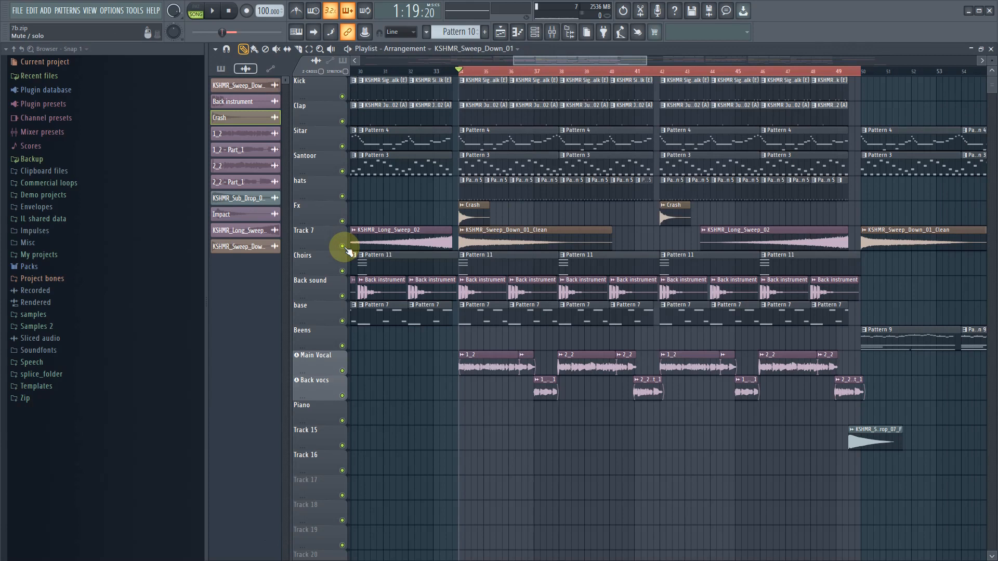
- Play the song and check the levels of the routed tracks in the mixer
click(216, 12)
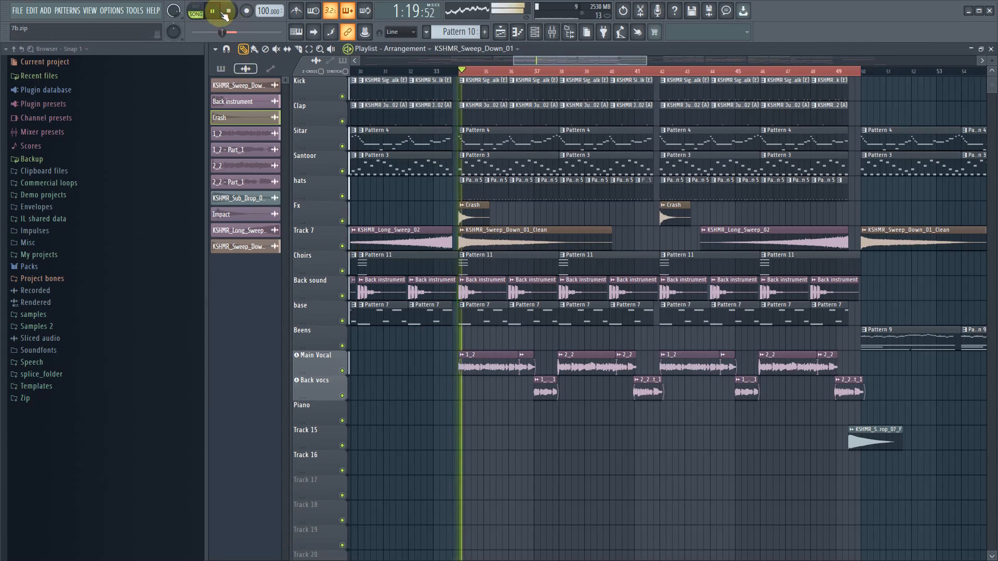
click(554, 32)
click(229, 10)
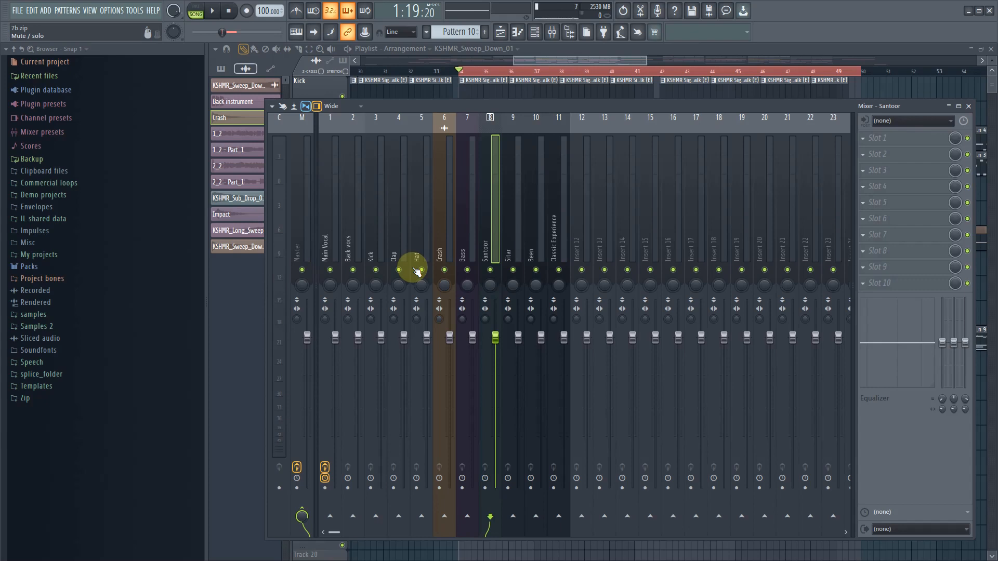
- Solo the Main Vocal mixer track and play the song with only that track audible
right_click(332, 270)
click(339, 232)
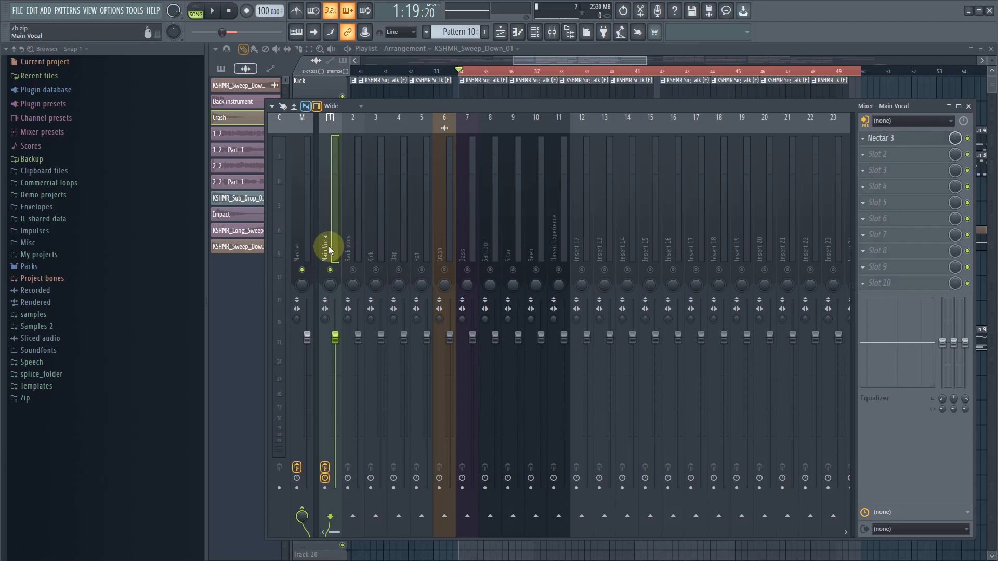
key(space)
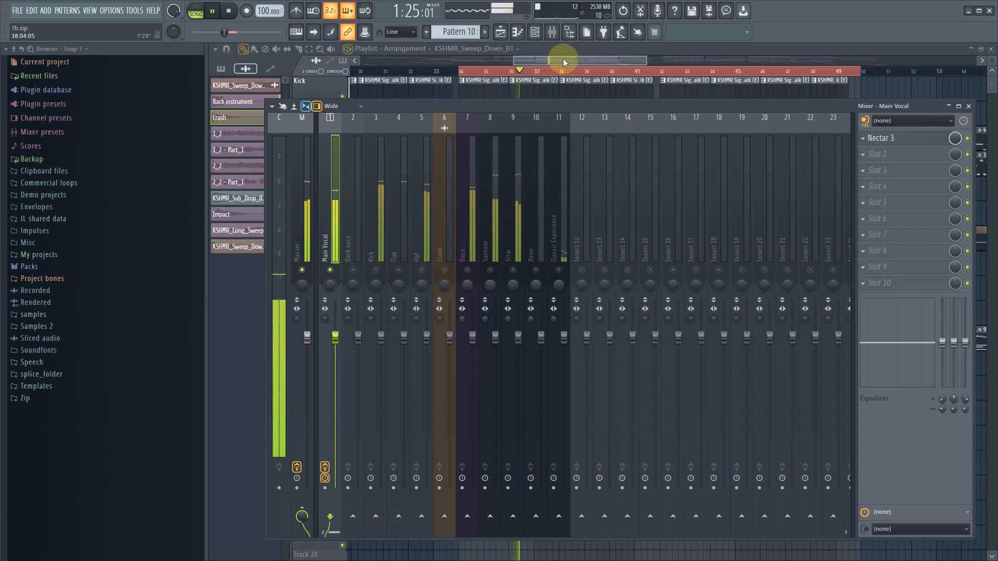
- Stop playback and mute the Back sound and Track 7 tracks in the playlist
key(F9)
key(space)
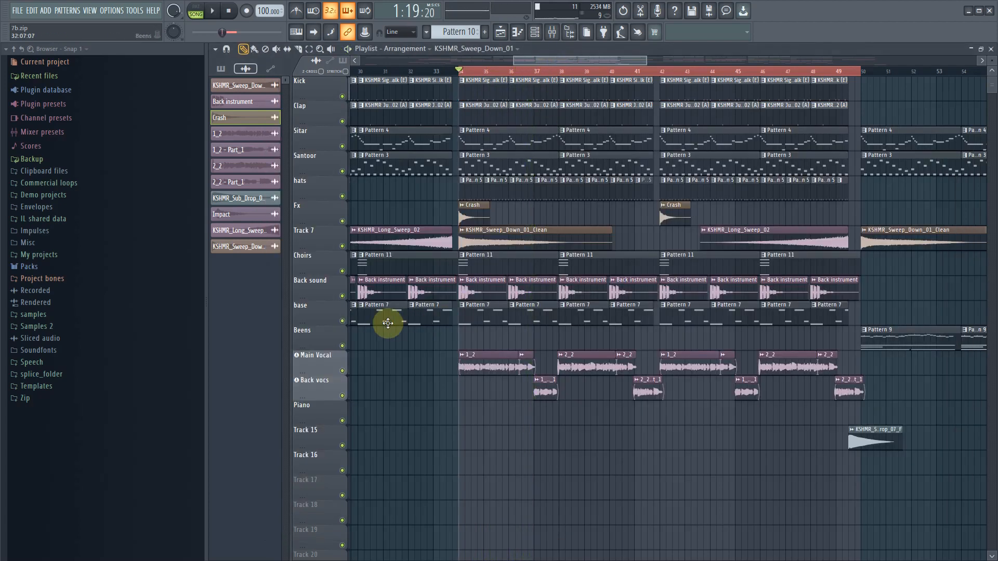
click(342, 296)
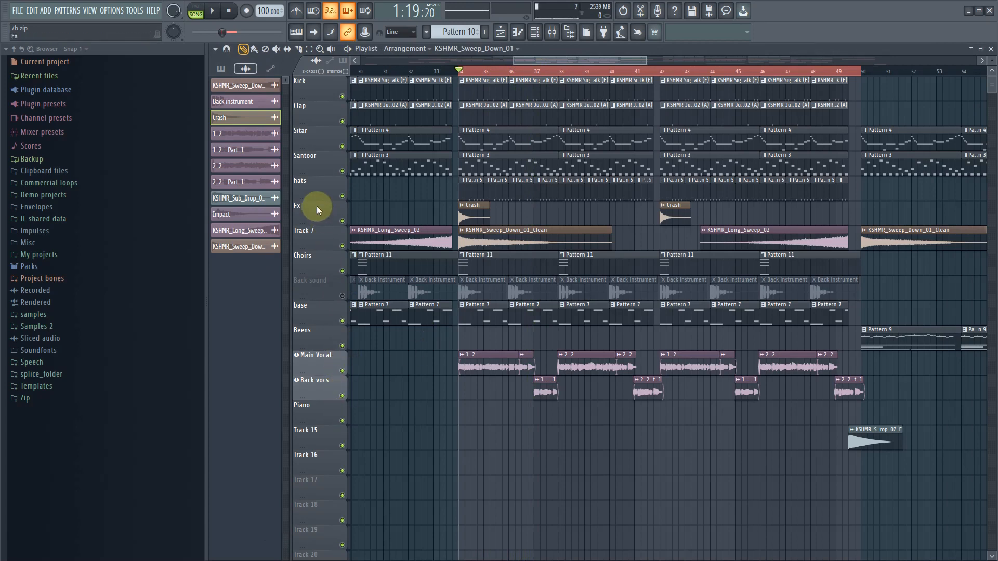
click(342, 246)
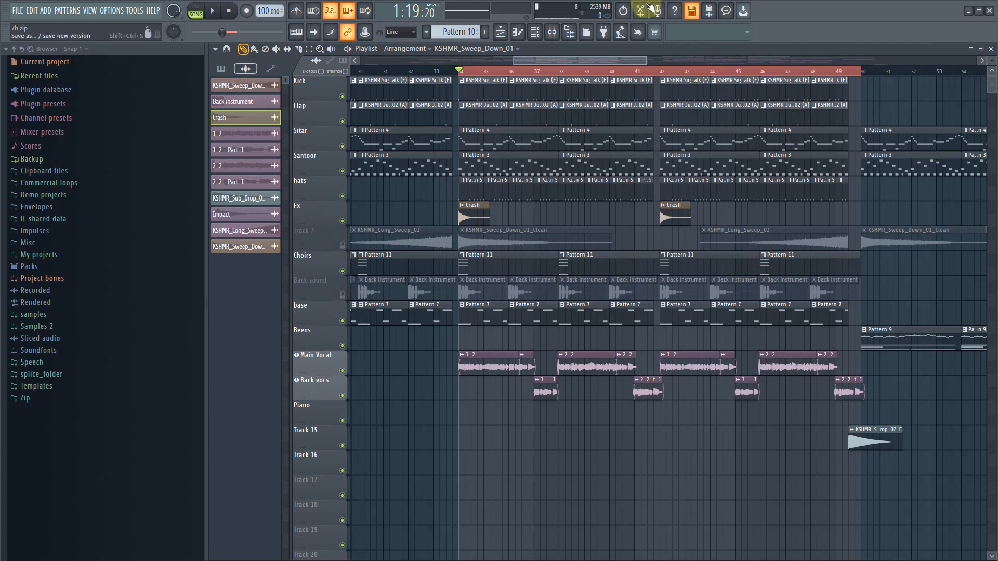
- Play the song with the mixer open, unmute the Kick and Hat tracks, and lower both levels beneath the main vocal
click(552, 31)
key(space)
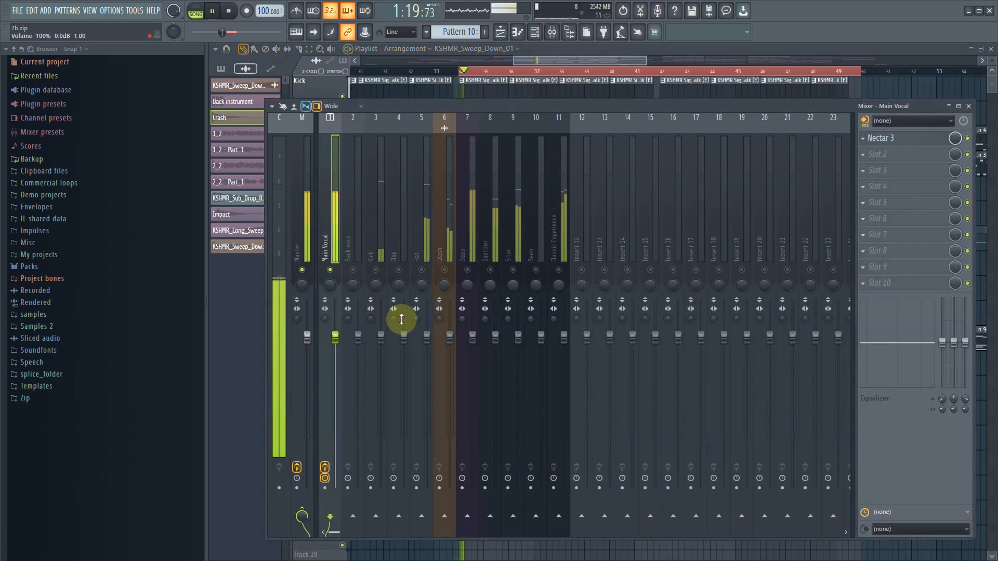
click(382, 240)
drag(381, 338, 427, 391)
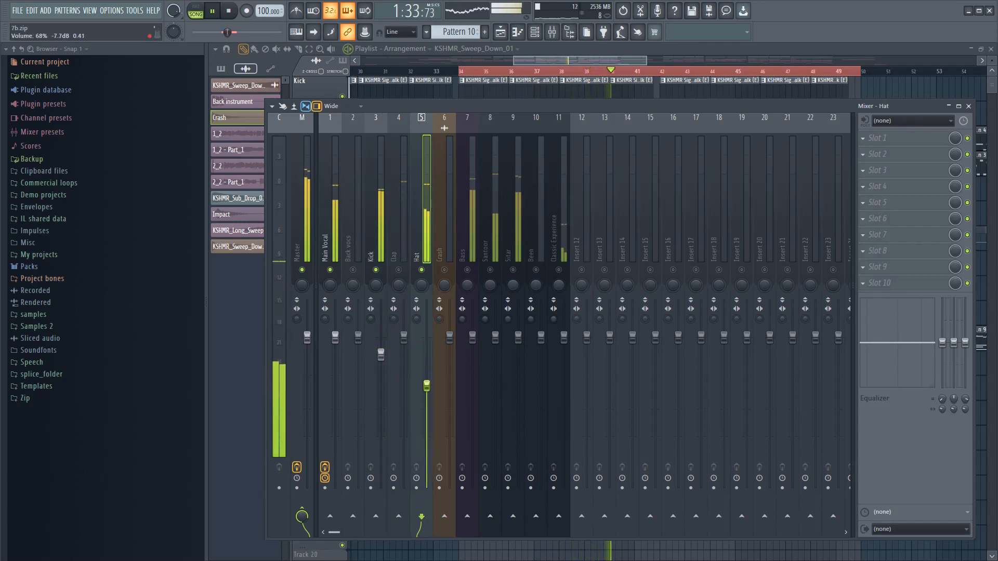
- Unmute the Clap mixer track and lower its level, and trim Kick to about -3.4 dB and Hat slightly lower
click(401, 270)
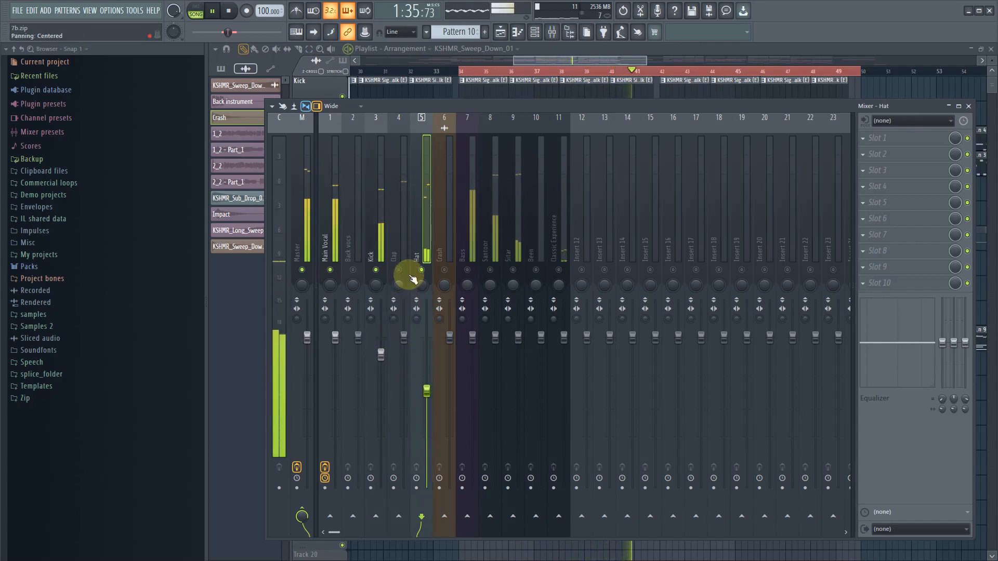
drag(404, 338, 404, 388)
drag(381, 355, 381, 359)
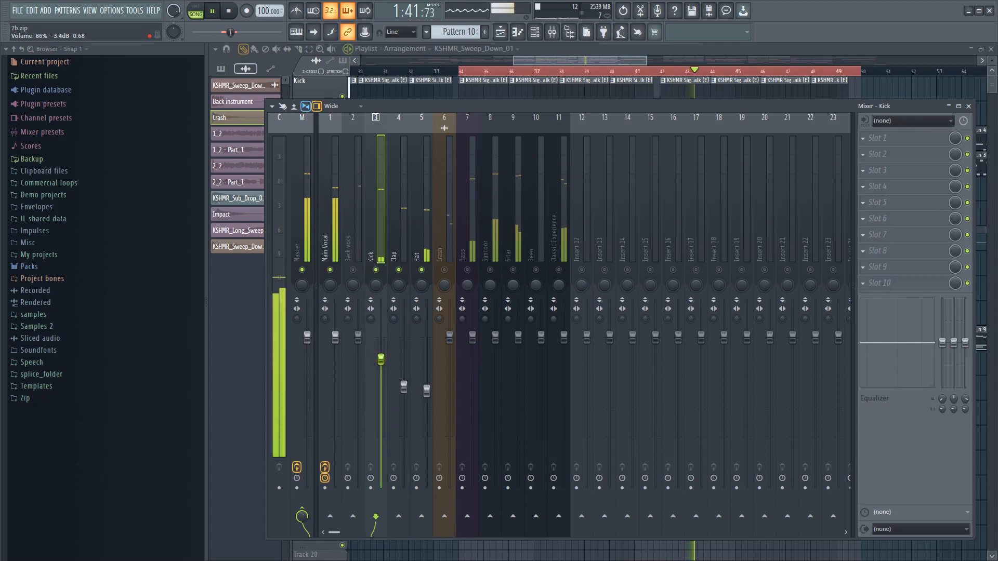
drag(427, 390, 427, 393)
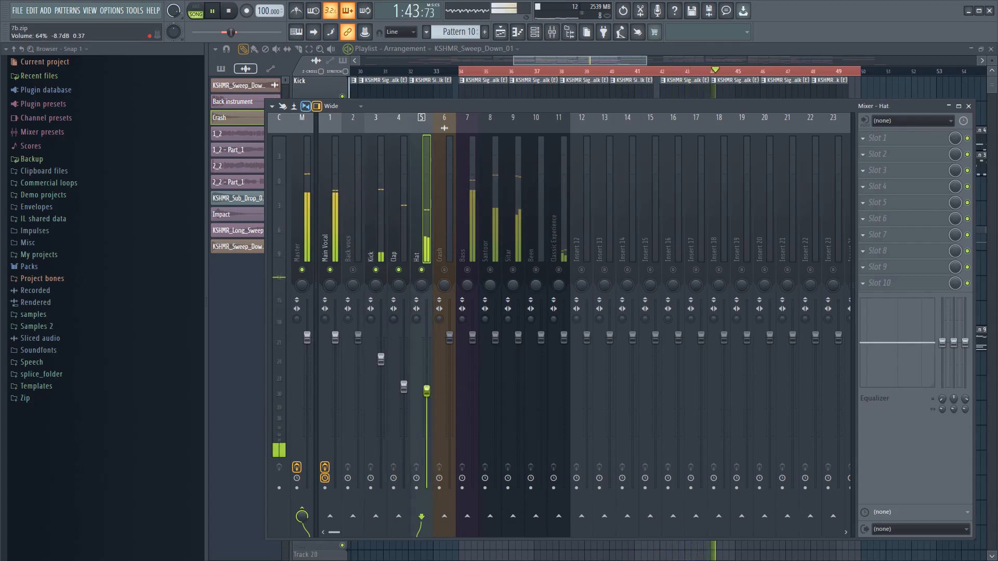
- Unmute the Back vocs mixer track, lower it to about -10.4 dB, and raise the Clap level slightly
click(353, 269)
drag(358, 338, 359, 391)
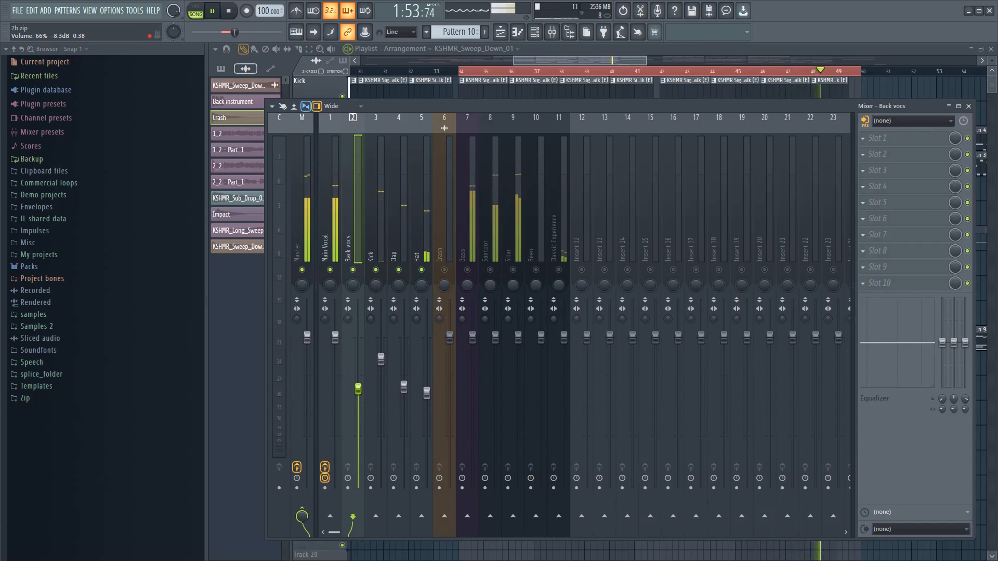
drag(358, 388, 404, 374)
click(404, 387)
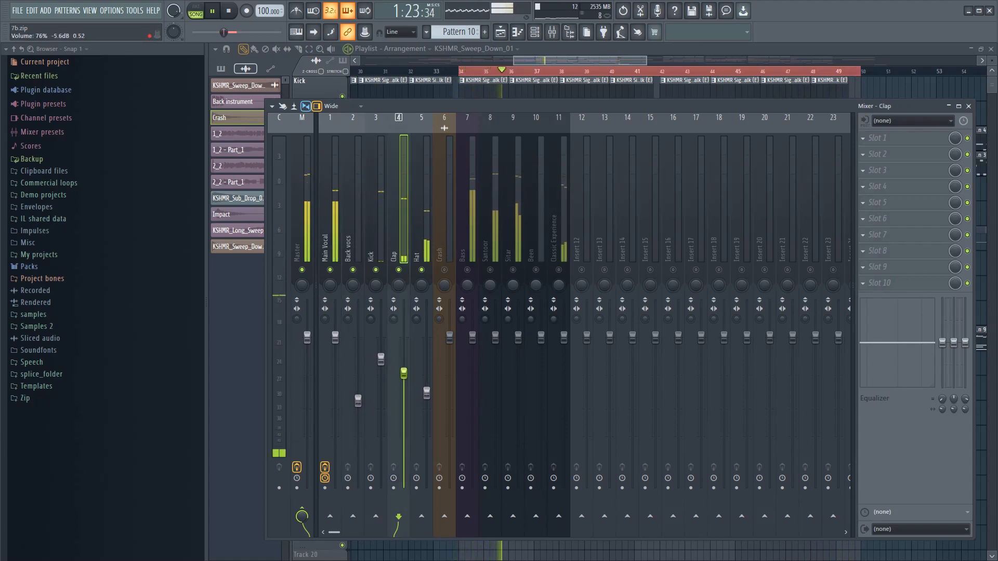
- Unmute the Bass mixer track and lower it to about -6 dB, and reduce Hat to about -16 dB
click(470, 271)
drag(473, 338, 475, 361)
drag(435, 397, 433, 421)
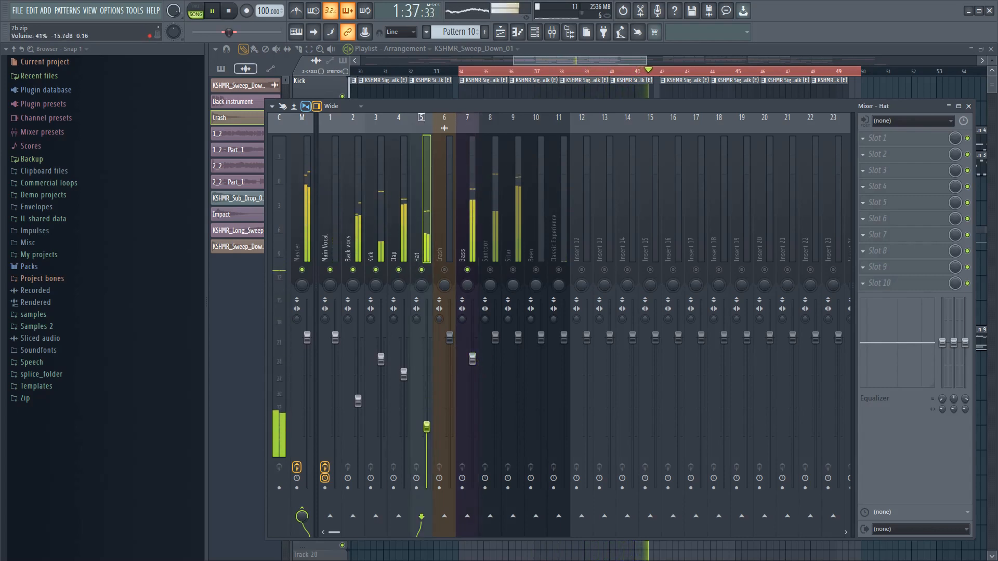
drag(473, 359, 473, 369)
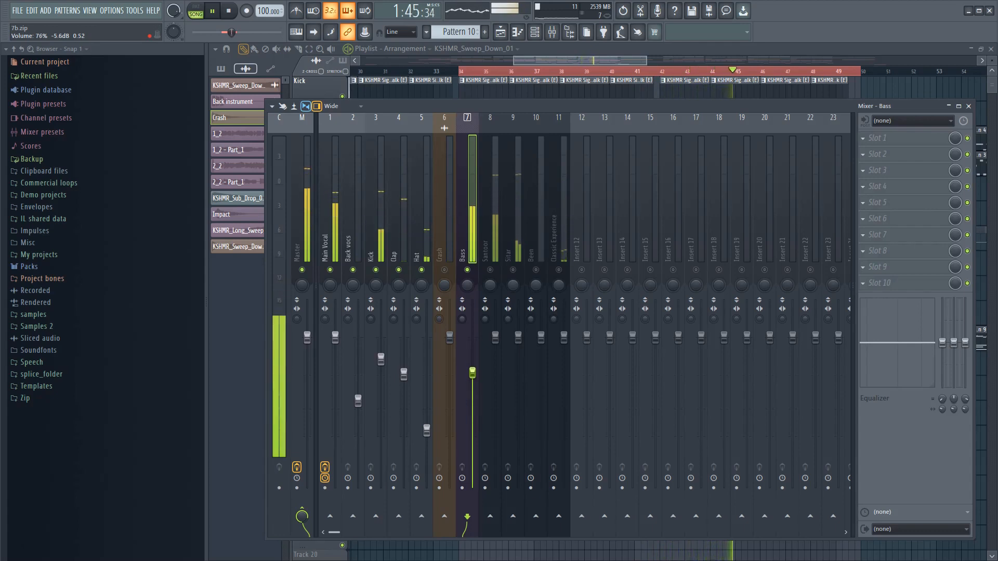
- Reduce the Bass level further to about -8.7 dB and trim the Hat level slightly lower
drag(427, 430, 427, 432)
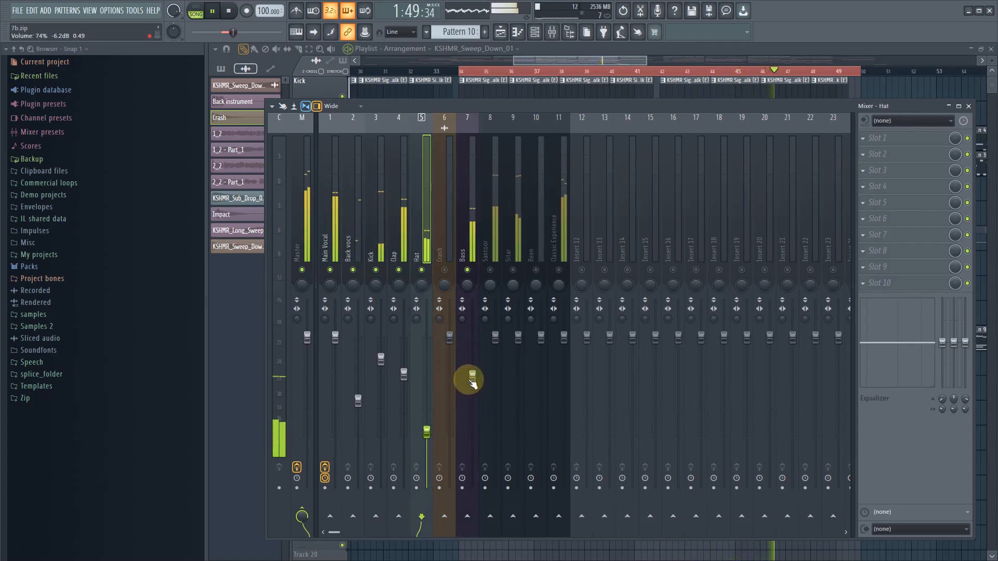
mouse_move(472, 376)
mouse_down()
mouse_move(452, 399)
mouse_move(473, 373)
mouse_move(472, 382)
mouse_up()
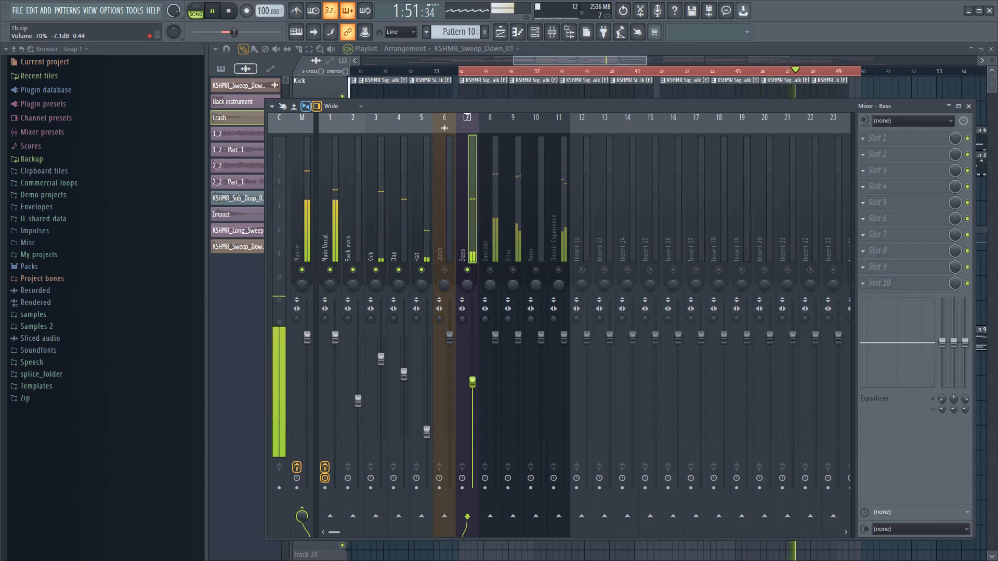
click(427, 432)
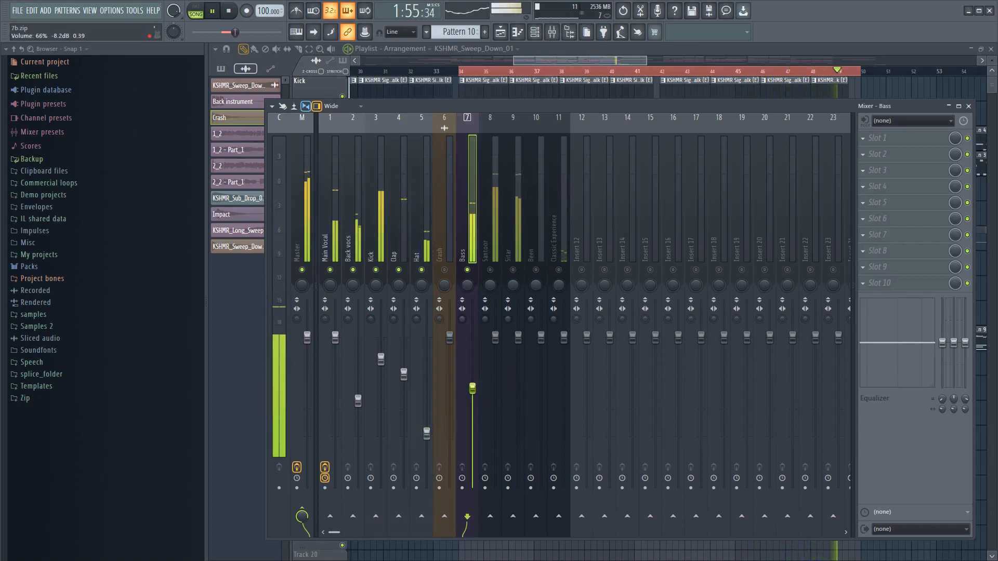
drag(473, 385, 475, 395)
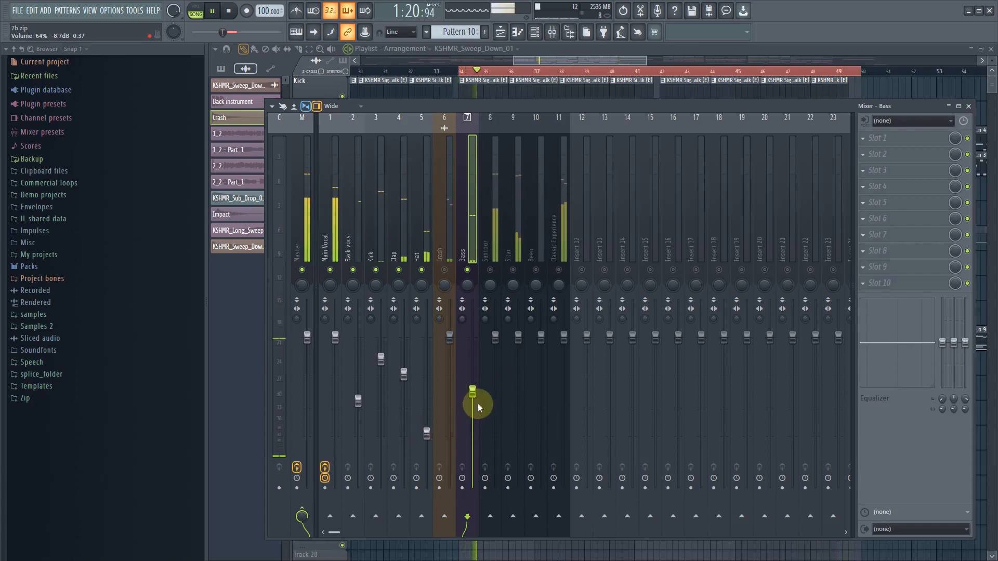
drag(475, 394, 474, 393)
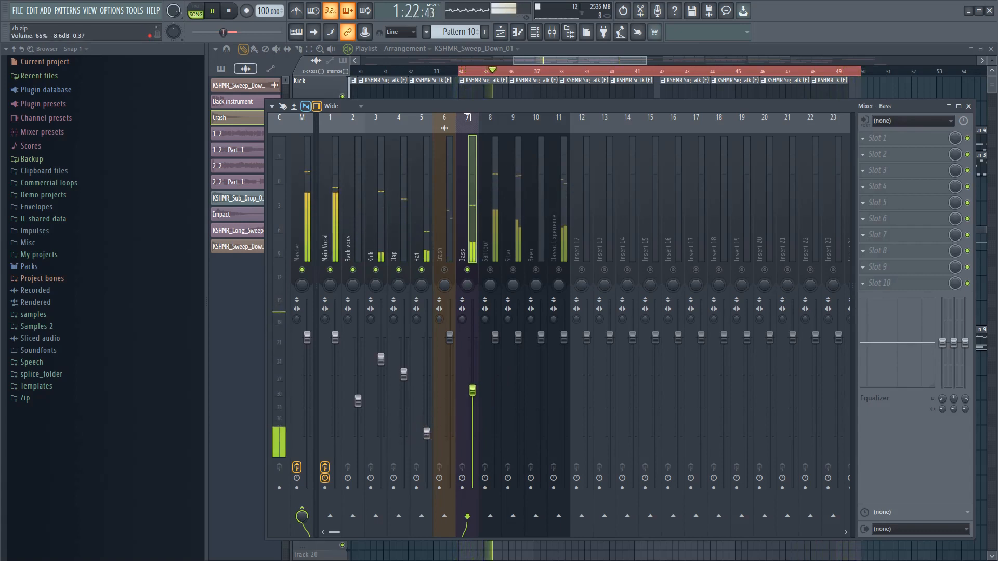
- Unmute the Santoor mixer track and lower its level to about -5 dB during playback
click(490, 270)
drag(494, 336, 494, 370)
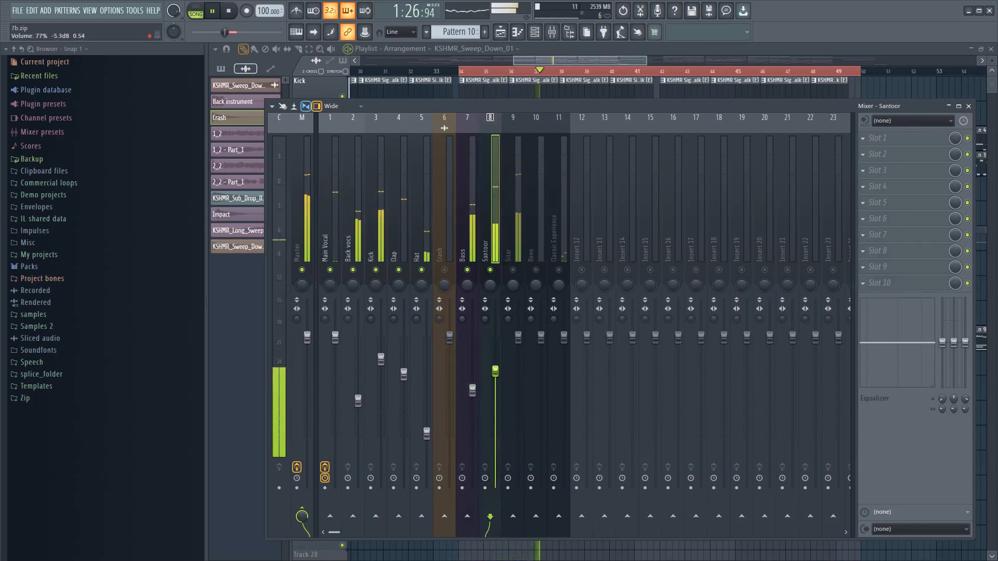
click(495, 377)
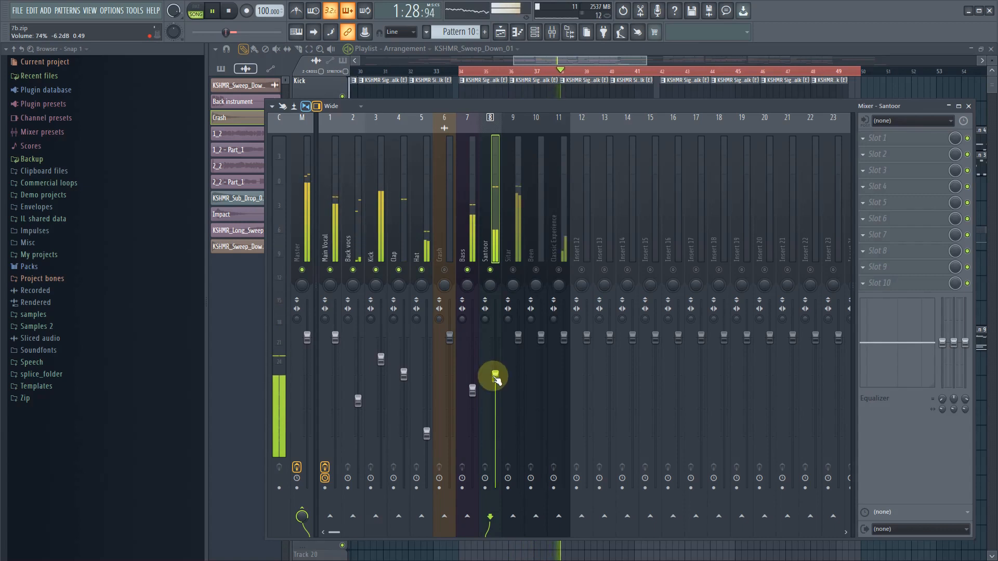
drag(495, 377, 495, 381)
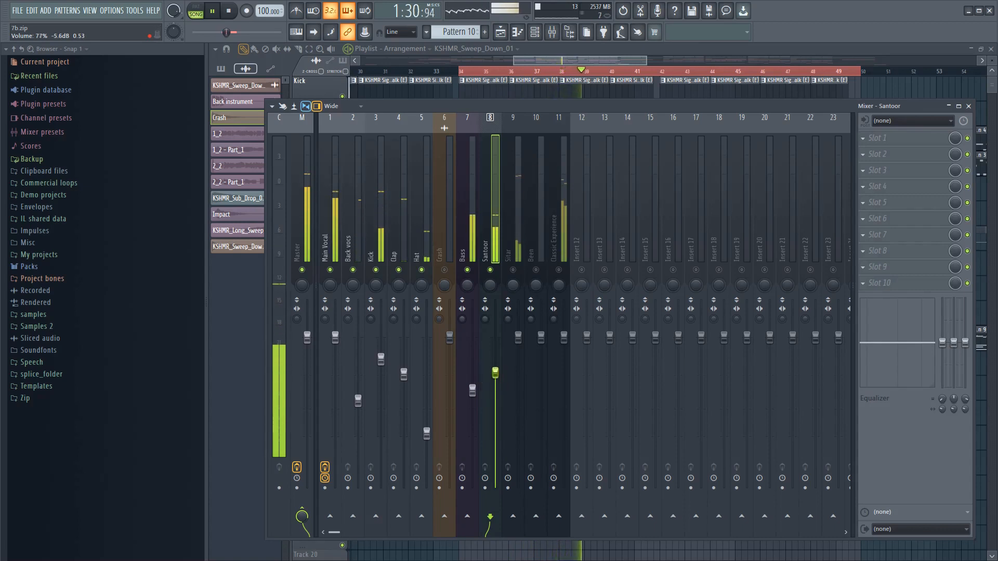
- Unmute the Sitar mixer track and lower its level, and reduce Santoor to about -7.2 dB
click(513, 269)
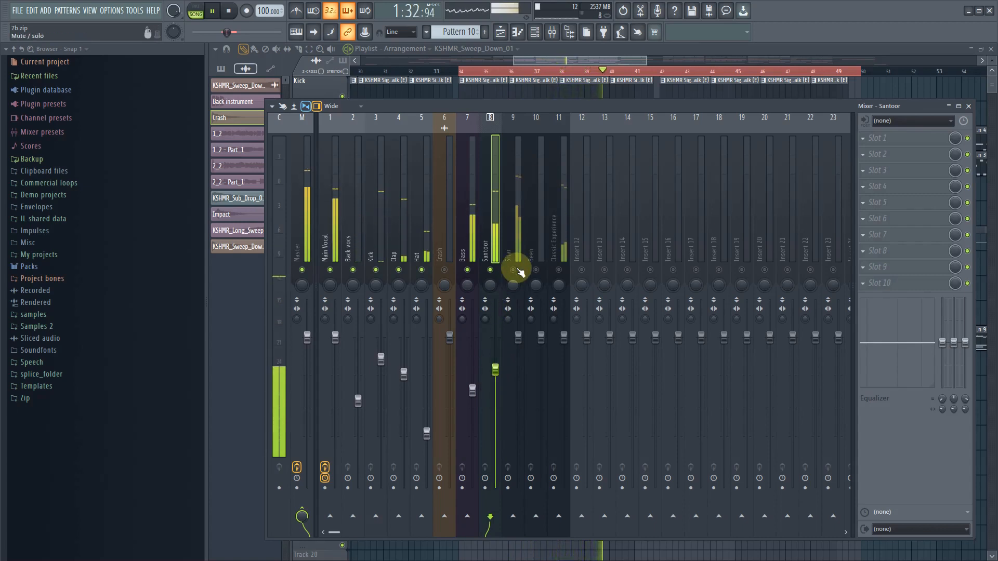
drag(518, 343, 519, 366)
click(517, 373)
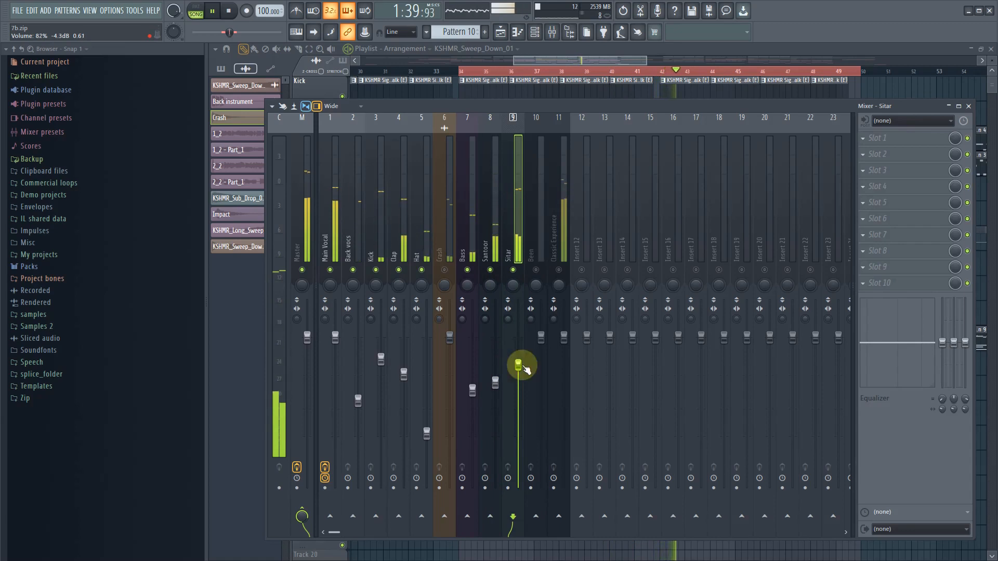
click(495, 384)
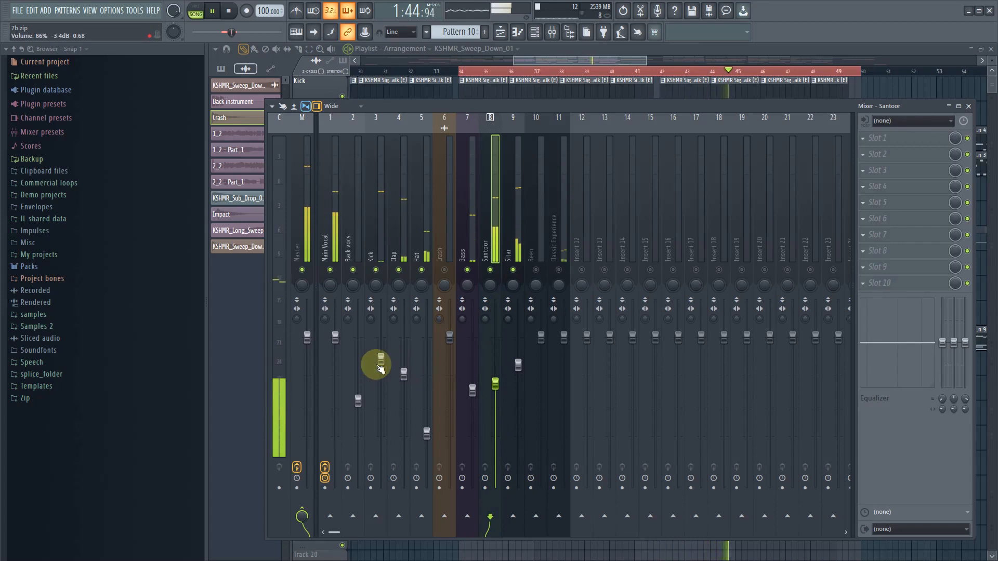
- Lower Kick slightly, and unmute the Classic Experience mixer track and reduce it to about -8.3 dB
drag(380, 369, 381, 375)
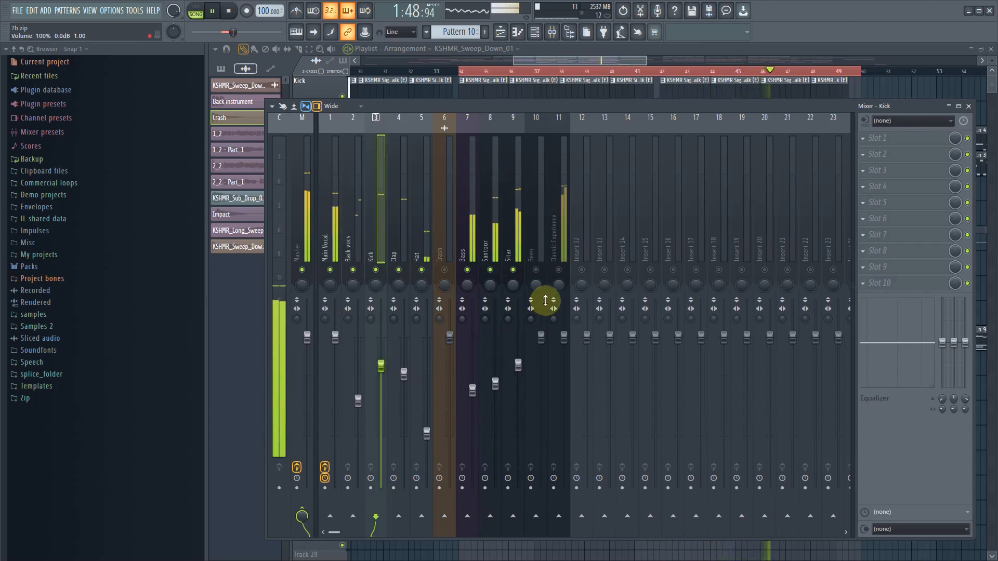
click(559, 271)
drag(564, 338, 565, 396)
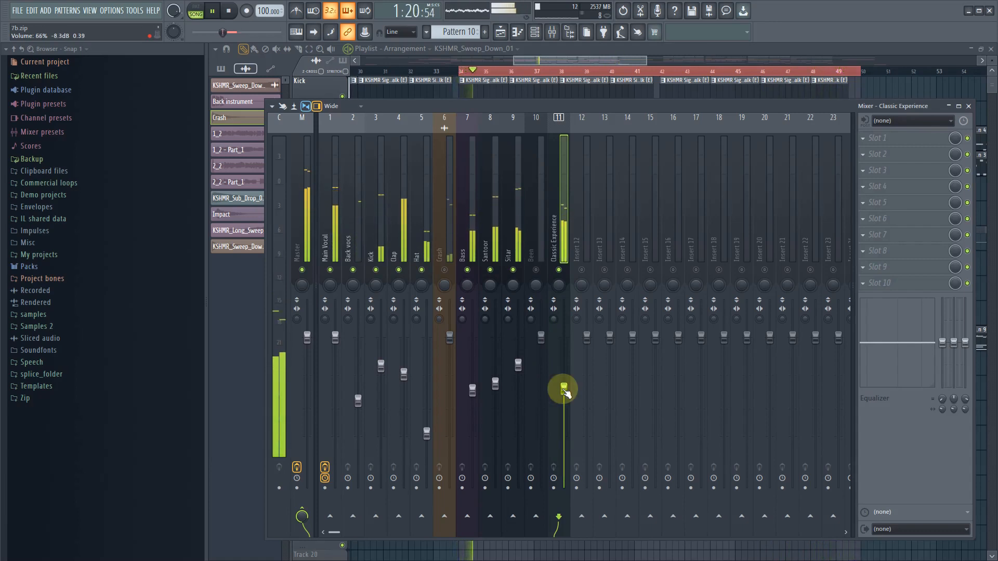
- Unmute the Crash mixer track, lower its level slightly, and stop playback
click(445, 271)
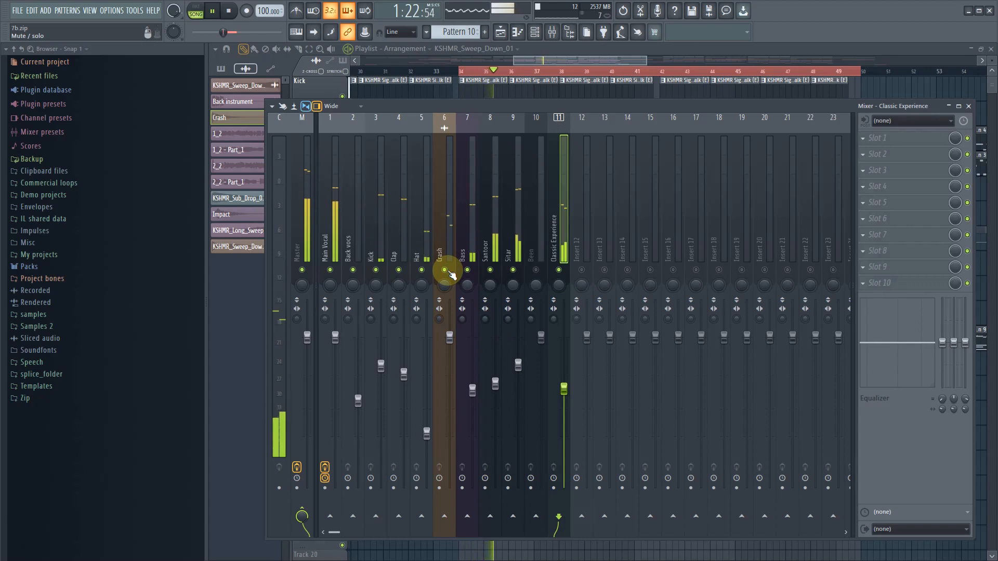
drag(450, 338, 451, 356)
key(space)
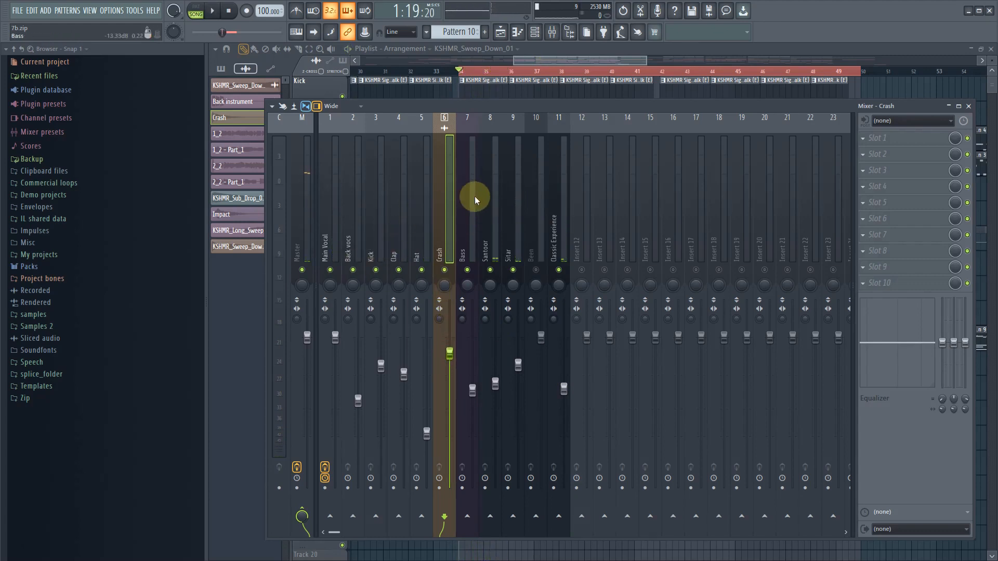
- Replay the song and fine-tune the levels, with Crash at about -2.9 dB, Bass slightly higher and Kick at about -6 dB
drag(511, 205, 303, 249)
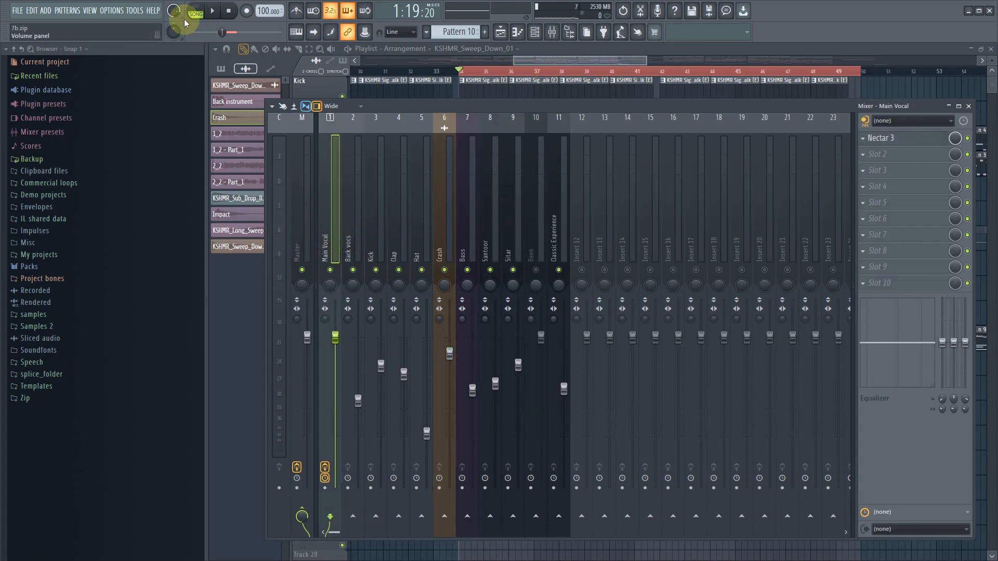
click(215, 10)
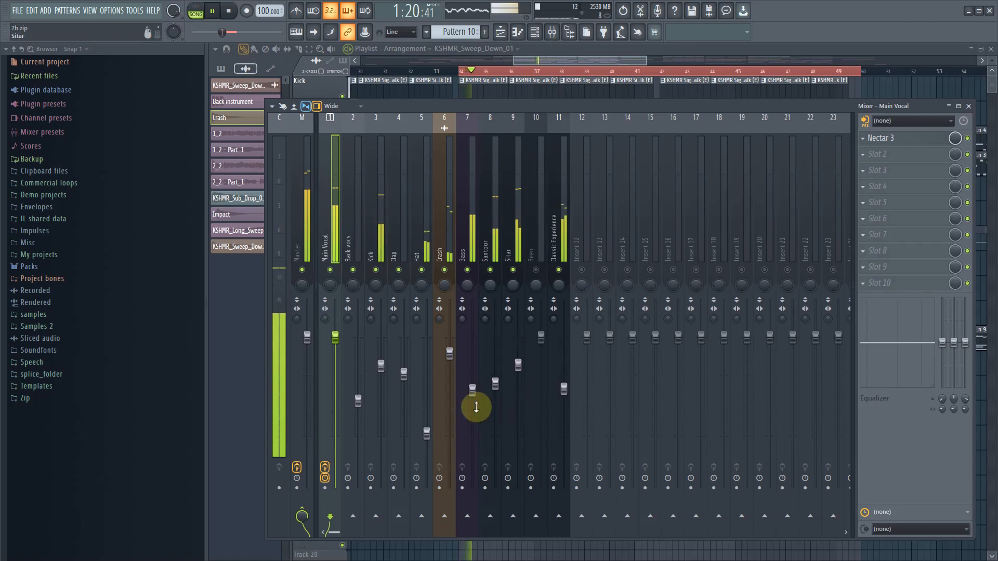
click(453, 369)
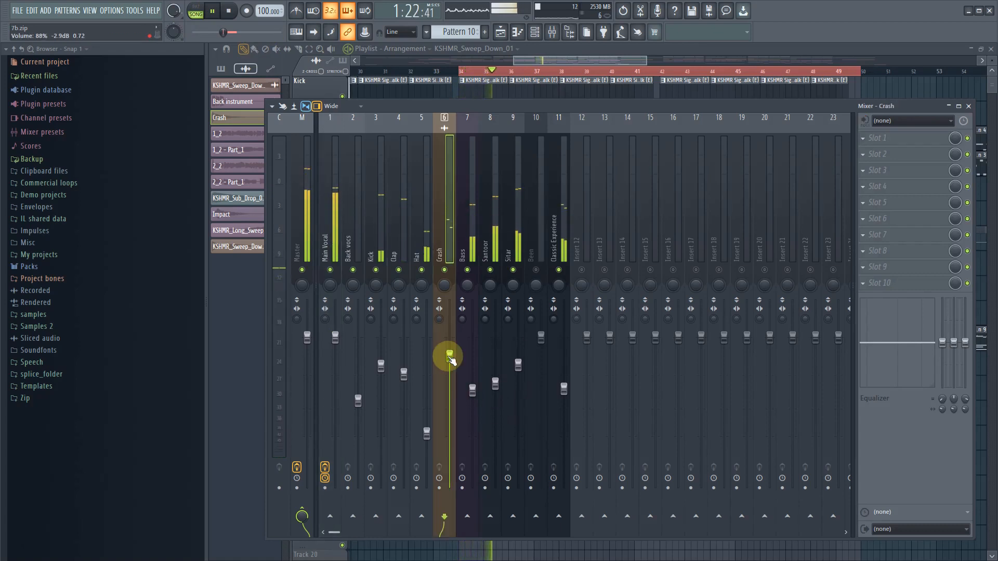
click(472, 390)
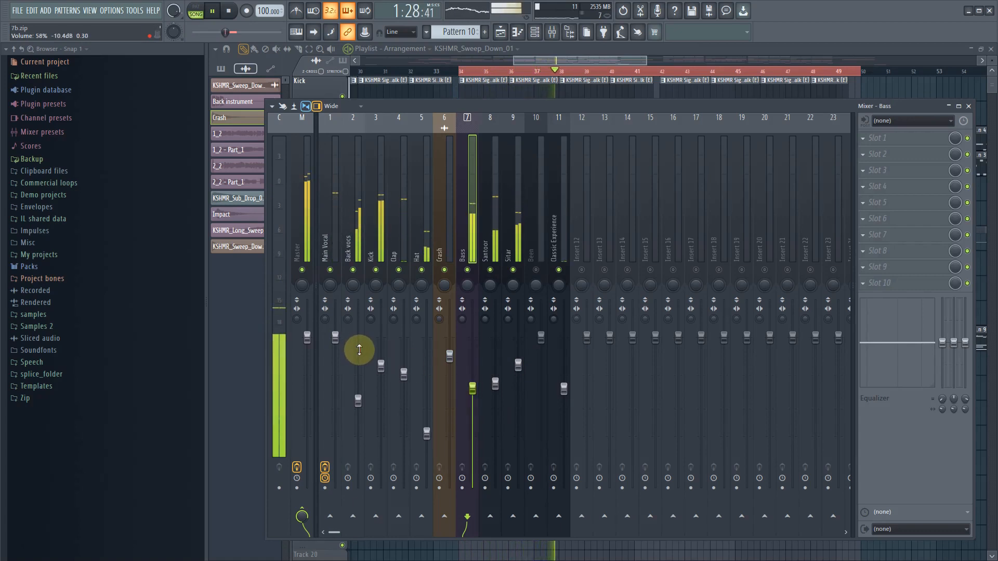
drag(381, 366, 381, 375)
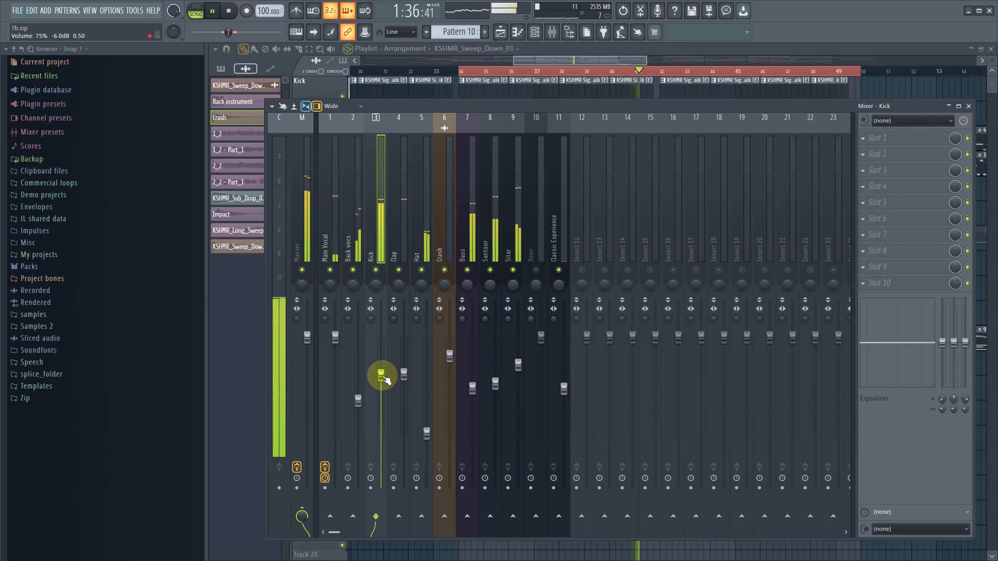
key(space)
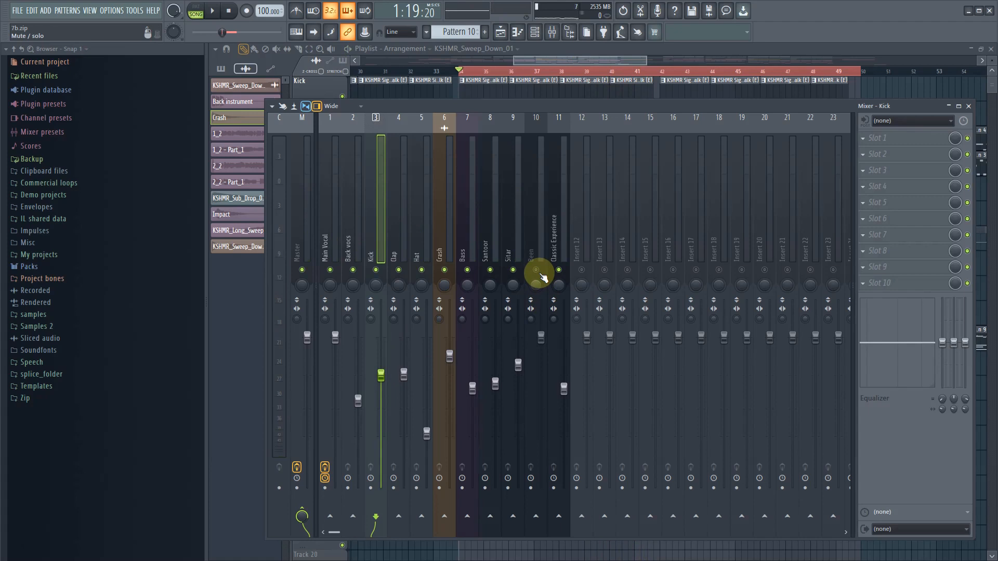
- Unmute the Been mixer track and select the playlist section from bar 58 to just before bar 66
drag(610, 61, 679, 72)
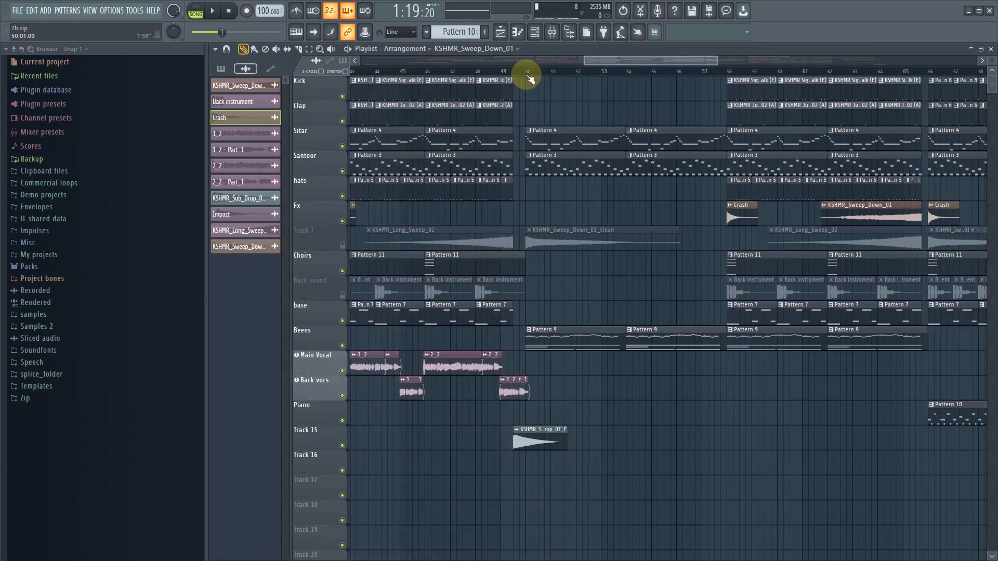
click(309, 48)
drag(528, 76, 773, 99)
drag(731, 73, 928, 71)
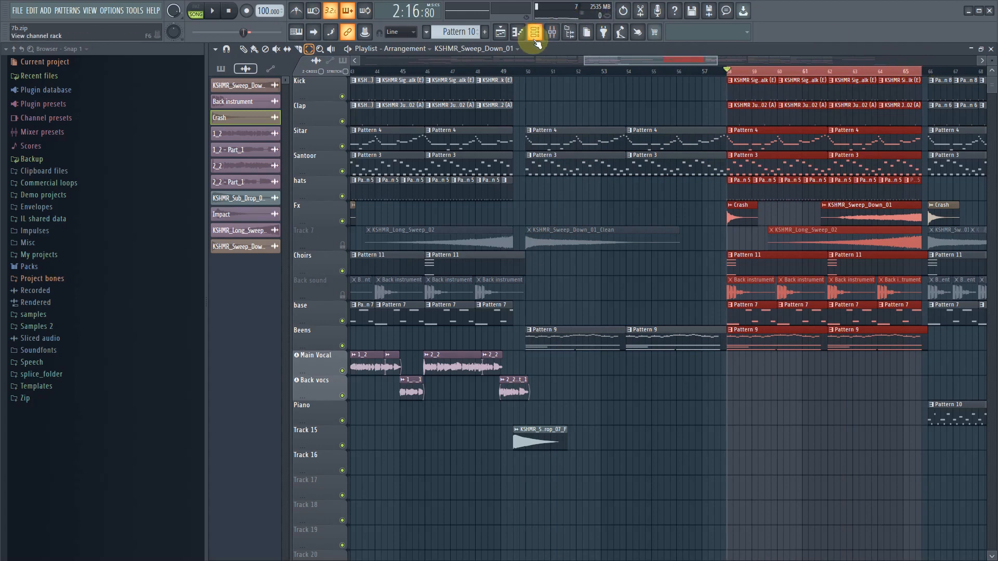
- Play the selected section, lower the Been mixer track to about -3.9 dB, and trim the Sitar level slightly lower
click(551, 32)
key(space)
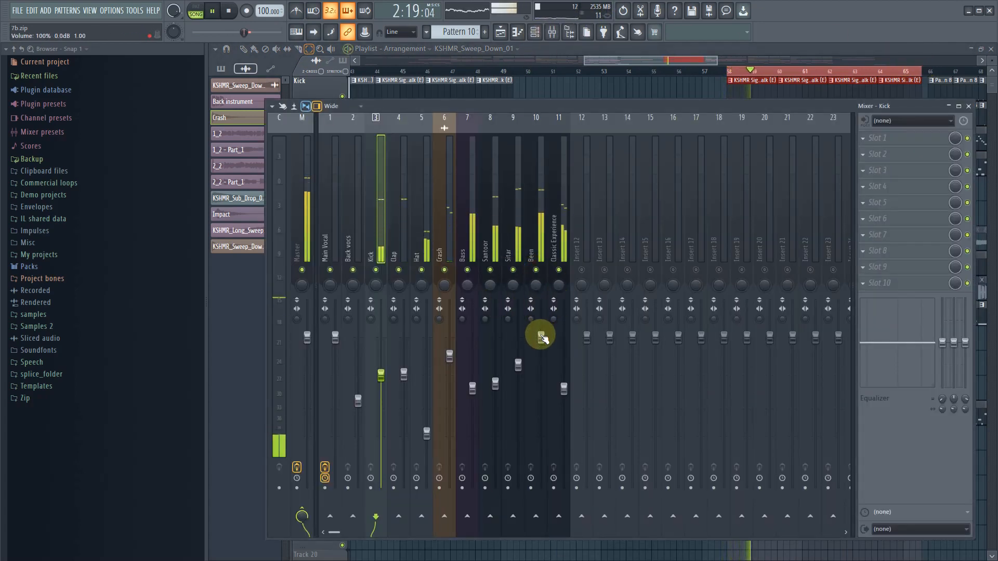
drag(541, 337, 541, 359)
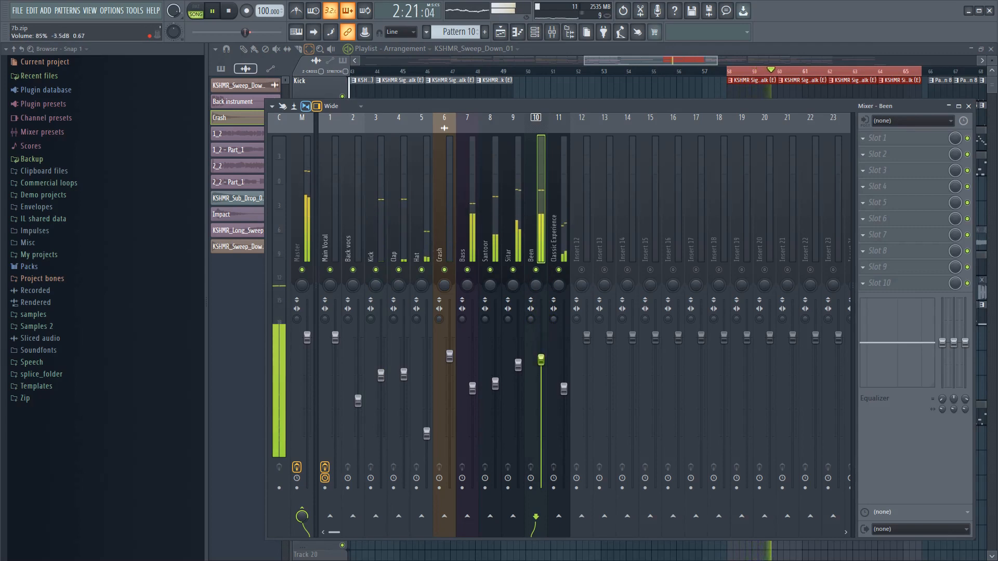
drag(541, 363, 519, 366)
click(541, 363)
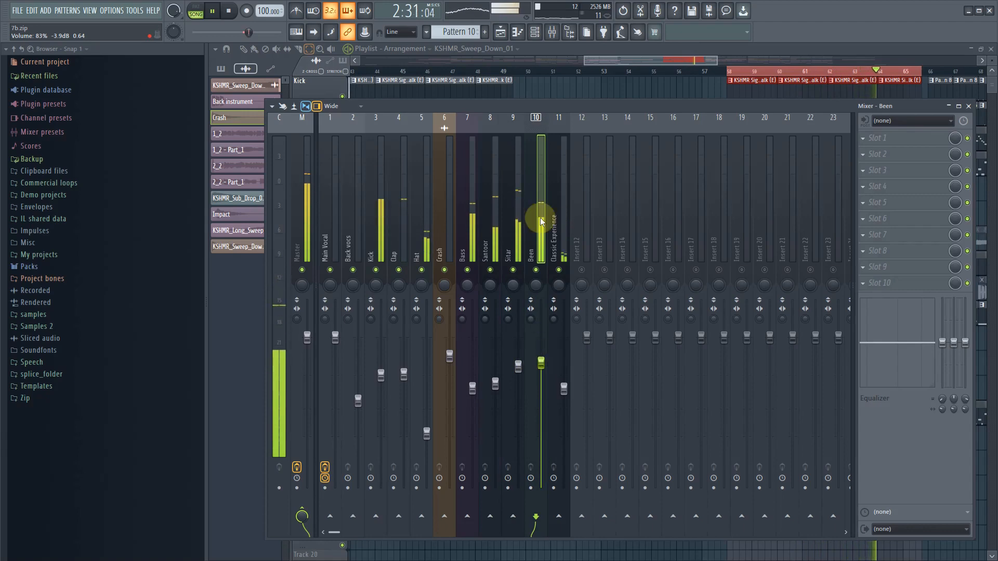
- Stop playback and unmute the Back sound playlist track
drag(610, 61, 645, 58)
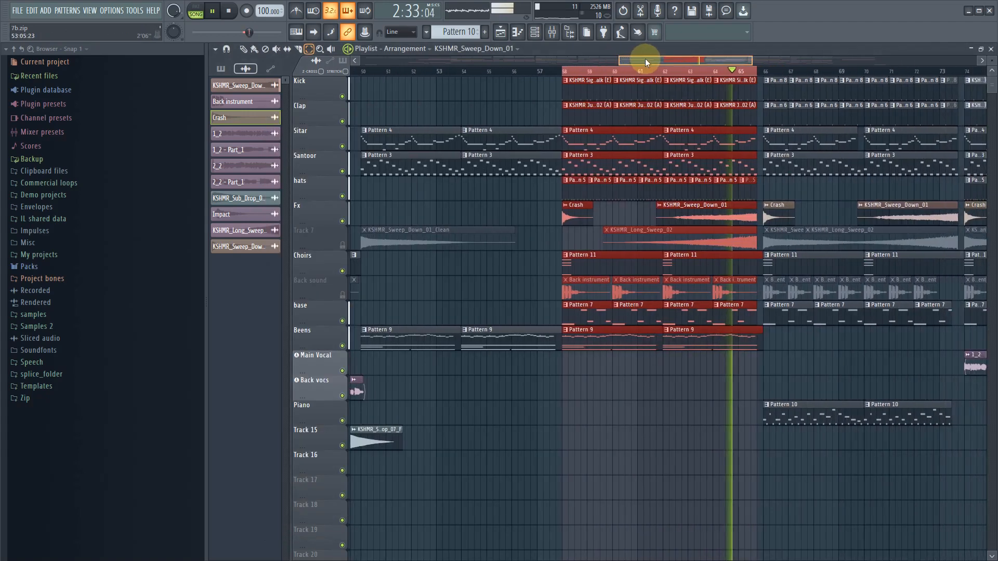
key(space)
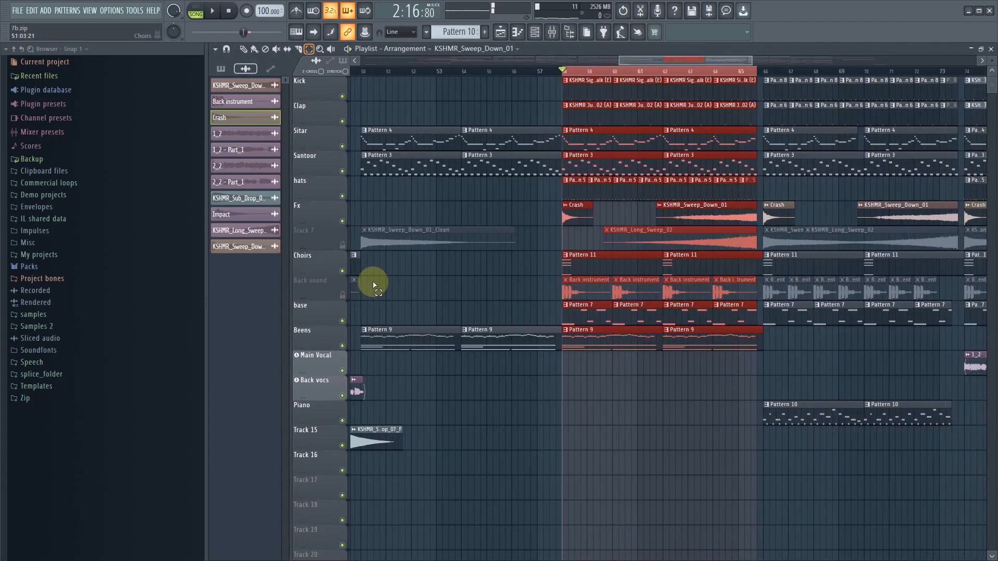
click(342, 295)
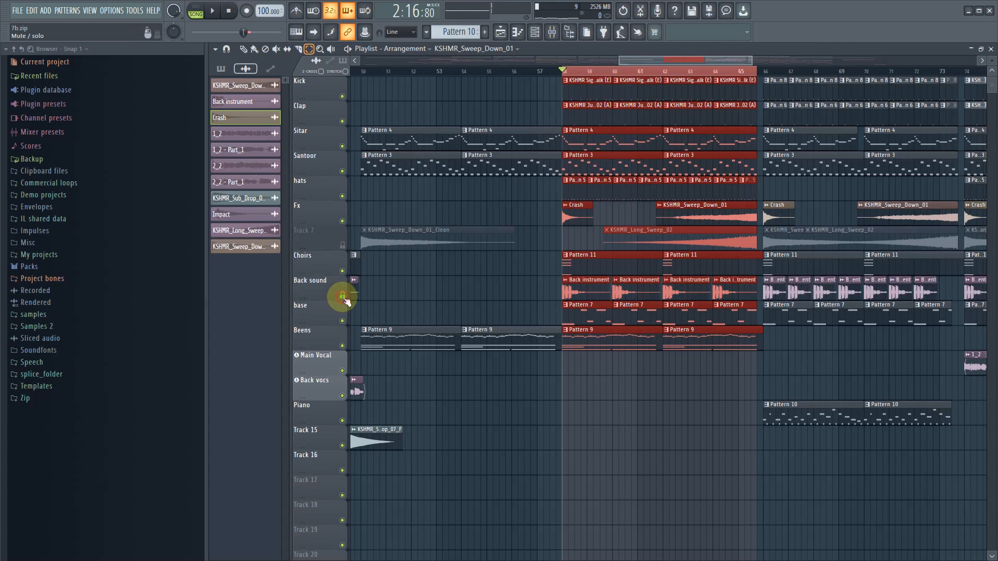
- Open the channel settings of a Back instrument clip, then play the selected section and check the levels in the mixer
click(244, 49)
click(484, 307)
click(591, 293)
double_click(590, 293)
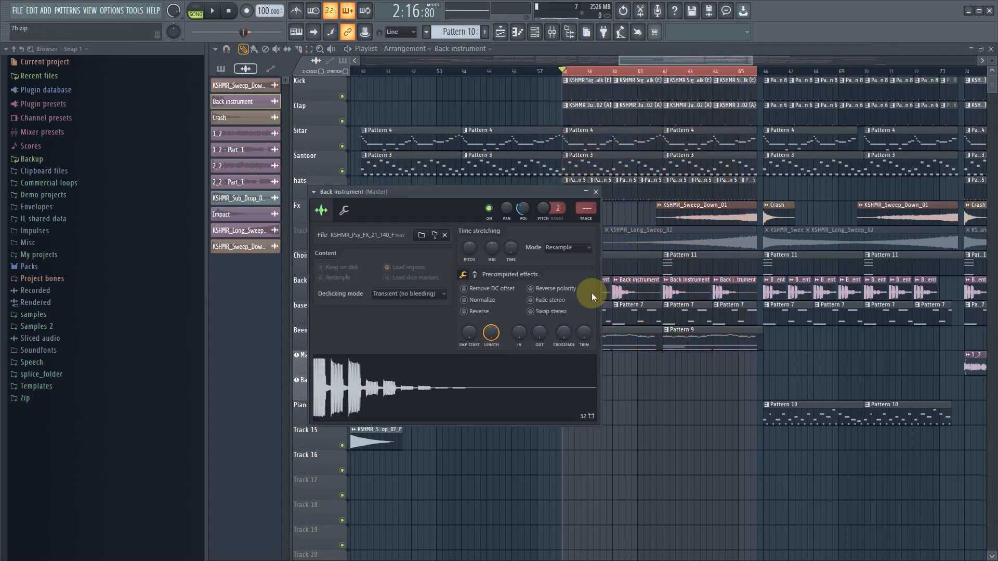
key(space)
click(551, 32)
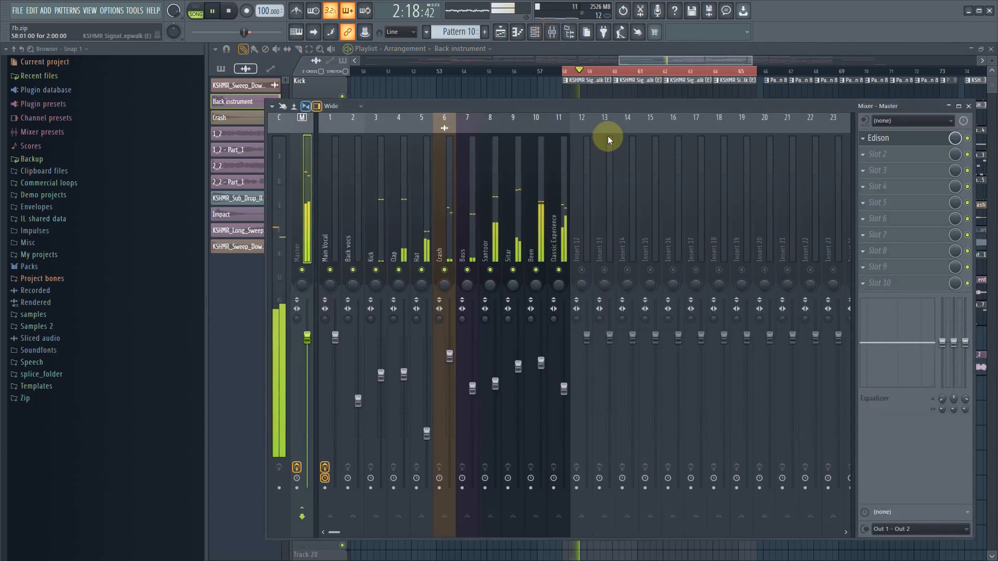
key(space)
click(551, 32)
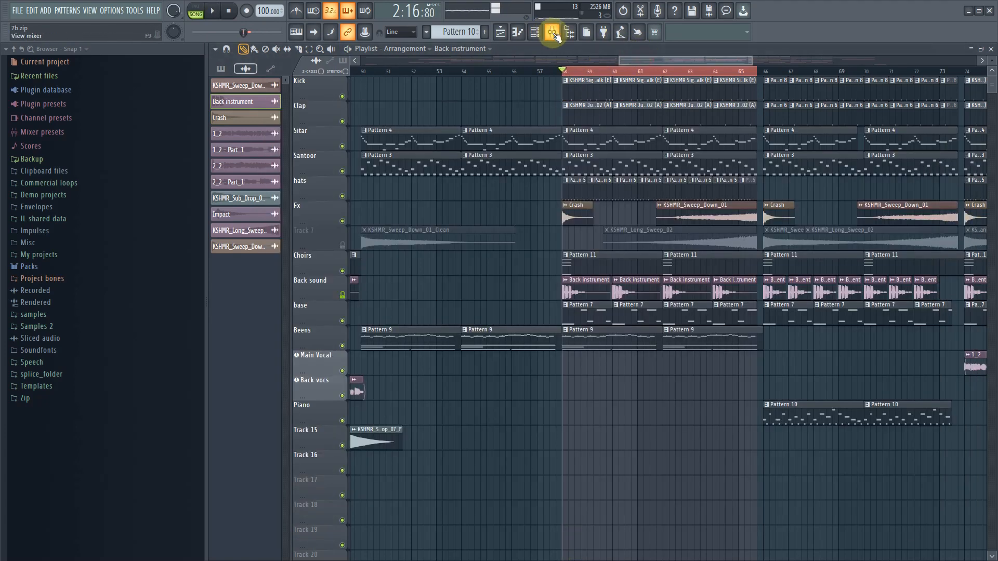
- Play the selected section and lower the Back instrument channel's volume in the channel rack
click(570, 32)
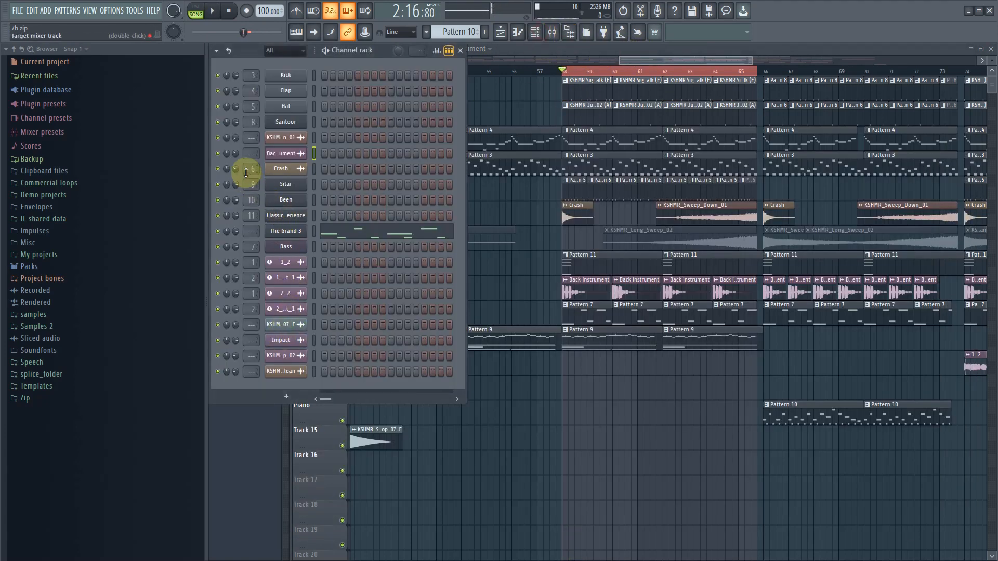
double_click(566, 290)
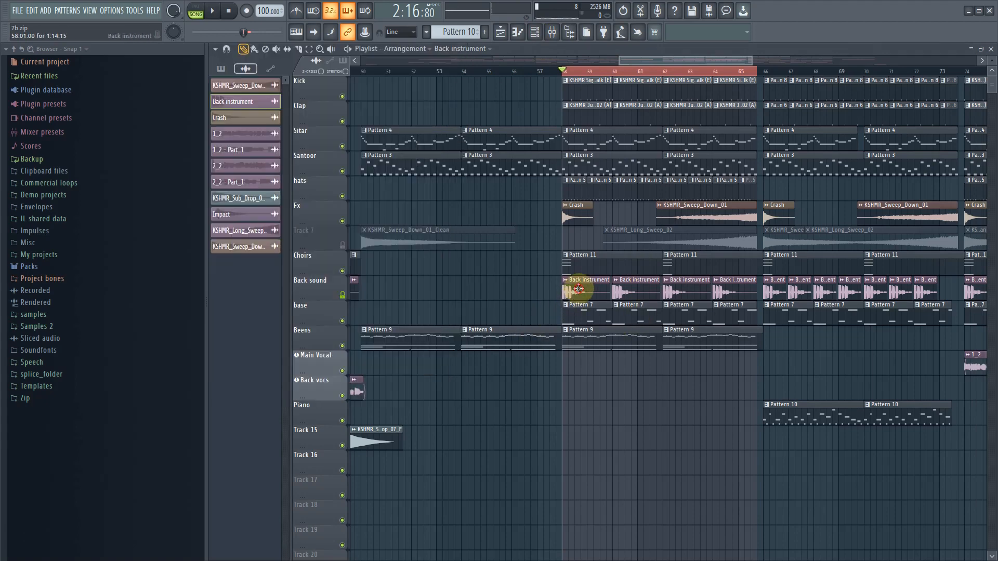
click(517, 32)
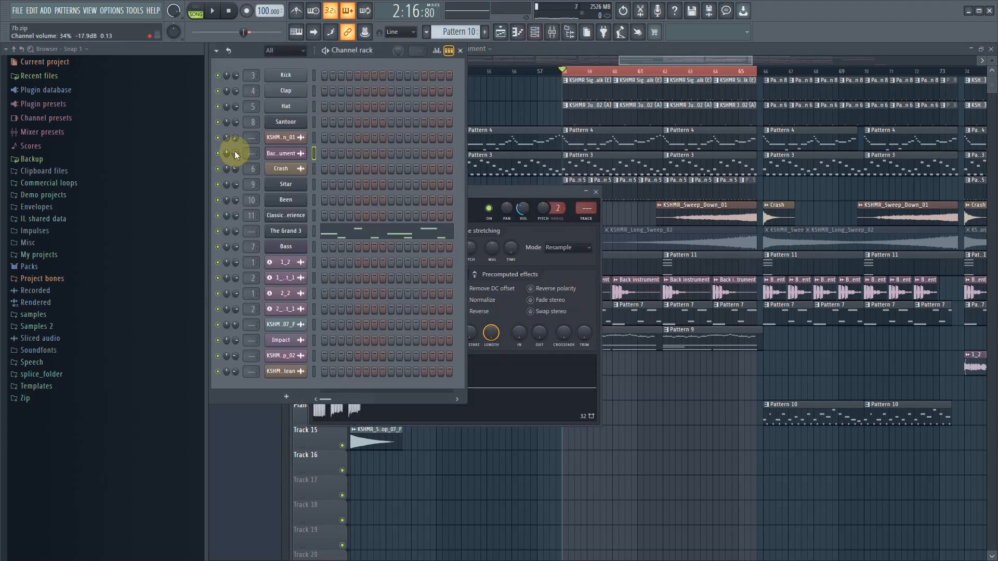
key(space)
mouse_move(235, 151)
mouse_down()
mouse_move(235, 168)
mouse_move(235, 151)
mouse_up()
key(space)
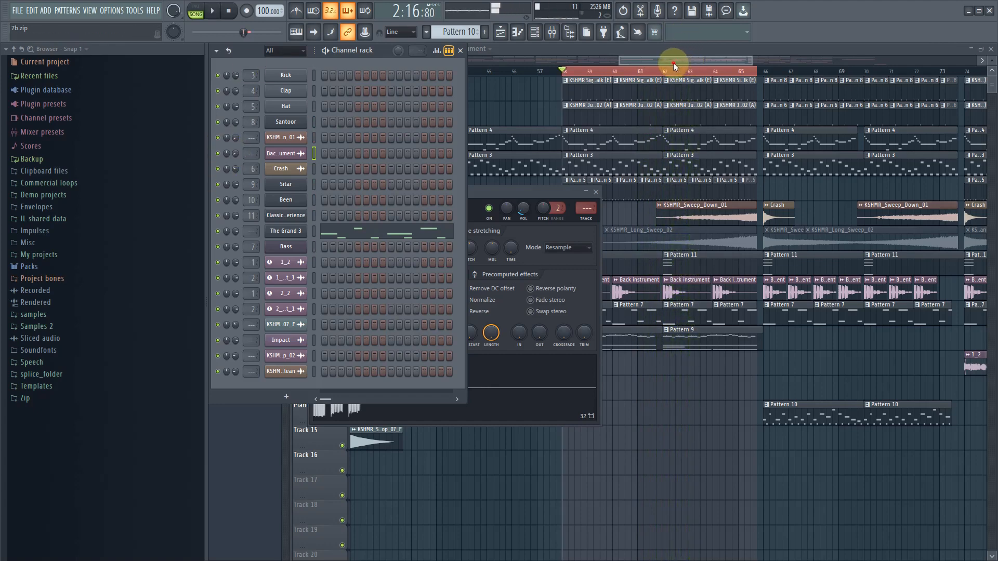
- Unmute playlist Track 7 with the sweep effects and play the section briefly to check its level against the mix
drag(673, 62, 645, 61)
click(342, 247)
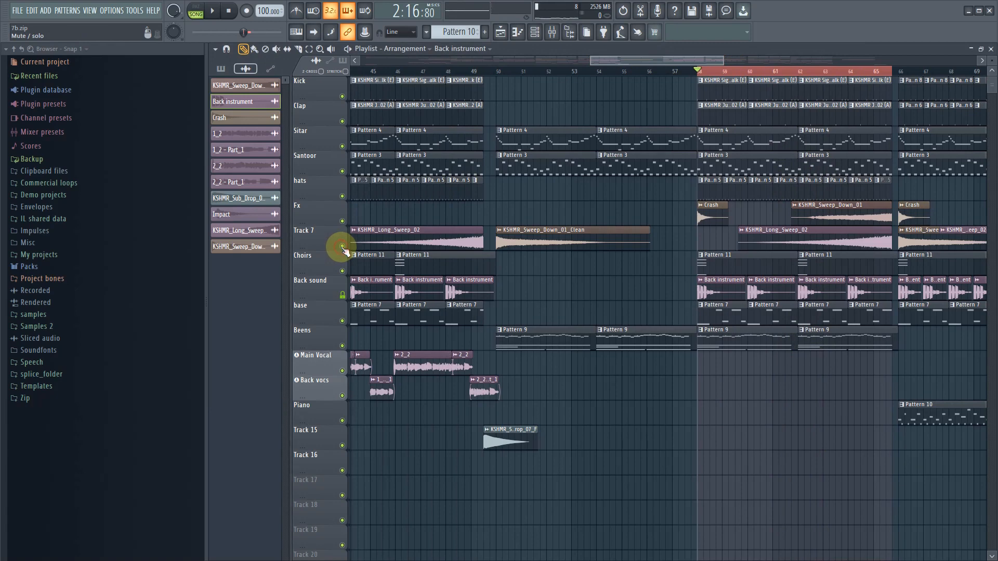
key(space)
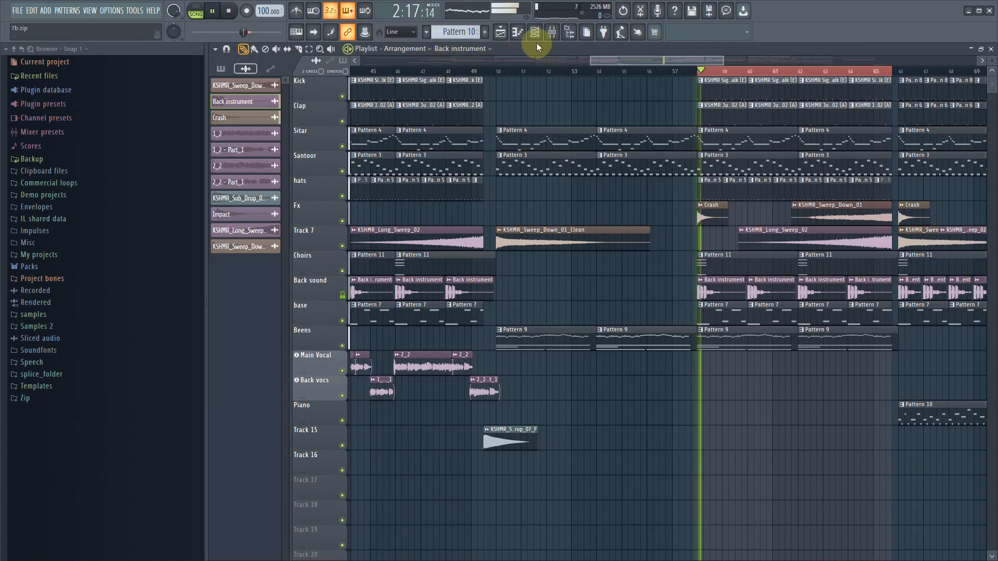
click(552, 32)
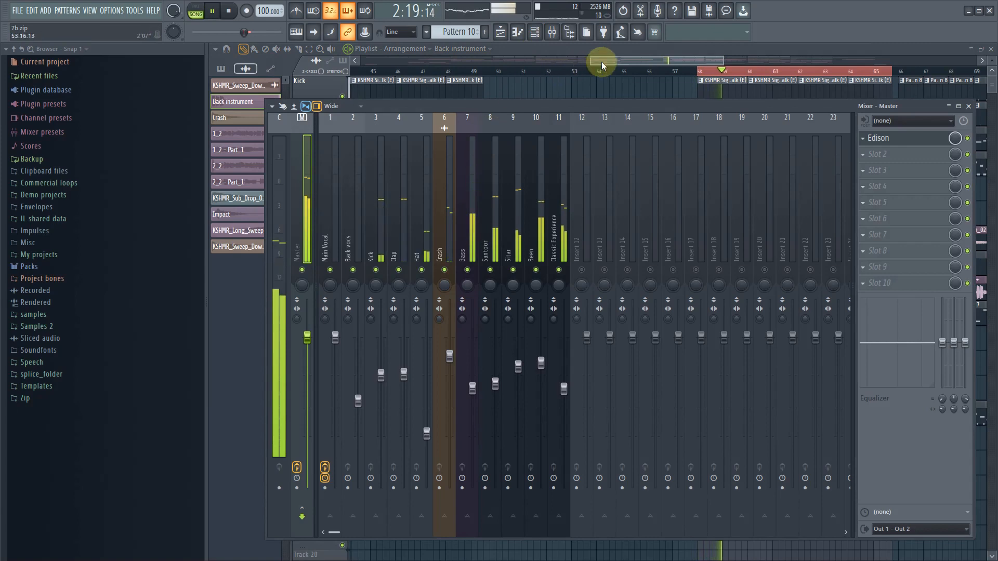
key(F9)
key(space)
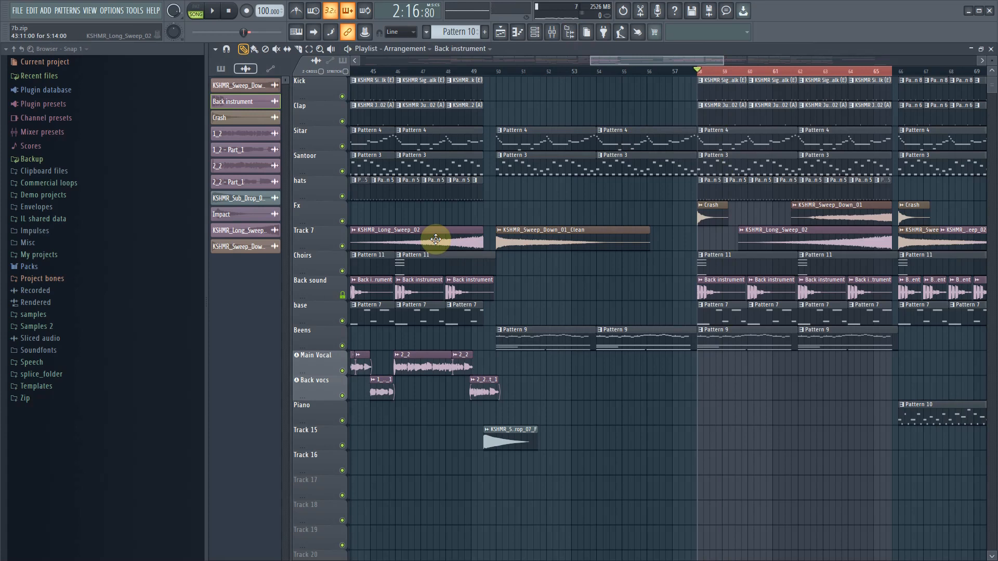
- Replay the section from about bar 62 and lower the KSHMR_Sweep_Down_01 channel's volume slightly after checking KSHMR_Long_Sweep_02
key(space)
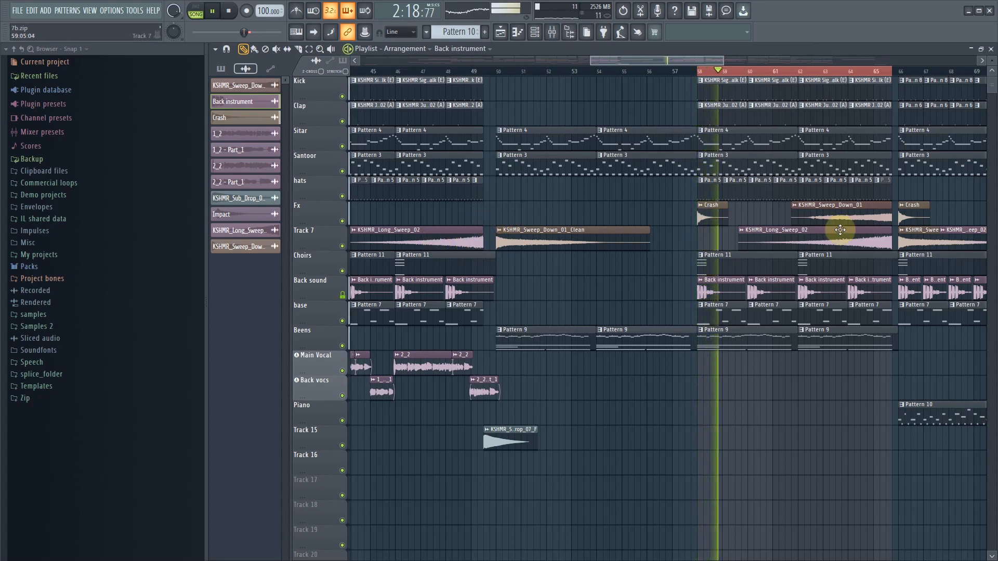
click(809, 71)
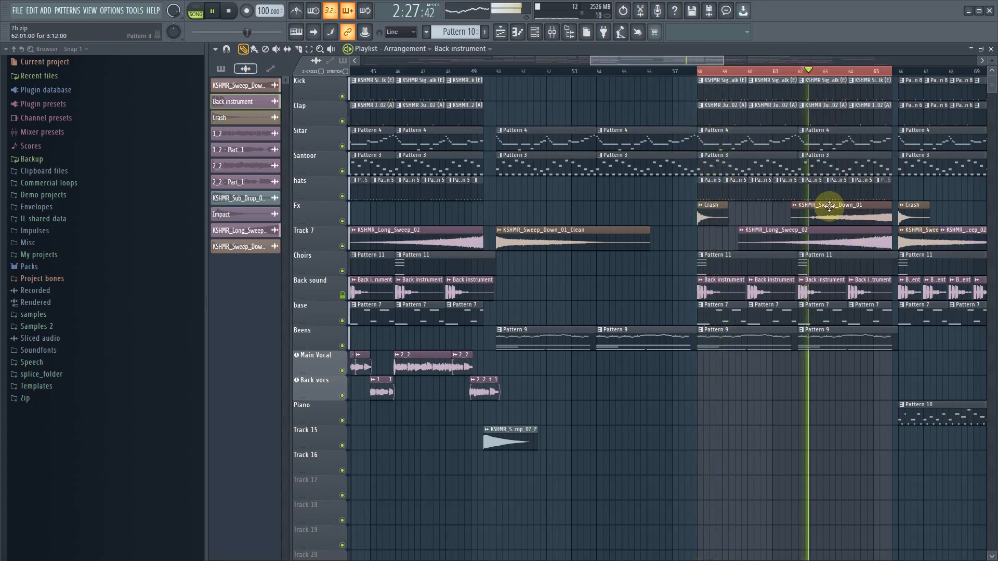
double_click(843, 232)
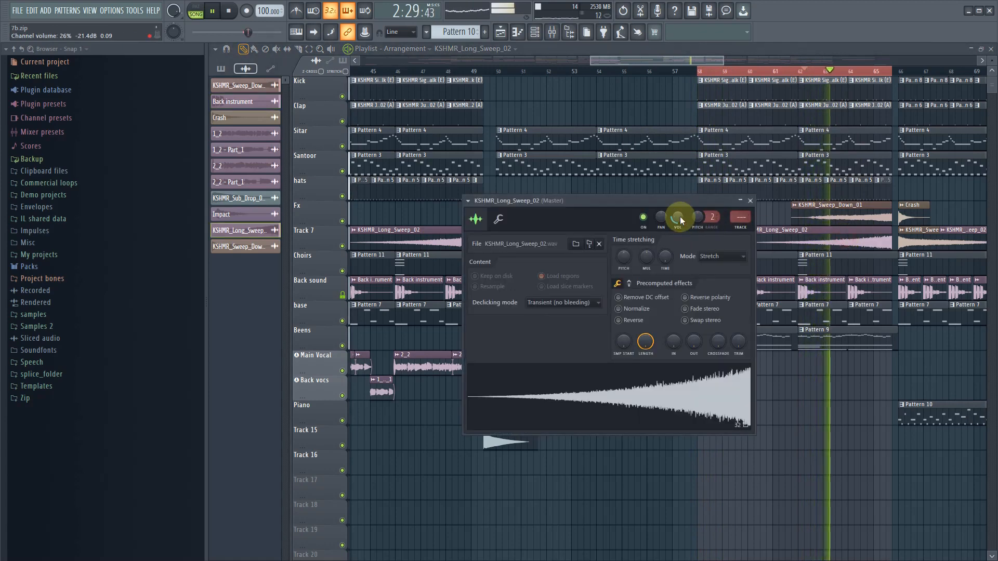
double_click(875, 217)
drag(726, 167, 726, 179)
key(space)
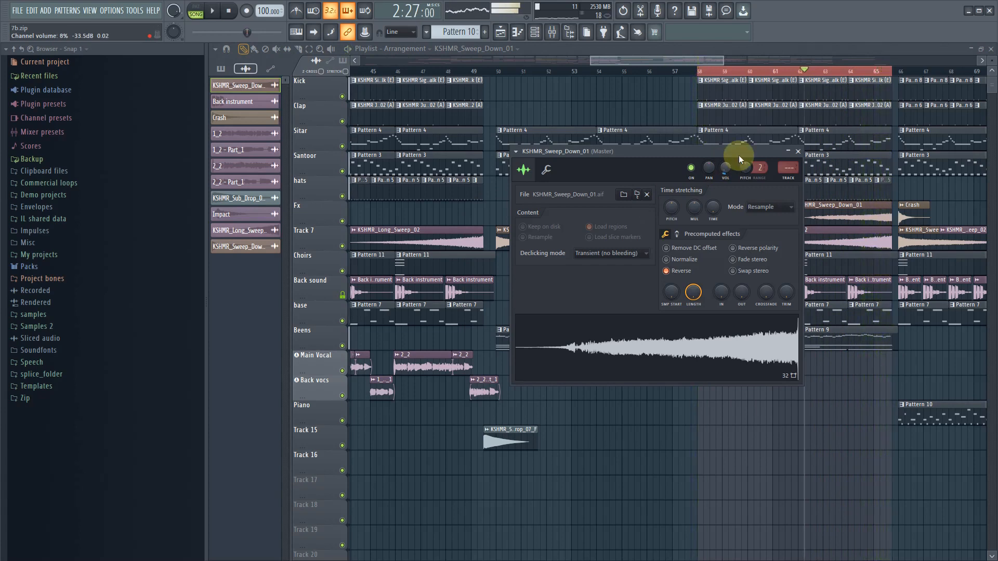
click(798, 152)
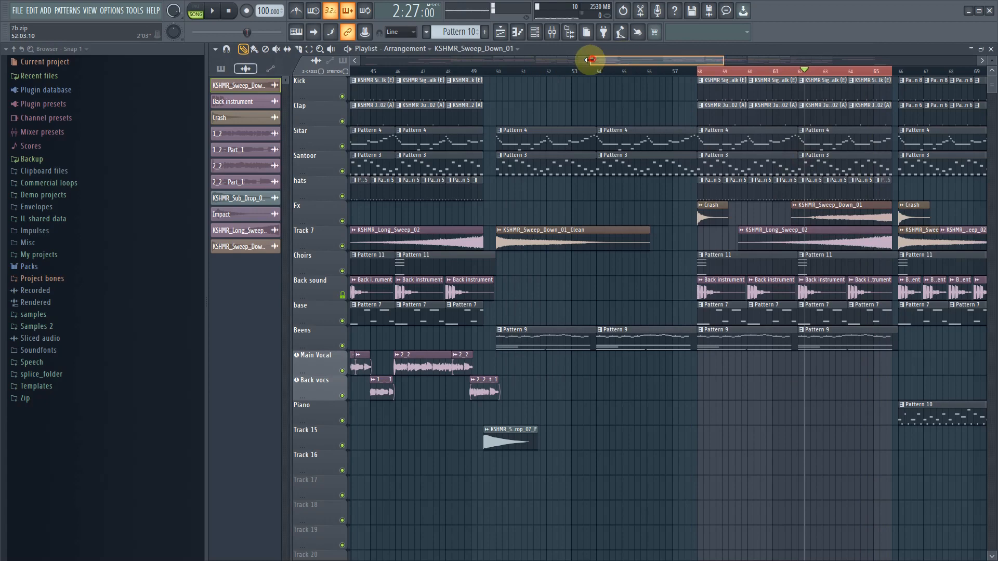
- Set the playhead to bar 42 and mute the Back vocs mixer track
drag(590, 60, 455, 60)
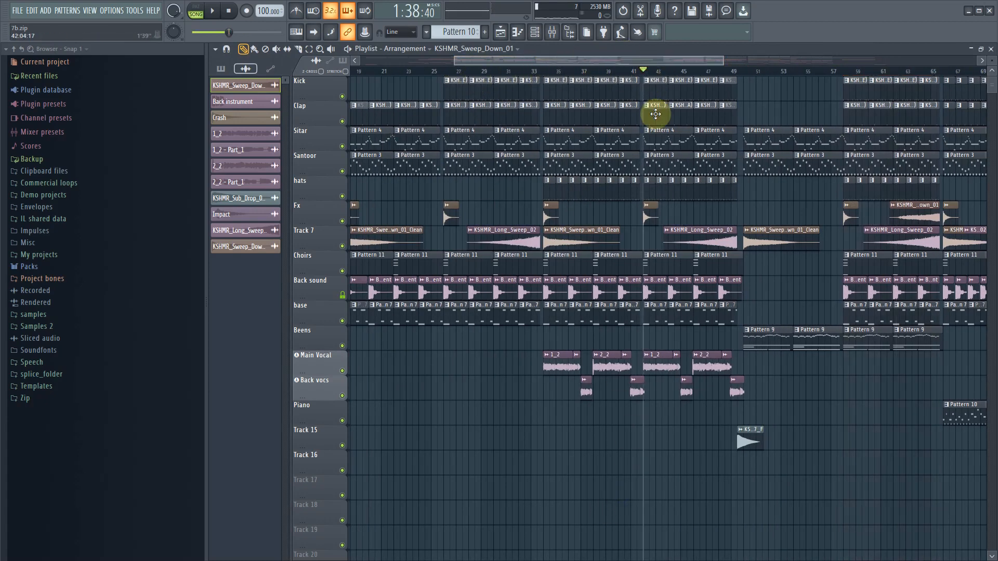
scroll(836, 481, up, 3)
scroll(504, 507, up, 2)
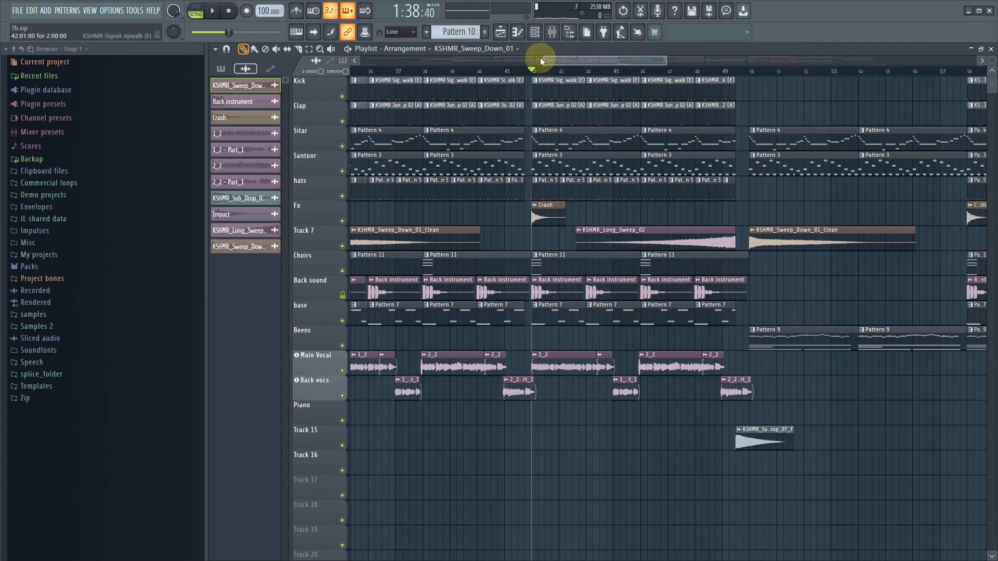
click(553, 34)
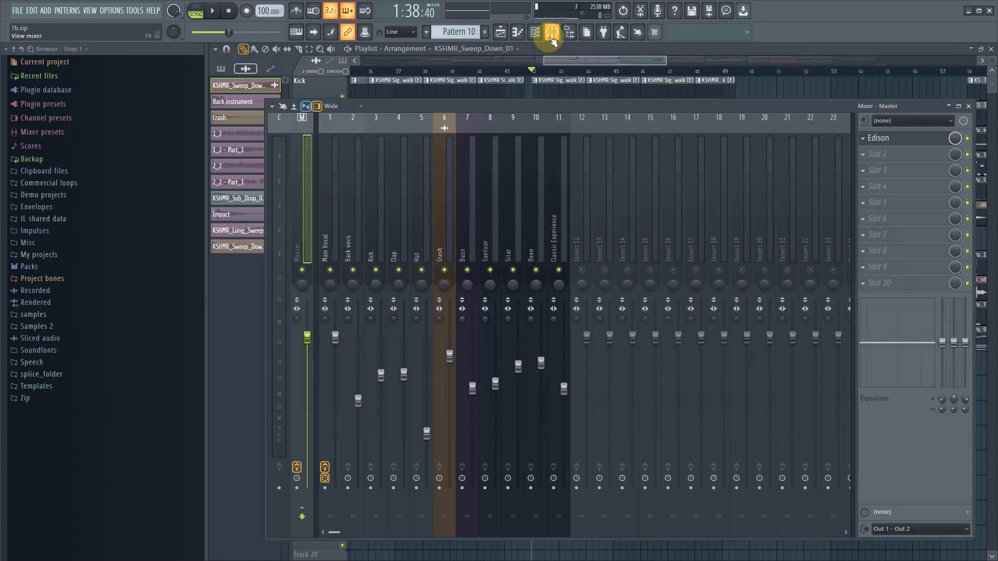
click(336, 231)
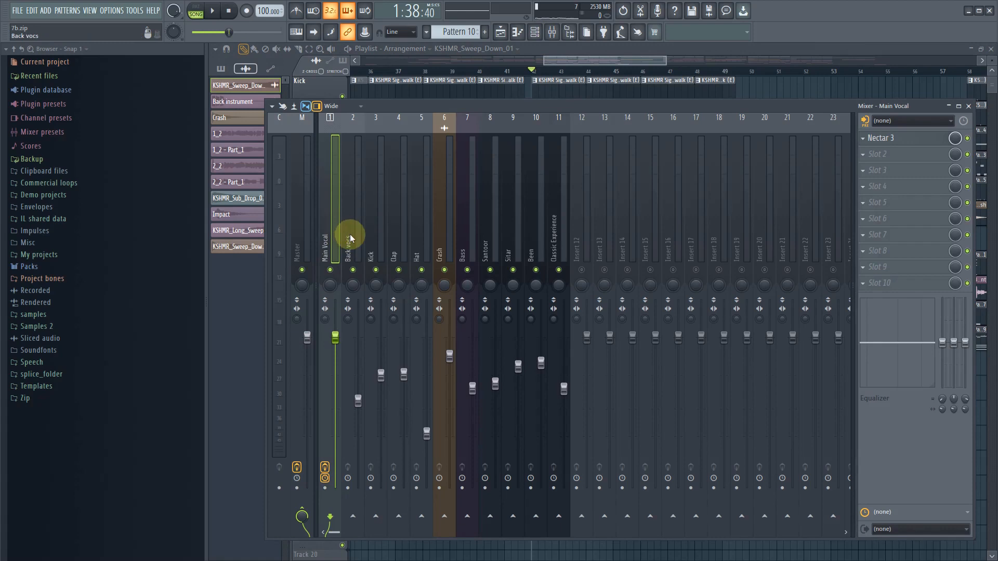
click(350, 234)
click(374, 234)
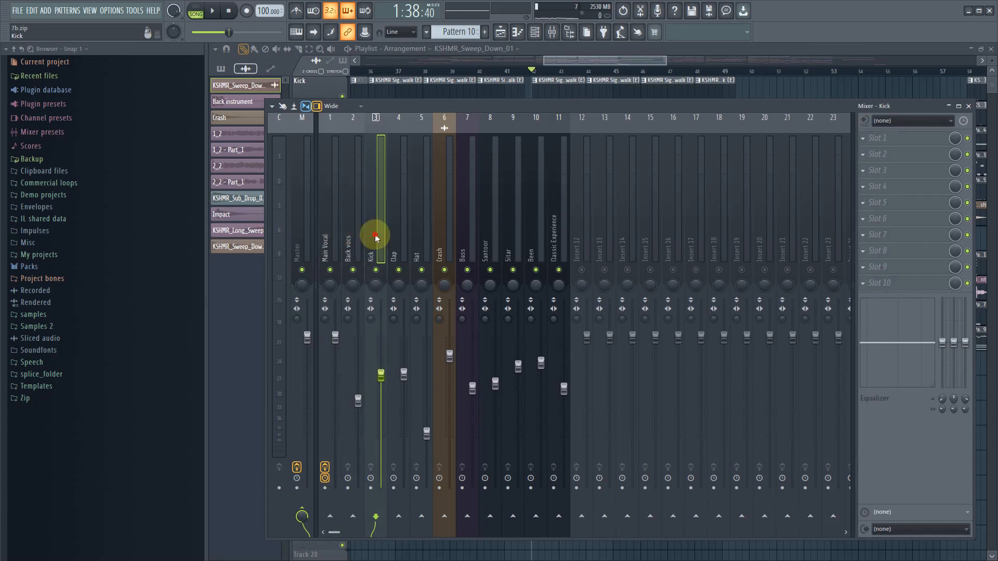
right_click(375, 270)
right_click(374, 269)
right_click(399, 270)
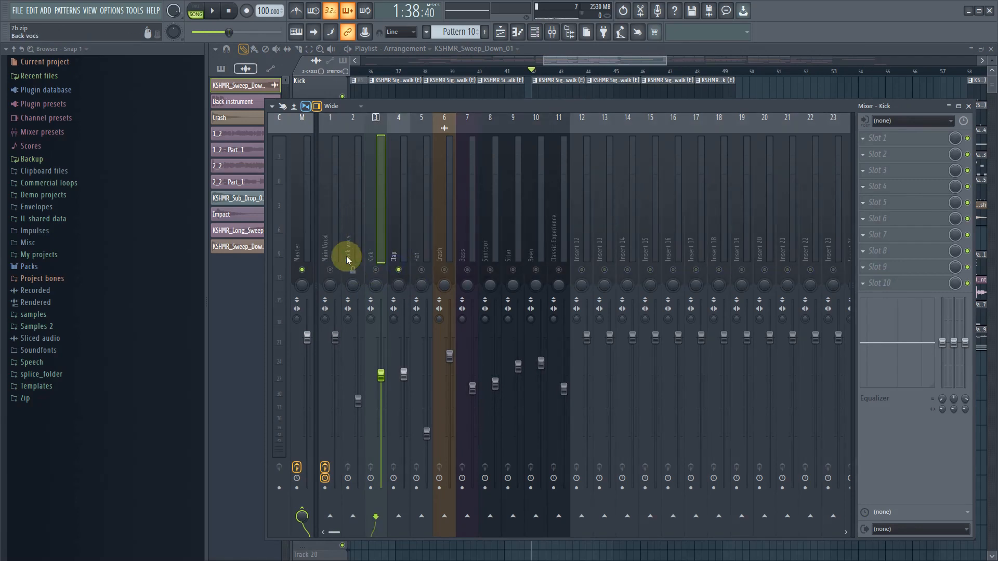
click(355, 219)
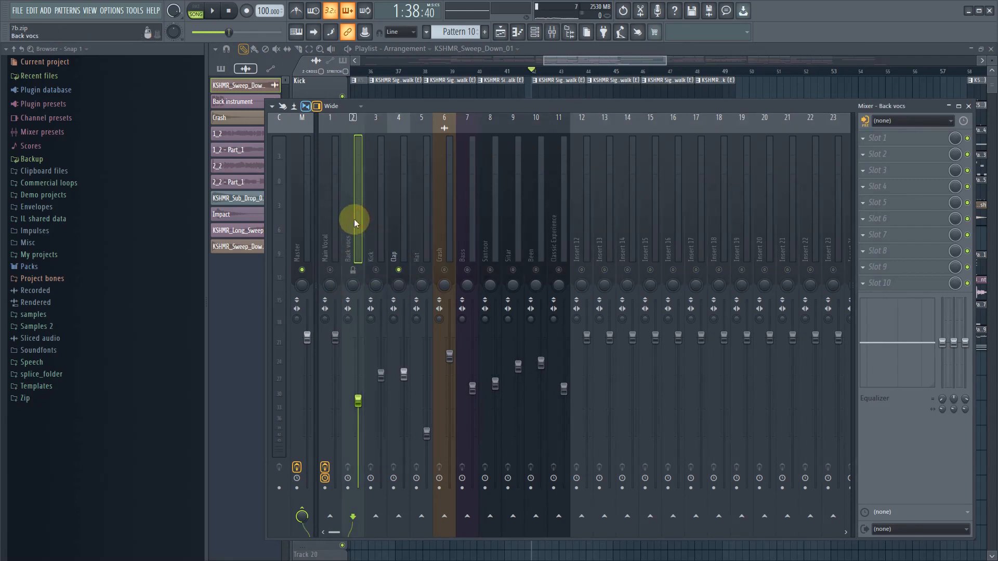
right_click(398, 270)
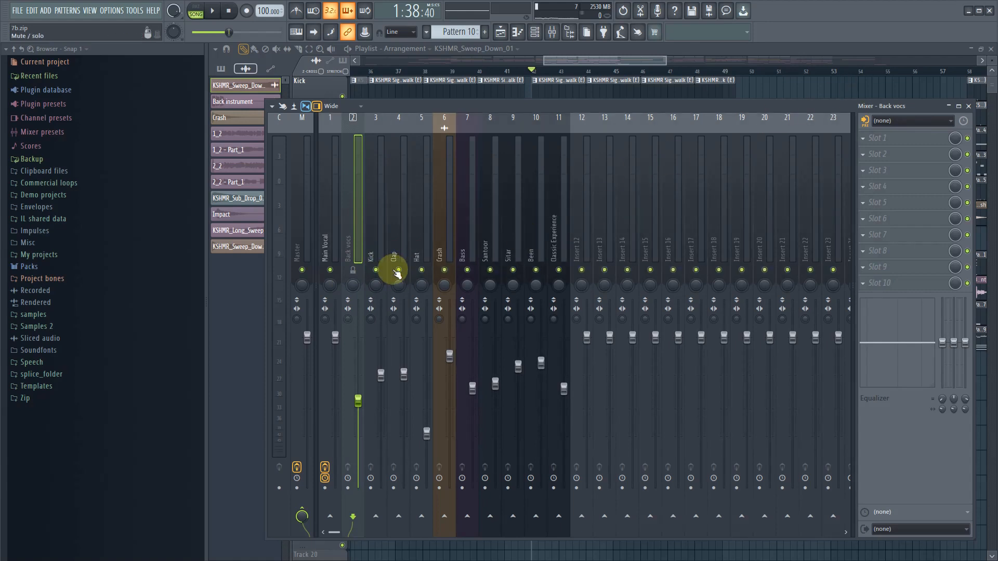
- Move the empty Insert 12 mixer track to position 7, between Crash and Bass
click(379, 240)
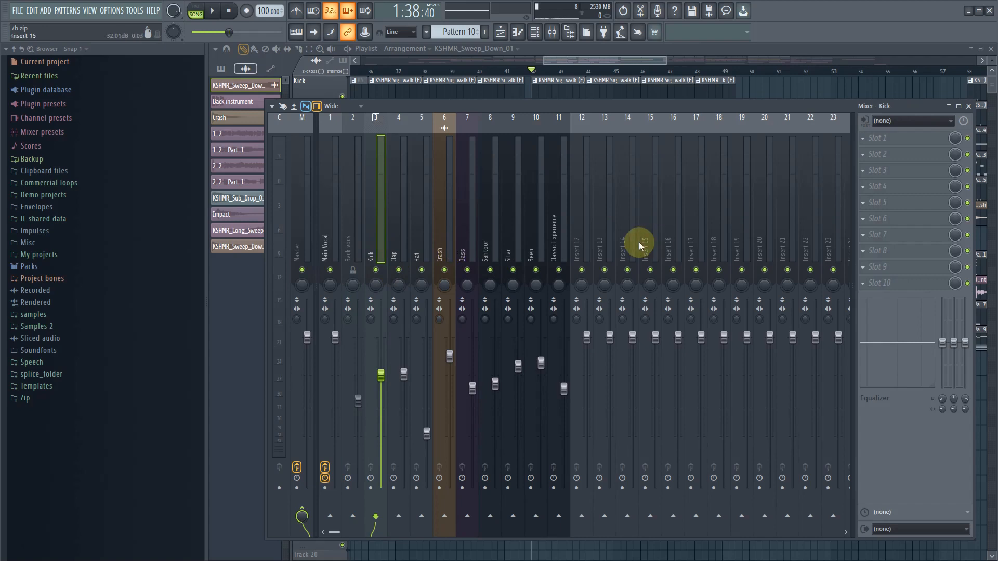
click(588, 249)
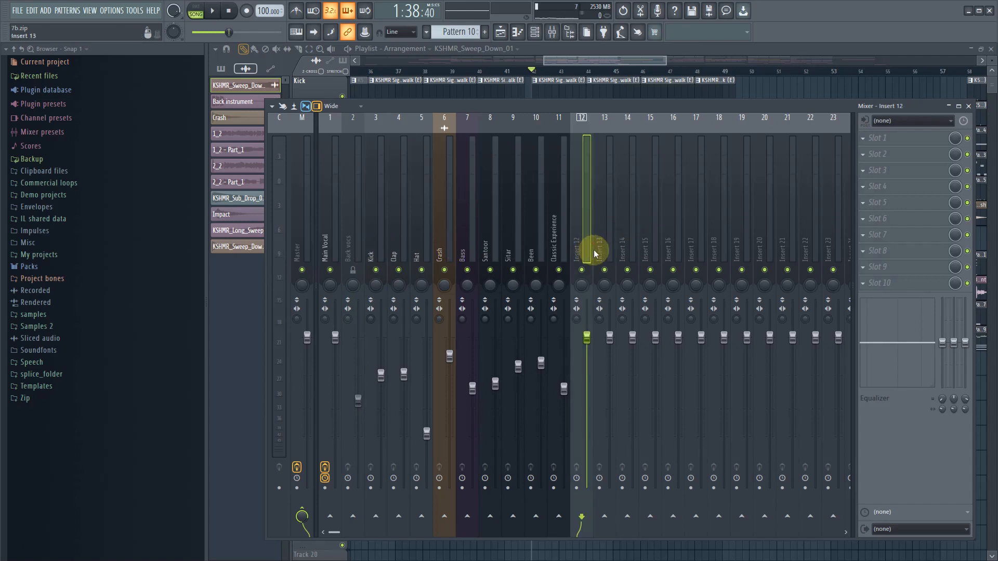
key(alt+Left)
key(alt+Left)
key(alt+Left)
key(alt+Left)
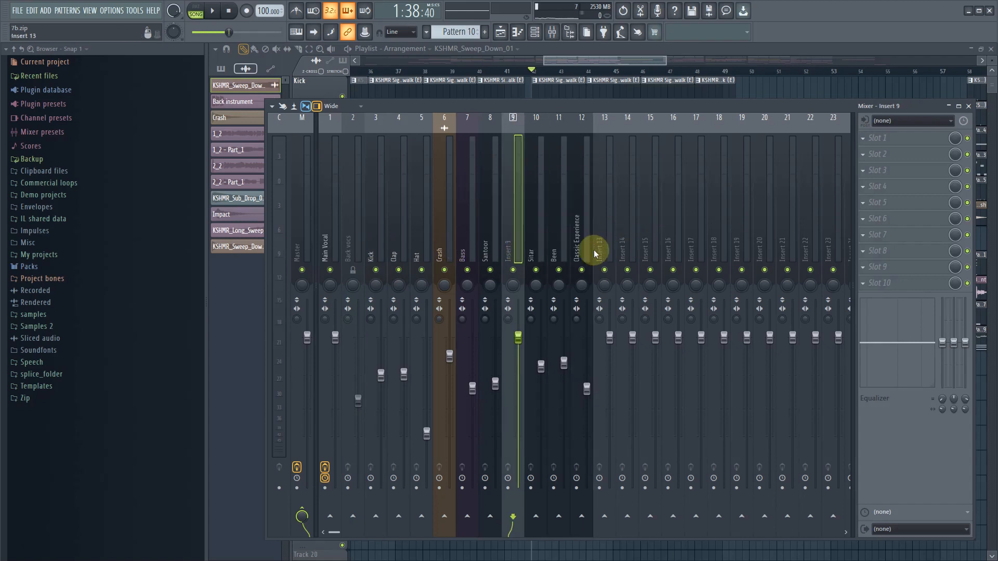
key(alt+Left)
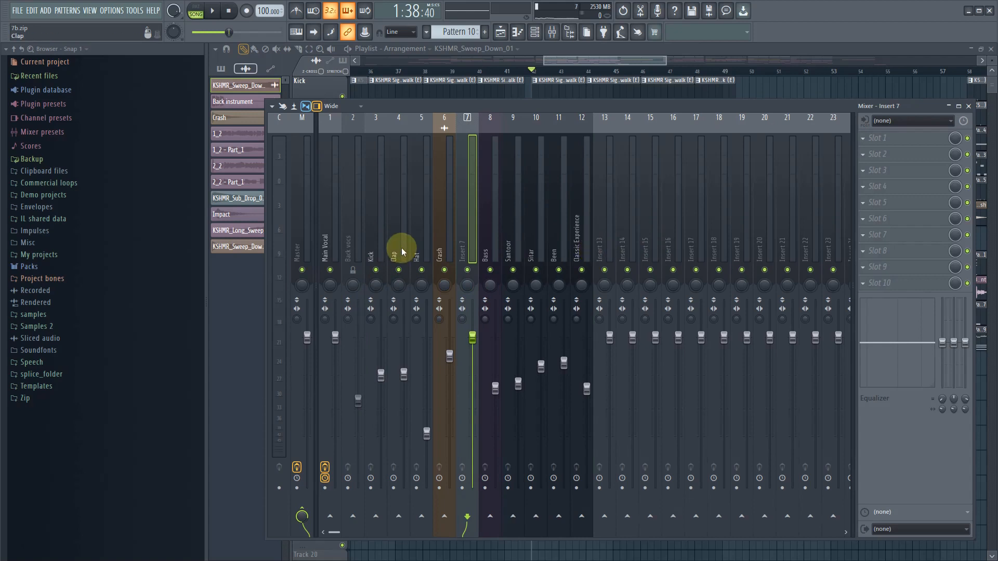
- Route the Kick, Clap, Hat and Crash mixer tracks to Insert 7 only
click(377, 237)
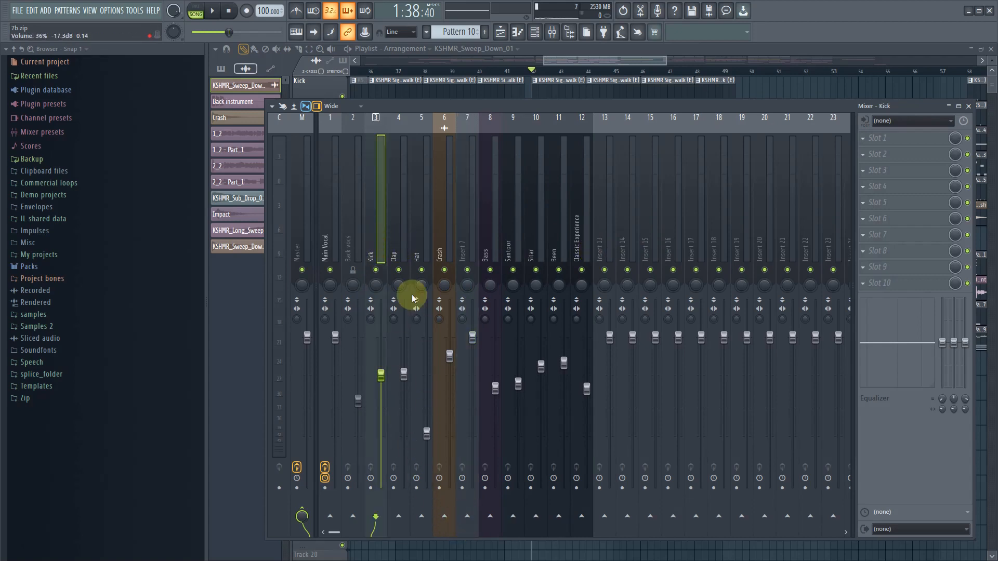
drag(397, 250, 457, 531)
right_click(468, 518)
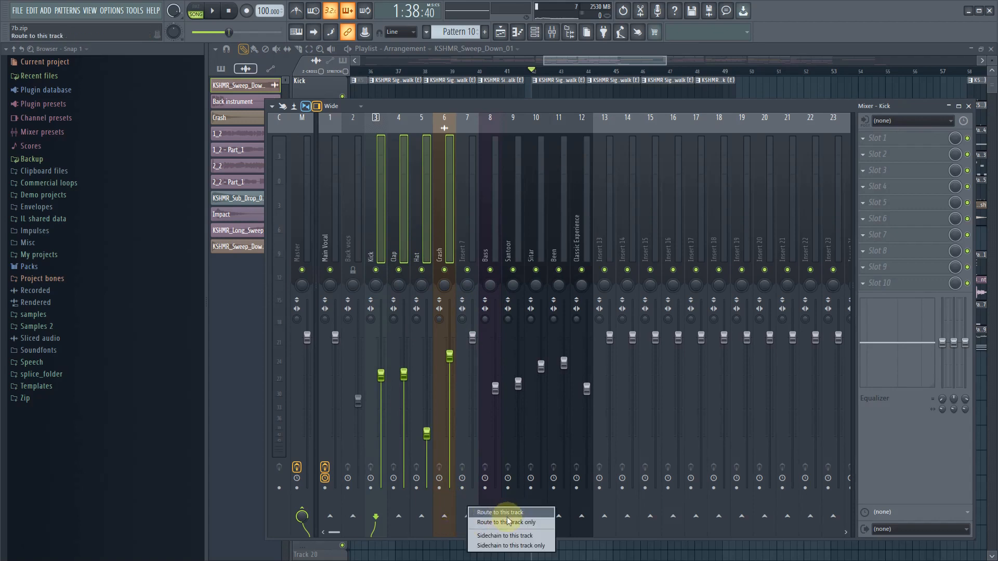
click(509, 523)
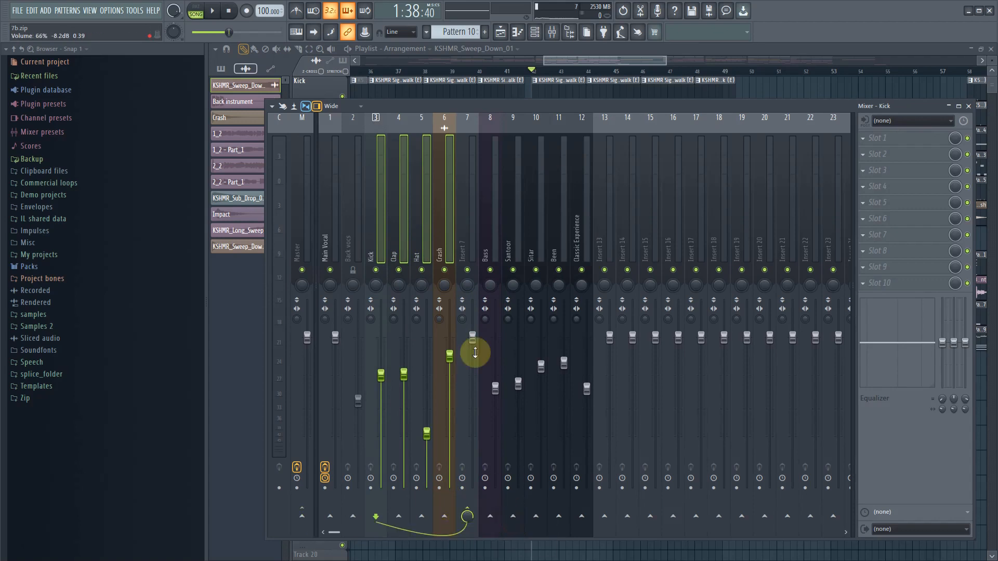
click(468, 226)
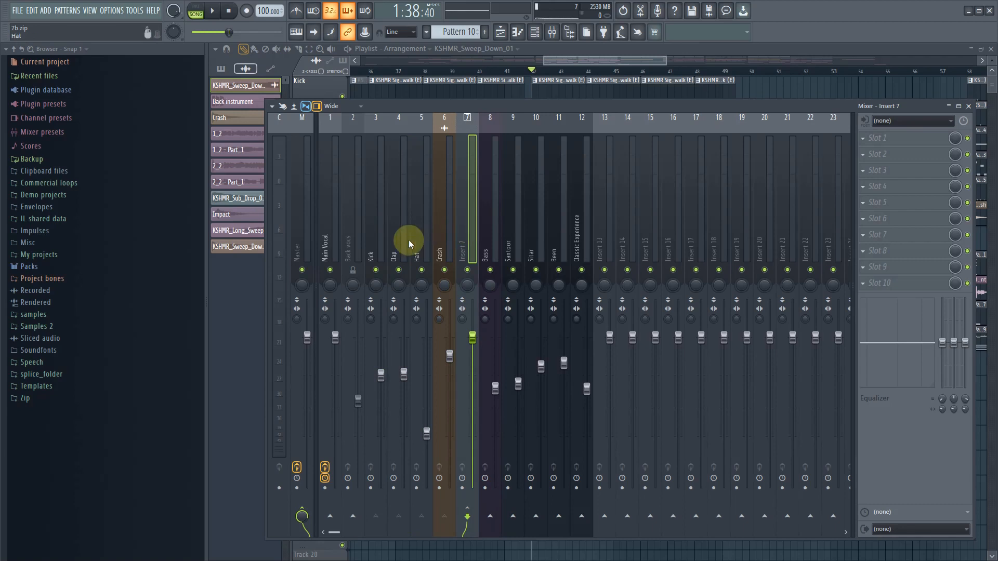
- Add Fruity Limiter to slot 1 of the Kick mixer track, play the song briefly, and pause the limiter's display
click(380, 237)
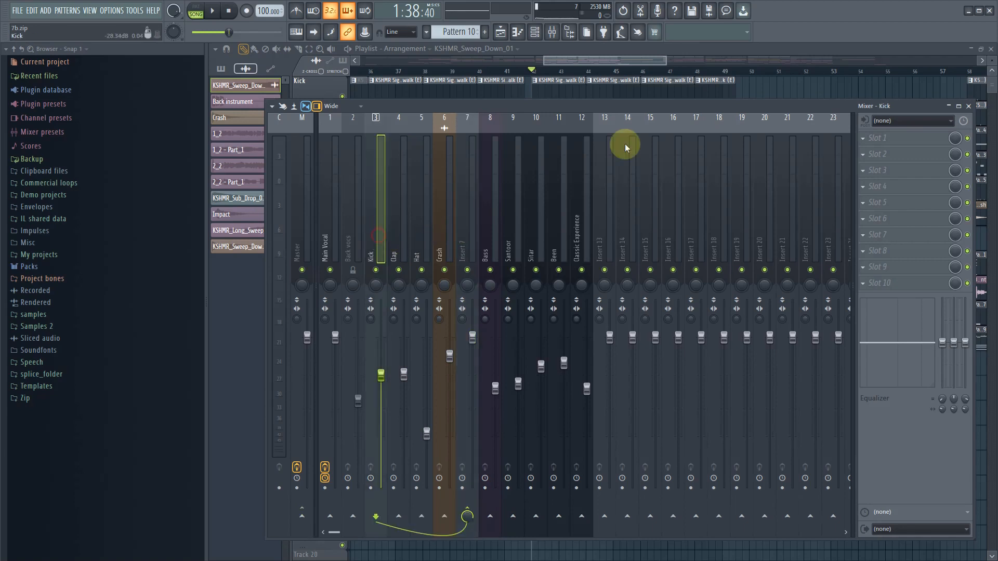
click(864, 137)
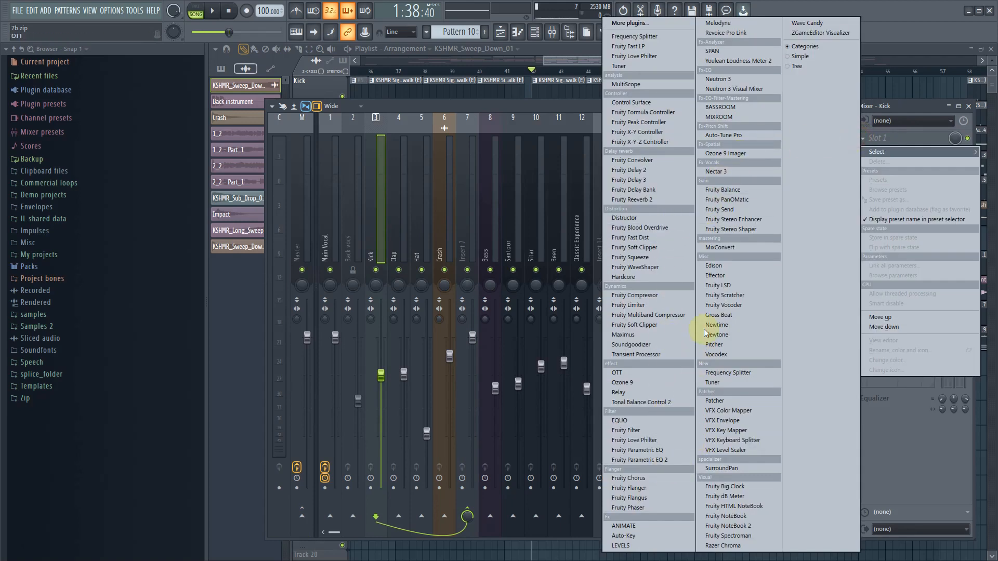
click(659, 305)
drag(394, 99, 566, 276)
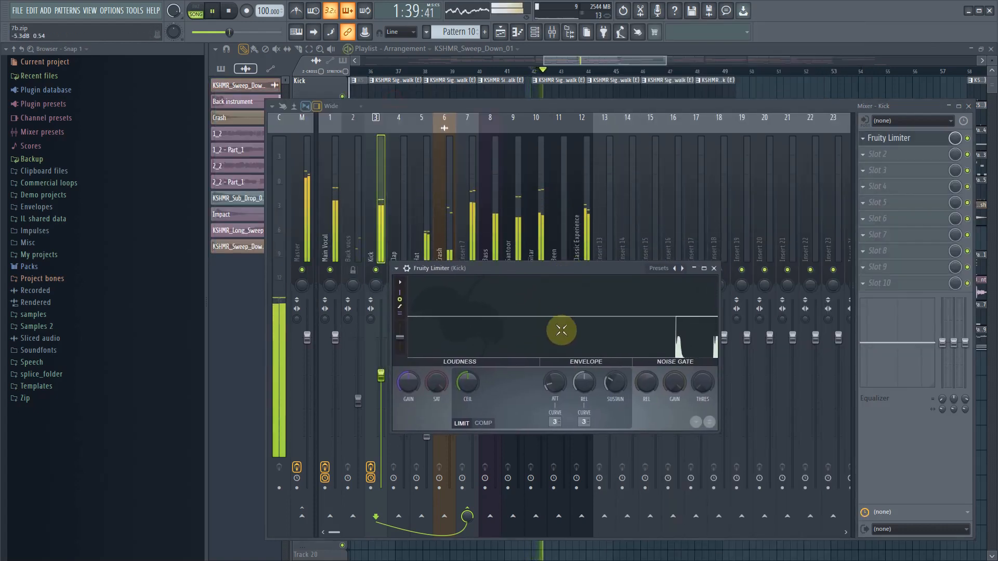
key(space)
click(628, 331)
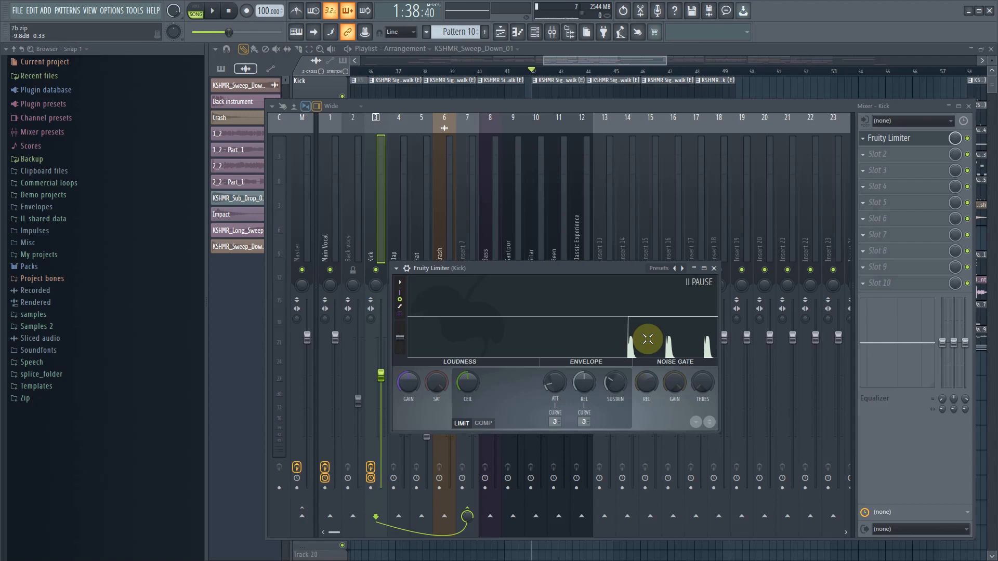
- Delete the Fruity Limiter from slot 1 of the Kick mixer track
click(865, 141)
click(874, 163)
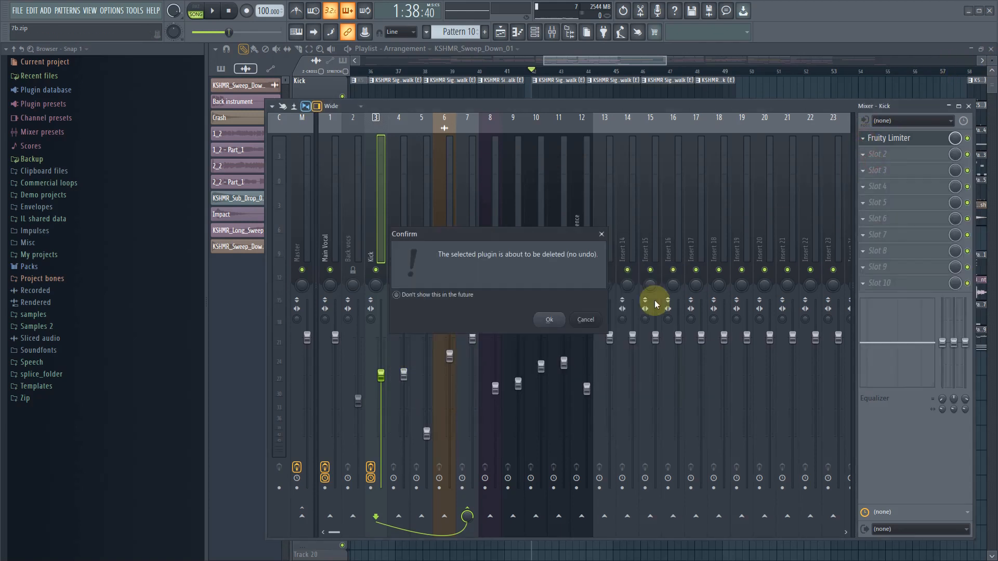
click(543, 324)
- Rename the Insert 7 mixer track as Beats
click(466, 243)
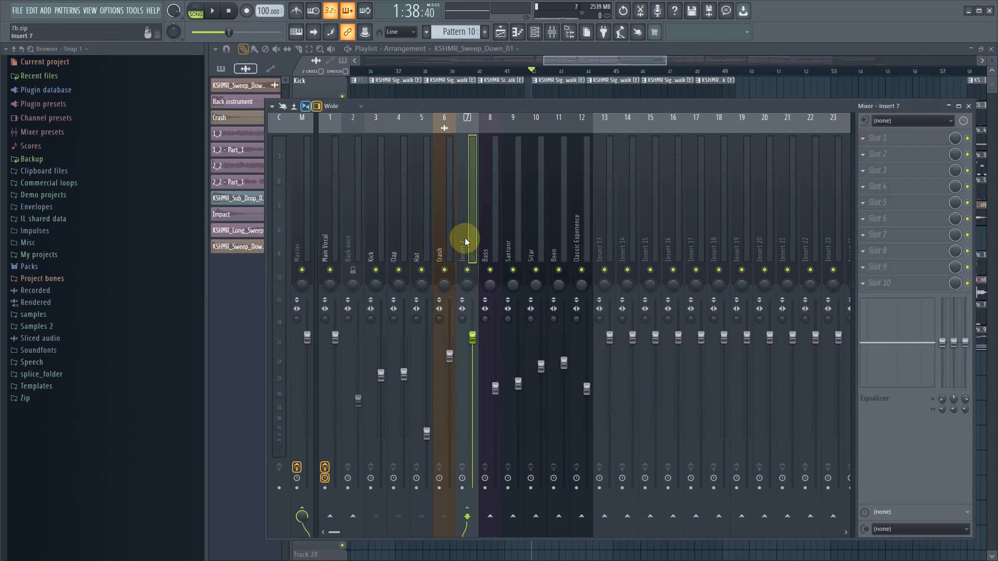
double_click(465, 242)
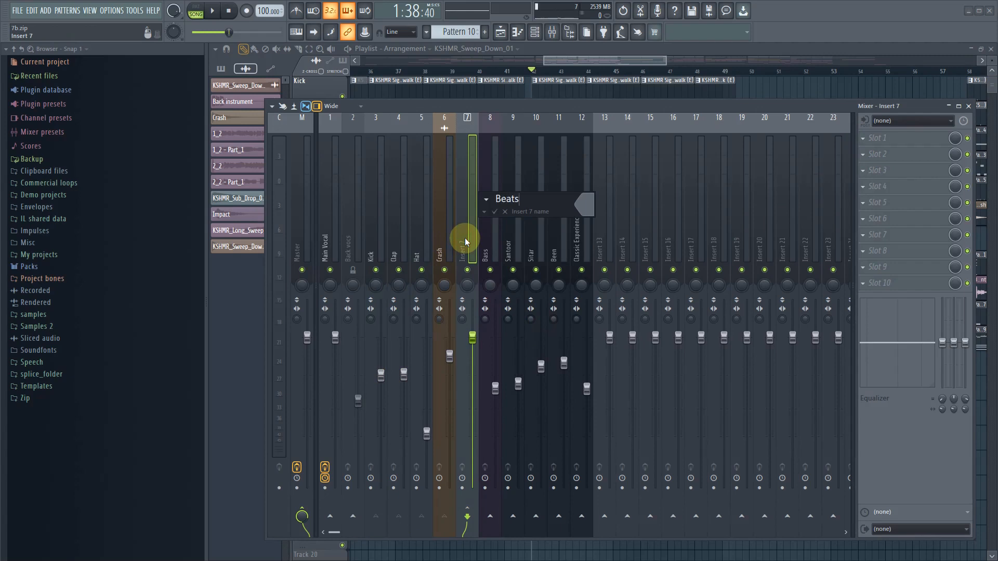
key(Return)
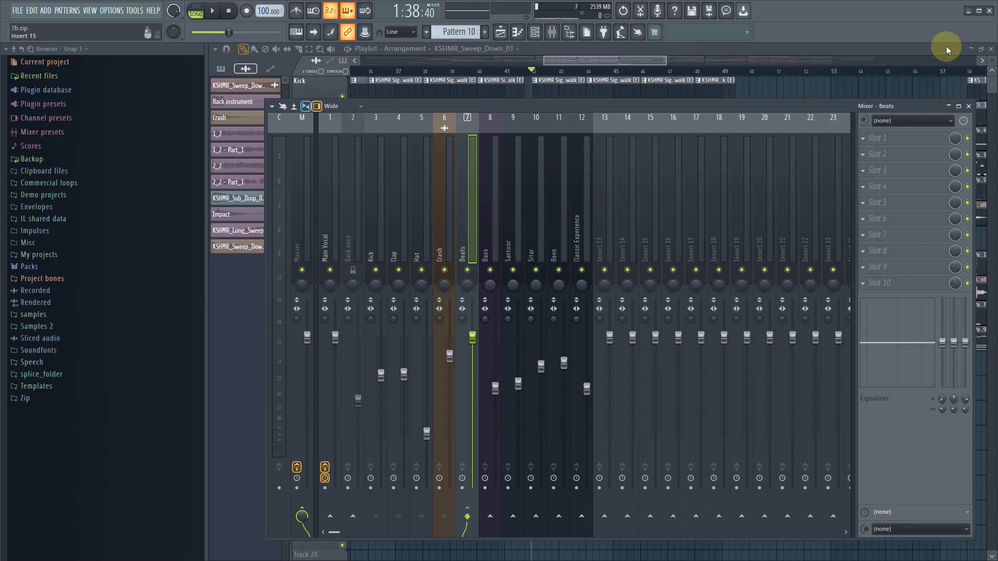
- Load Neutron 3 into slot 1 of the Beats track, then bring the mixer tracks back into view
click(877, 138)
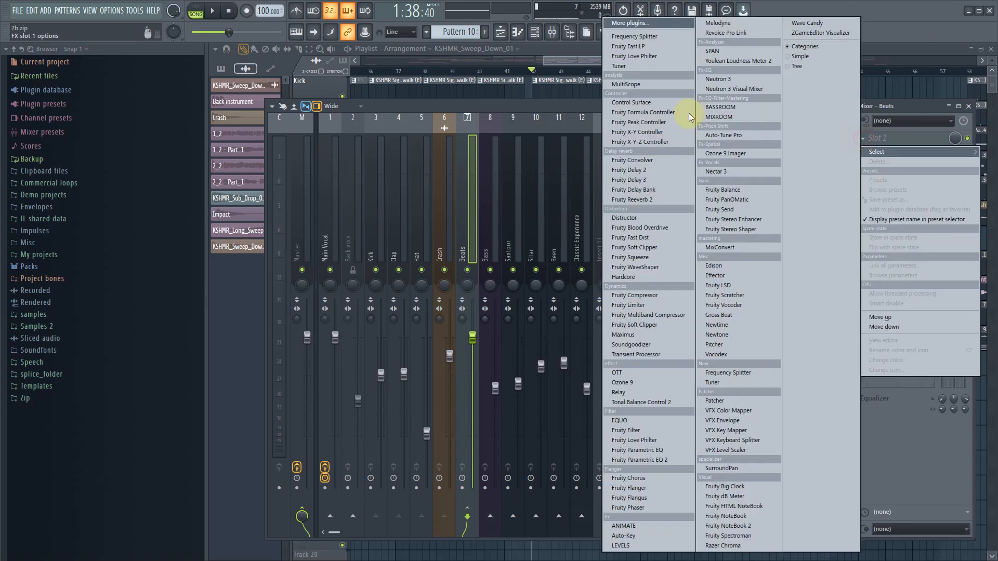
click(729, 82)
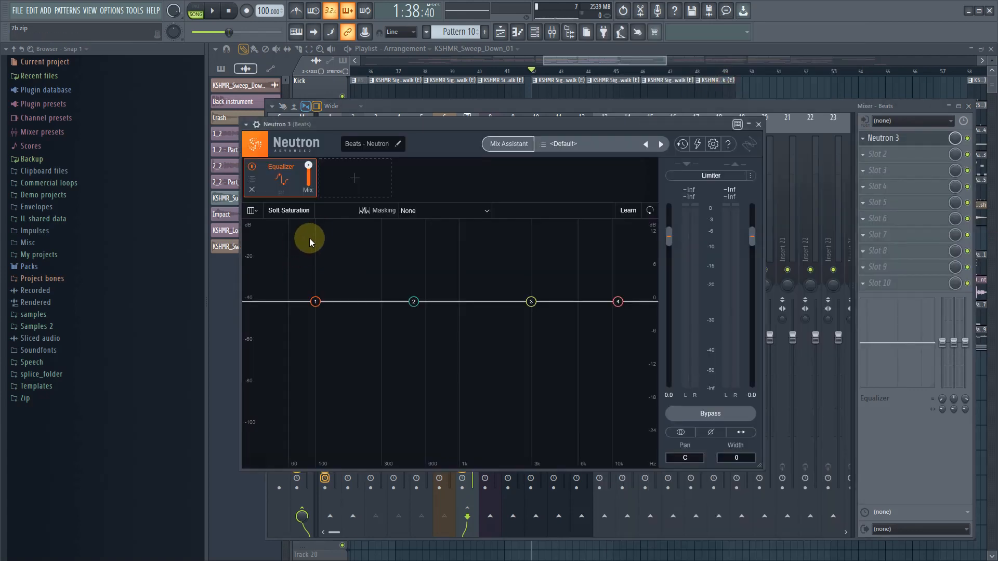
drag(386, 127, 503, 188)
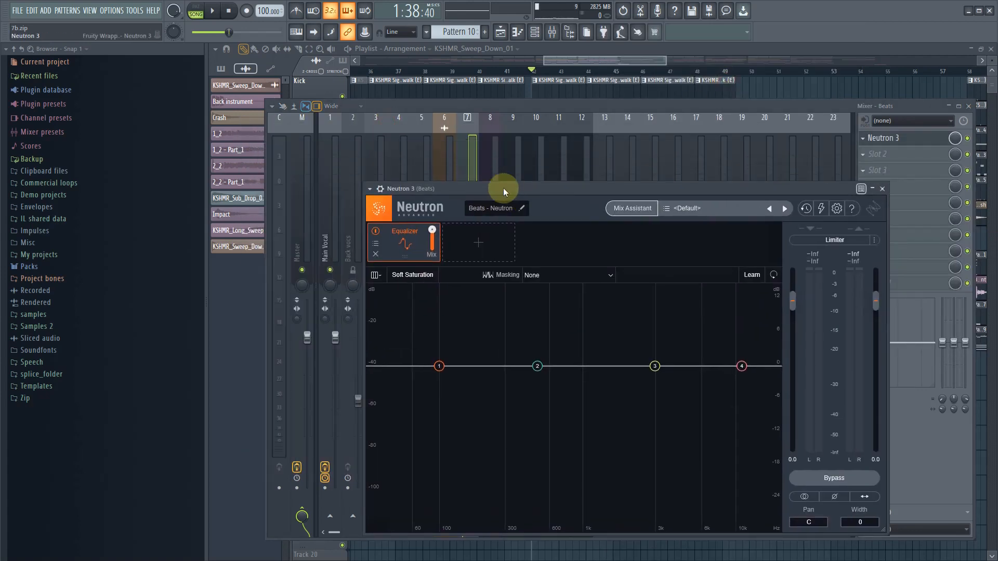
click(474, 175)
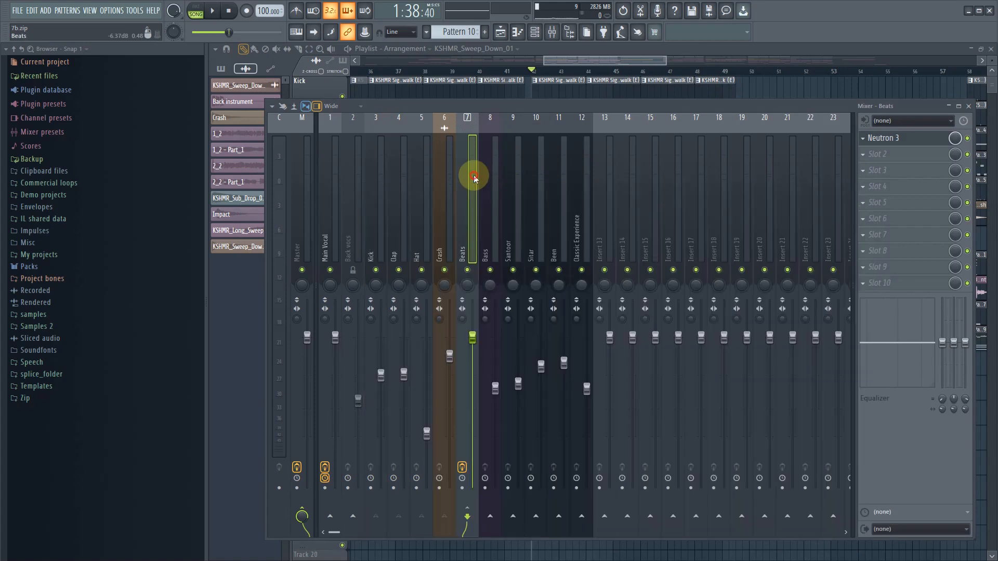
- Mute the Bass, Santoor, Sitar, Been, Classic Experience and Main Vocal mixer tracks
click(490, 270)
click(513, 270)
click(536, 270)
click(558, 270)
click(582, 270)
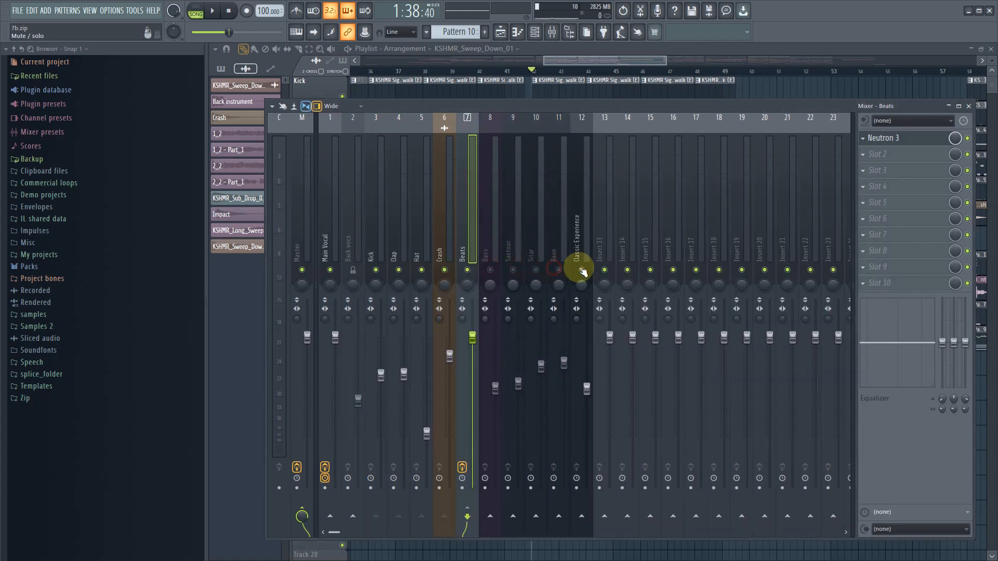
click(329, 271)
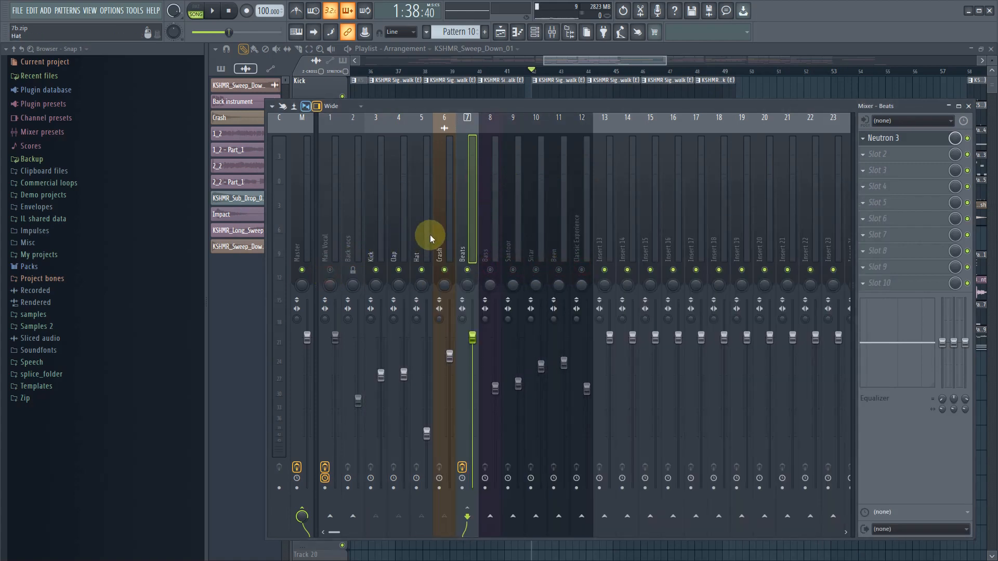
- Play the drums on their own and examine their frequency spectrum in the Beats track's Neutron 3 Equalizer
key(space)
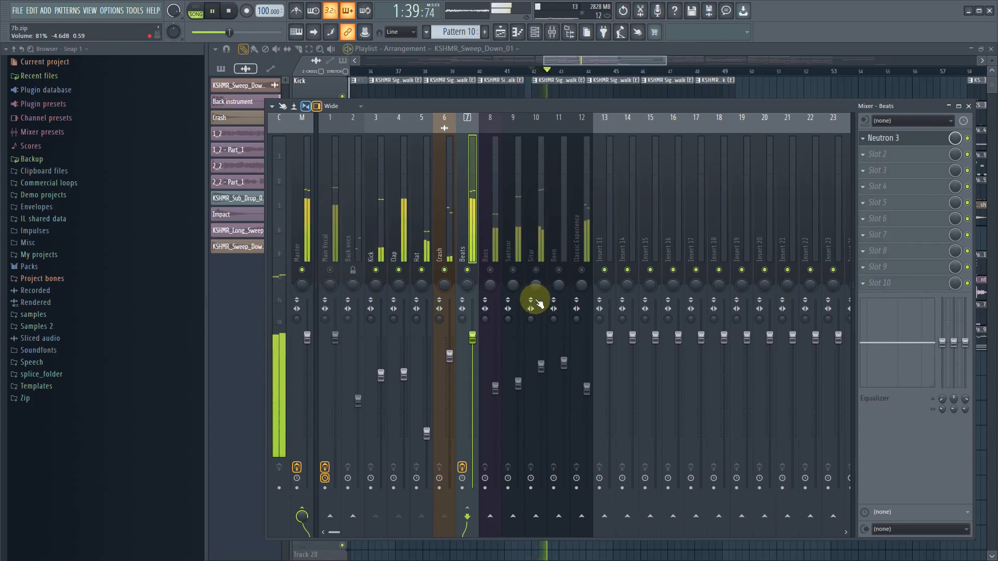
click(887, 138)
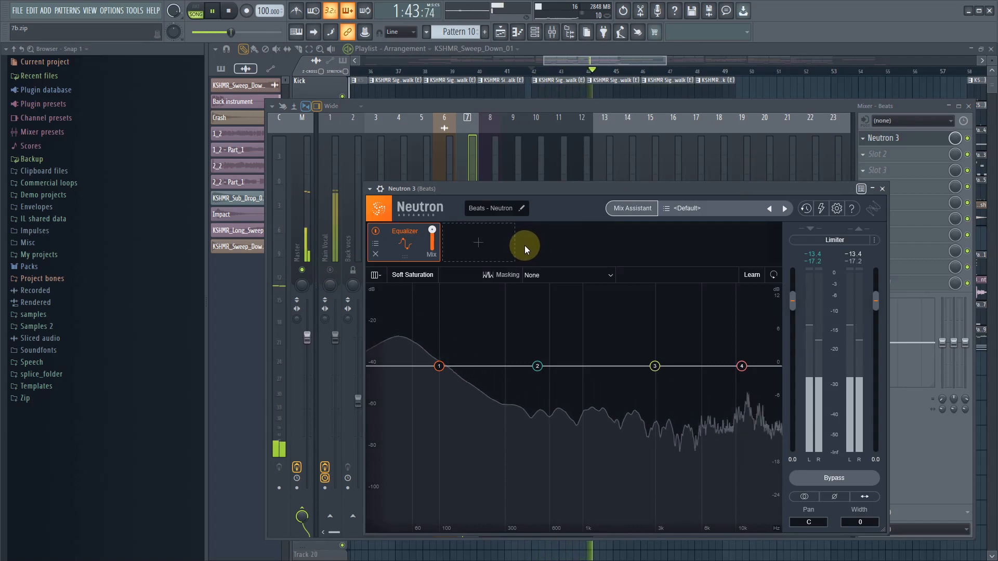
key(space)
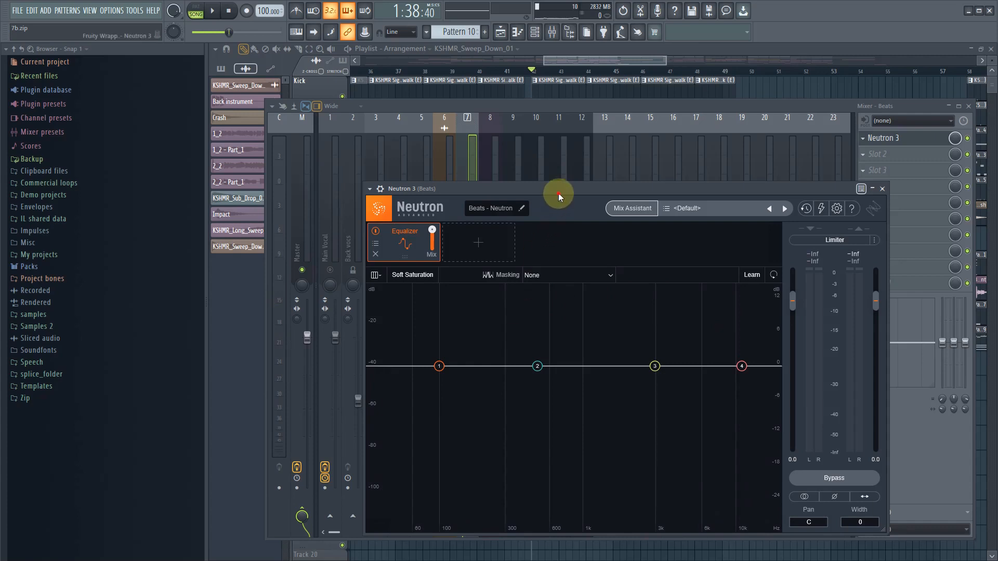
drag(559, 197, 549, 157)
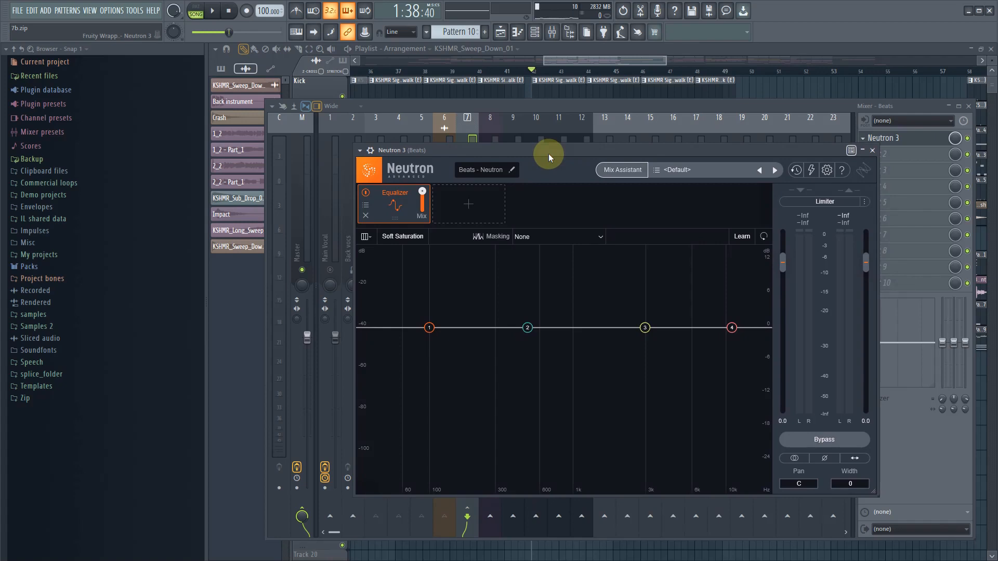
key(space)
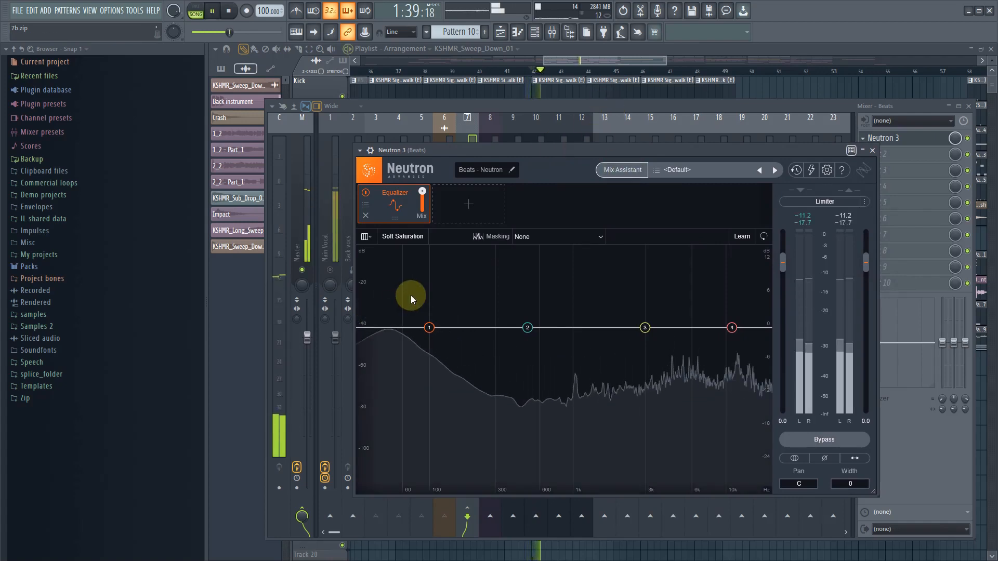
drag(411, 296, 526, 243)
key(space)
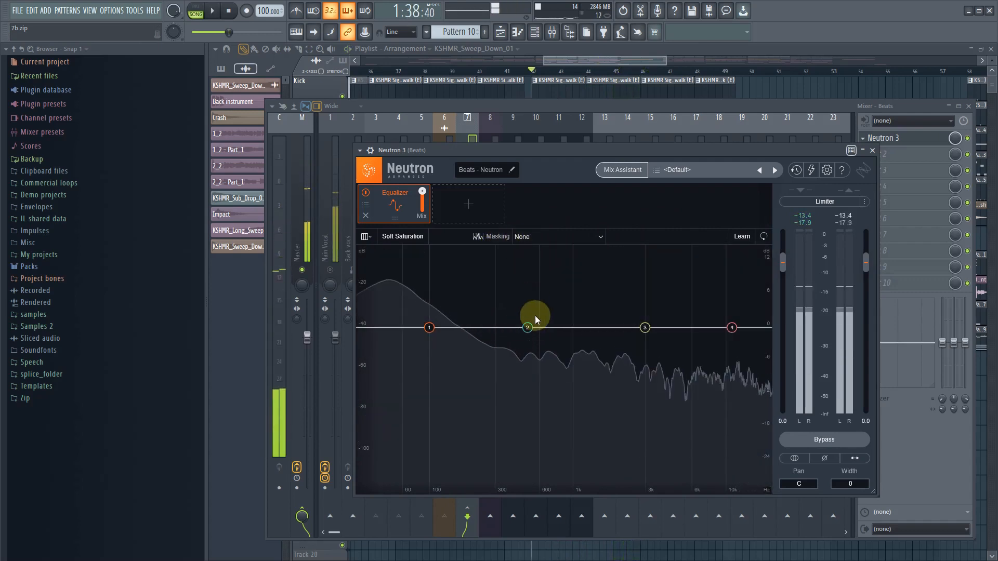
- Set the gain of Equalizer band 2 at 500 Hz to -2 dB
click(526, 328)
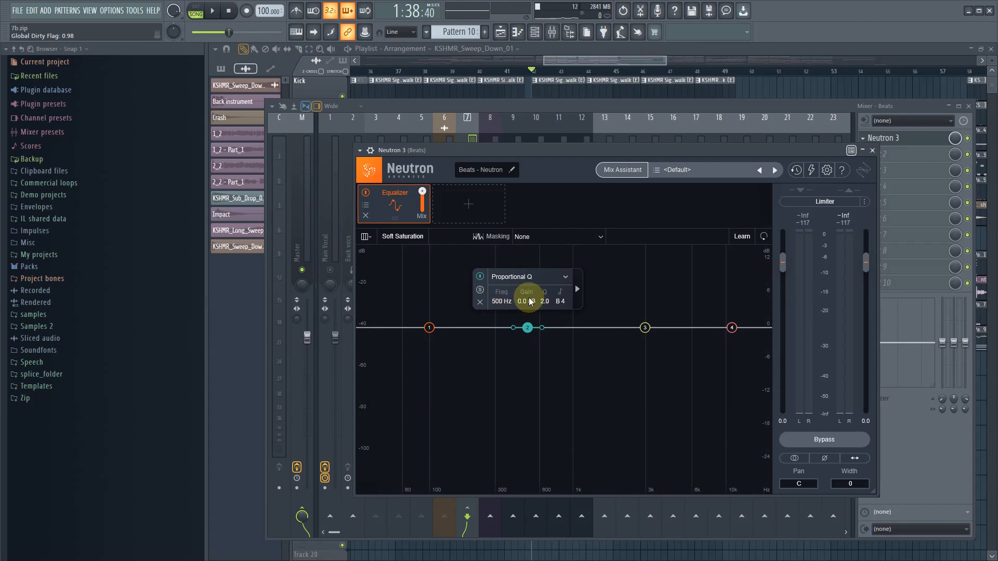
drag(530, 303, 531, 309)
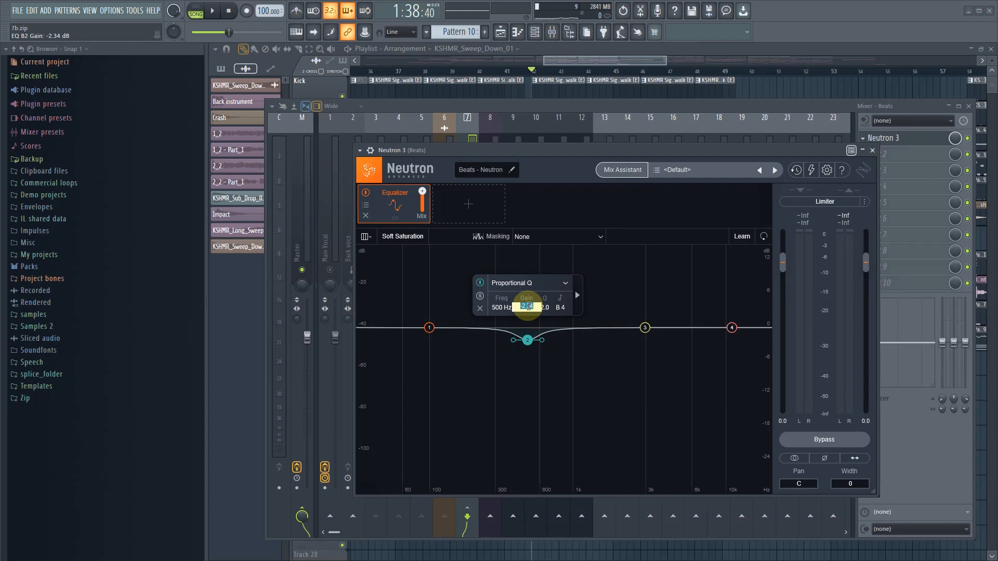
key(BackSpace)
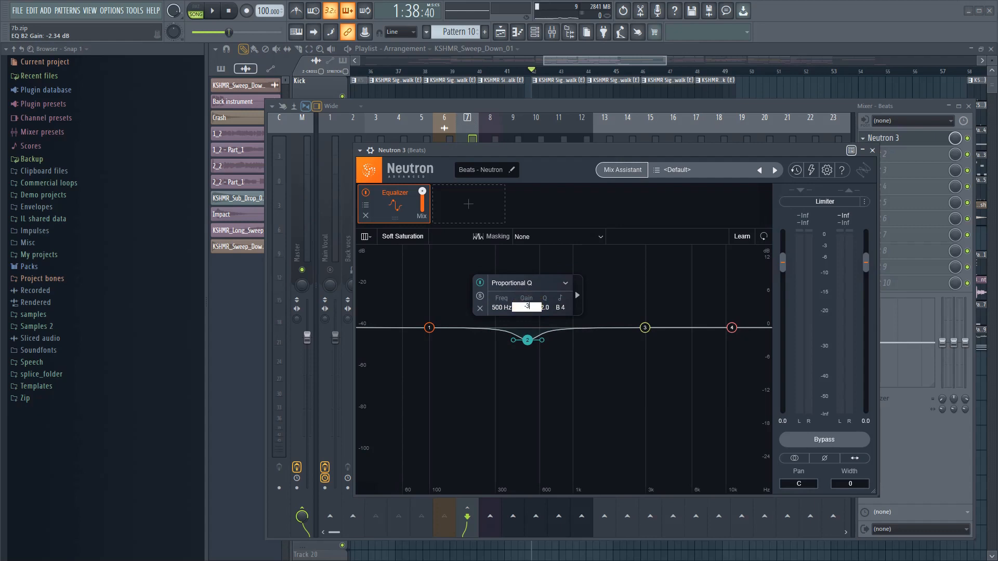
text(-2)
key(Return)
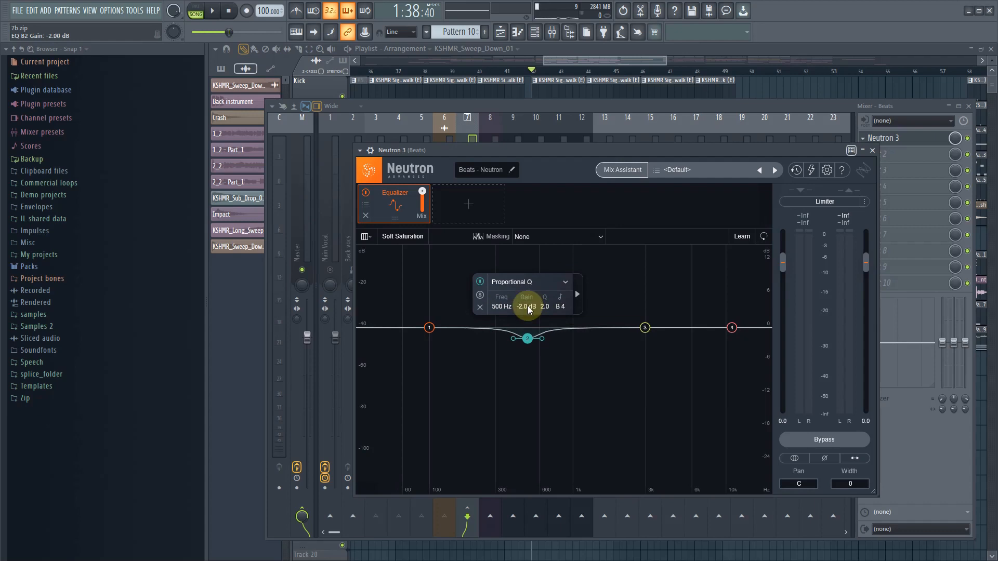
- Play the drums with the Equalizer module disabled and enabled to compare the sound of the 500 Hz cut
key(space)
key(space)
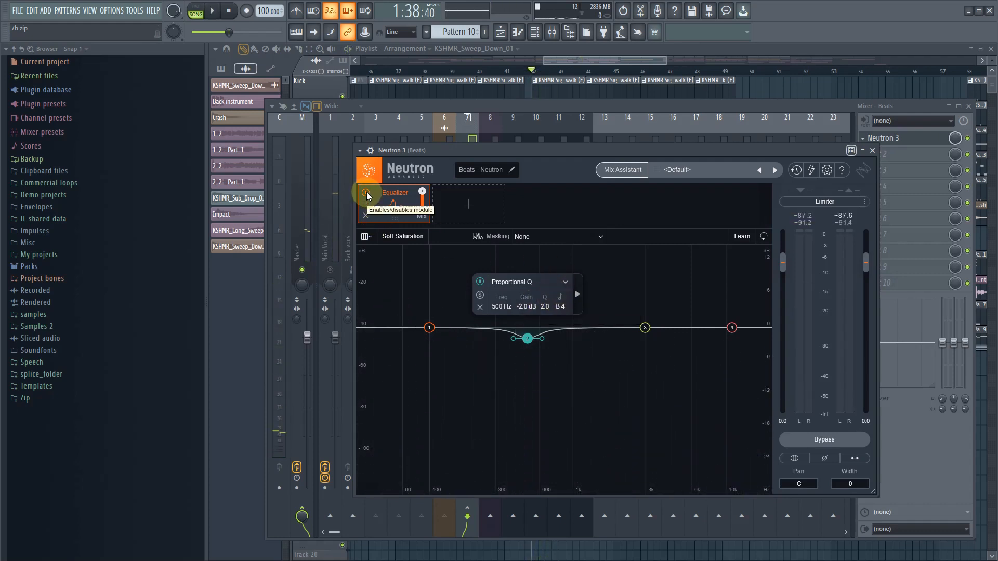
click(367, 194)
key(space)
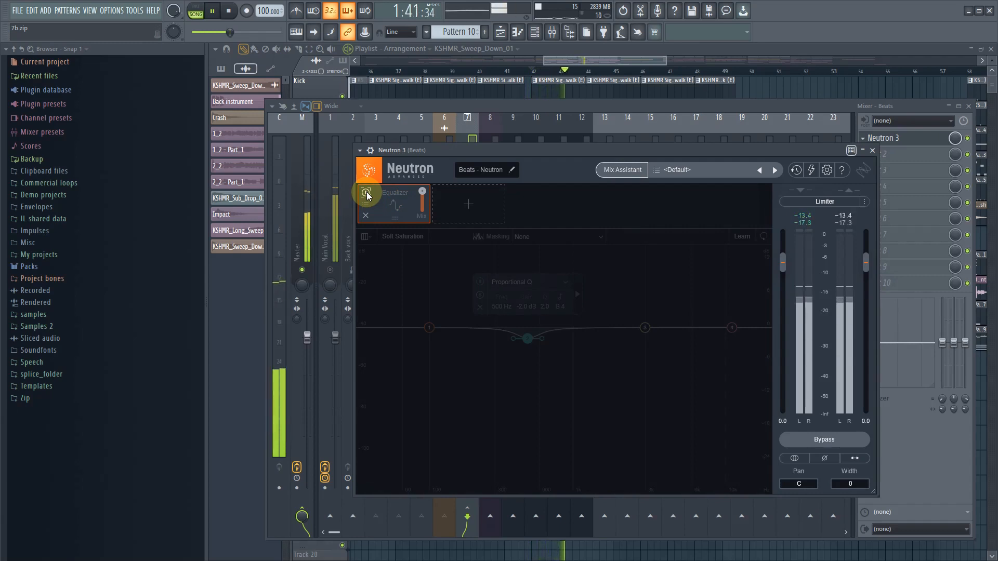
click(367, 194)
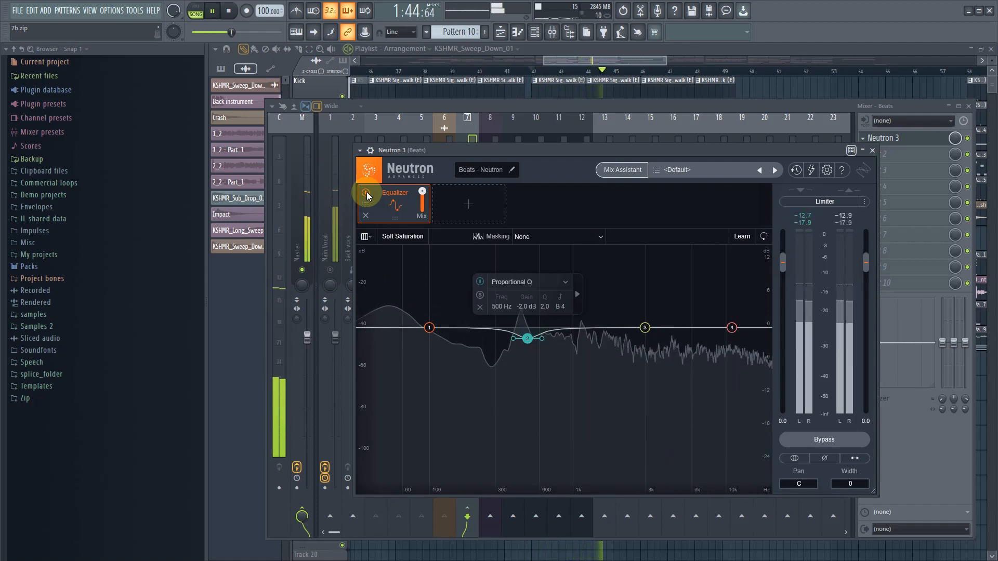
key(space)
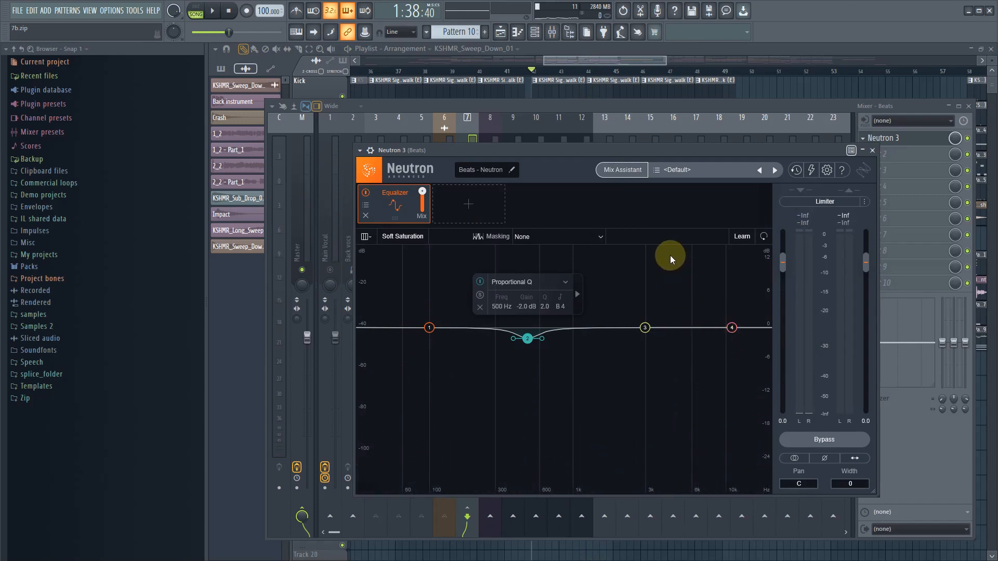
- Play the drums again and examine the high-frequency and low-mid regions of the Equalizer's spectrum
key(space)
alt+drag(670, 254, 642, 219)
alt+drag(646, 255, 595, 242)
alt+drag(734, 251, 671, 247)
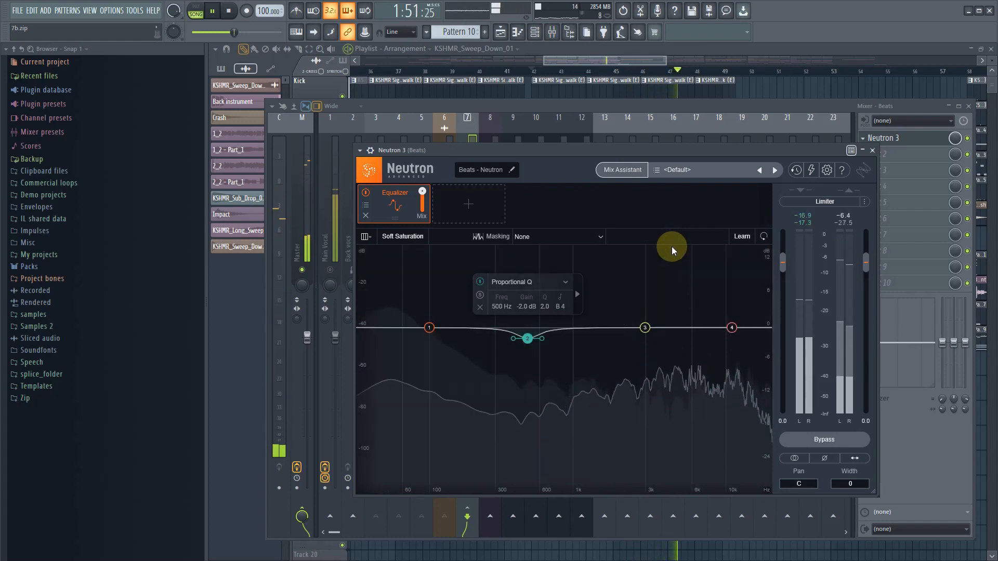
key(space)
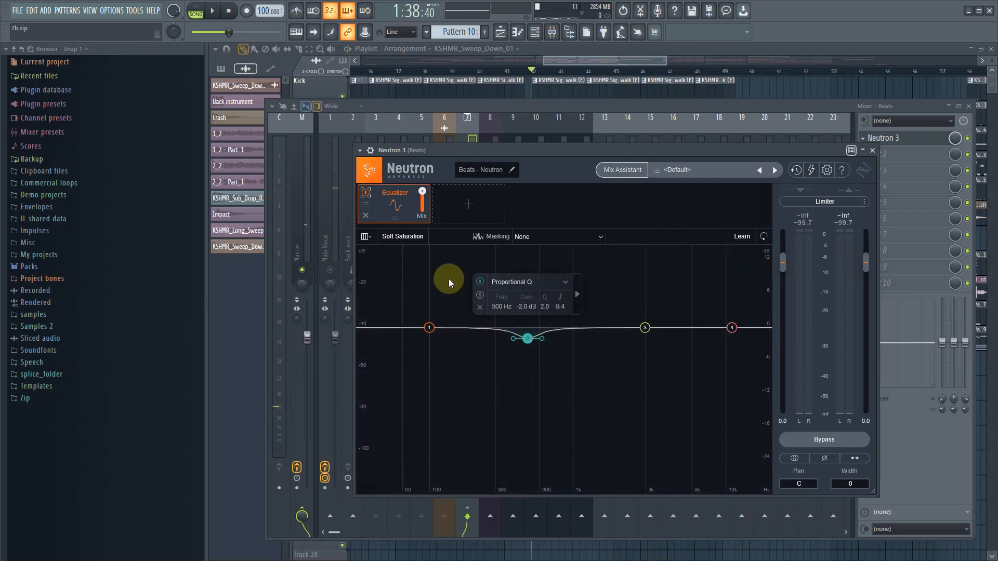
key(space)
mouse_move(457, 257)
alt+mouse_down()
mouse_move(443, 242)
mouse_move(395, 233)
mouse_move(466, 244)
alt+mouse_up()
key(space)
- Add an Equalizer band at 183 Hz with a gain of -2 dB, and compare the playback with the module off and on
click(464, 328)
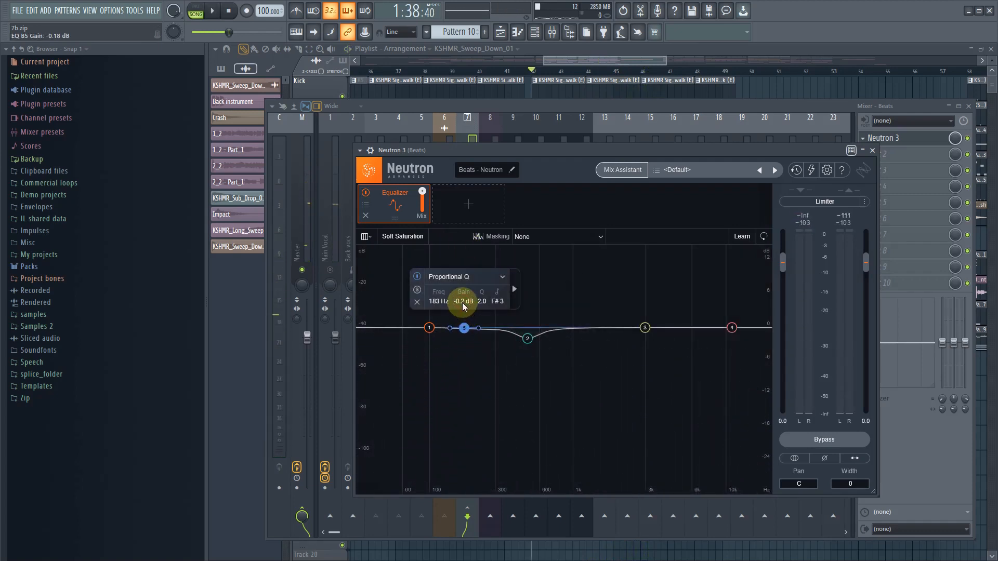
drag(463, 302, 466, 308)
key(space)
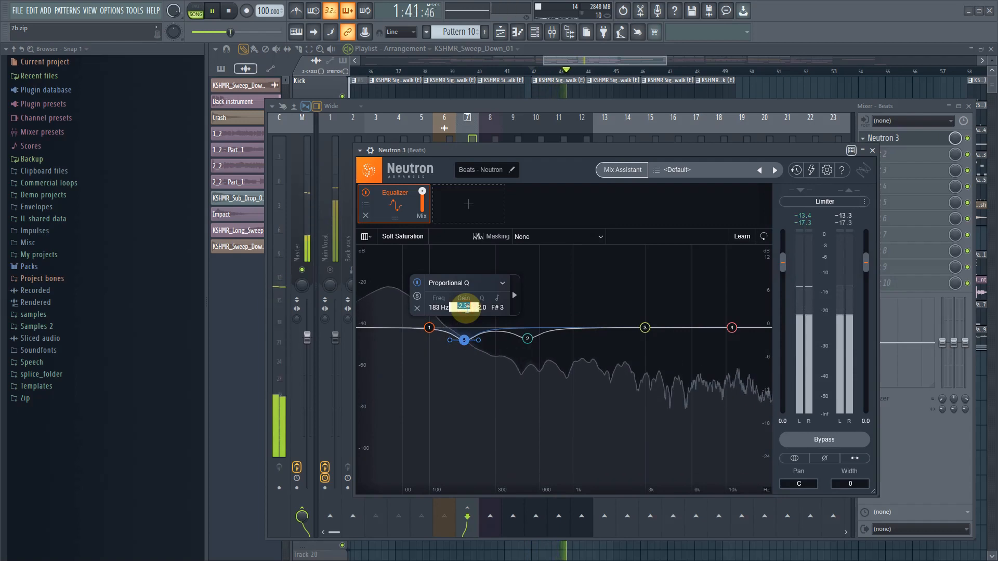
double_click(466, 308)
text(-2)
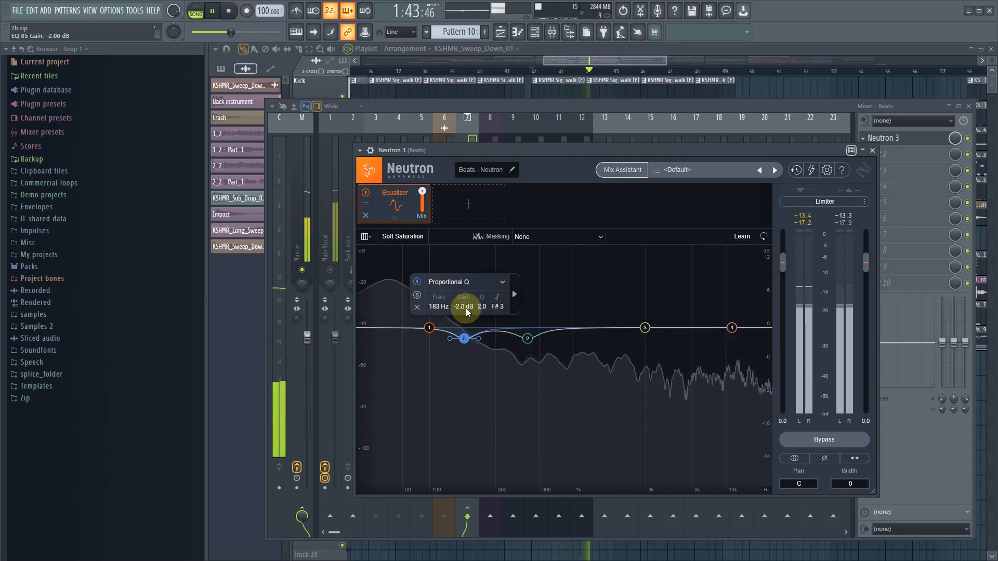
key(Return)
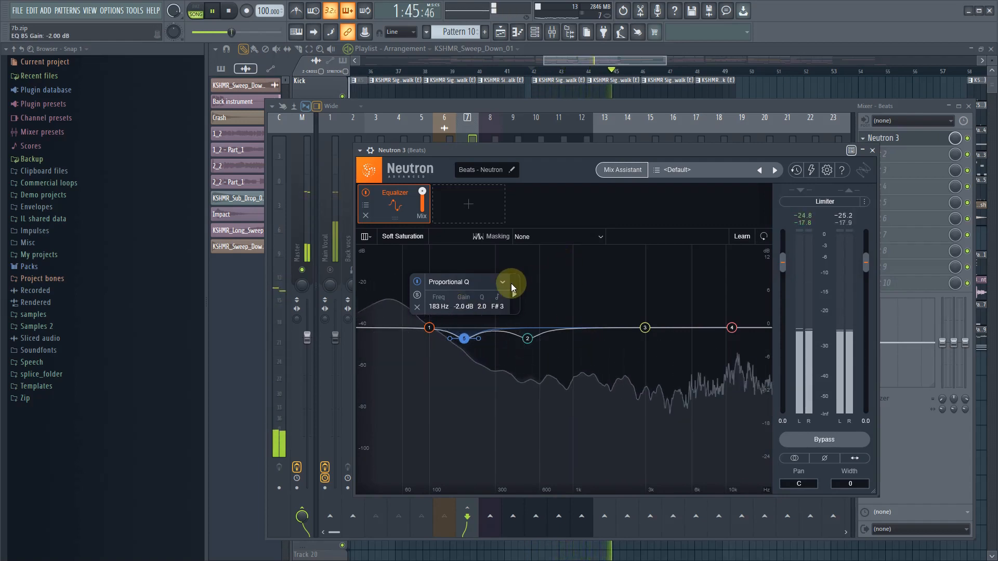
click(366, 194)
click(366, 194)
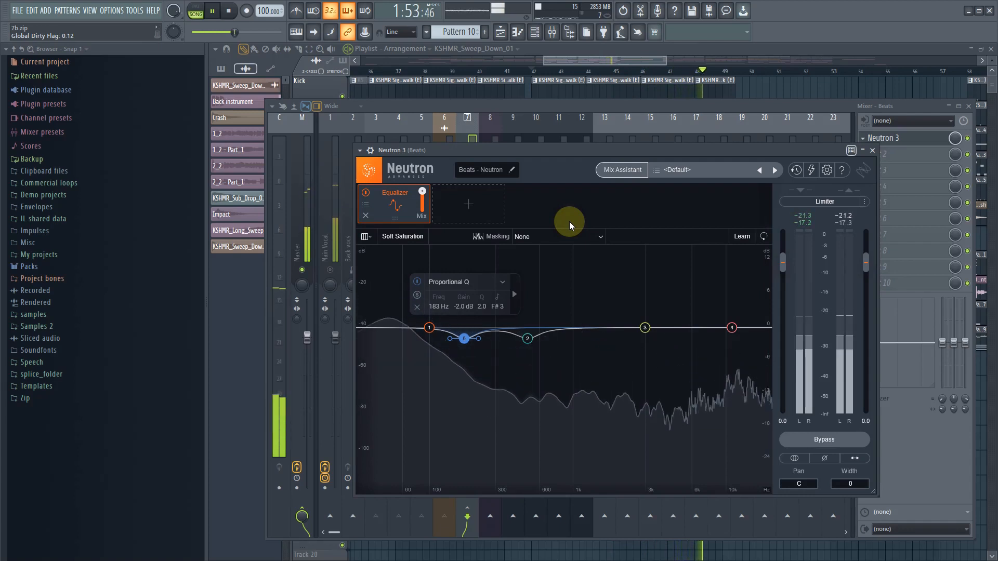
- Add a Compressor module after the Equalizer and load its Drum Bus Pump preset
click(468, 207)
click(470, 226)
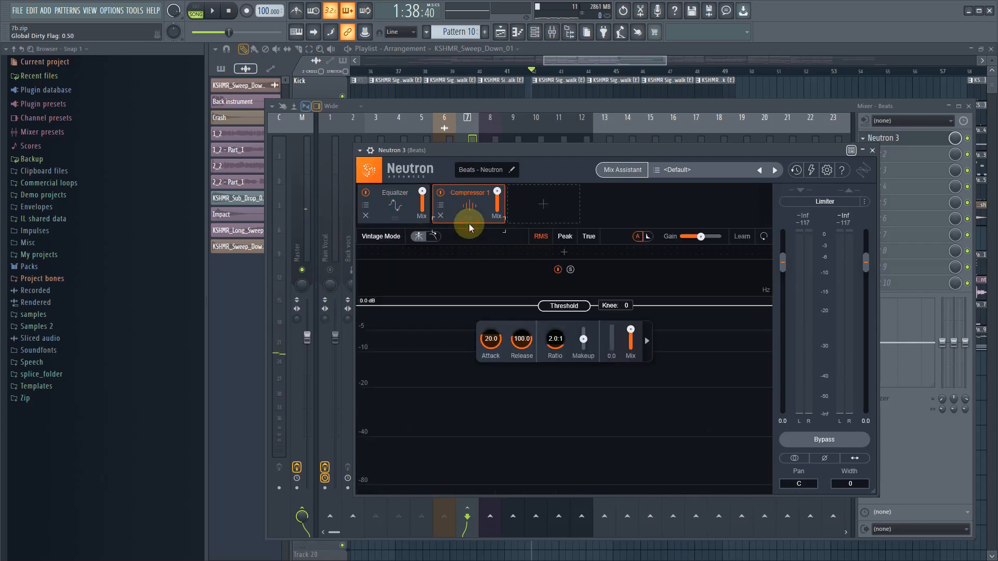
click(440, 206)
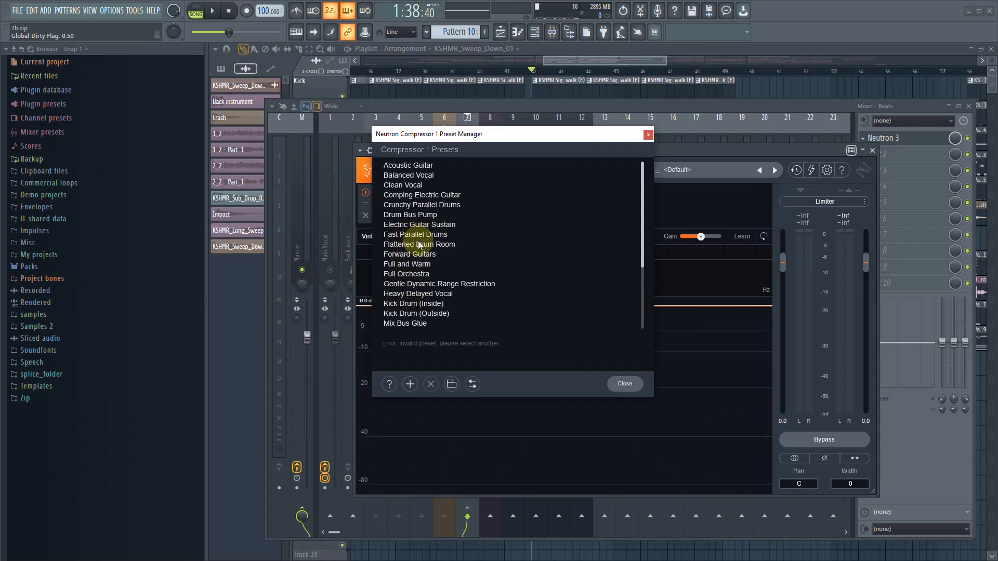
click(422, 215)
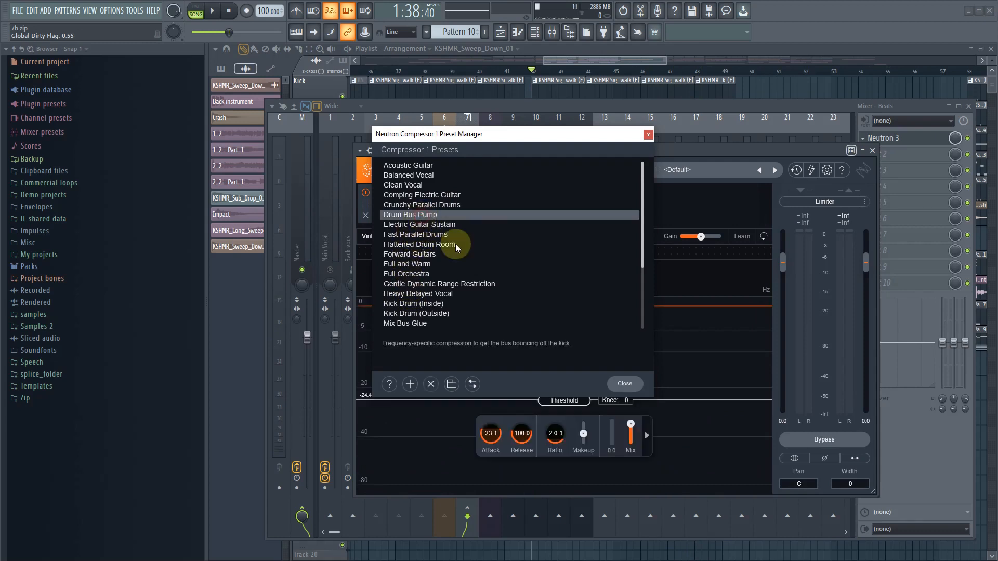
click(617, 385)
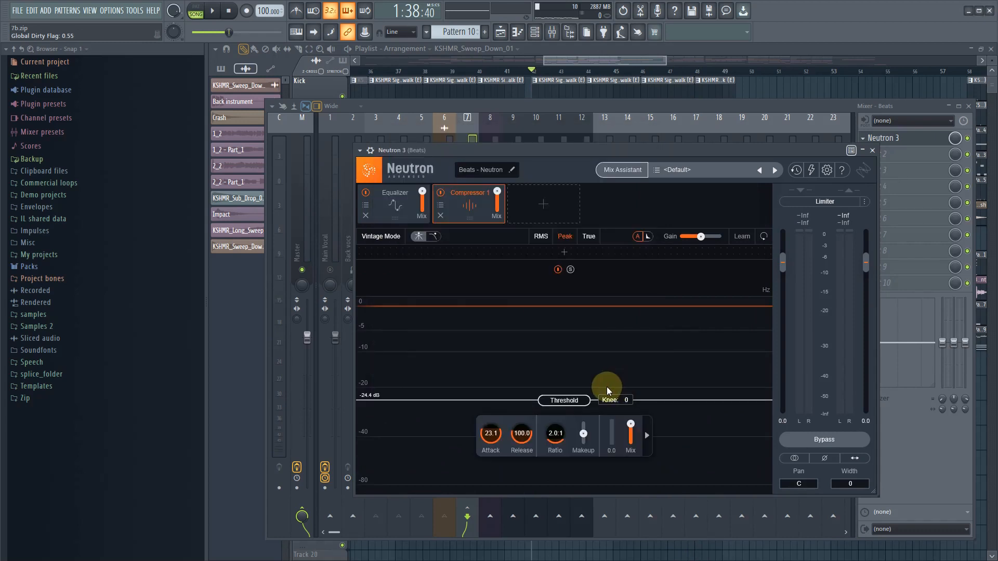
- Play the drums and set the Compressor's threshold to -21.7 dB
key(space)
mouse_move(571, 391)
mouse_down()
mouse_move(567, 404)
mouse_move(568, 378)
mouse_move(570, 397)
mouse_up()
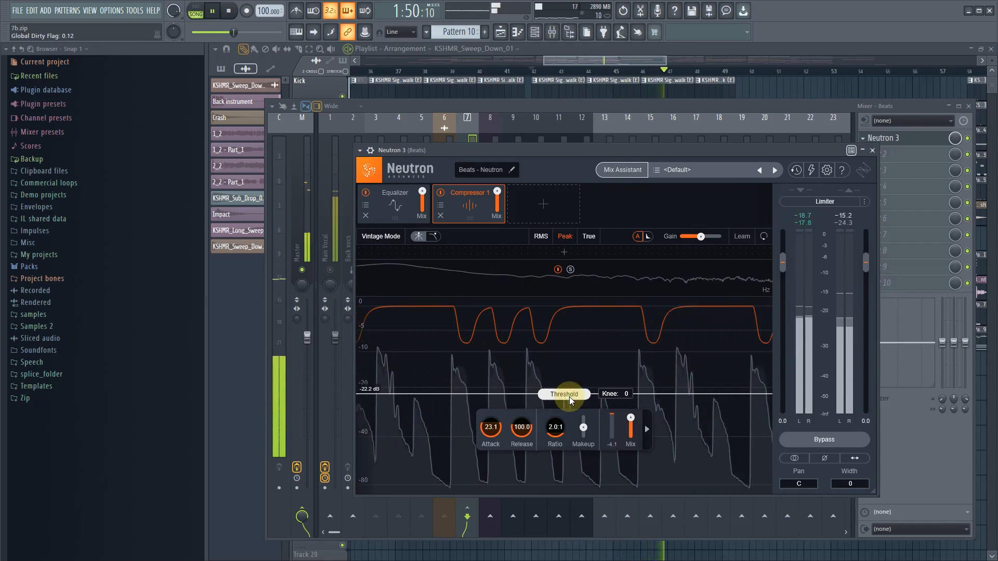
drag(569, 397, 569, 395)
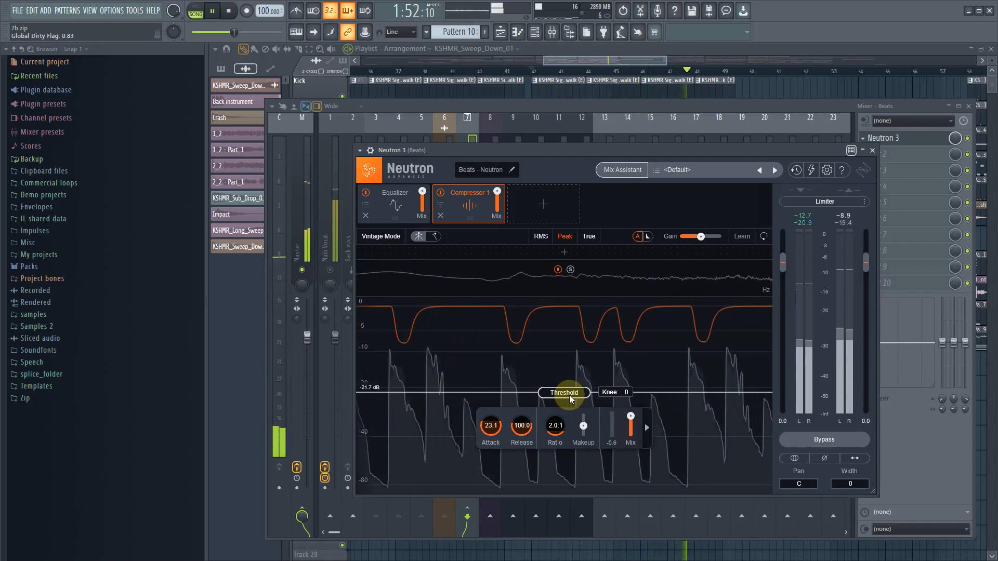
key(space)
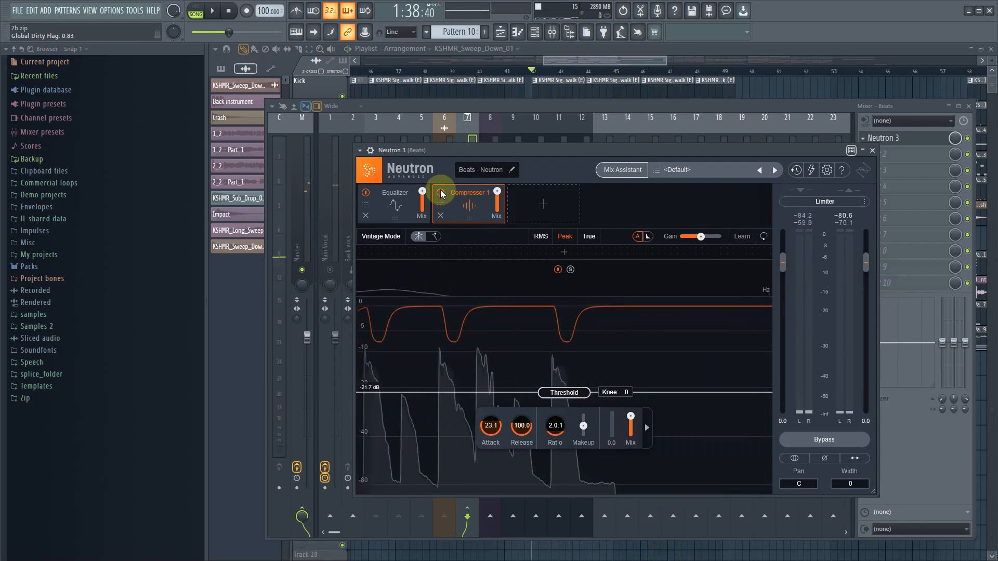
- Compare the drum playback with the Compressor module disabled and enabled, and raise its threshold slightly
click(440, 193)
key(space)
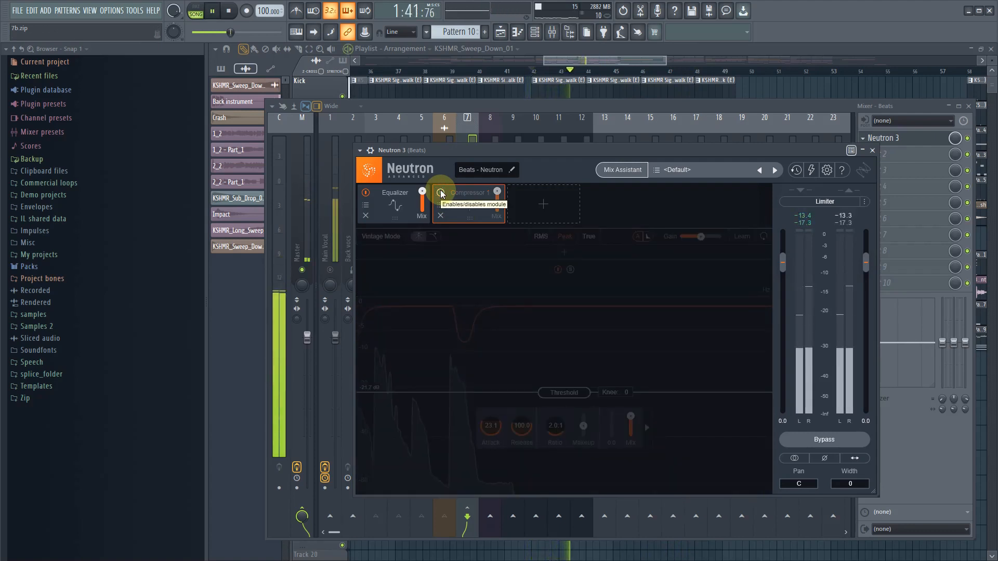
key(space)
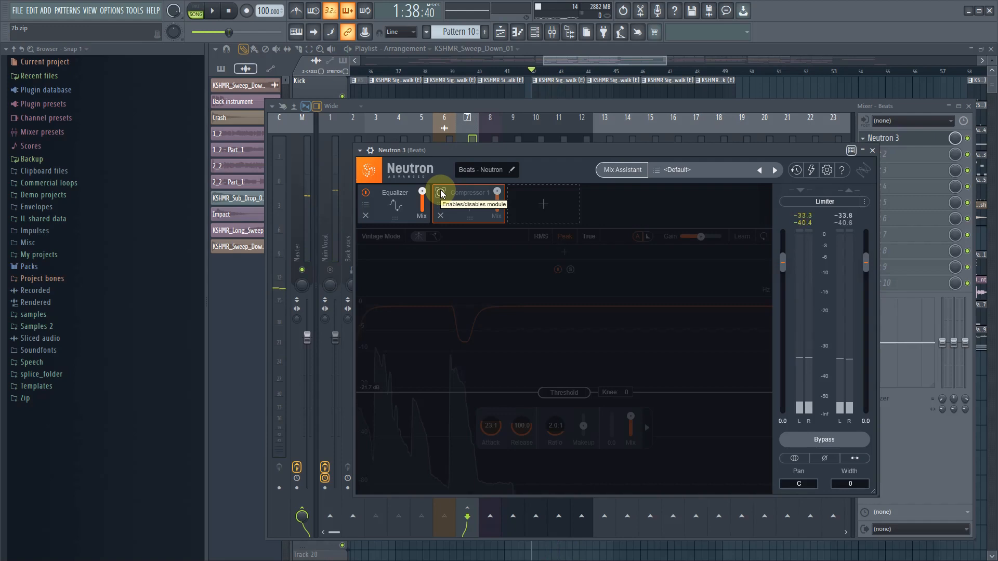
click(441, 193)
key(space)
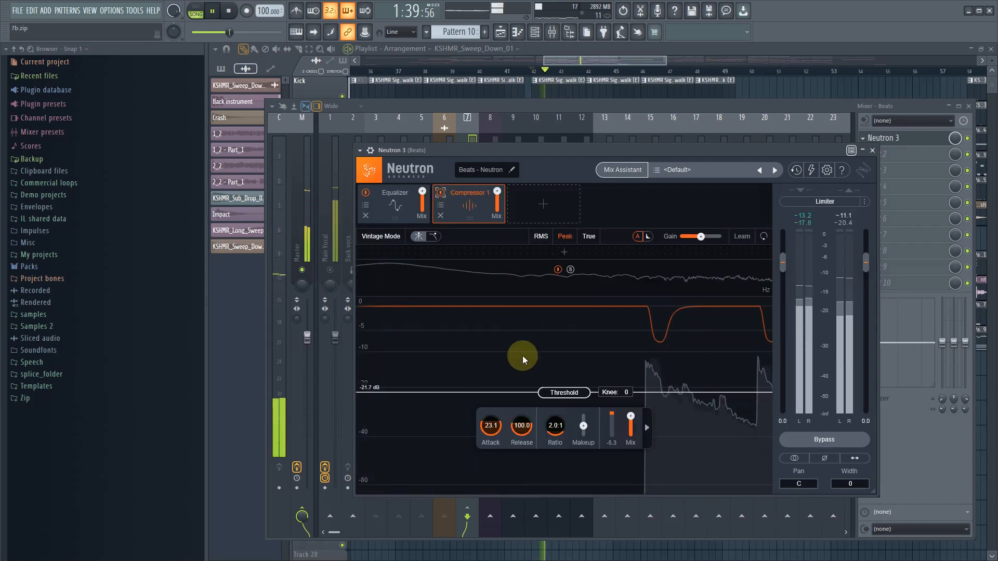
drag(579, 393, 580, 391)
key(space)
click(873, 150)
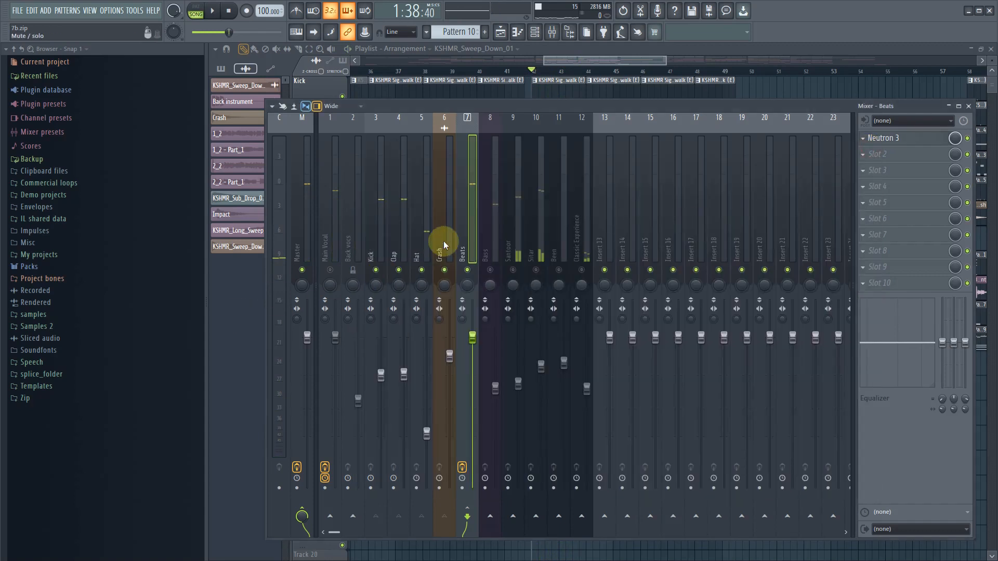
- Sidechain the Kick mixer track to the Bass track while keeping its existing routing
click(376, 237)
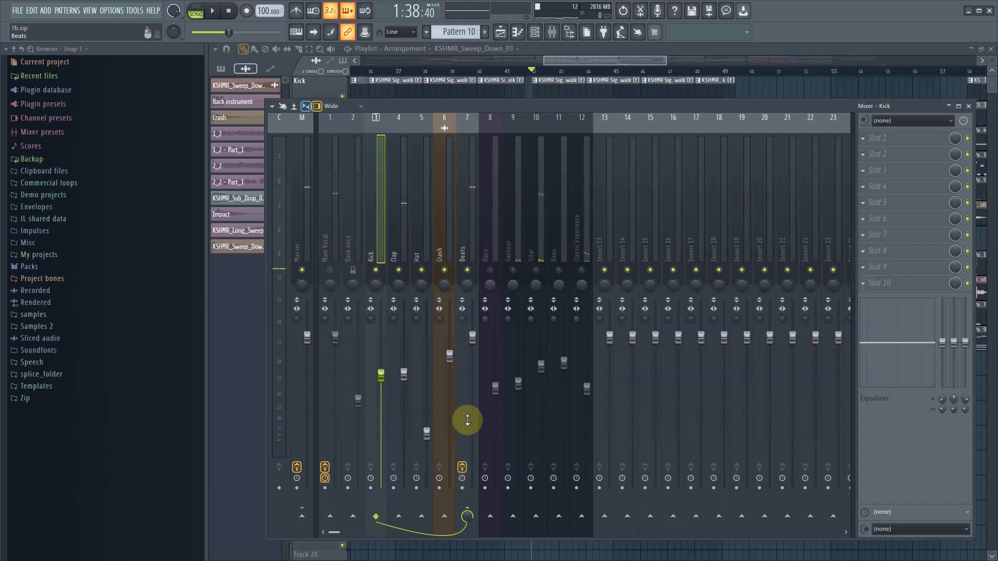
right_click(489, 517)
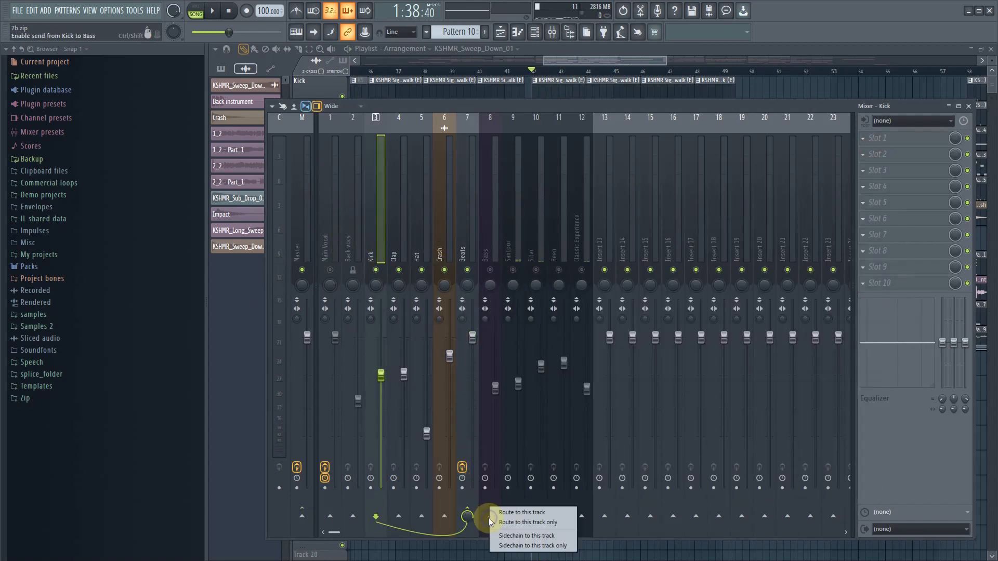
click(523, 536)
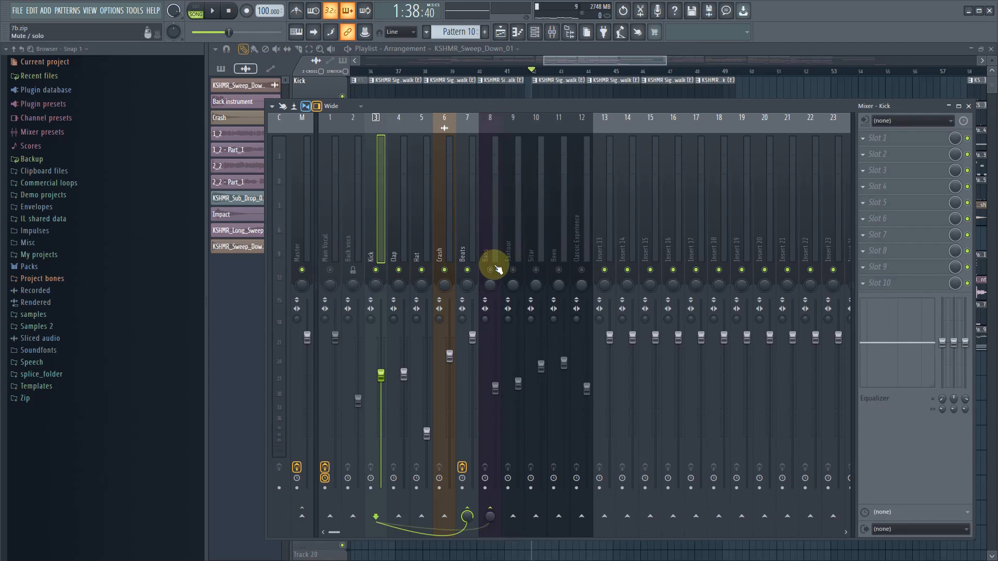
- Load Neutron 3 into the first effect slot of the Bass track and check the Equalizer's available masking sources
click(495, 231)
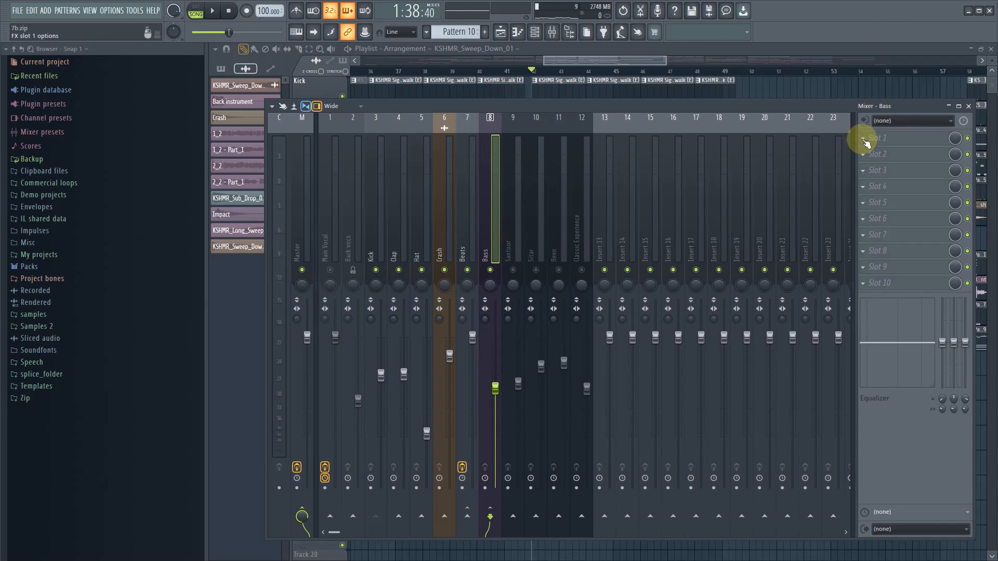
click(865, 142)
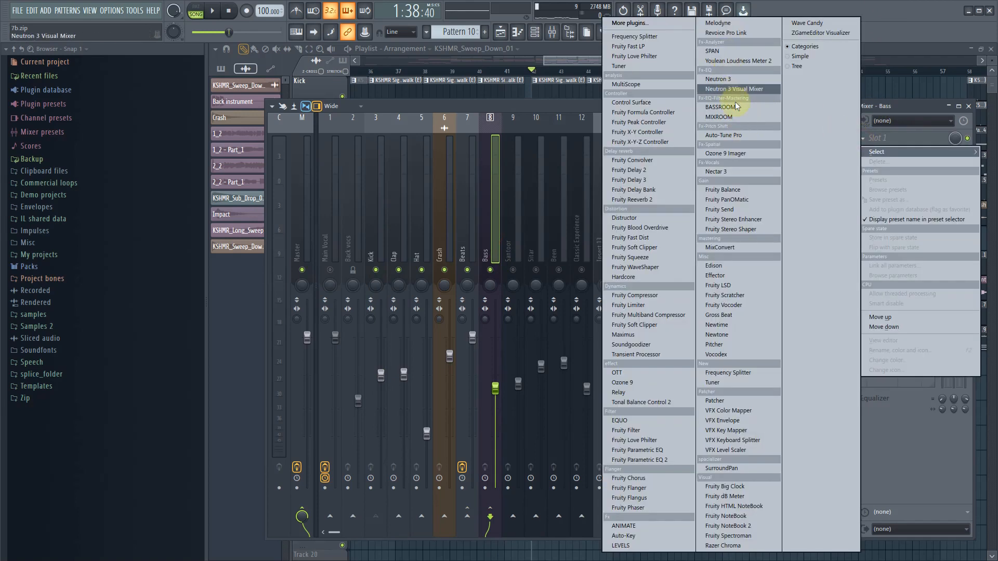
click(728, 80)
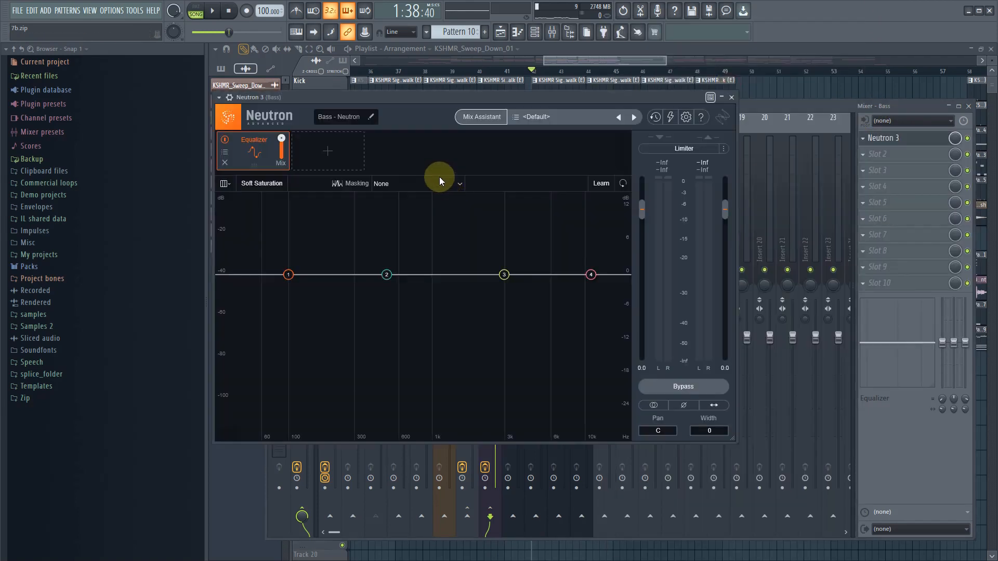
drag(343, 99, 595, 231)
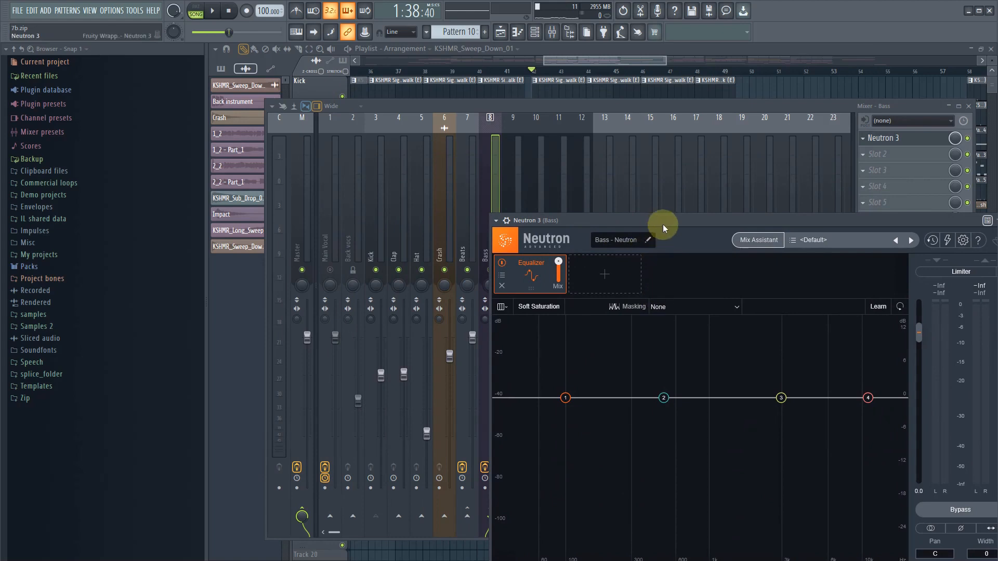
drag(663, 224, 609, 146)
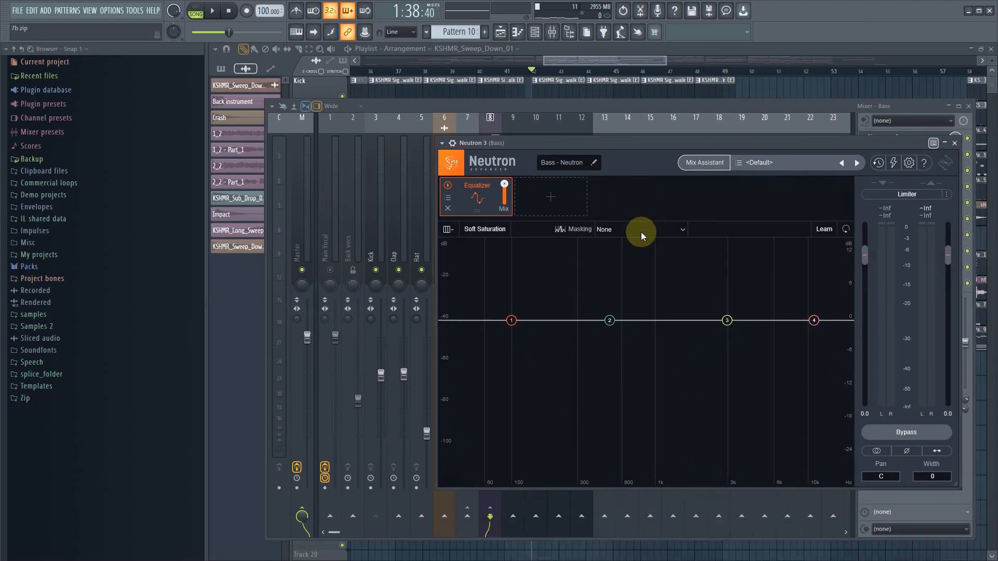
click(641, 232)
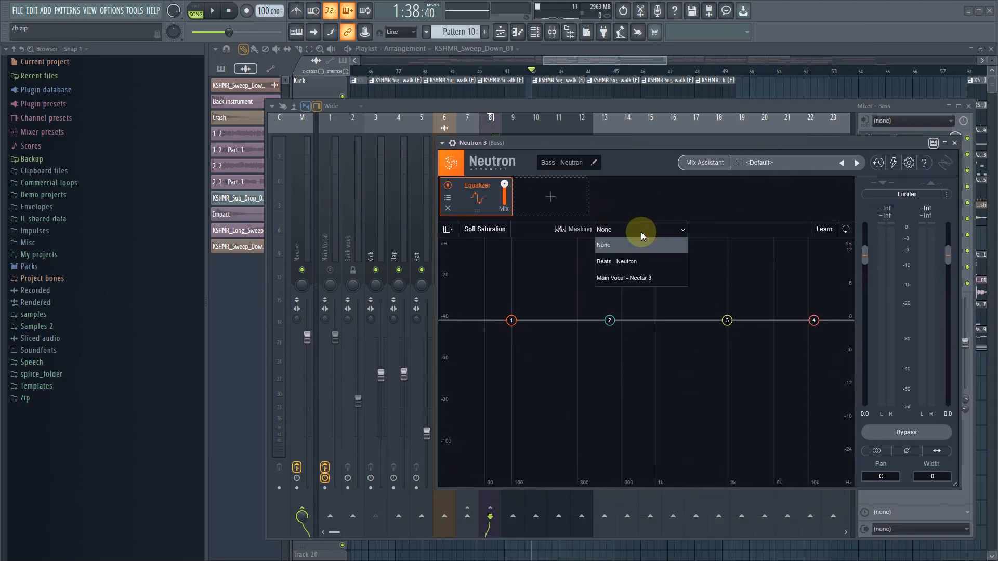
- Load Neutron 3 into the first effect slot of the Kick track and close its window
click(366, 253)
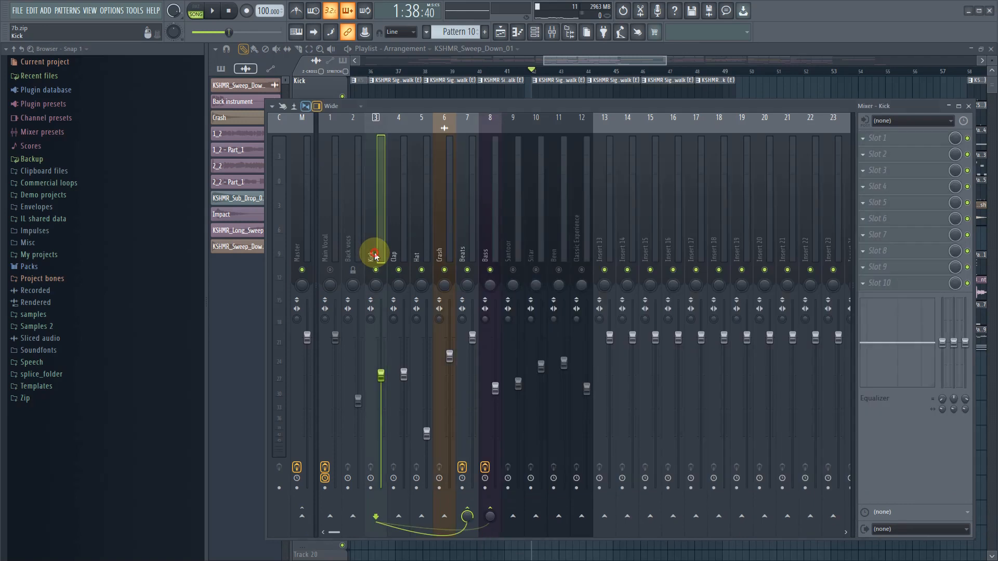
click(865, 141)
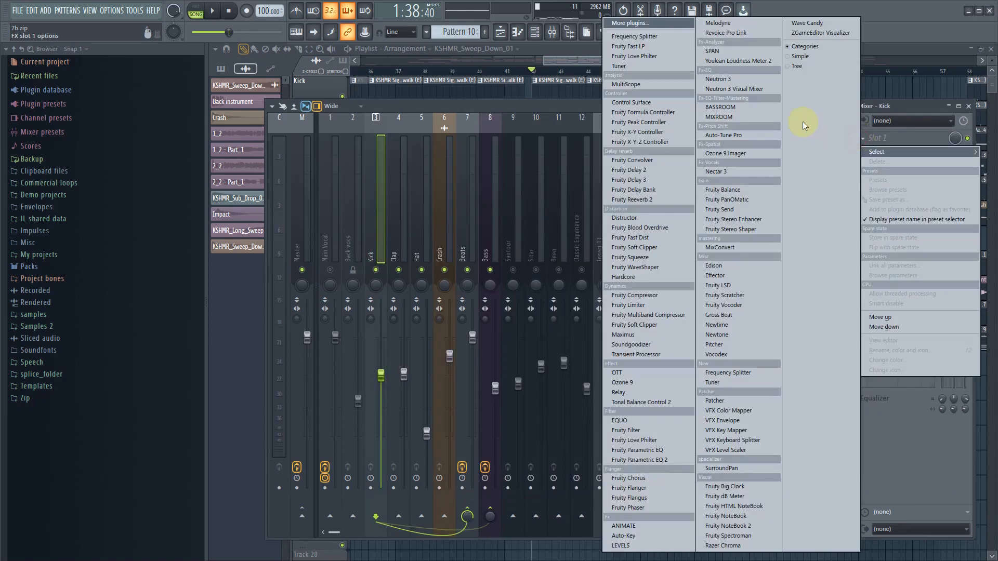
click(726, 82)
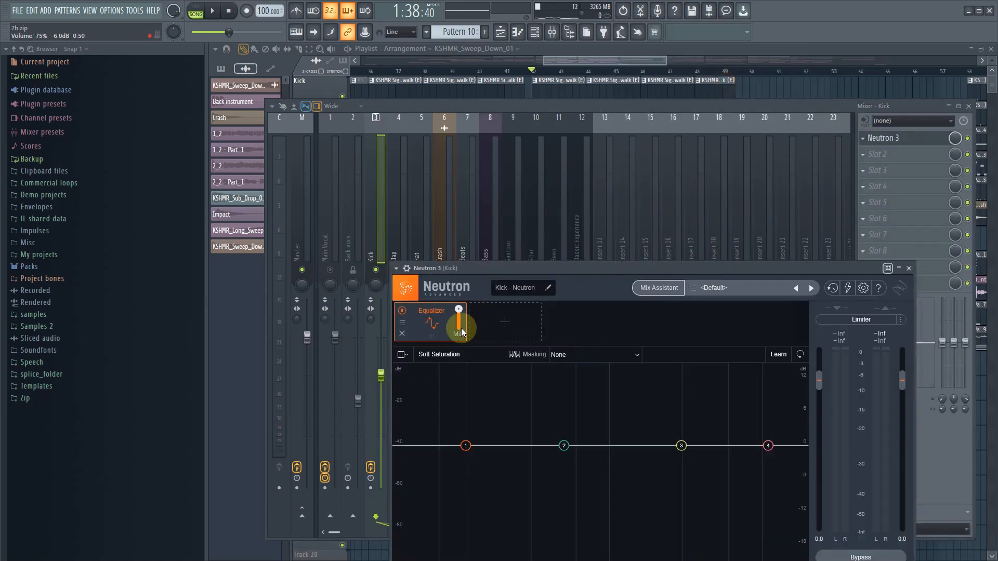
drag(445, 268, 348, 174)
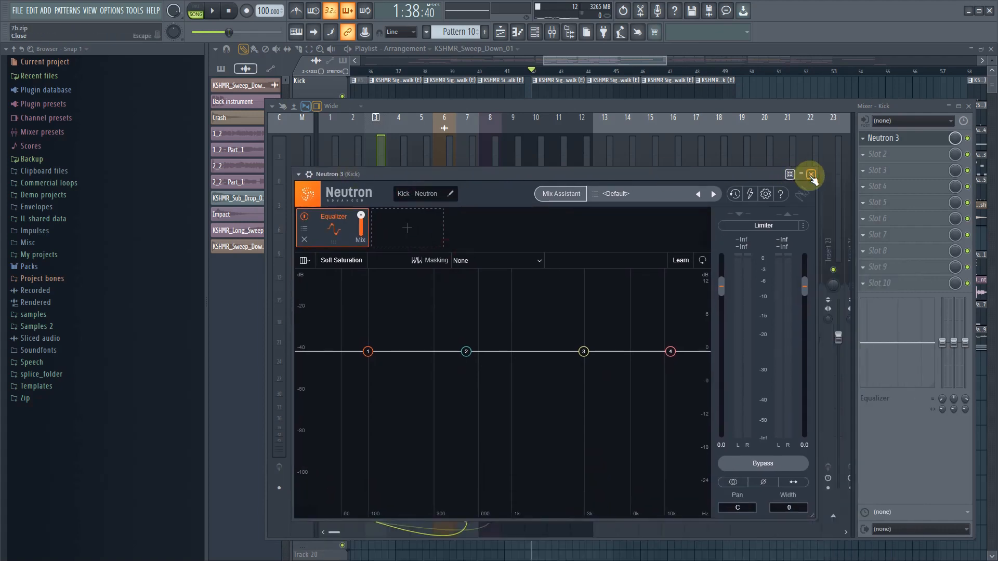
click(812, 175)
- Reopen Neutron 3 on the Bass track and examine the Stereo Aux In connection in the plugin's processing settings
click(488, 251)
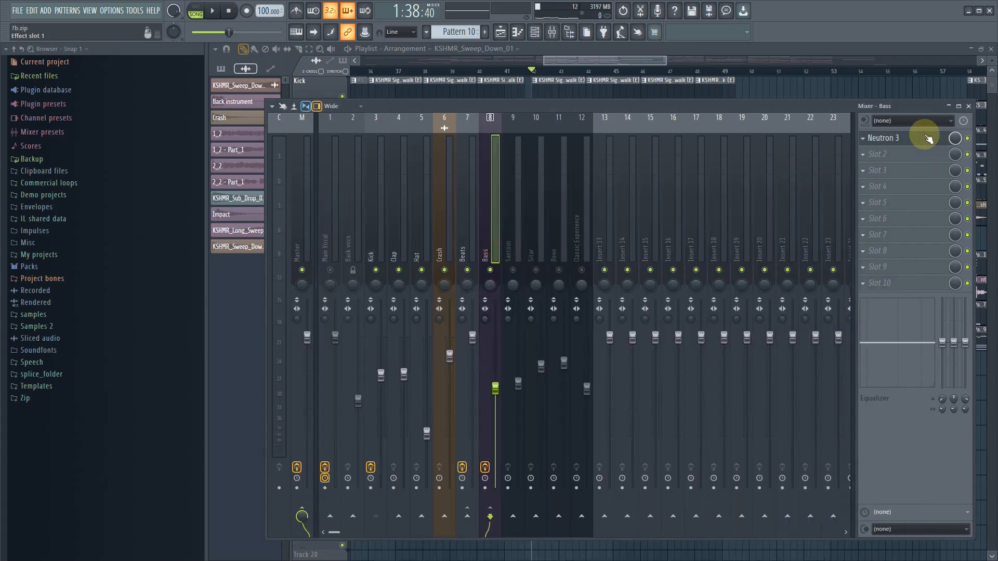
click(918, 138)
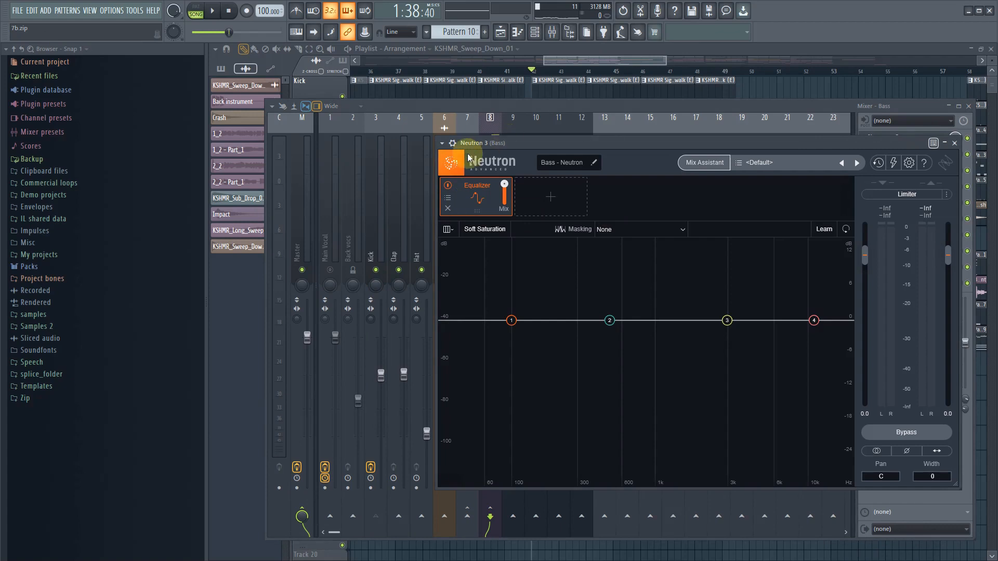
click(453, 144)
click(475, 165)
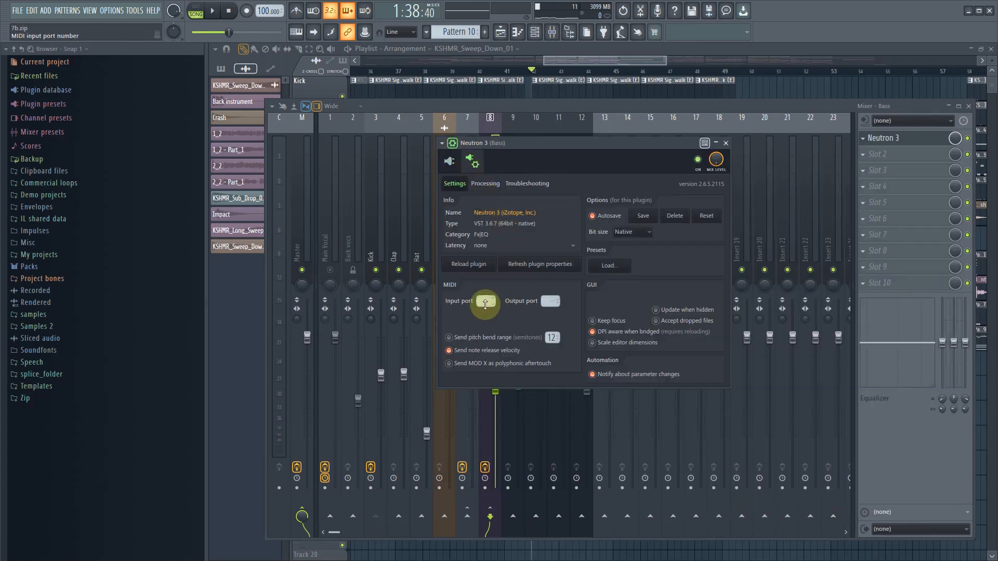
click(488, 185)
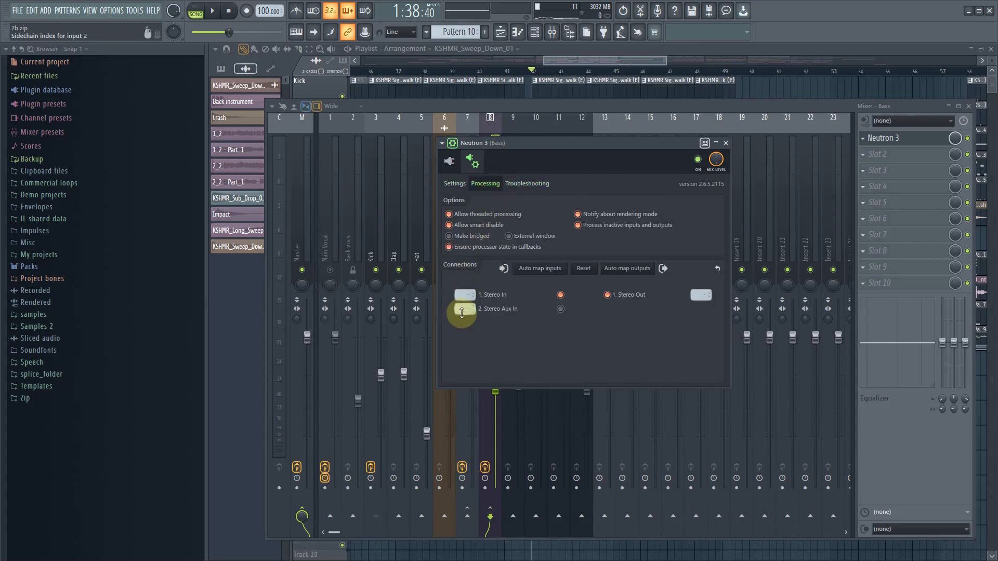
click(451, 146)
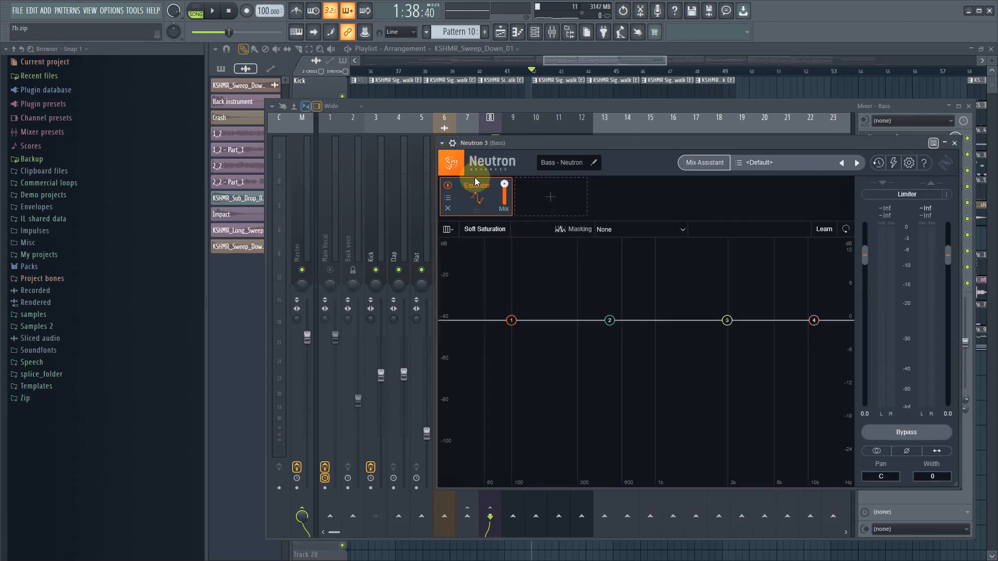
- Set the Bass Equalizer's masking source to Kick - Neutron and play the section to examine the frequency overlap
click(632, 231)
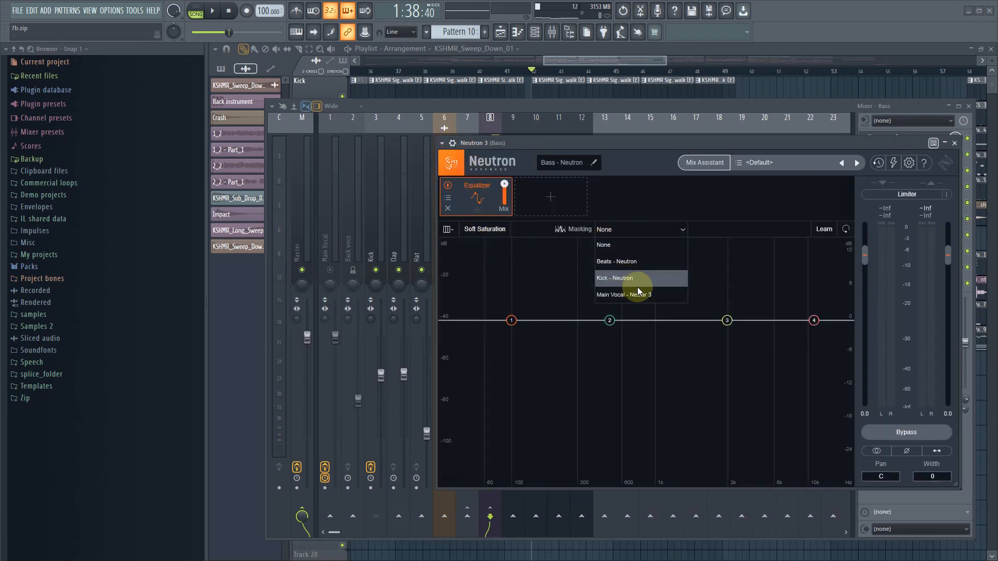
click(639, 283)
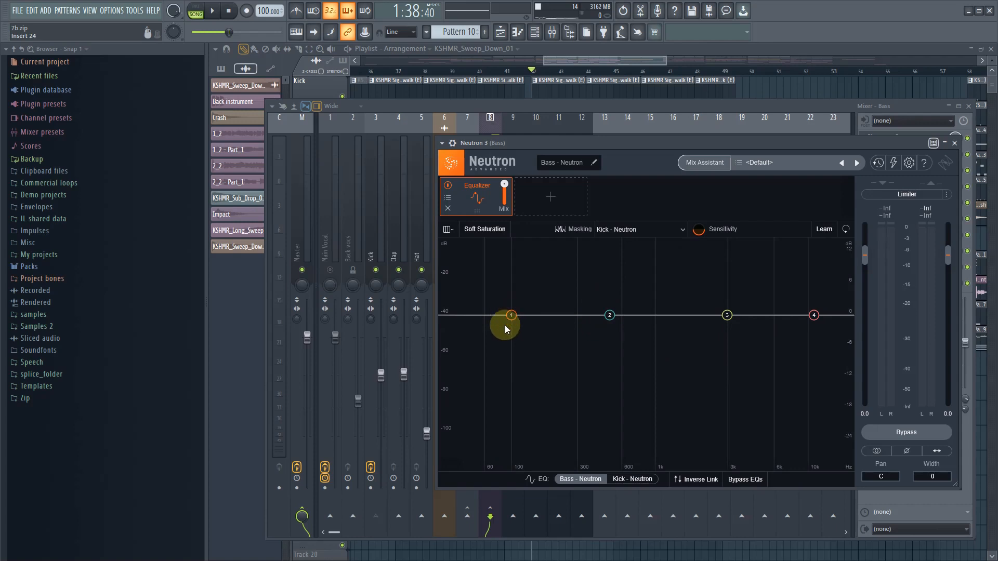
drag(548, 143, 511, 150)
key(space)
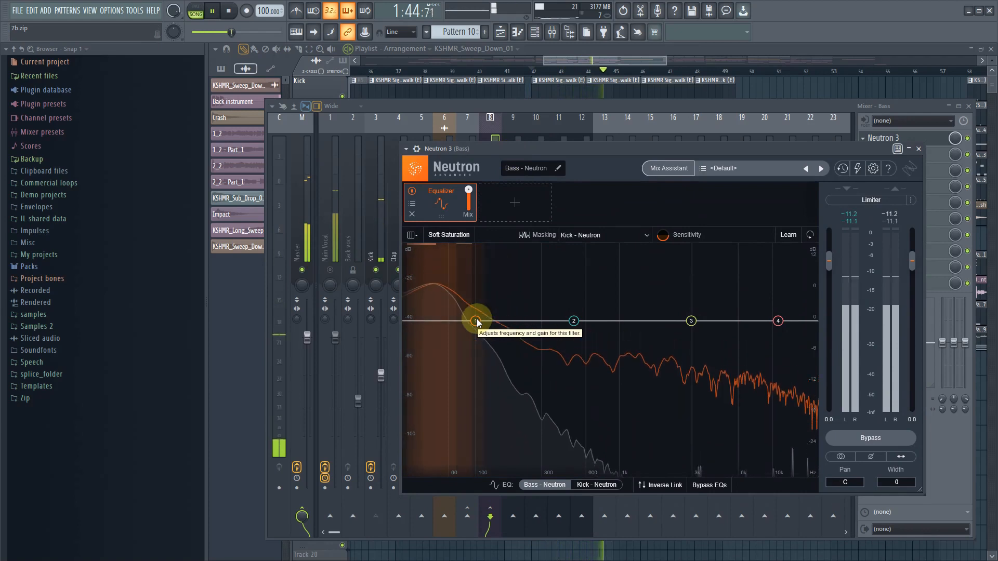
key(space)
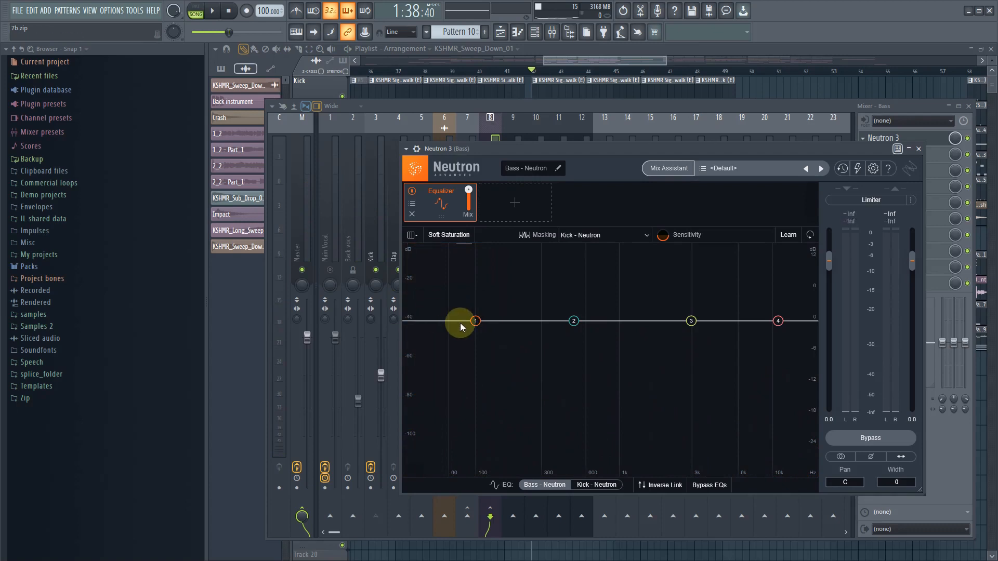
click(603, 485)
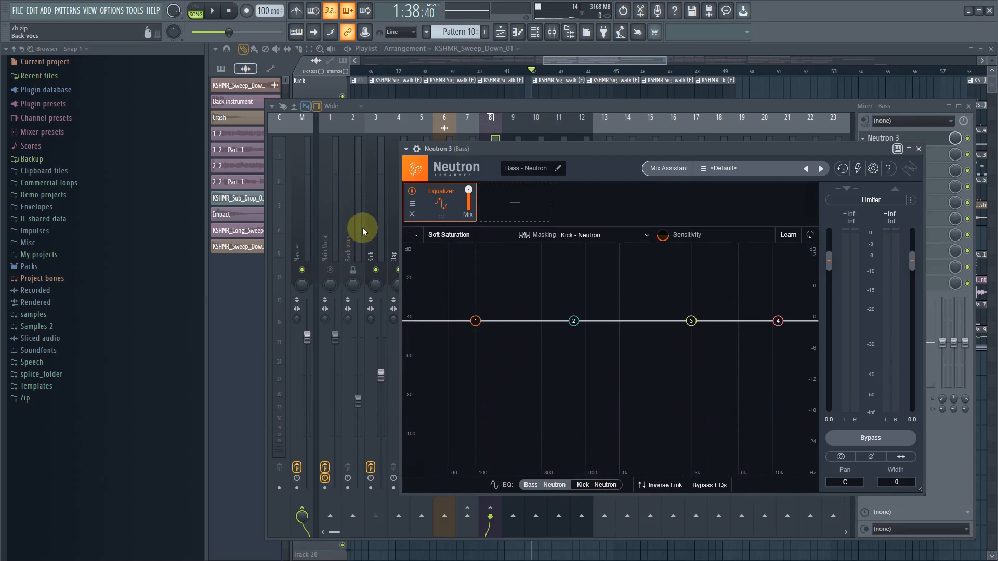
- Change the Bass Equalizer's band 1 to a Flat Highpass at 20 Hz with a 12 dB/oct slope
drag(474, 322, 410, 327)
click(464, 273)
mouse_move(457, 346)
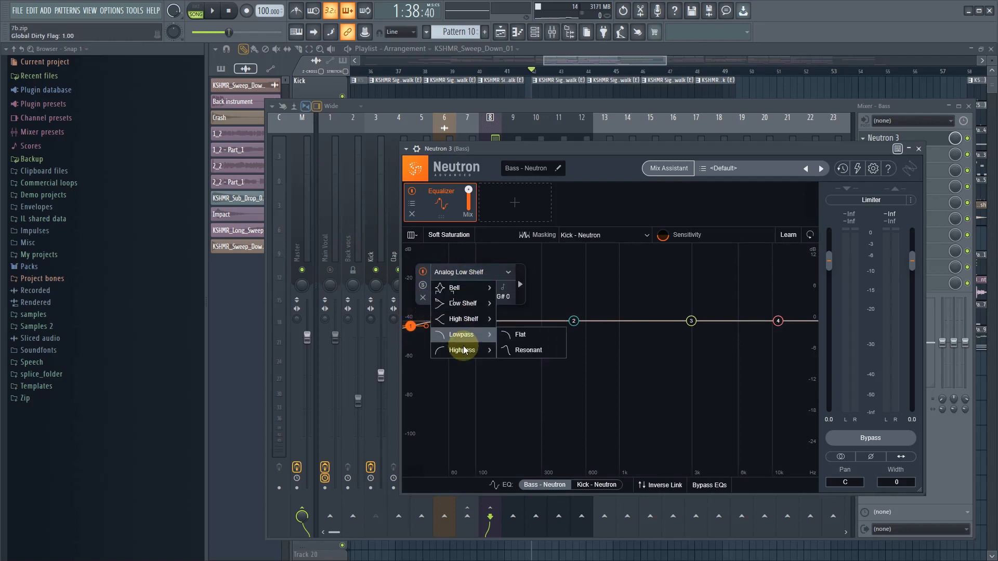
click(509, 350)
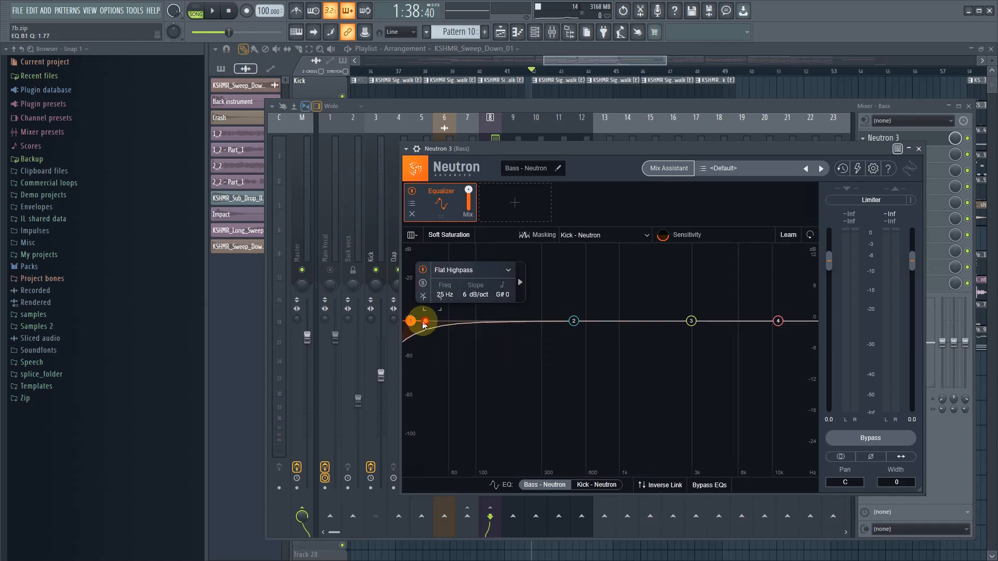
drag(423, 324, 422, 323)
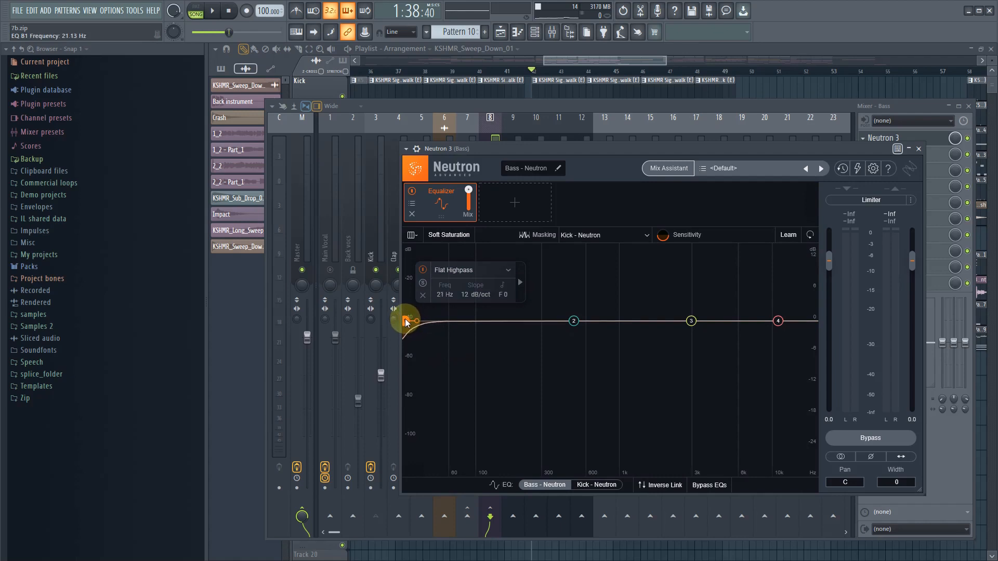
- Play the section, move the Neutron window clear of the mixer faders, and raise the Bass volume to about -7.6 dB
key(space)
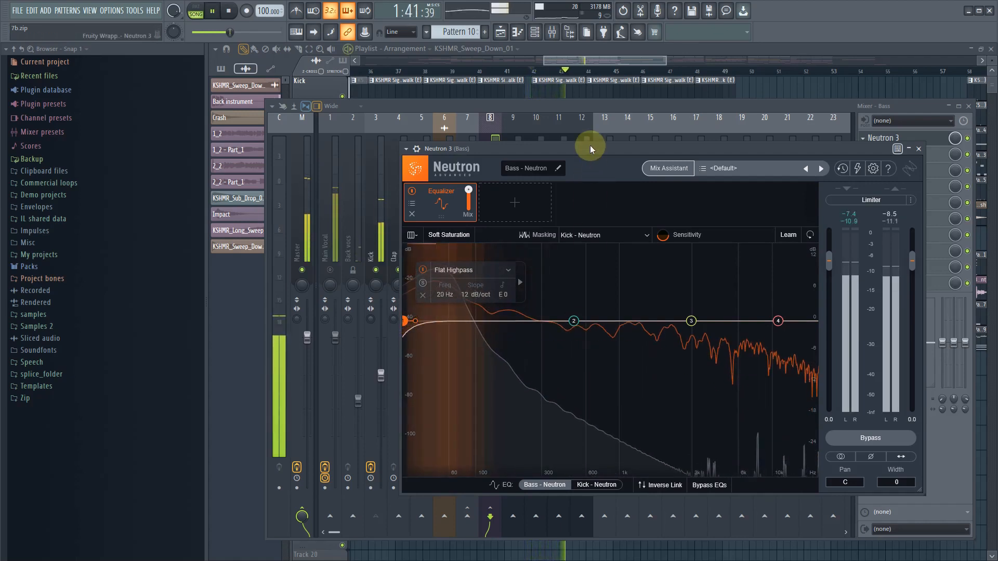
drag(590, 147, 561, 436)
click(493, 390)
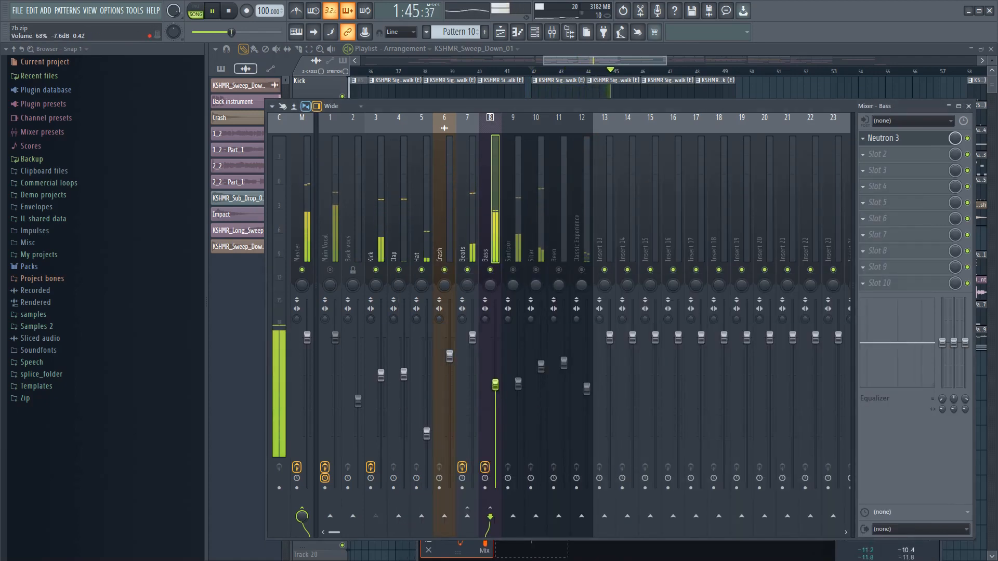
- Reopen Neutron 3 on the Bass track and shift Equalizer band 2 down to about 71 Hz
drag(495, 387, 495, 386)
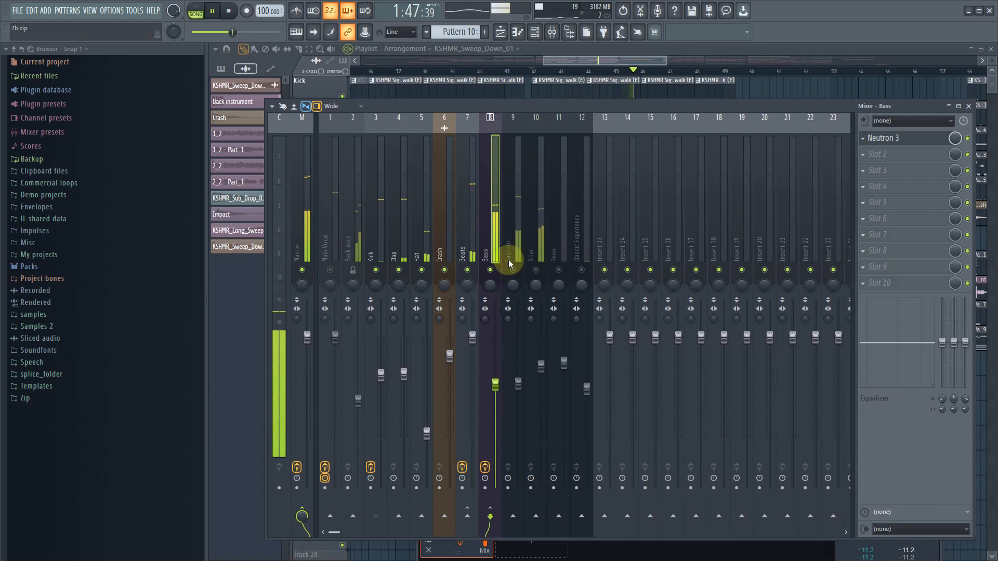
key(space)
click(897, 175)
click(895, 140)
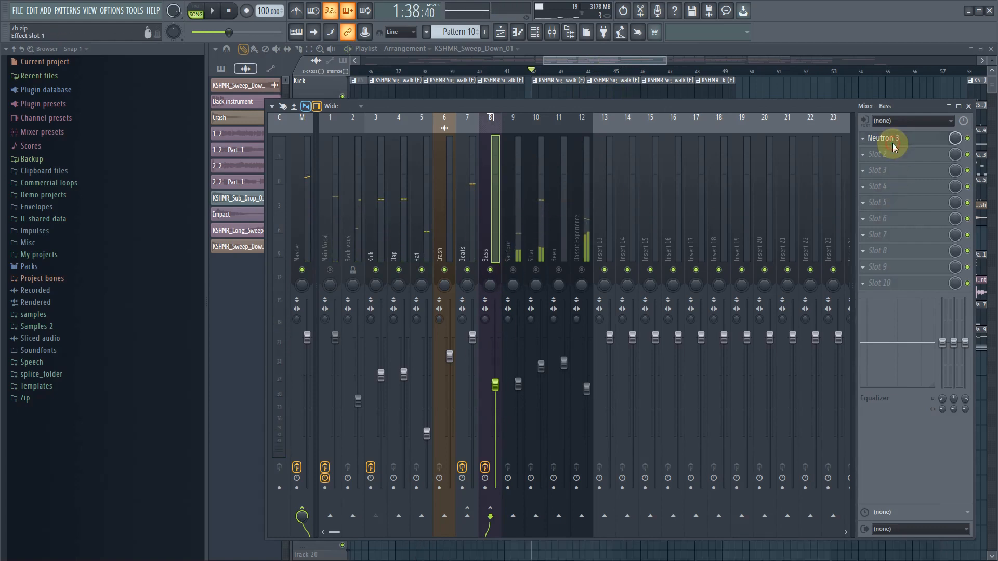
click(894, 143)
drag(511, 488, 429, 176)
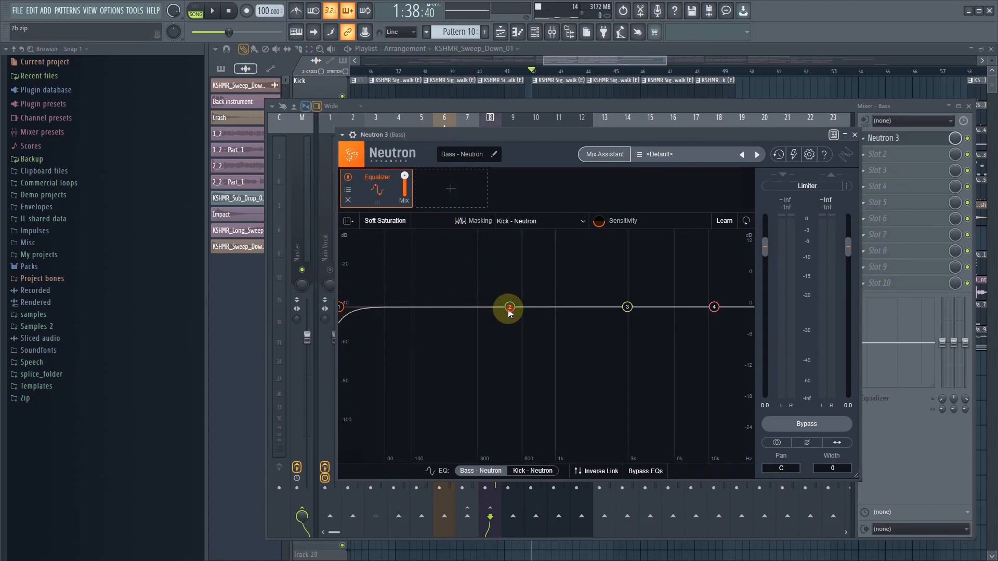
drag(509, 310, 392, 311)
- Make the Bass Equalizer's band 2 dynamic, with its external sidechain set to Band 1
click(457, 270)
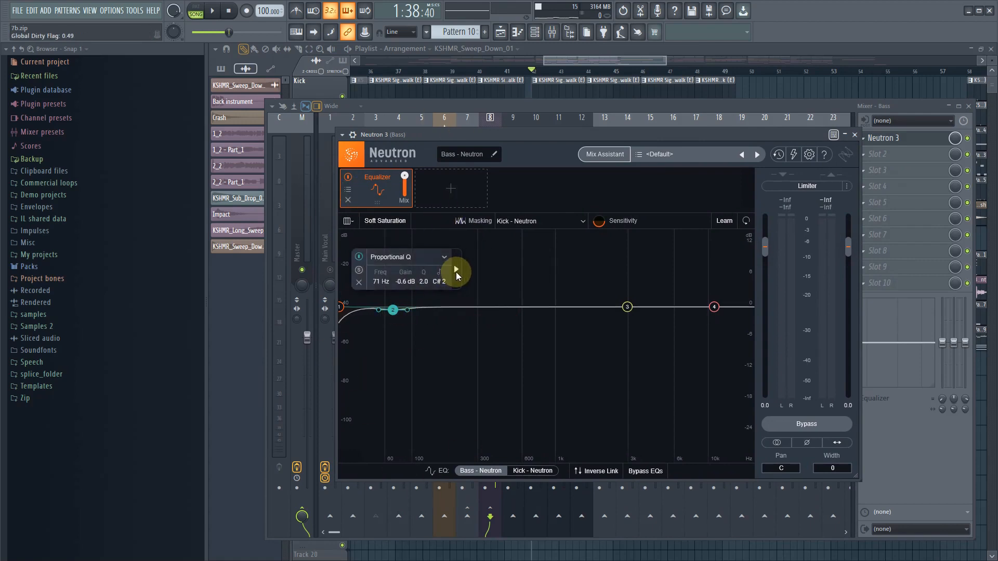
click(461, 259)
click(522, 273)
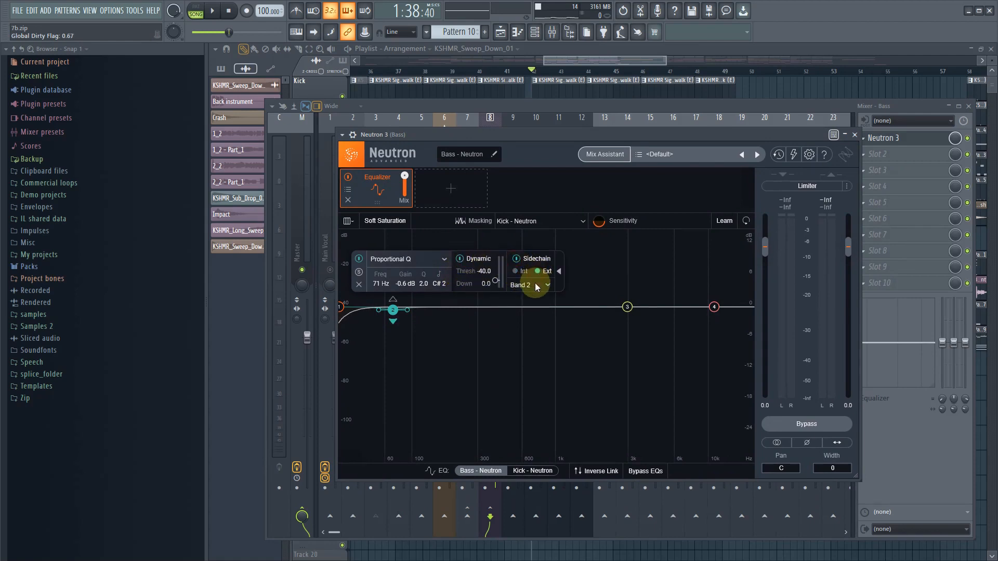
click(537, 285)
click(529, 301)
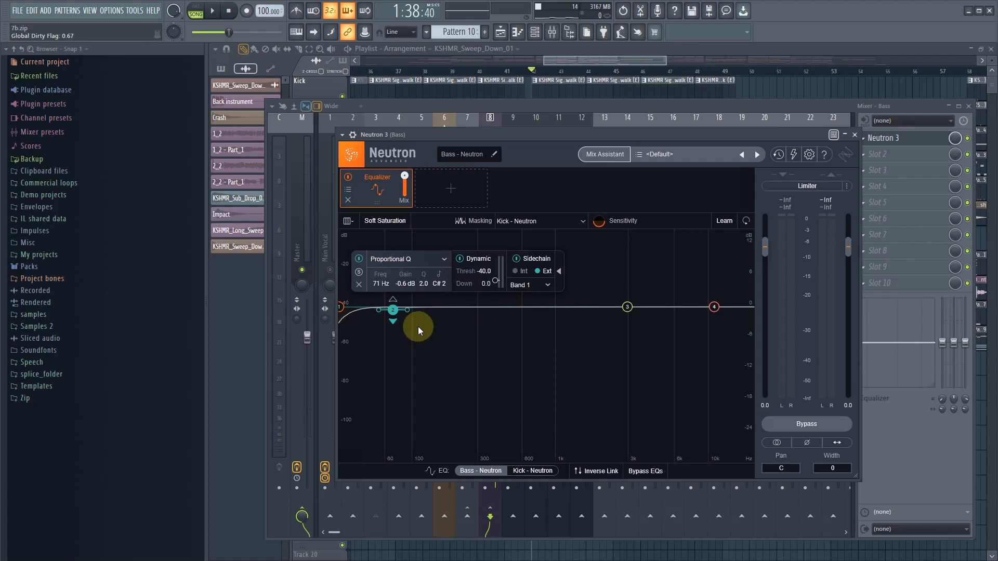
- Play the section and reshape the Bass Equalizer's band 2 to about 48 Hz, -4.7 dB gain and a Q of 0.5
drag(394, 317, 404, 335)
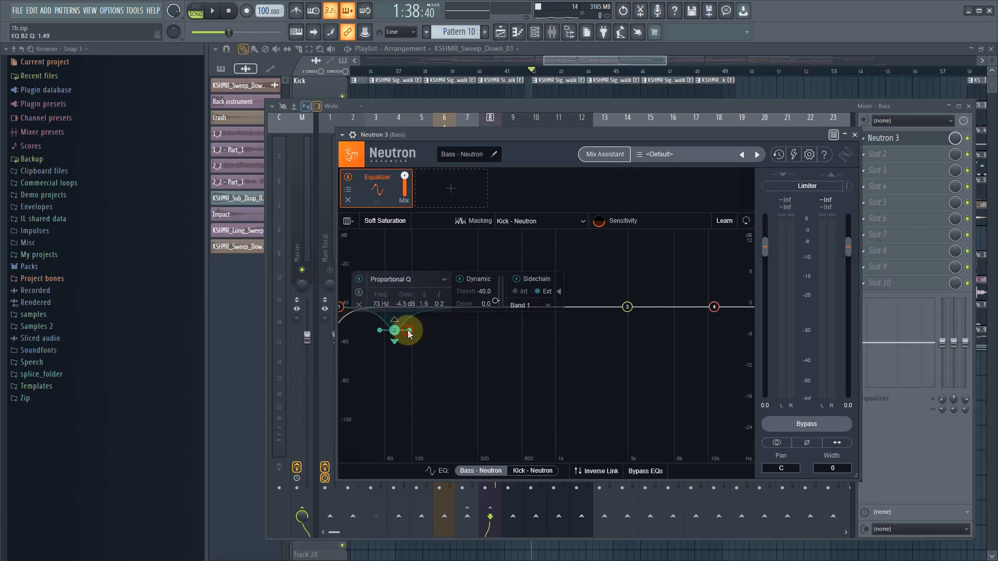
key(space)
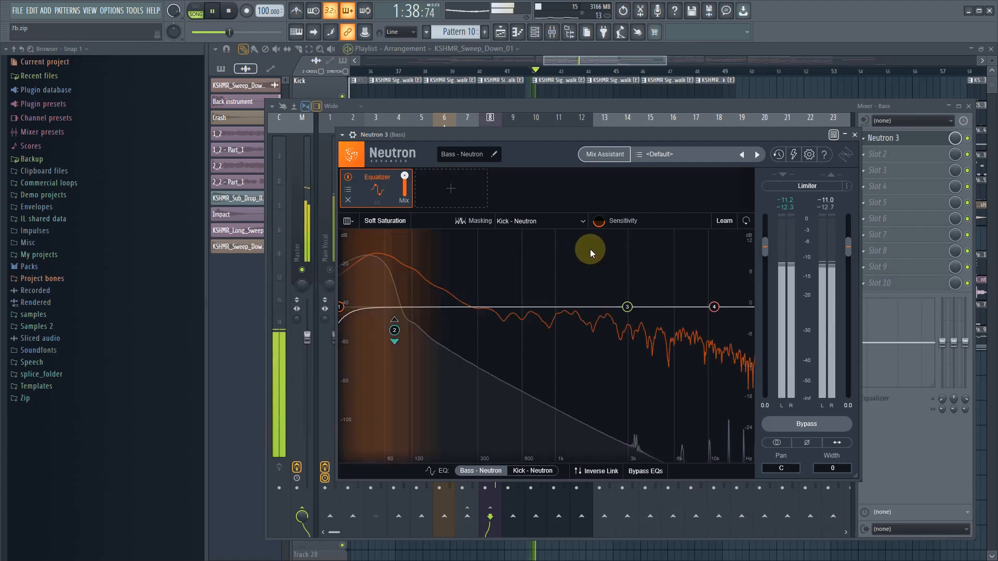
mouse_move(394, 330)
mouse_down()
mouse_move(380, 340)
mouse_move(402, 339)
mouse_move(379, 332)
mouse_up()
scroll(486, 305, down, 2)
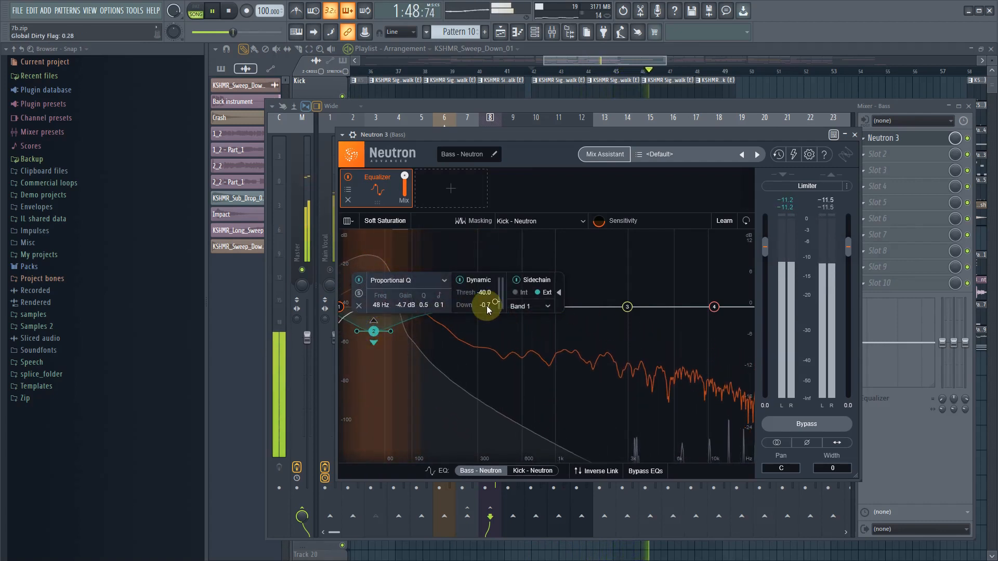
- Lower Bass band 2's dynamic threshold to about -76.6 dB and fine-tune the band to about 52 Hz at -5.0 dB
drag(496, 302, 497, 305)
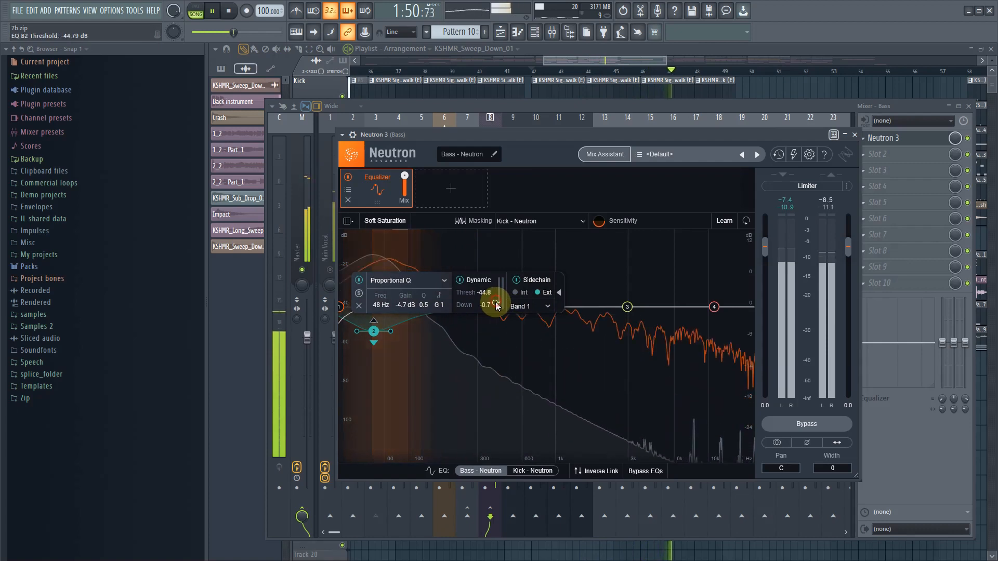
scroll(497, 306, down, 4)
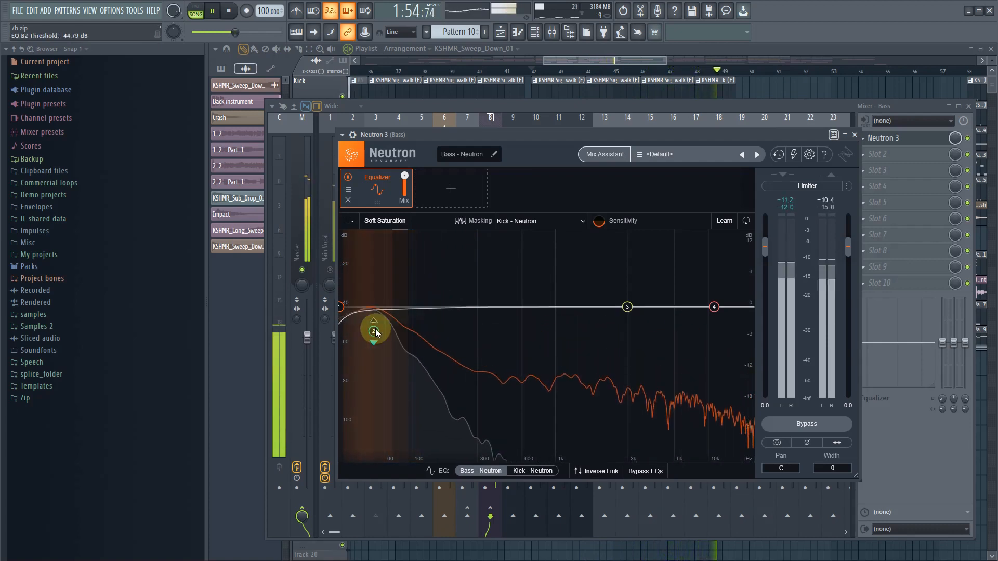
drag(374, 330, 378, 332)
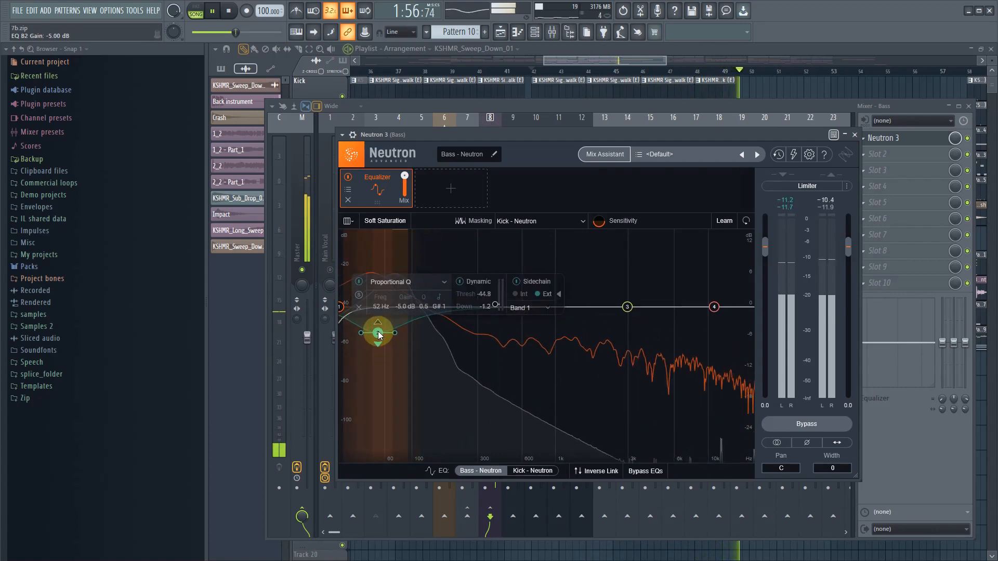
scroll(496, 307, up, 11)
key(space)
drag(494, 307, 498, 311)
- Play the section, close the Bass track's Neutron window, and raise the Bass volume to about -6.2 dB
key(space)
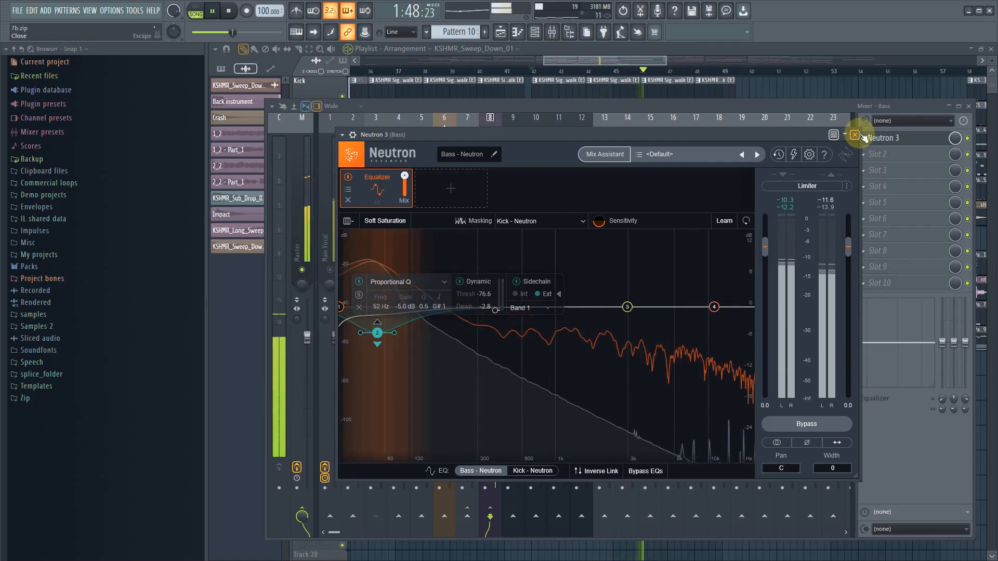
key(space)
click(855, 134)
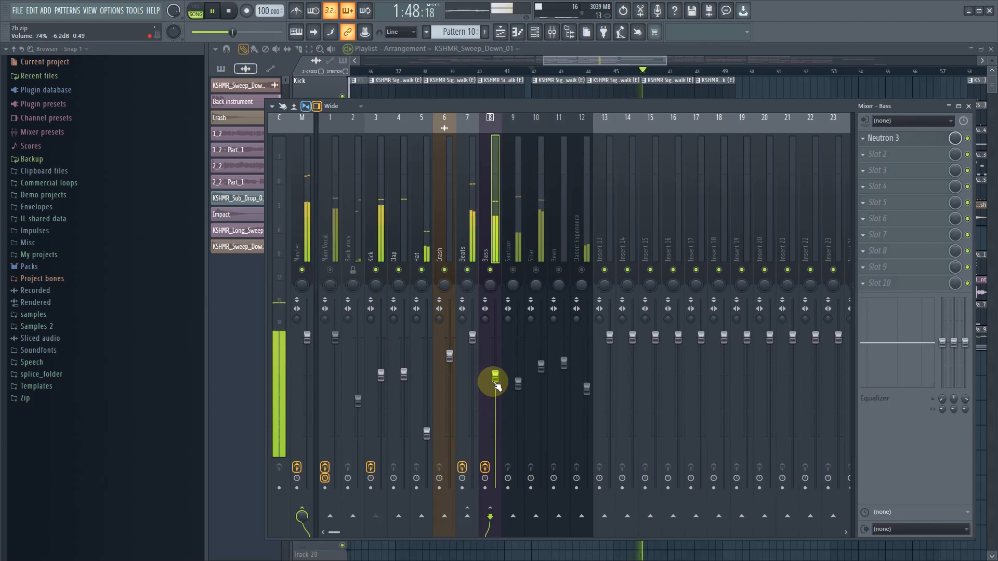
- Add Compressor 1 after the Bass track's Neutron Equalizer and set its threshold to about -13.1 dB during playback
click(881, 139)
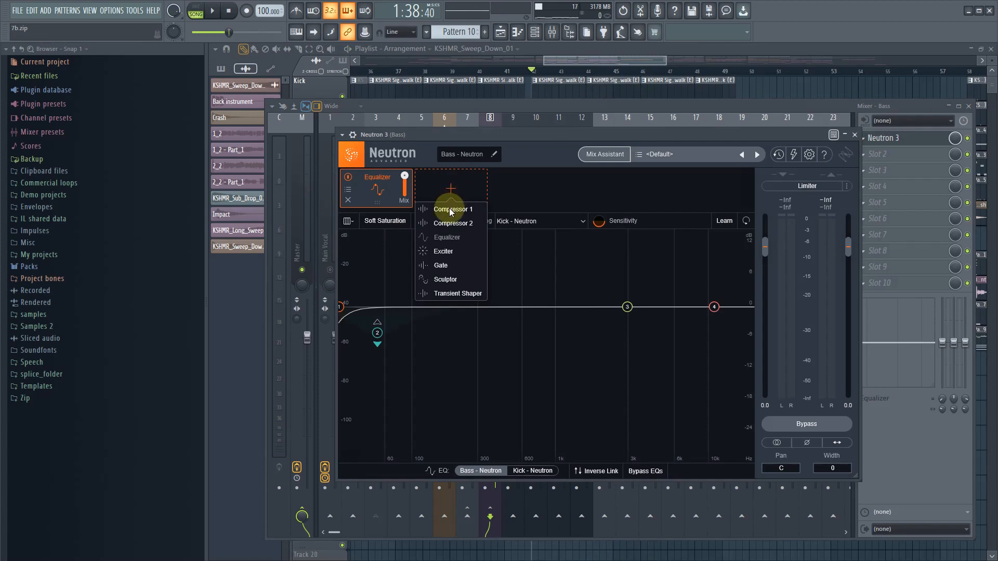
click(449, 209)
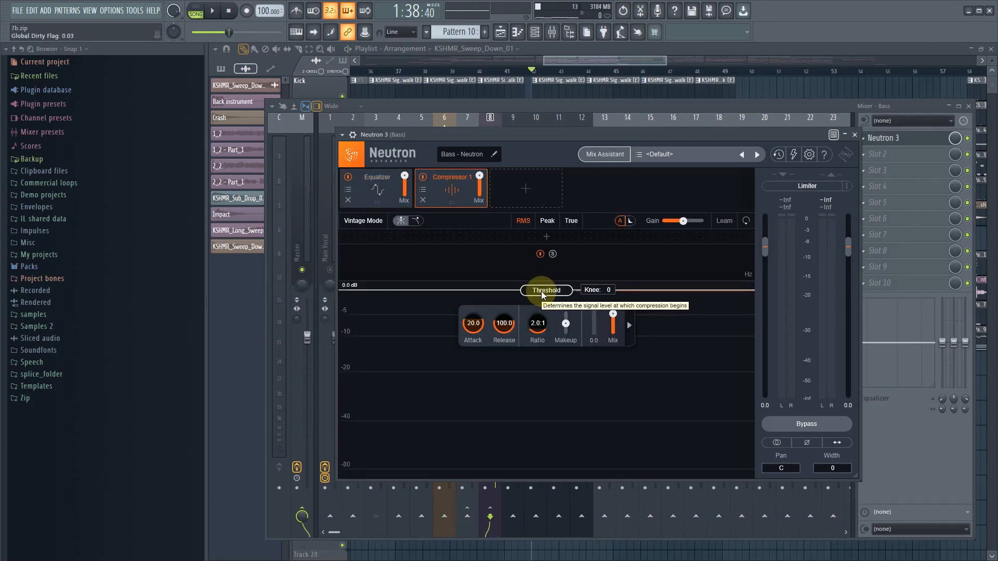
key(space)
drag(542, 295, 533, 349)
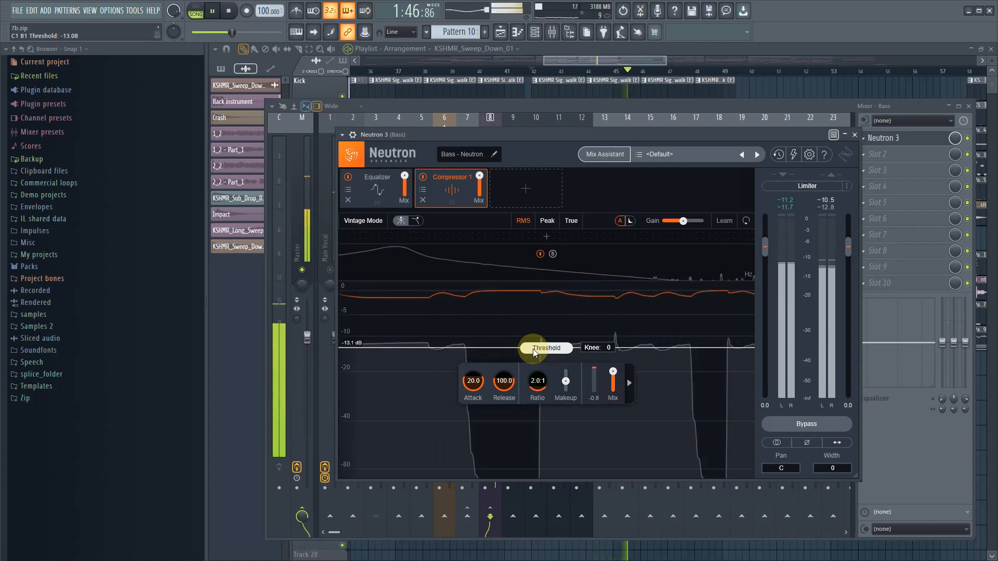
key(space)
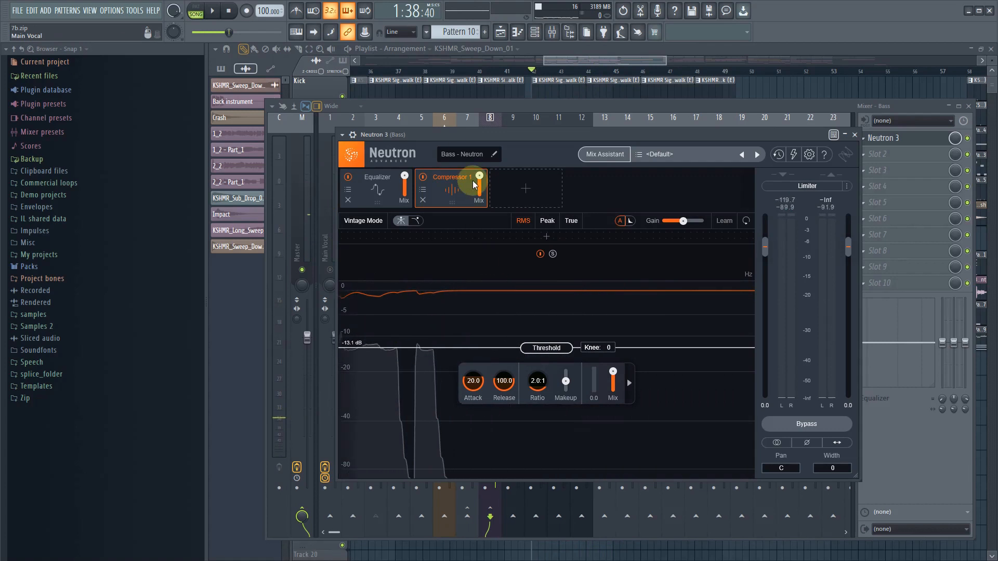
- Move the Bass plugin window aside, open Neutron 3 on the Kick track, and play the section to examine the Kick's spectrum
drag(445, 135, 413, 403)
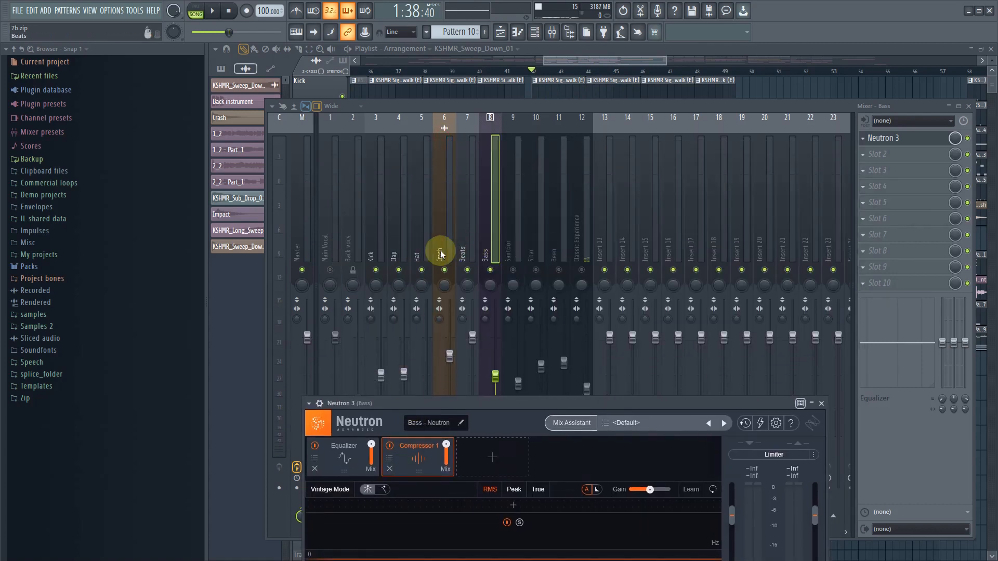
click(382, 247)
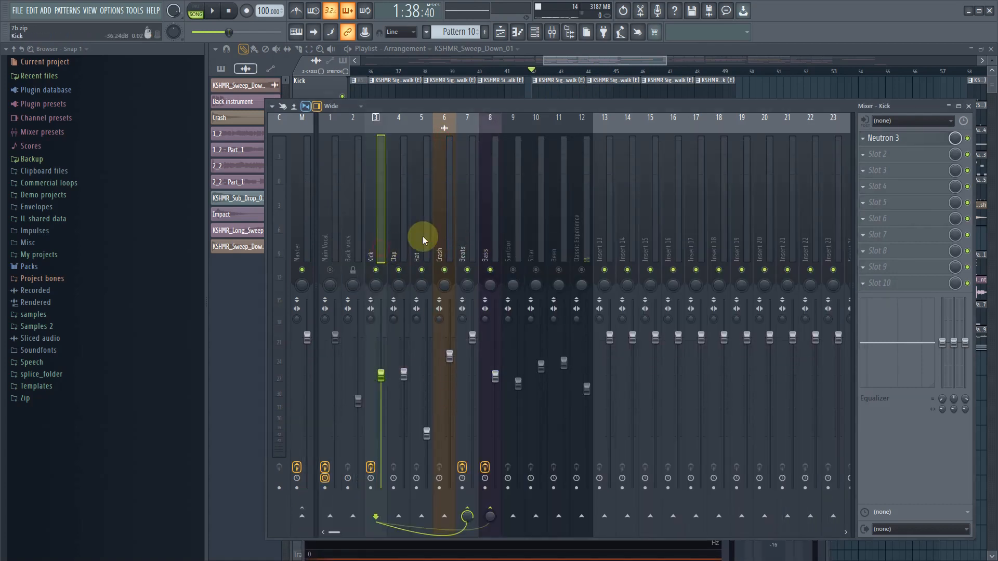
click(883, 140)
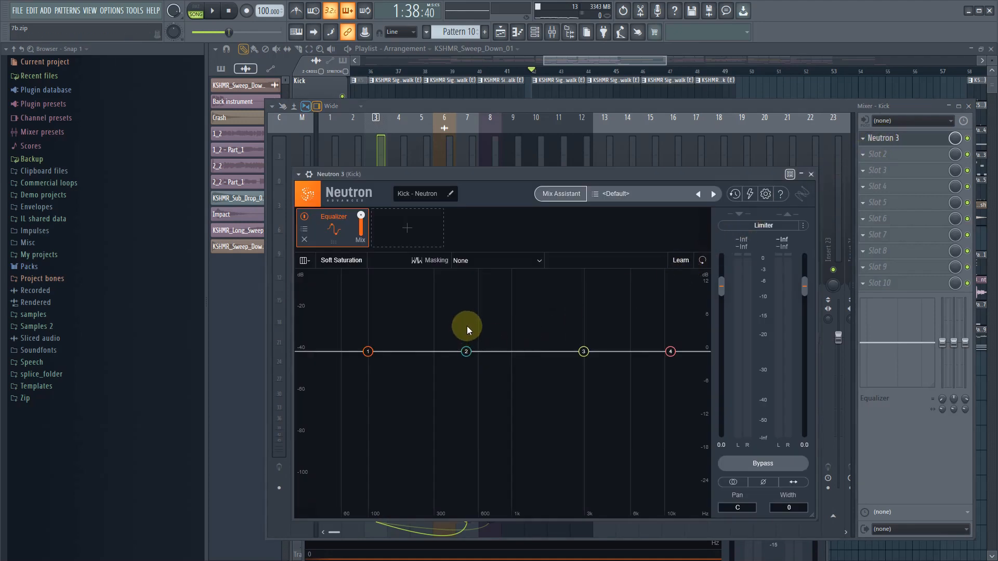
key(space)
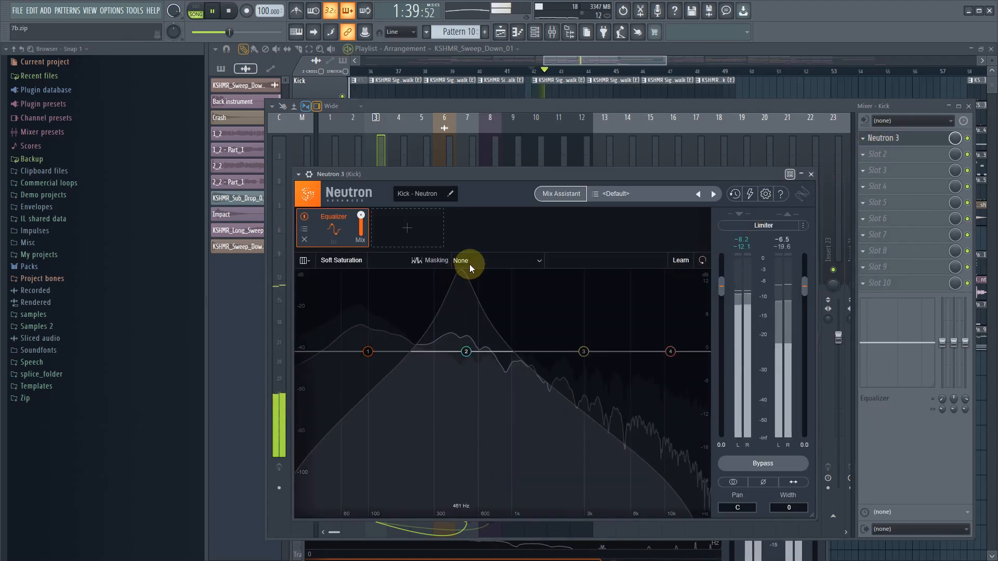
key(space)
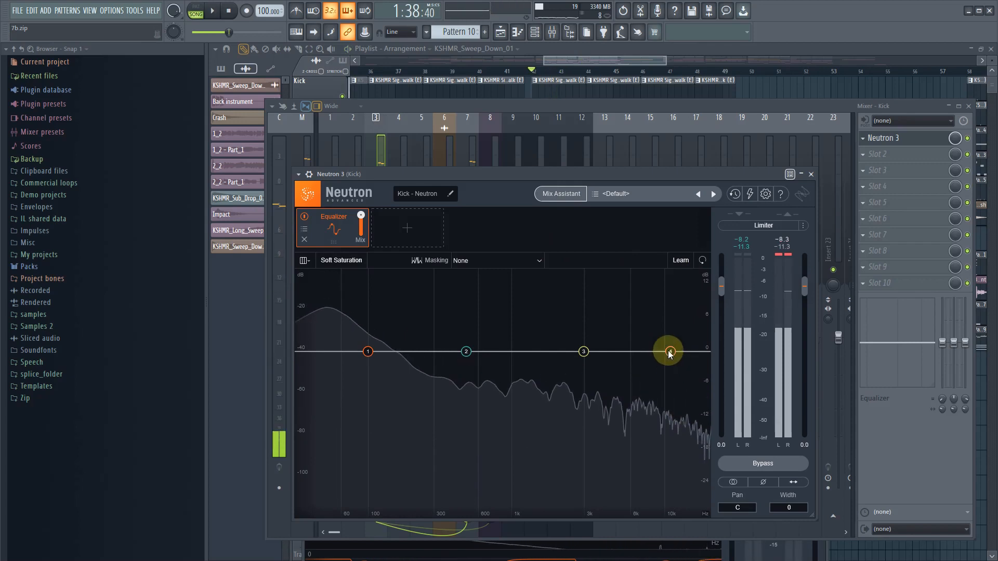
- Change the Kick Equalizer's band 4 to a Flat Lowpass at about 16350 Hz with a 24 dB/oct slope
click(671, 351)
click(672, 300)
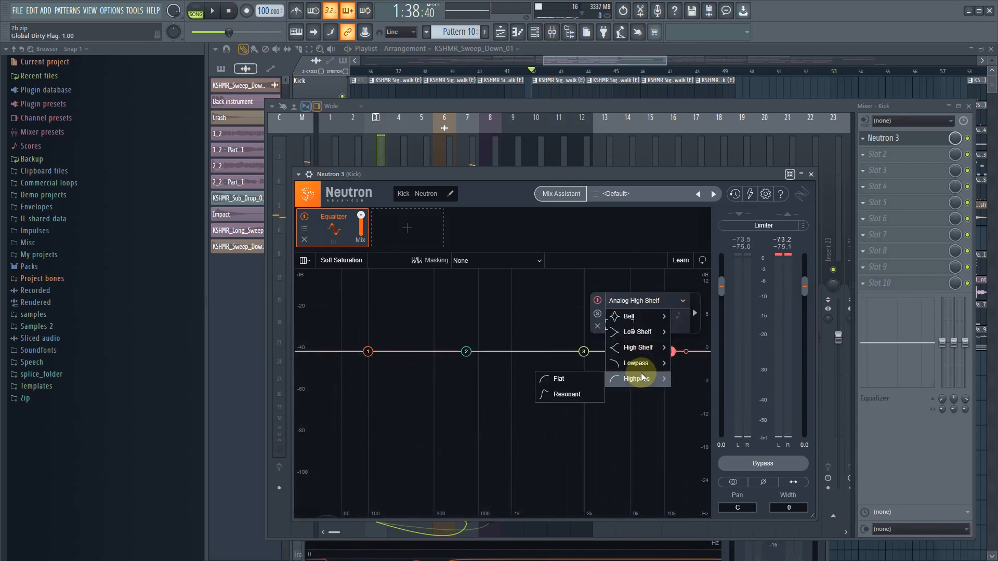
mouse_move(647, 373)
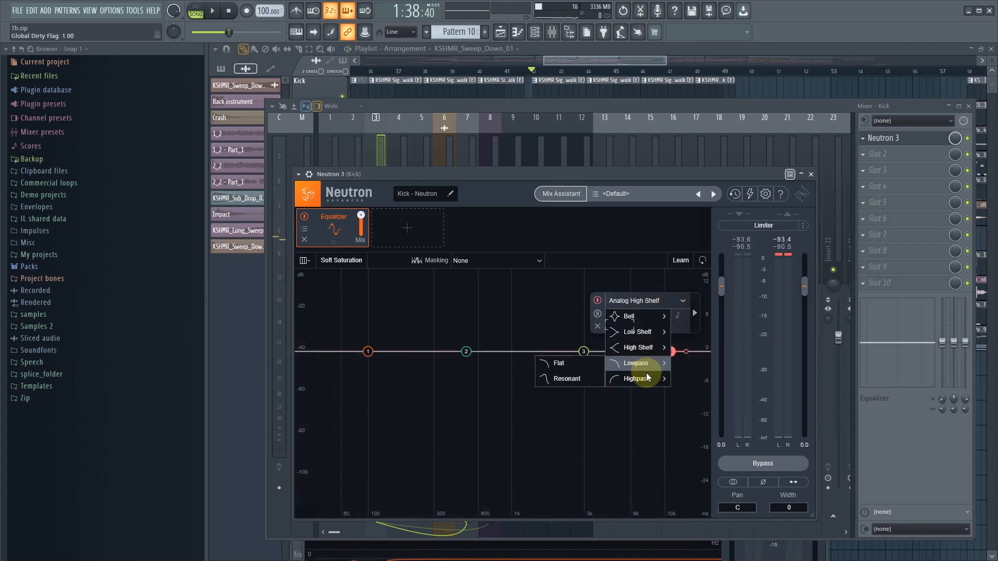
click(582, 376)
drag(687, 353, 687, 352)
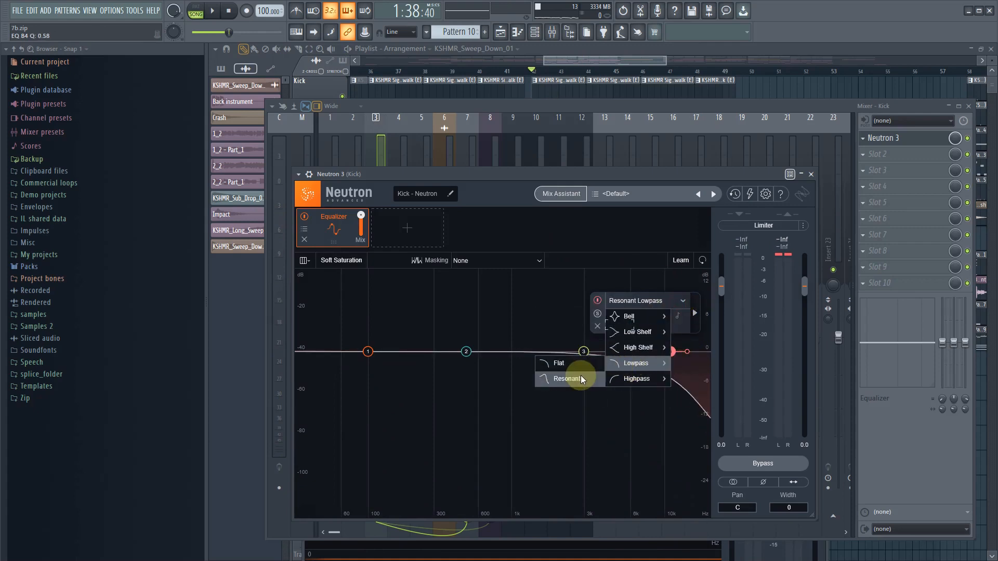
click(579, 368)
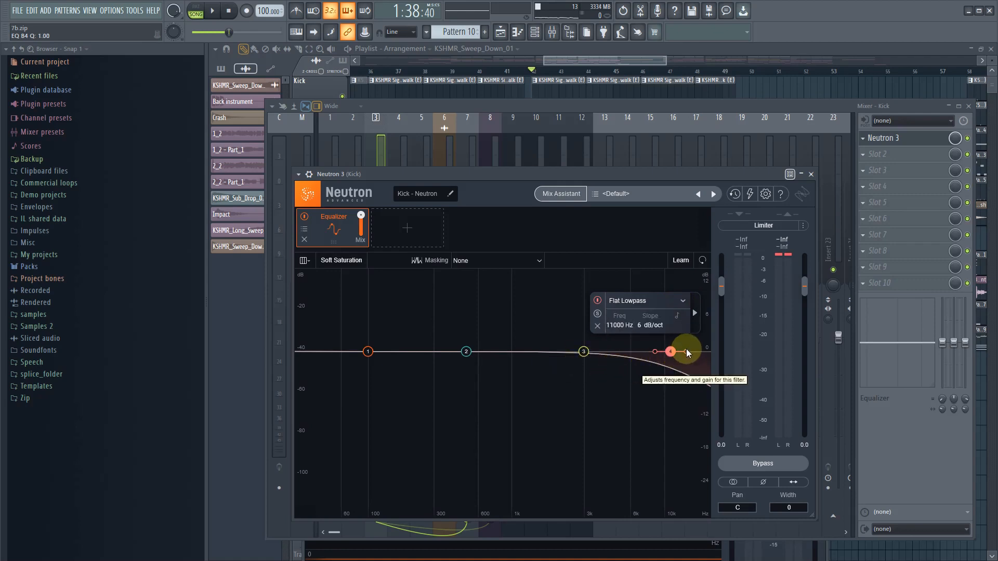
drag(687, 351, 710, 353)
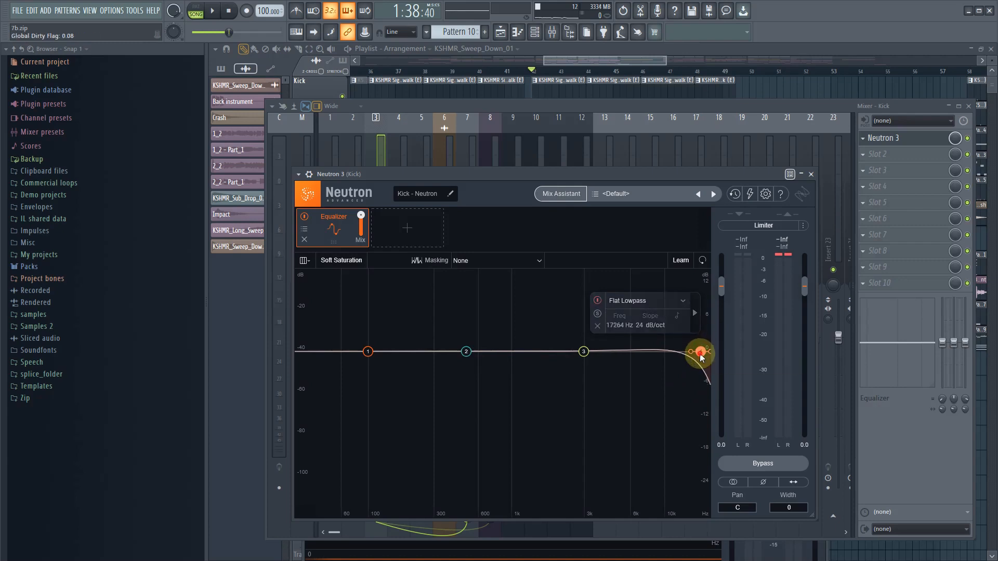
drag(701, 354, 696, 354)
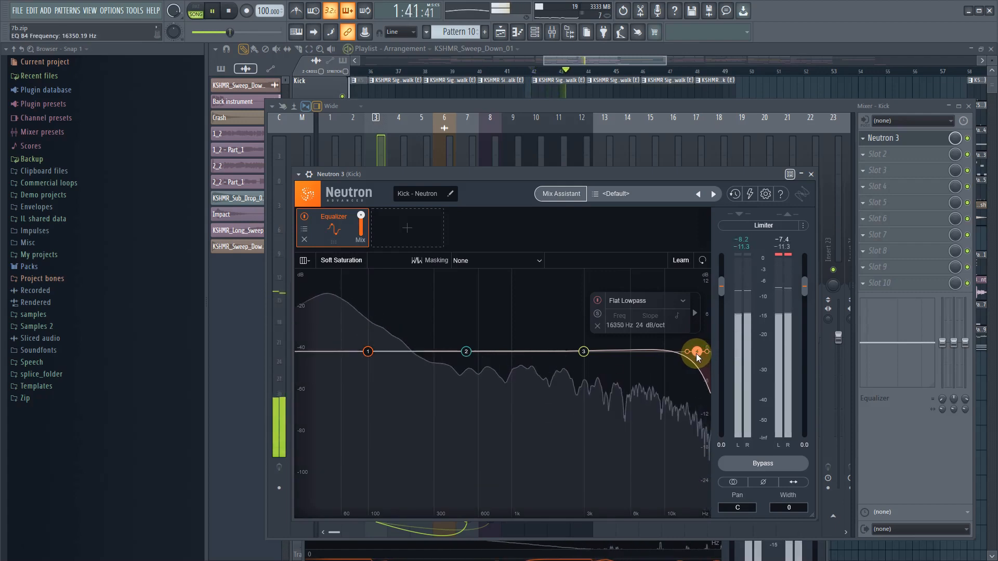
- Close the Kick's Neutron window, unmute the Santoor track, and load Neutron 3 into its first effect slot
click(809, 174)
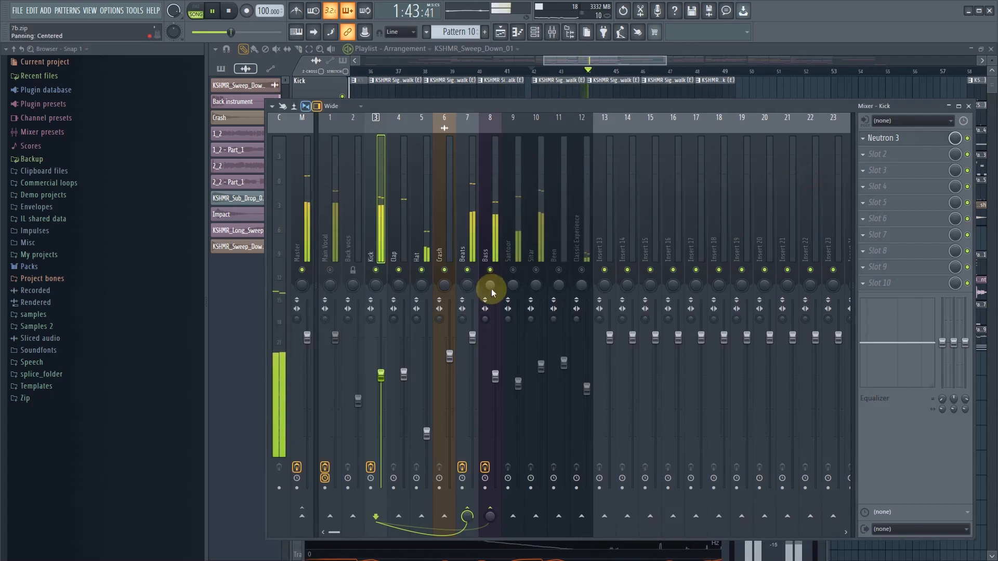
click(501, 373)
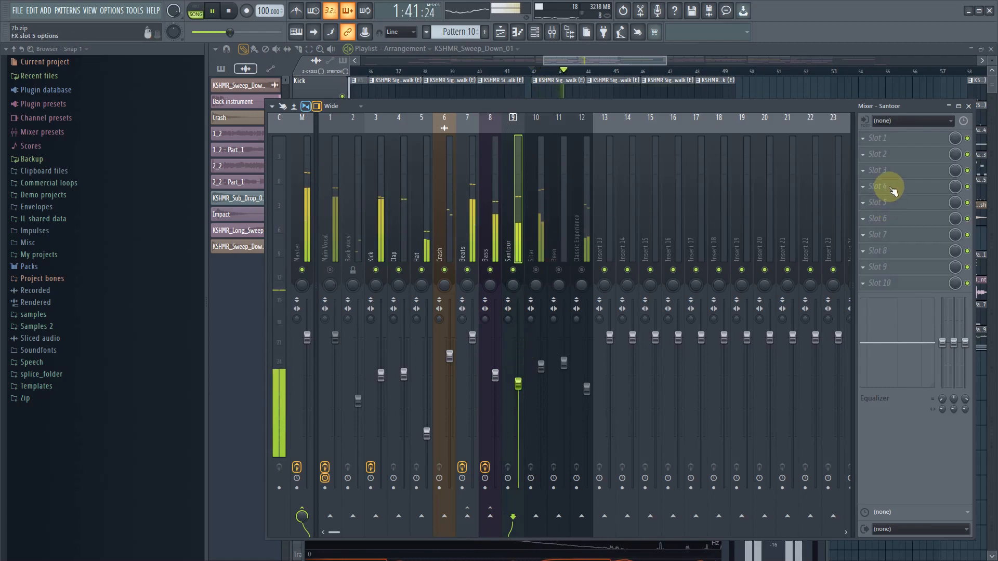
click(863, 142)
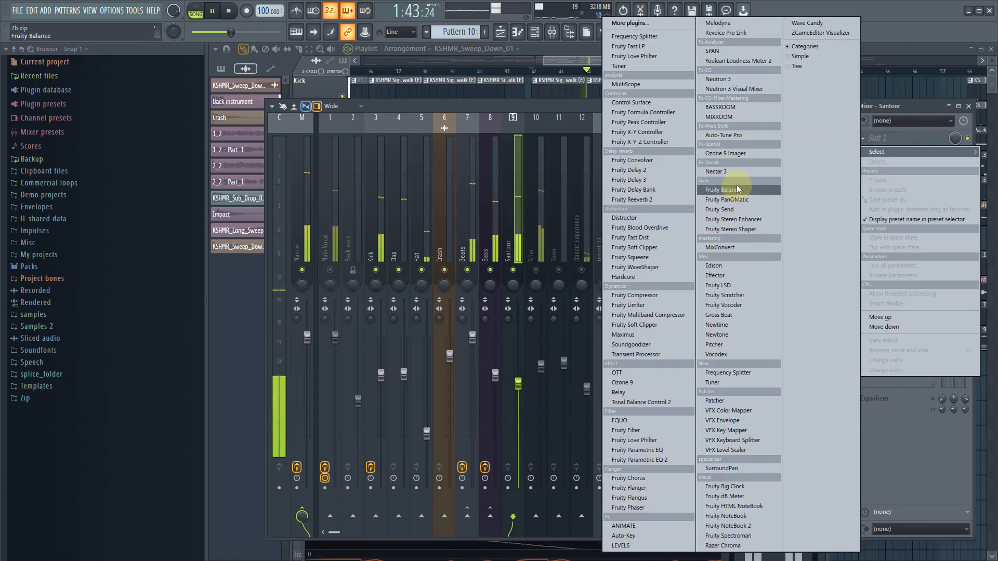
click(739, 79)
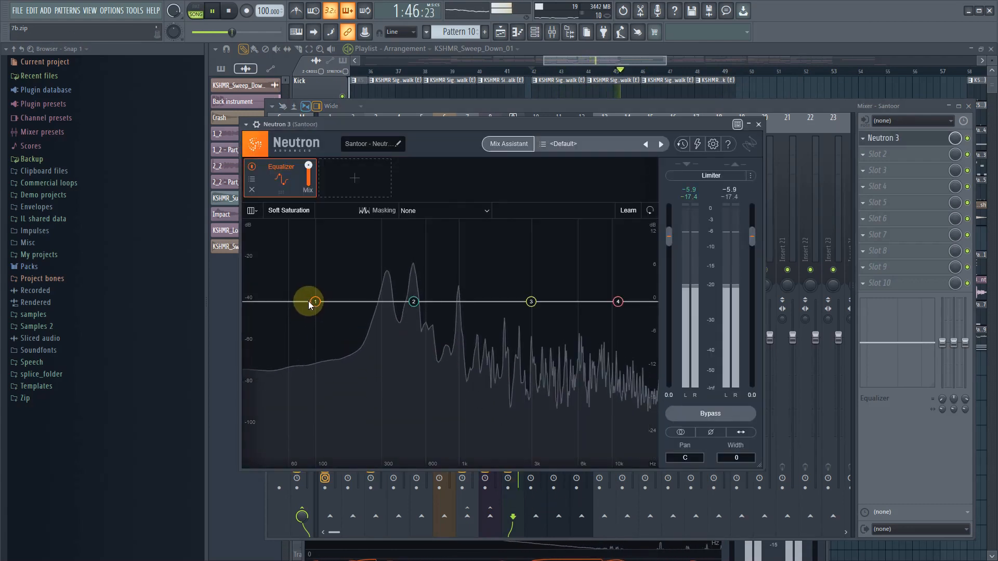
- Change the Santoor Equalizer's band 1 to the Flat Highpass shape
click(315, 301)
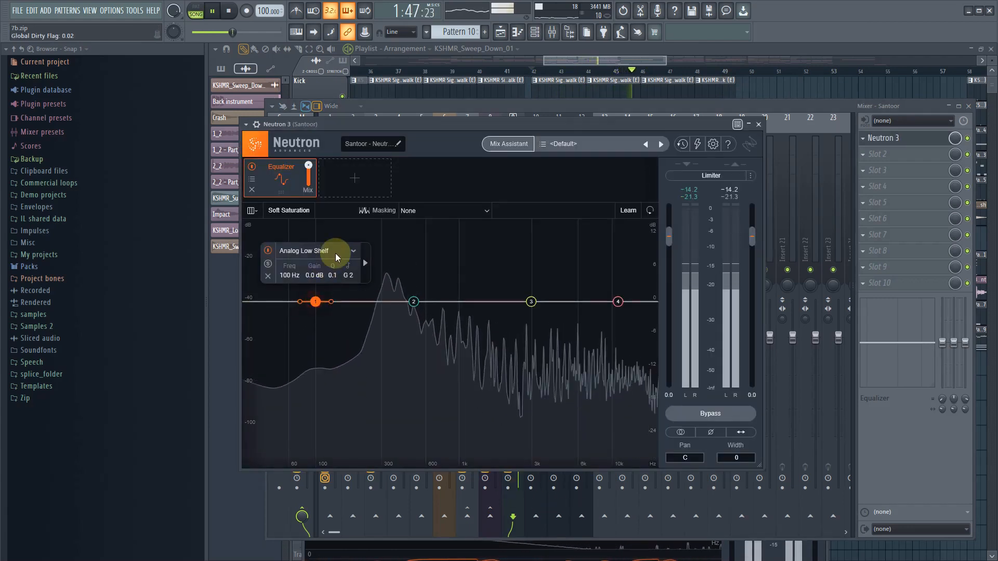
click(336, 251)
mouse_move(307, 329)
click(365, 328)
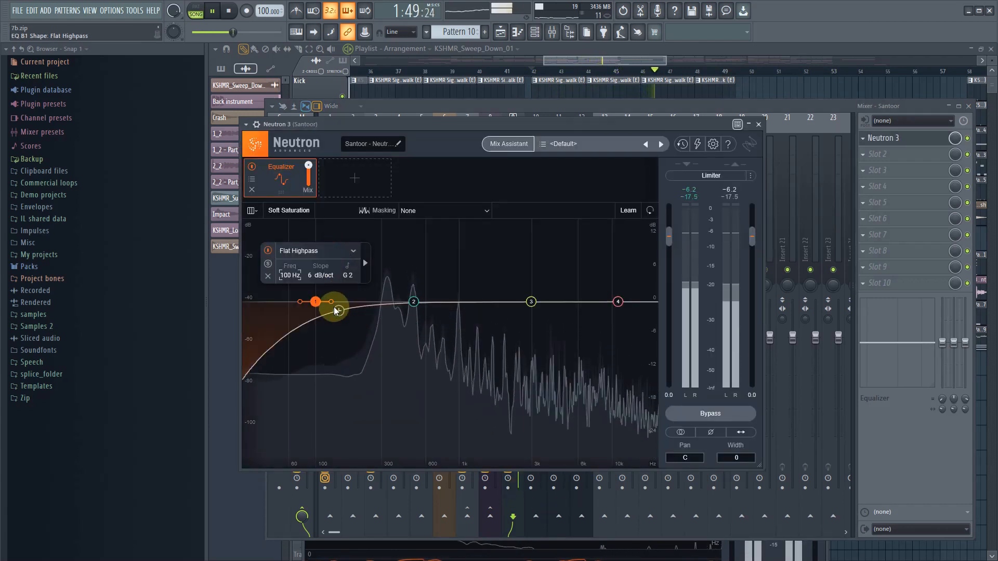
- Set the Santoor Equalizer's band 1 highpass to about 271 Hz with a 12 dB/oct slope and stop playback
drag(333, 300, 378, 316)
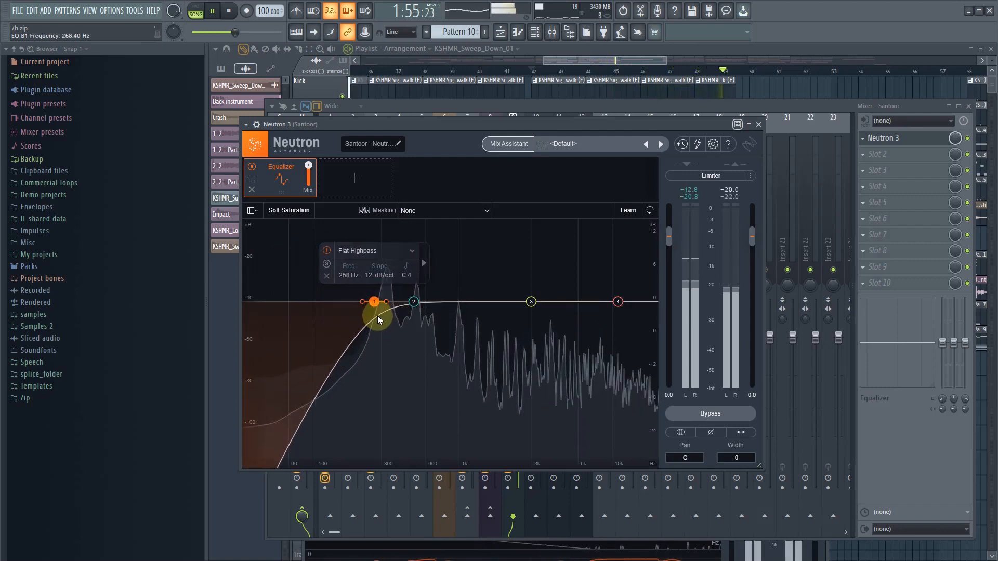
key(space)
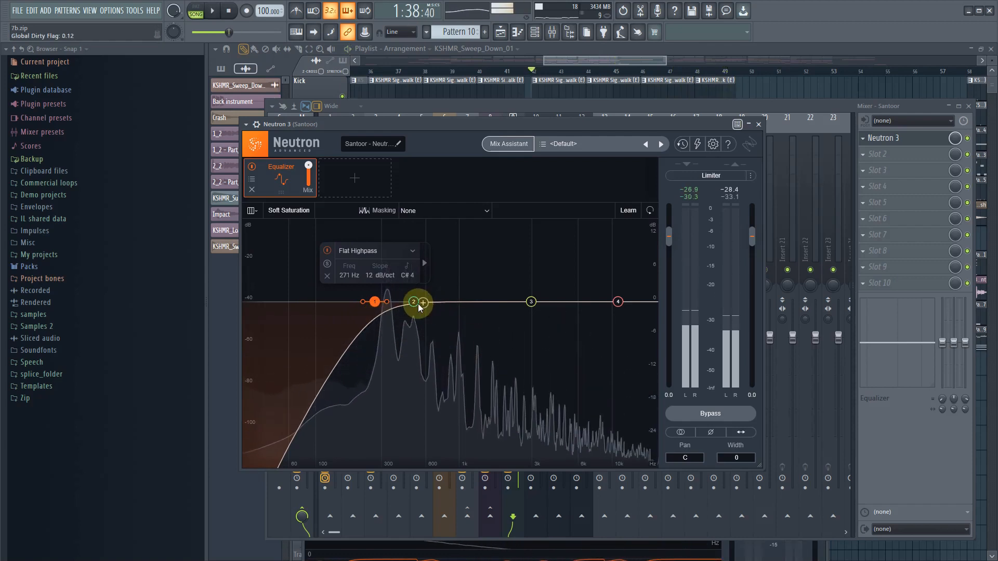
- Solo the Santoor mixer track, reopen its Neutron 3 window, and play the section to examine its spectrum
drag(683, 125, 638, 373)
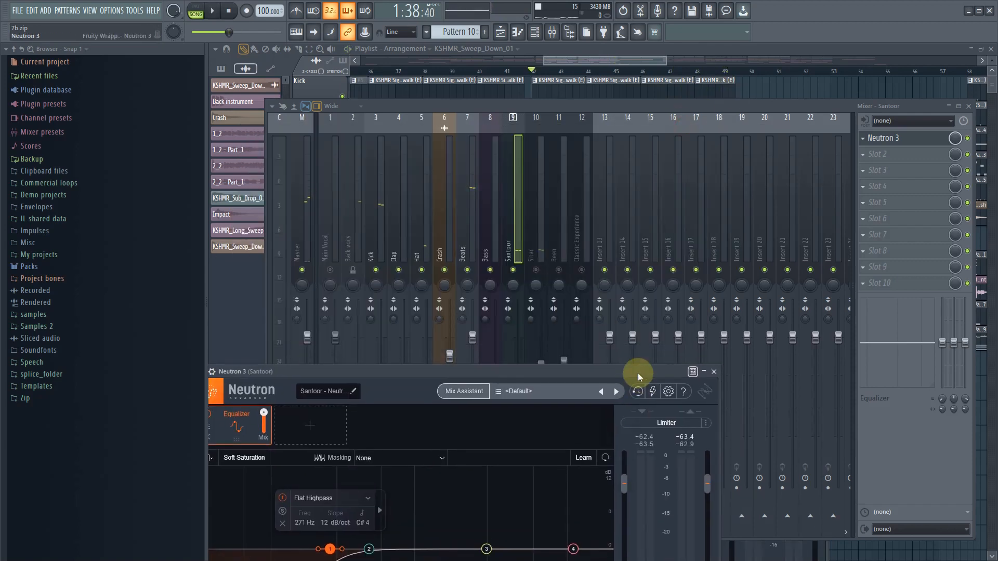
right_click(514, 270)
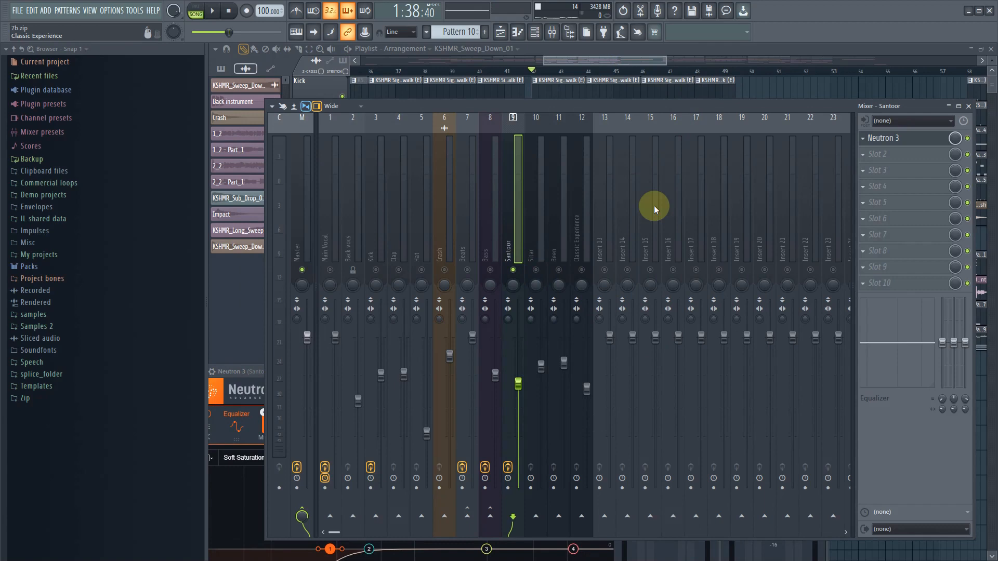
click(900, 140)
key(space)
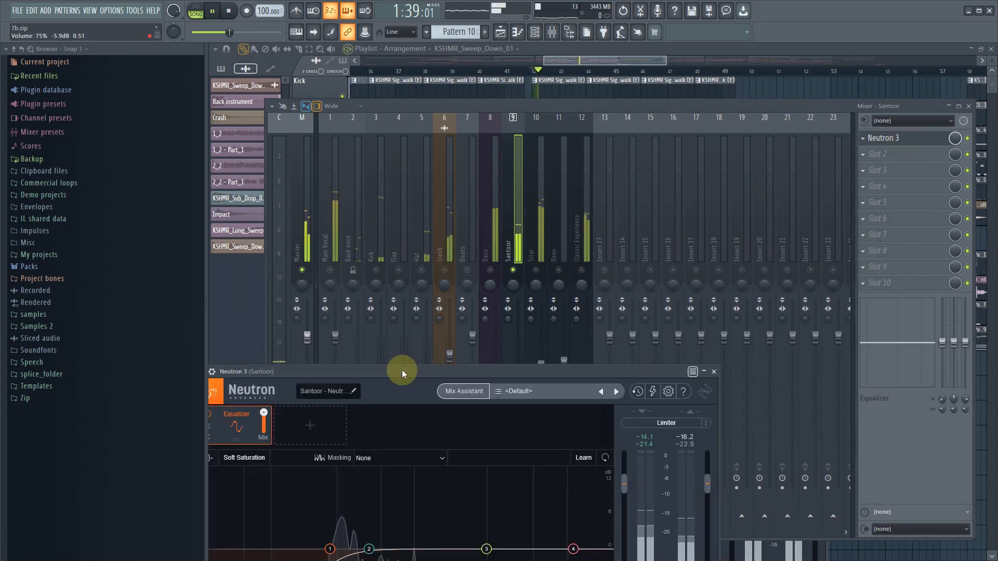
drag(401, 369, 520, 169)
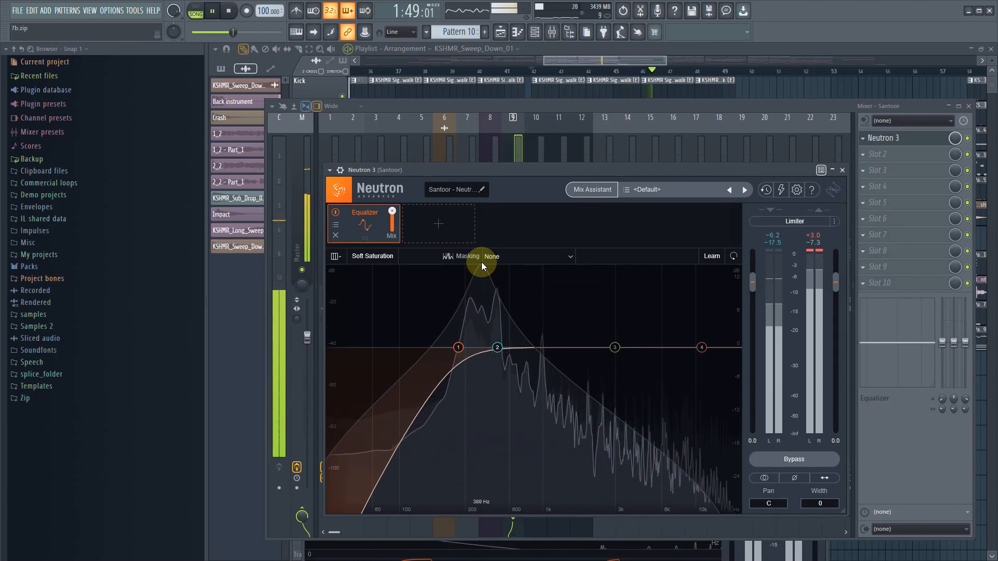
key(space)
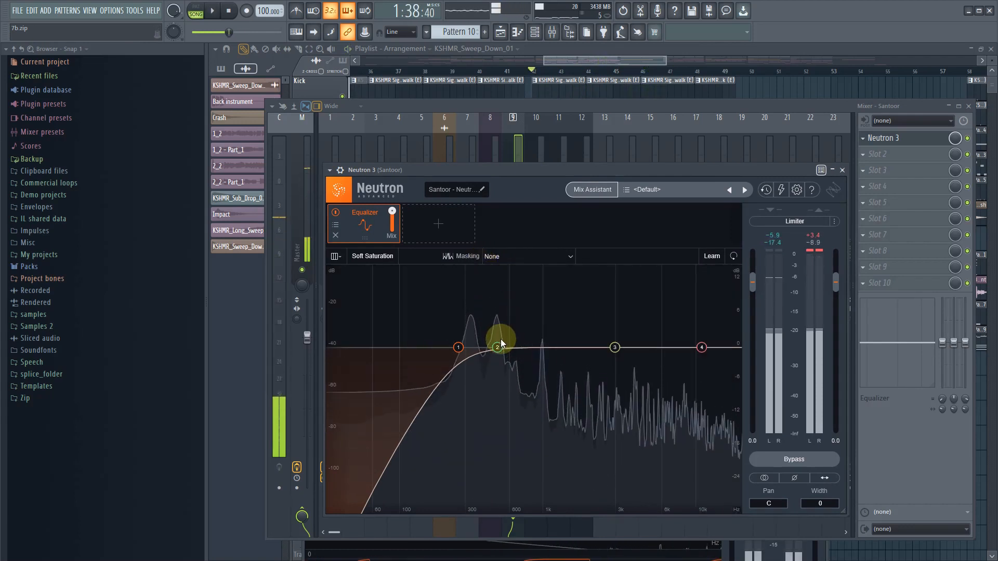
- Set the Santoor Equalizer's band 2 gain to -2.0 dB at 500 Hz and play the section to hear it
click(500, 343)
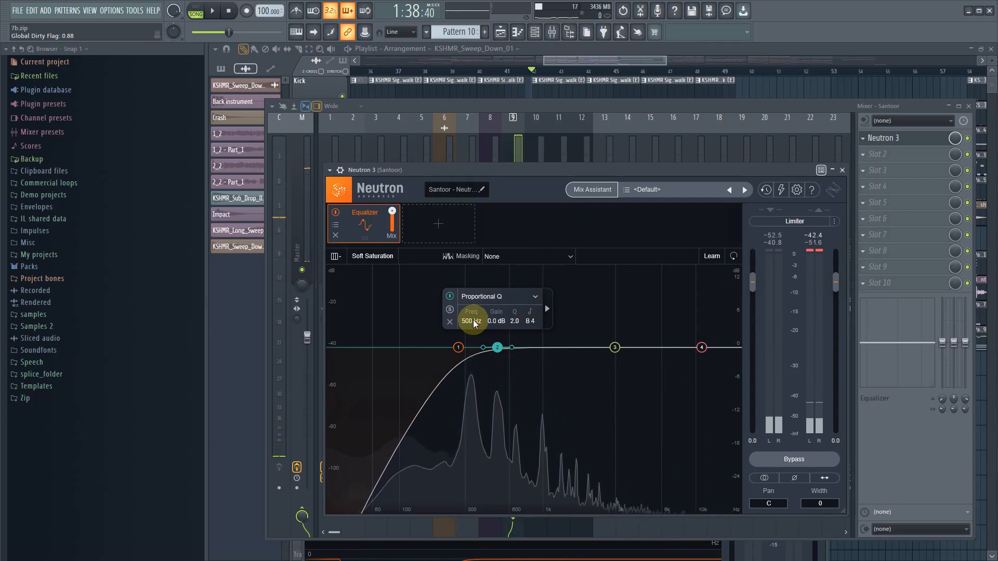
drag(494, 321, 495, 328)
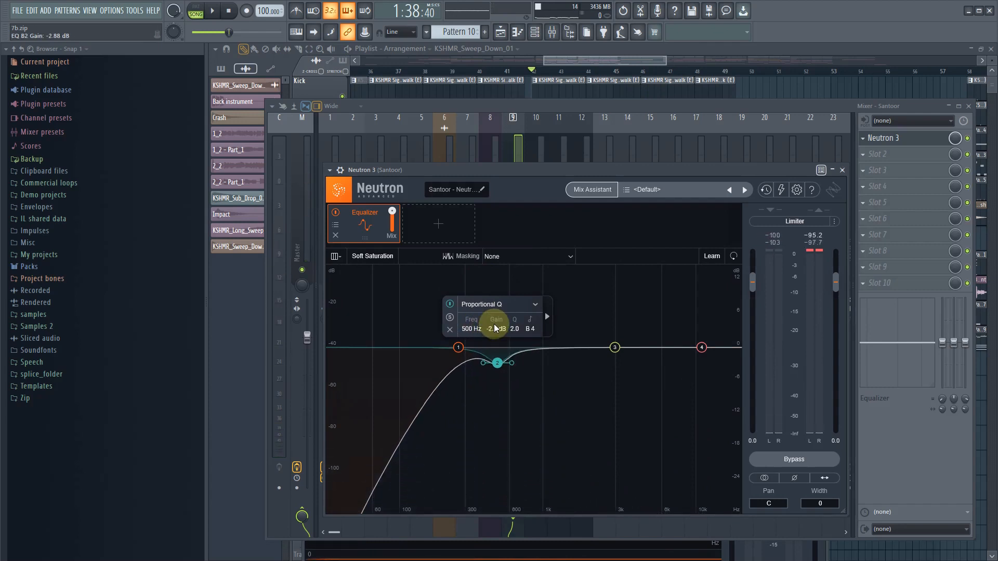
click(495, 328)
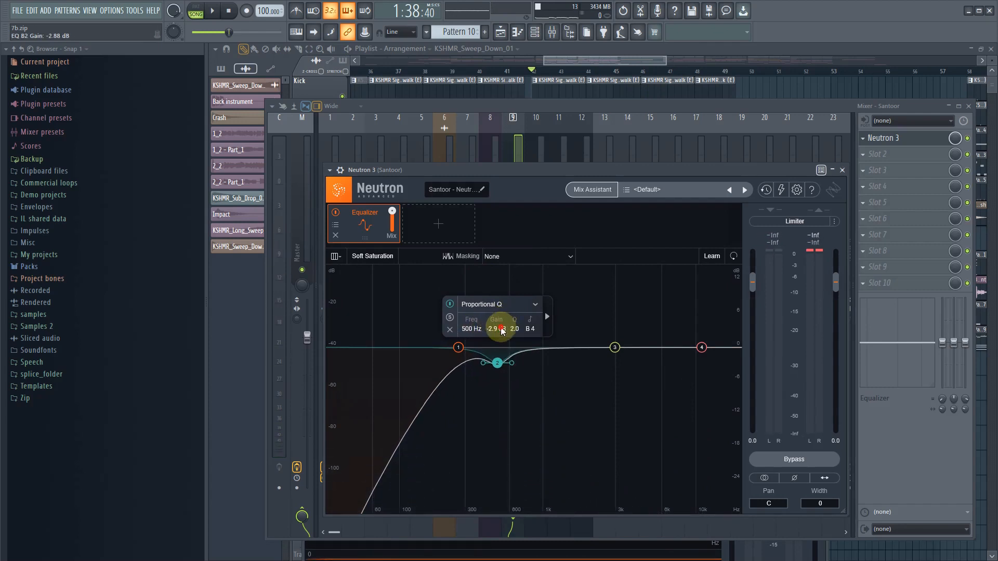
text(-2)
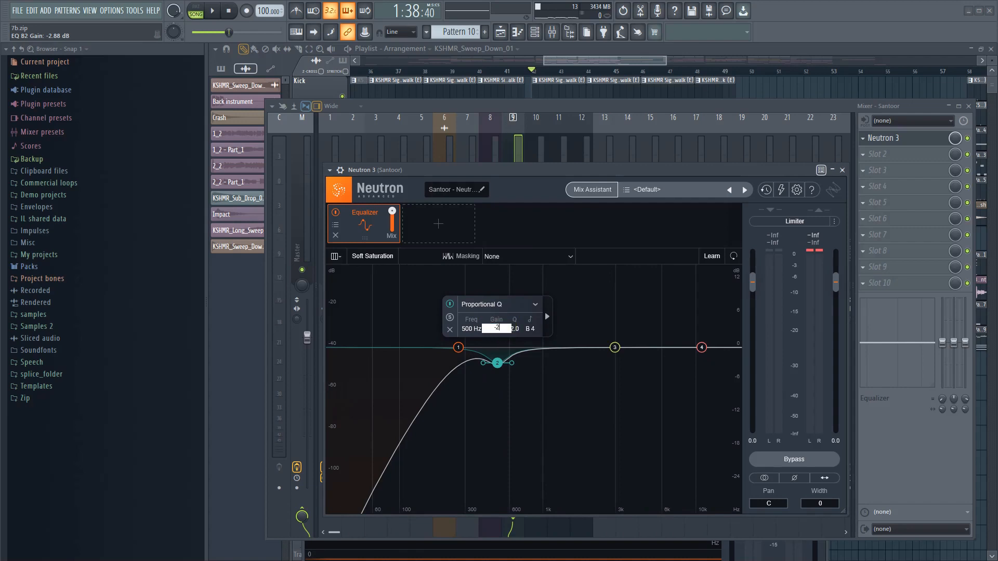
key(Return)
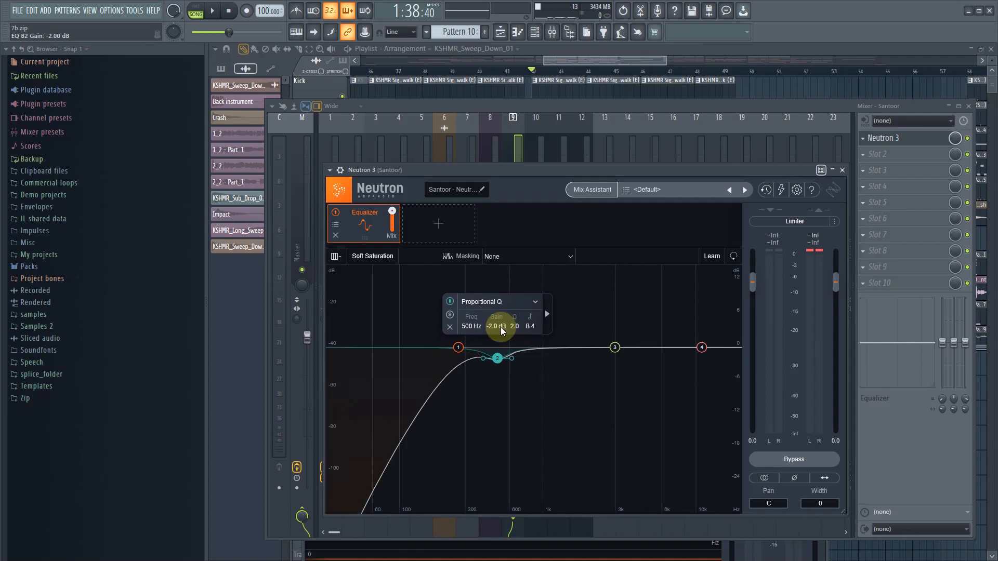
click(611, 301)
key(space)
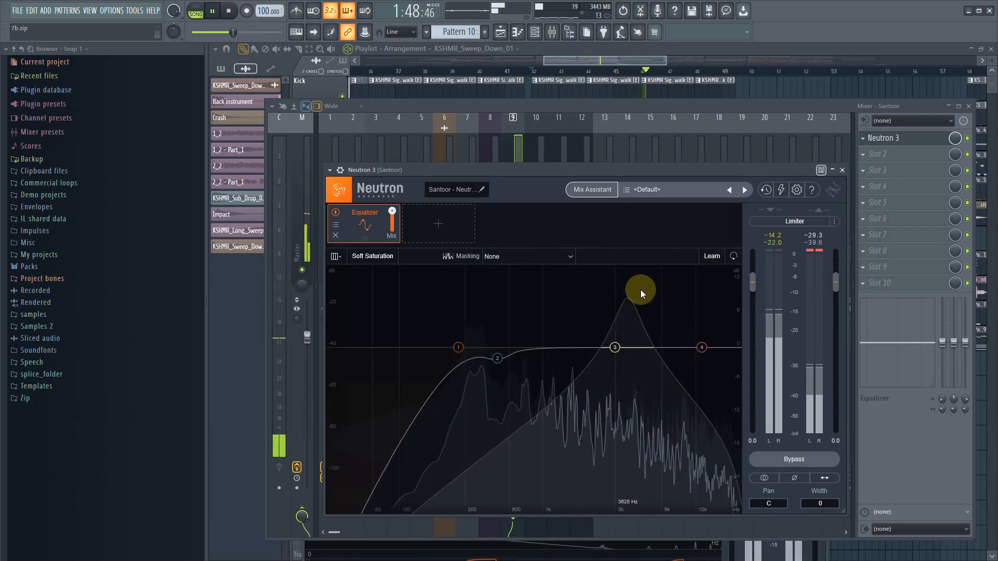
- Raise the Santoor Equalizer's band 4 high shelf by about 1.5 dB at about 9866 Hz and play the result
key(space)
drag(707, 347, 695, 340)
key(space)
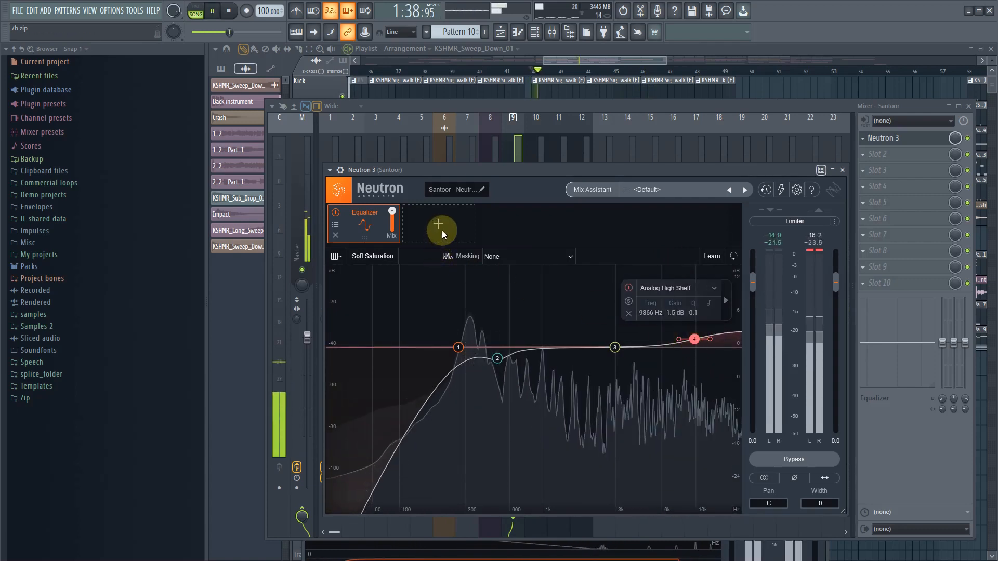
- Stop playback, add Compressor 1 after the Santoor Equalizer, and load its Acoustic Guitar preset
key(space)
click(438, 227)
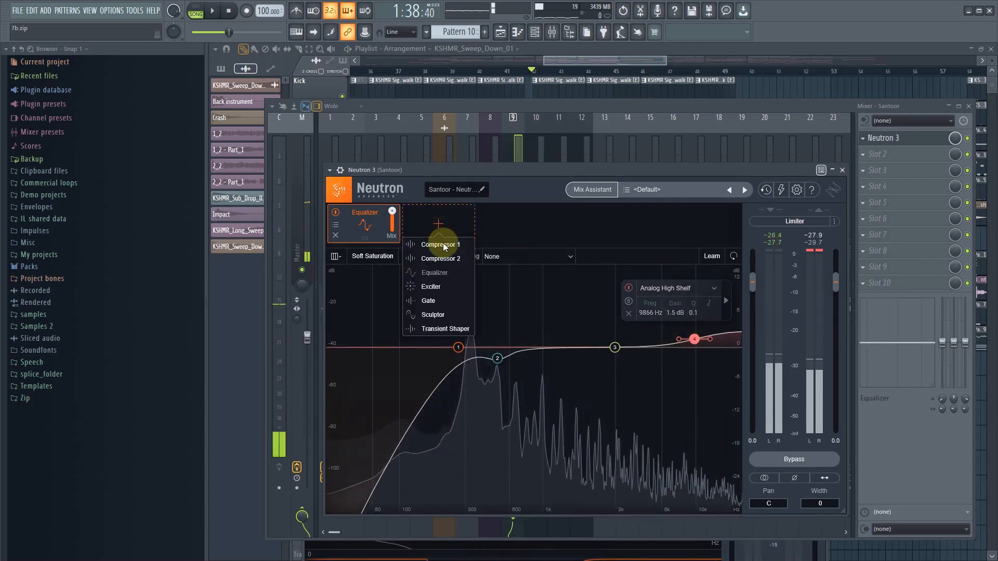
click(447, 287)
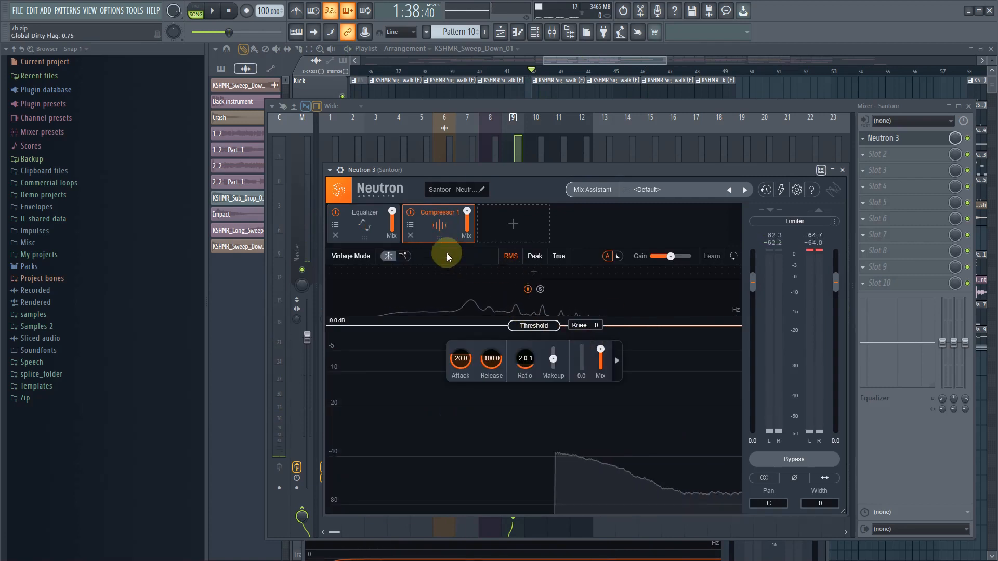
click(412, 226)
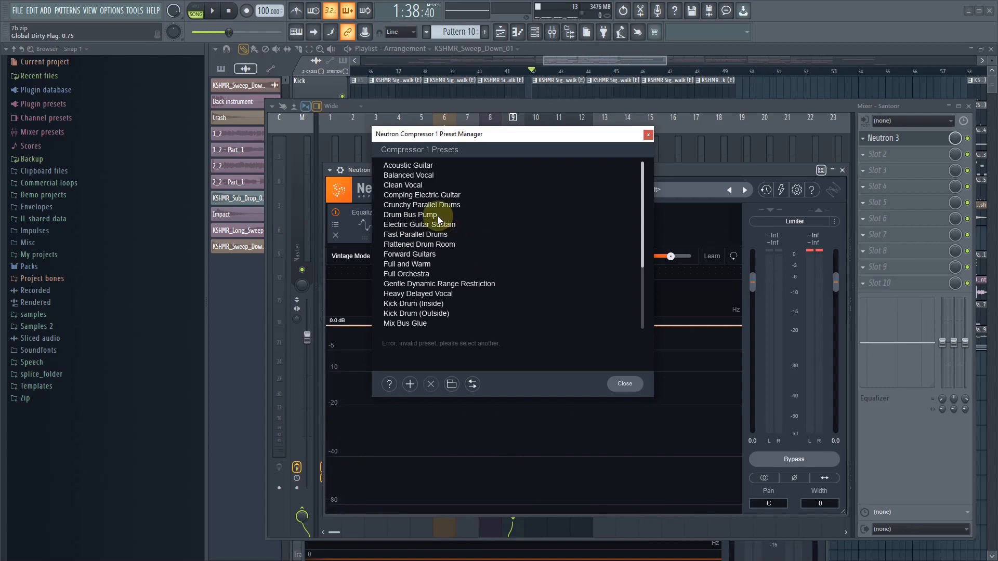
click(422, 165)
click(626, 384)
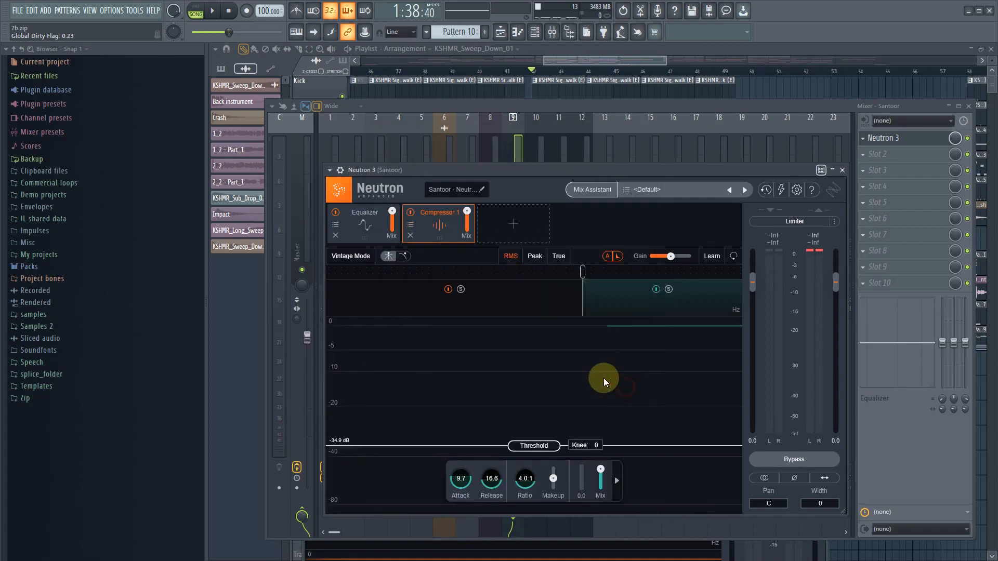
- During playback, set Compressor 1's threshold to about -22.3 dB in the low band and about -36.6 dB in the soloed high band
key(space)
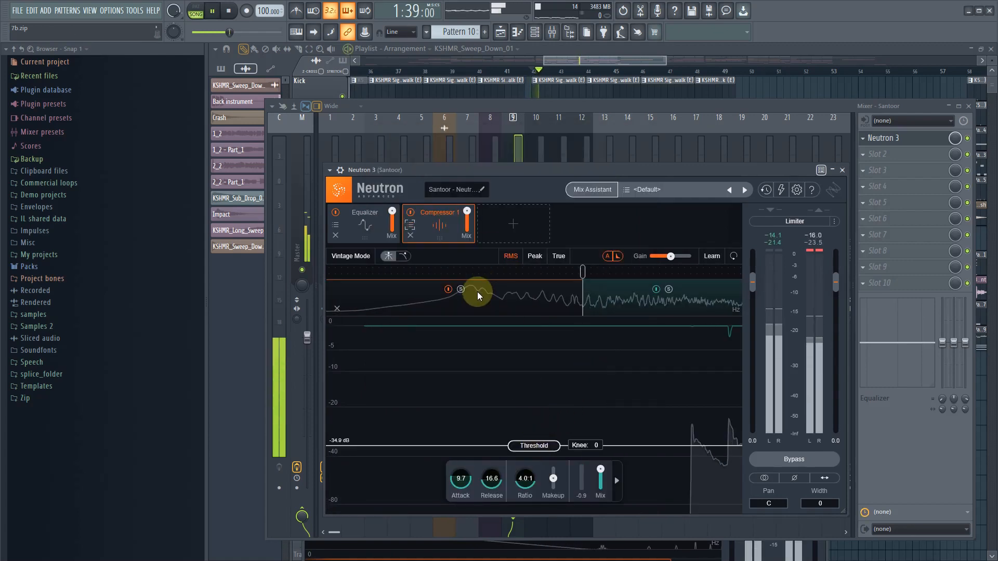
drag(515, 445, 533, 415)
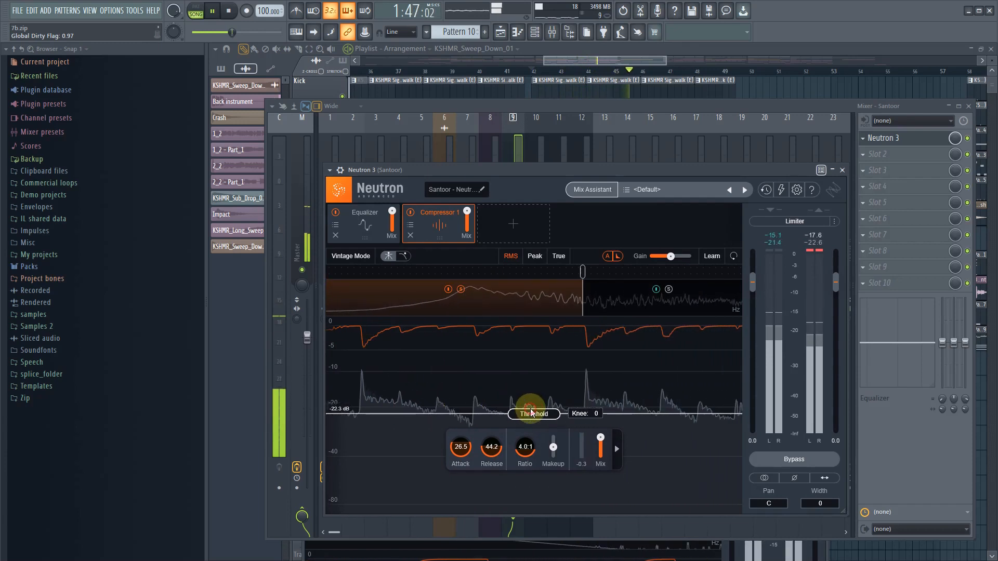
click(461, 290)
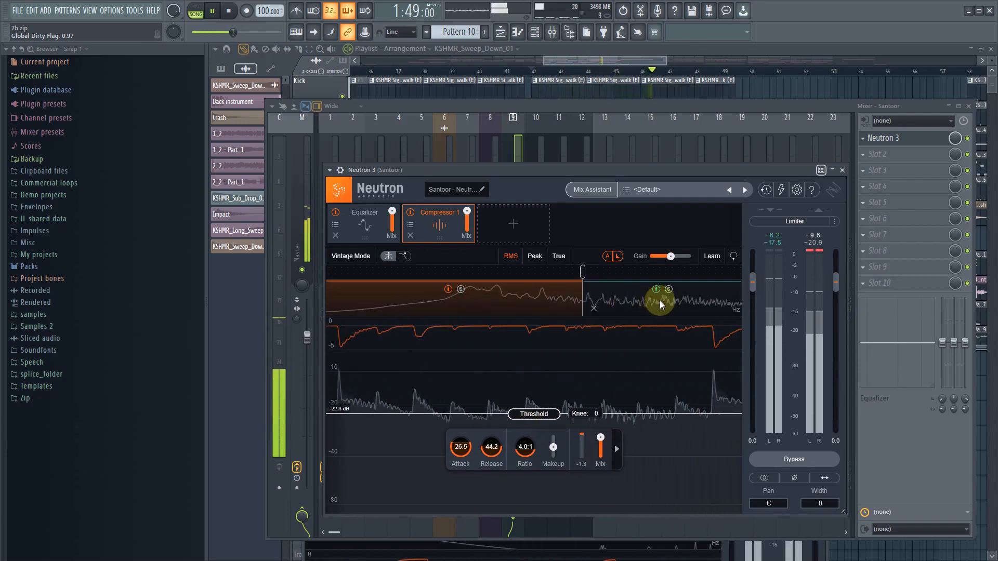
click(668, 291)
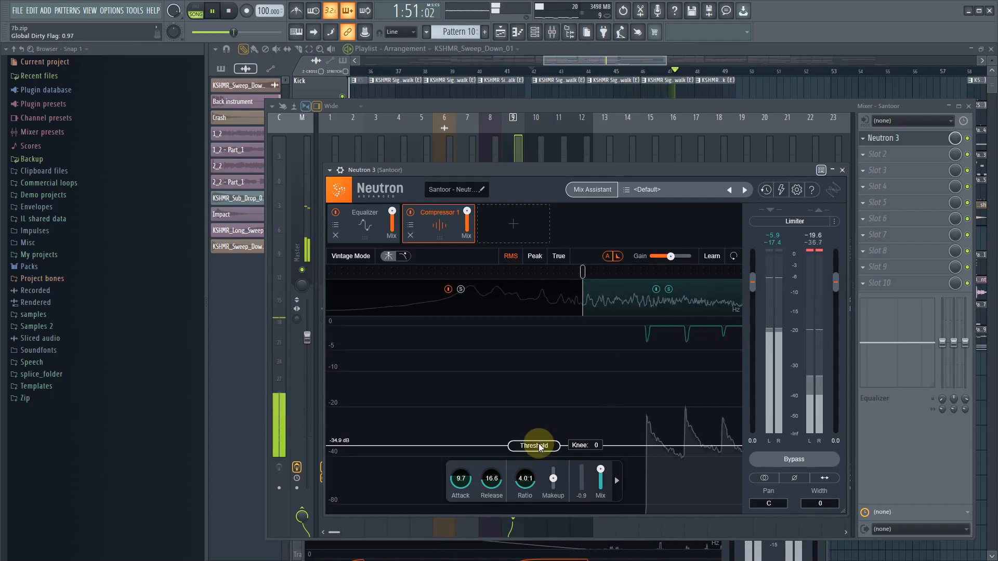
mouse_move(540, 447)
mouse_down()
mouse_move(542, 438)
mouse_move(542, 449)
mouse_up()
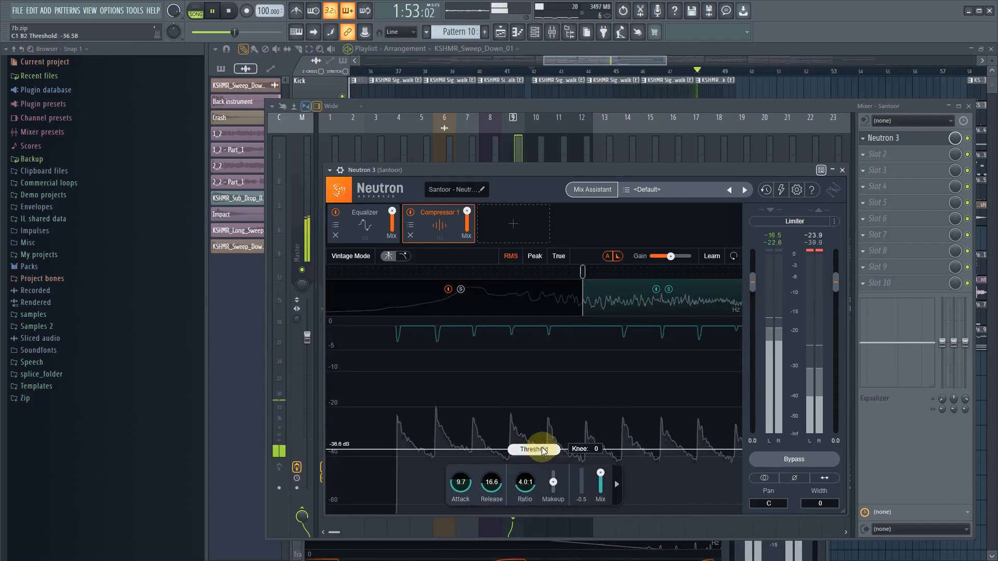
key(space)
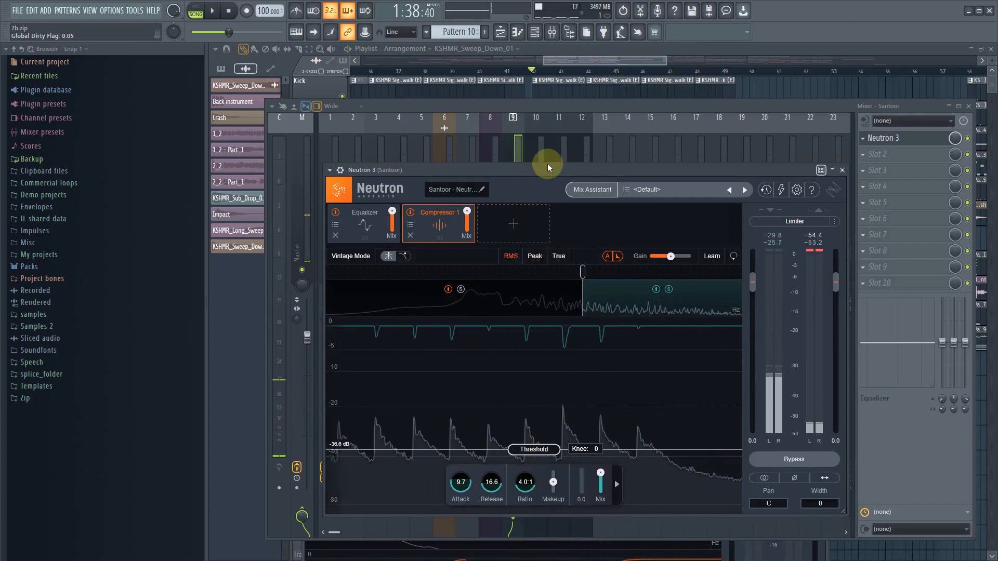
- Mute Track 7 and the Back sound track in the playlist
click(540, 110)
click(559, 66)
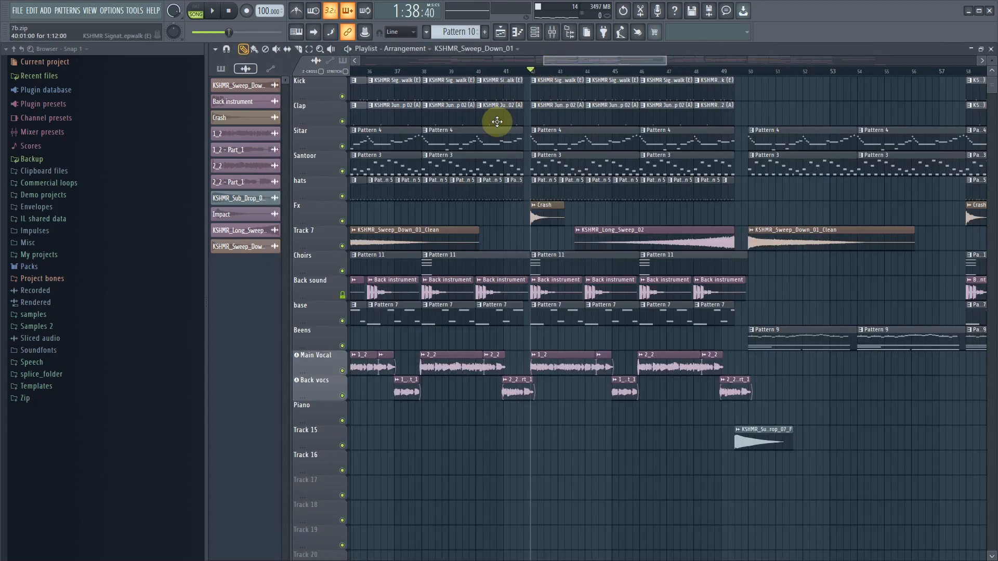
click(342, 246)
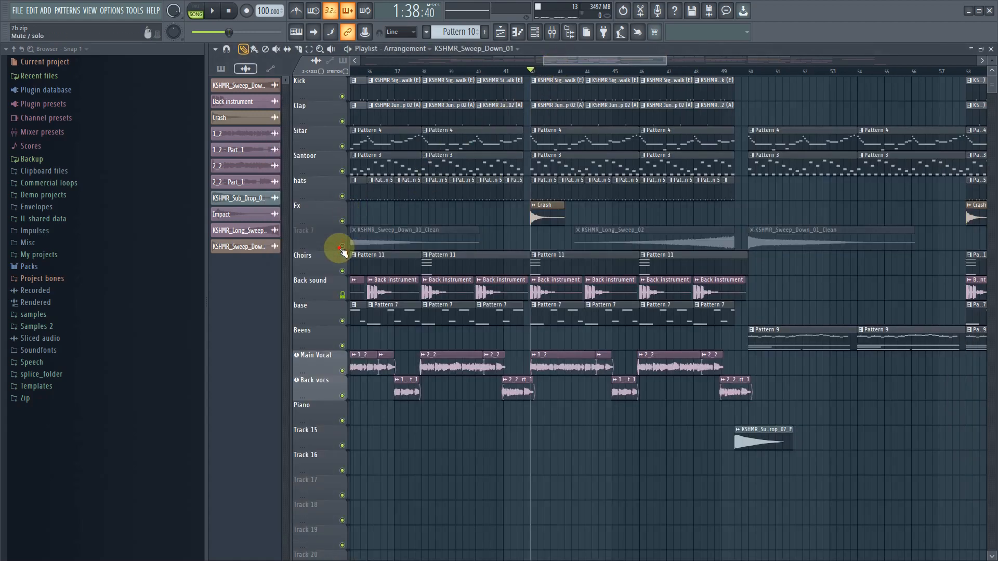
click(342, 296)
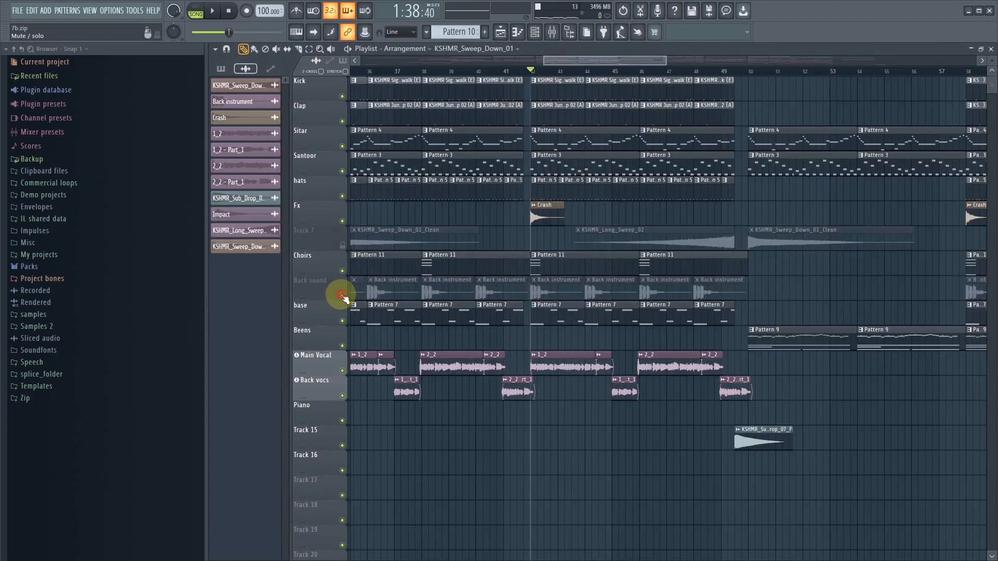
- Play the section, reopen Neutron 3 from the Santoor mixer track, and lower Compressor 1's high-band threshold to about -36.8 dB
key(space)
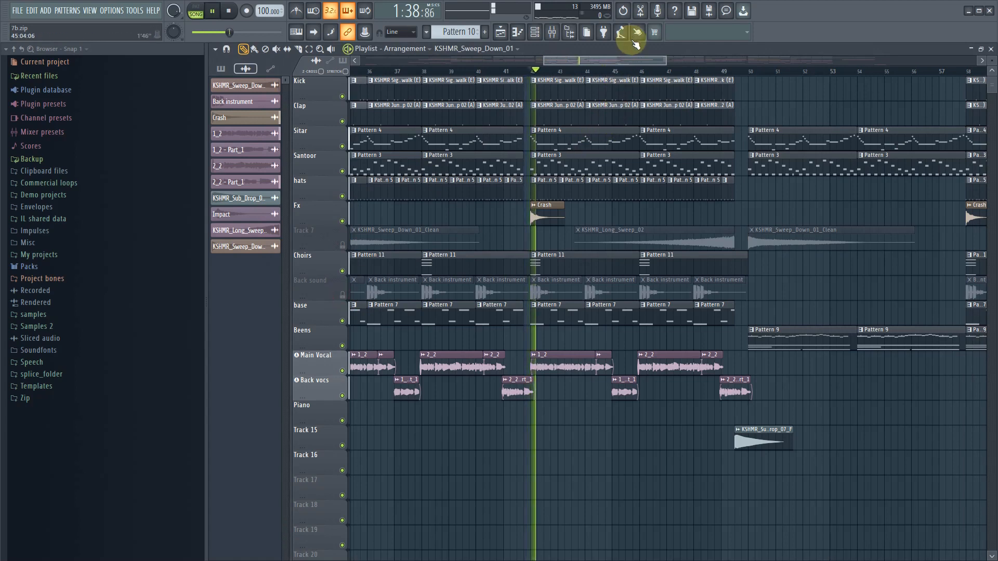
click(552, 32)
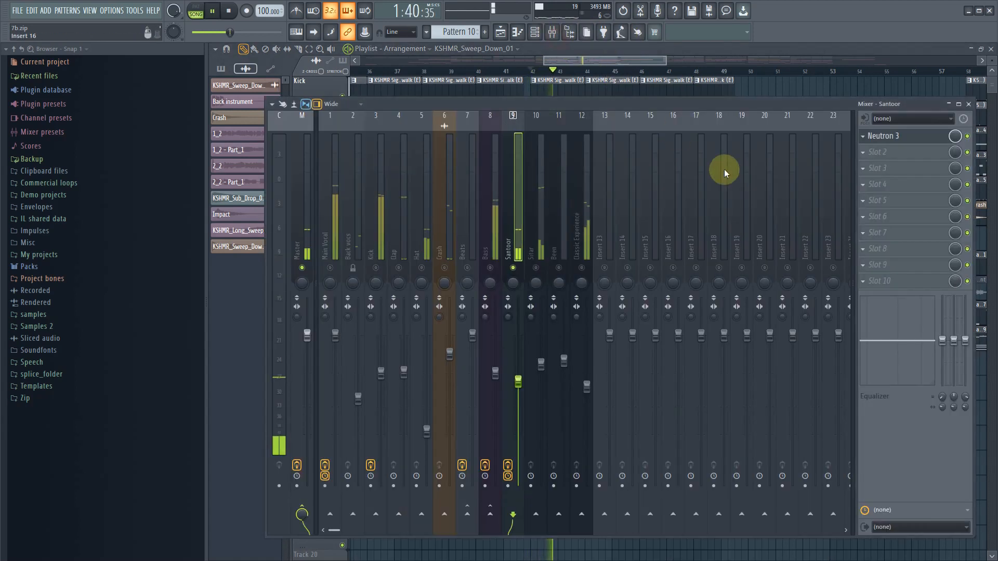
click(903, 138)
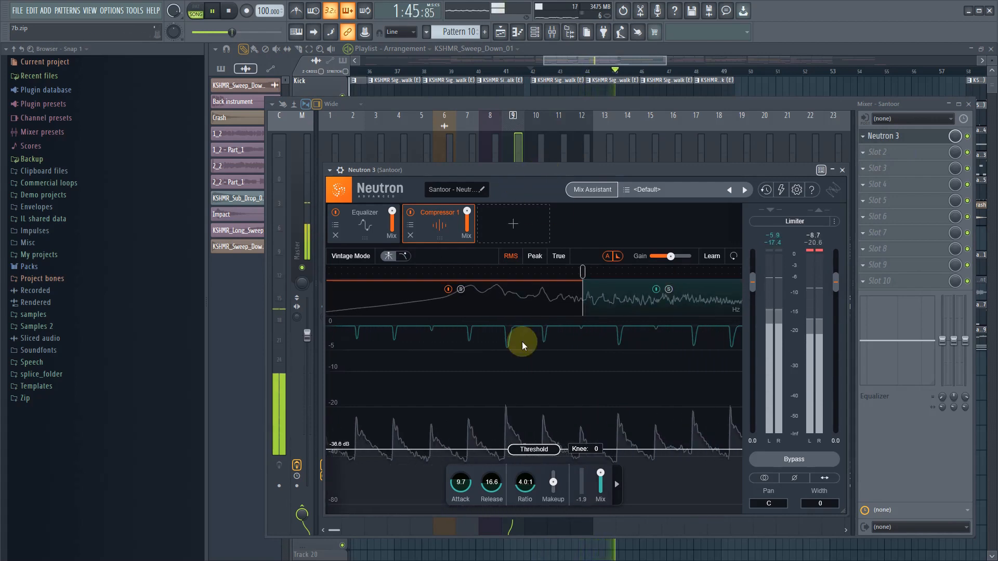
drag(540, 451, 541, 451)
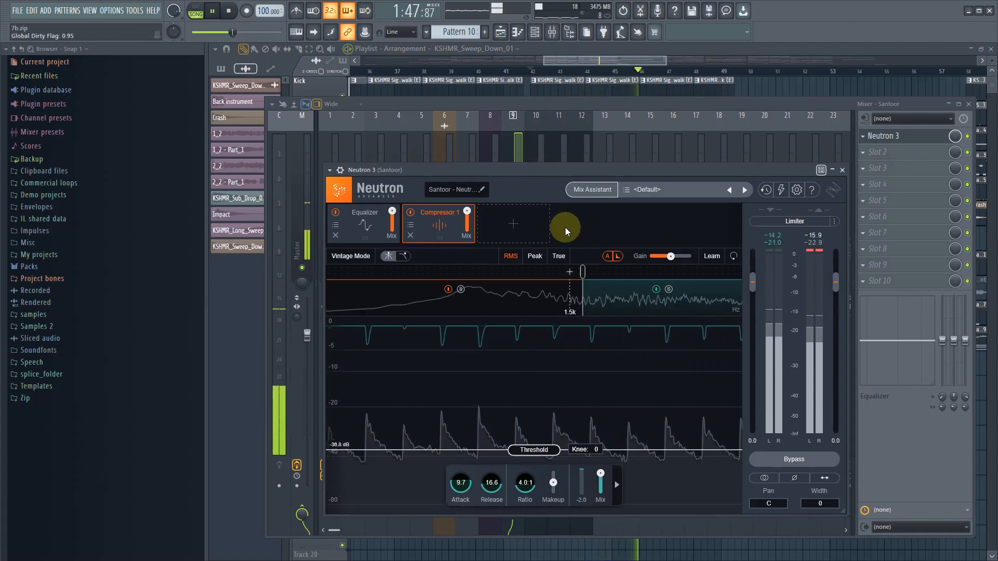
- Move the Santoor's Neutron window aside and unmute the Bass, Main Vocal and Kick mixer tracks during playback
drag(525, 171, 504, 413)
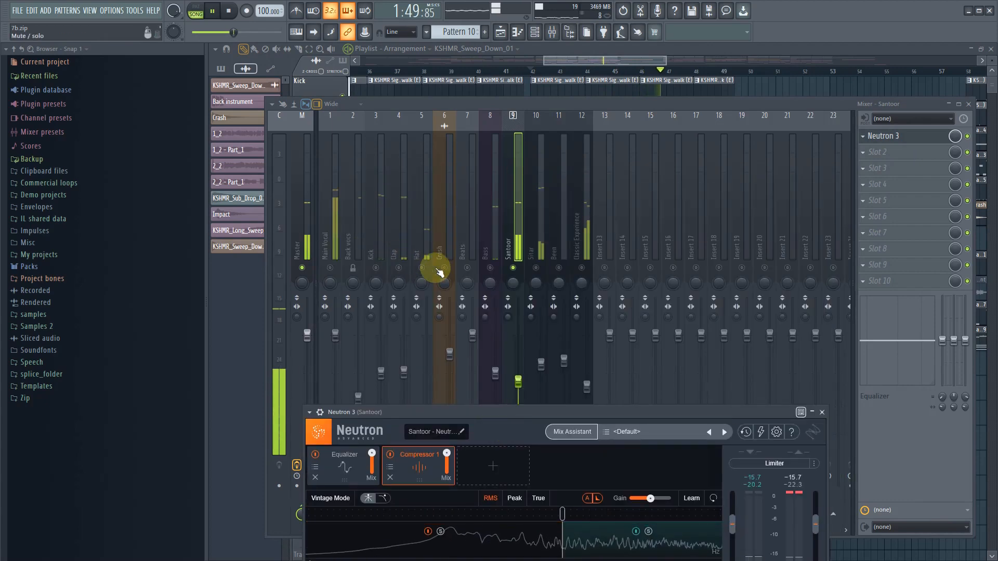
click(490, 267)
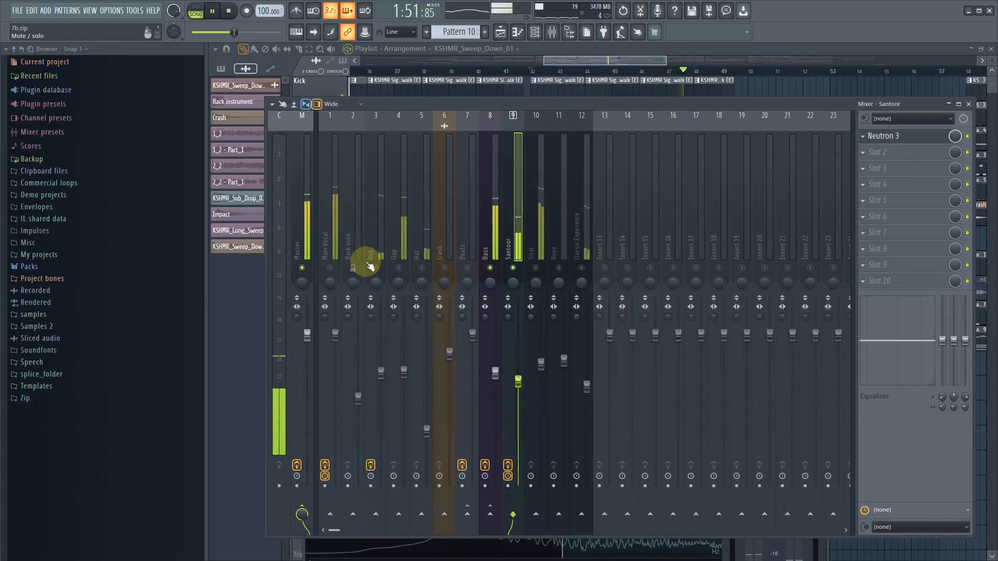
click(332, 268)
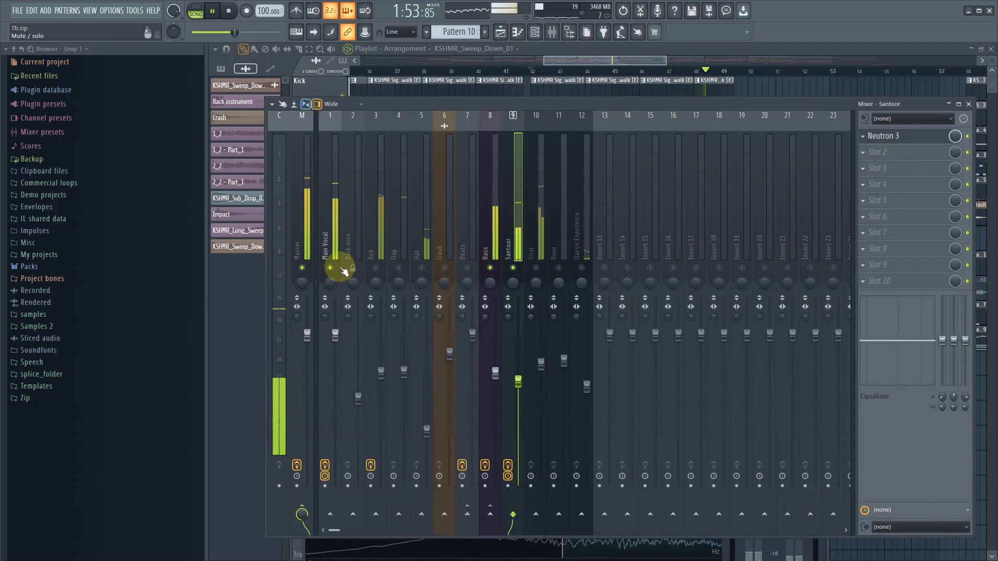
click(376, 268)
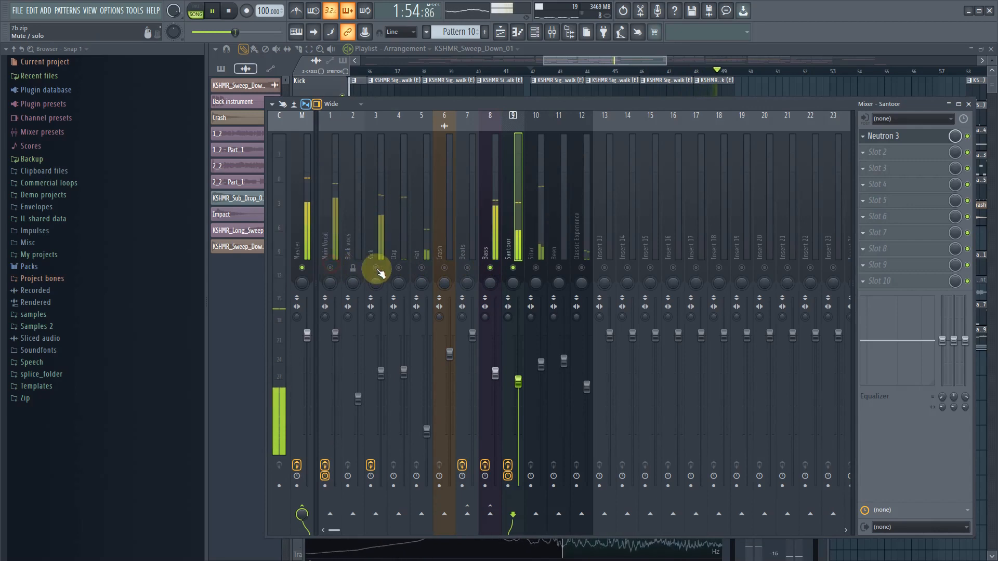
- Mute Main Vocal, unmute Clap, Hat, Crash and Beats, and raise the Santoor level to about -6 dB during playback
click(331, 268)
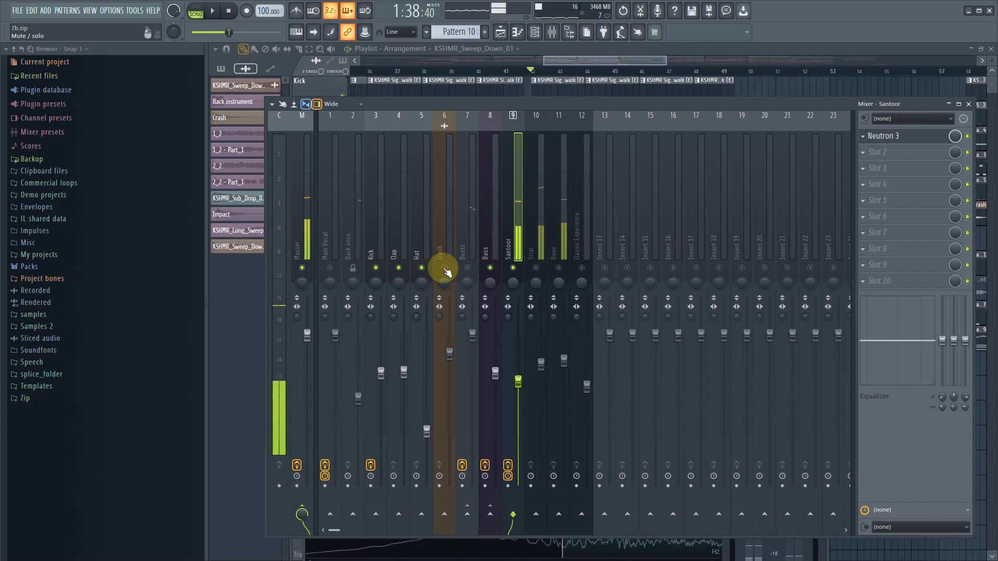
key(space)
click(468, 268)
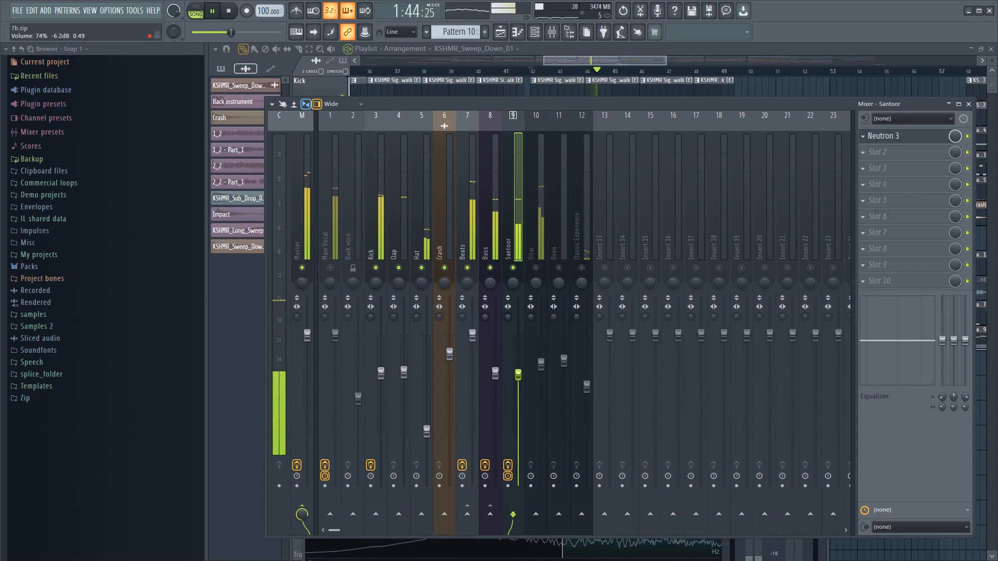
drag(519, 373, 518, 373)
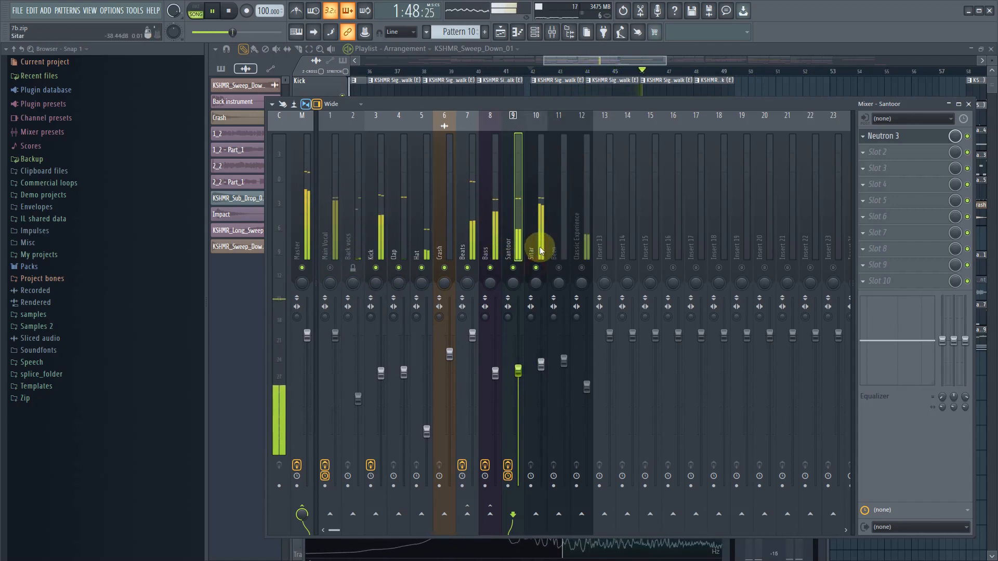
- Lower the unmuted Sitar mixer track's level to about -5.6 dB during playback, and stop the song
click(537, 294)
drag(542, 364, 542, 371)
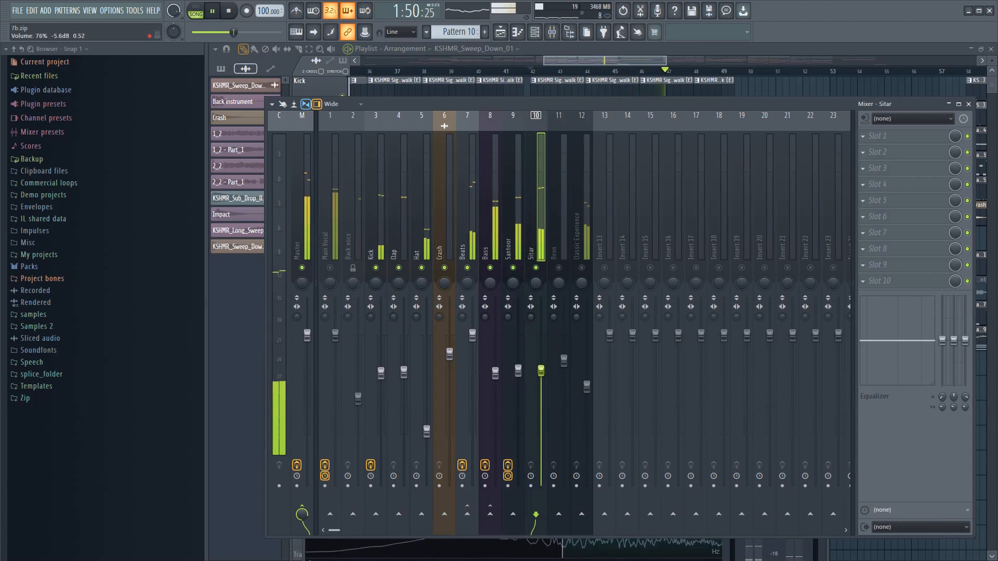
key(space)
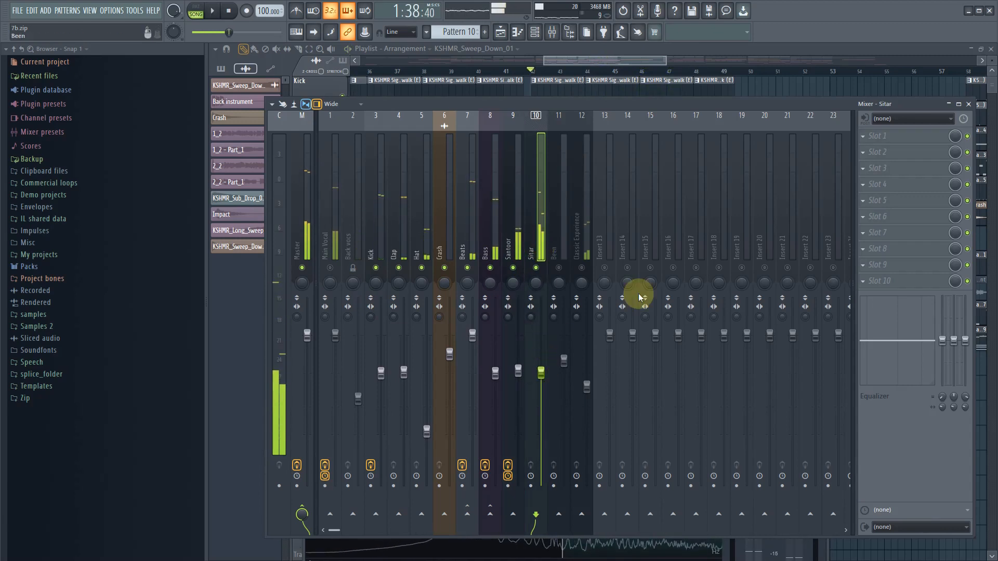
- Load Neutron 3 on the Sitar track and set equalizer band 1 to a 12 dB/oct Flat Highpass at about 176 Hz
click(868, 139)
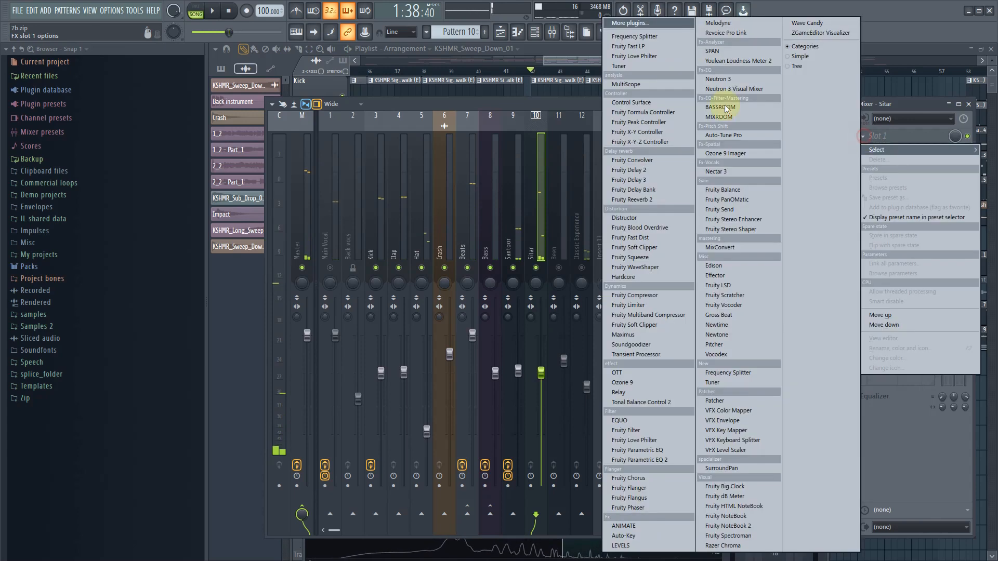
click(747, 80)
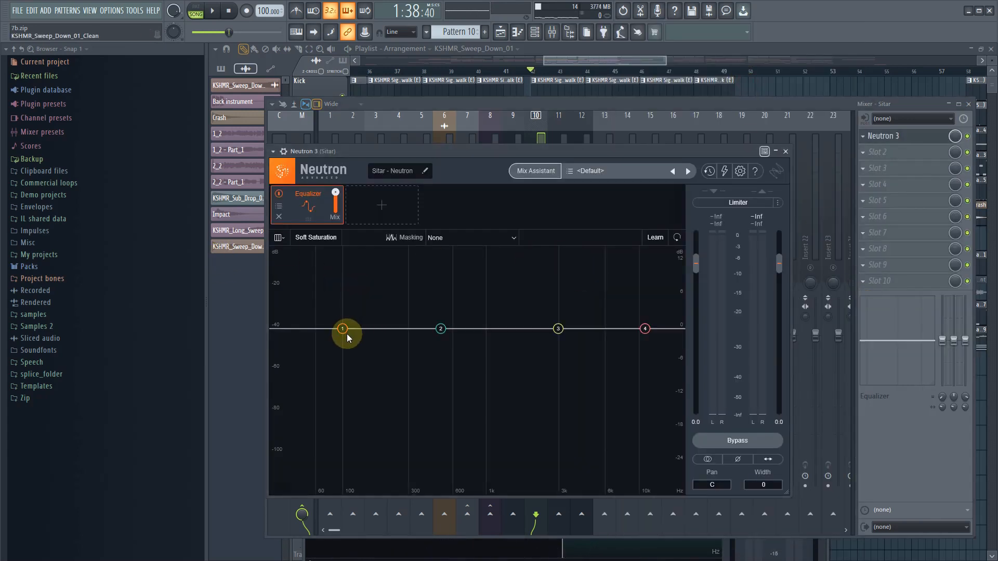
click(347, 332)
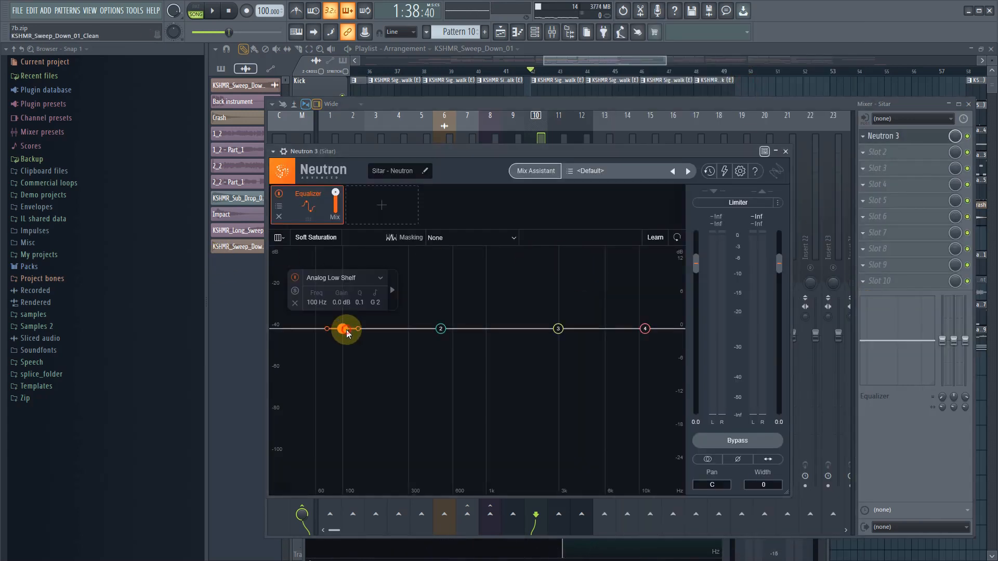
click(372, 278)
mouse_move(342, 357)
click(388, 358)
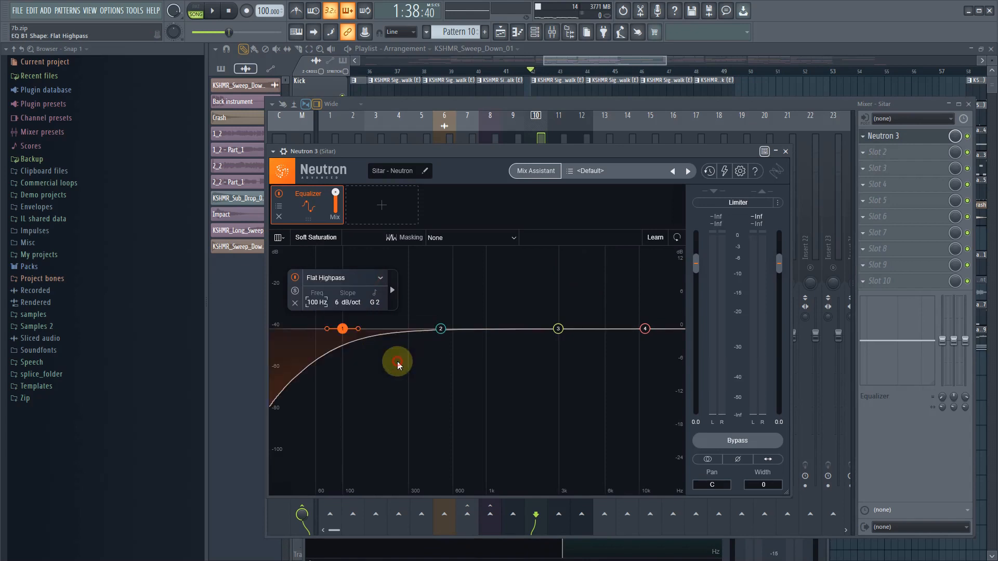
mouse_move(358, 332)
mouse_down()
mouse_move(347, 329)
mouse_move(367, 333)
mouse_up()
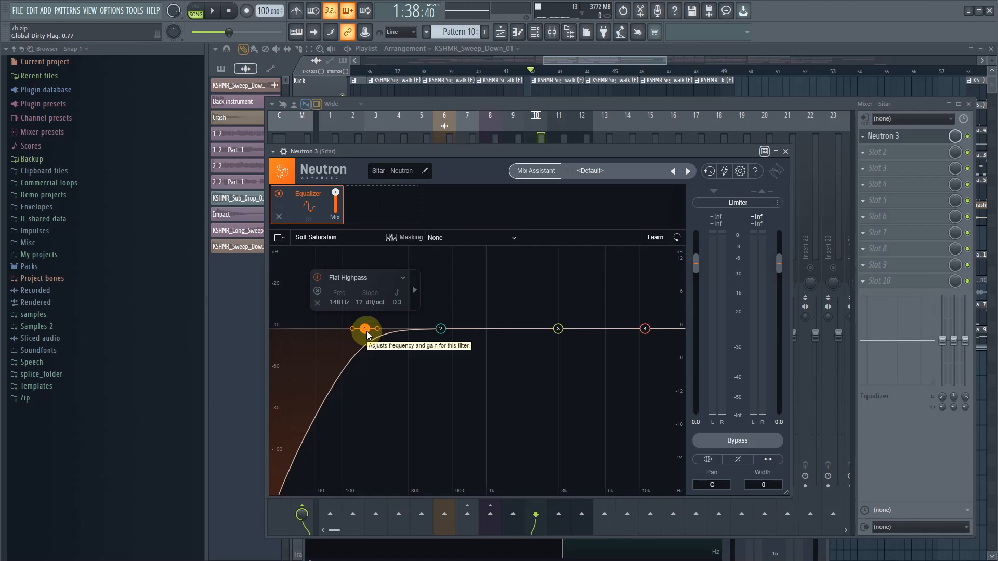
drag(367, 332, 377, 335)
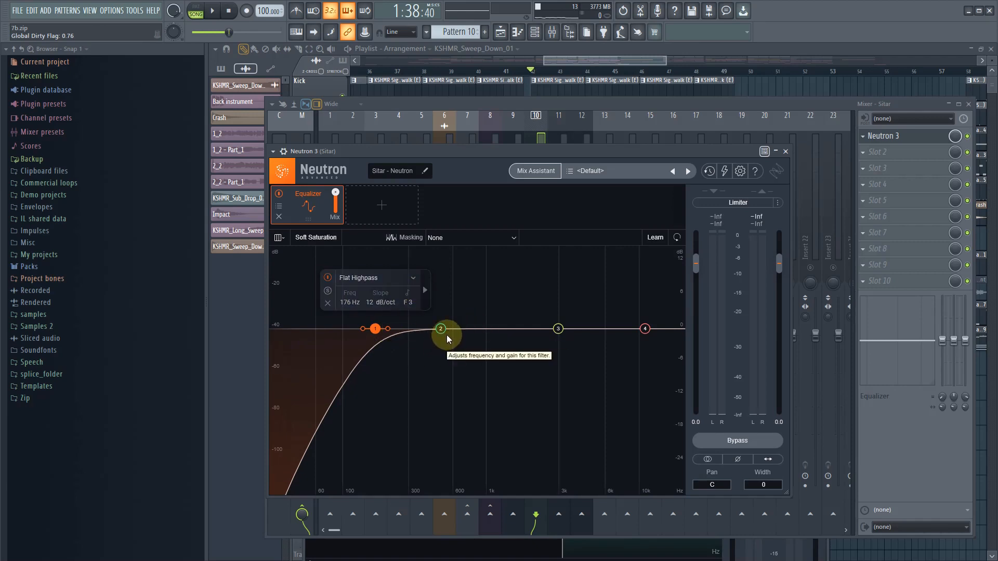
- Solo the Sitar mixer track during playback and bring its Neutron 3 window back over the mixer
key(space)
drag(515, 152, 515, 394)
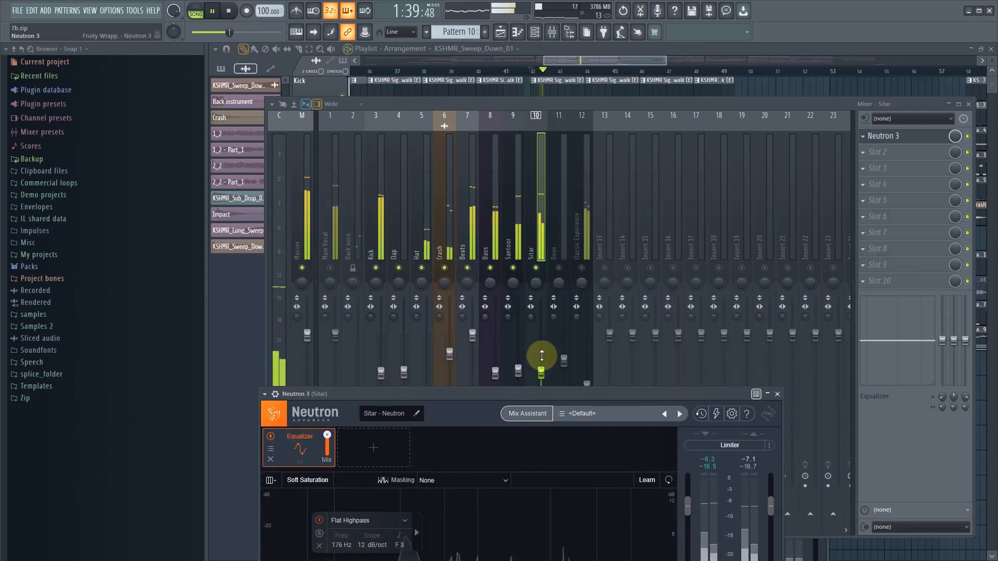
click(538, 263)
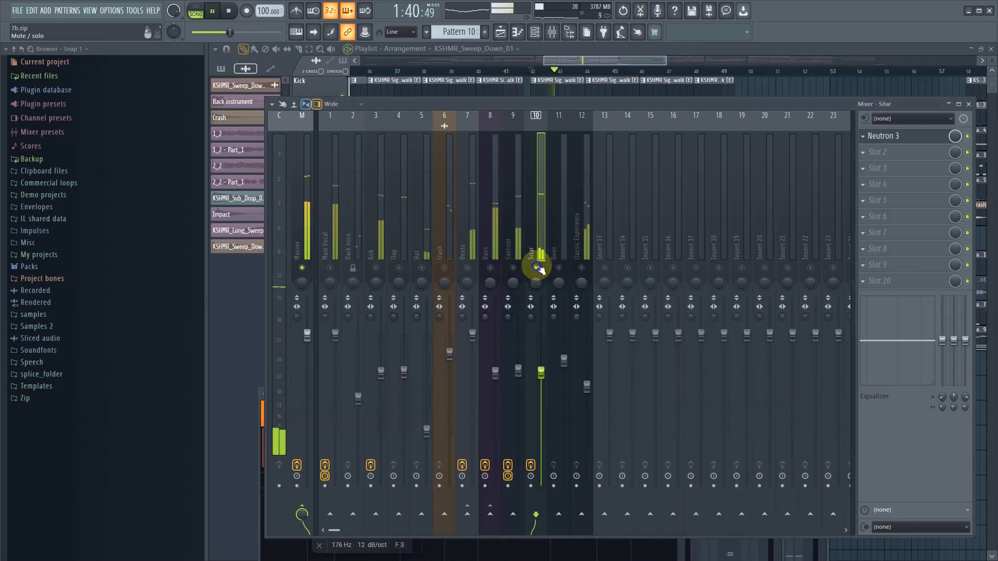
click(904, 136)
drag(543, 398, 603, 137)
- Raise equalizer band 1's high-pass cutoff to about 218 Hz and briefly audition the band in solo
drag(430, 313, 444, 315)
click(388, 273)
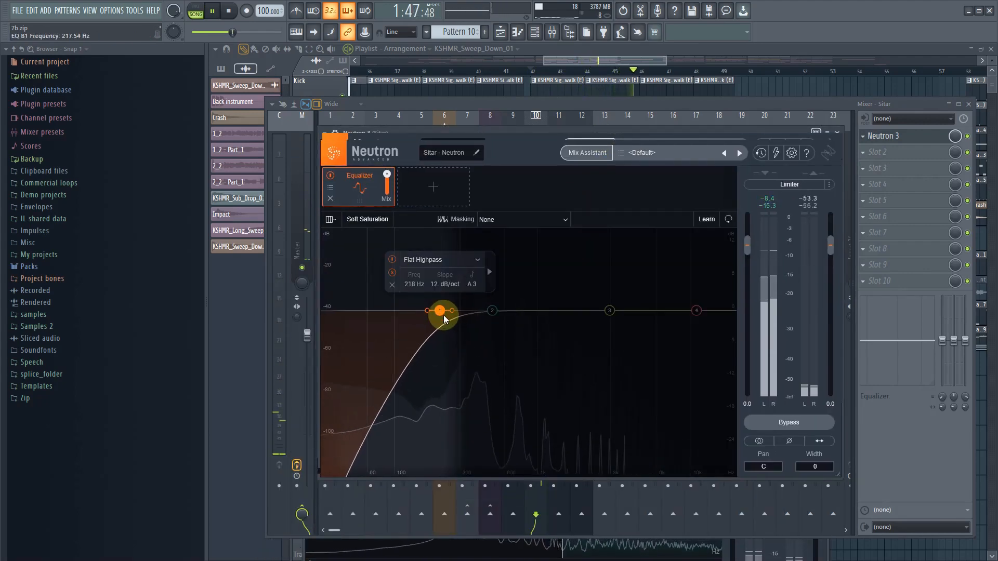
click(392, 274)
click(581, 271)
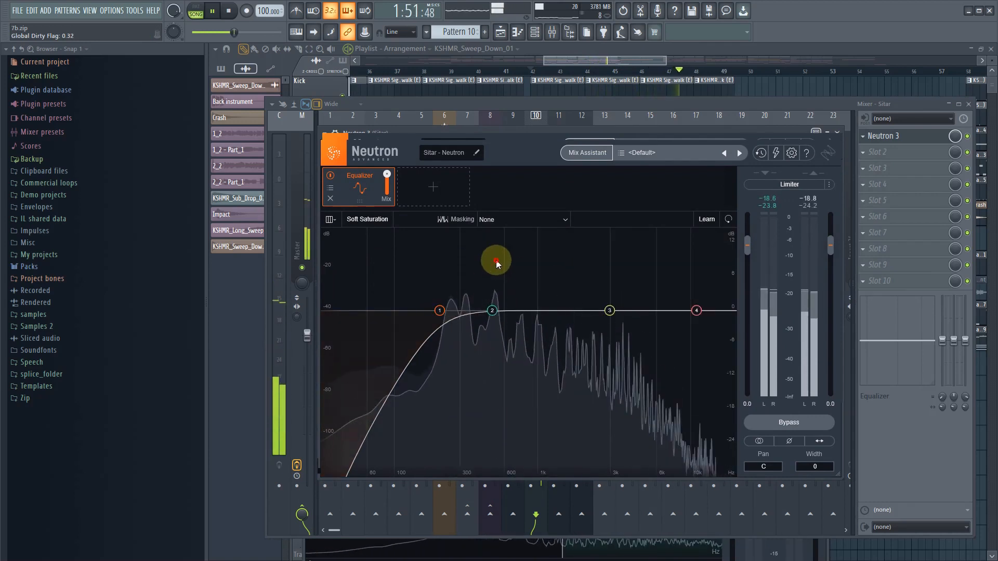
- Audition the Sitar's low mids in the equalizer and cut band 2 by about 3 dB at about 457 Hz
drag(496, 260, 484, 234)
click(492, 311)
key(space)
drag(492, 312, 486, 327)
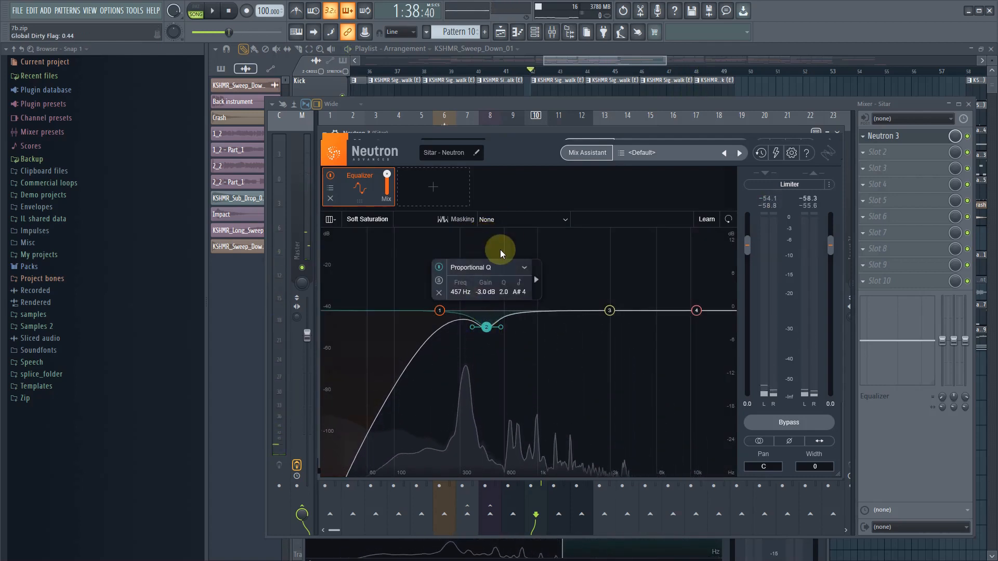
- Audition the Sitar's upper frequencies during playback and boost the band 4 high shelf by about 1.7 dB at about 10177 Hz
key(space)
drag(483, 234, 697, 234)
click(697, 311)
drag(699, 314, 693, 304)
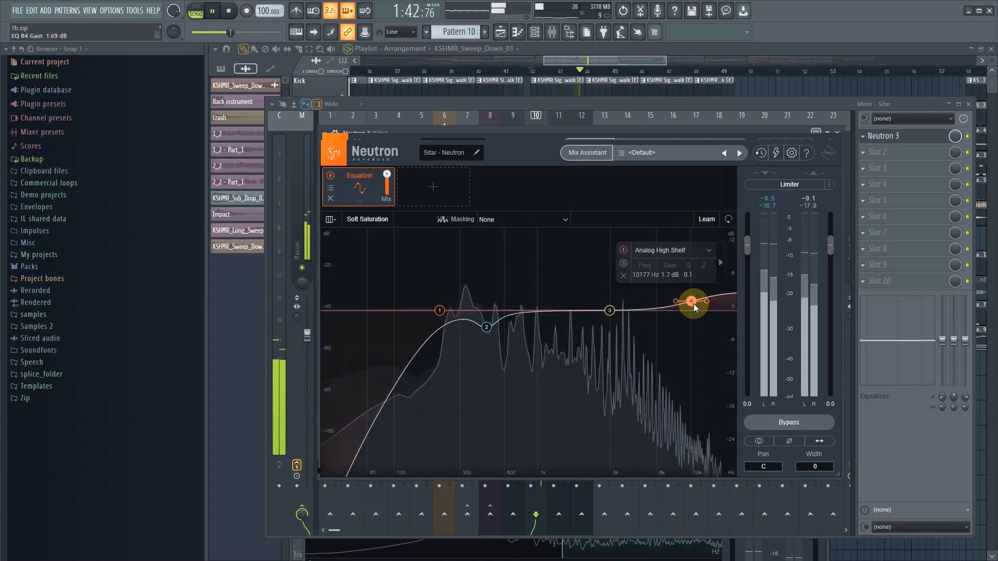
- Close the Sitar's Neutron 3, unsolo the track, and trim its level to about -5.8 dB
click(837, 132)
right_click(536, 267)
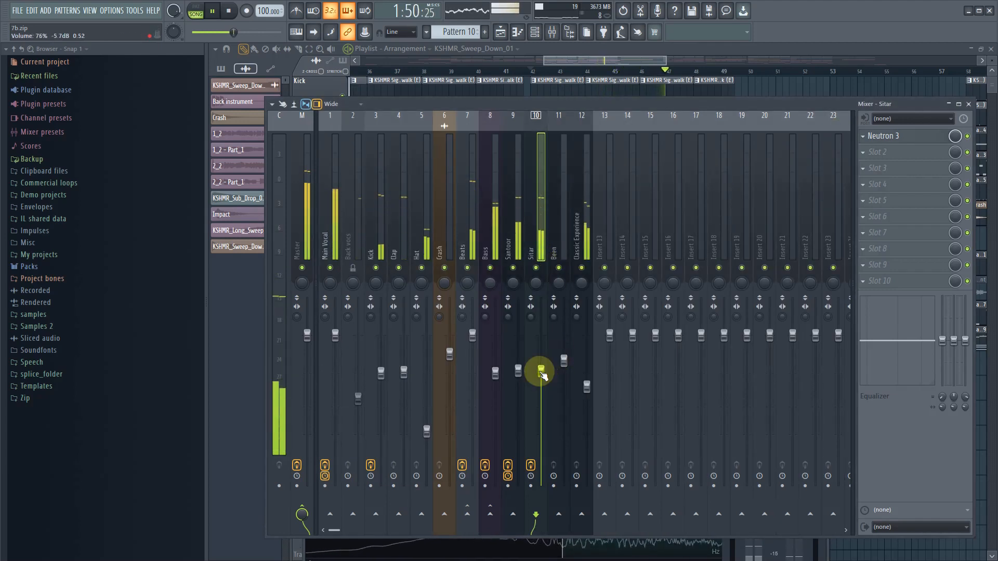
drag(542, 372, 541, 374)
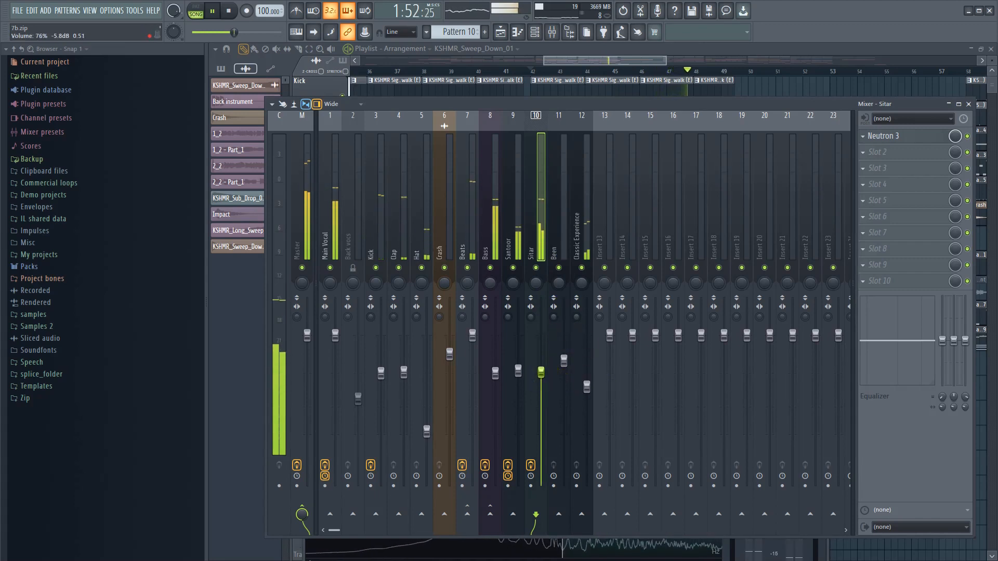
- Lower the Main Vocal mixer level slightly against the full mix, and stop playback
click(335, 335)
drag(335, 335, 335, 337)
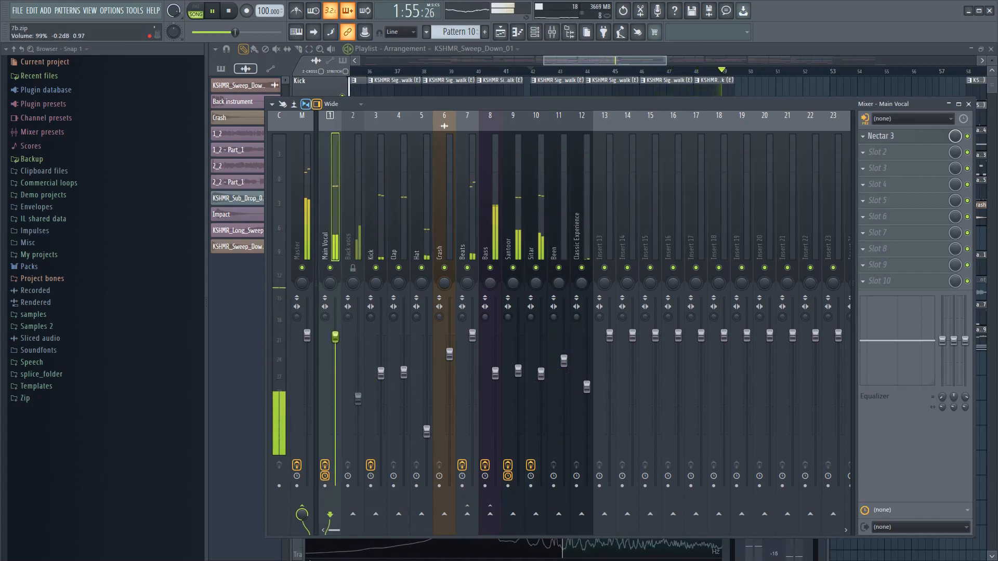
click(585, 242)
key(space)
- Add a Reverb module to the Main Vocal's Nectar 3 and place it between Saturation and Compressor 1
click(326, 223)
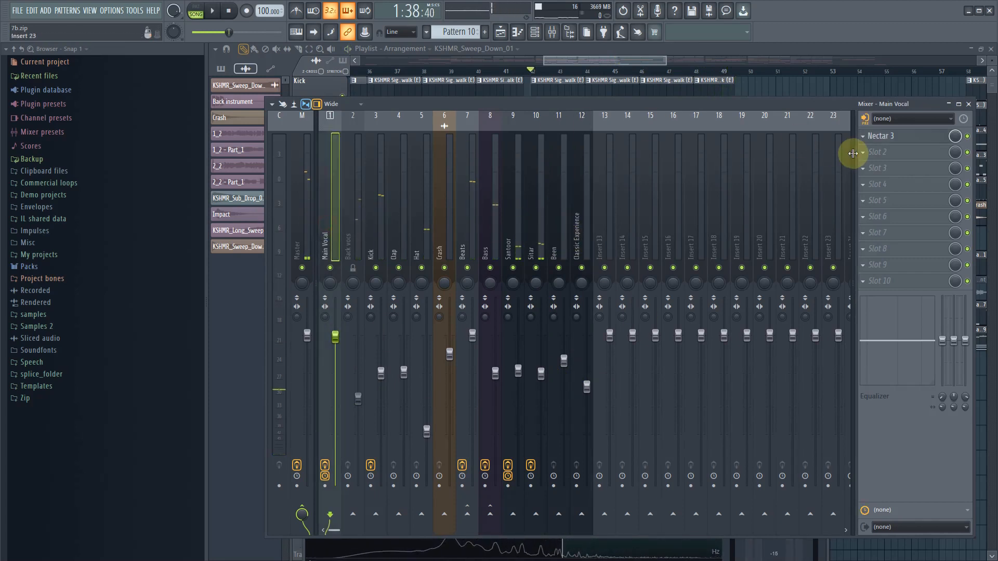
click(903, 139)
click(903, 140)
click(904, 139)
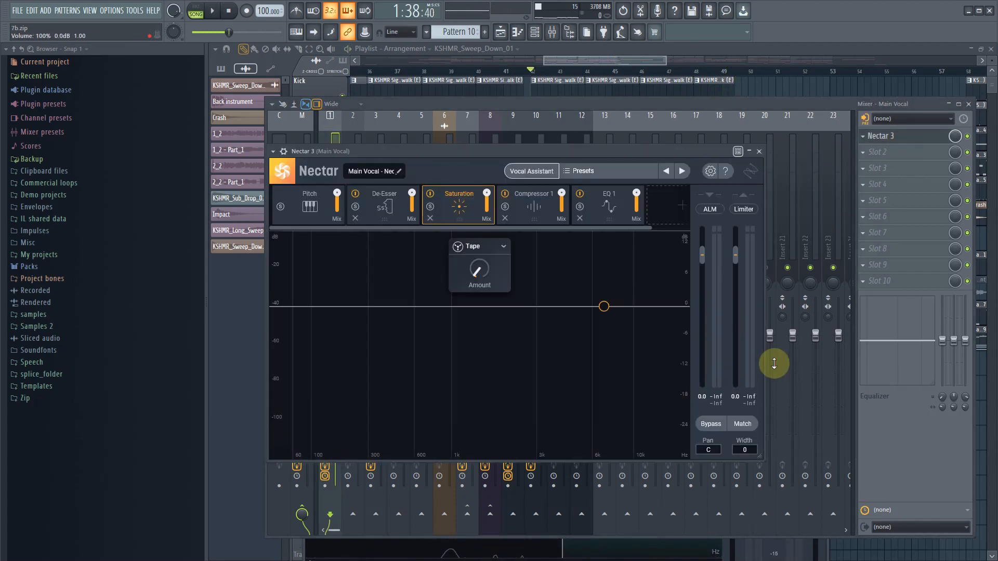
click(676, 204)
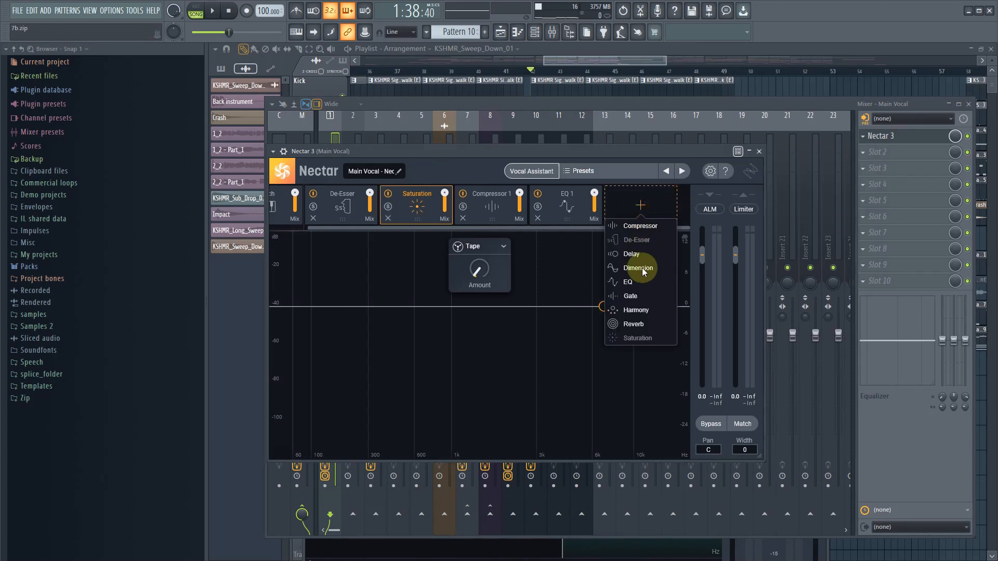
click(635, 324)
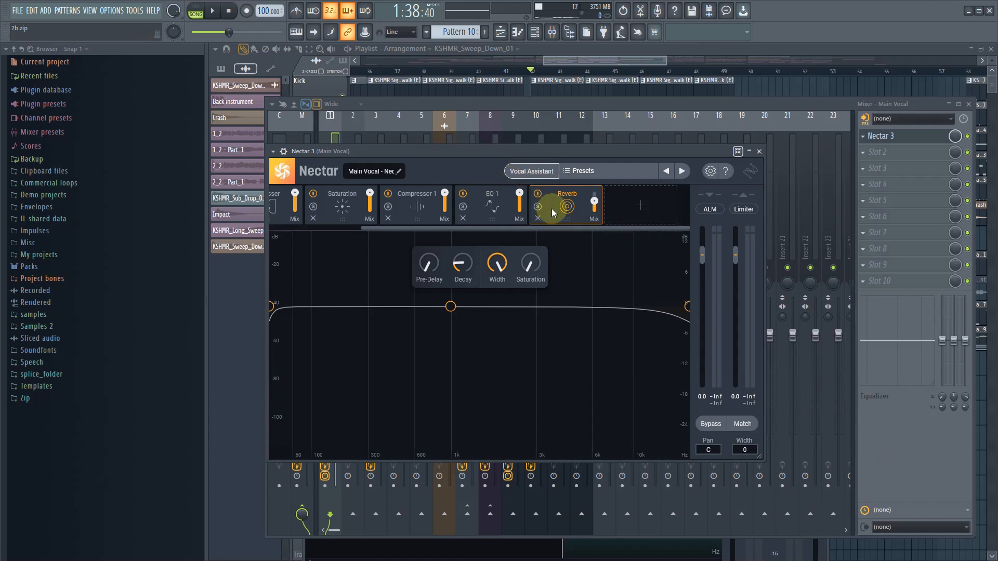
drag(553, 212, 429, 200)
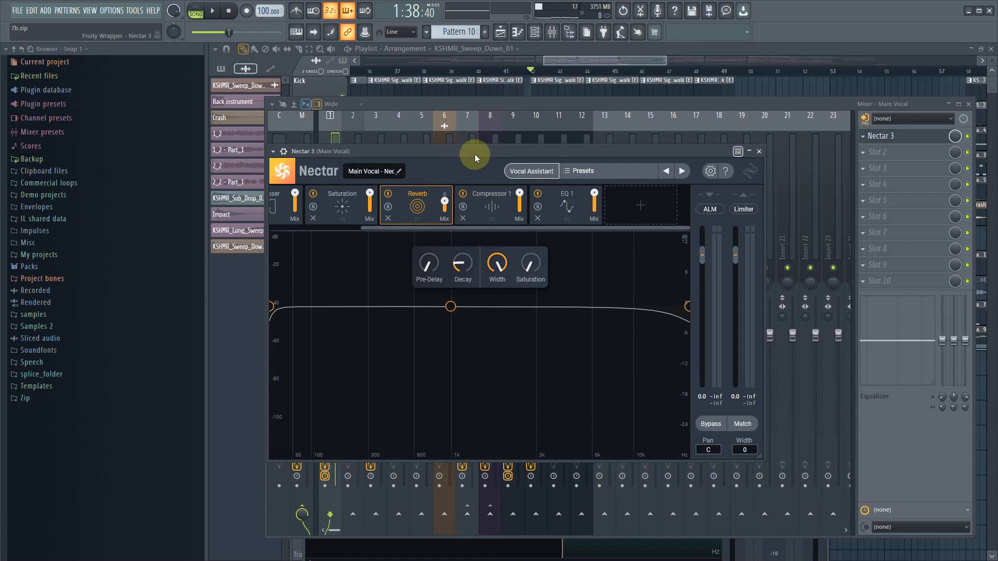
- Set the Reverb's low cutoff to about 549 Hz, high cutoff to about 2.4 kHz, and wet mix to about 13%
drag(486, 147, 555, 132)
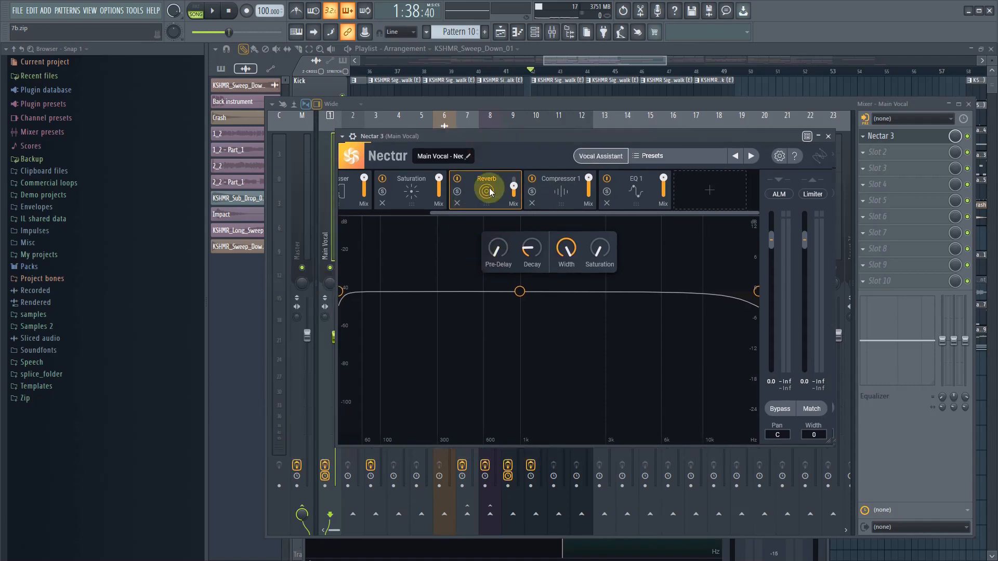
drag(341, 295, 493, 312)
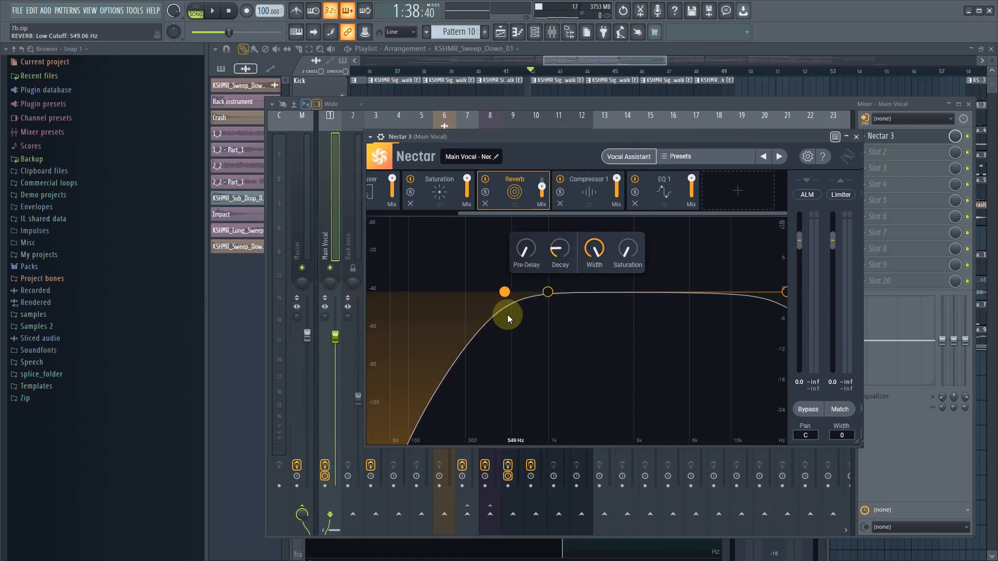
drag(786, 305, 617, 308)
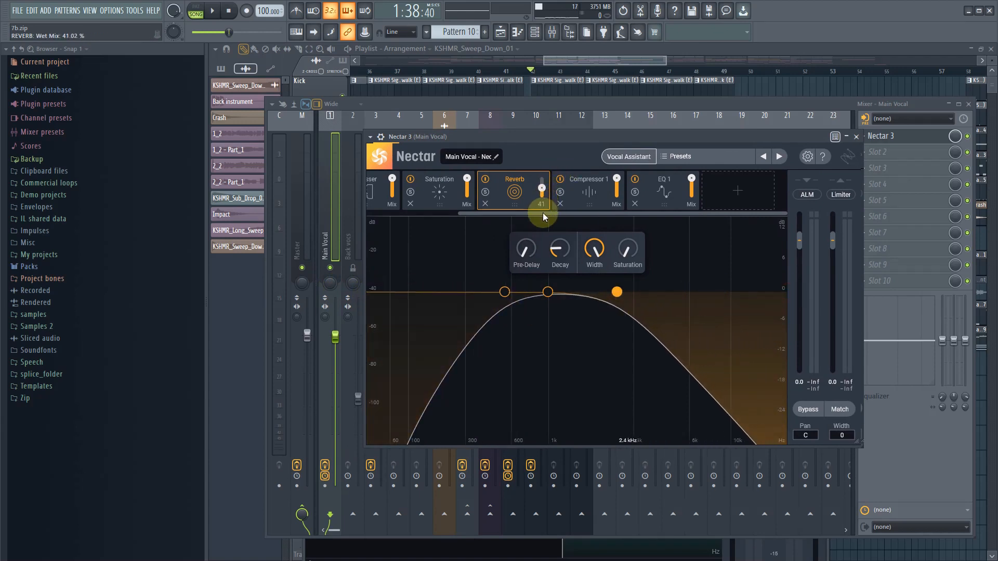
drag(543, 213, 538, 245)
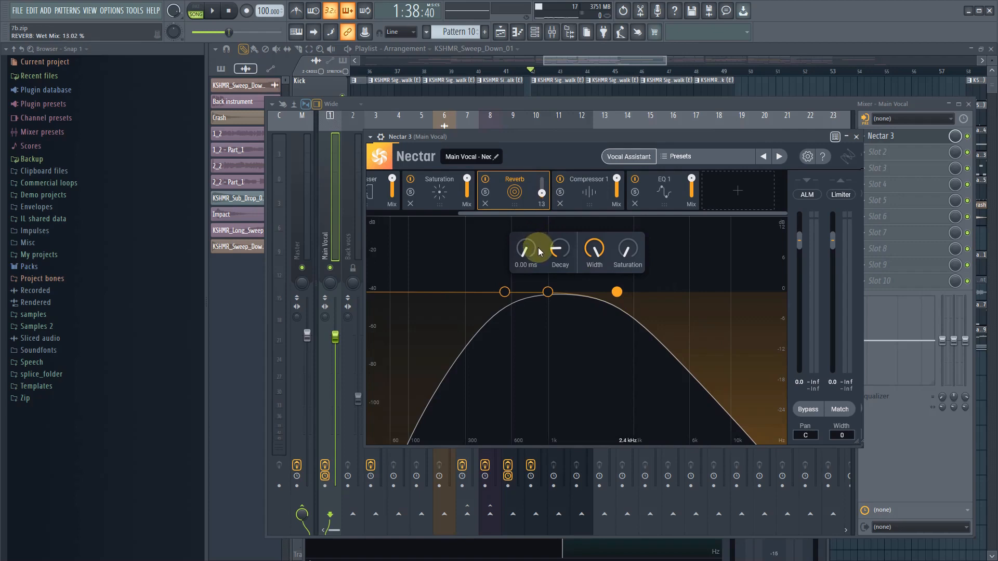
- Play the section, close Nectar 3, and lower the Main Vocal mixer level slightly further before stopping playback
key(space)
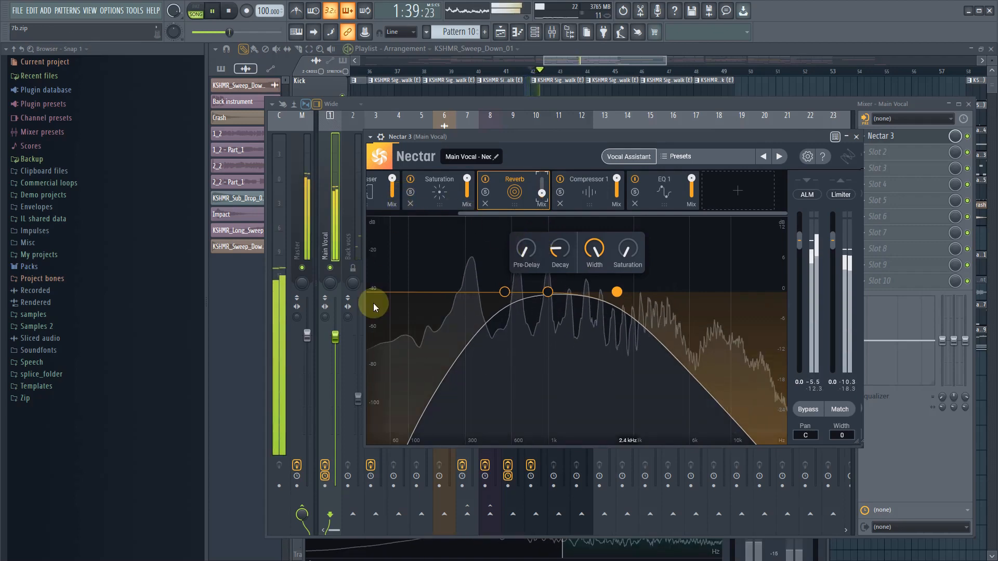
click(856, 137)
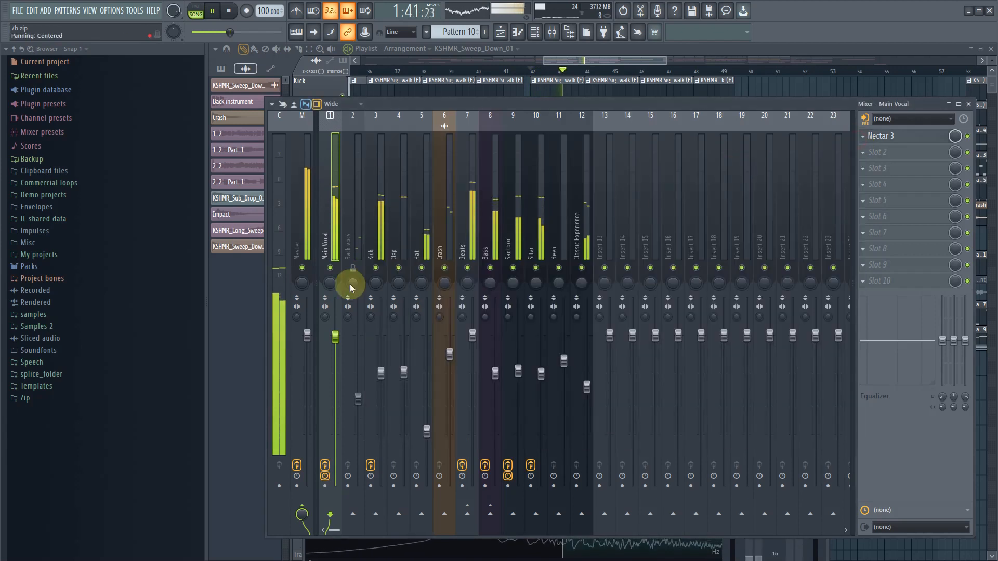
drag(337, 338, 337, 343)
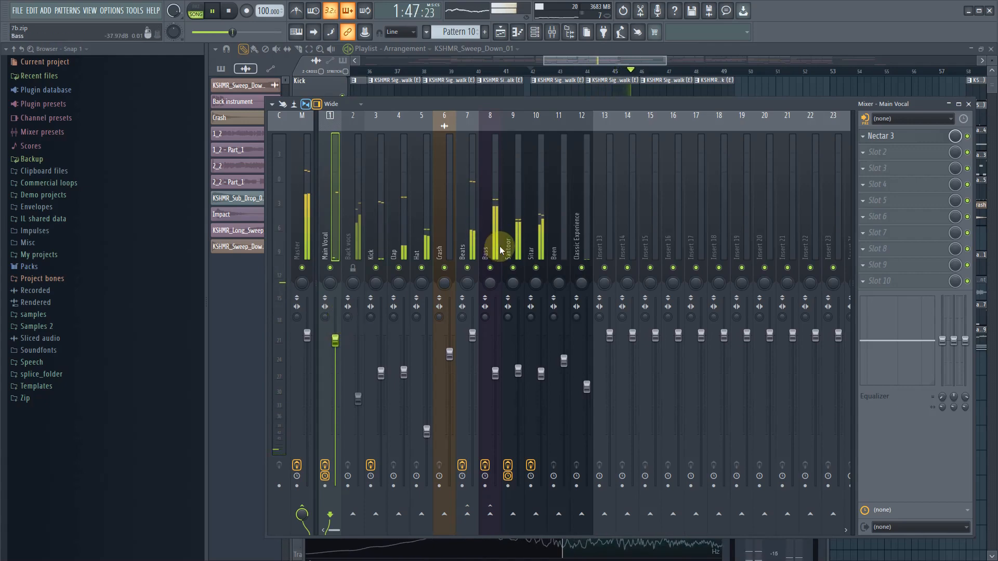
key(space)
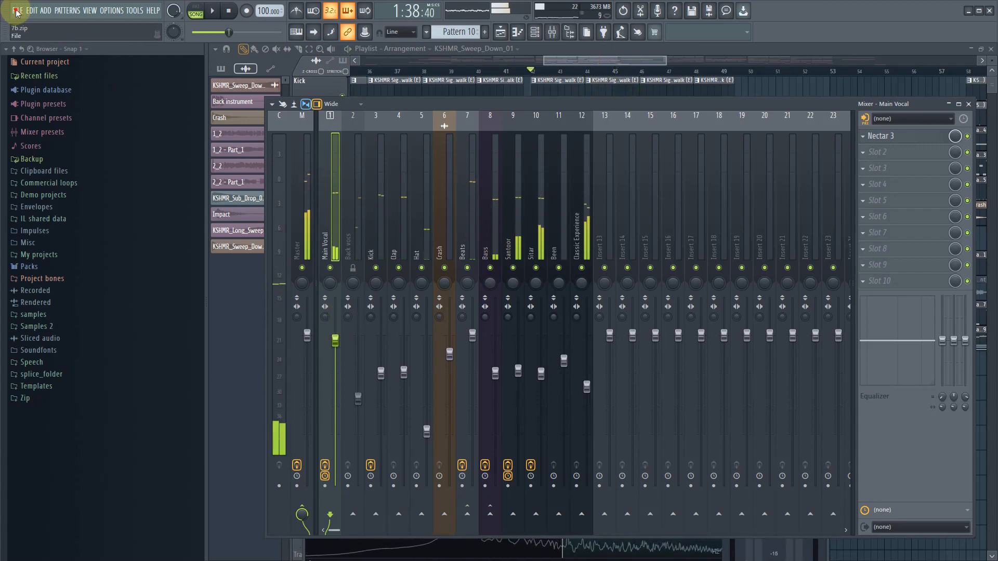
- Save the project as the zipped song file 7b in Downloads, replacing the existing file
click(16, 11)
click(28, 60)
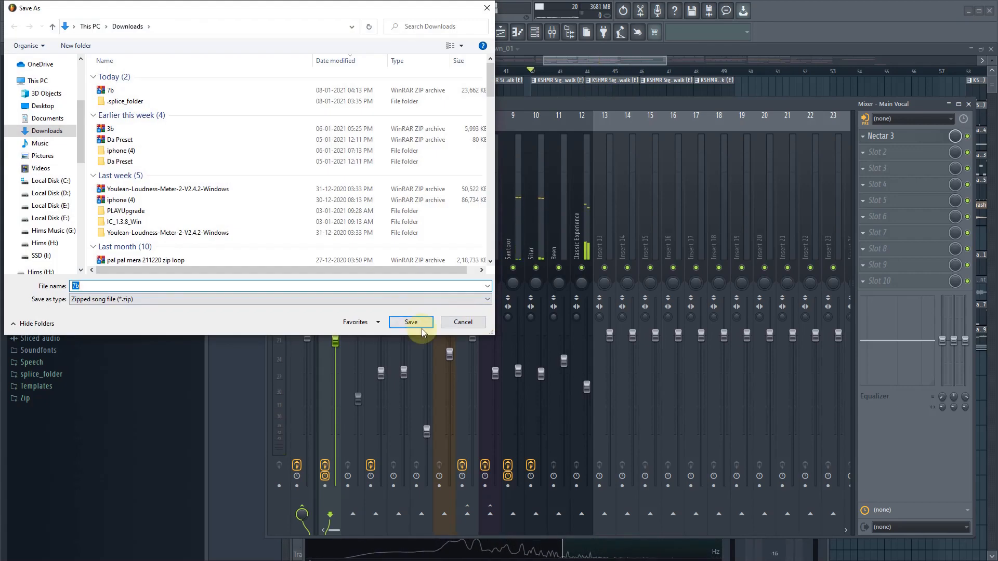
click(423, 323)
click(531, 288)
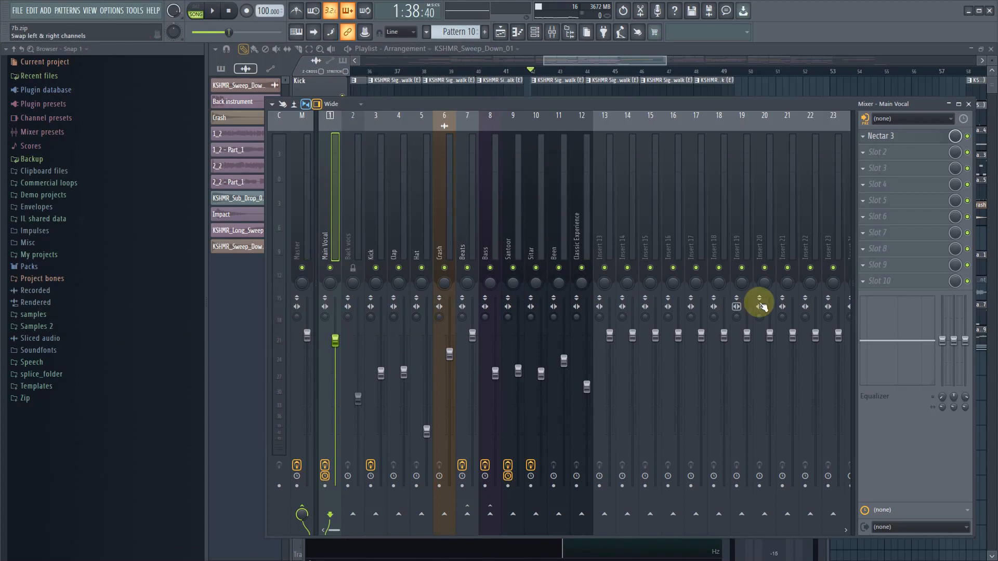
- Play the section, lower the Classic Experience track's mixer level slightly, and stop playback
key(space)
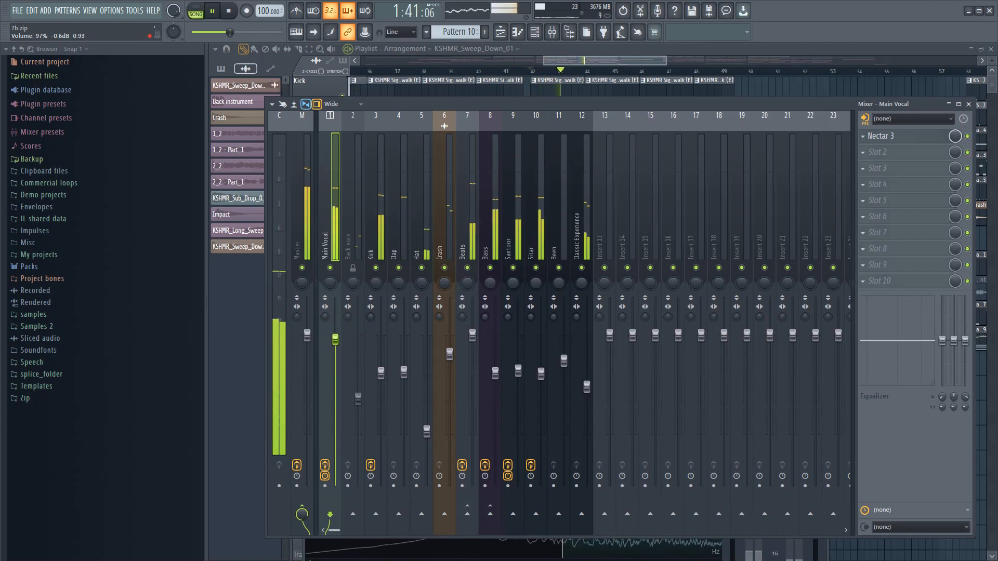
click(587, 387)
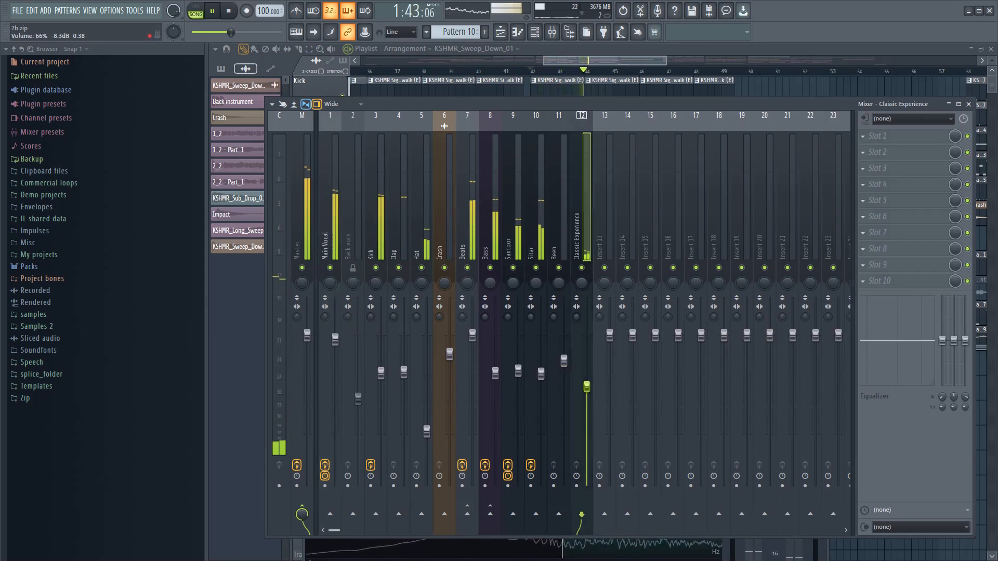
click(588, 385)
click(539, 238)
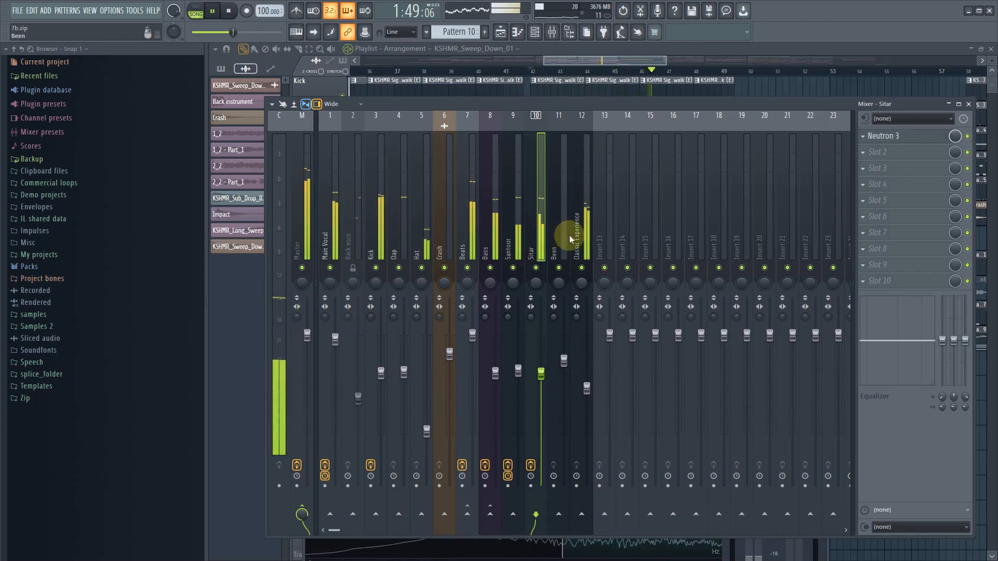
click(585, 242)
key(space)
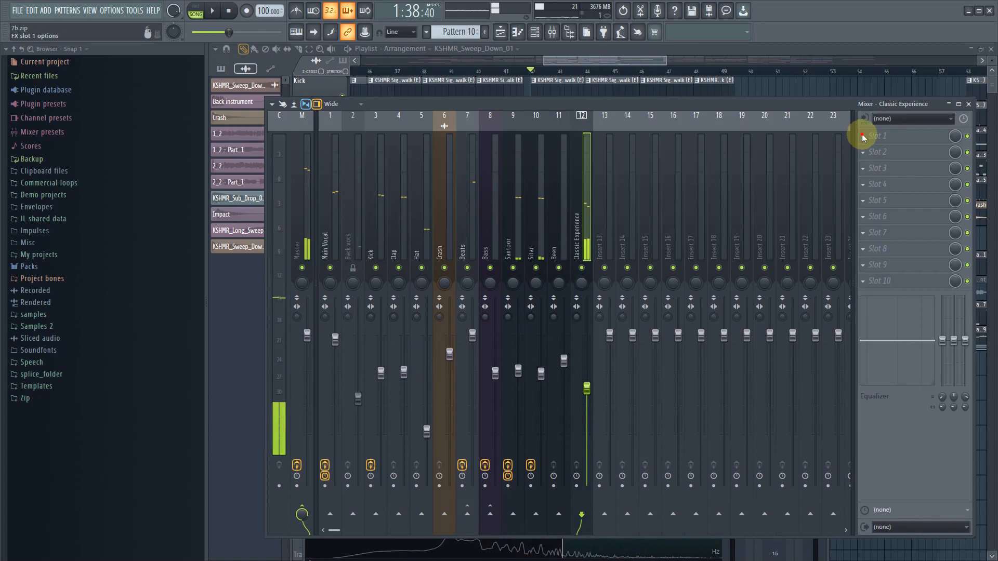
- Rename the Classic Experience mixer track as Choirs
click(866, 136)
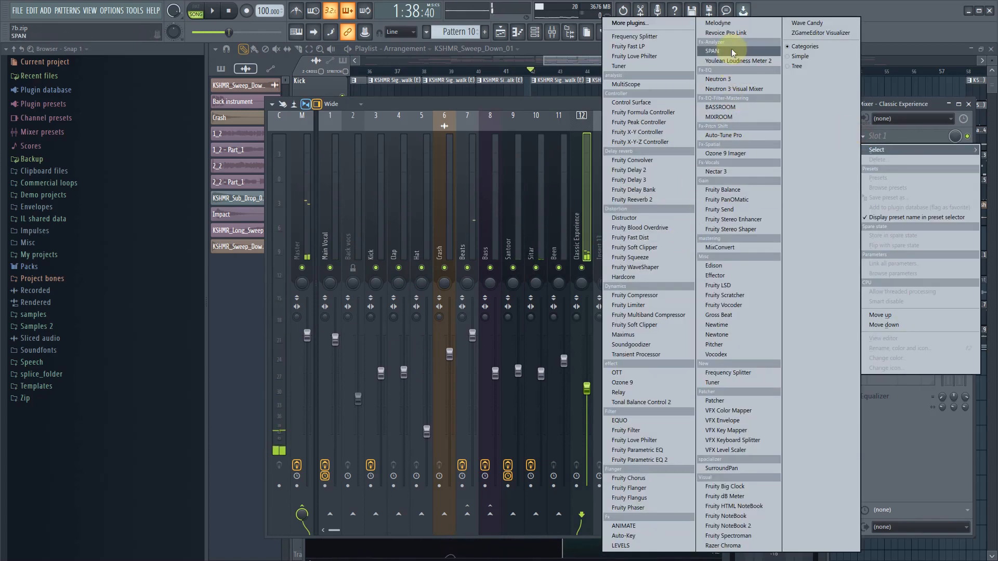
click(582, 238)
double_click(582, 238)
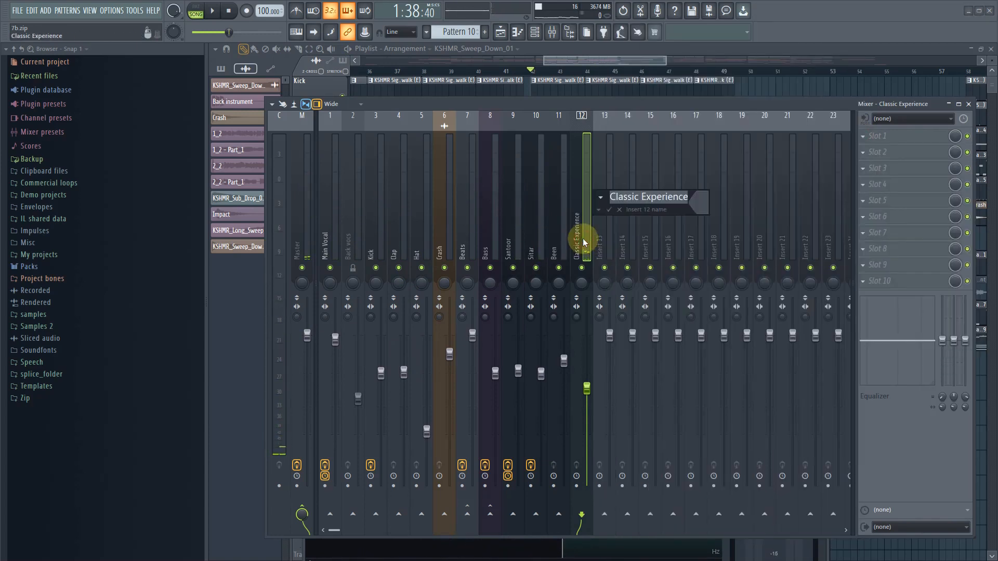
text(Choirs)
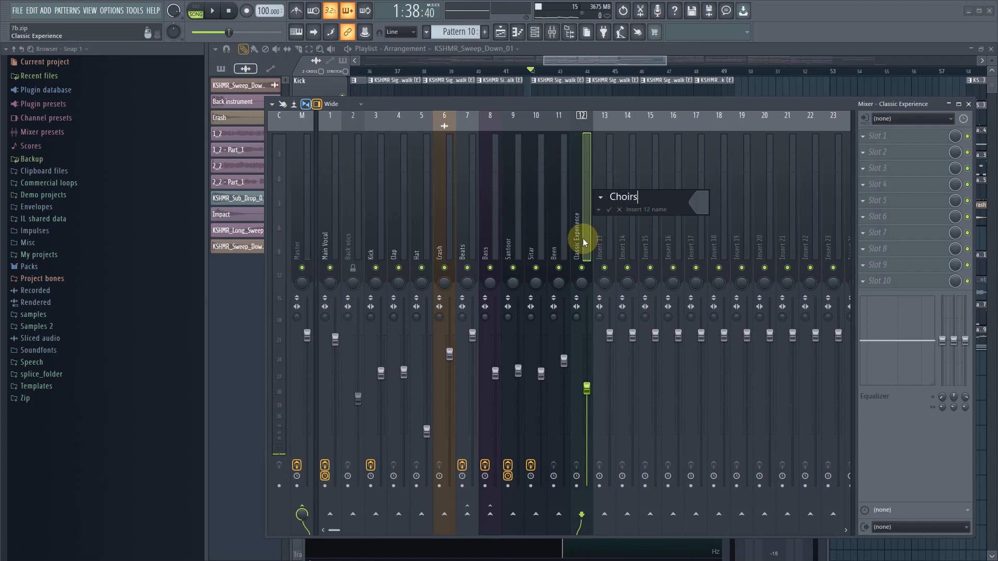
key(Return)
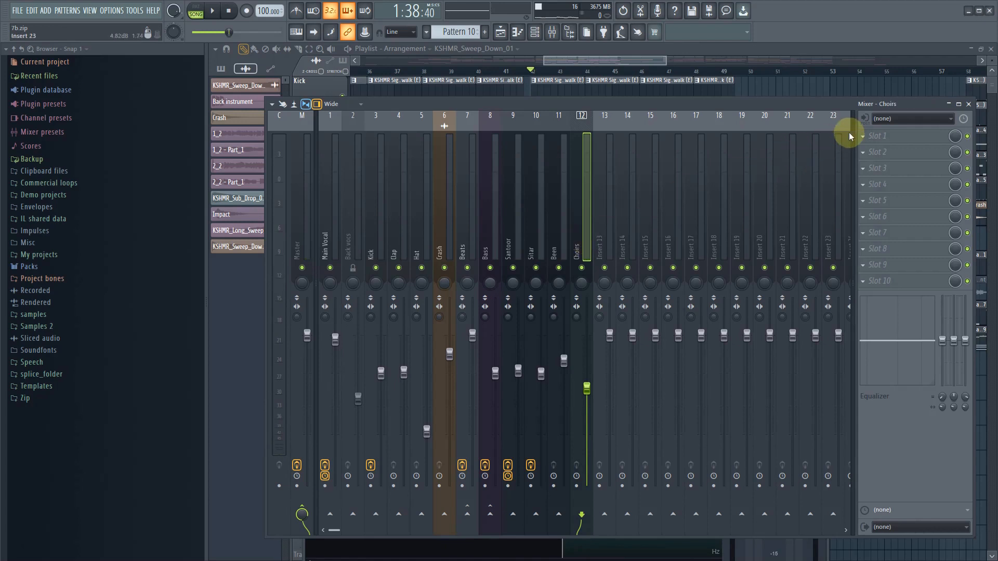
- Load Neutron 3 on the Choirs track and set its first EQ band to a flat highpass at about 251 Hz
click(866, 136)
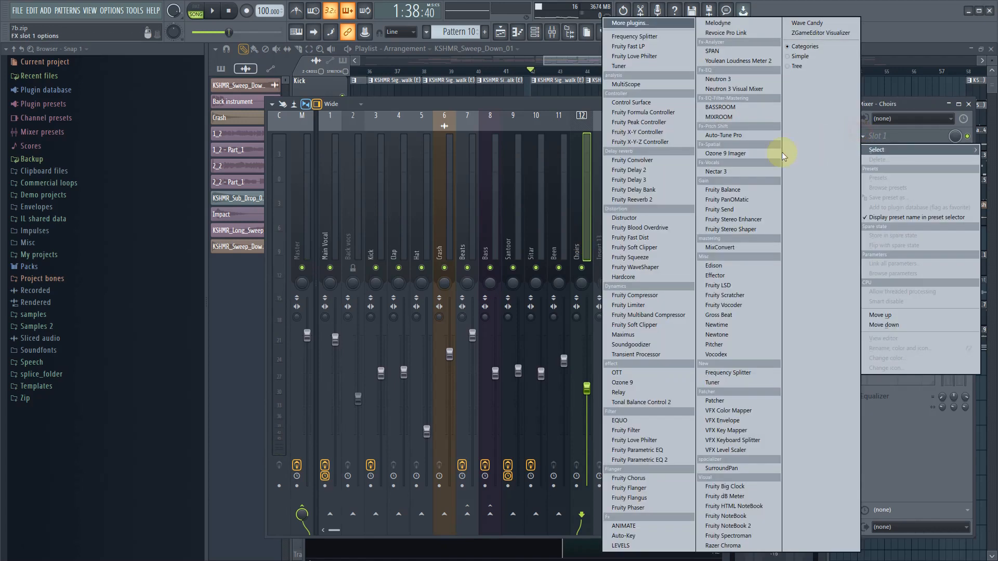
click(740, 79)
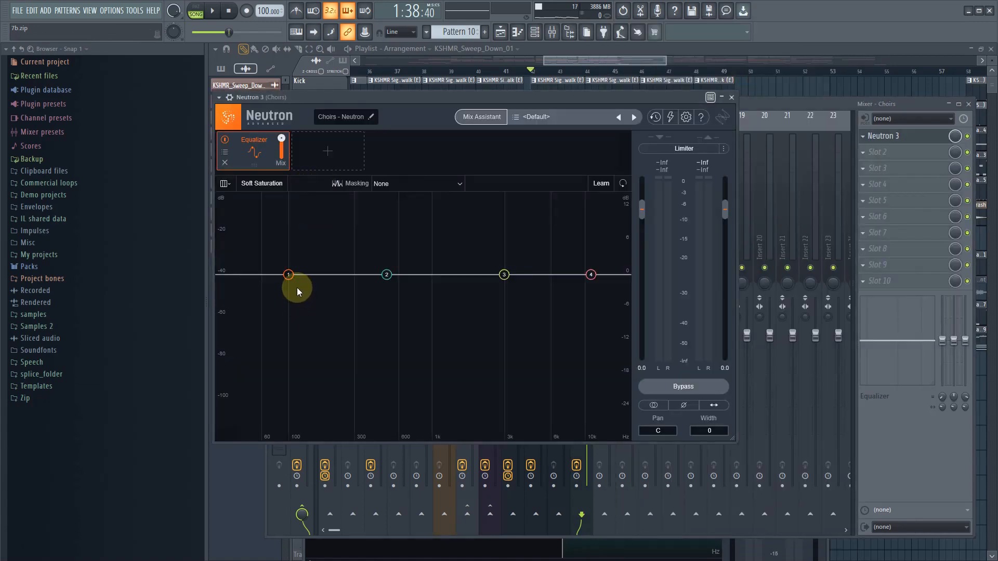
click(288, 276)
click(320, 230)
mouse_move(289, 299)
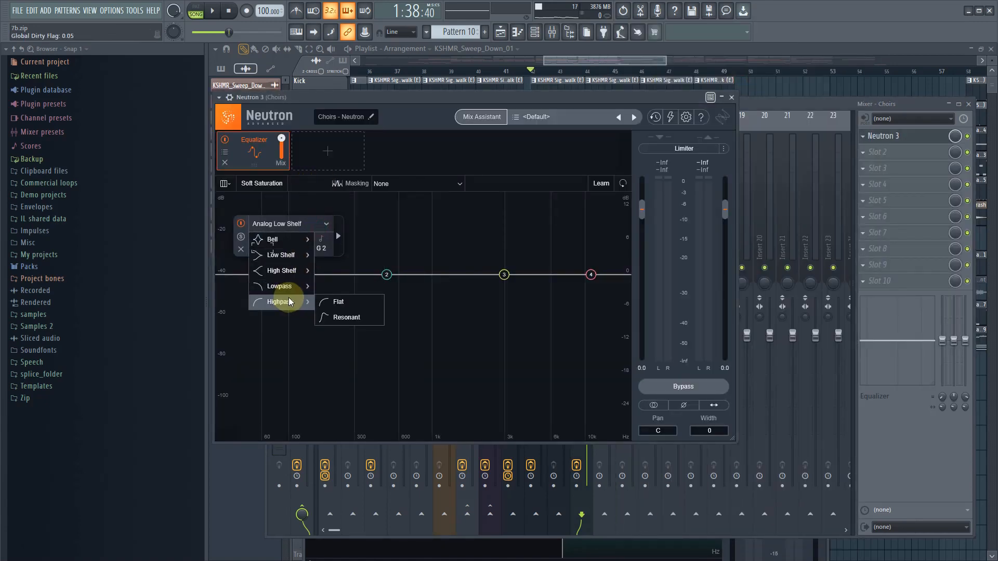
click(338, 302)
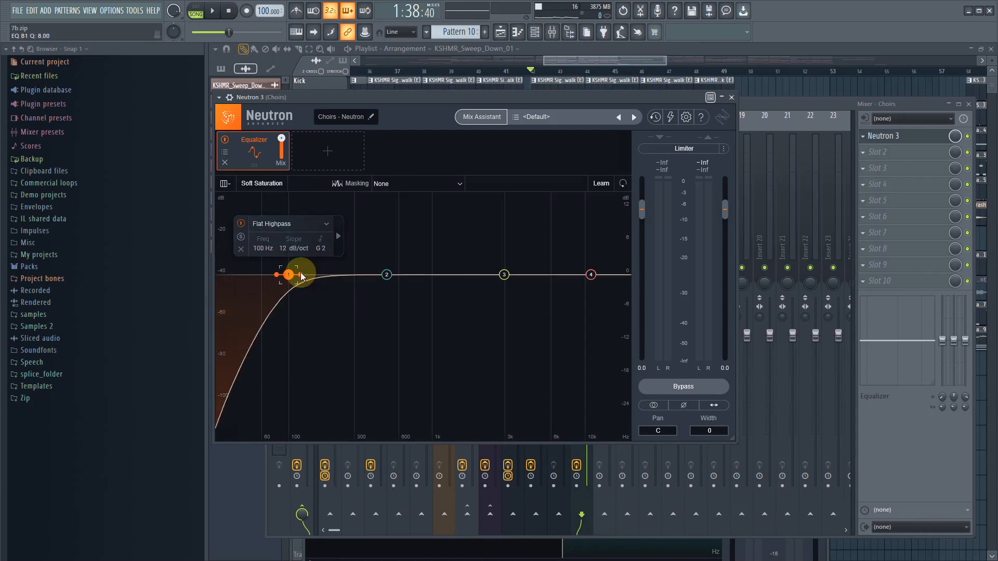
drag(285, 279, 339, 281)
- During playback, boost the Choirs EQ's high shelf about 2.4 dB at 8059 Hz and cut band 2 about 2.5 dB at 500 Hz
key(space)
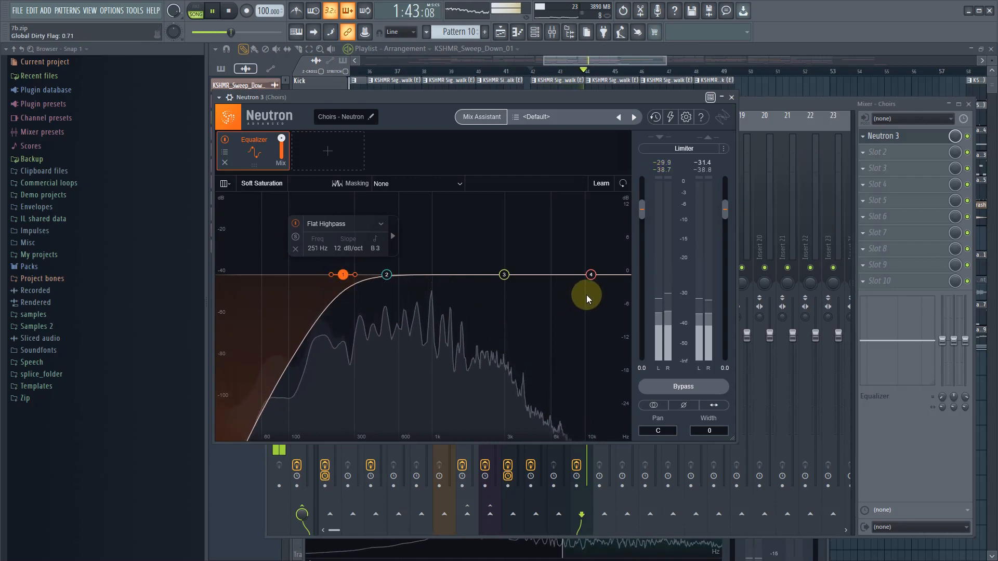
drag(594, 281, 570, 261)
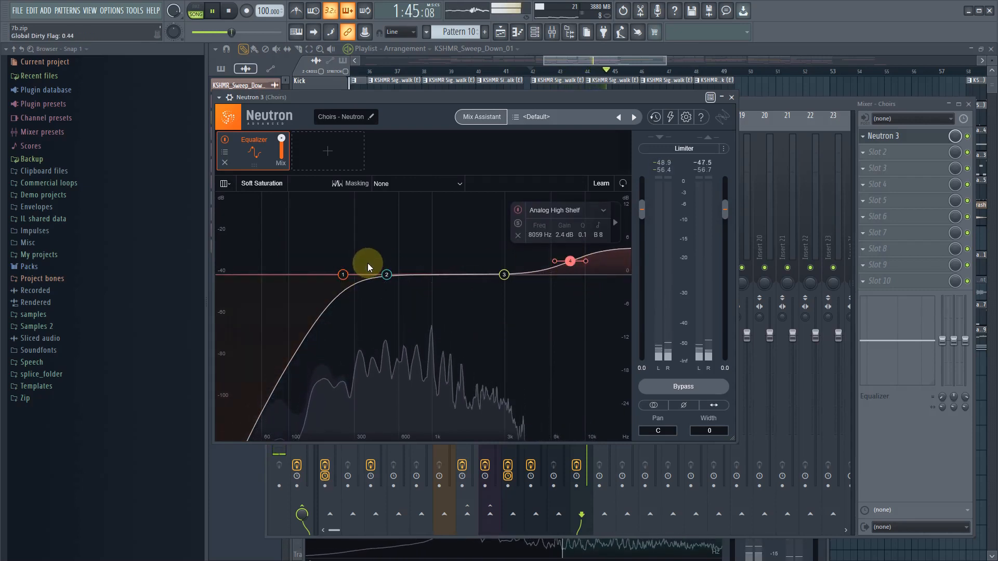
click(388, 277)
drag(393, 248, 387, 257)
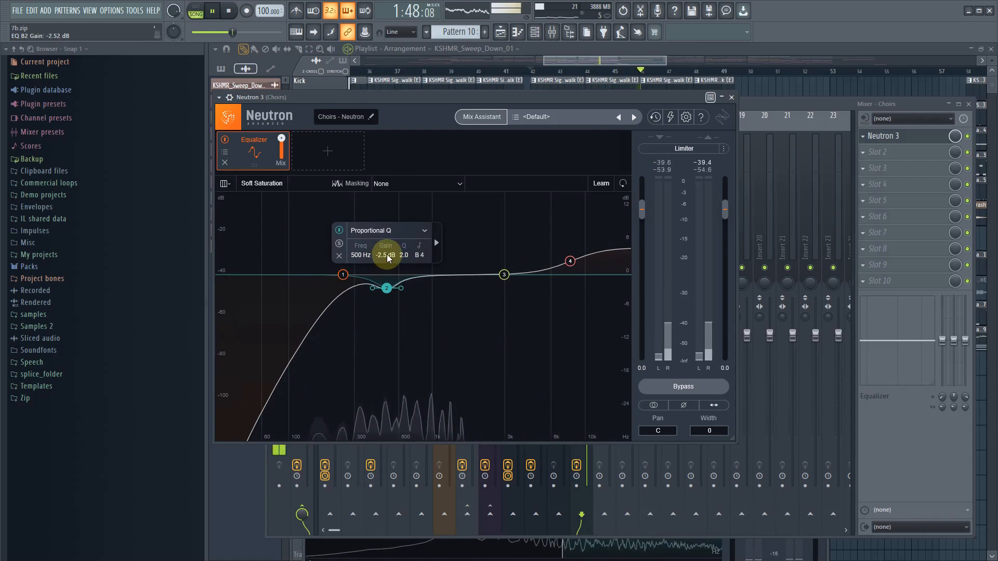
click(483, 230)
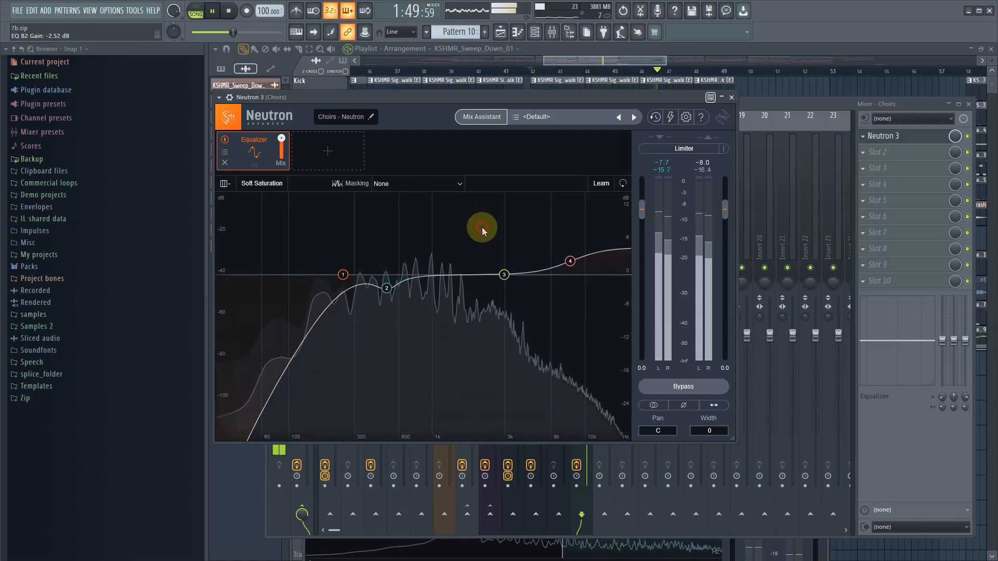
click(328, 151)
click(330, 172)
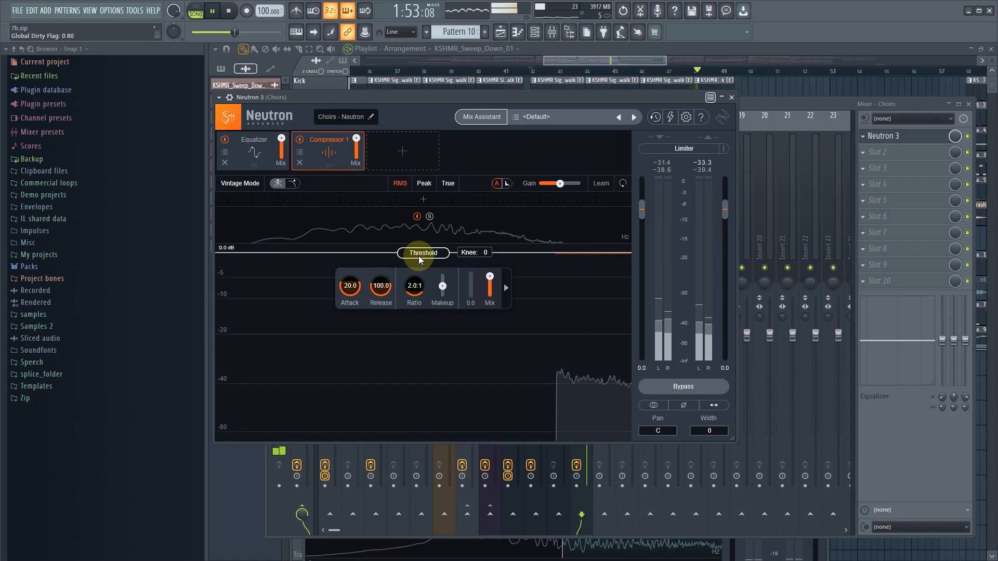
drag(419, 256, 426, 387)
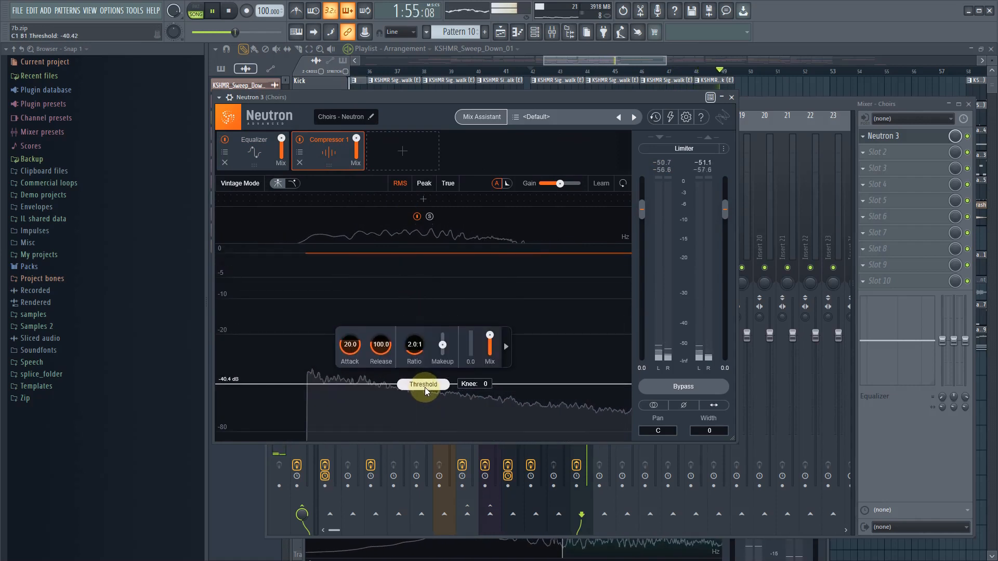
click(299, 152)
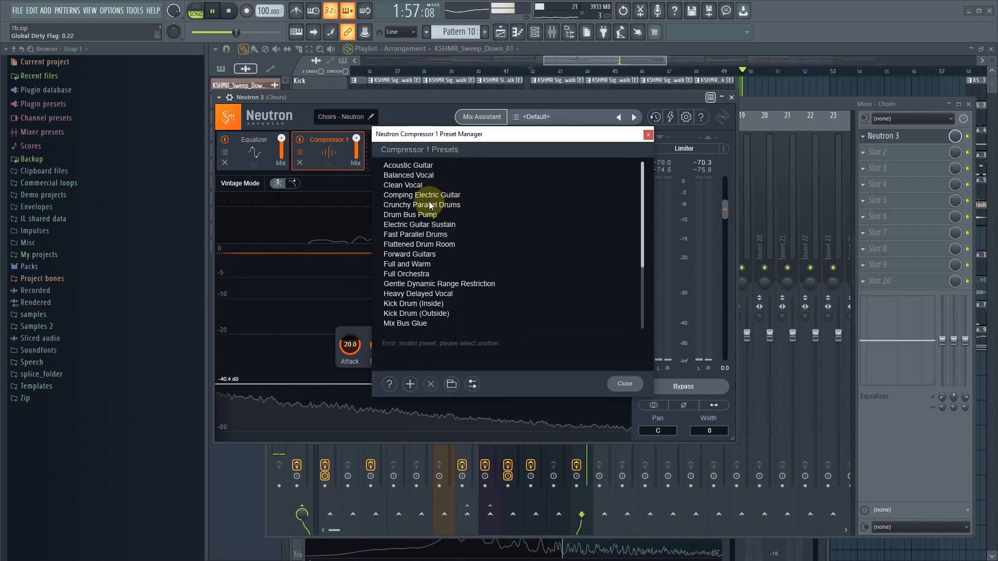
click(429, 265)
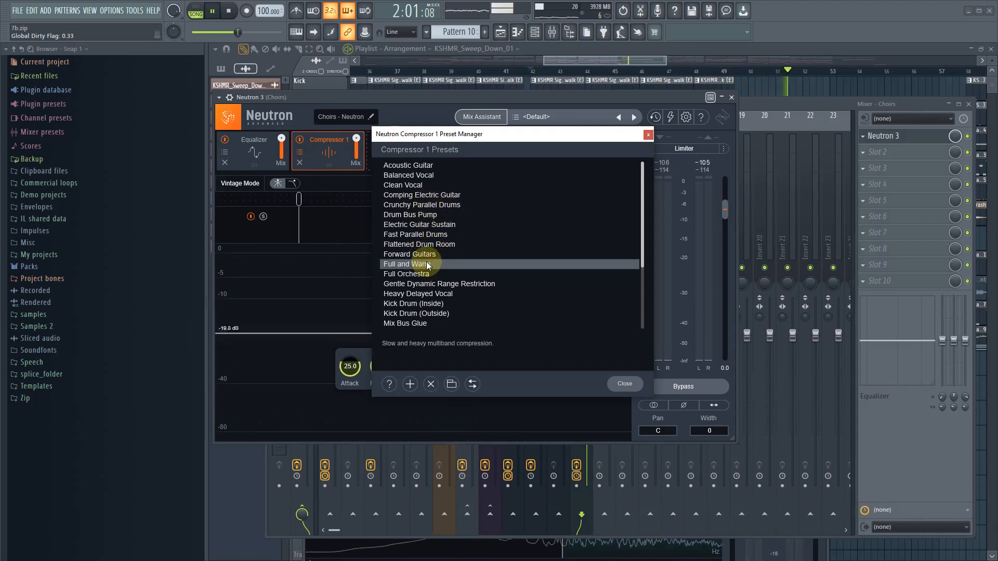
click(625, 384)
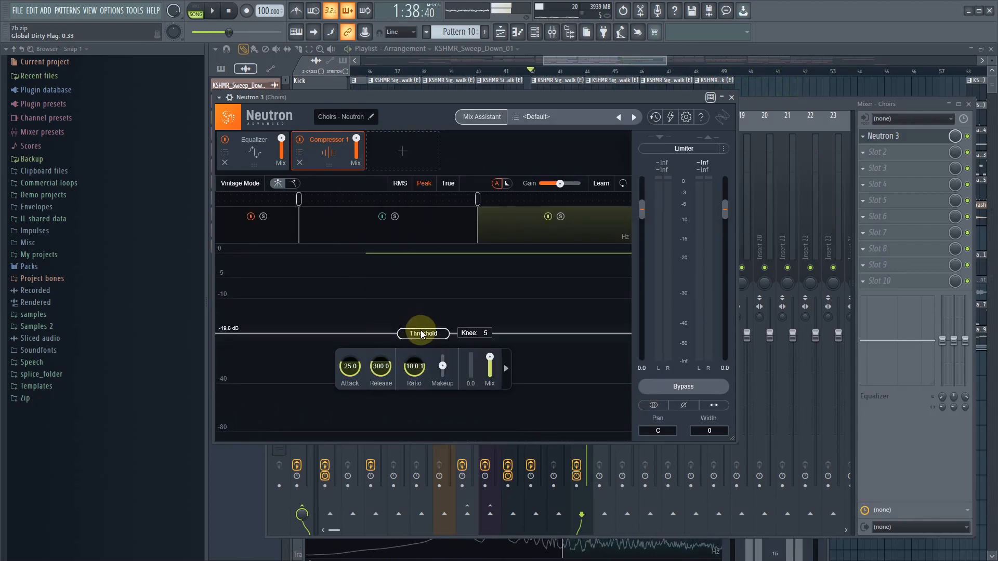
key(space)
click(300, 163)
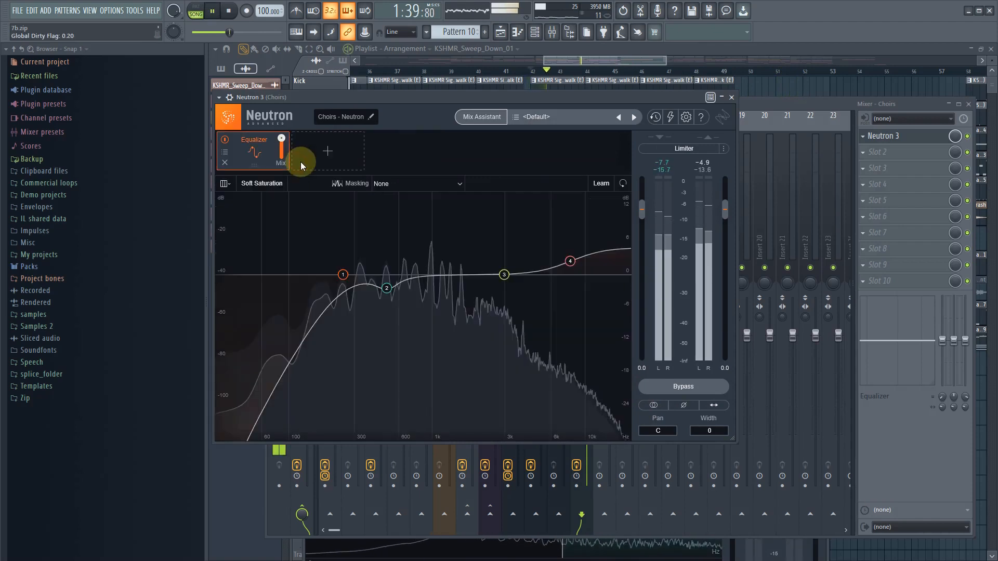
- Add a Compressor to the Choirs' Neutron 3, set its threshold to about -22.3 dB, and close the plugin
click(319, 153)
click(328, 229)
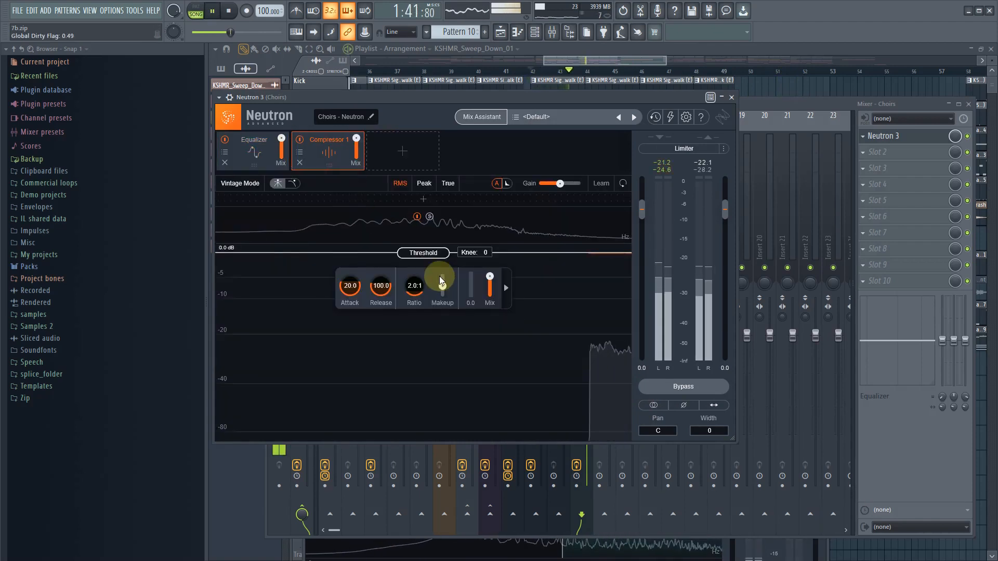
drag(437, 259, 438, 370)
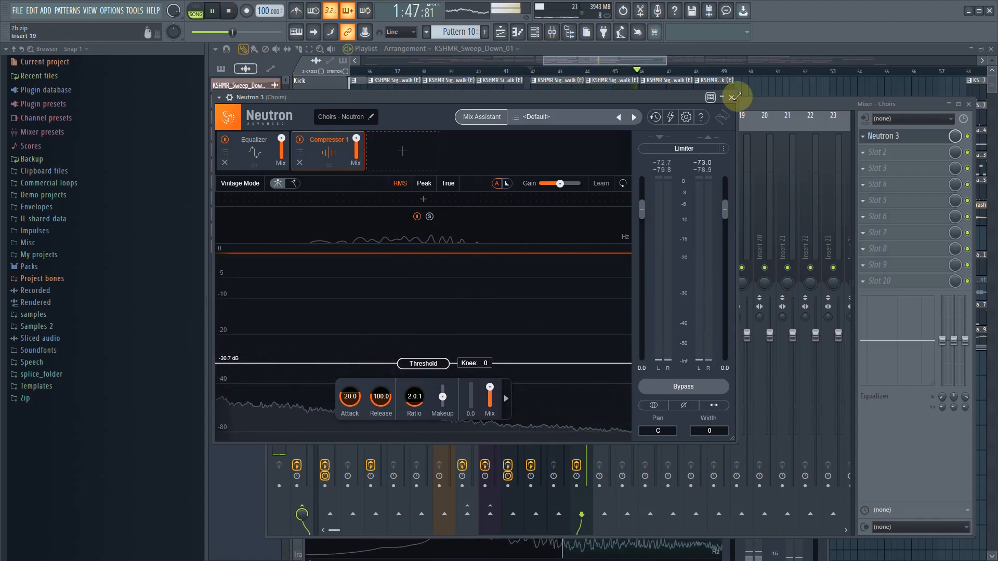
drag(419, 363, 445, 344)
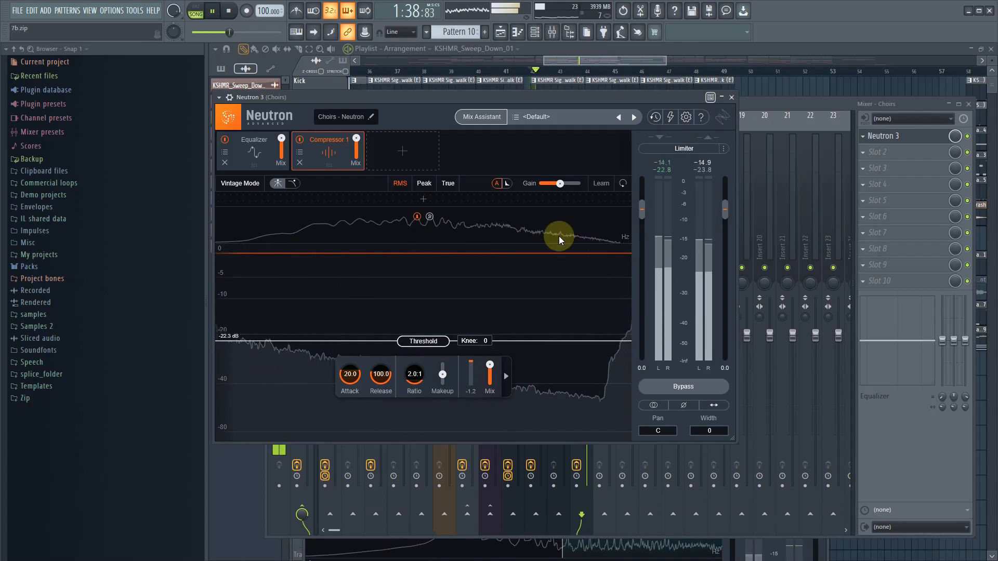
click(732, 98)
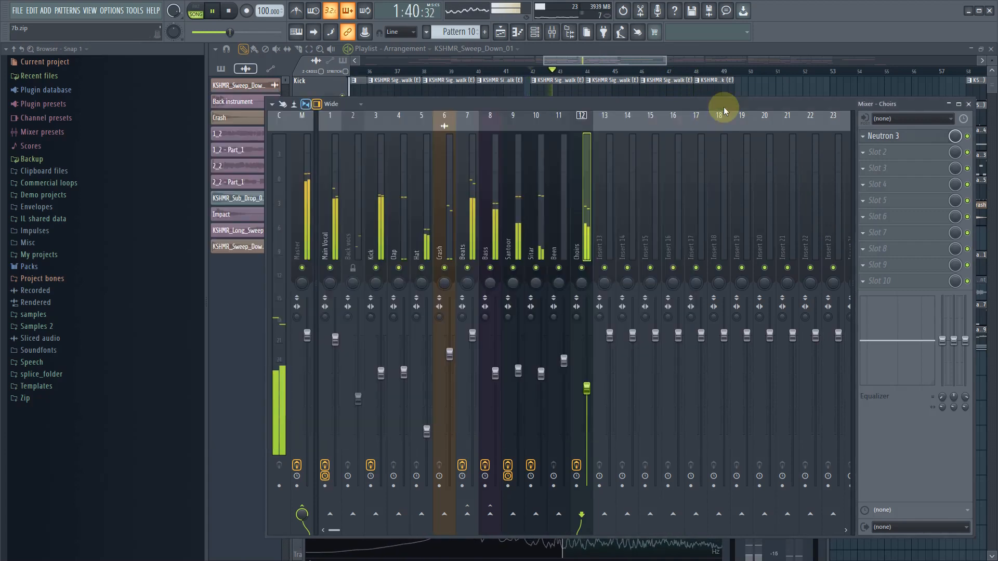
- Replay the section, set the Choirs mixer level to about -8.8 dB, and stop playback
key(space)
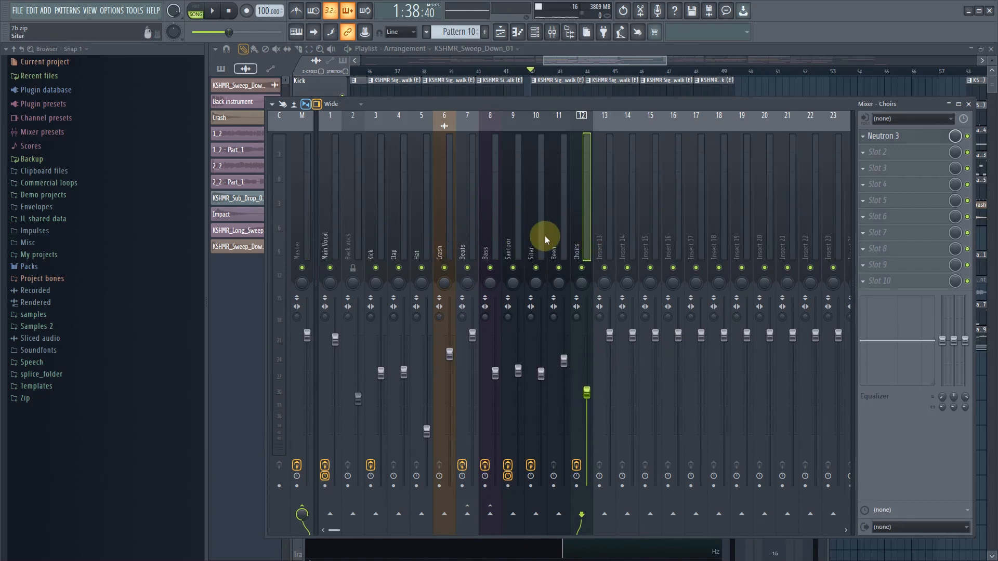
key(space)
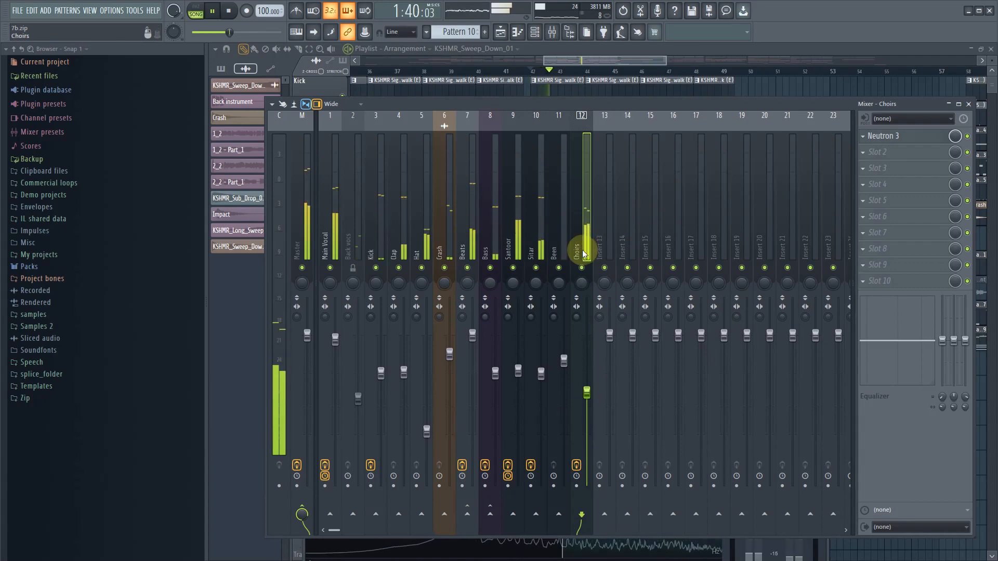
drag(586, 392, 586, 390)
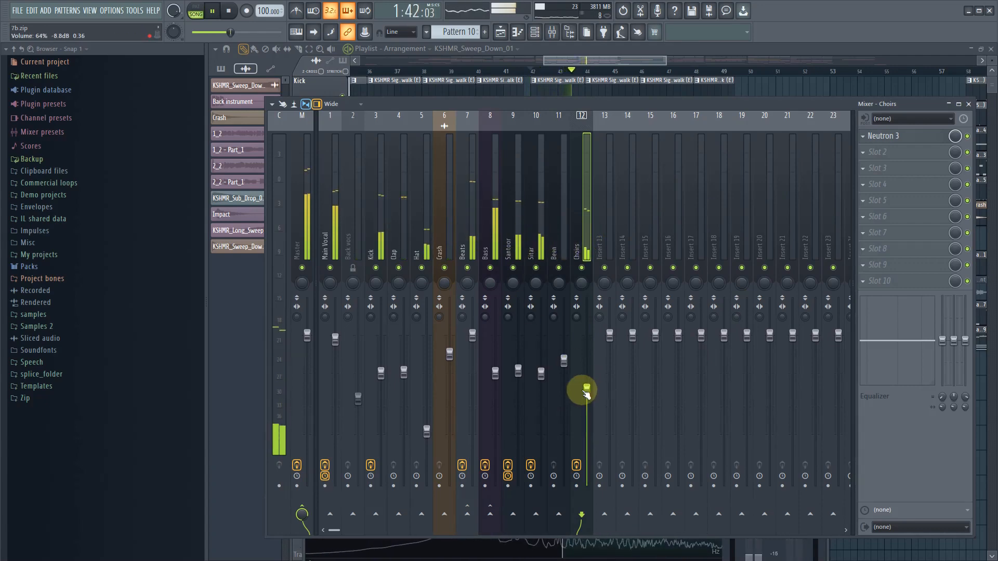
key(space)
- Select the playlist time range from bar 42 to about the middle of bar 49
drag(583, 61, 576, 63)
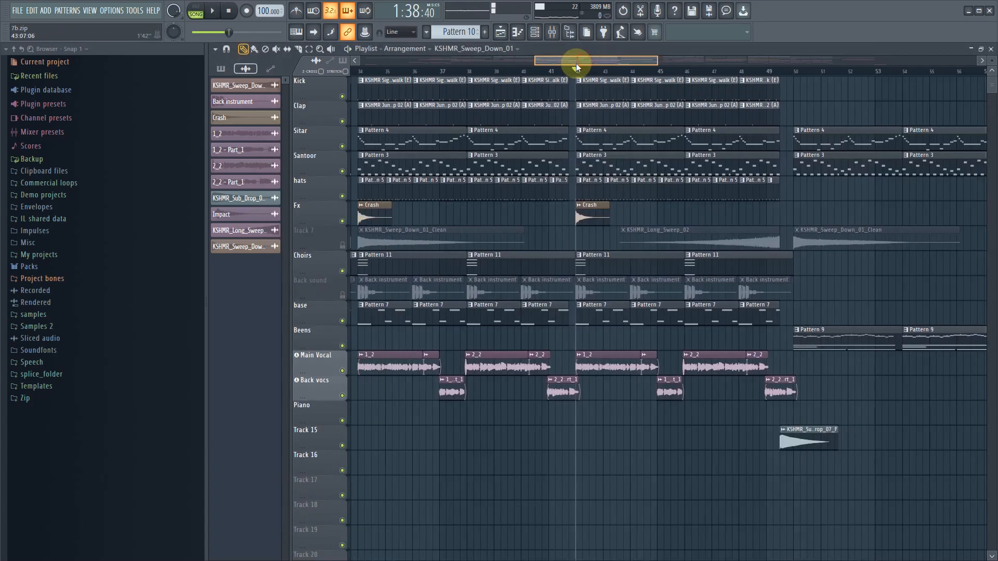
click(309, 49)
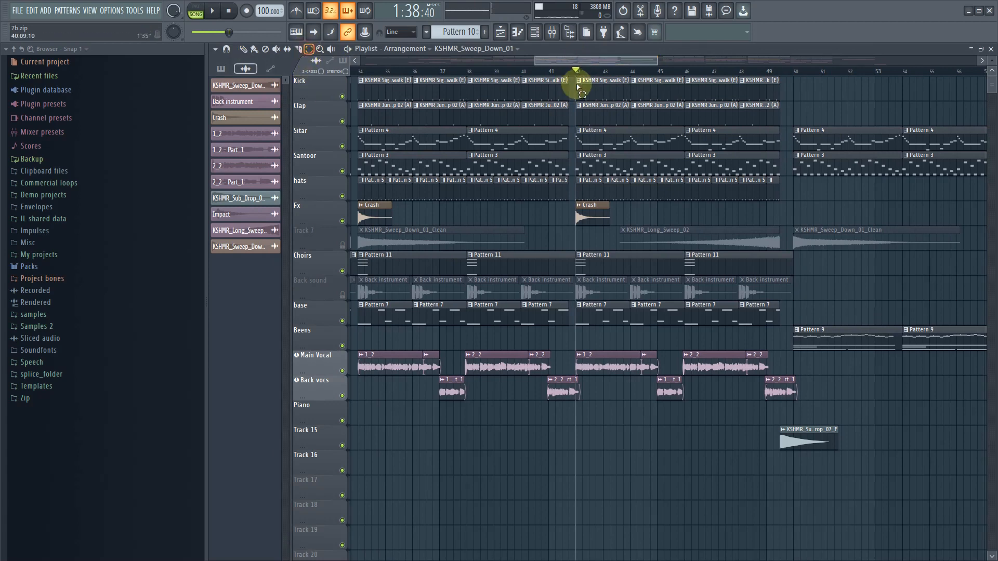
drag(576, 76, 779, 88)
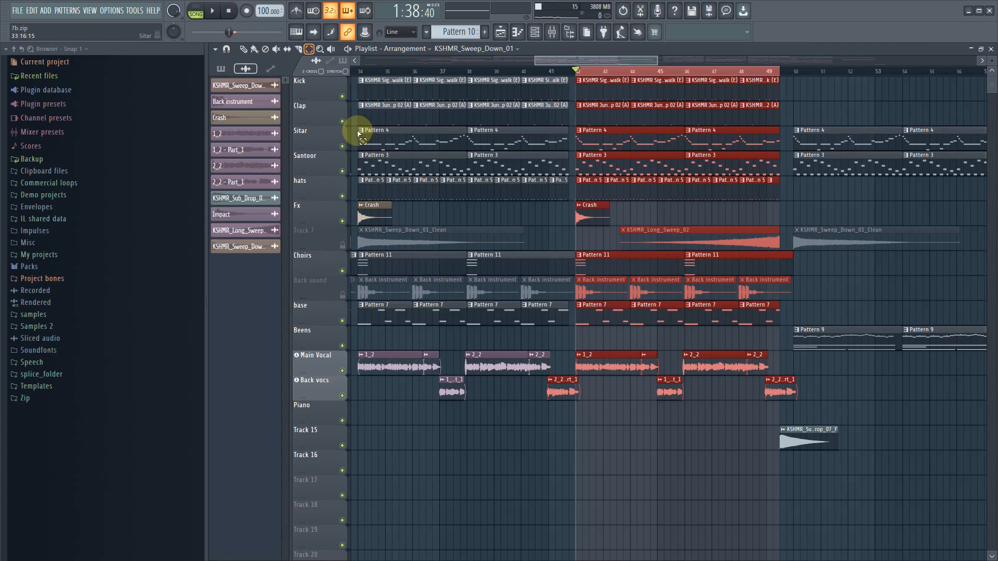
- Play the selected range and lower the Kick mixer level to about -8.0 dB
click(215, 11)
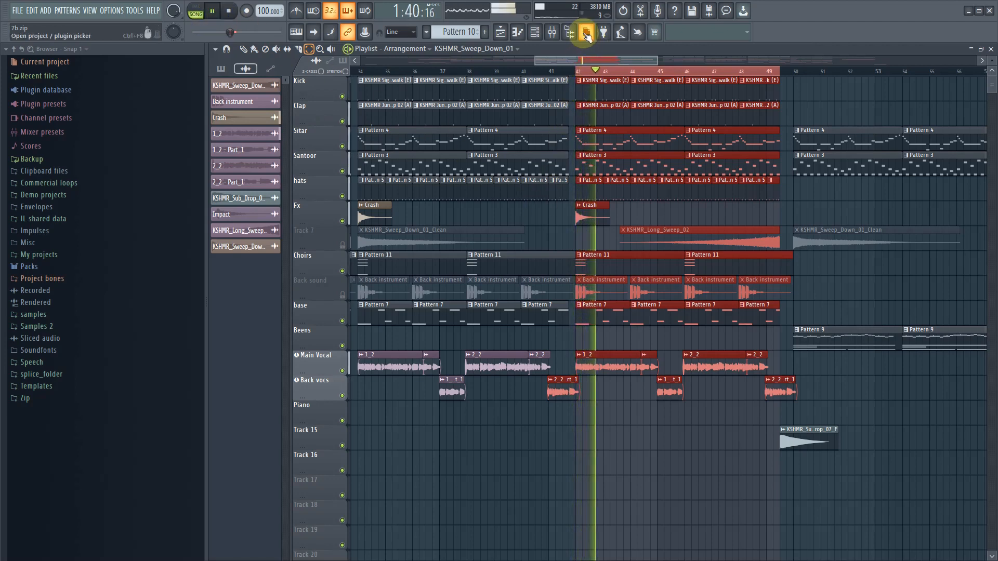
click(552, 32)
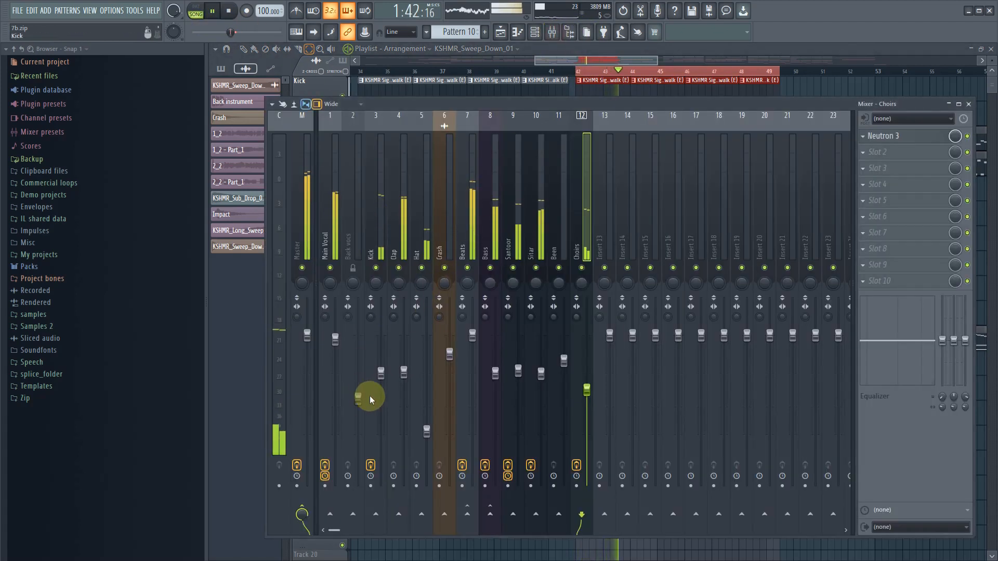
drag(381, 373, 381, 385)
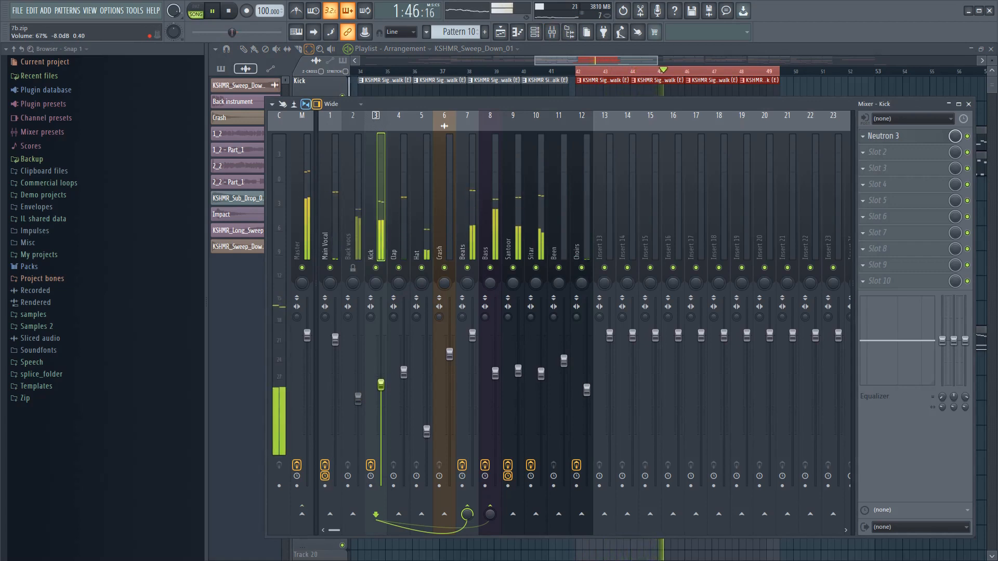
- Raise the Clap mixer level to about -6.6 dB, slightly lower the Main Vocal level, and stop playback
drag(381, 386, 409, 383)
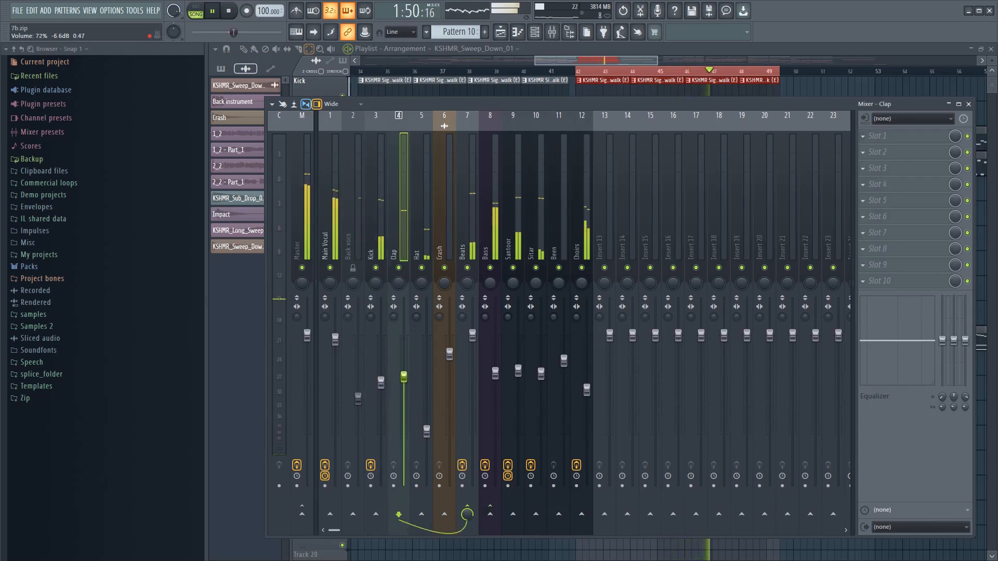
drag(335, 339, 336, 350)
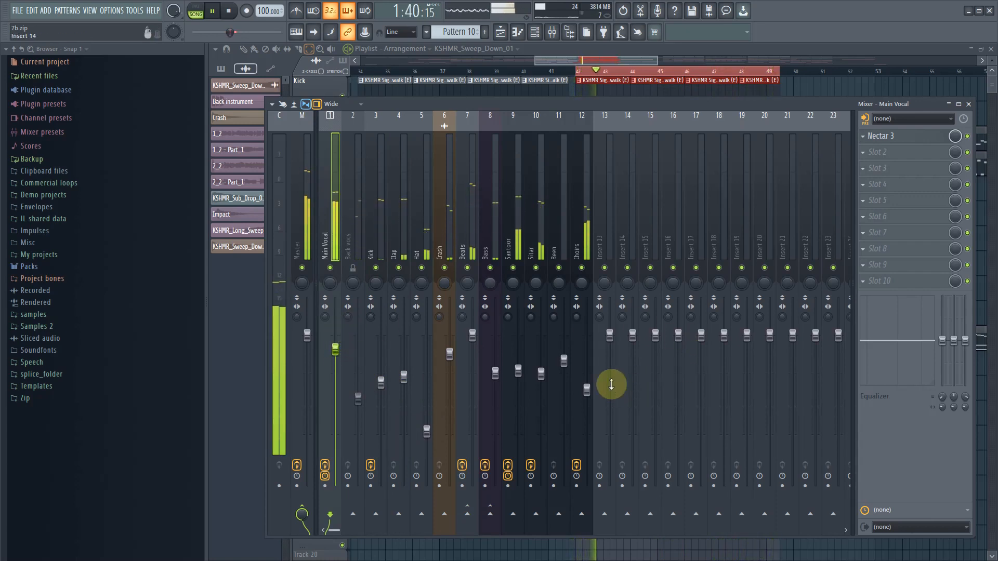
key(space)
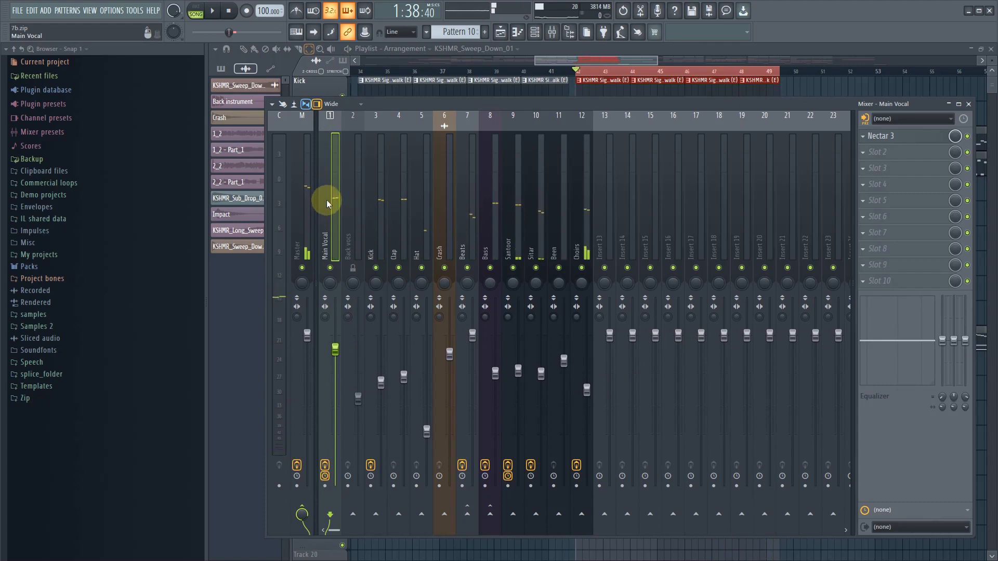
- Load Ozone 9 Imager on the Current mixer track and switch its upper display to the correlation trace
click(311, 222)
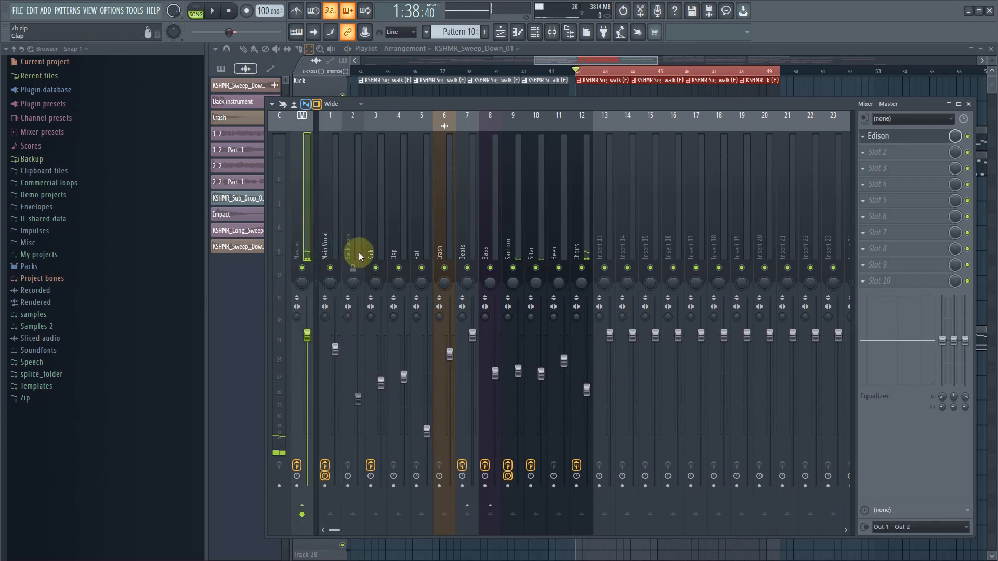
click(284, 253)
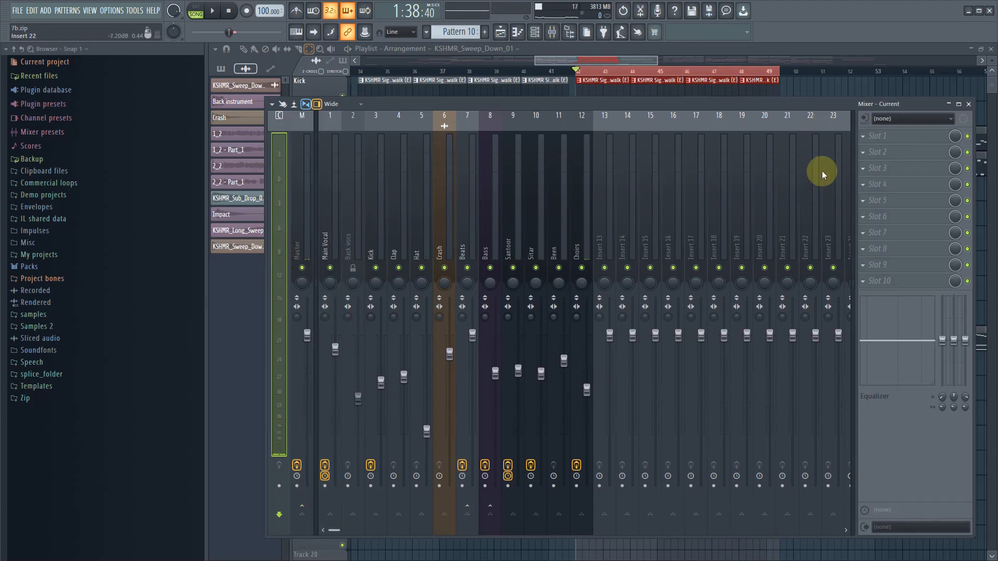
click(865, 136)
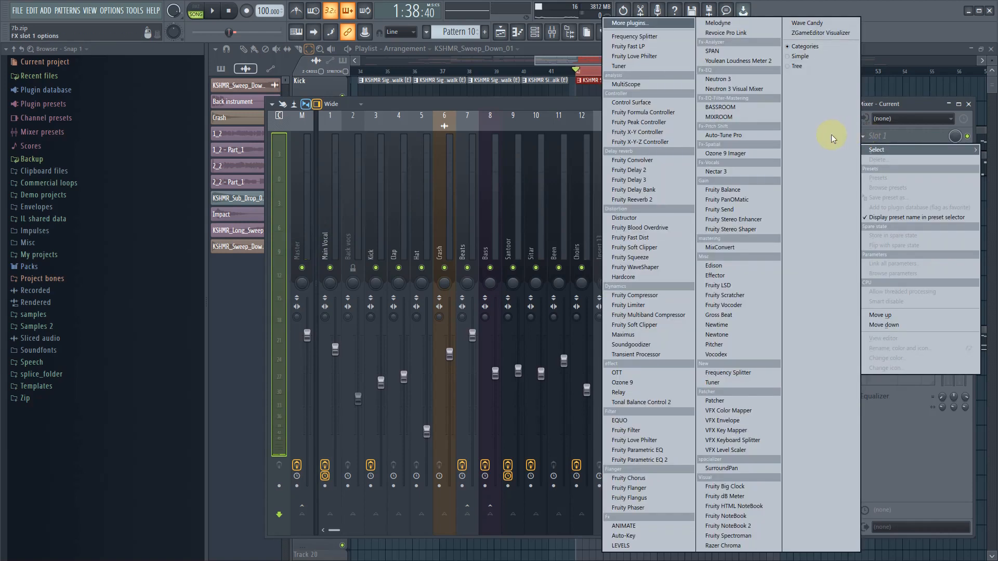
click(741, 155)
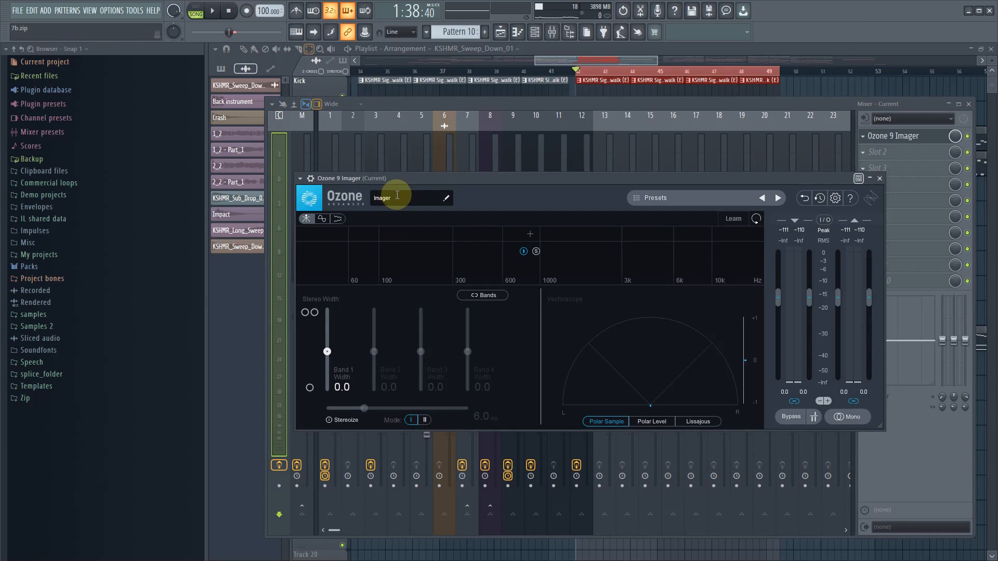
click(326, 218)
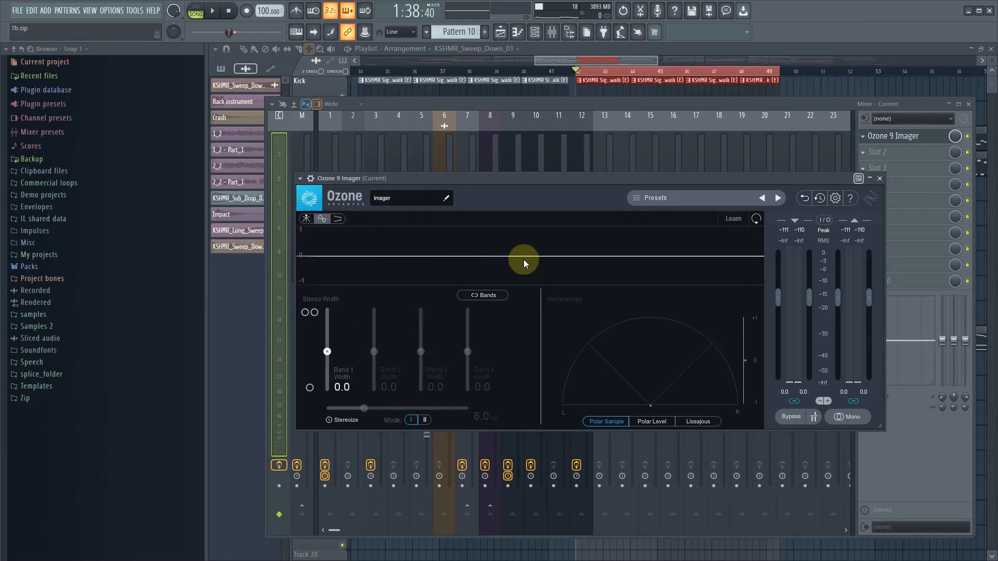
- Reopen the Imager as a detached window clear of the mixer and play the selected range to check the full mix's stereo image
click(300, 157)
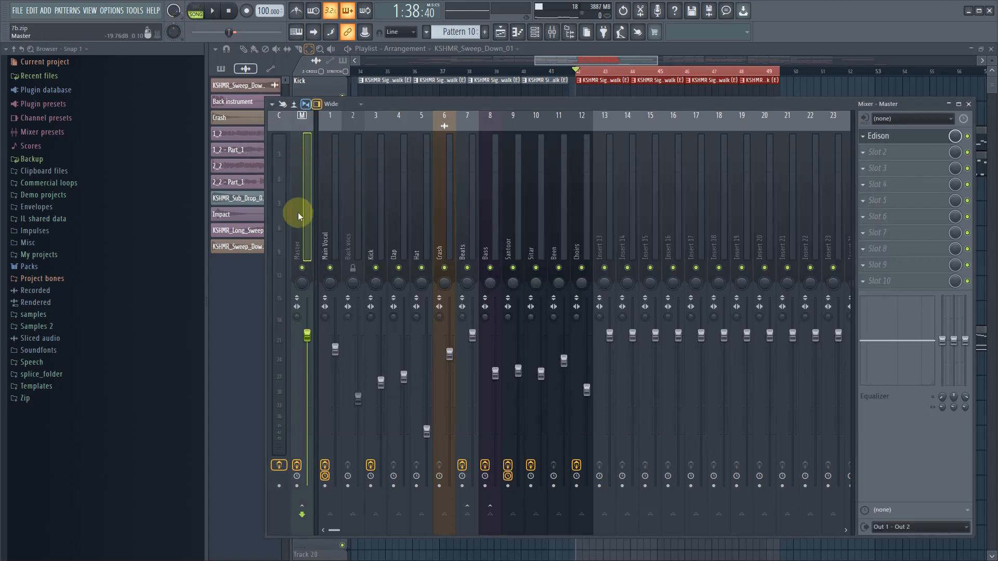
click(281, 216)
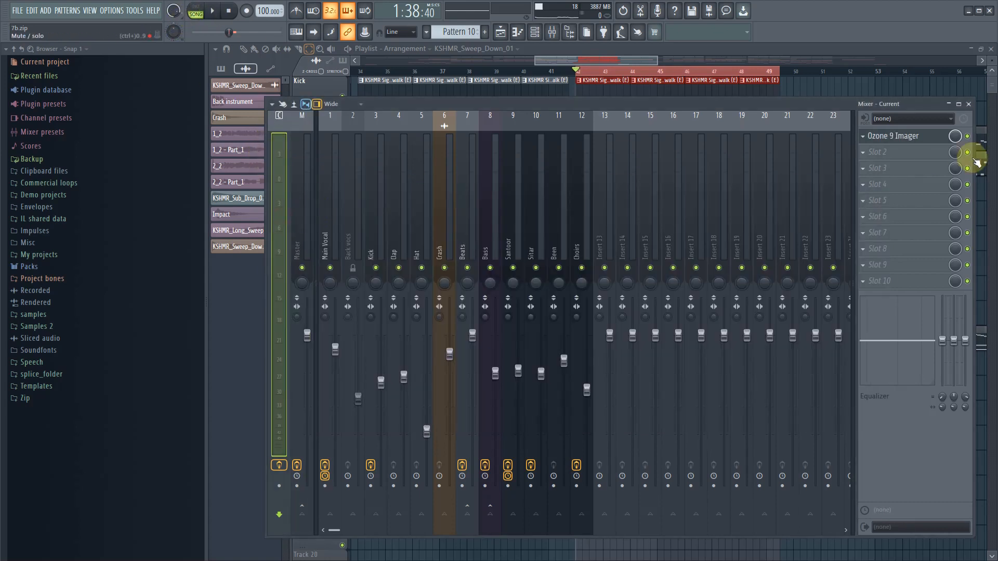
click(914, 143)
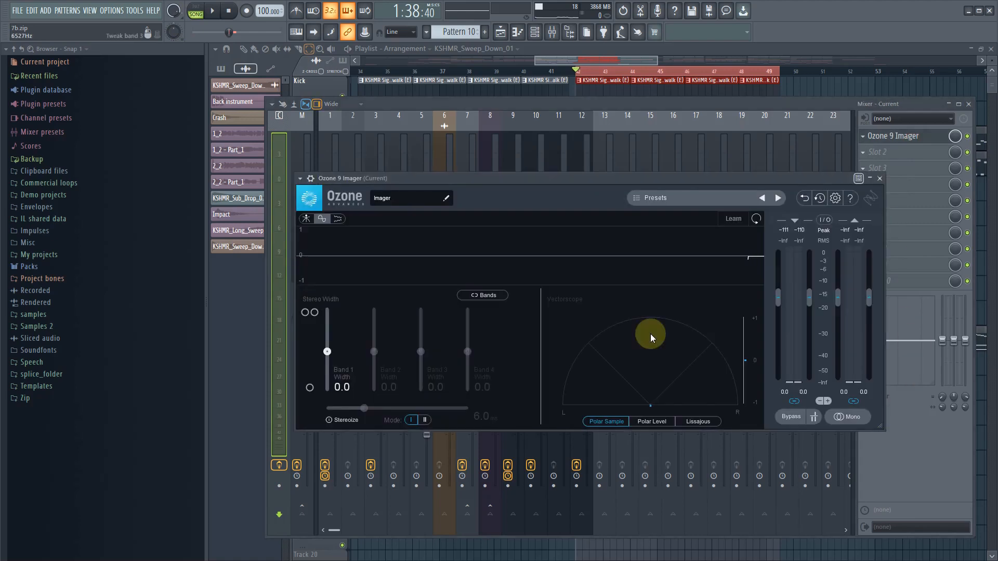
click(300, 181)
click(342, 399)
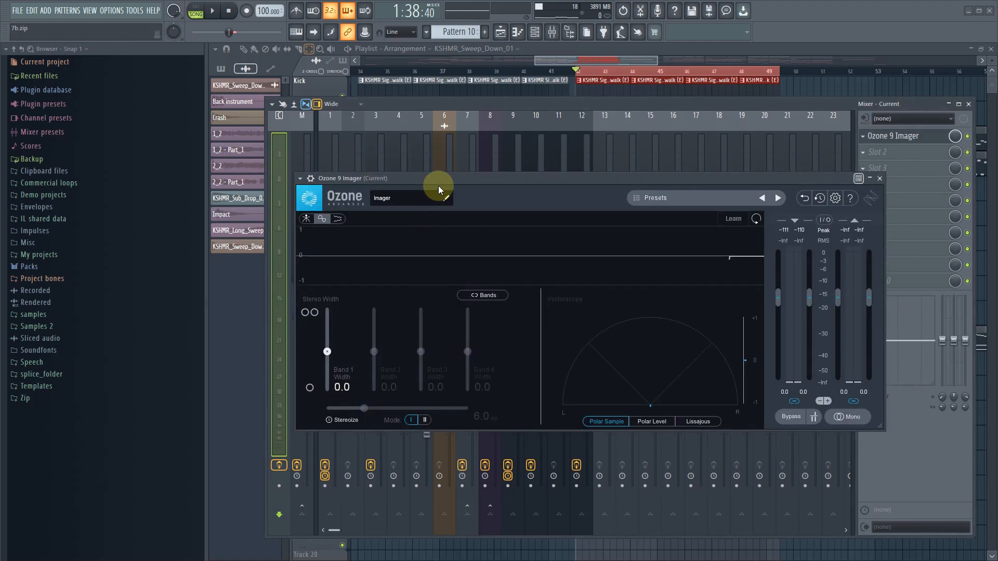
drag(439, 190, 144, 44)
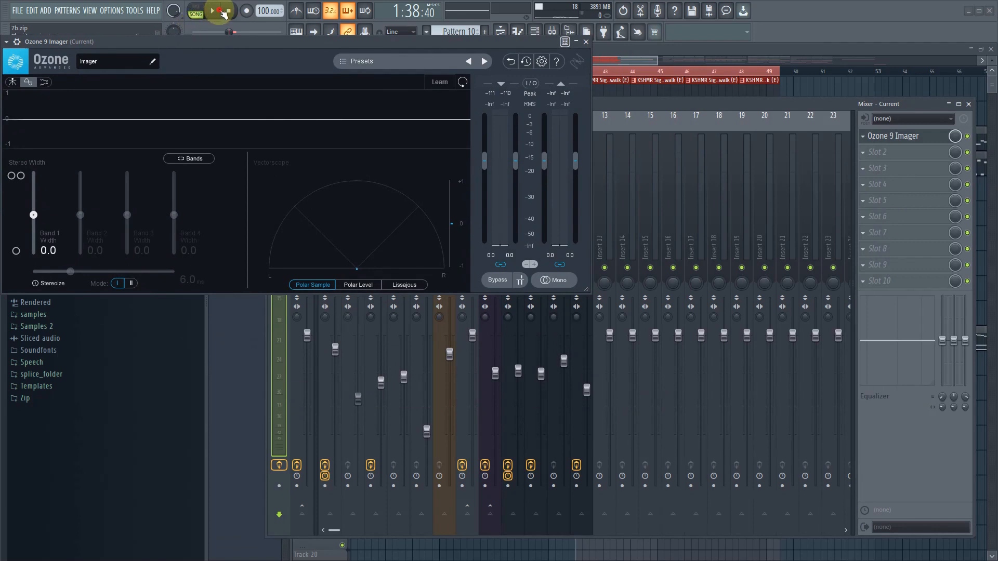
click(221, 11)
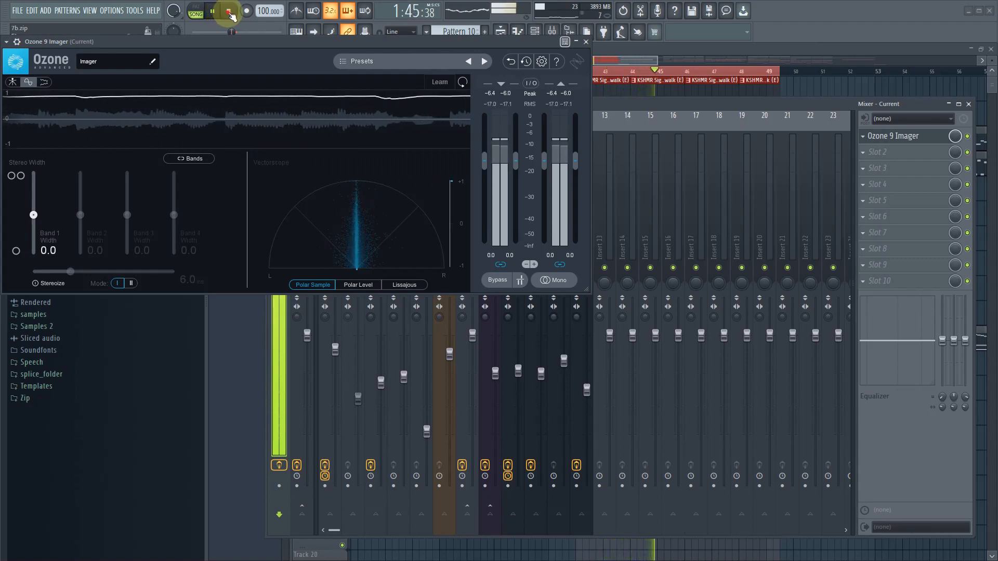
click(228, 11)
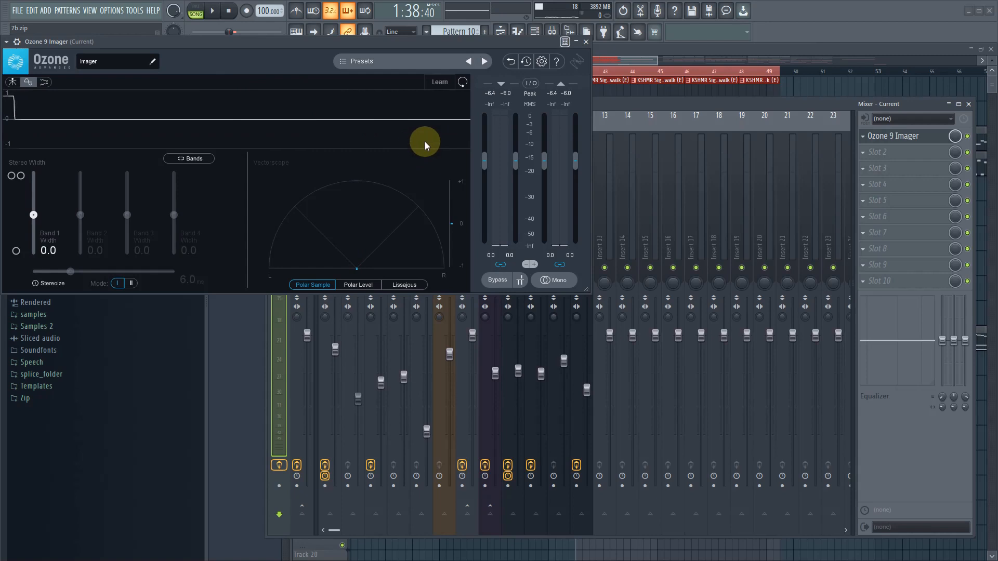
- Solo the Main Vocal mixer track and reposition the mixer so its tracks are accessible alongside the Imager
drag(607, 110, 762, 186)
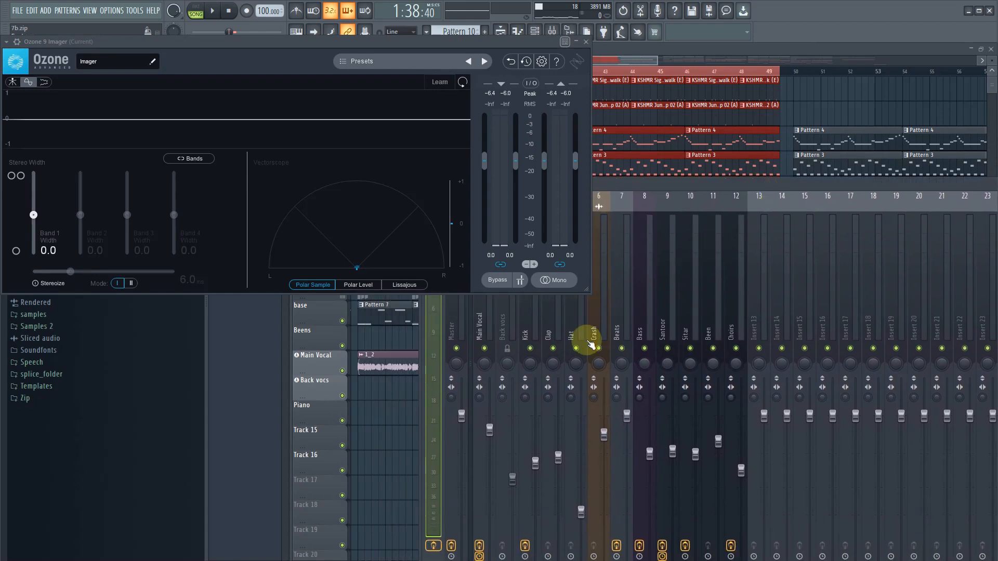
right_click(484, 348)
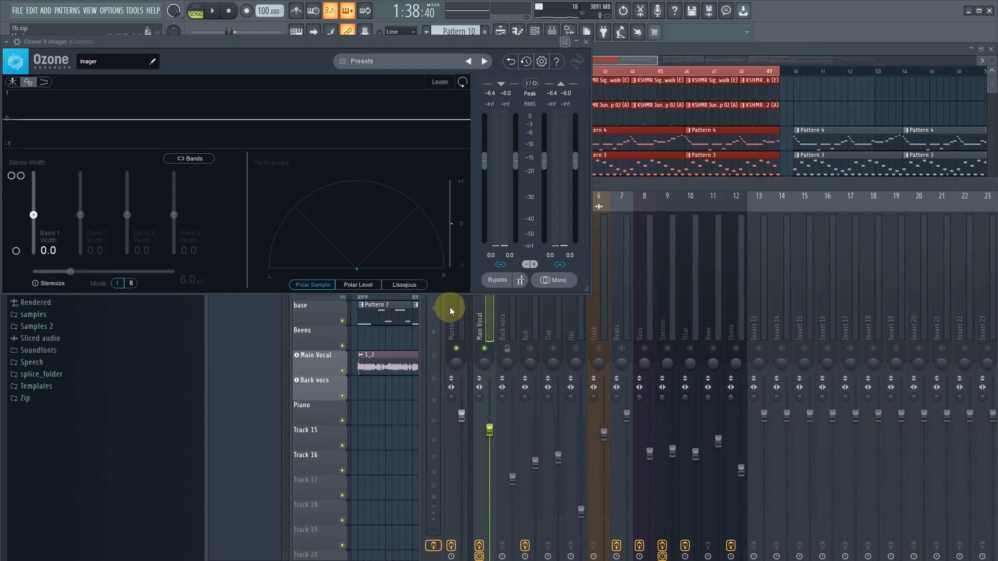
drag(684, 190, 874, 252)
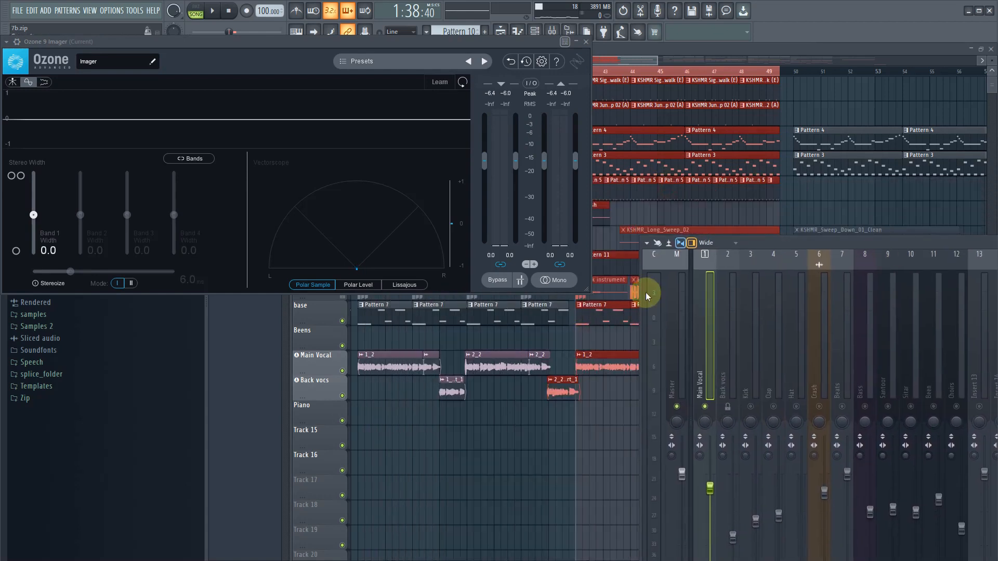
click(651, 330)
drag(785, 245, 764, 111)
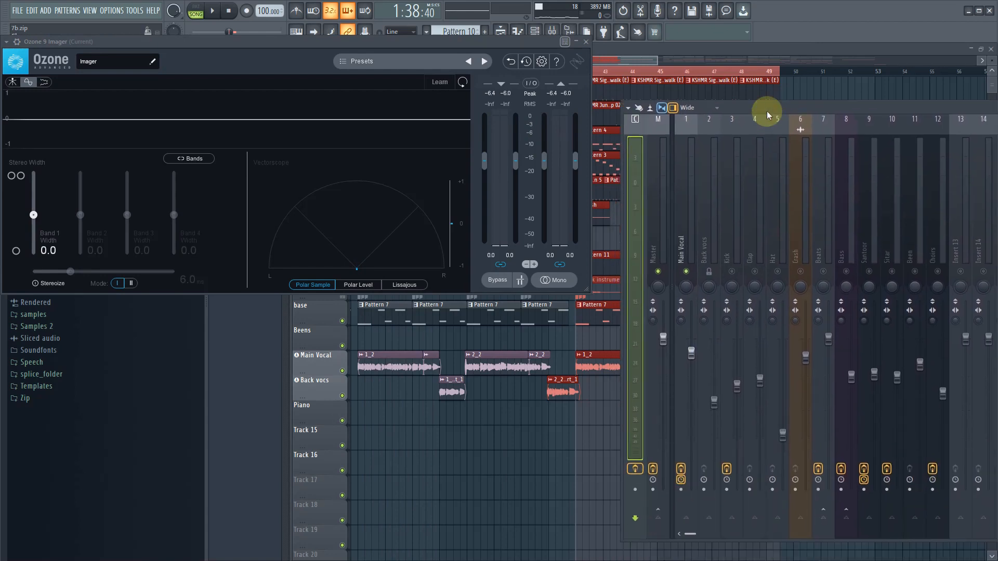
click(692, 216)
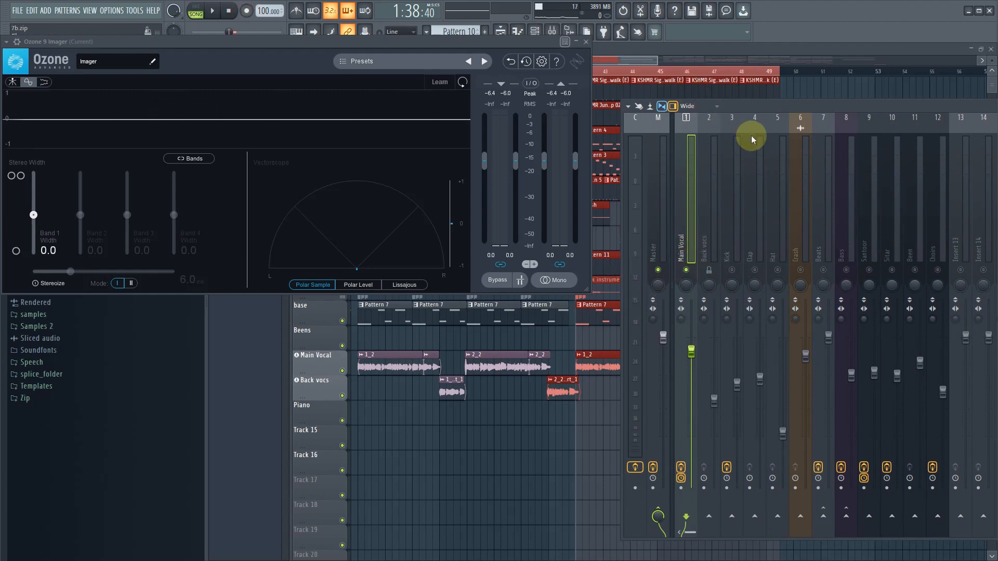
drag(763, 114, 469, 323)
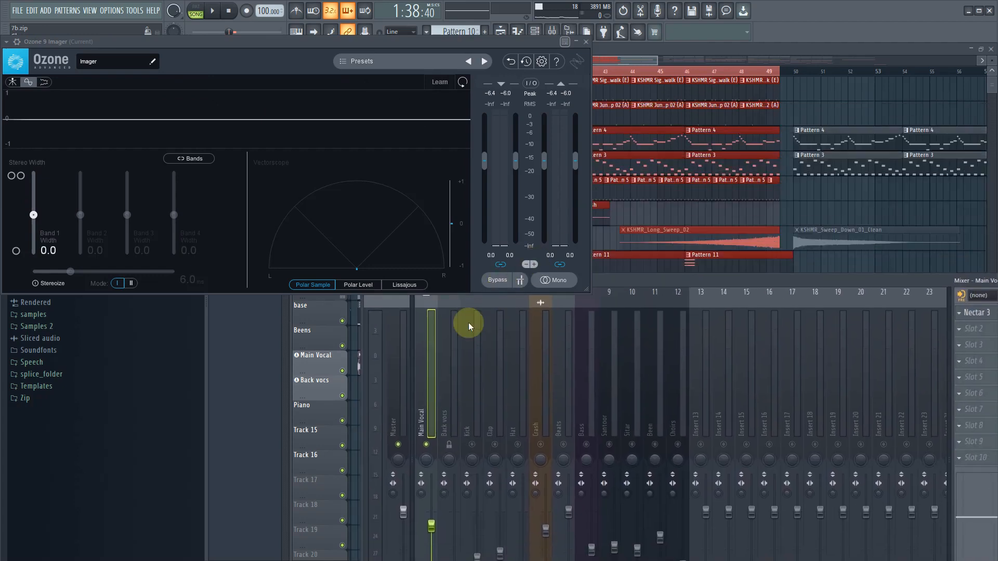
click(444, 393)
drag(507, 397, 382, 385)
click(565, 367)
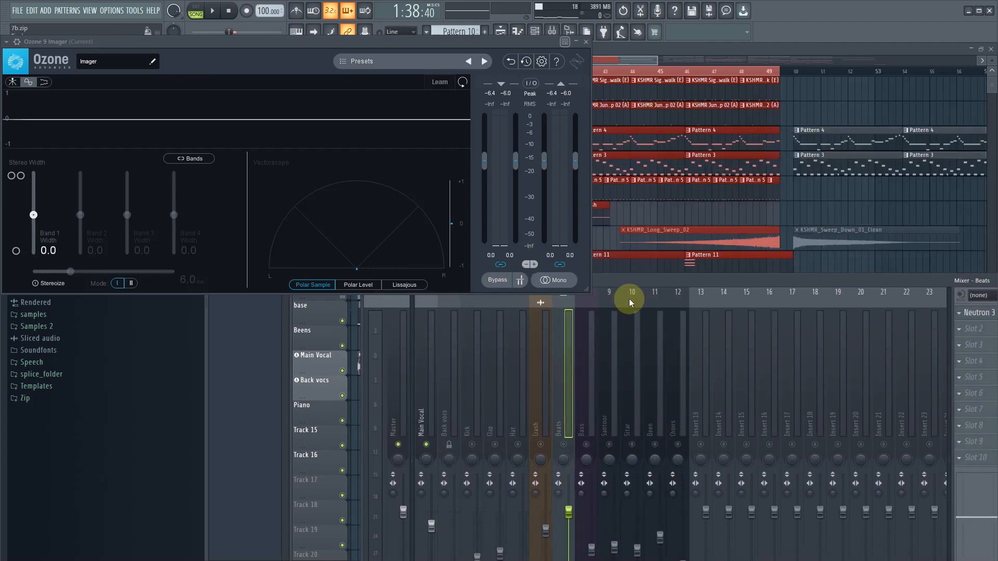
drag(639, 280, 767, 211)
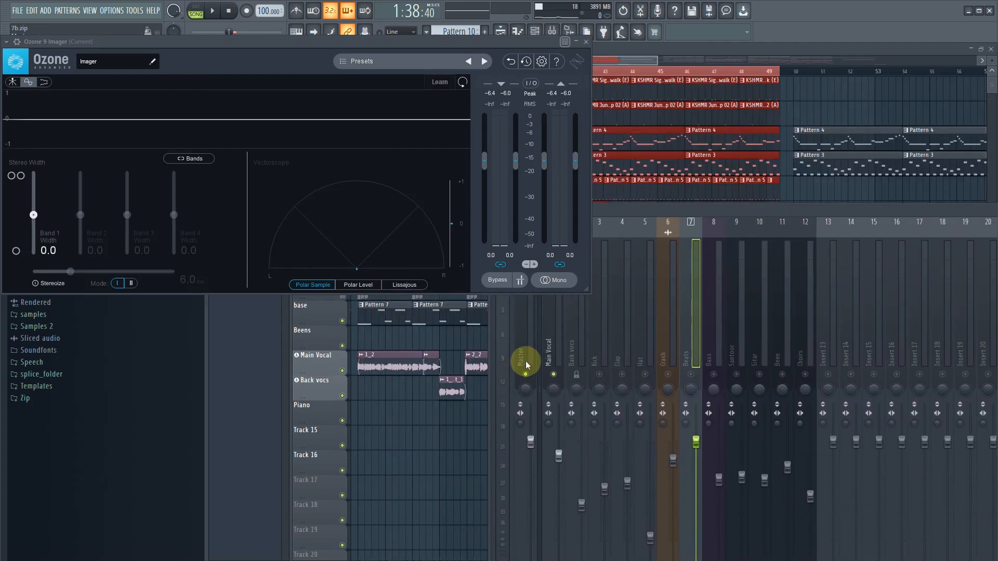
- Play the selected range with the Main Vocal track selected to check its stereo image in the Imager
click(549, 359)
key(space)
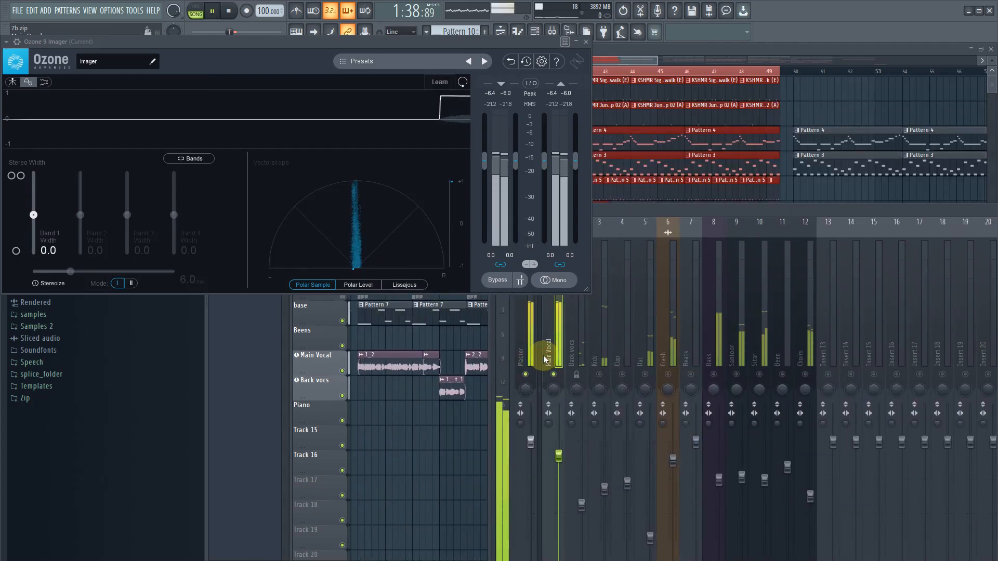
key(space)
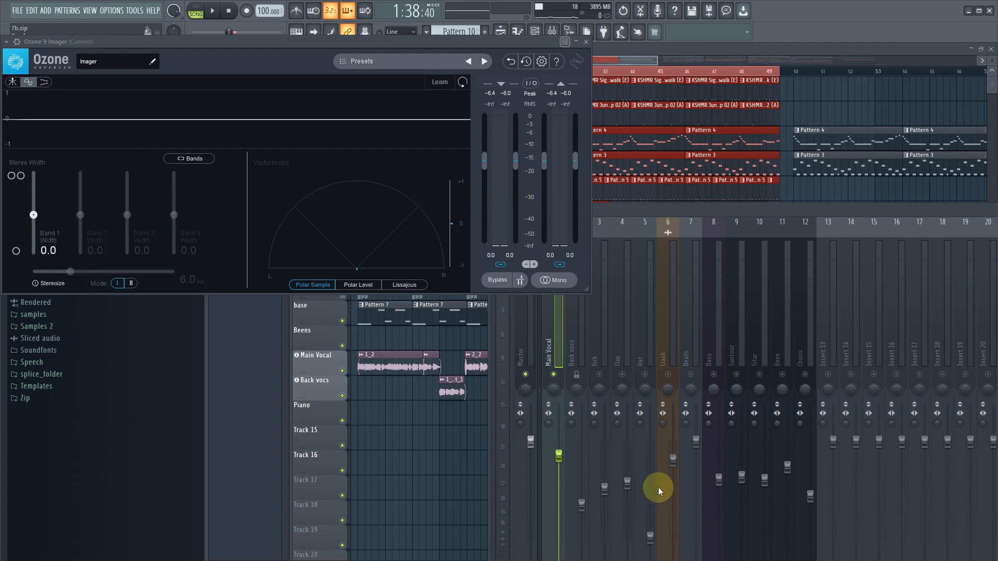
- Unmute the Kick, Clap and Beats tracks and check the Kick's stereo image in the Imager during playback
click(623, 374)
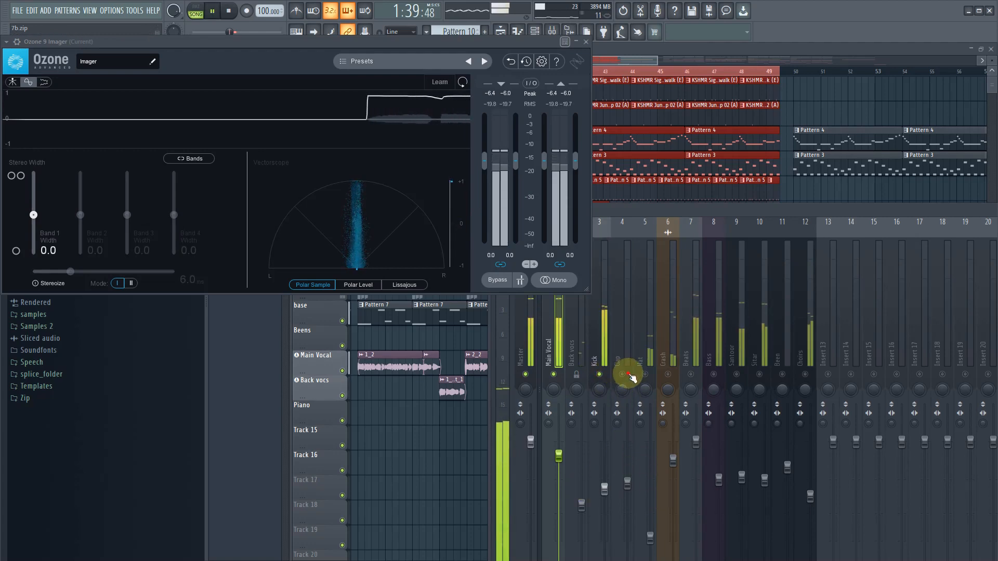
click(601, 358)
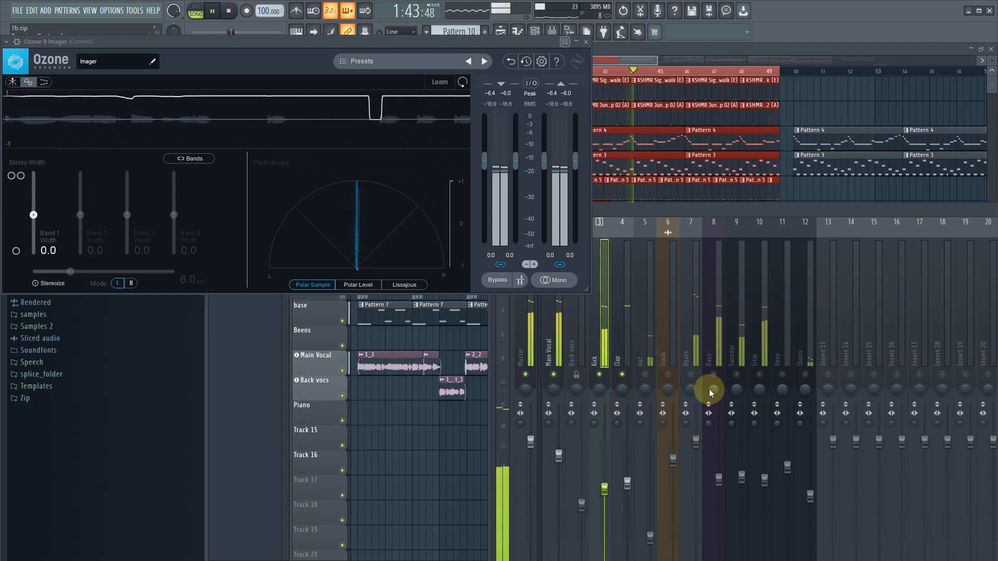
click(691, 374)
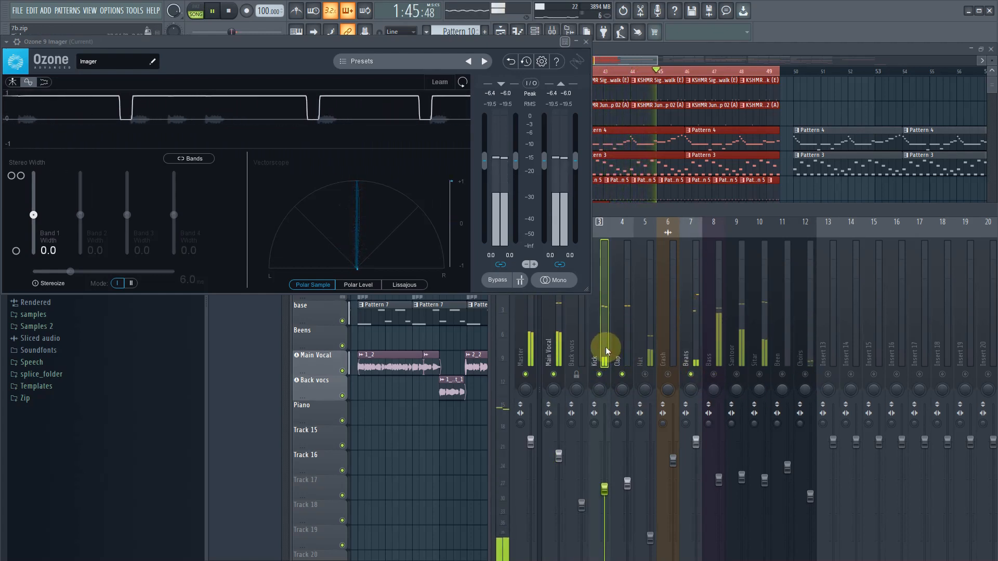
key(space)
- Select the Clap track and play the range to check its stereo image in the Imager
click(621, 356)
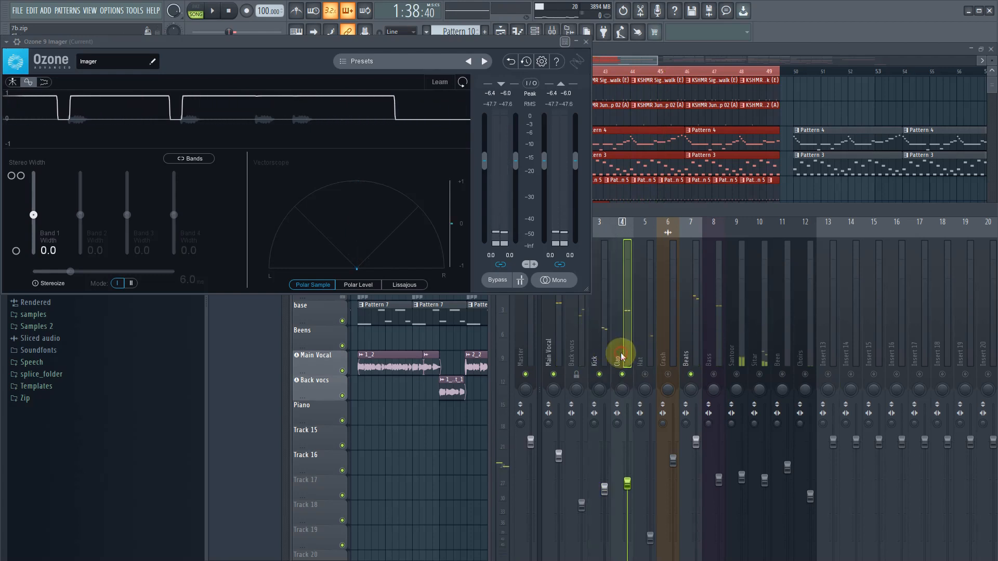
key(space)
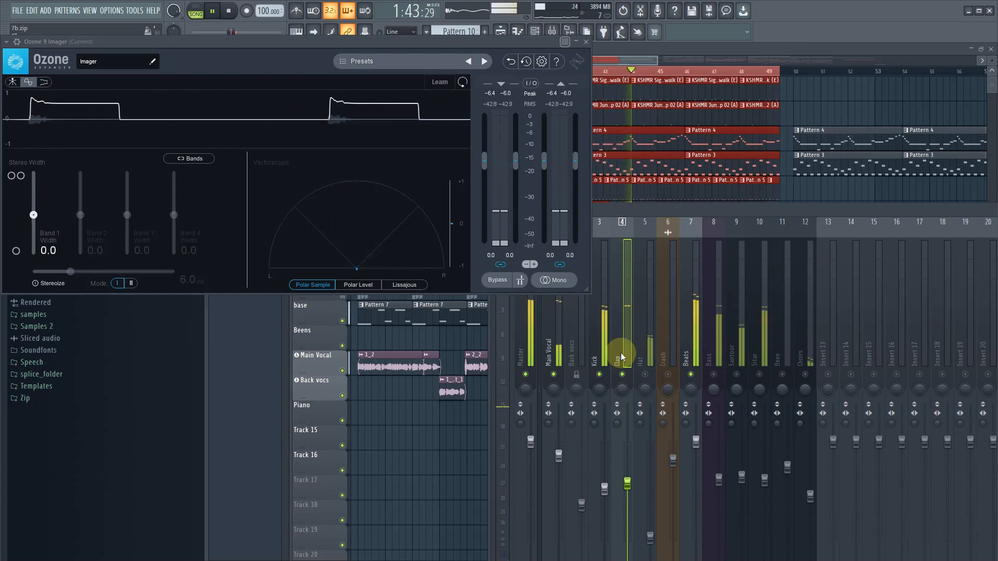
key(space)
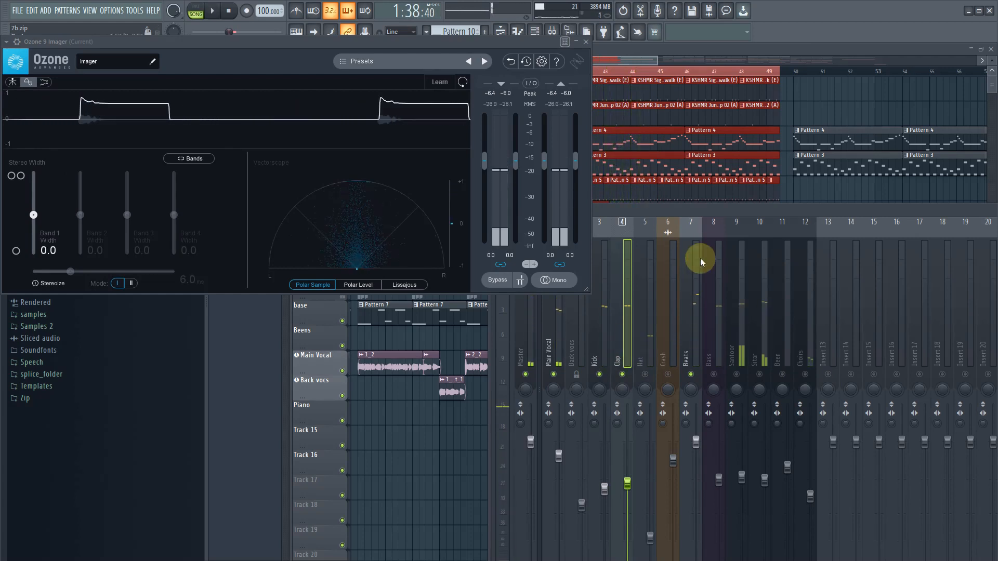
- Load Neutron 3 in the Clap track's first effect slot and move its window clear of the Imager
drag(736, 214, 408, 364)
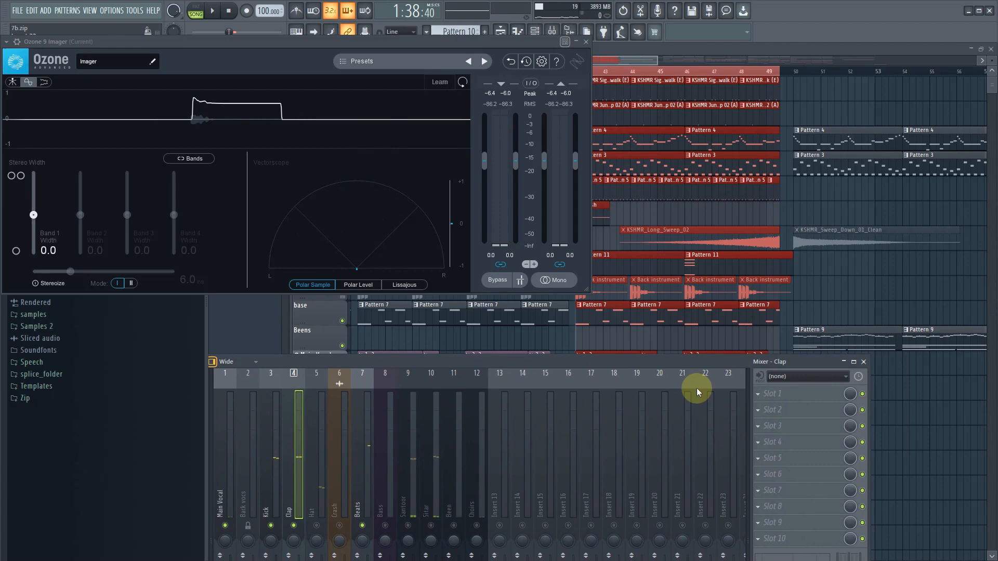
click(756, 394)
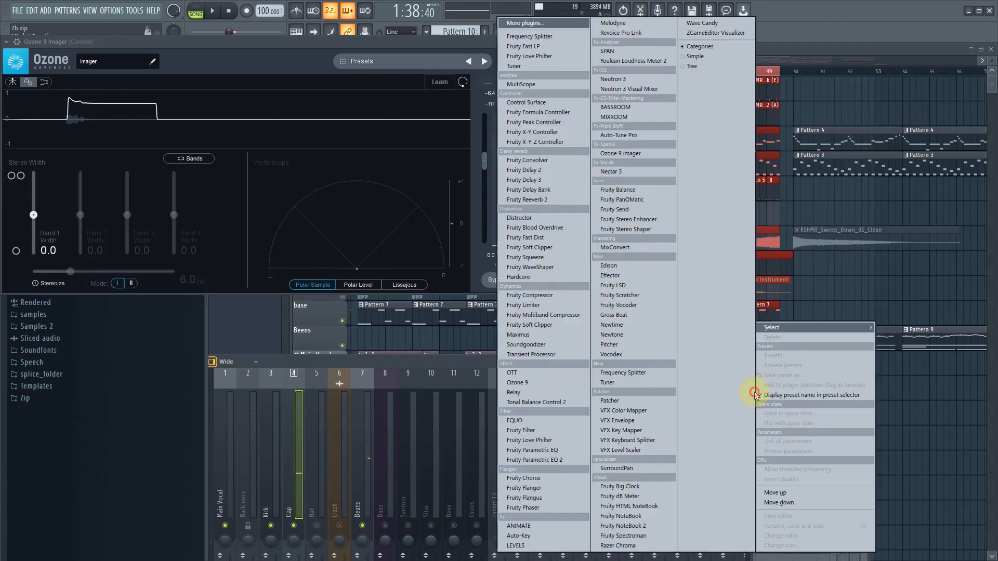
click(657, 79)
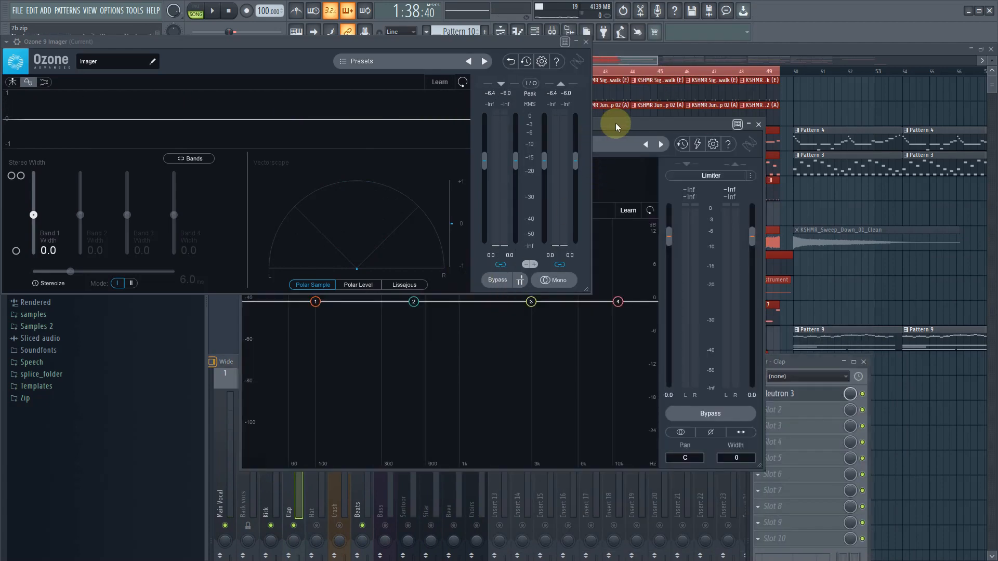
drag(616, 126, 954, 138)
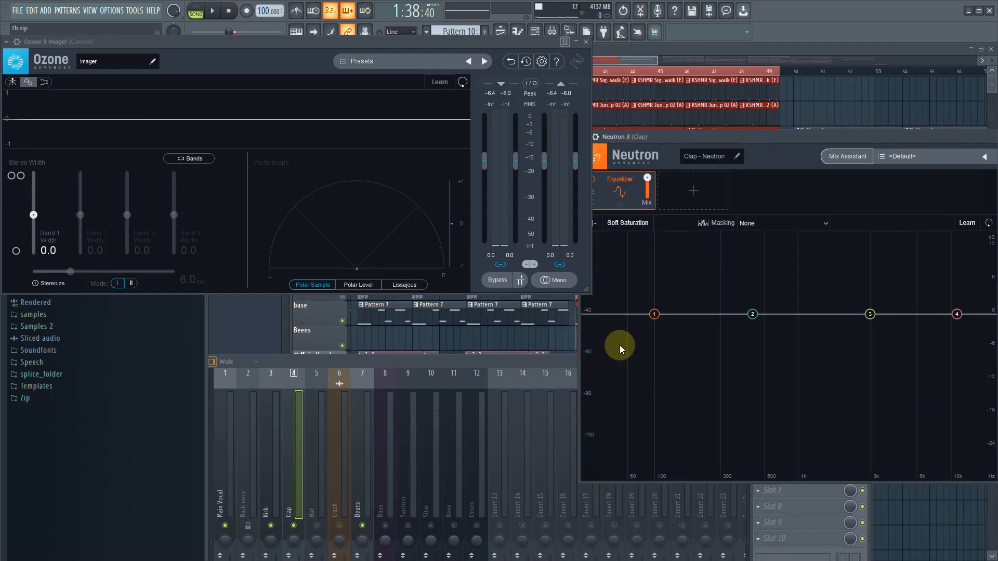
- Set the Clap's first Neutron EQ band to a Flat Highpass at 177 Hz with a 12 dB/oct slope and preview it
click(654, 313)
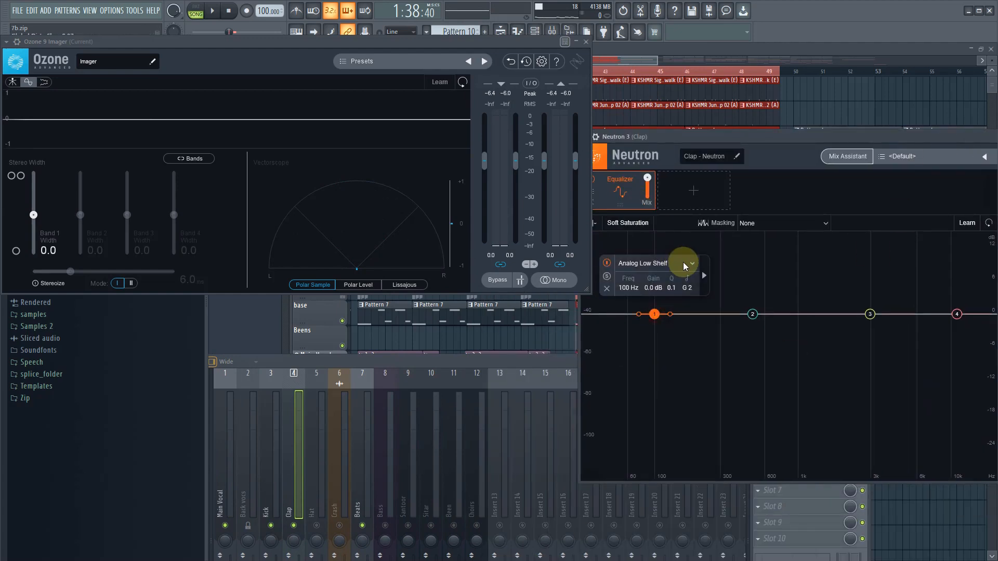
click(689, 341)
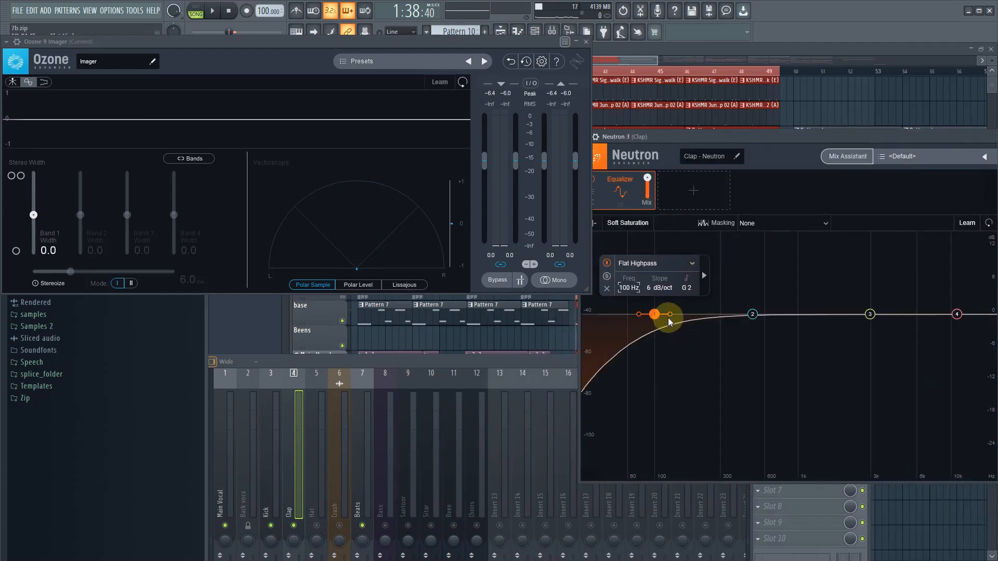
mouse_move(670, 315)
mouse_down()
mouse_move(664, 320)
mouse_move(690, 317)
mouse_up()
key(space)
key(space)
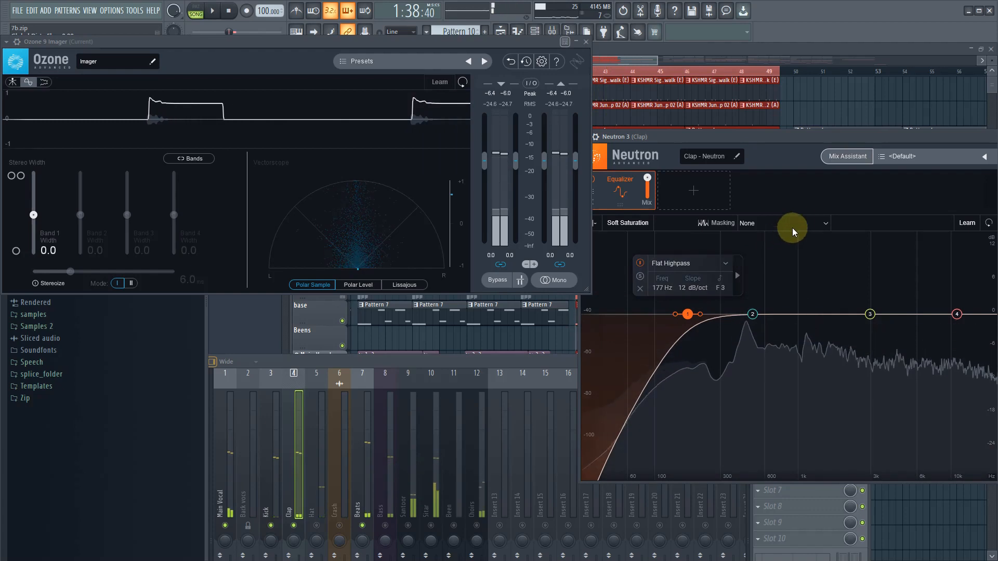
- Compare the Clap against Kick - Neutron in the masking view and raise its high-pass cutoff to 233 Hz during playback
click(795, 226)
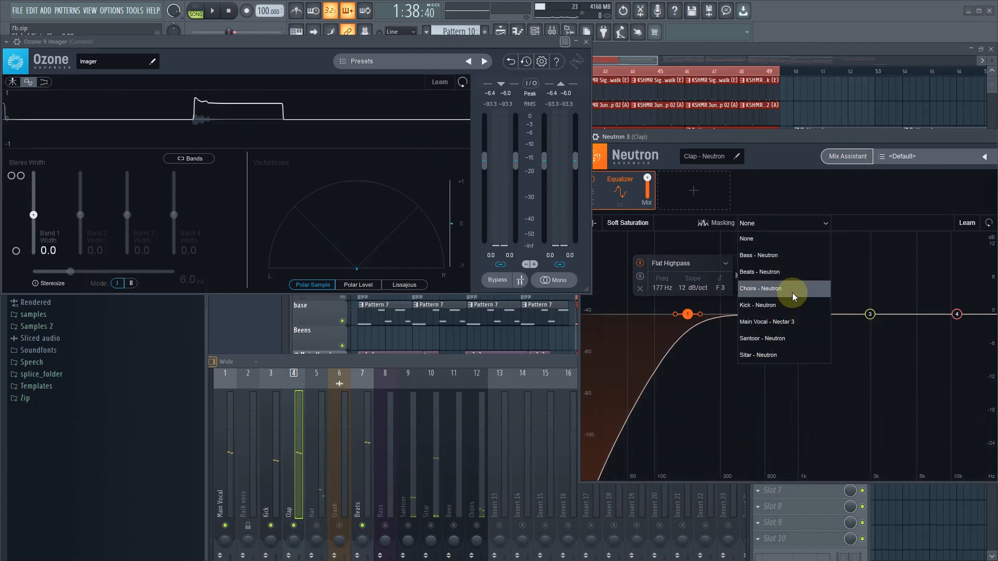
click(791, 308)
drag(723, 139, 730, 111)
key(space)
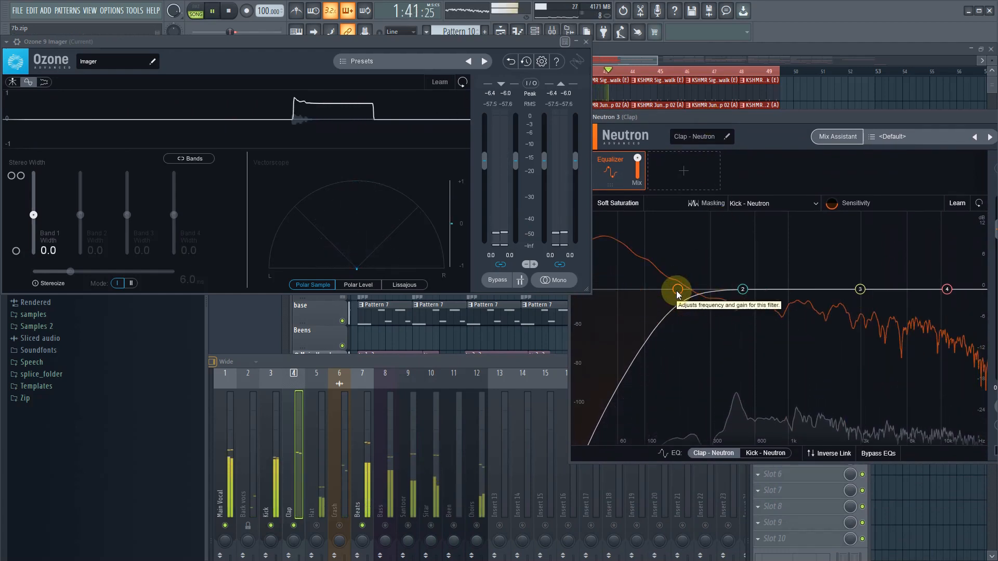
mouse_move(678, 294)
mouse_down()
mouse_move(670, 294)
mouse_move(690, 295)
mouse_move(560, 273)
mouse_move(695, 300)
mouse_up()
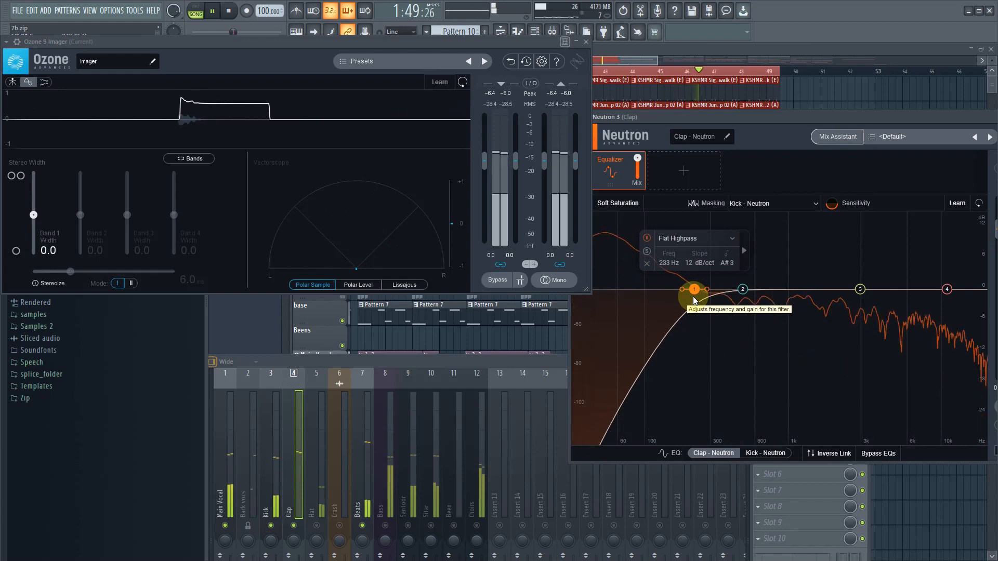
key(space)
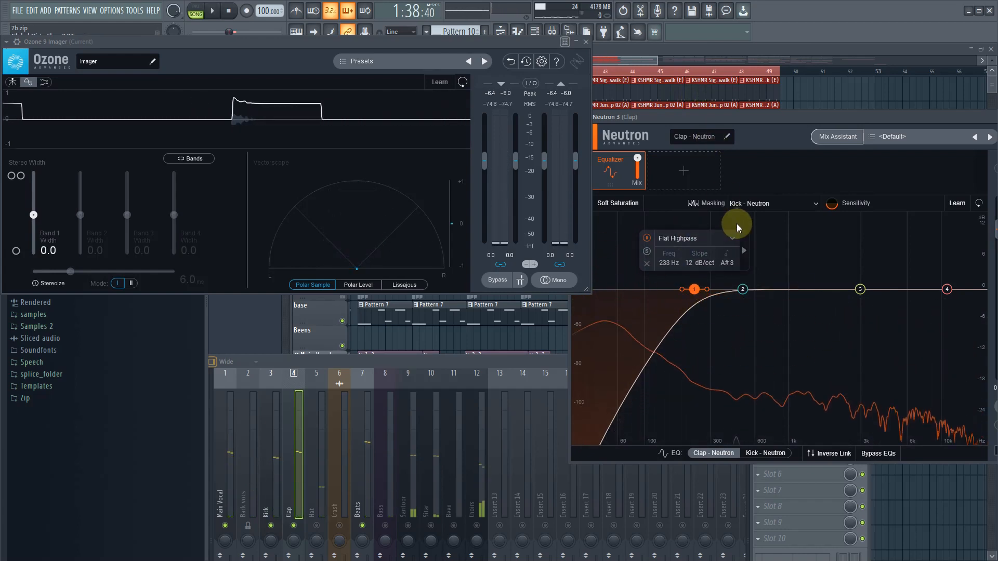
- Switch the Clap's masking comparison to Bass - Neutron and raise the high-pass cutoff to 243 Hz during playback
click(778, 210)
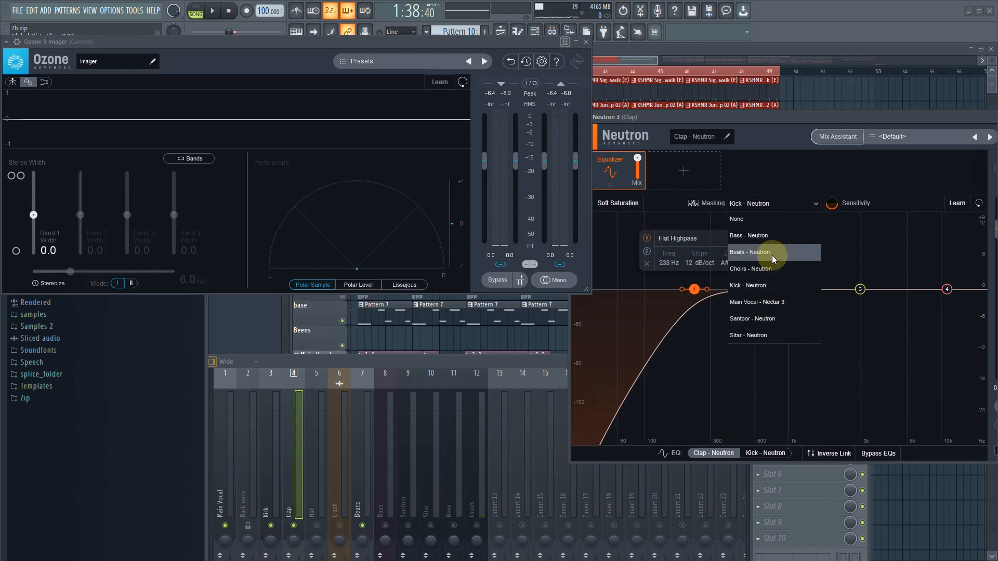
click(776, 238)
key(space)
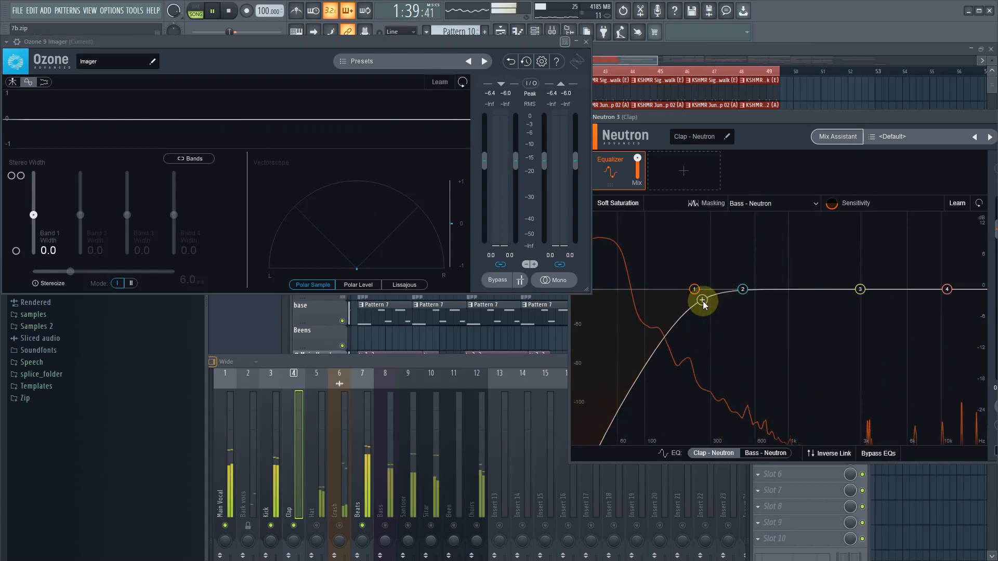
click(698, 290)
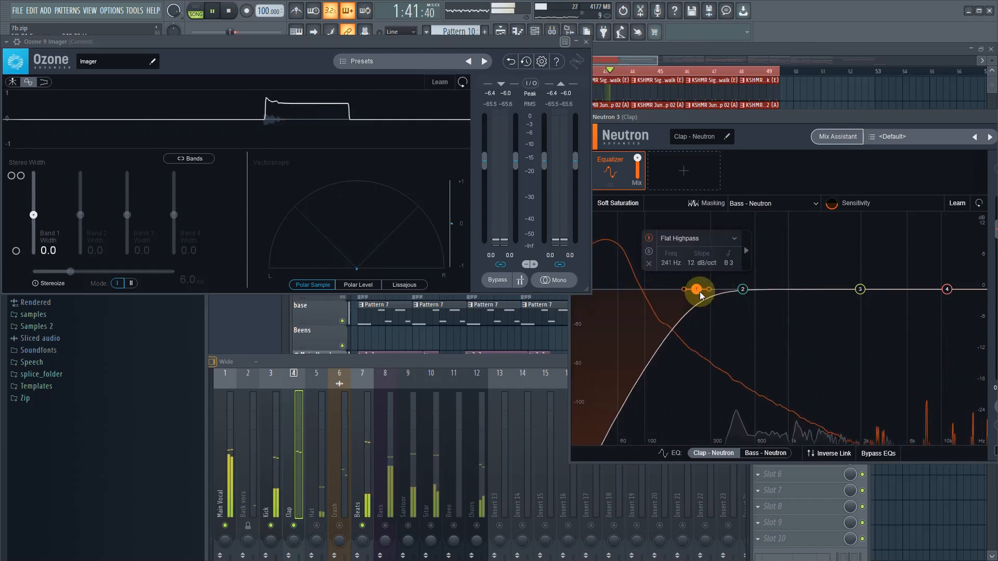
- Unmute the Bass track and lower its mixer fader slightly during playback
click(385, 526)
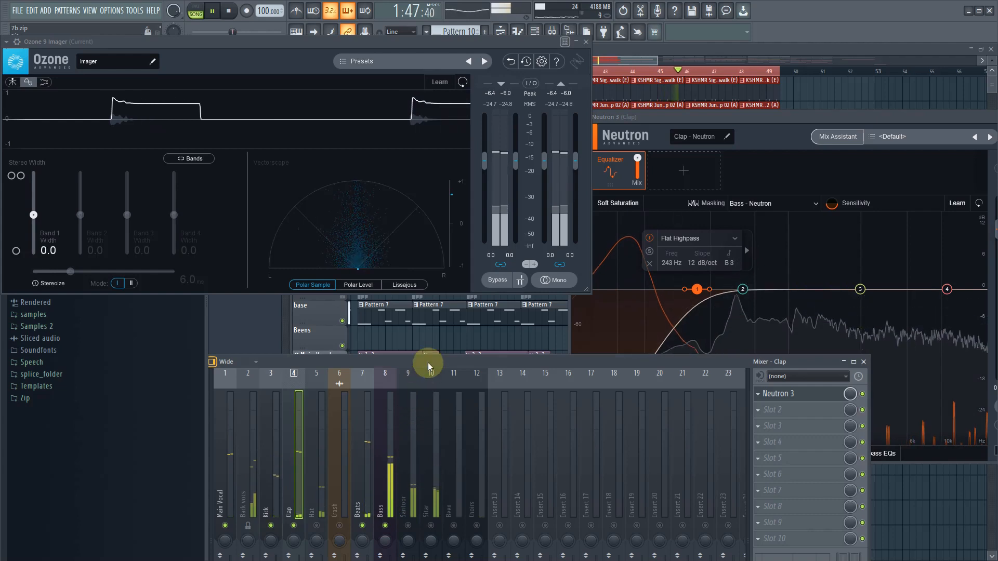
drag(428, 363, 622, 276)
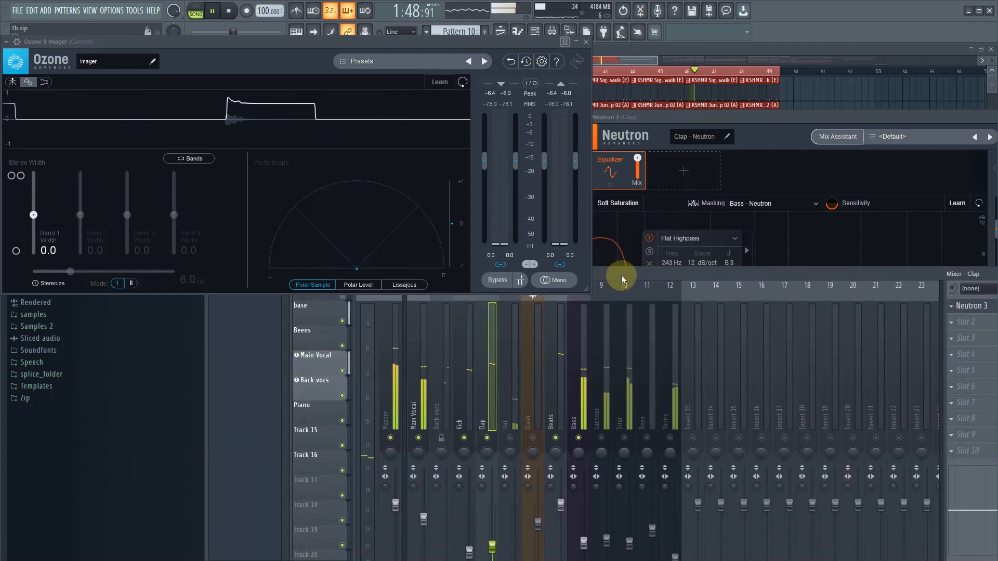
click(584, 542)
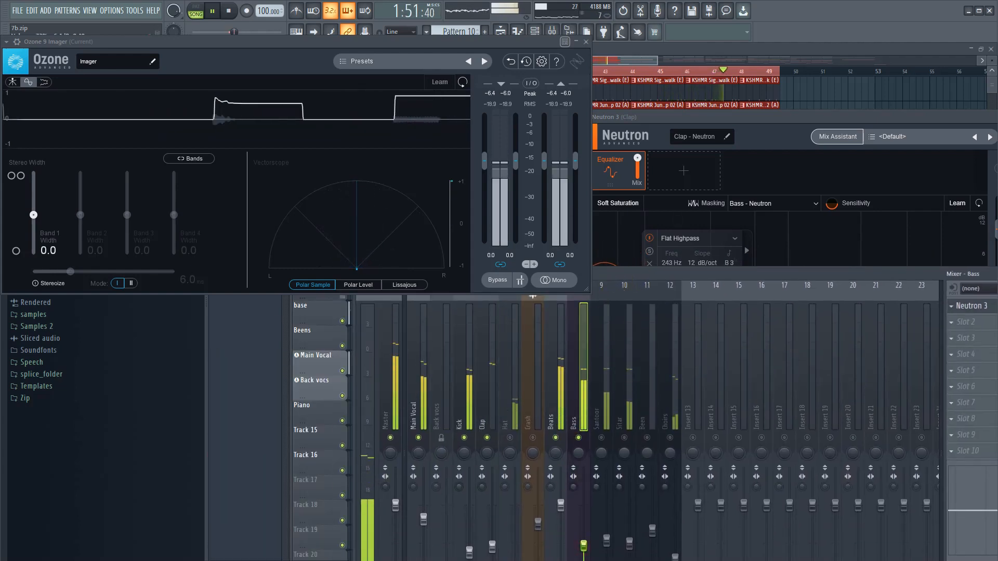
- Uncover the Clap's Neutron EQ, raise its high-pass cutoff to 266 Hz and stop playback
drag(601, 275, 332, 441)
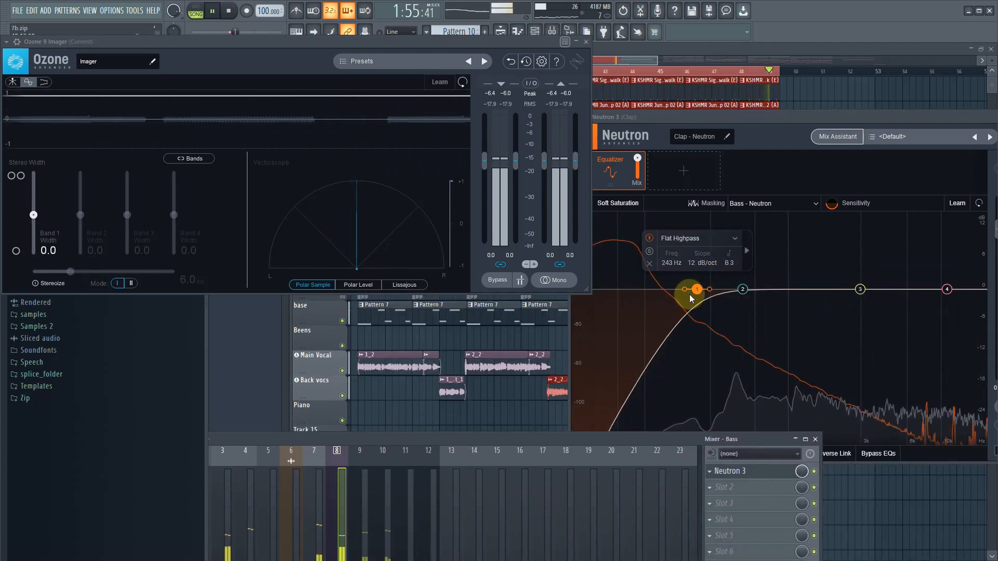
drag(698, 290, 704, 290)
key(space)
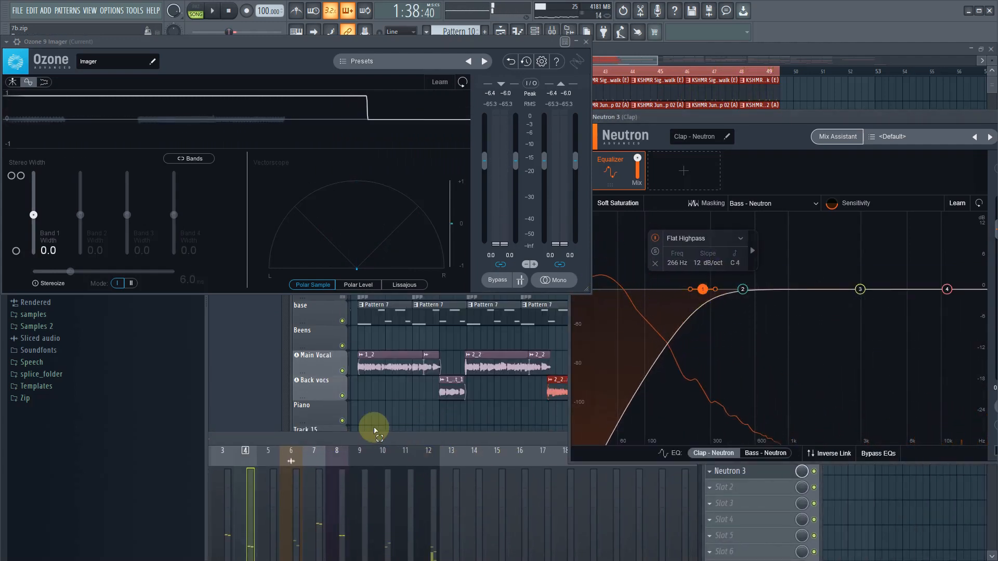
- Load Neutron 3 in the Hat track's first effect slot and move its window clear of the Imager
drag(376, 431, 553, 289)
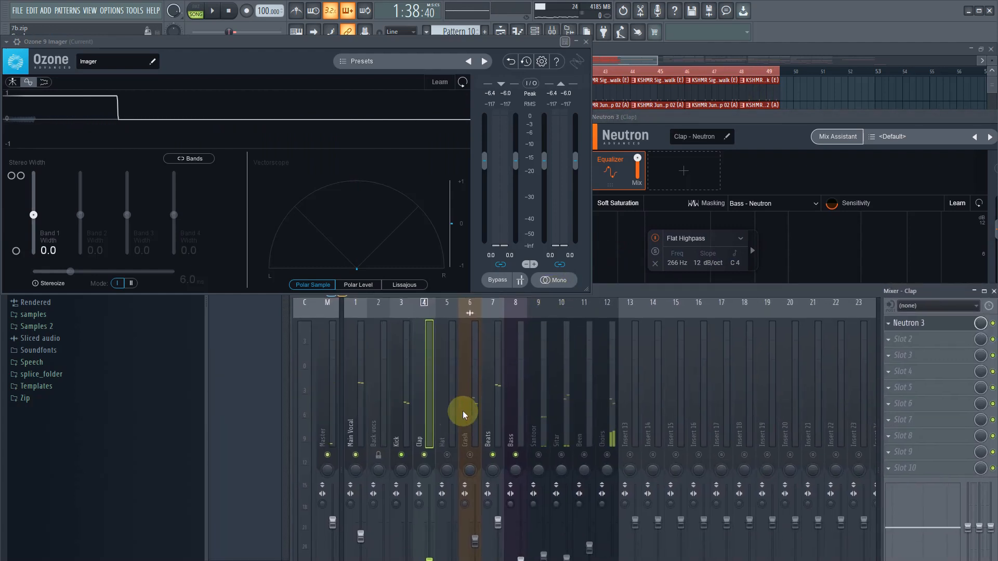
click(447, 422)
click(890, 325)
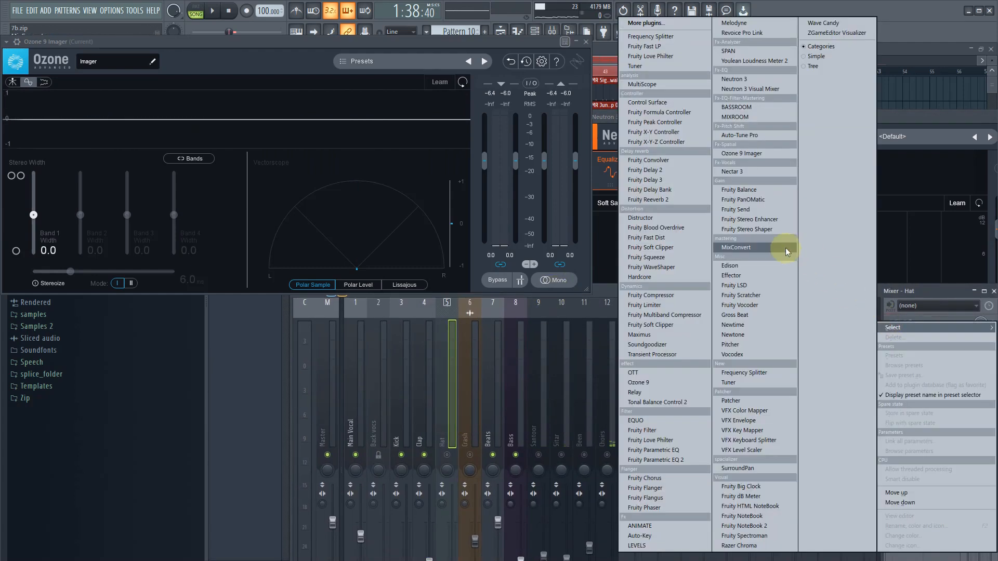
click(756, 82)
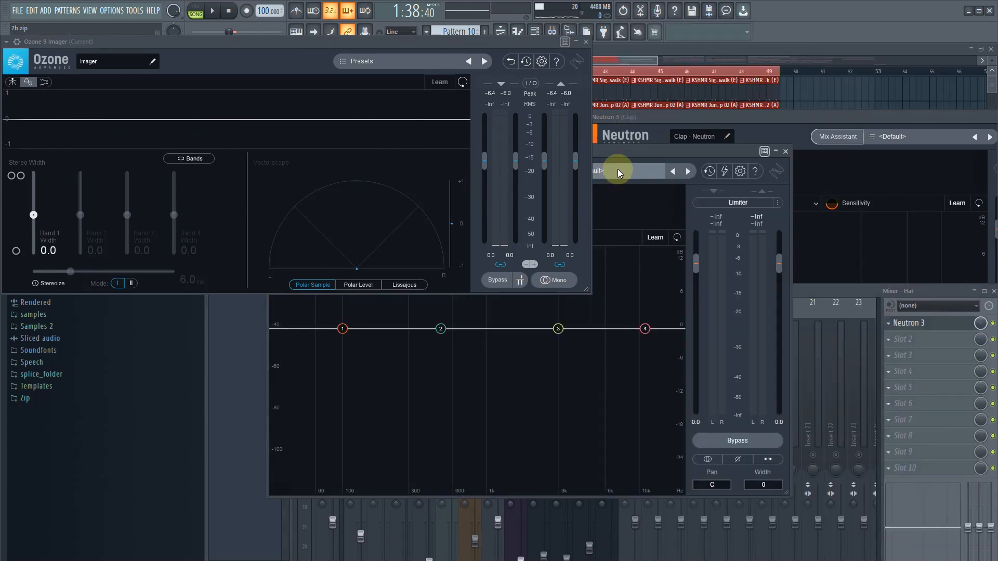
drag(952, 117, 862, 261)
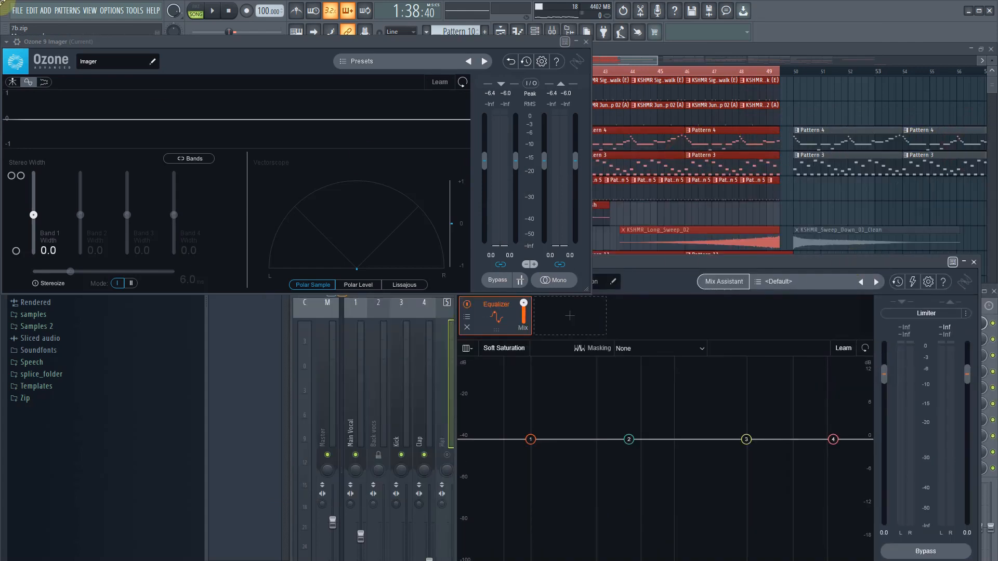
- Set the FL Studio ASIO buffer length to 2048 samples in the audio settings
click(106, 12)
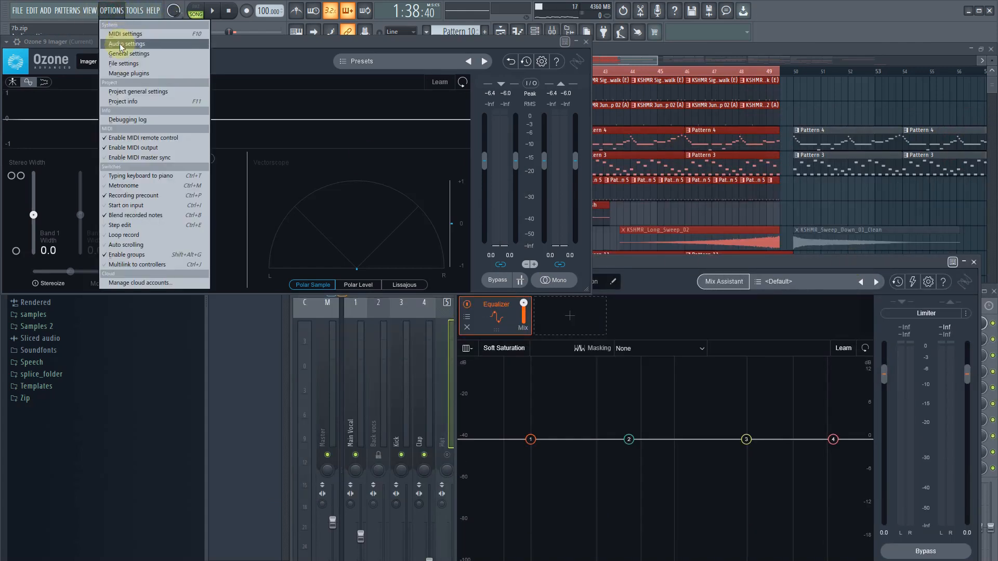
click(120, 38)
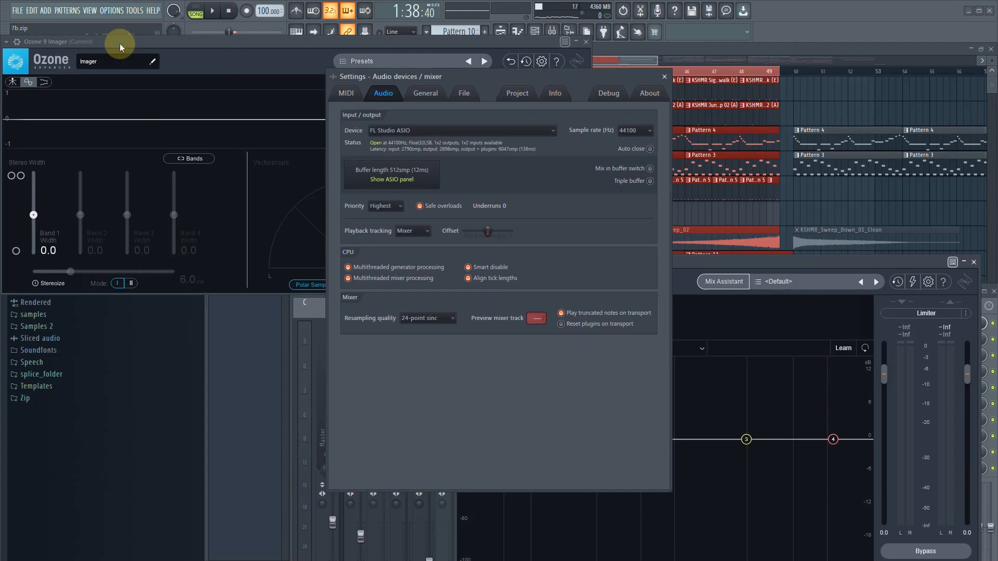
click(424, 180)
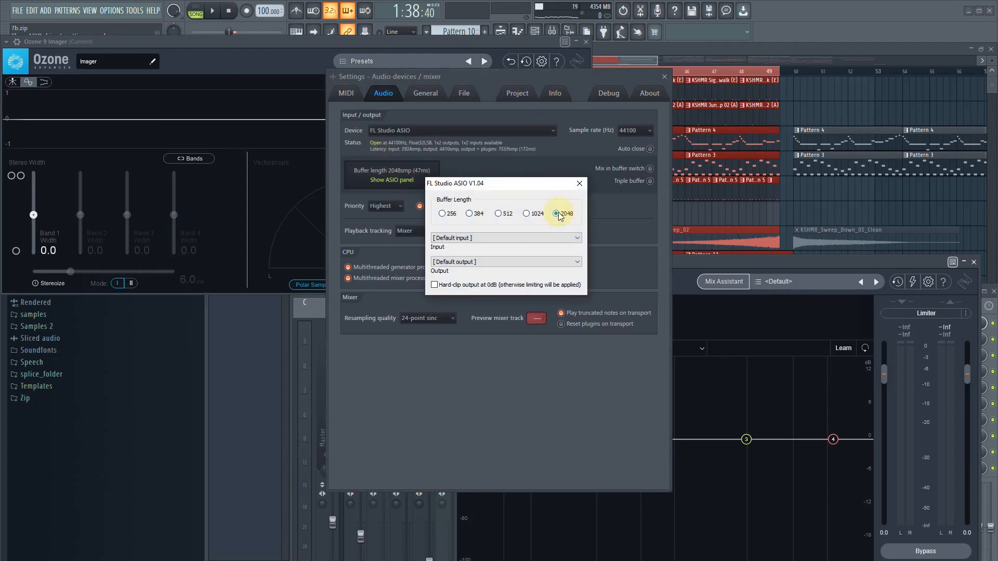
click(579, 184)
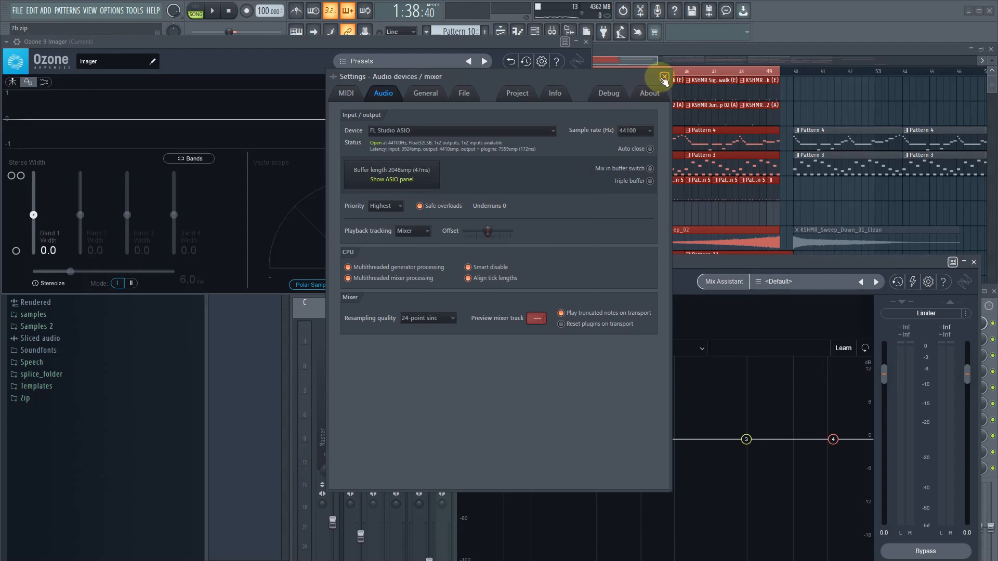
click(664, 76)
- Set the Hat's first Neutron EQ band to a Flat Highpass at 100 Hz with a 12 dB/oct slope during playback
key(space)
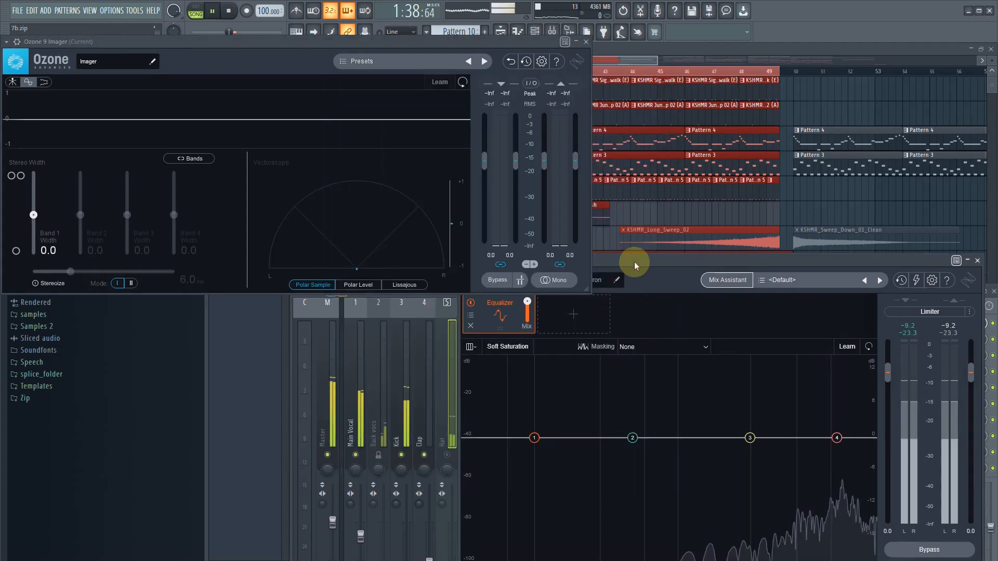
drag(635, 261, 664, 196)
click(566, 372)
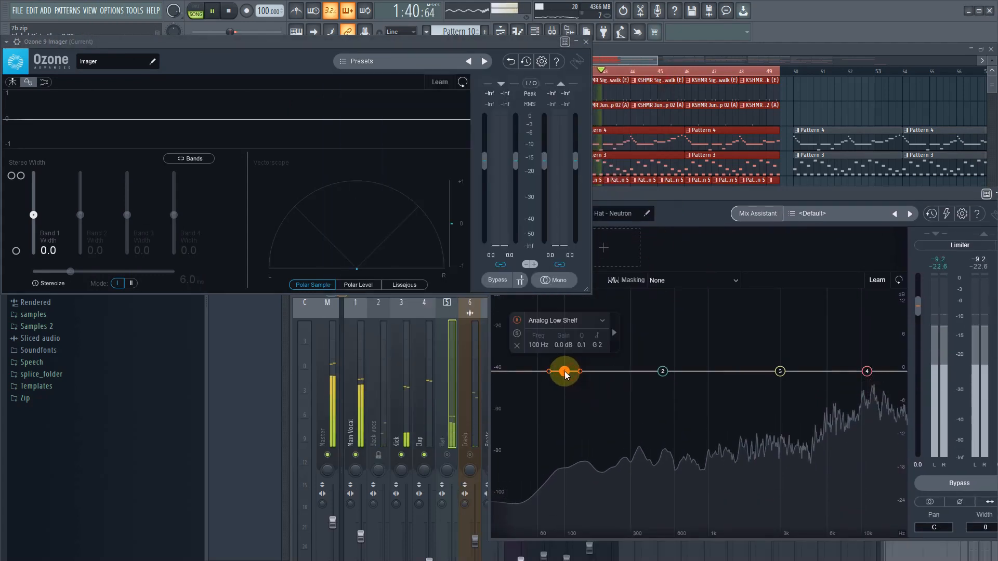
click(592, 322)
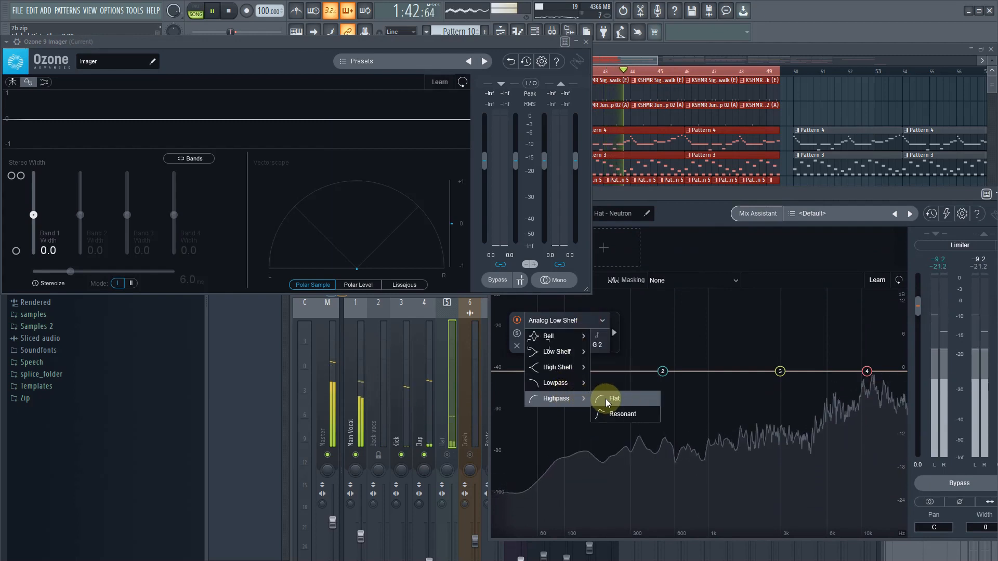
click(607, 398)
drag(580, 373, 576, 371)
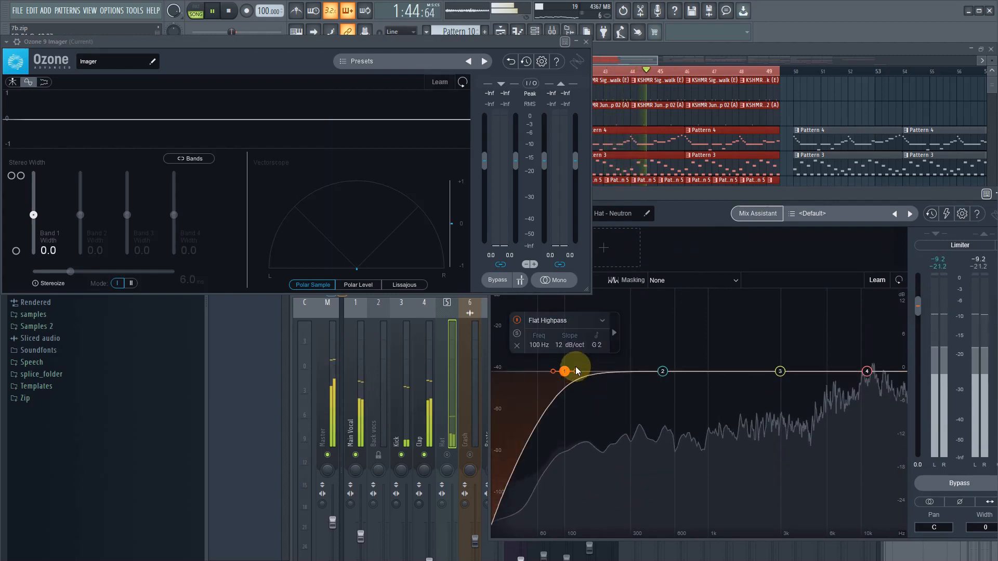
- Compare the Hat against Bass - Neutron in the masking view and raise its high-pass cutoff to 592 Hz
click(674, 284)
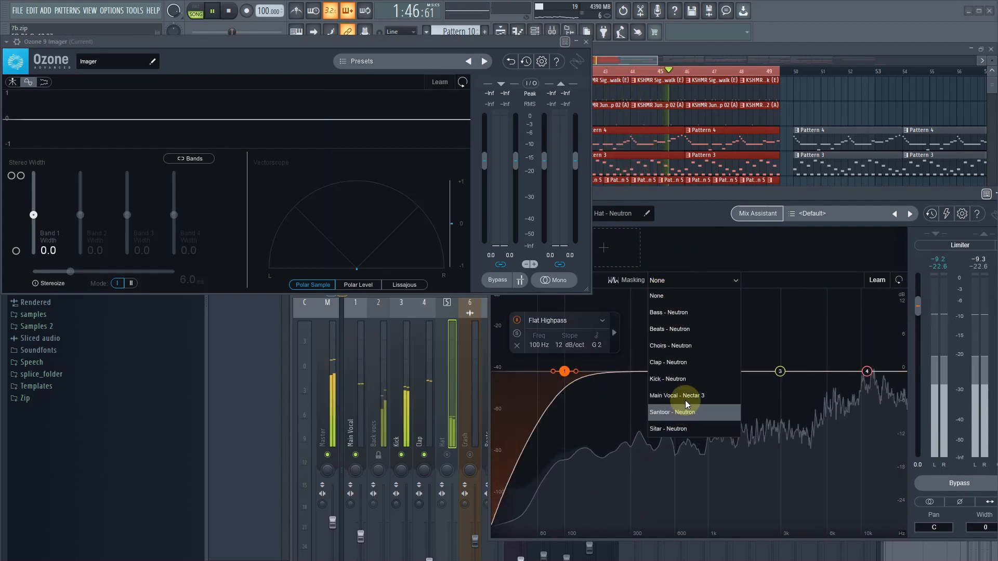
click(702, 316)
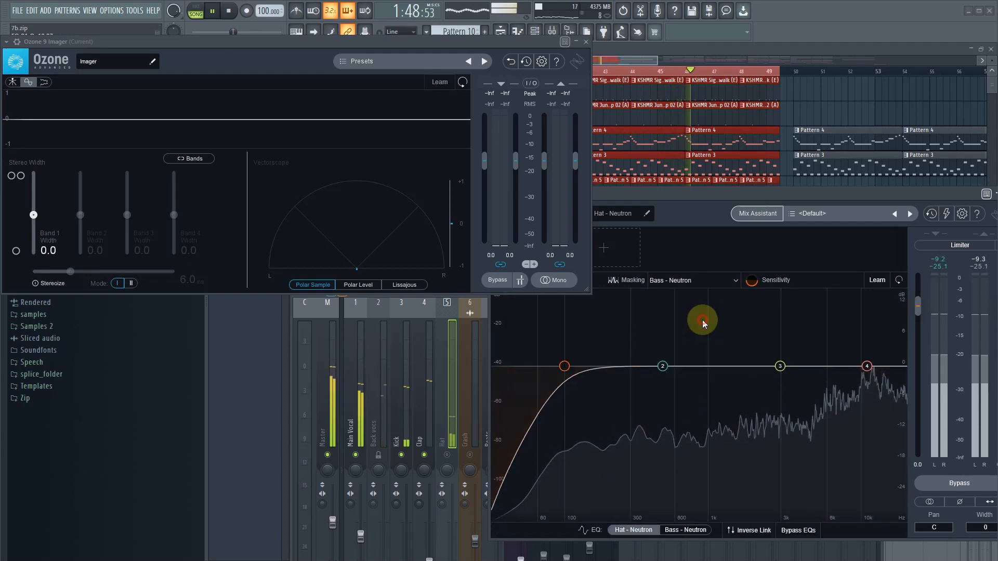
drag(564, 367, 672, 379)
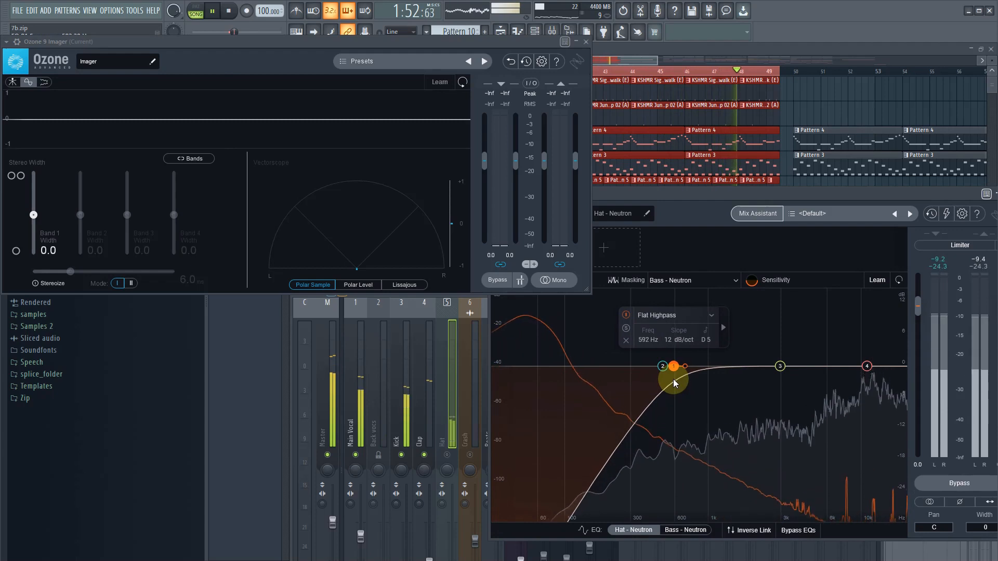
- Unmute the Hat track to check its stereo image in the Imager, and move its Neutron 3 window clear of the mixer
click(456, 457)
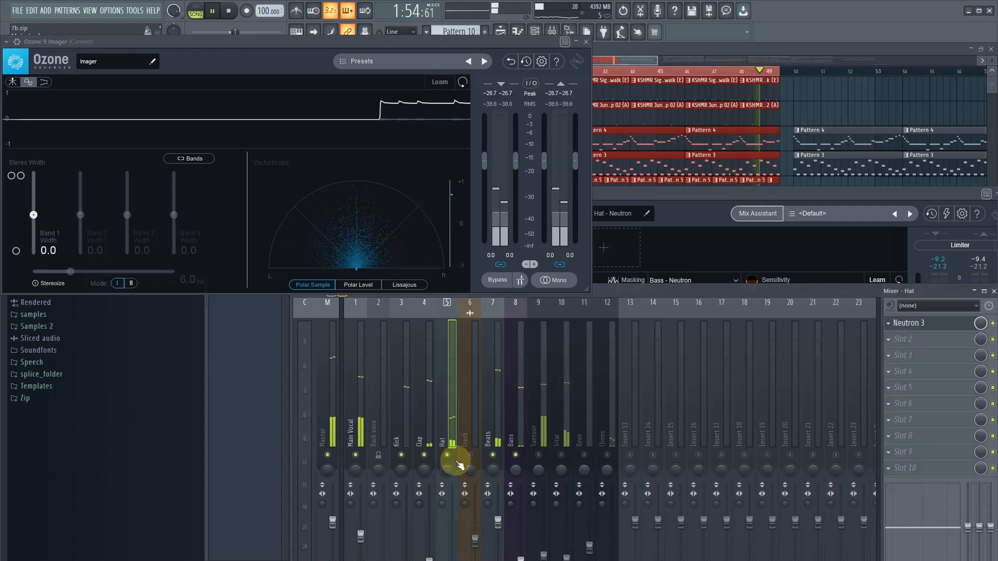
click(925, 326)
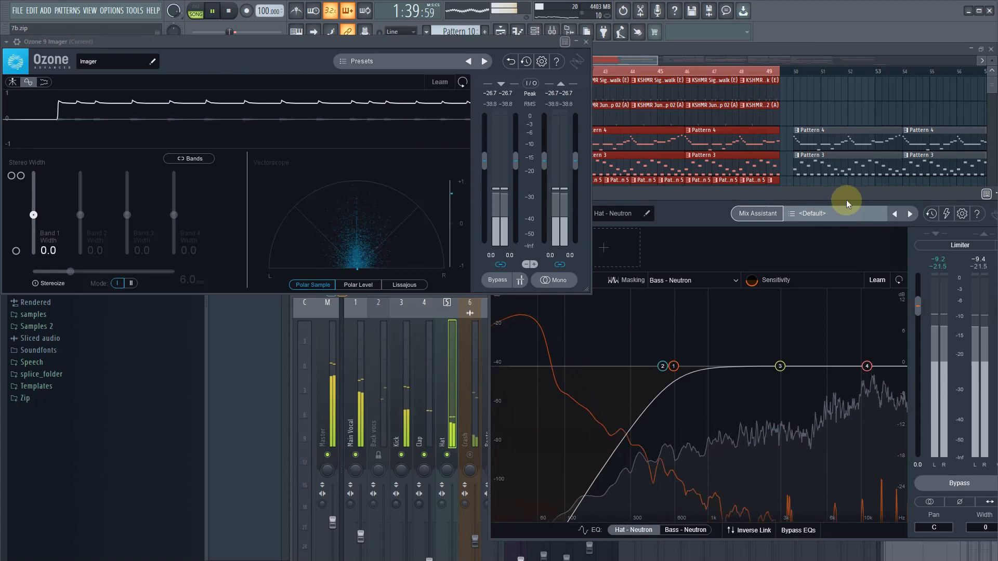
drag(846, 199, 498, 484)
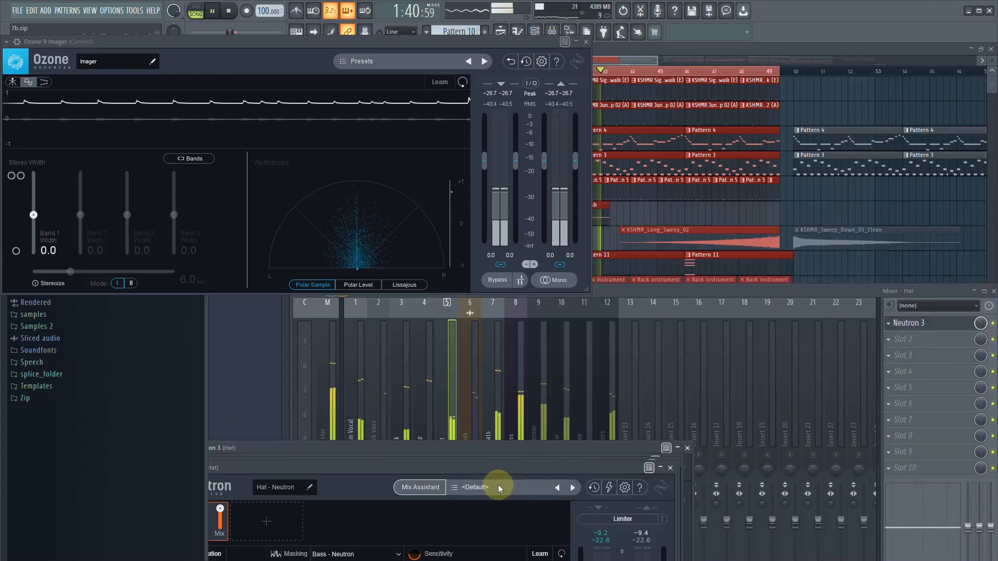
- Select the Bass track to check its stereo image in the Imager, and reposition the mixer to reveal its faders
click(517, 409)
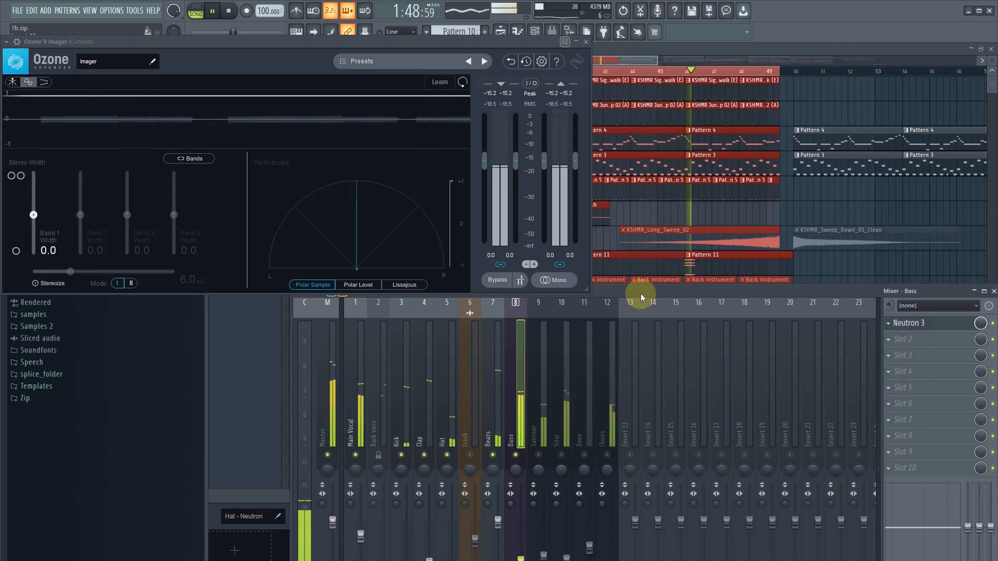
drag(641, 293, 642, 126)
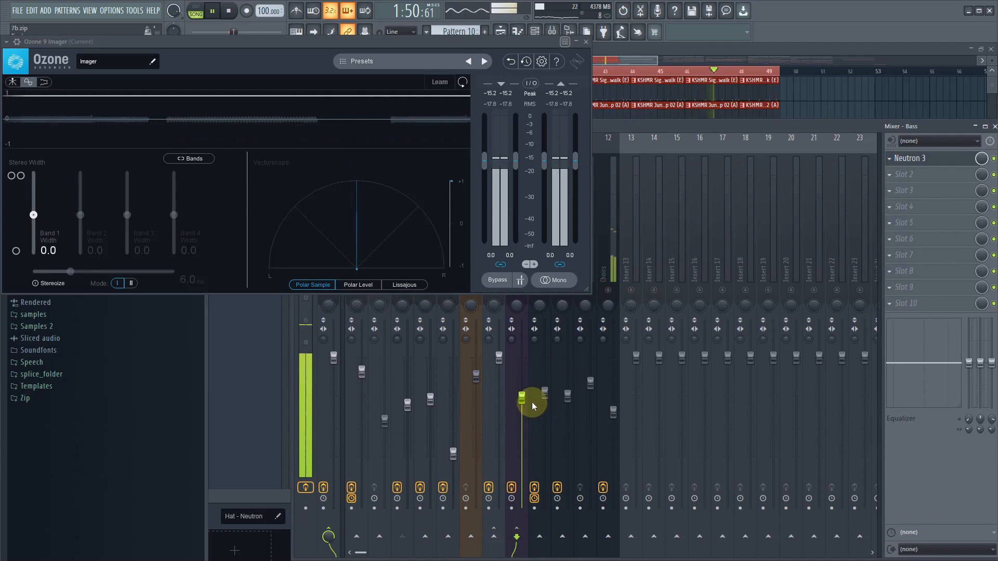
drag(653, 134, 653, 234)
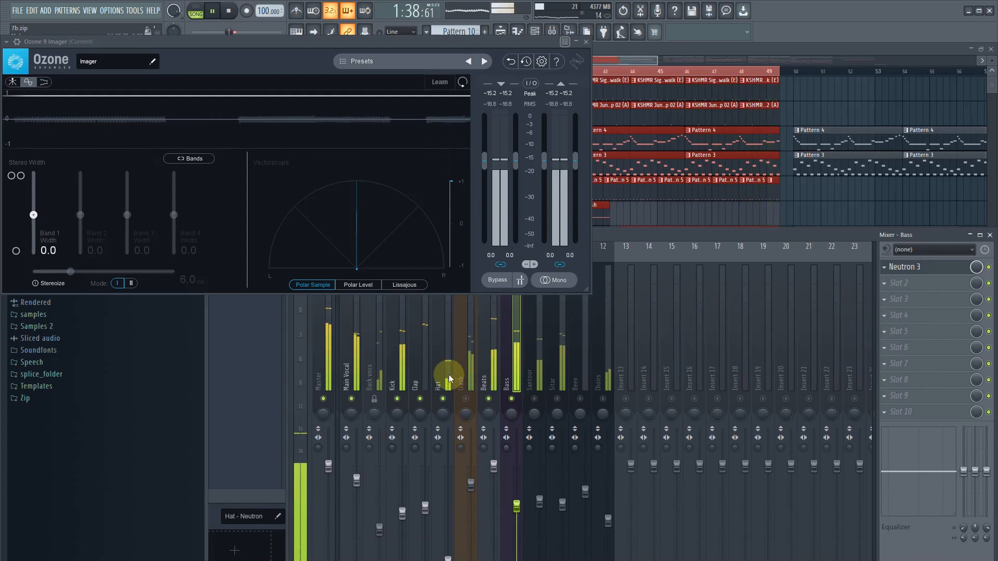
- Stop playback, load Neutron 3 in the Crash track's first effect slot, and shift its window away from the Imager
key(space)
click(470, 378)
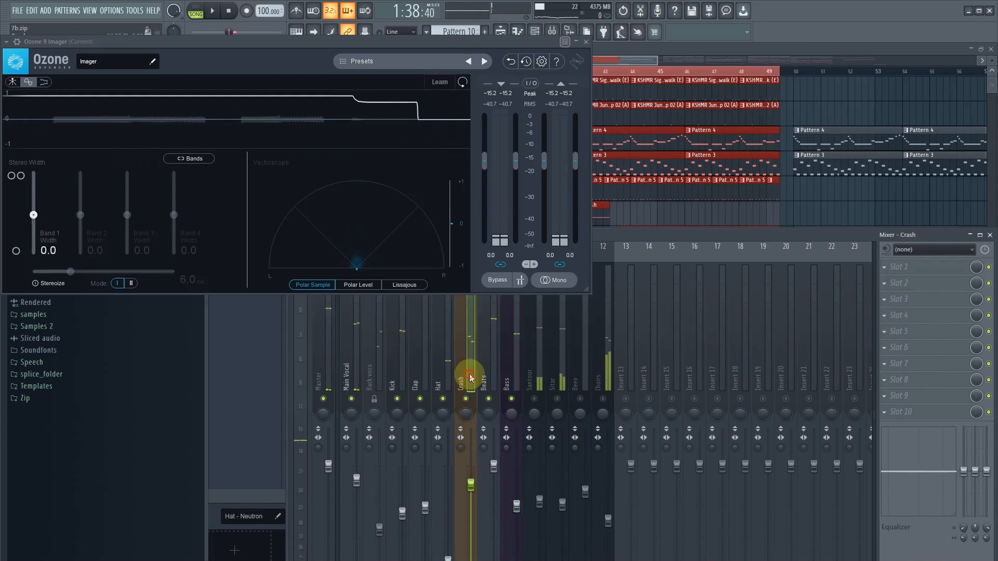
click(892, 269)
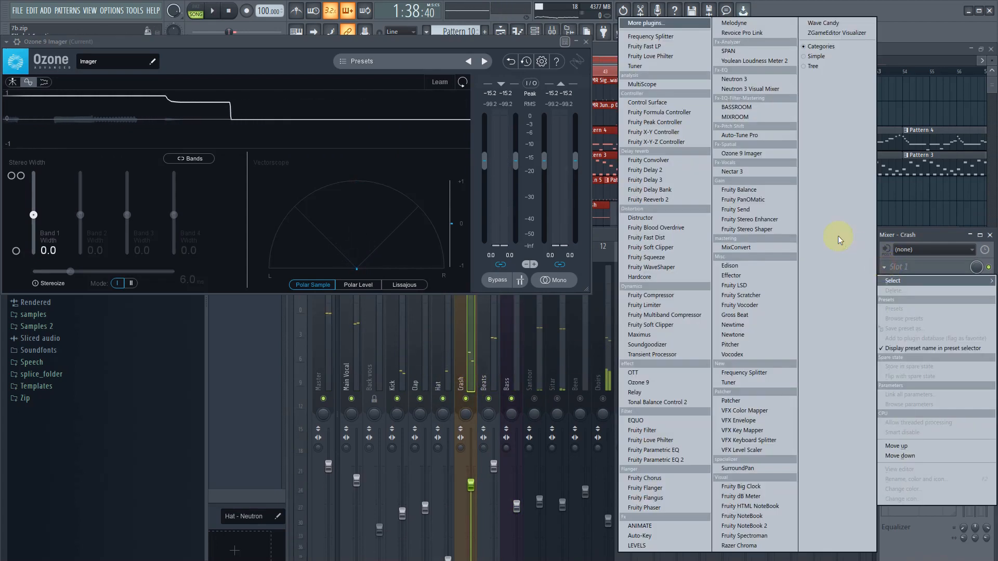
click(755, 83)
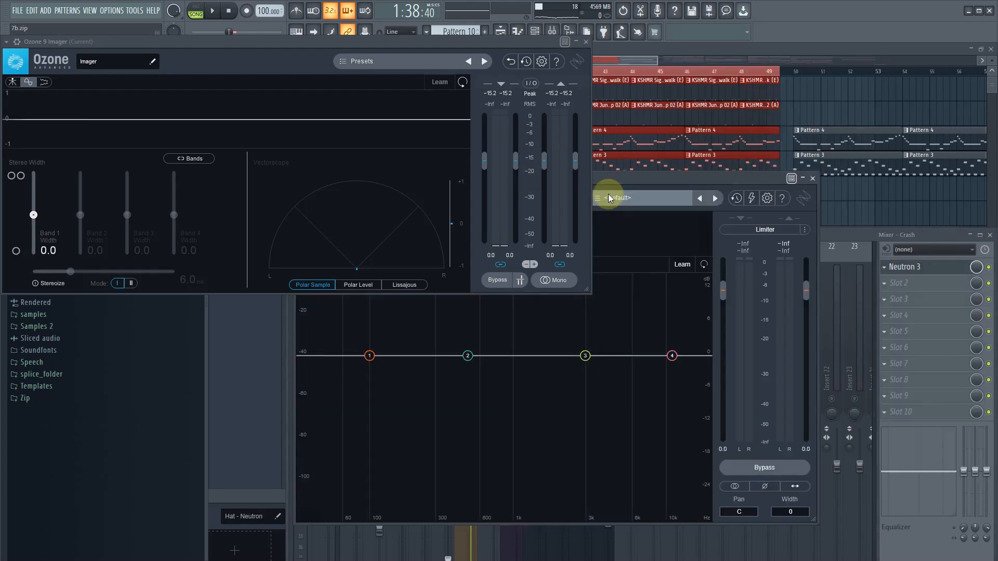
drag(612, 180, 802, 185)
- Set the Crash's first Neutron EQ band to a Flat Highpass at 436 Hz with a 12 dB/oct slope and play it back
key(space)
click(509, 358)
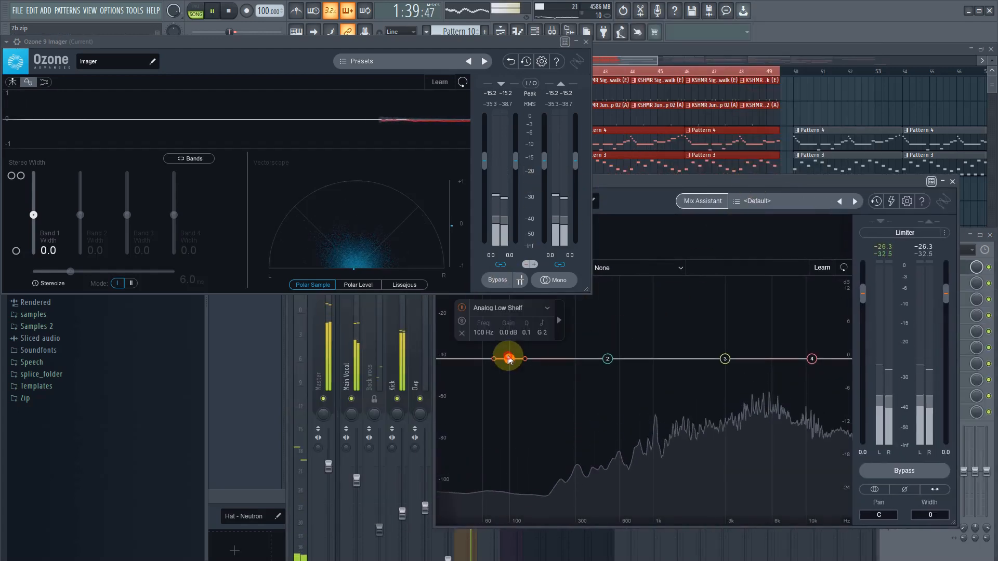
key(space)
drag(664, 183, 816, 182)
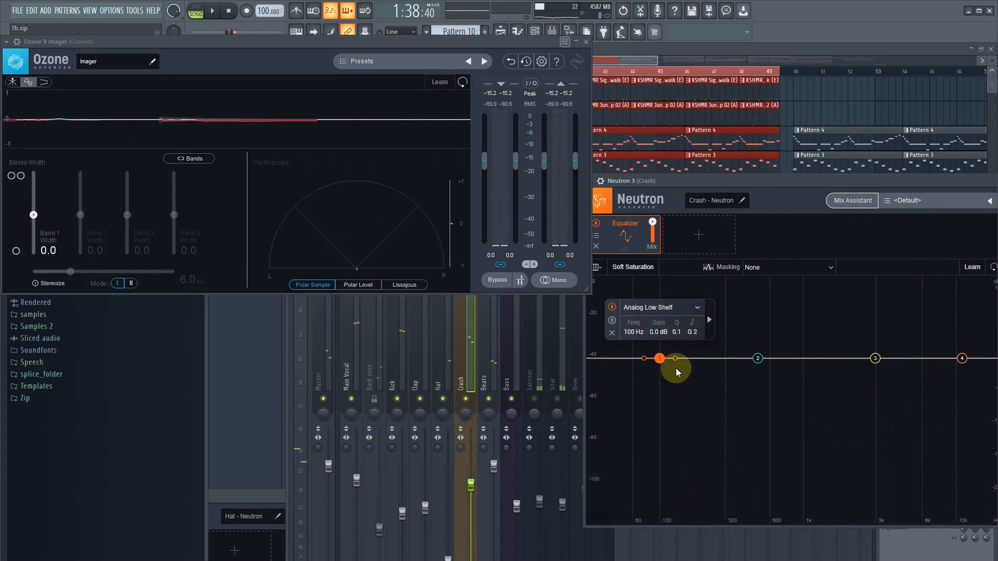
click(697, 306)
click(712, 382)
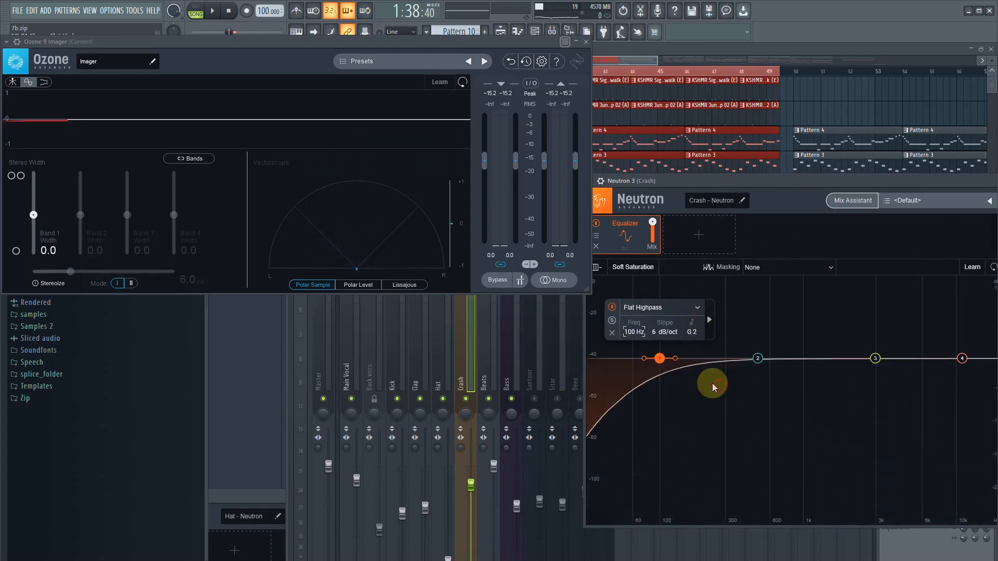
drag(675, 362, 752, 373)
key(space)
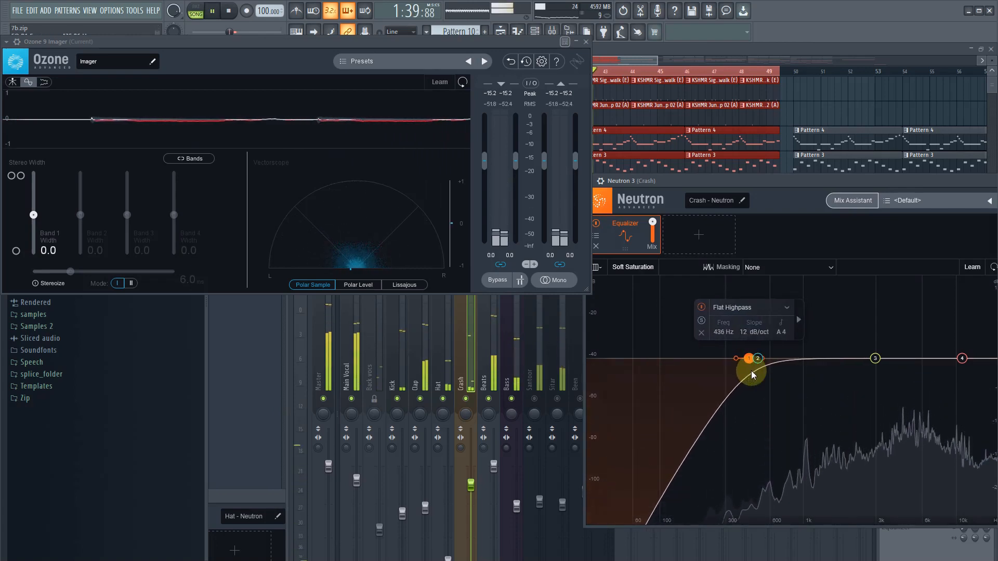
- Move the Crash's Neutron 3 window down to uncover the mixer meters, and stop playback
drag(774, 186, 679, 408)
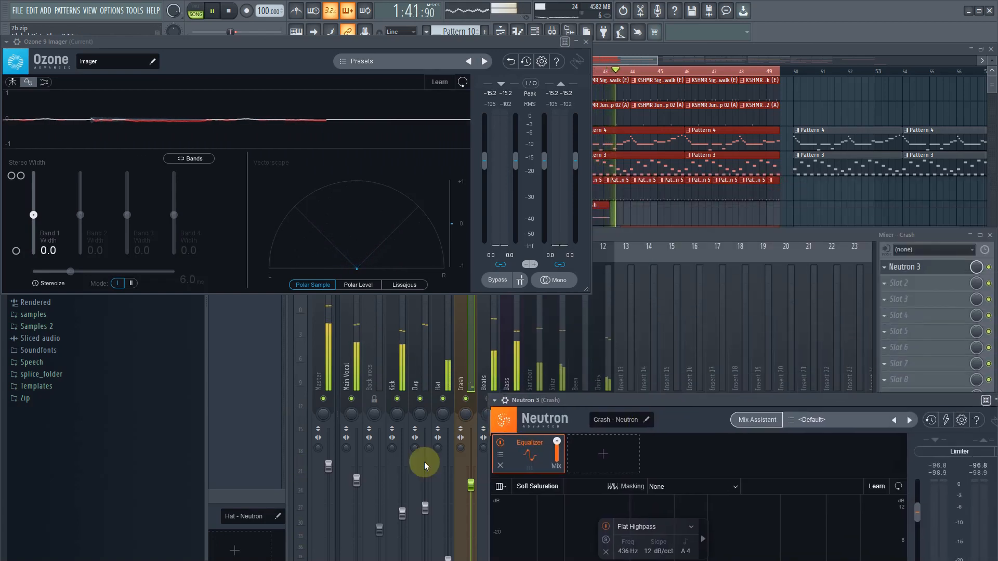
drag(425, 462, 604, 397)
key(space)
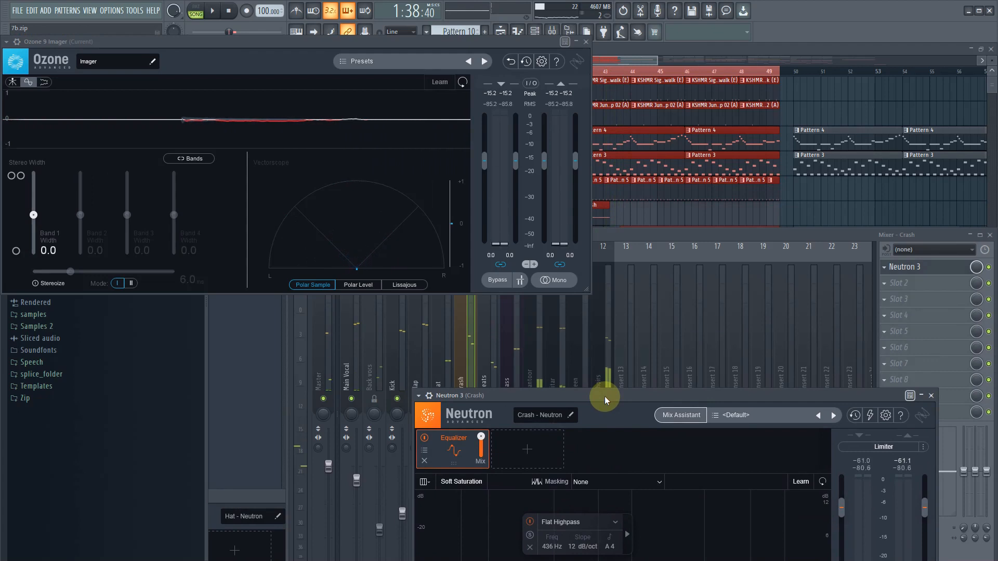
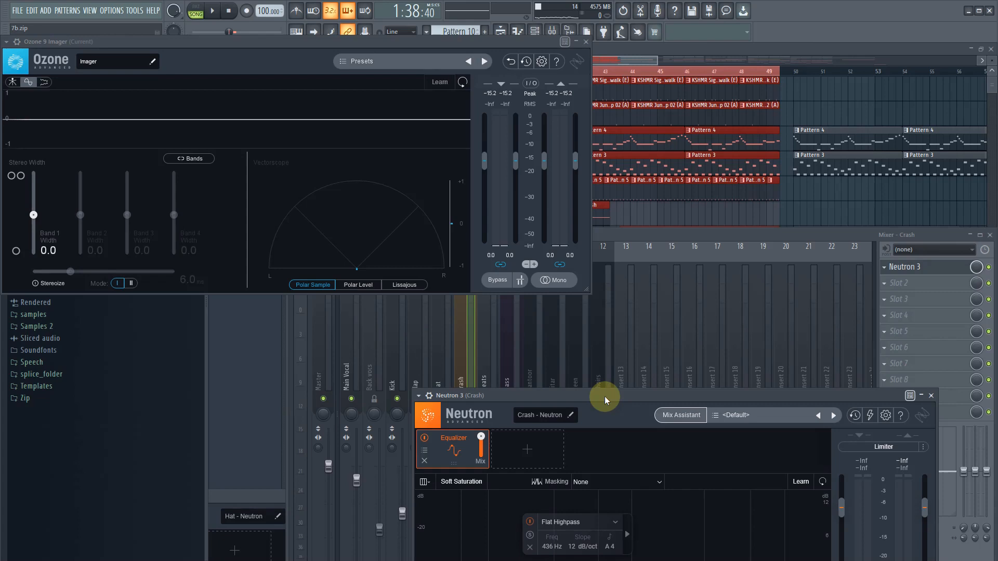
- Load Ozone 9 Imager in the Clap track's second effect slot, closing the Current track's Imager and moving the new window clear
click(422, 373)
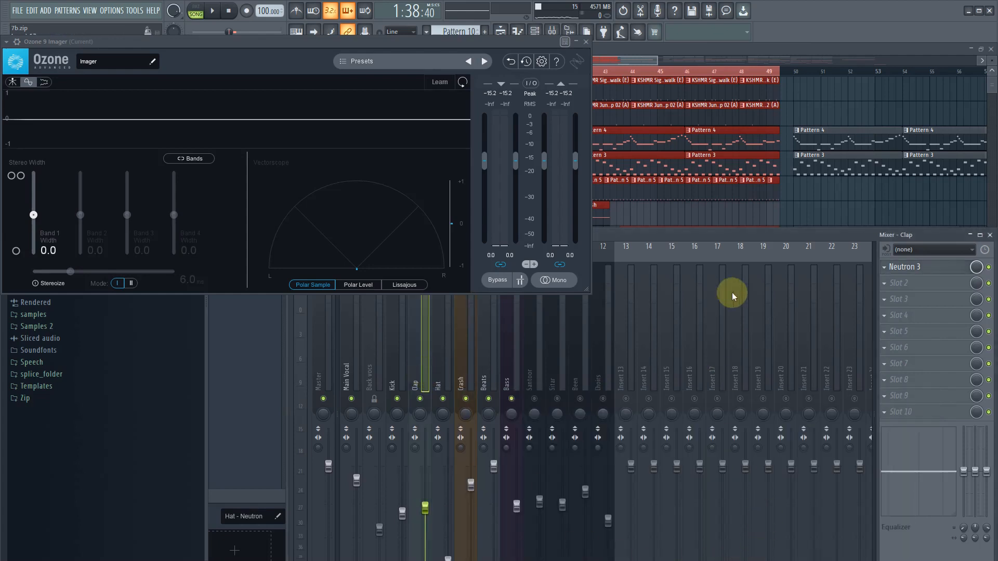
click(889, 292)
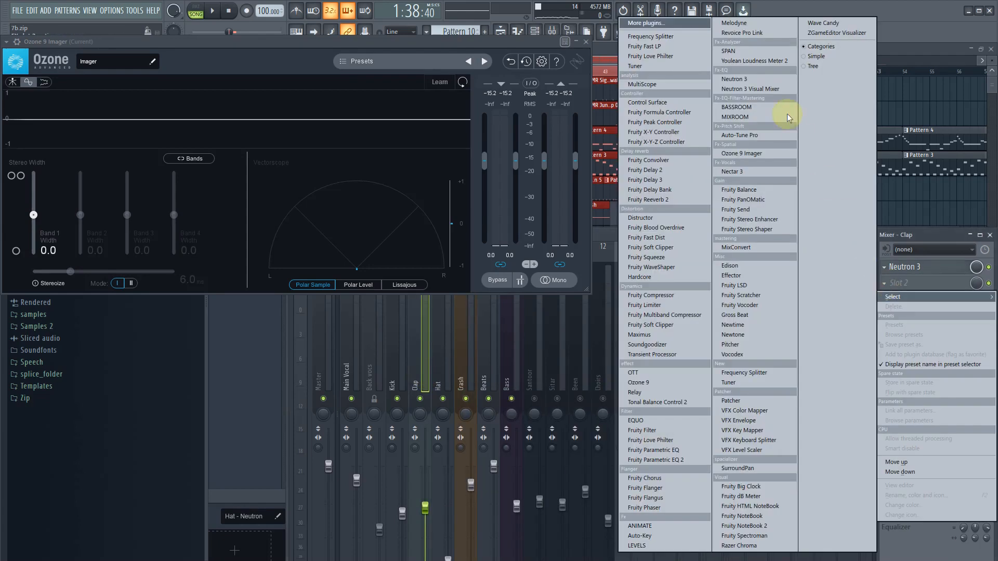
click(771, 153)
click(586, 42)
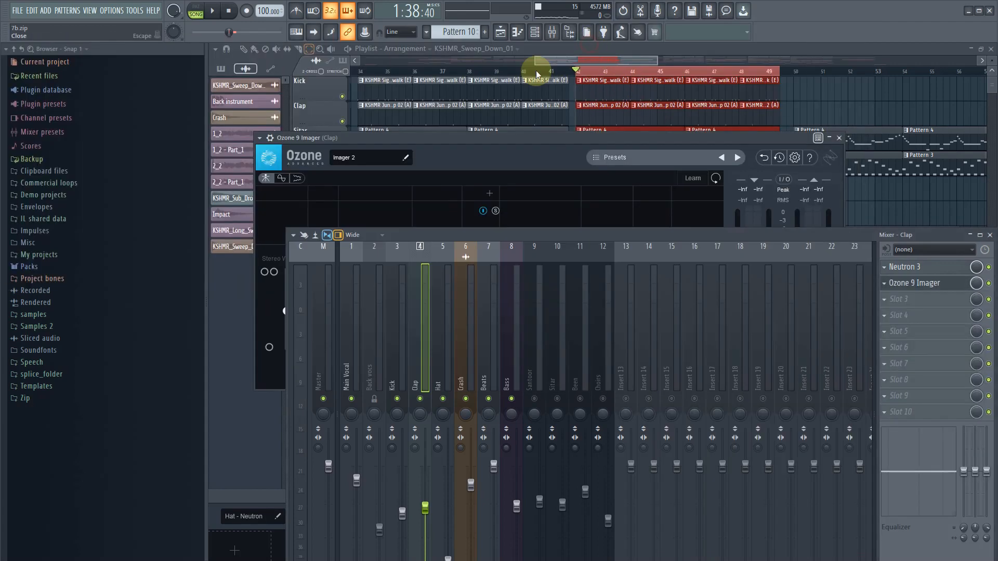
drag(429, 139, 445, 188)
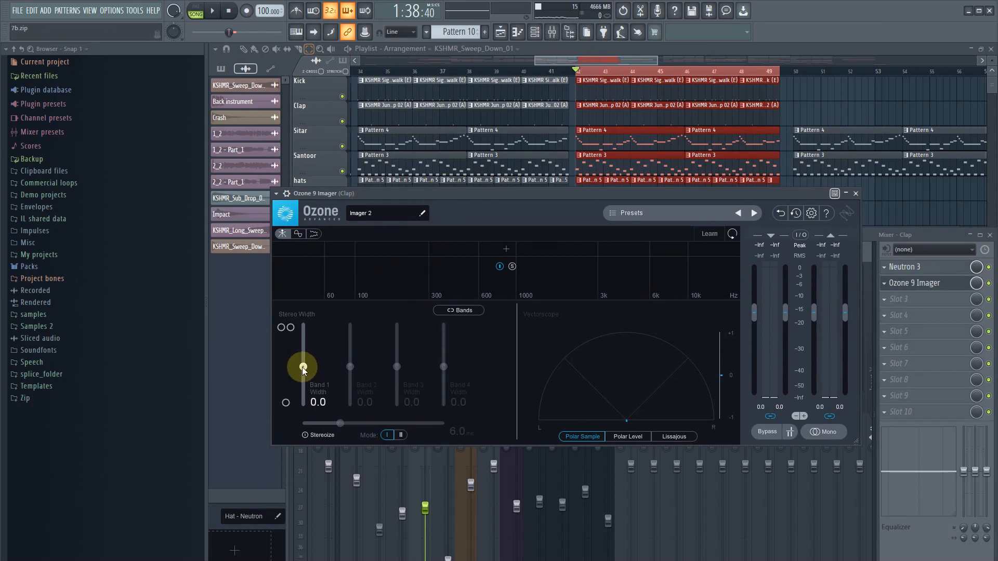
- Widen Band 1 of the Clap's Imager to 58.2 during playback, and stop playback
key(space)
drag(303, 367, 310, 345)
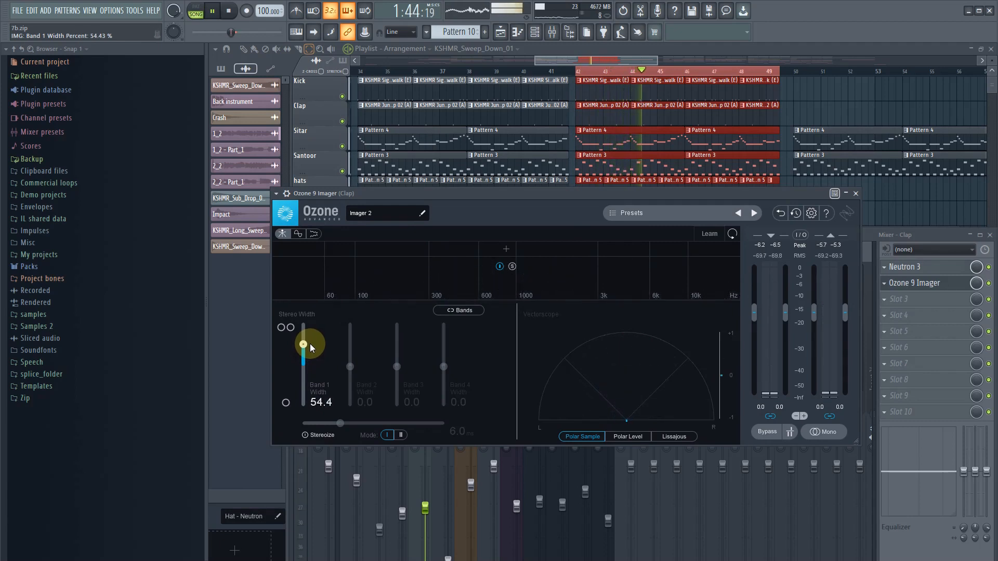
drag(310, 344, 311, 342)
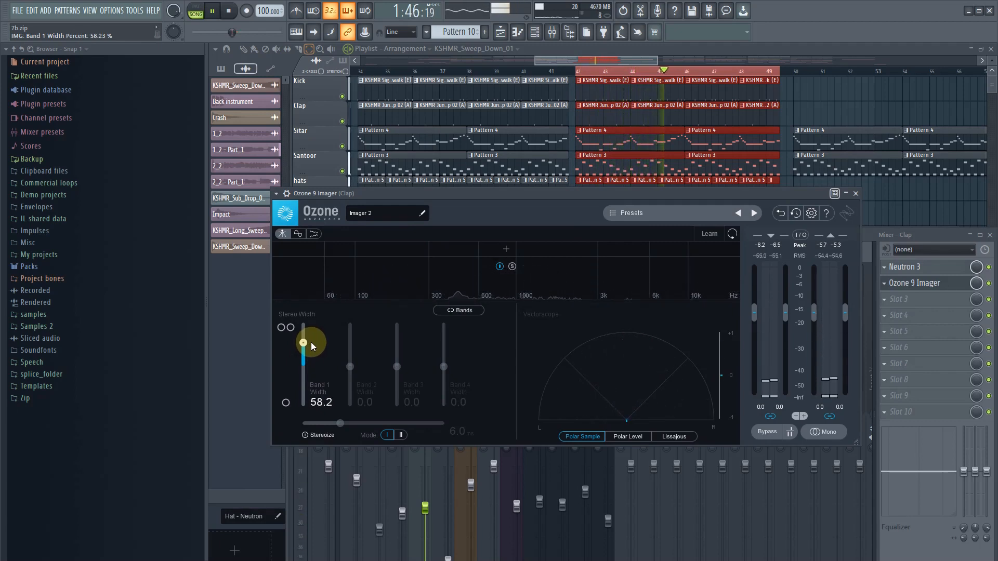
key(space)
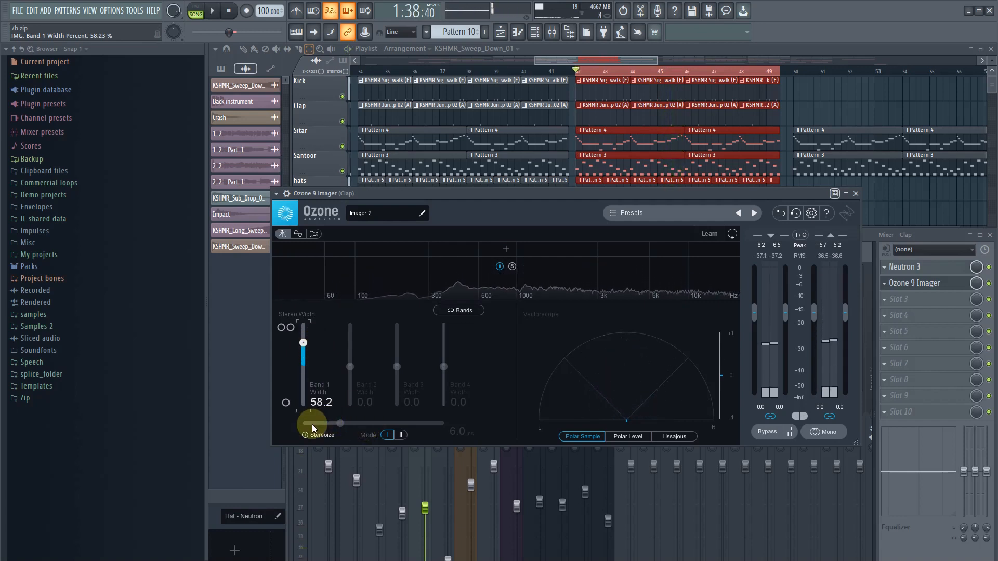
- Enable Stereoize in the Clap's Imager and set its delay to 8.5 ms while playing the section back
click(314, 435)
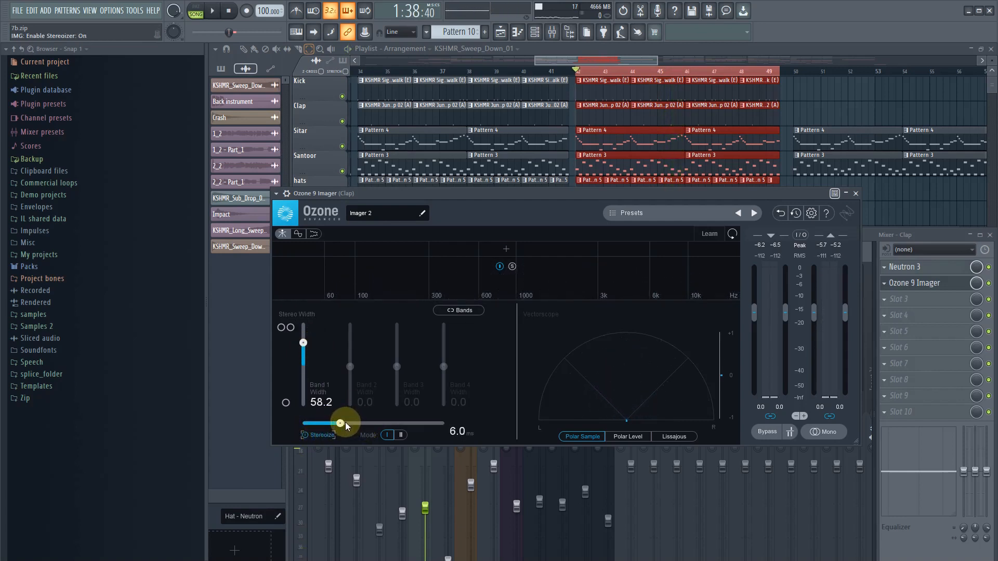
key(space)
drag(342, 423, 360, 424)
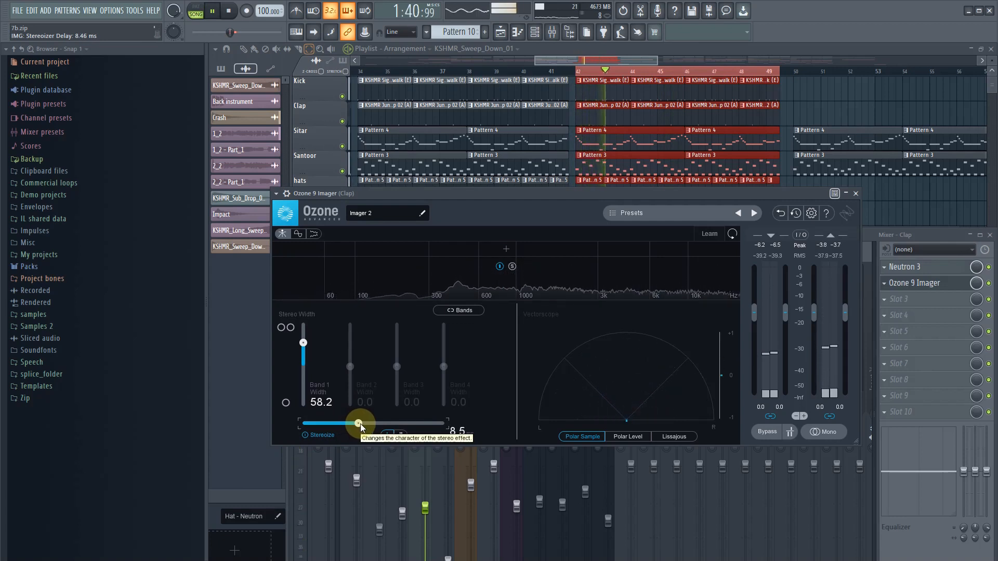
key(space)
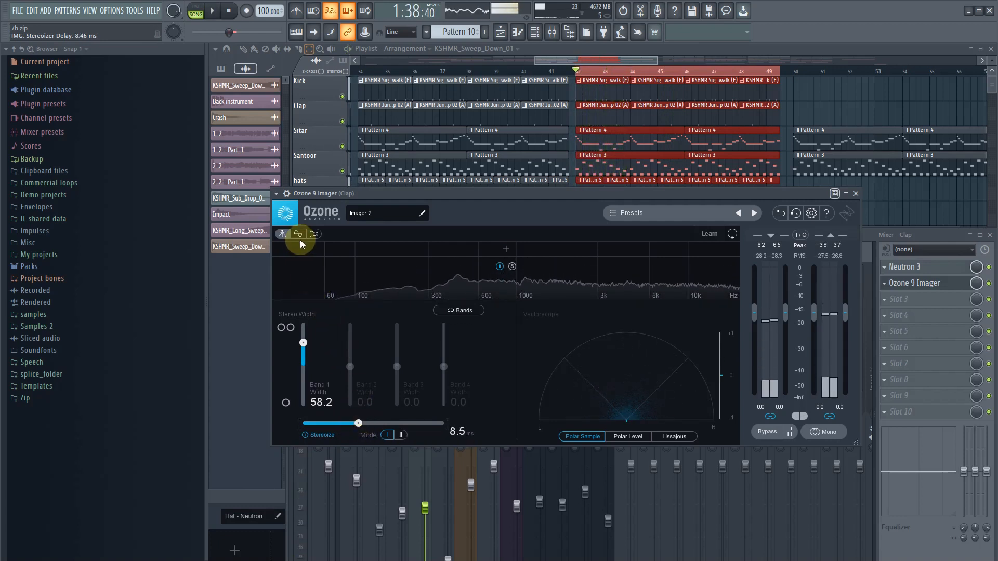
- Show the Clap's correlation trace and reduce the Band 1 width to 46.8 and on to 0.0 during playback
click(299, 234)
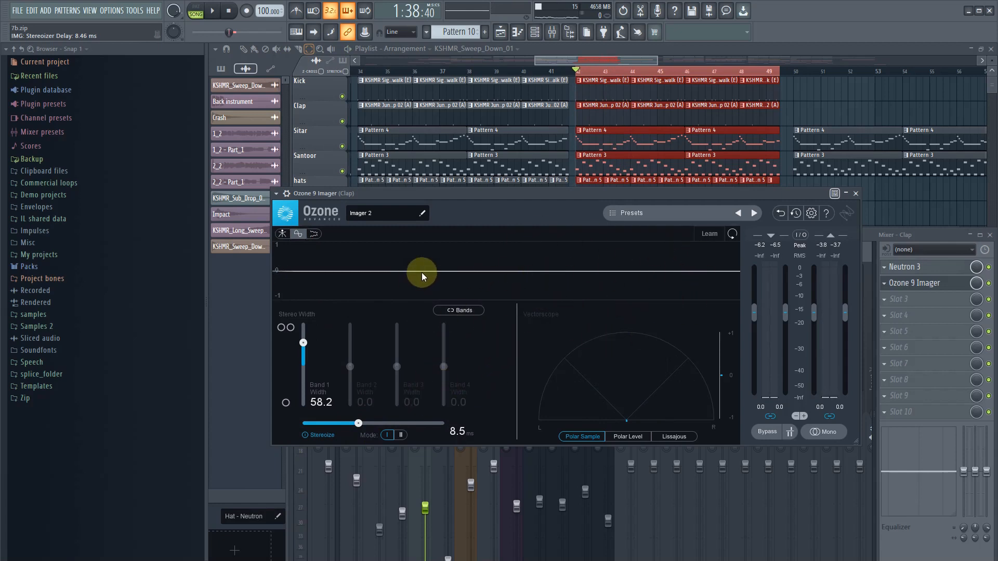
key(space)
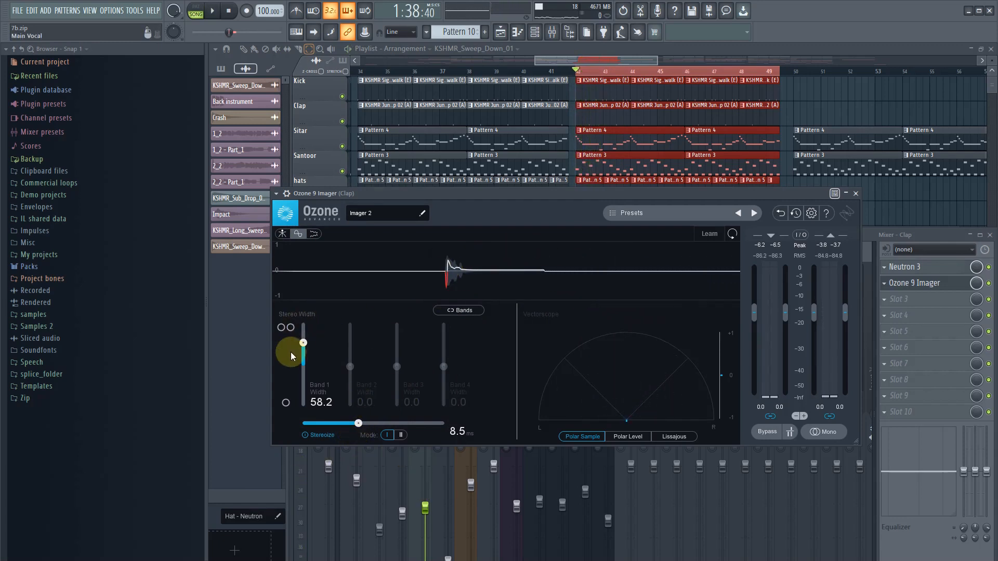
drag(304, 339, 302, 350)
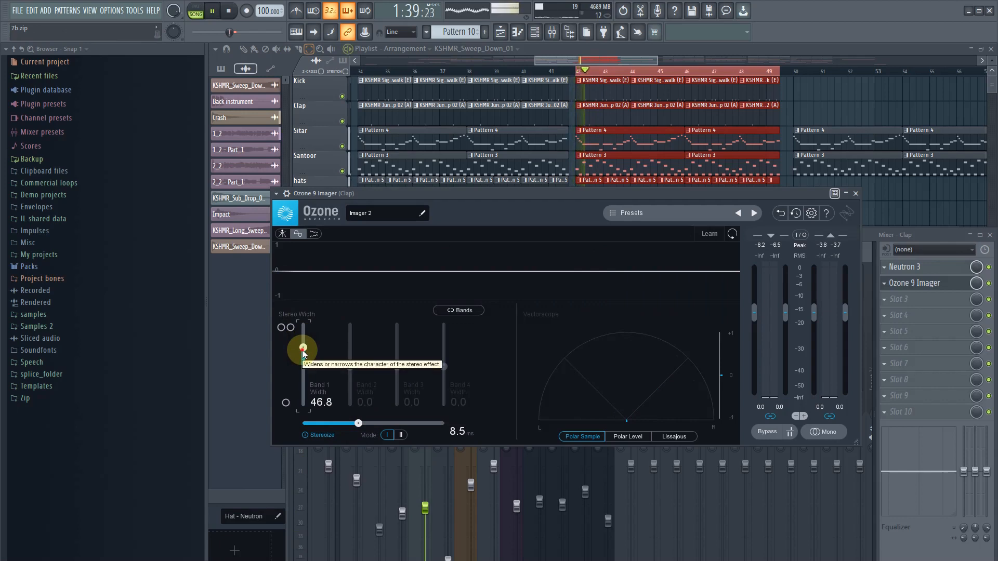
drag(302, 352, 316, 367)
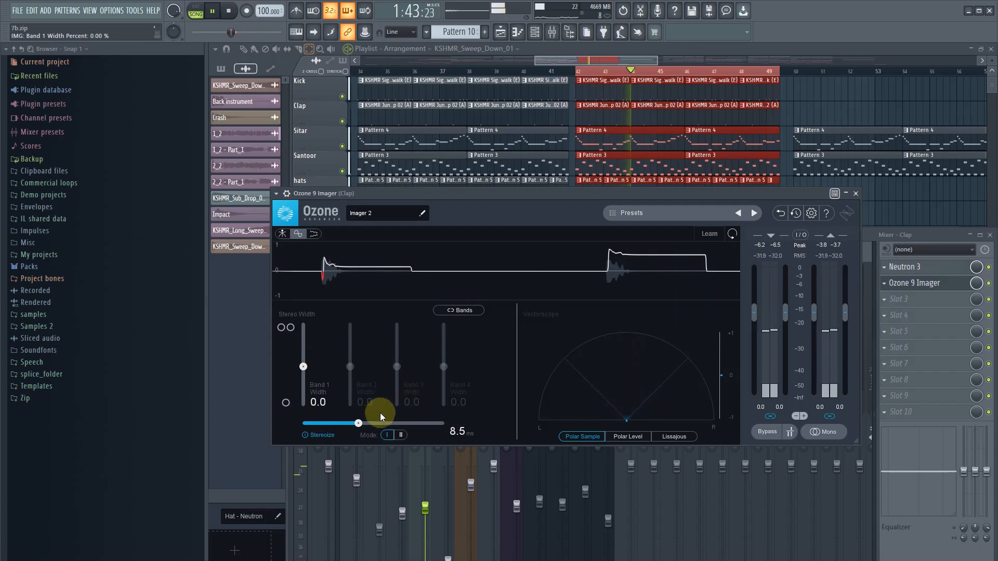
- Try Stereoize delays of 12.3 ms, 1.0 ms and 10.1 ms on the Clap while watching the correlation trace
drag(358, 424, 386, 426)
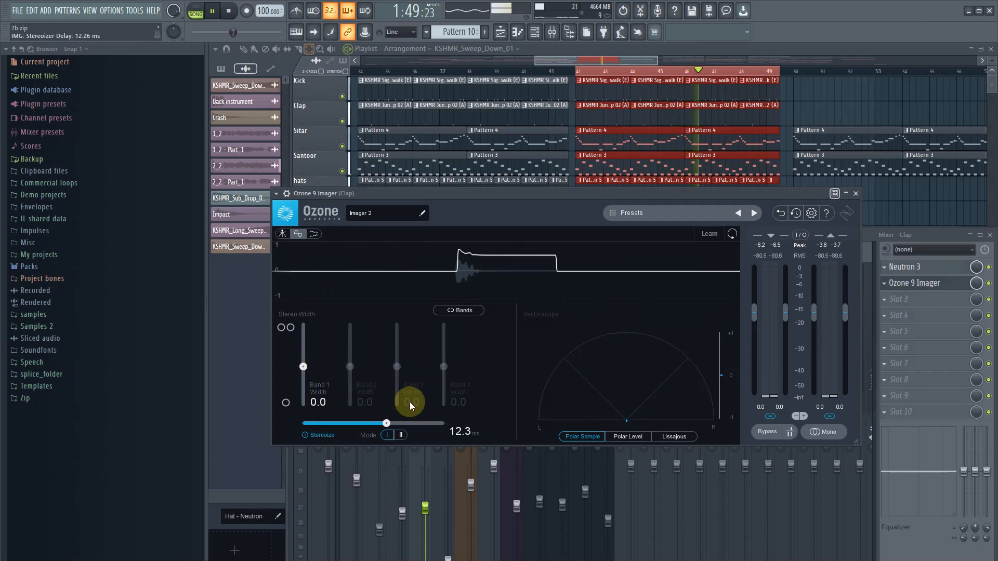
drag(395, 418, 216, 425)
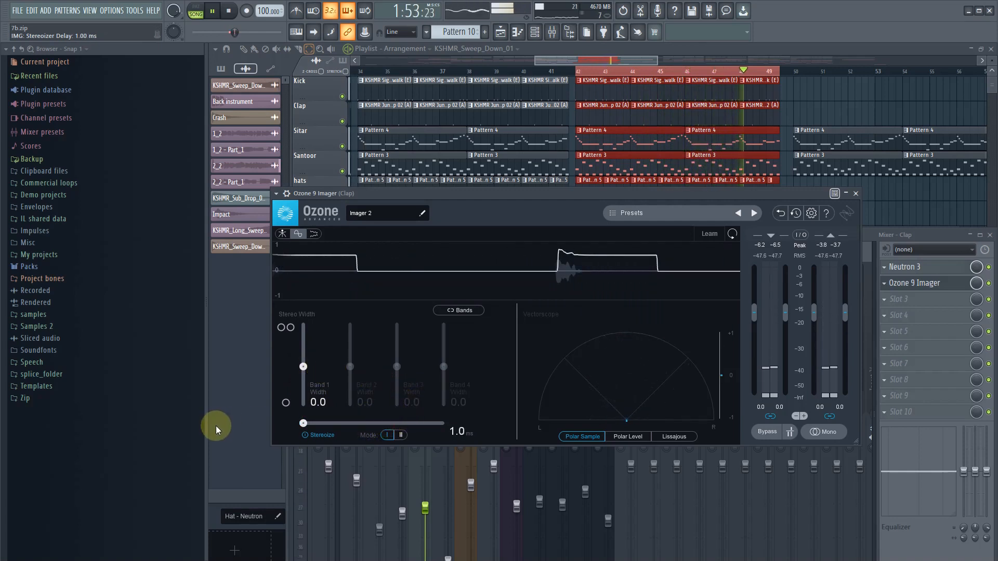
drag(303, 423, 370, 425)
- Try a Band 1 width of 40.5 with a 7.3 ms Stereoize delay on the Clap, reset the width to 0.0 and stop playback
drag(304, 367, 311, 348)
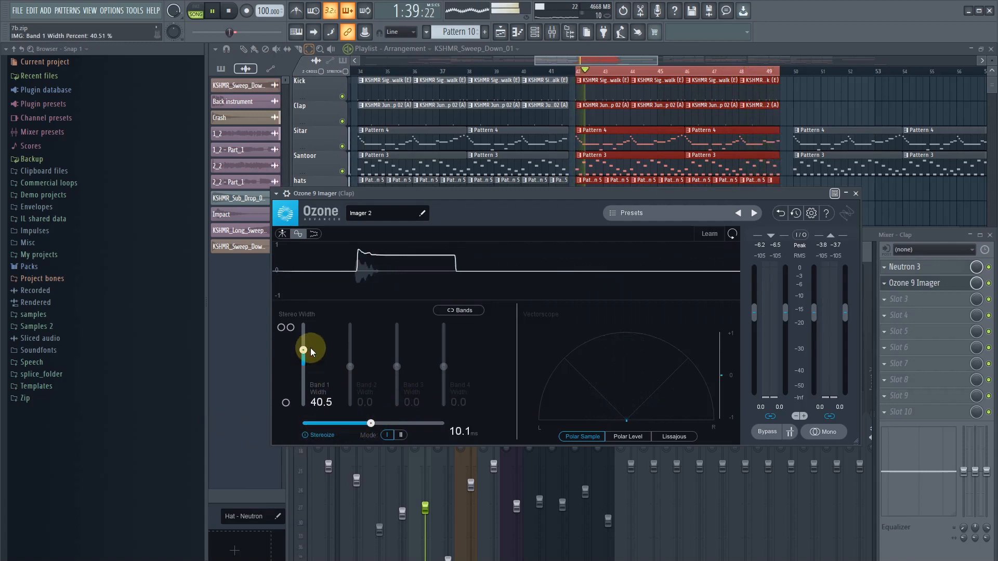
mouse_move(367, 426)
mouse_down()
mouse_move(248, 422)
mouse_move(350, 423)
mouse_up()
double_click(303, 351)
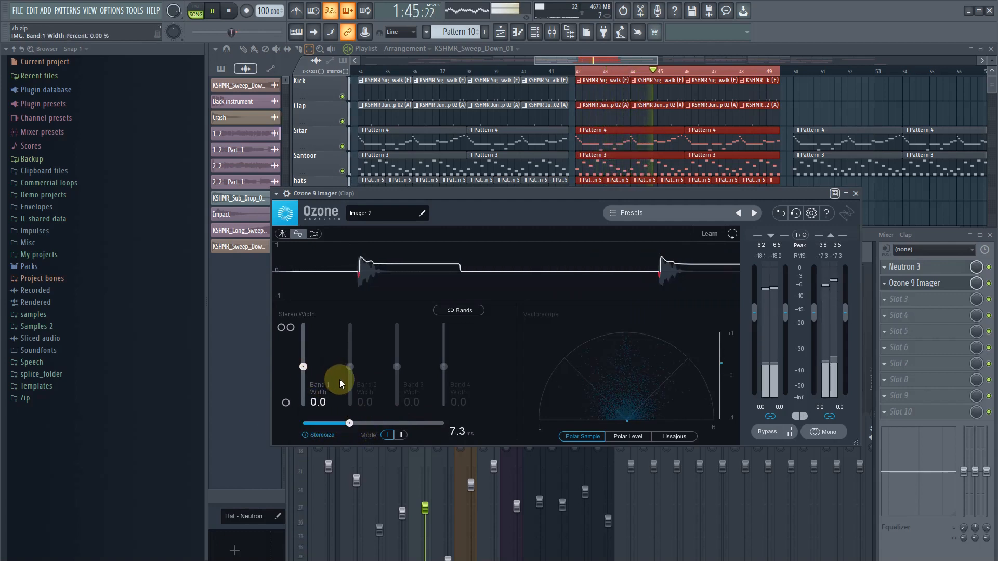
key(space)
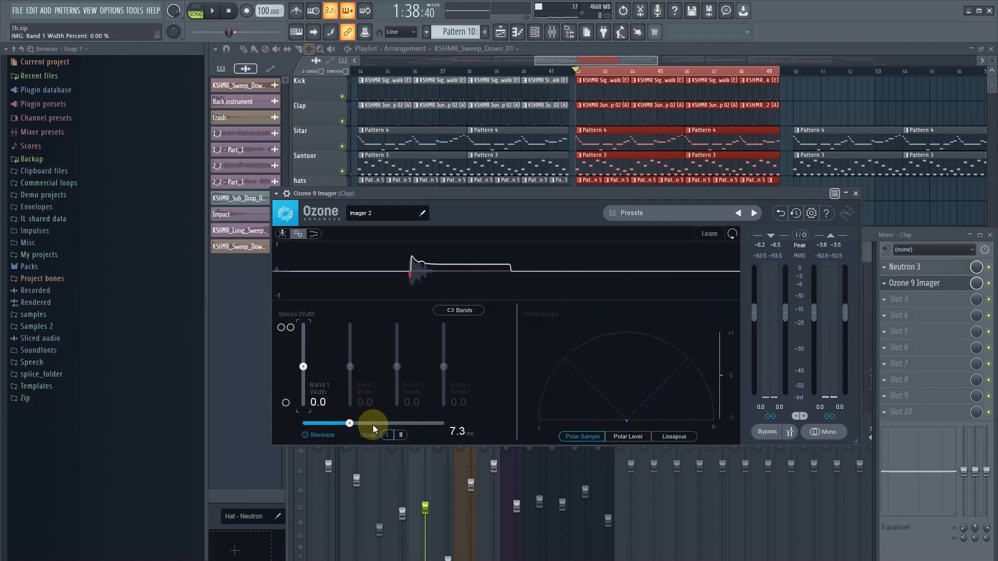
- Lower the Clap's Stereoize delay to 1.5 ms, and delete Ozone 9 Imager from the Clap's second effect slot
click(352, 425)
drag(352, 425, 306, 428)
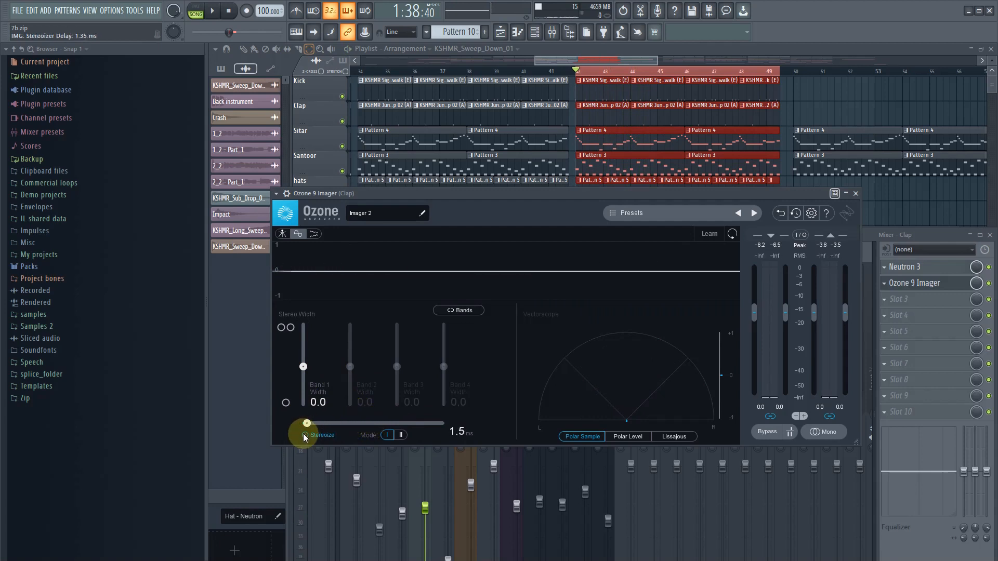
click(884, 284)
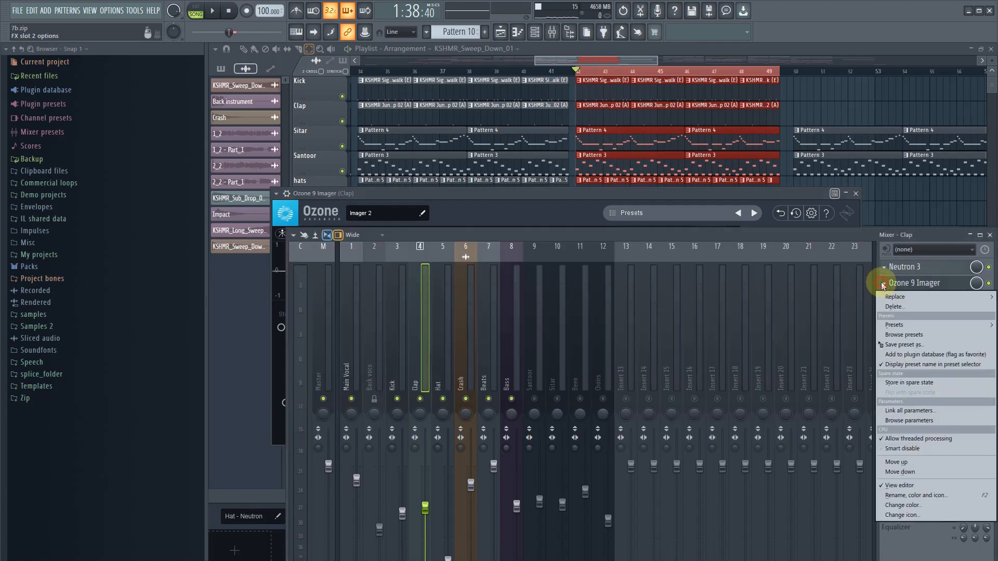
click(882, 306)
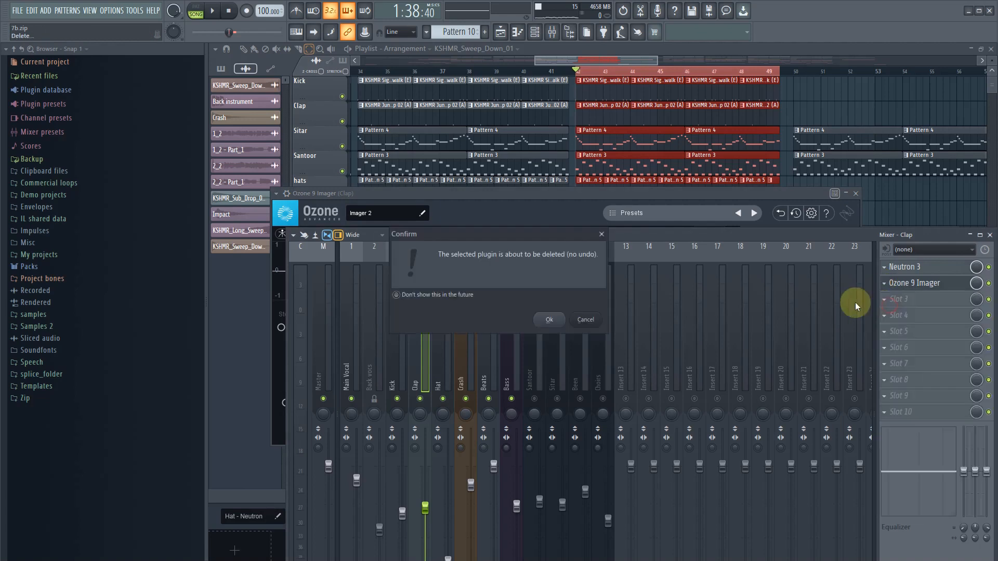
click(548, 325)
- Open the Hat track's Neutron 3 and move its window down out of the mixer's way
click(445, 350)
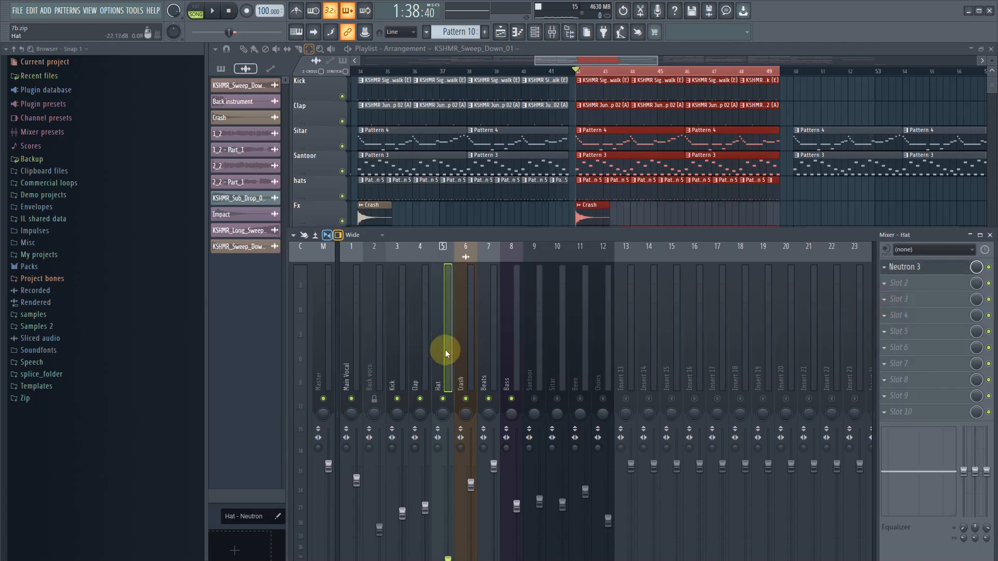
click(904, 267)
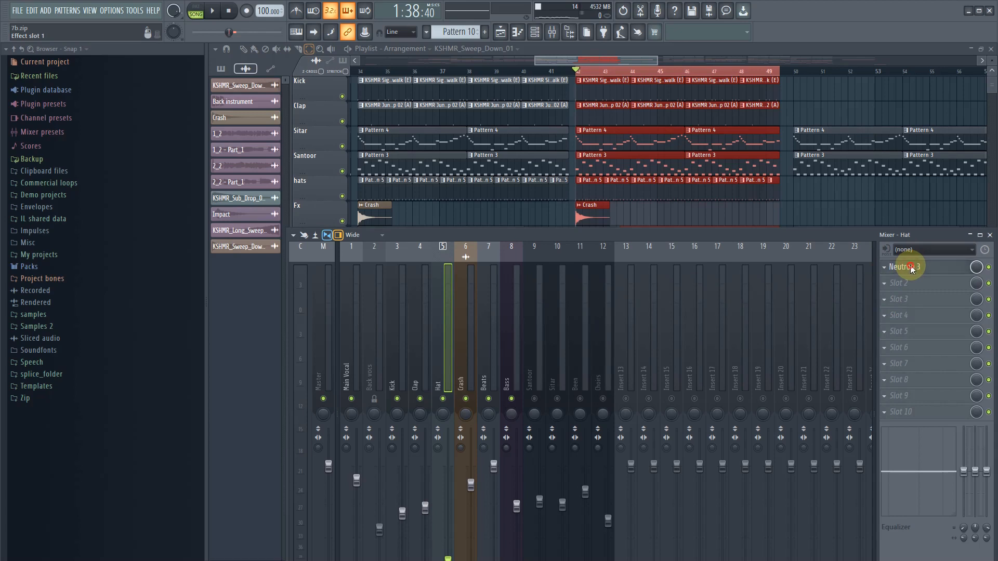
drag(481, 499, 642, 559)
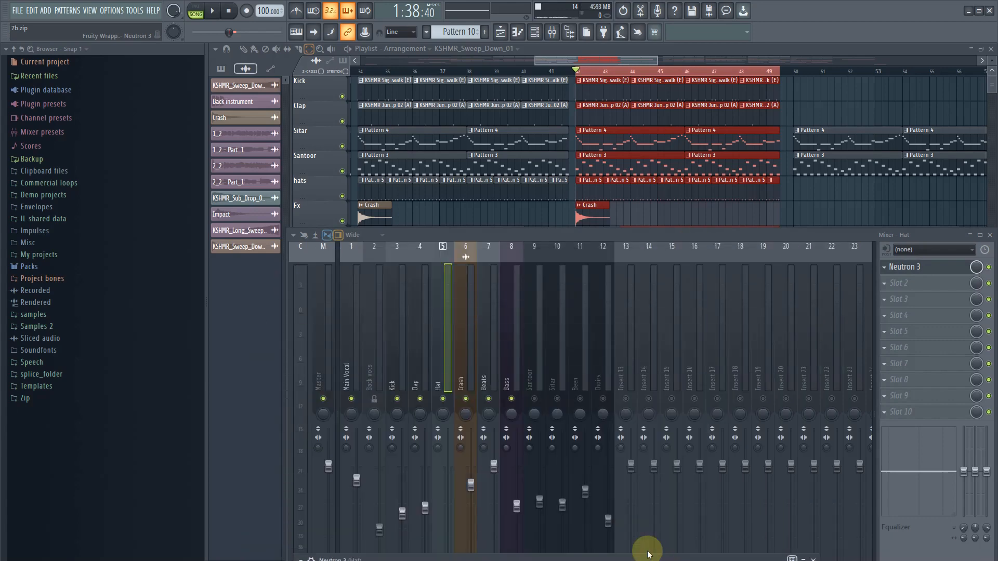
- Select the Current mixer track and reopen its Ozone 9 Imager window
click(300, 366)
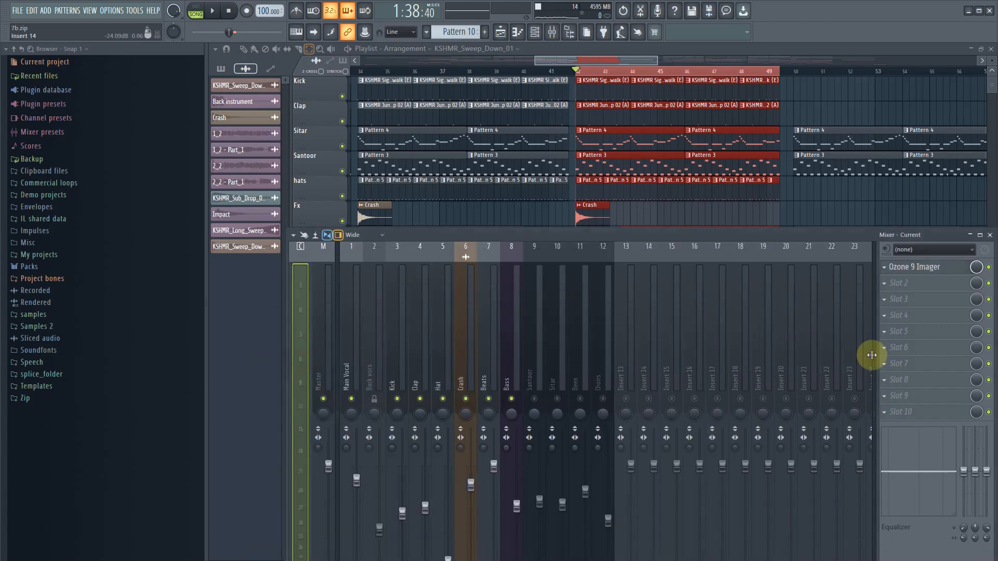
click(942, 266)
click(942, 266)
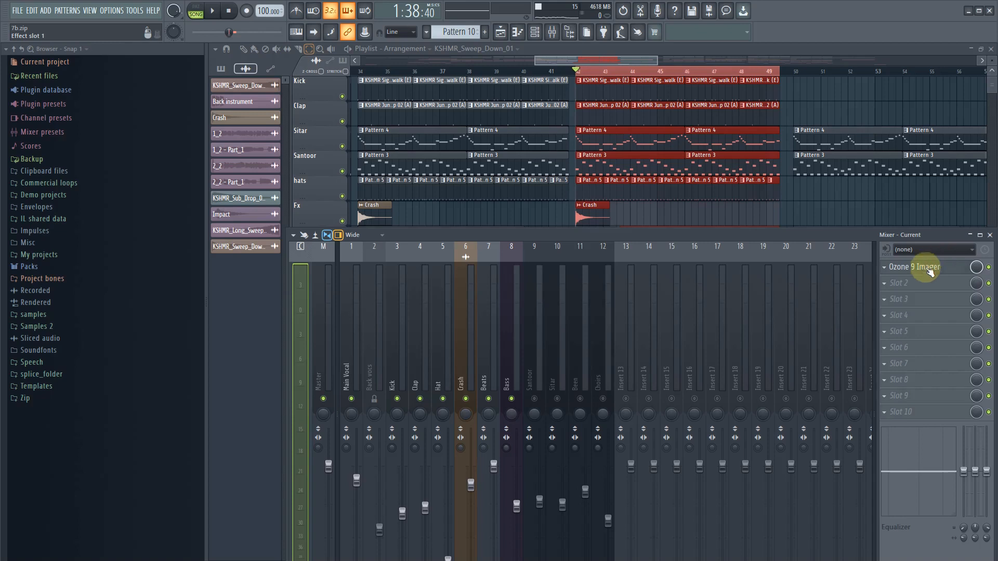
click(930, 268)
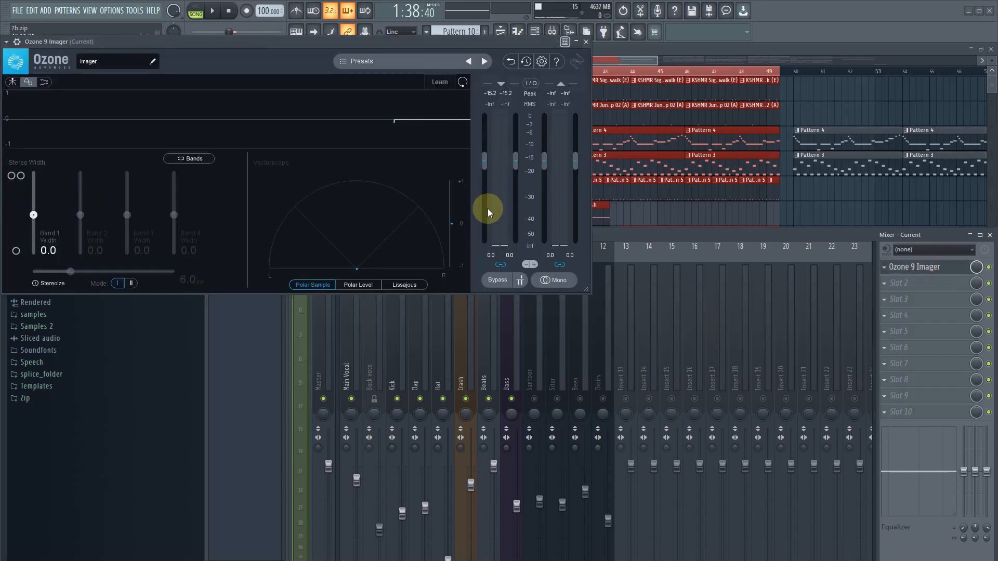
- Play the Hat track to check its stereo image in the Imager, reposition the mixer to uncover its controls, and stop playback
key(space)
click(446, 370)
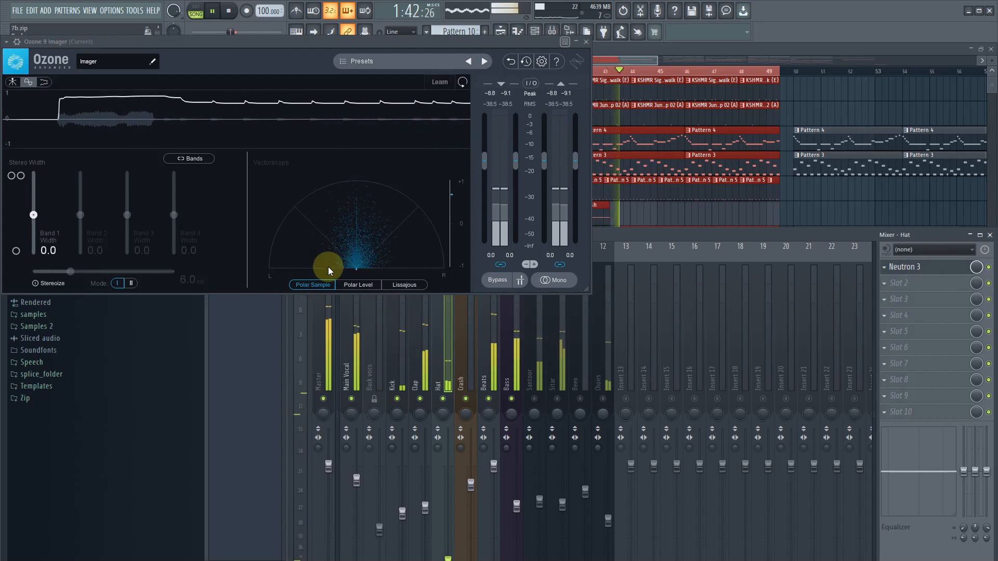
drag(696, 232, 779, 196)
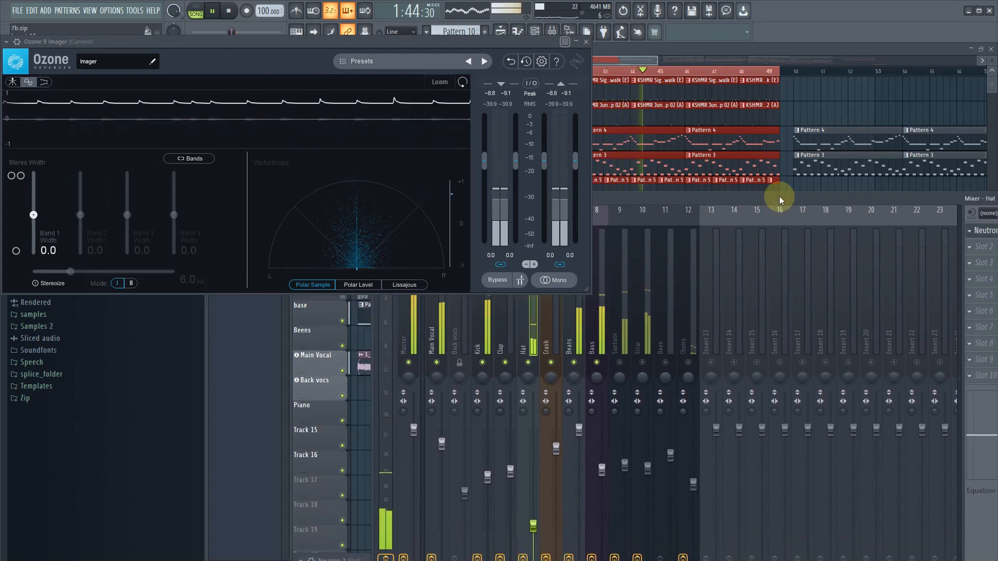
key(space)
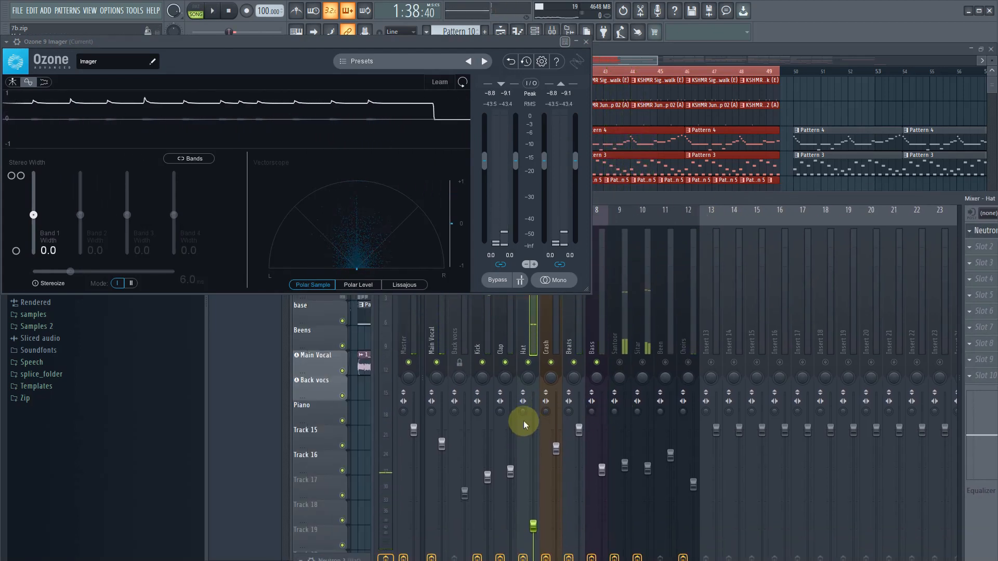
- Widen the Hat track with its mixer stereo separation control and play it back to check the correlation in the Imager
click(522, 411)
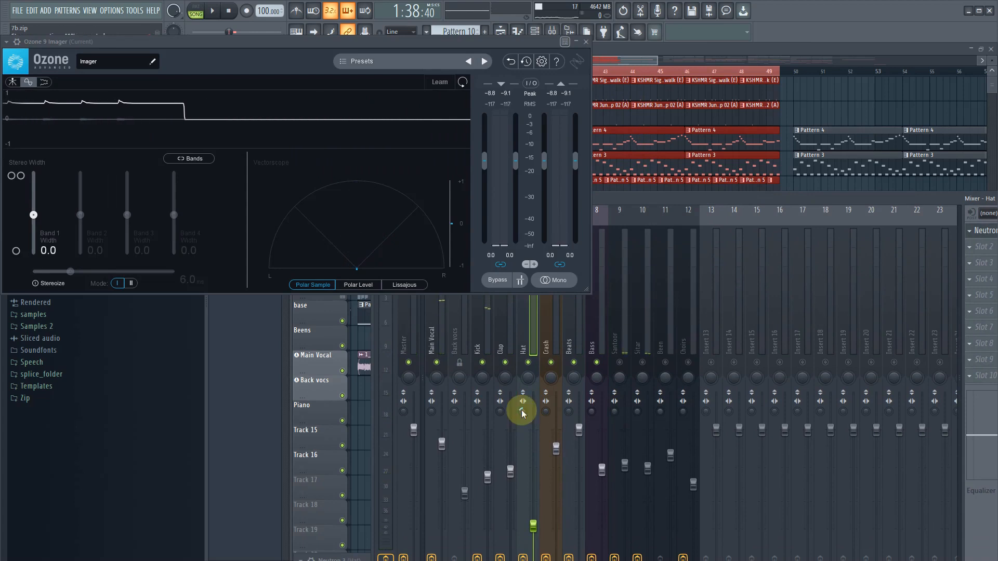
key(space)
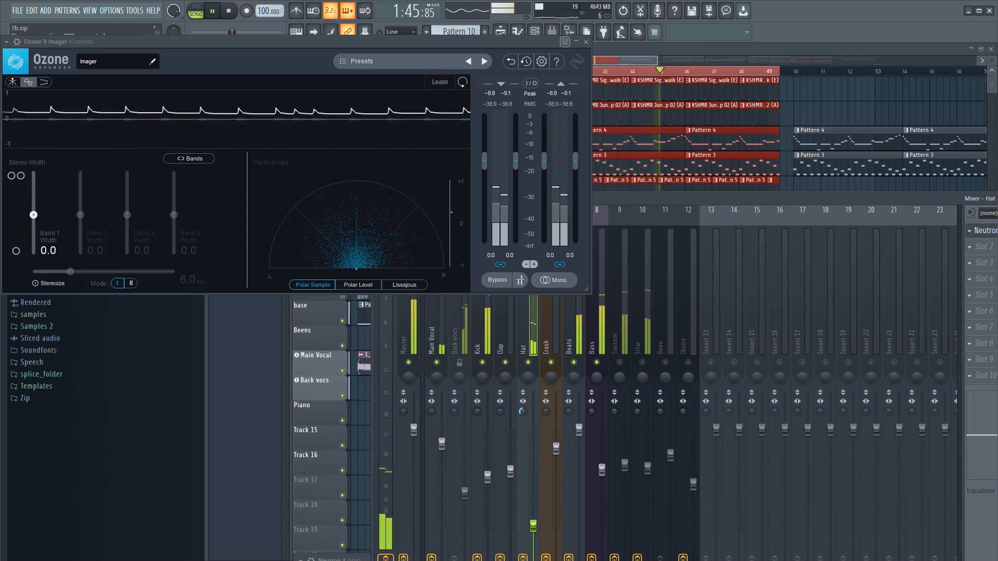
click(522, 412)
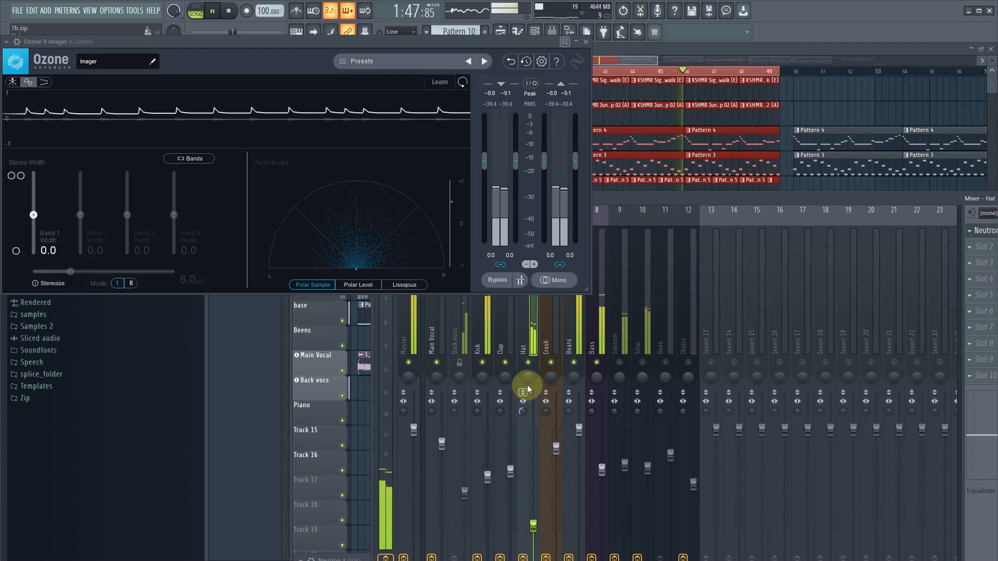
key(space)
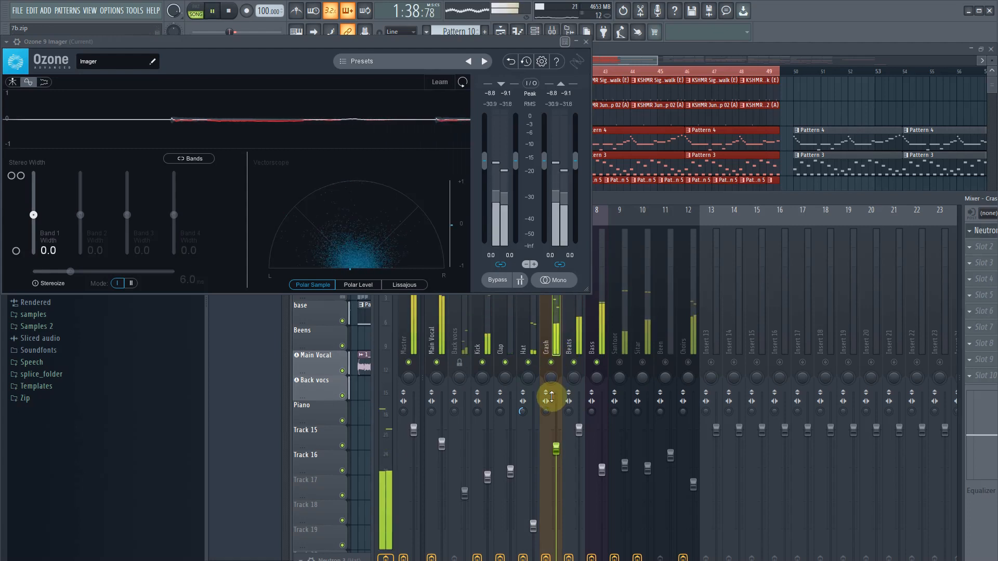
- Play back the Crash and Beats tracks in turn to check their stereo image in the Imager
key(space)
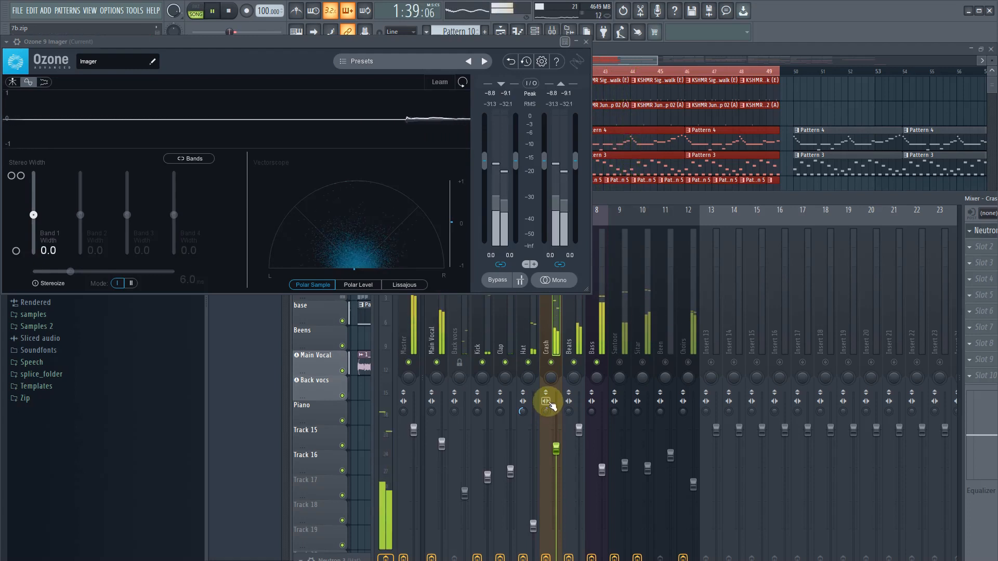
key(space)
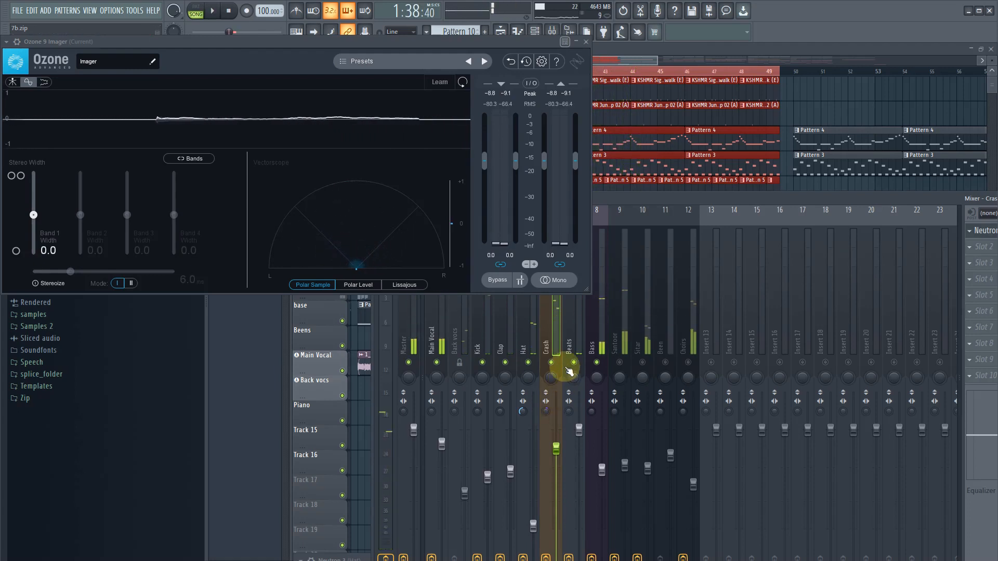
click(579, 348)
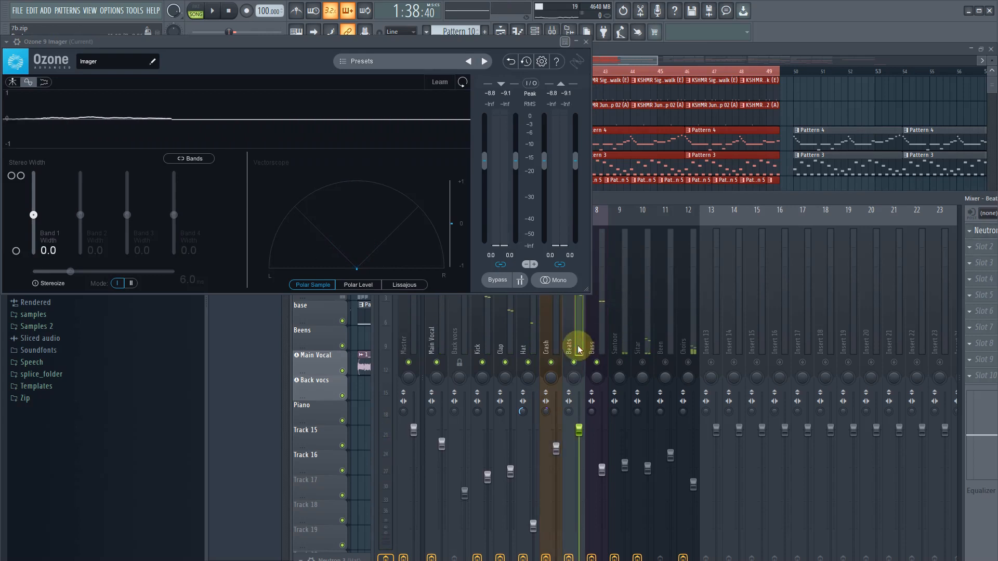
key(space)
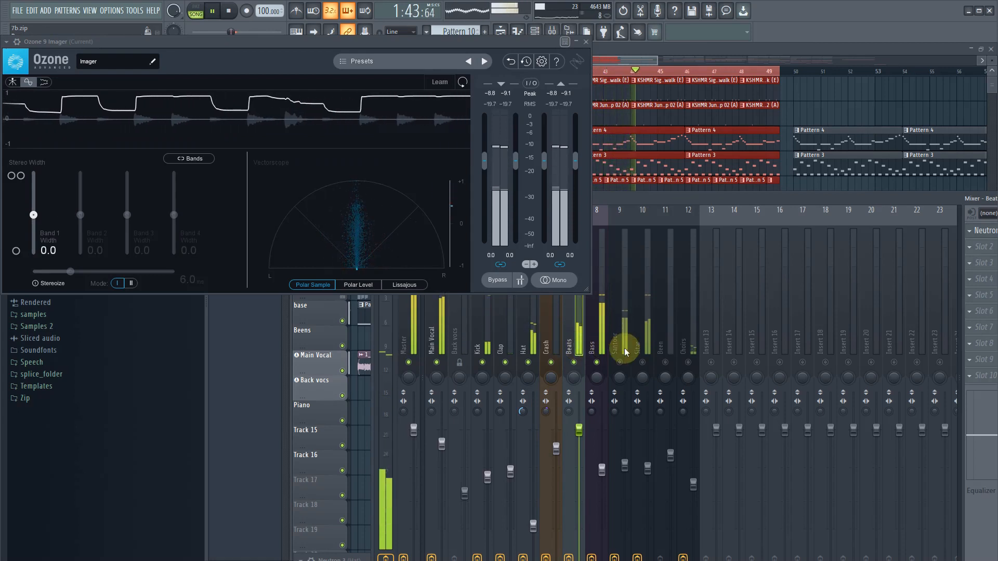
key(space)
- Solo the Santoor track and play it to check its stereo image in the Imager
click(620, 346)
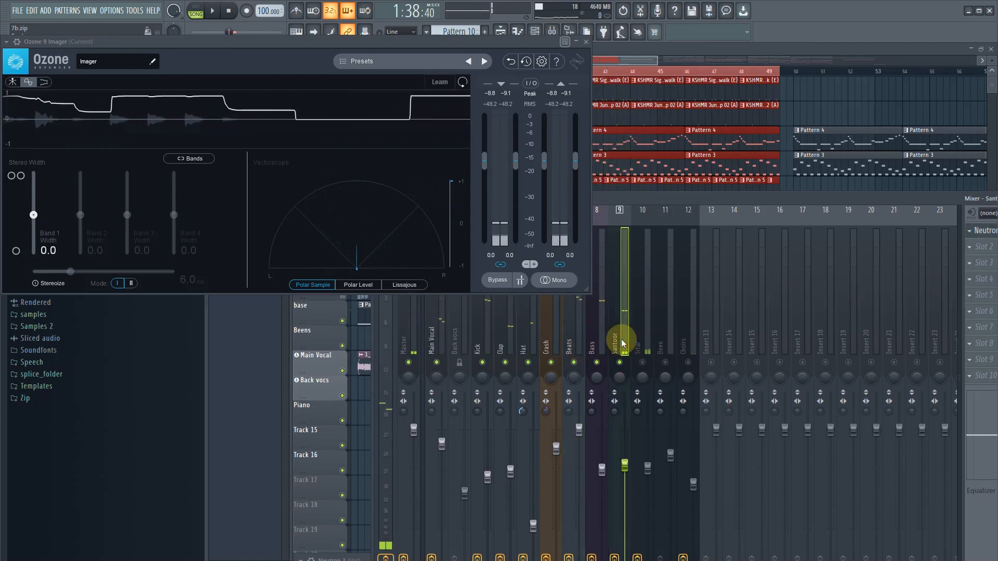
key(space)
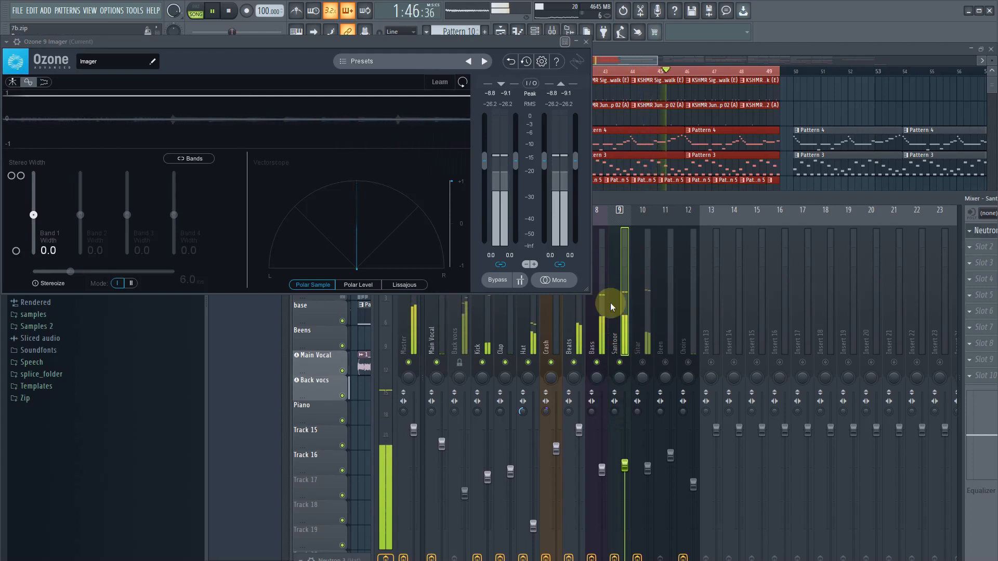
key(space)
- Add Ozone 9 Imager to the Santoor track's second effect slot and move its window clear of the metering Imager
drag(694, 200, 433, 353)
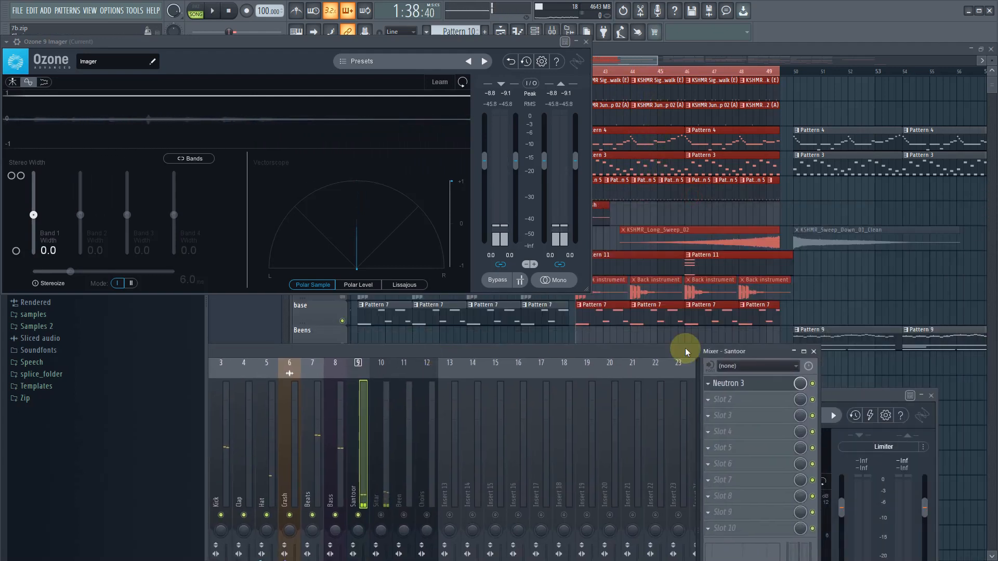
click(711, 400)
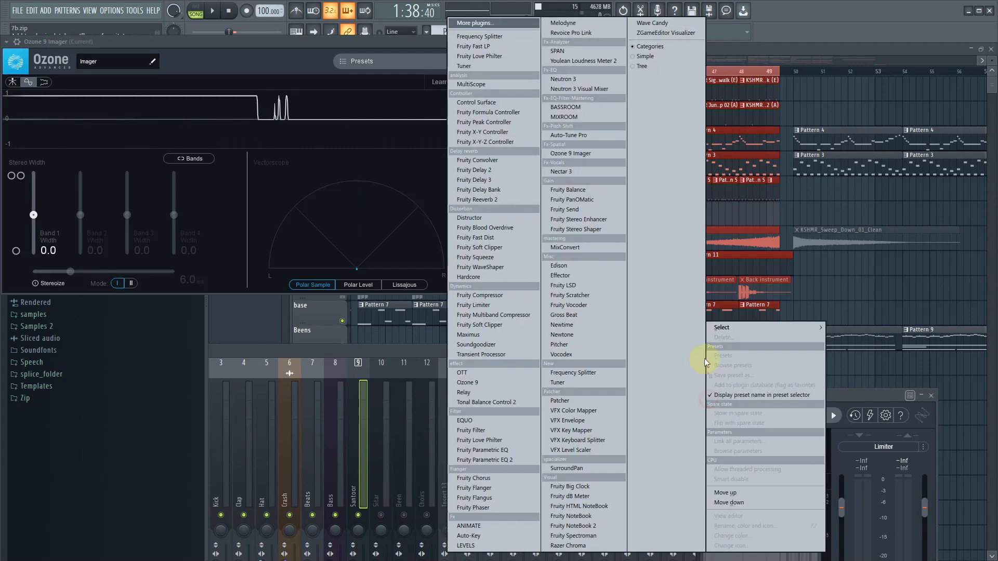
click(597, 155)
drag(642, 147, 811, 209)
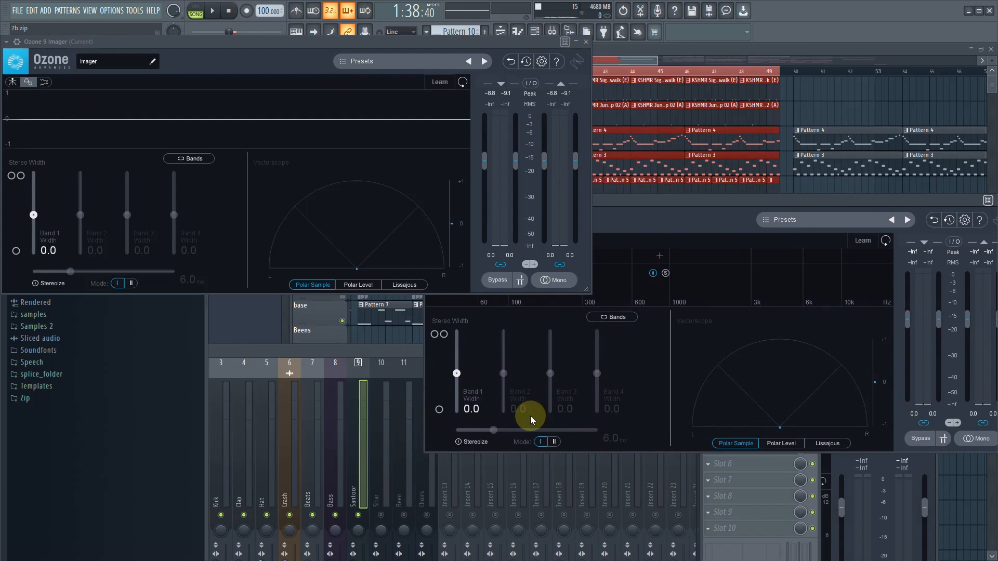
- Enable Stereoize in the Santoor's Imager at 10.4 ms and set the Band 1 width to 41.8 during playback
click(464, 441)
drag(492, 429, 525, 429)
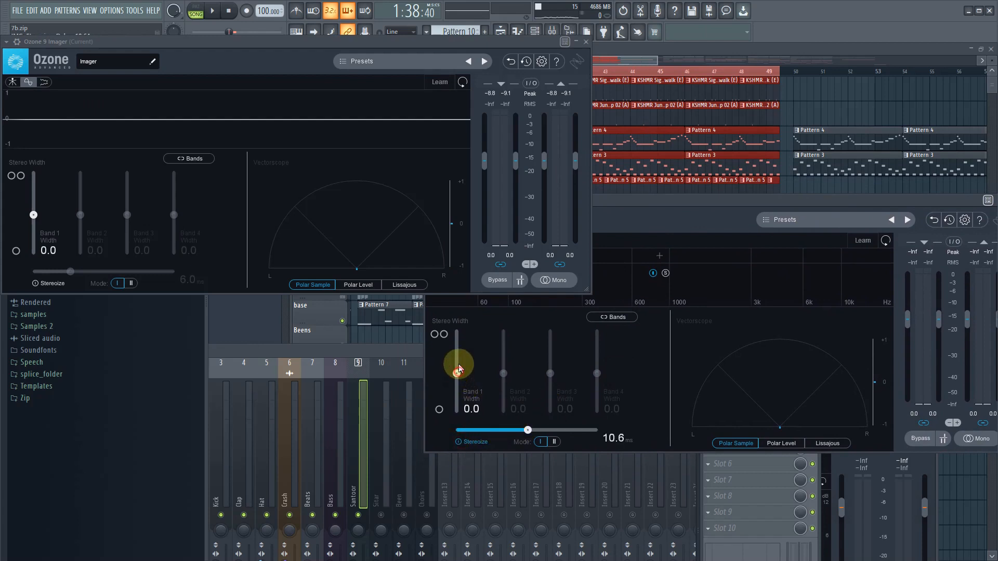
key(space)
drag(464, 357, 464, 356)
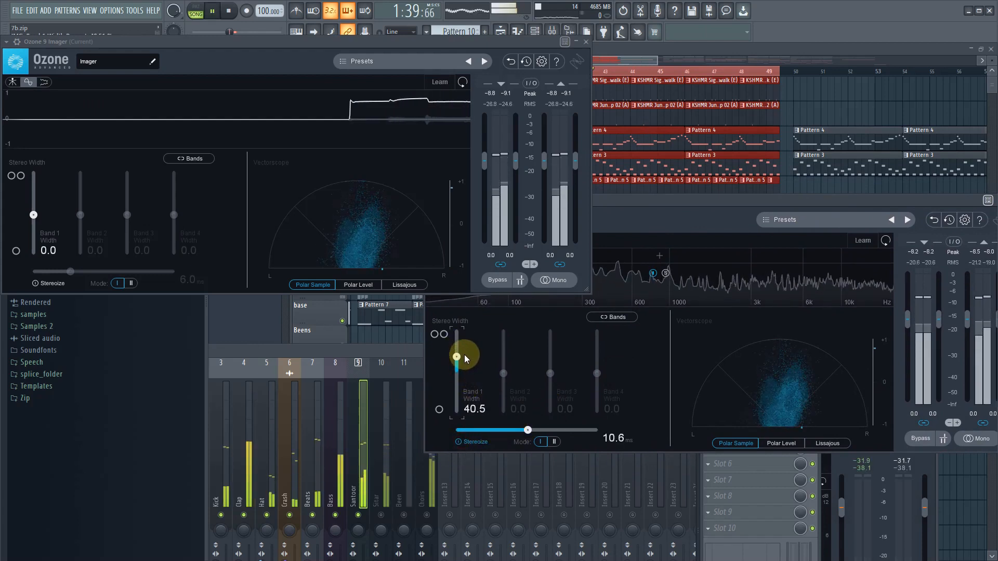
drag(529, 431, 526, 431)
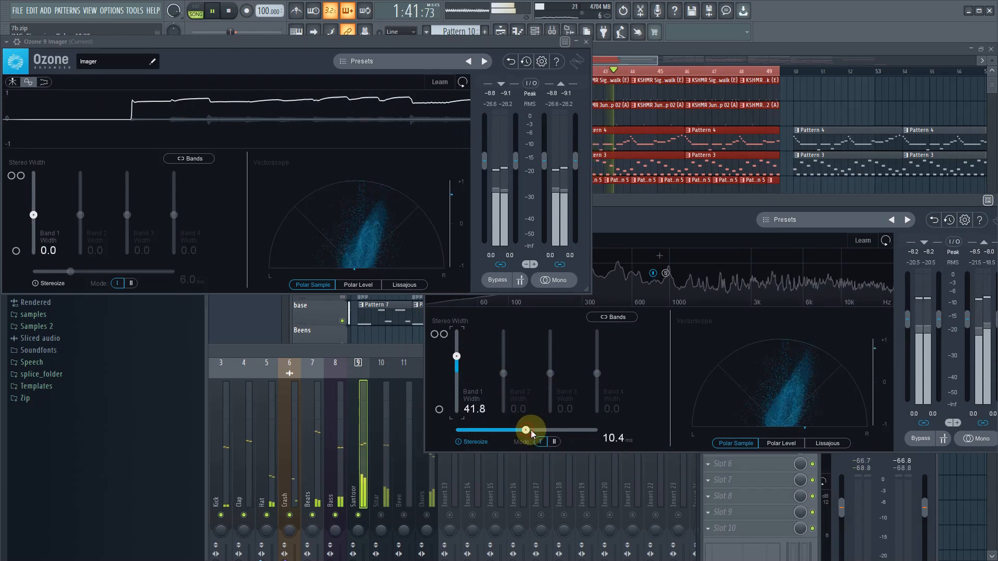
- Widen the Santoor further by setting its Band 1 width to 65.8 and the Stereoize amount to 14.9 ms
click(569, 431)
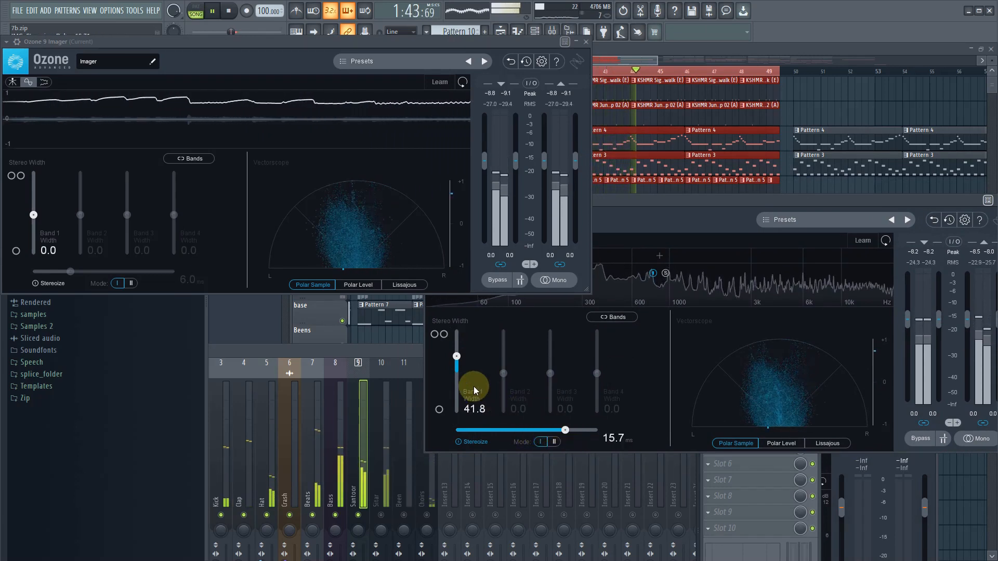
drag(459, 355, 459, 348)
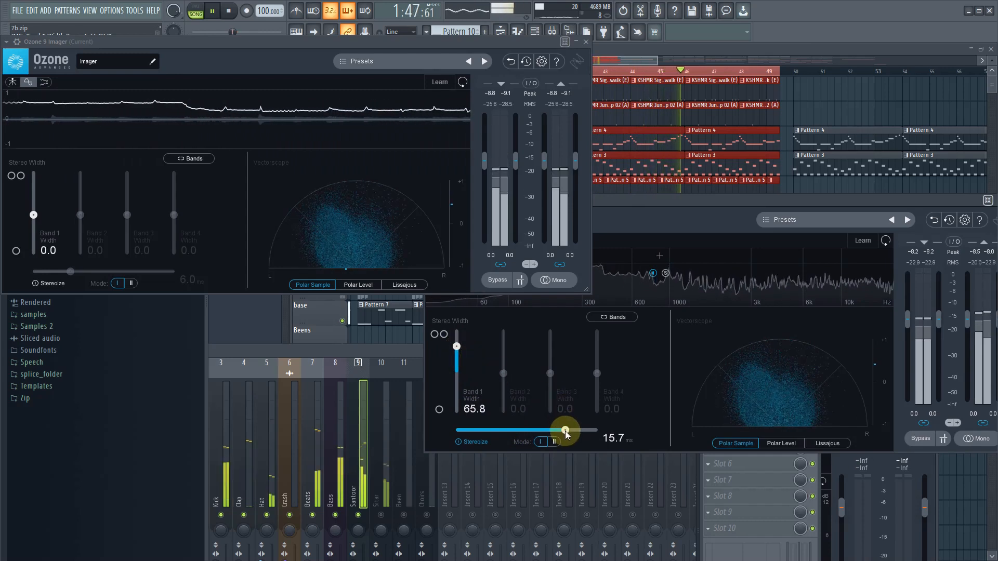
drag(563, 432, 560, 433)
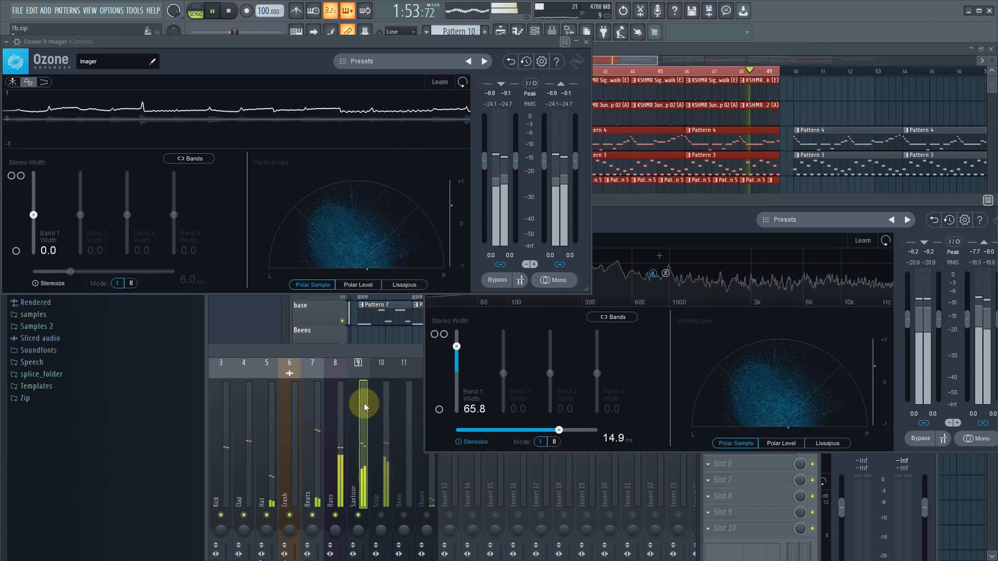
- Stop playback, add Ozone 9 Imager to the Sitar track's second effect slot, and move its window clear of the Sitar's mixer controls
click(379, 352)
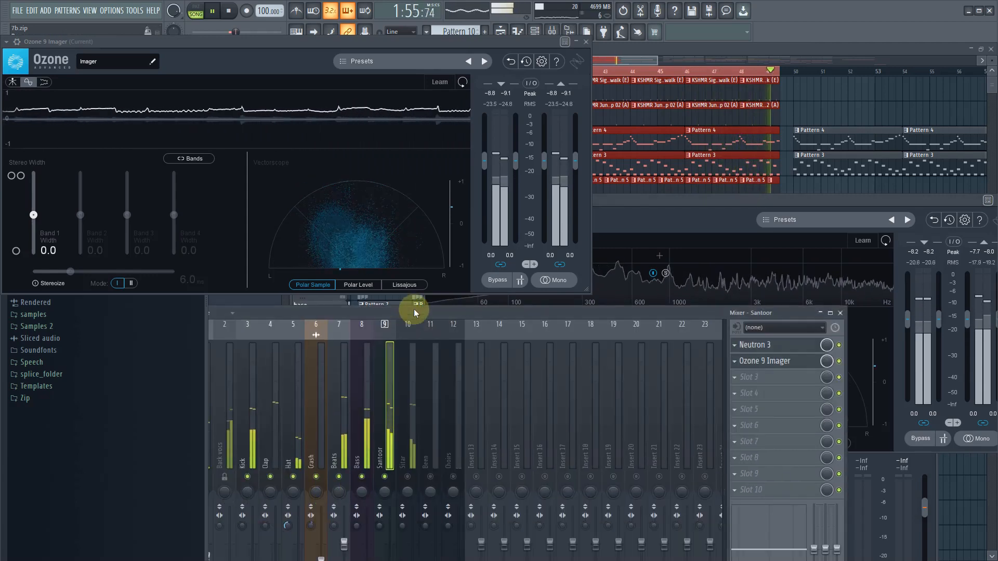
key(space)
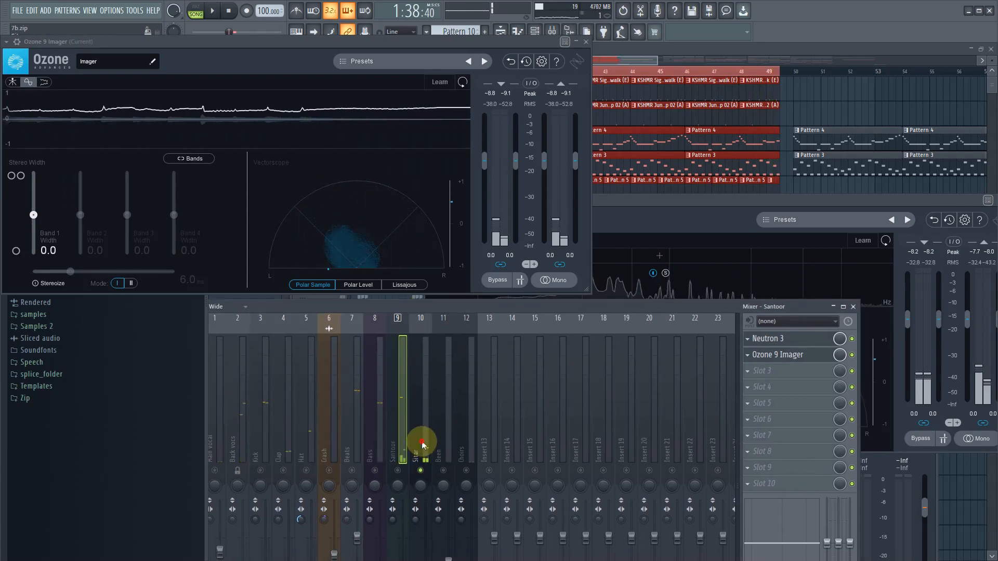
click(419, 449)
click(748, 357)
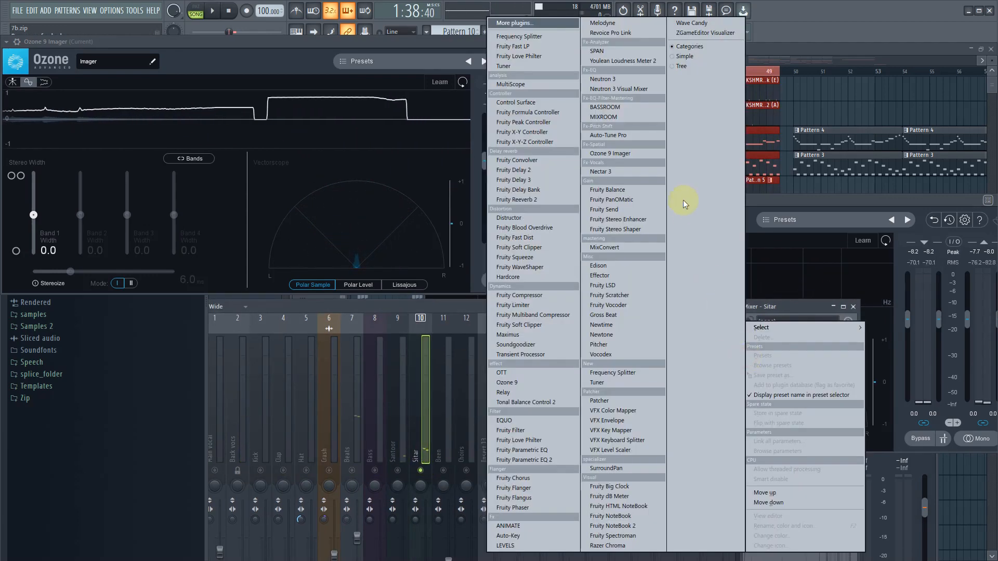
mouse_move(775, 328)
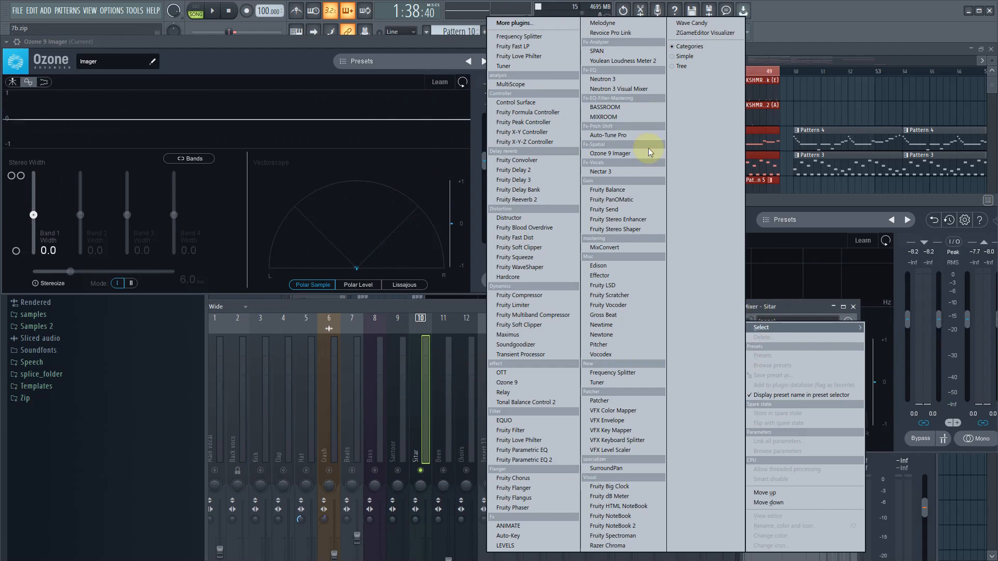
click(623, 152)
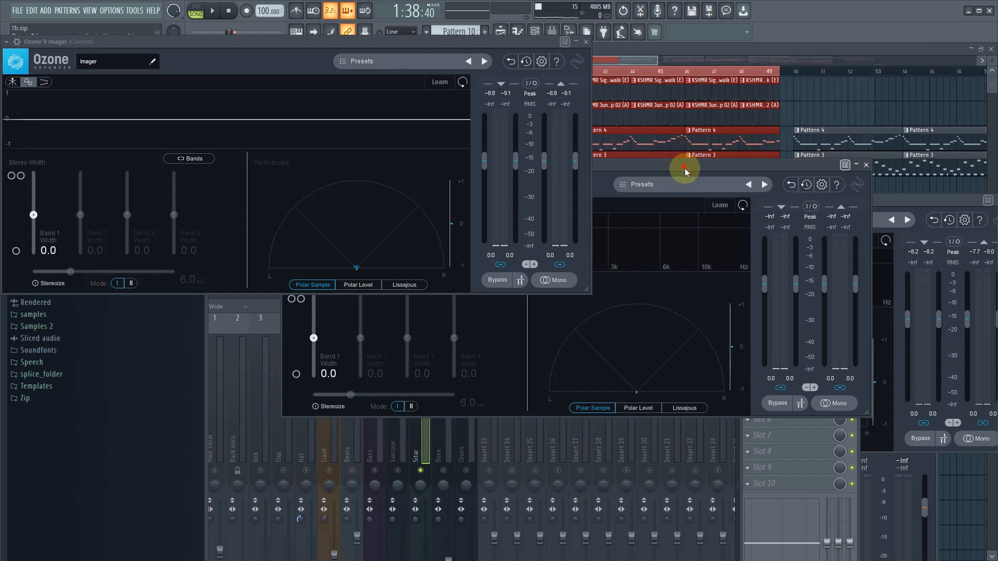
drag(685, 172, 843, 276)
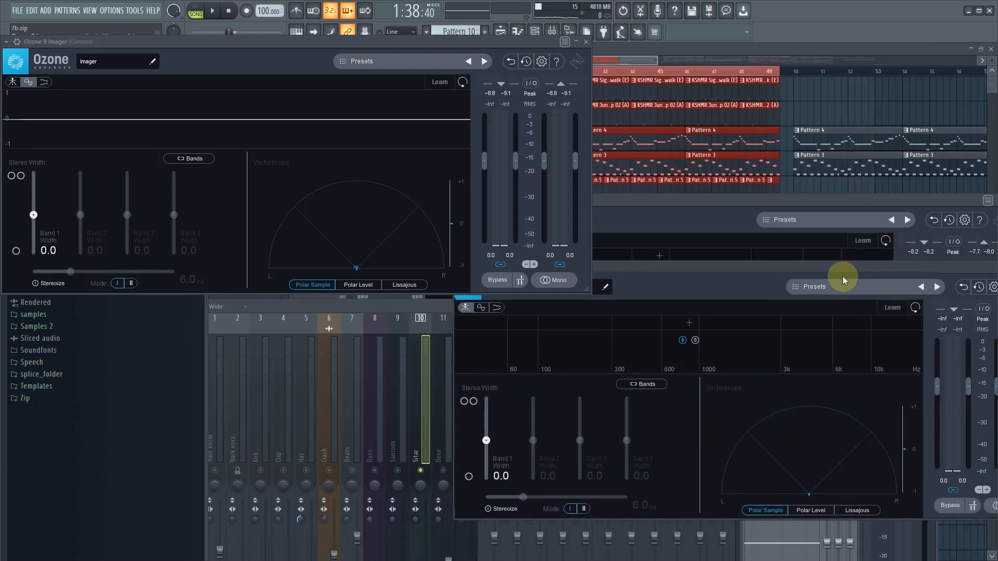
- Play the song with only the Sitar track soloed and reopen the Sitar's Ozone 9 Imager
click(420, 476)
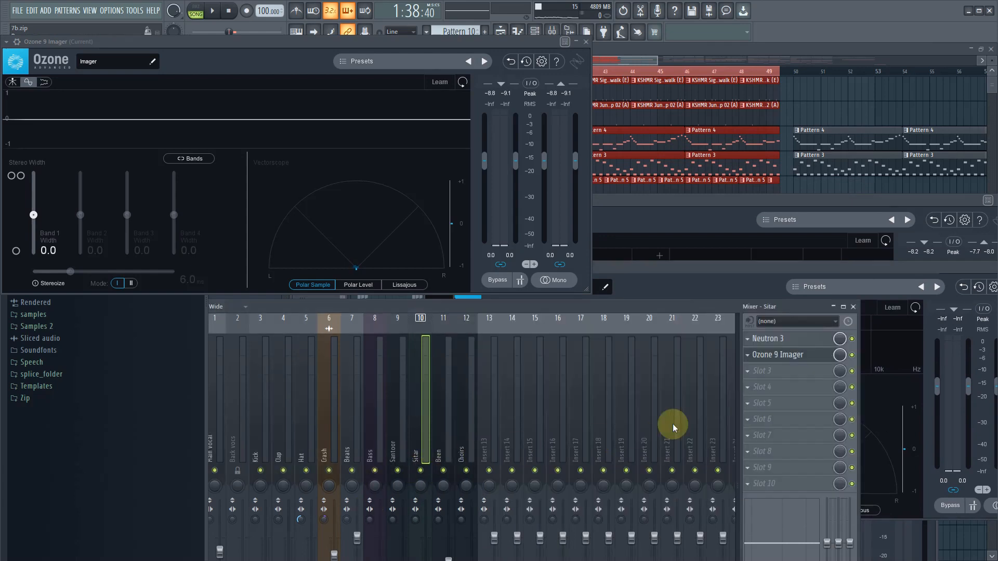
key(space)
click(776, 353)
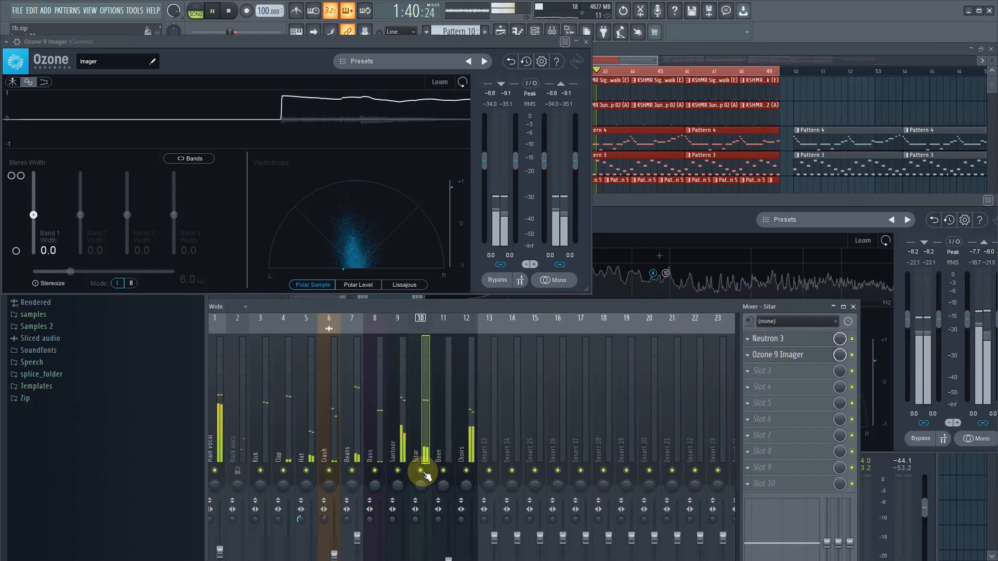
key(s)
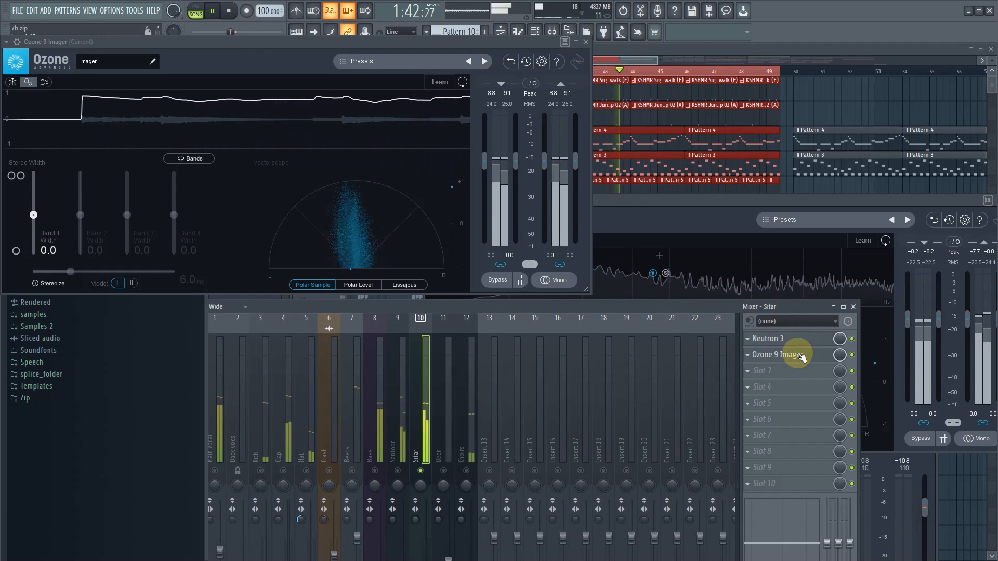
click(801, 357)
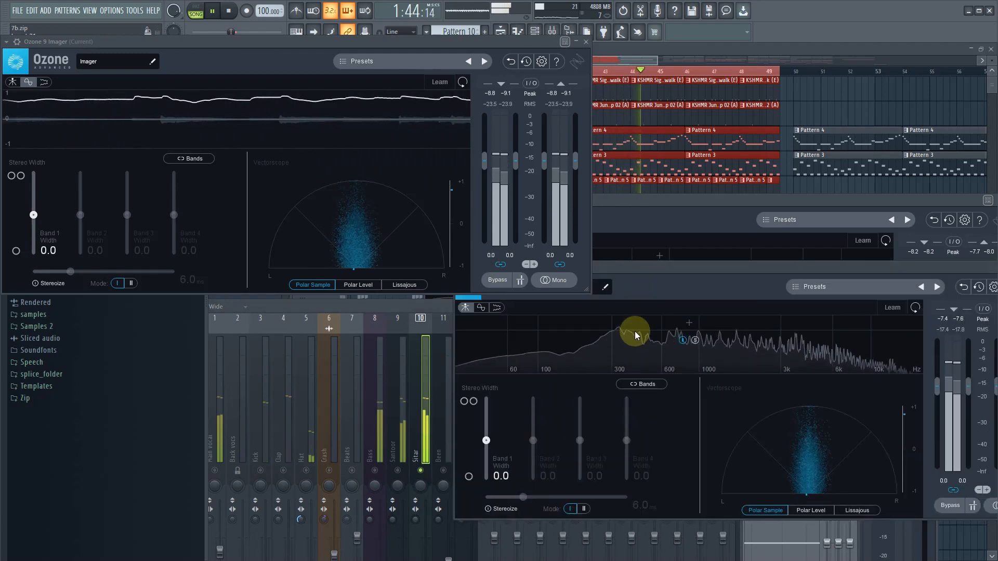
- Enable Stereoize in the Sitar's Imager at 10.0 ms, set the Band 1 width to 59.5, and stop playback
click(495, 509)
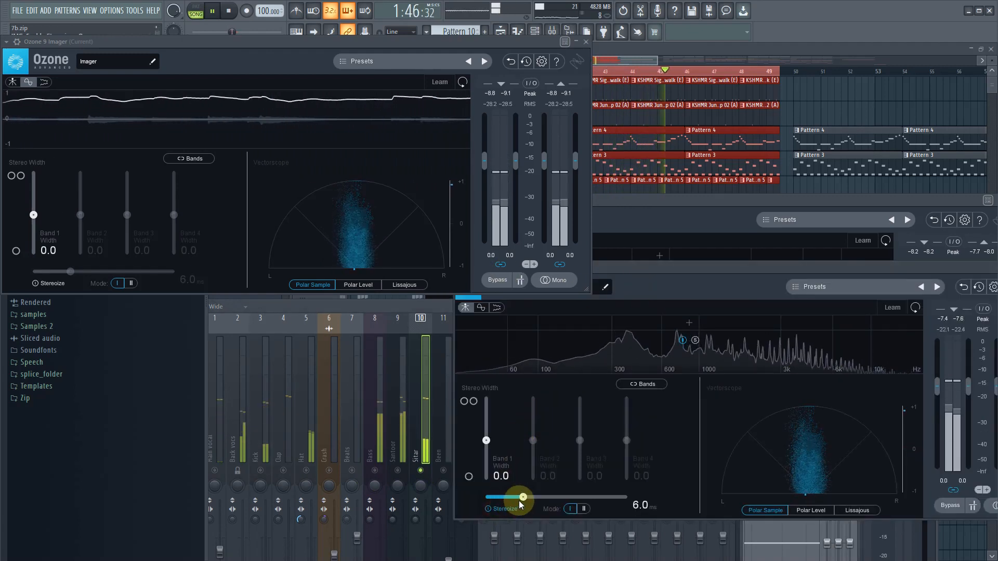
drag(524, 498, 553, 496)
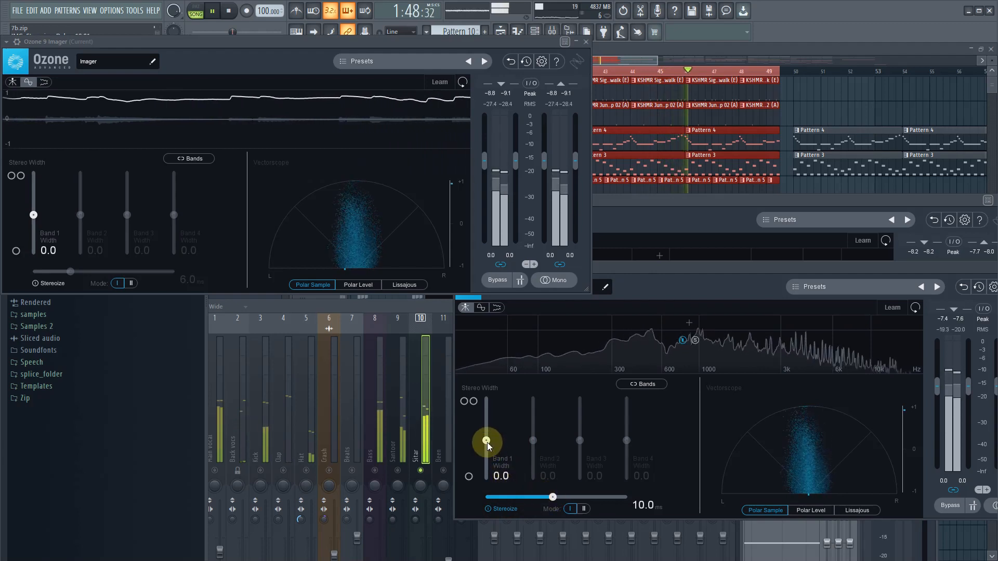
drag(488, 436, 490, 421)
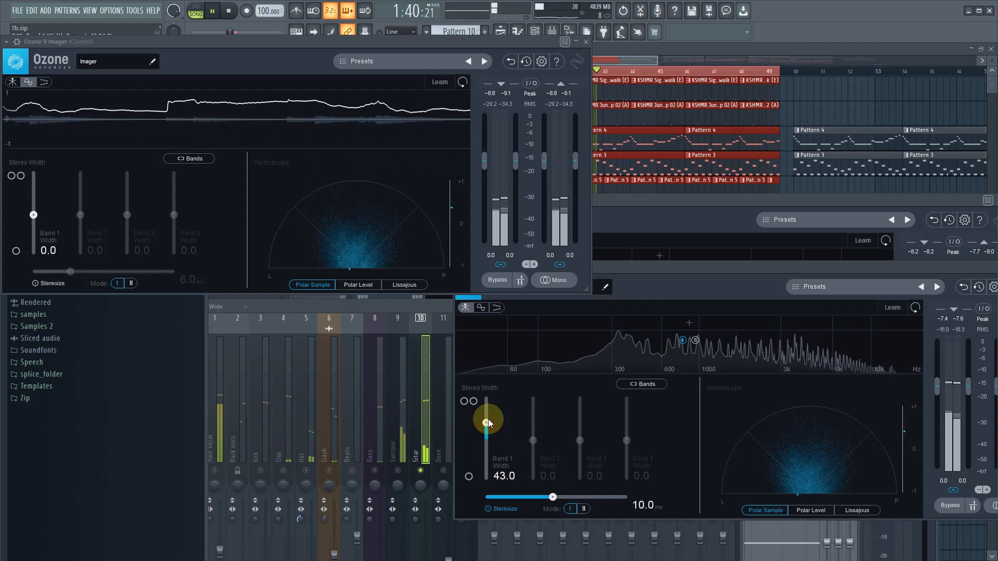
drag(488, 427, 492, 421)
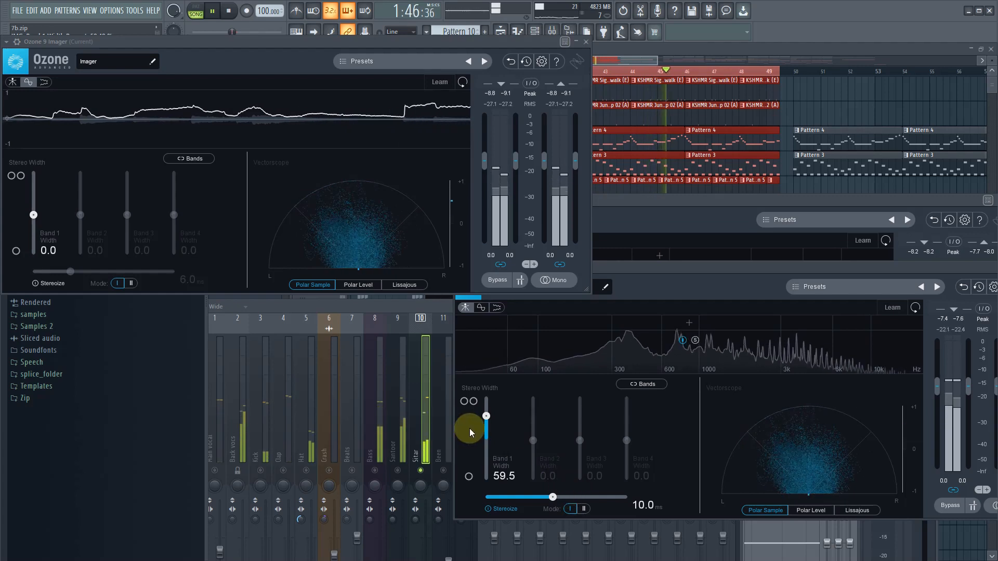
key(space)
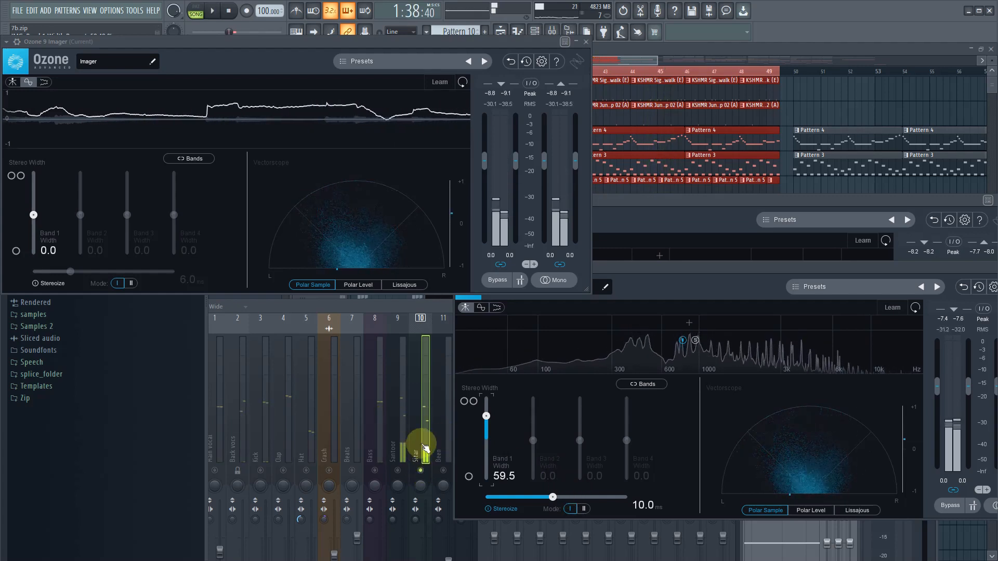
- Select bars 54 to 57 in the playlist as the loop range, play it from the start, and reopen the mixer
click(421, 455)
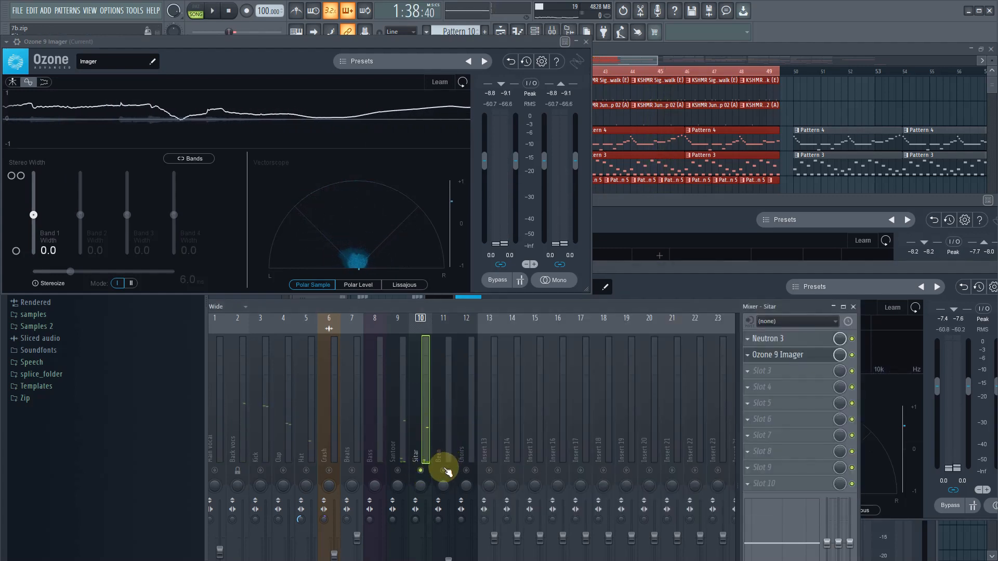
drag(667, 59, 679, 57)
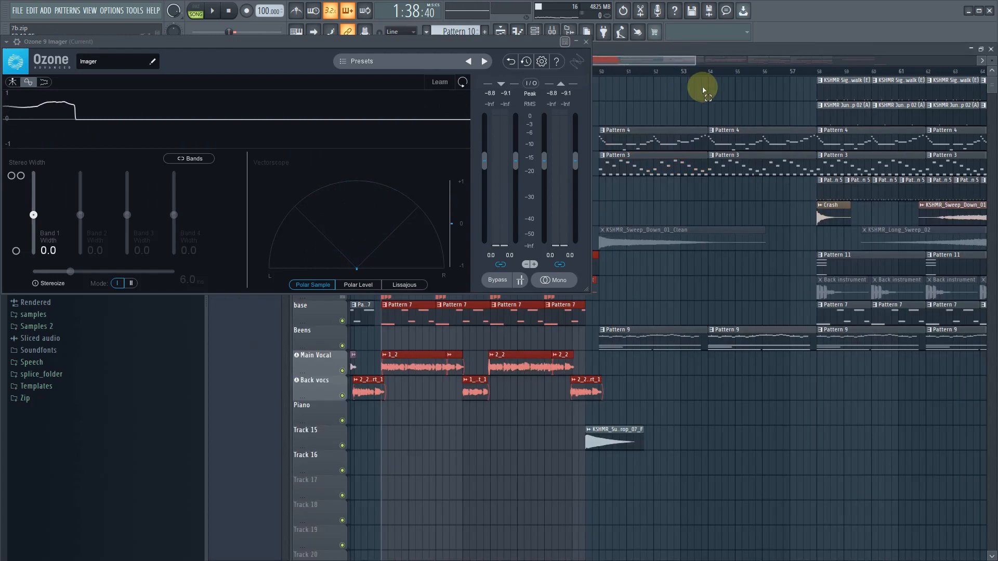
drag(805, 73, 818, 73)
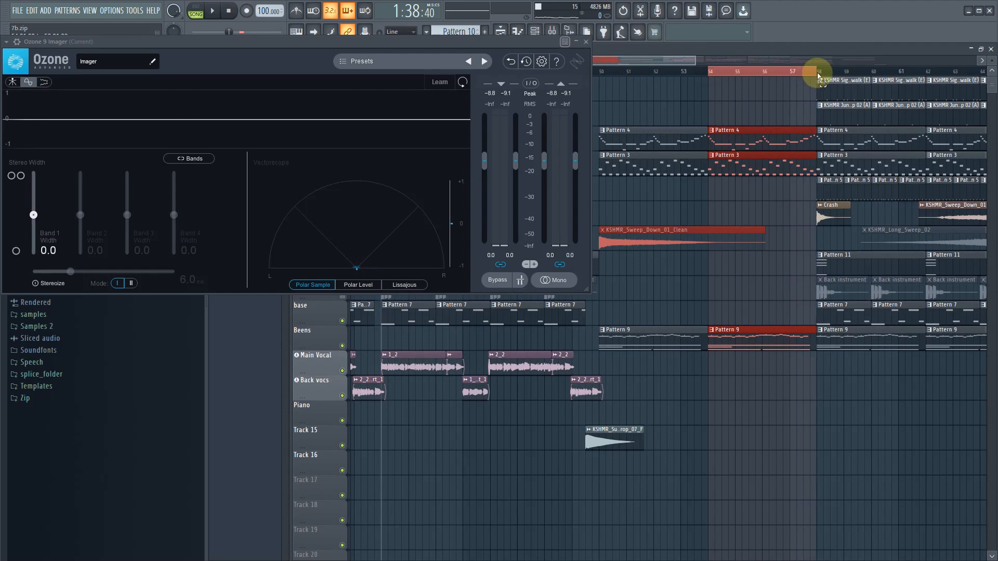
key(space)
click(229, 11)
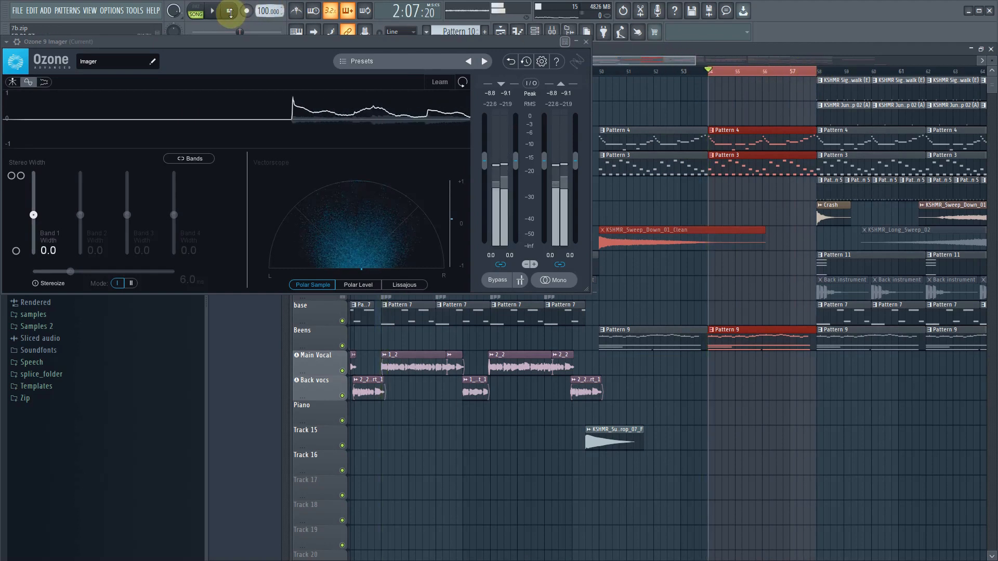
key(space)
click(551, 31)
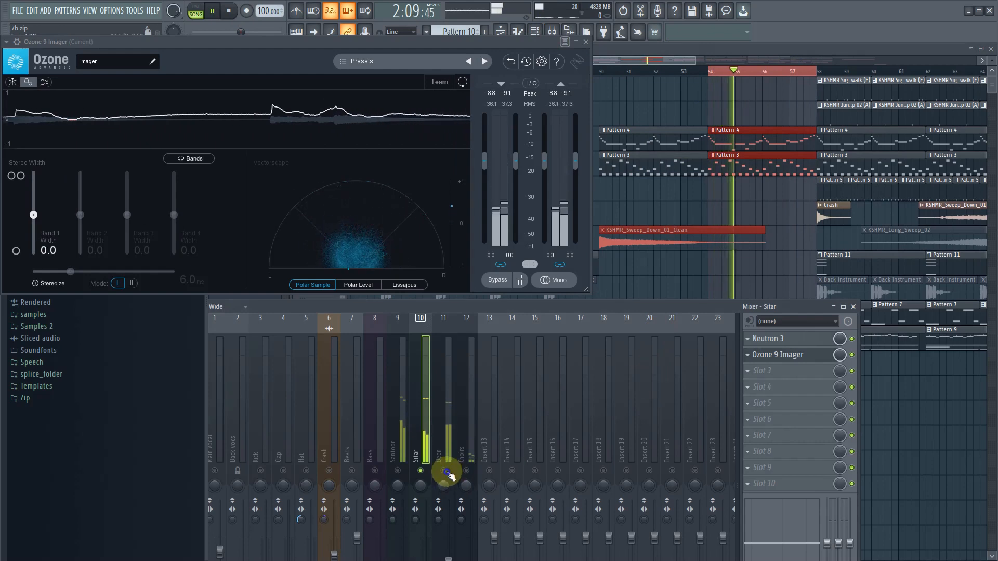
- Solo the Been track, stop playback, and add Neutron 3 to the Been's first effect slot
click(440, 448)
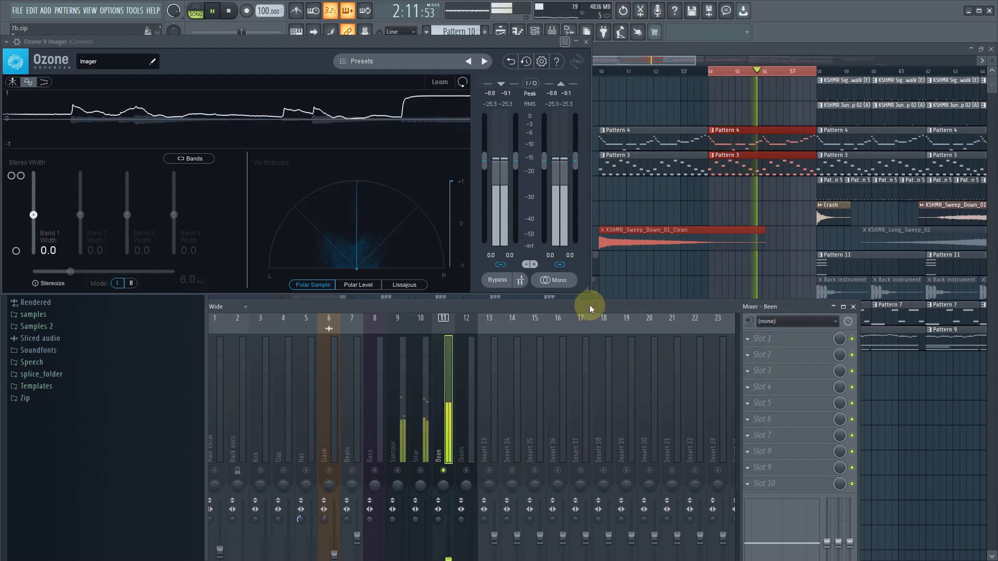
key(space)
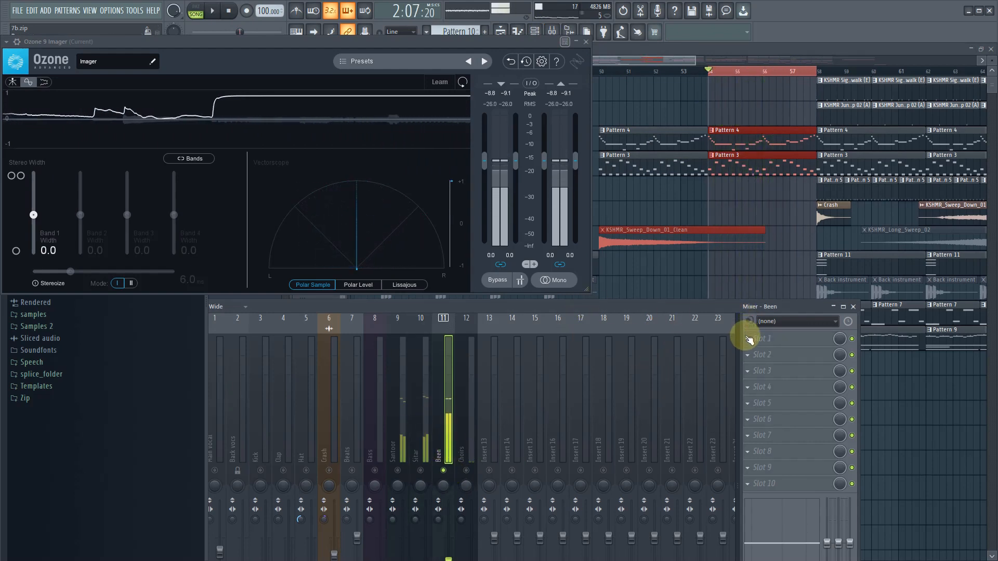
click(749, 339)
click(660, 104)
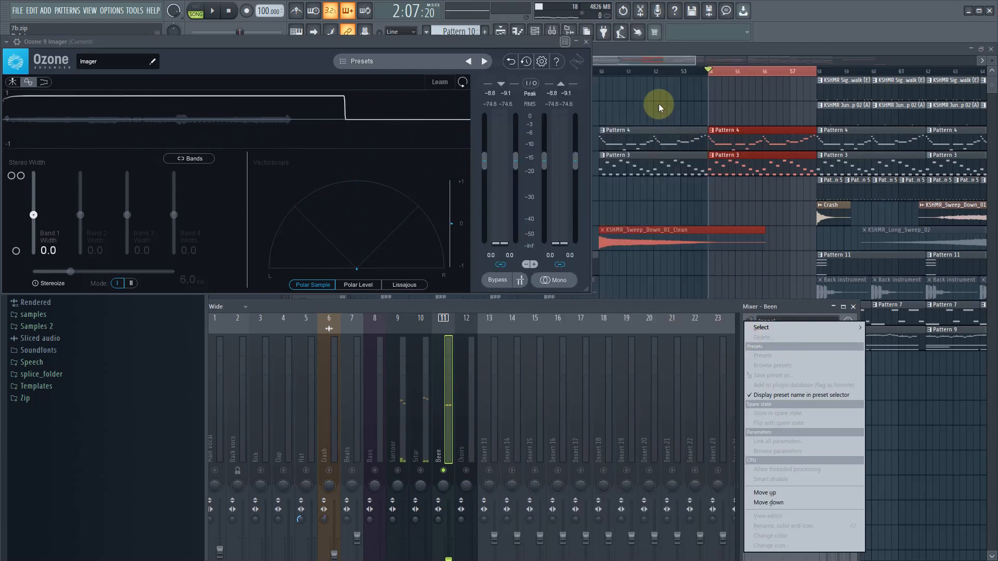
mouse_move(772, 325)
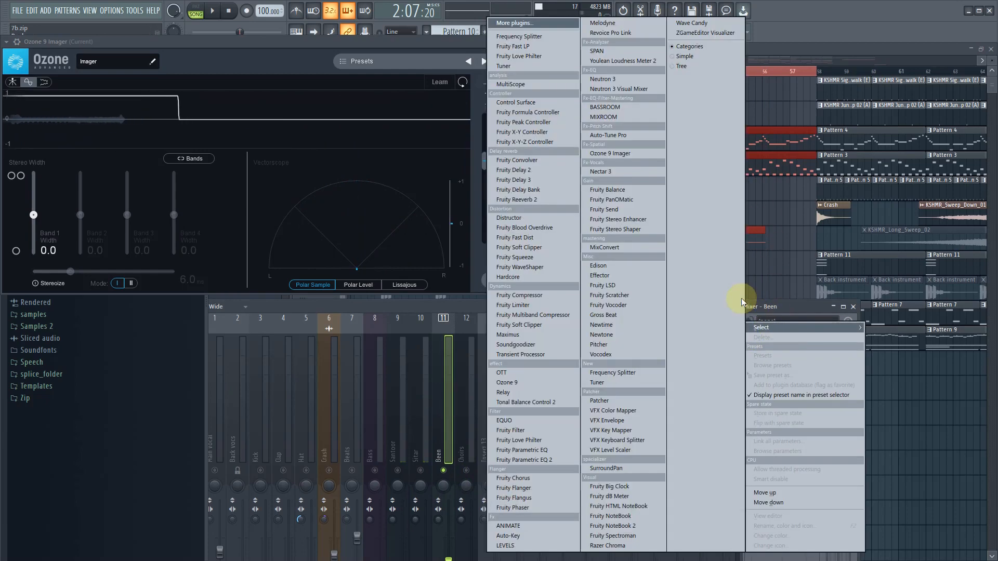
click(621, 78)
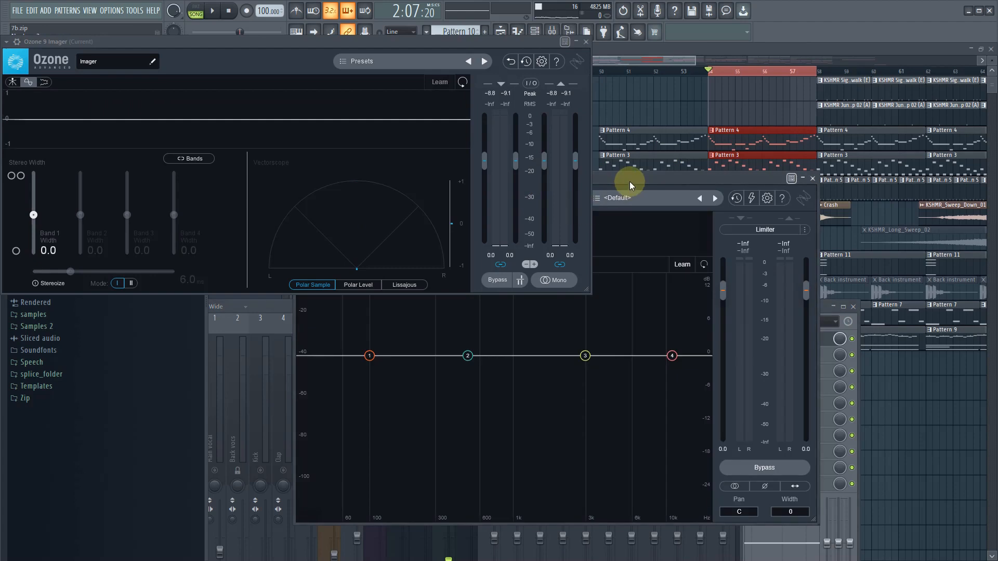
drag(629, 182, 774, 188)
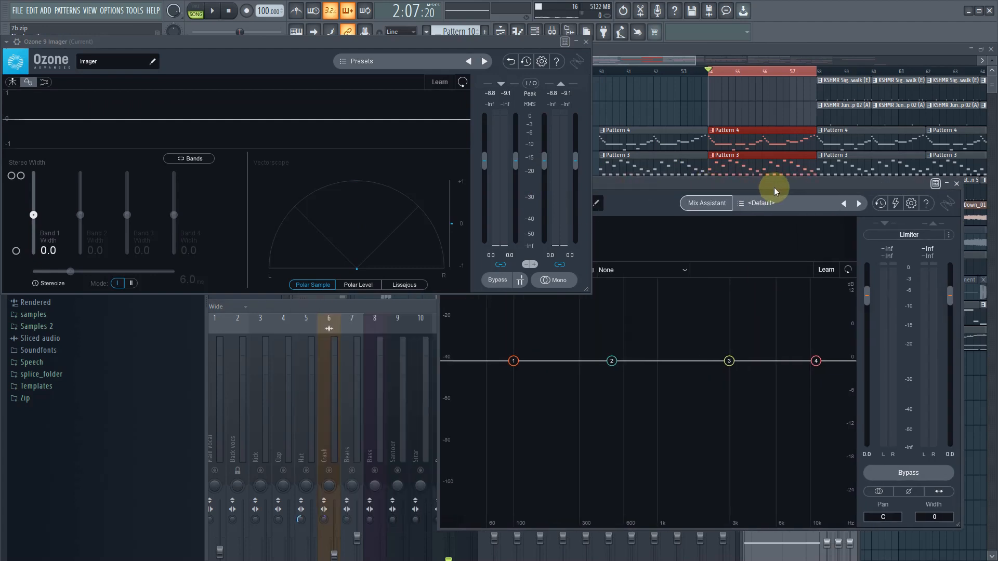
- Set EQ band 1 of the Been's Neutron to a Flat Highpass at 262 Hz and 12 dB/oct, auditioning the band soloed during playback
click(512, 362)
click(546, 312)
mouse_move(512, 388)
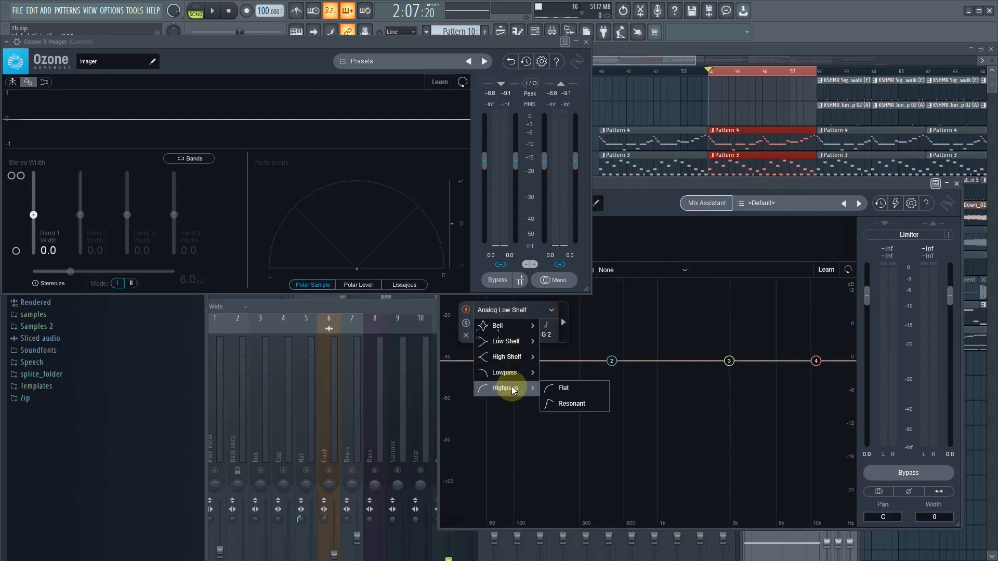
click(572, 388)
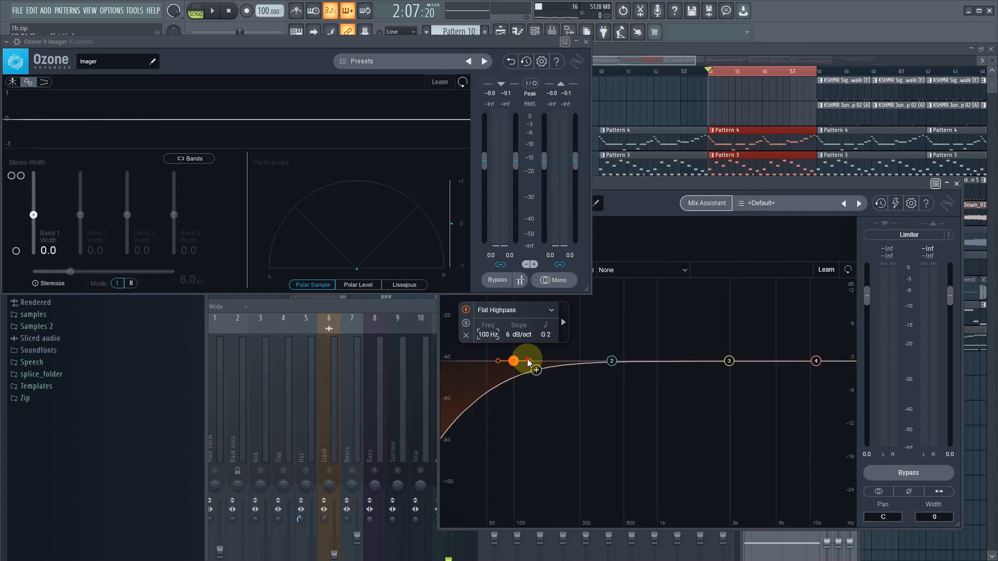
drag(528, 362, 574, 368)
key(space)
click(522, 326)
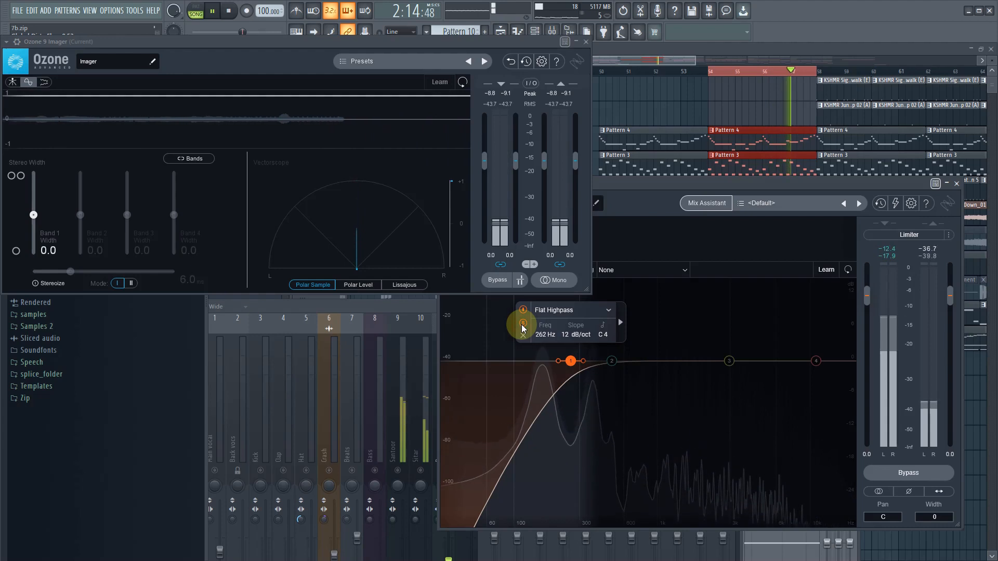
click(522, 325)
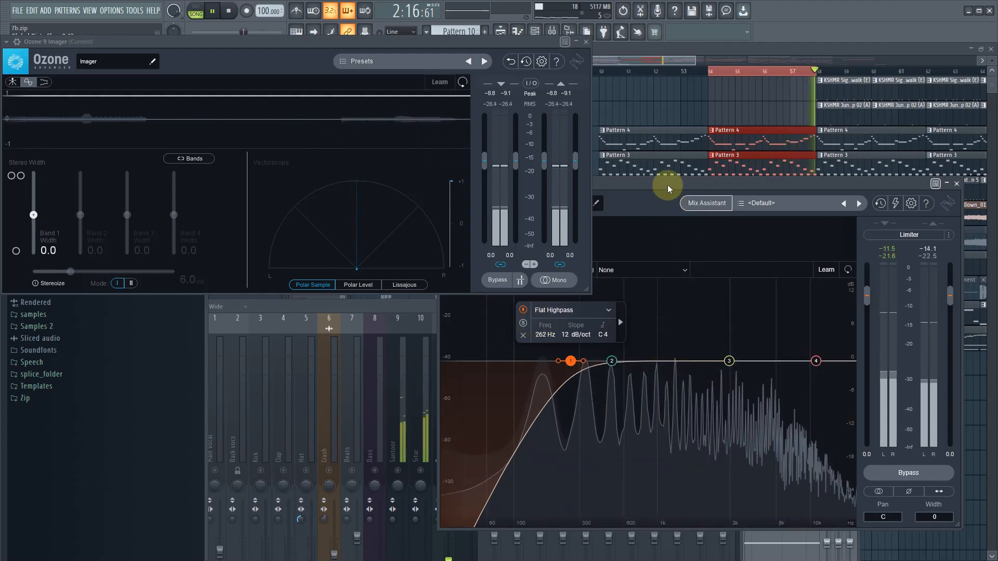
- Add Compressor 1 to the Been's Neutron, lower its threshold to -20.4 dB during playback, and stop
drag(670, 199, 750, 230)
click(625, 269)
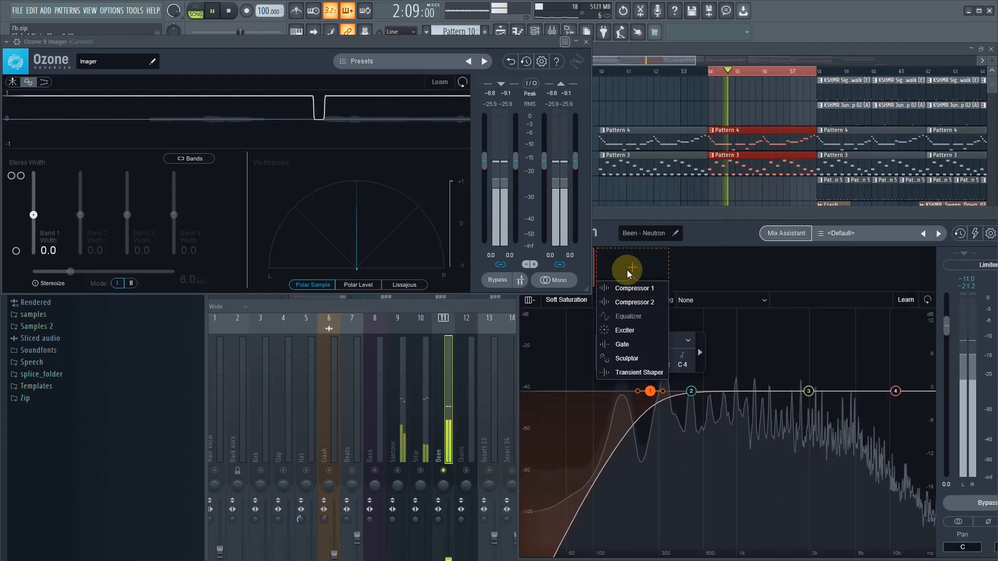
click(699, 348)
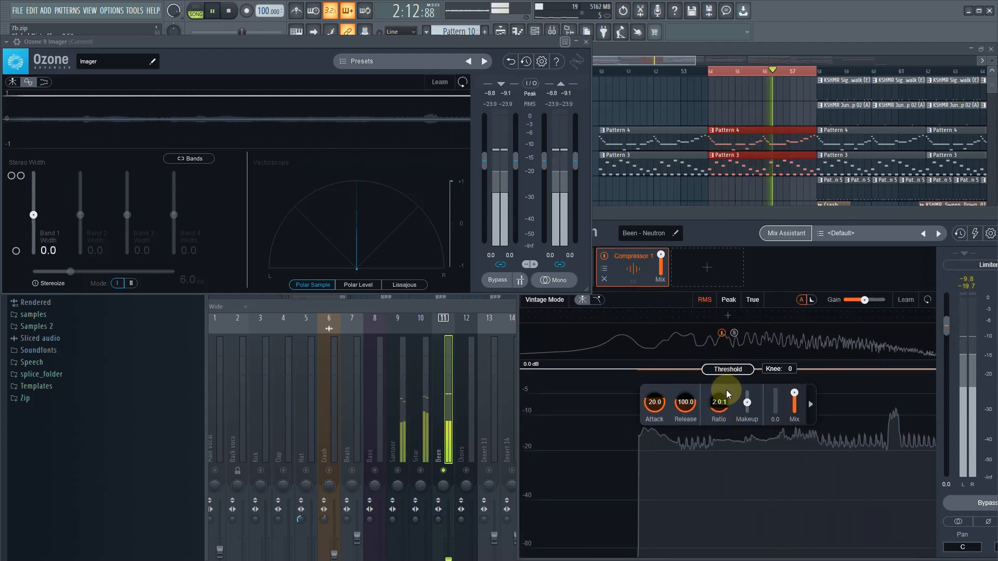
drag(728, 370, 727, 456)
key(space)
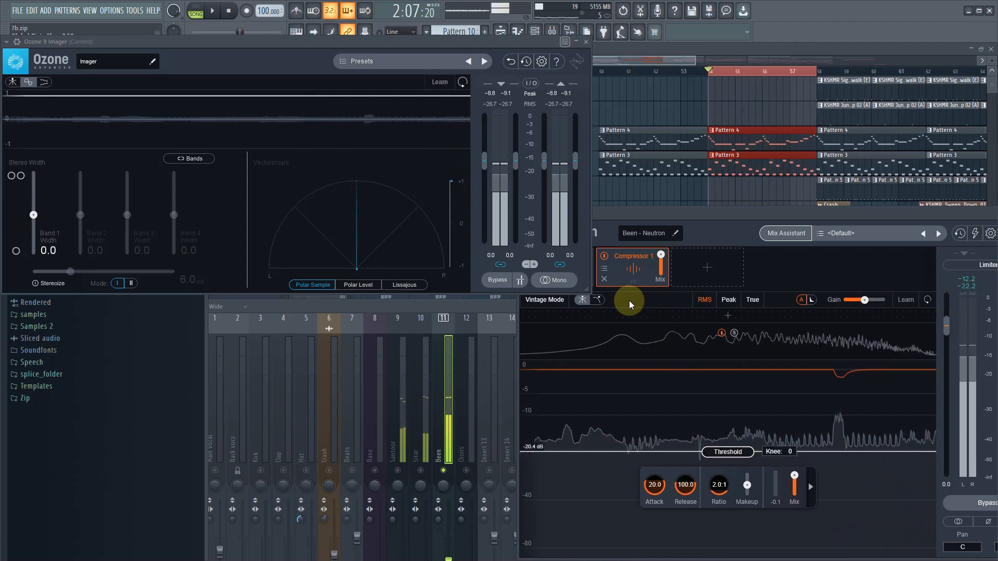
- Load the Forward Guitars preset in Compressor 1 and lower its threshold to -21.8 dB while the loop plays
click(604, 269)
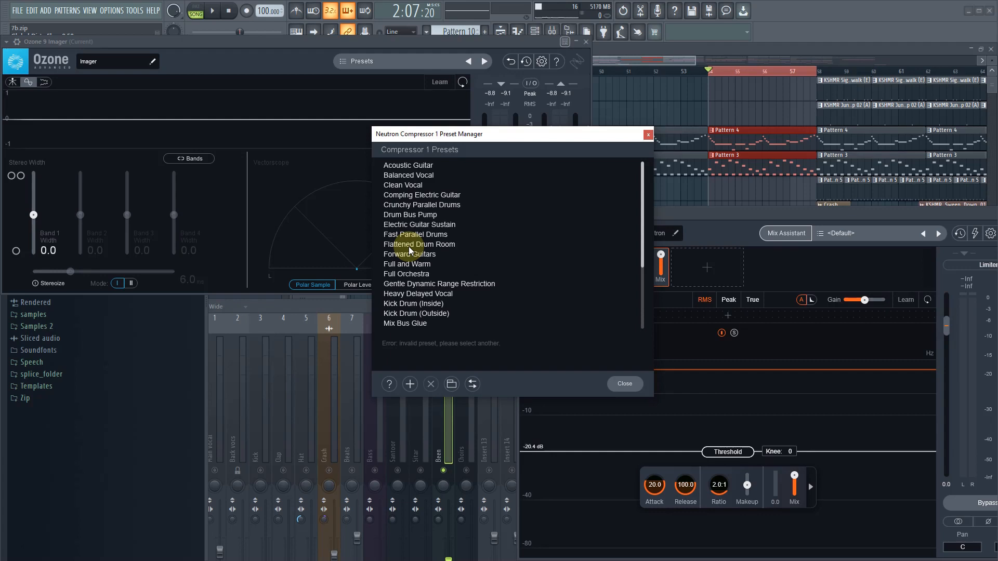
click(416, 256)
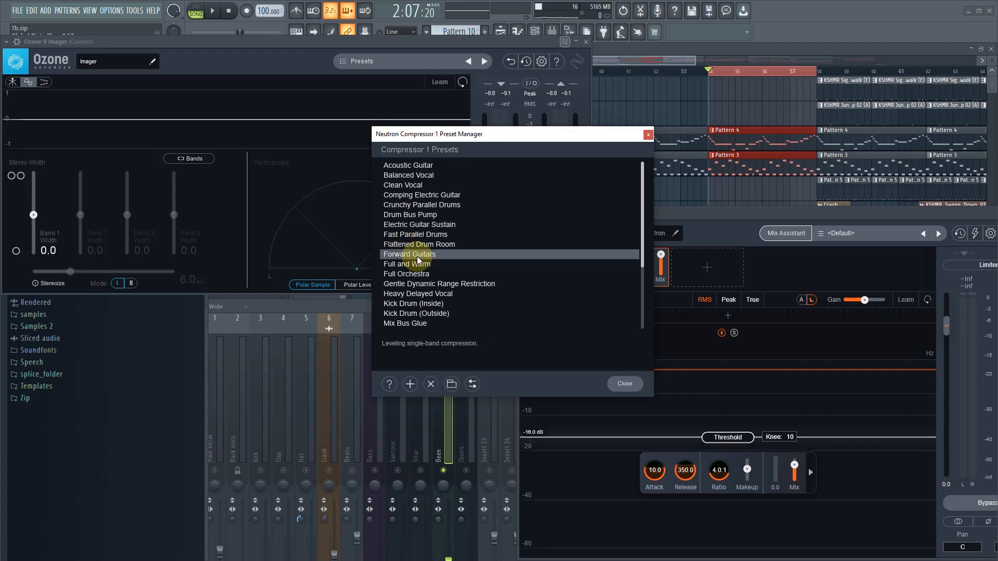
click(623, 385)
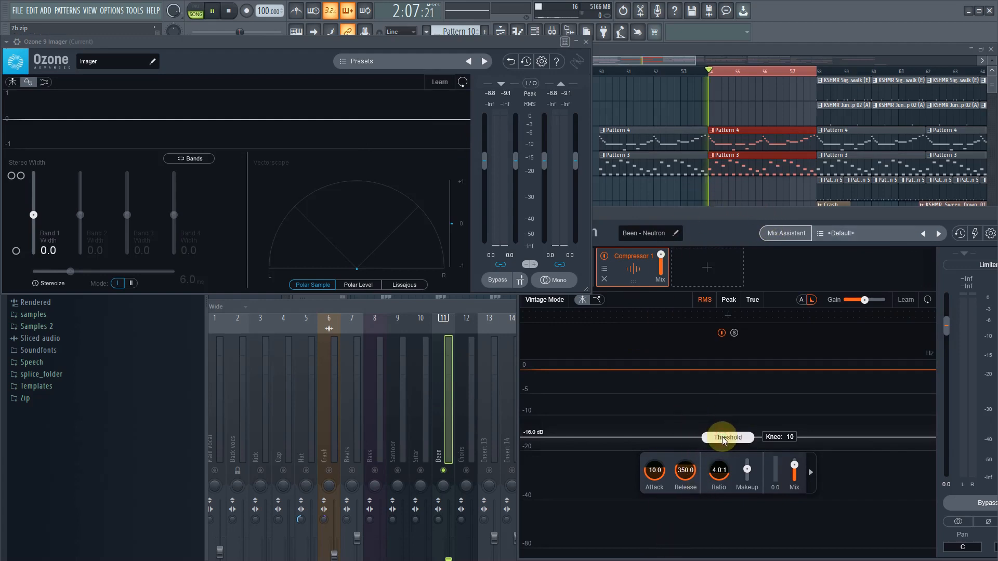
drag(724, 441, 739, 457)
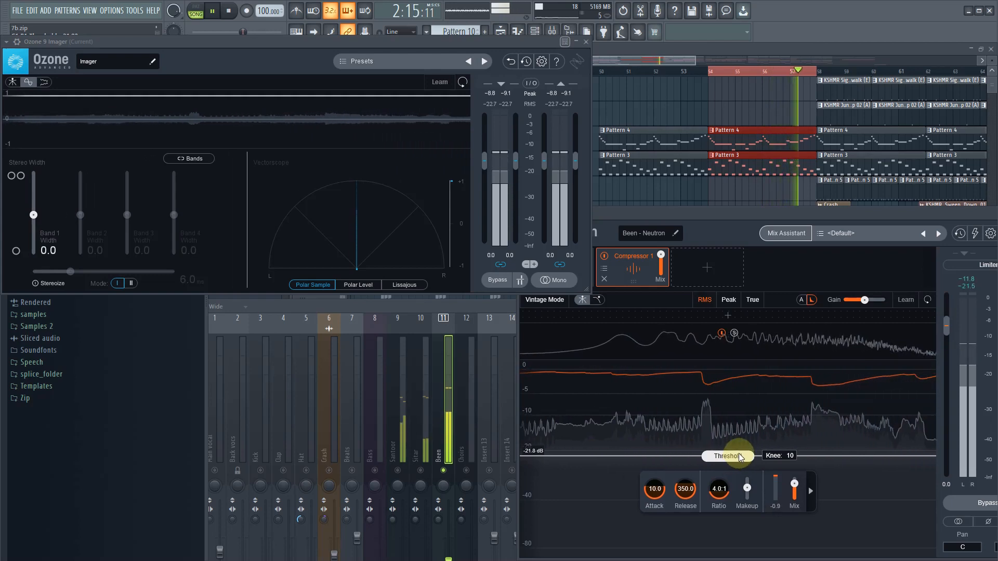
key(space)
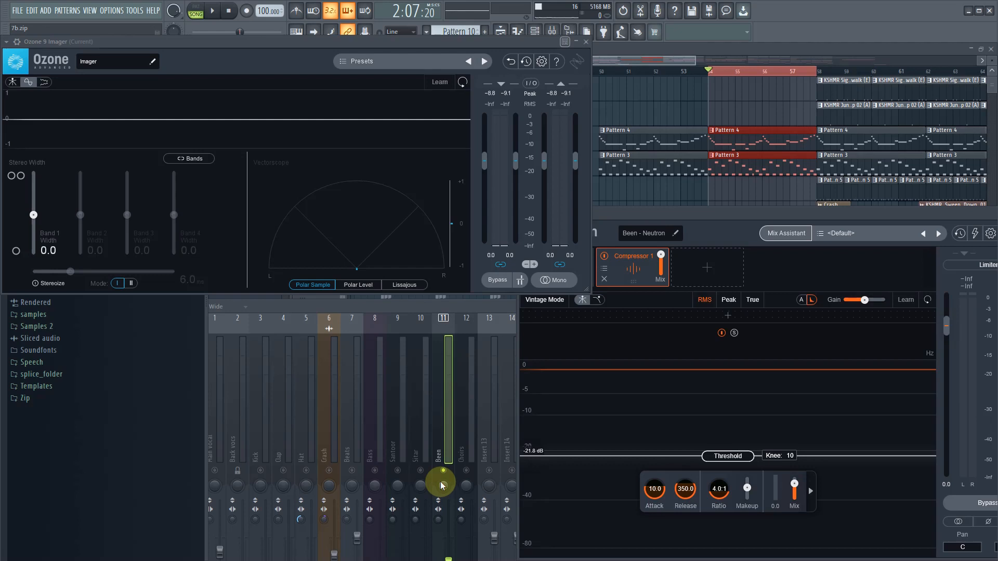
- Briefly audition the soloed Been track, and add Ozone 9 Imager to its second effect slot
click(442, 405)
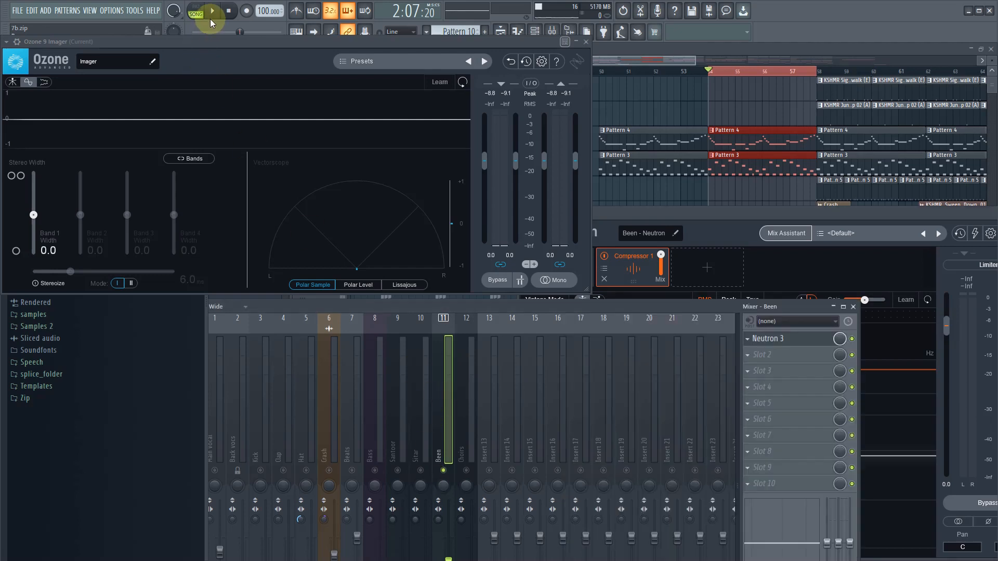
click(212, 13)
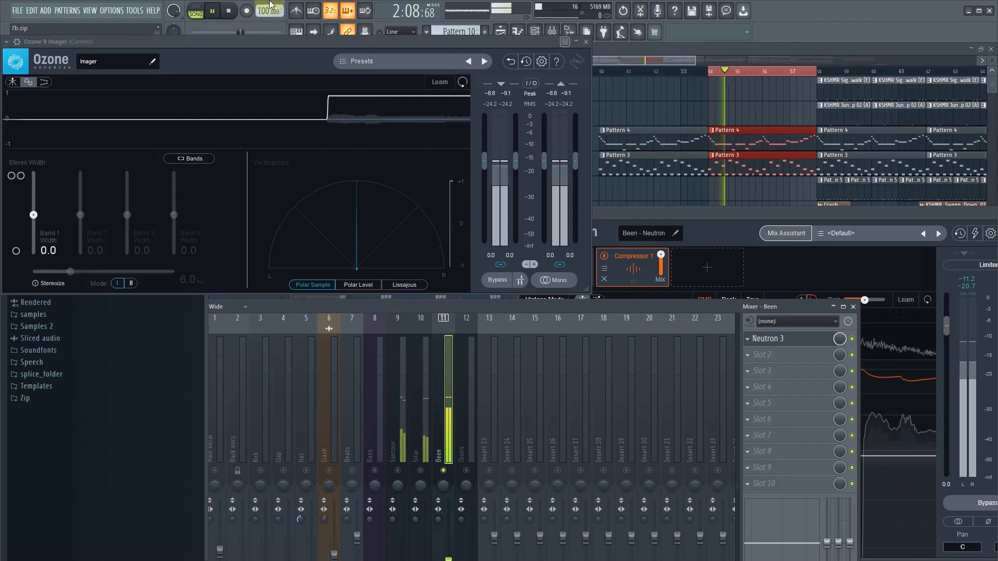
click(230, 10)
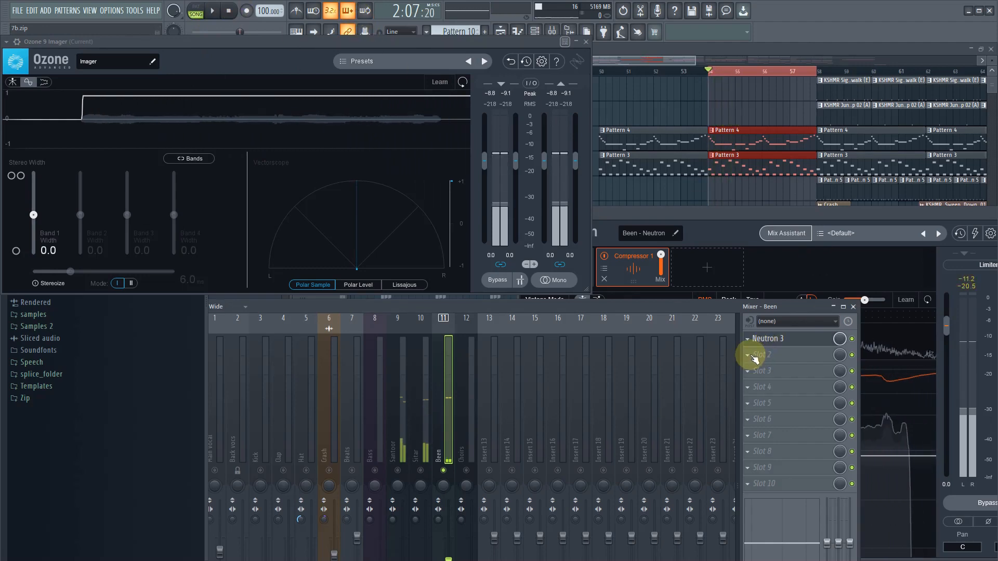
click(750, 353)
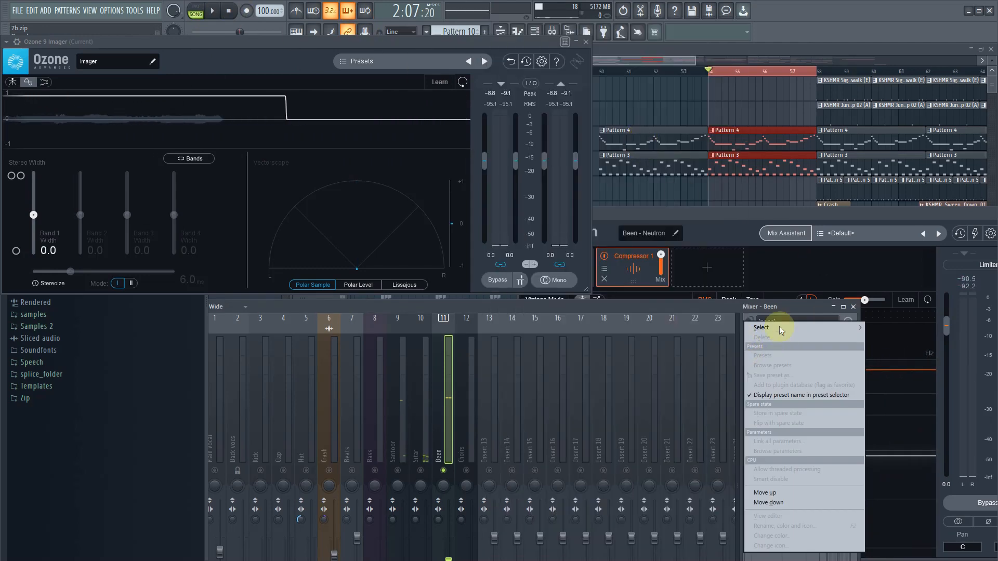
mouse_move(779, 326)
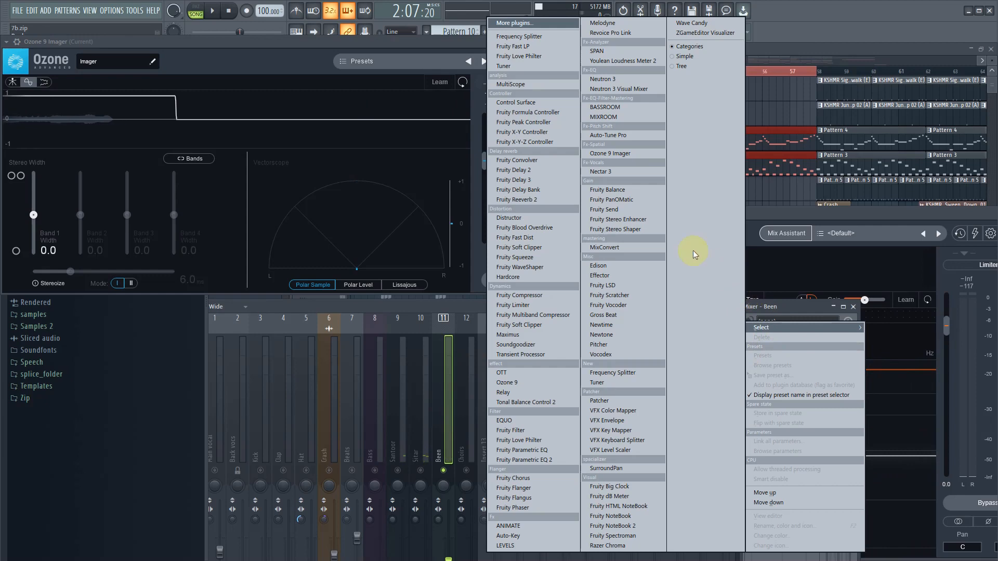
click(621, 154)
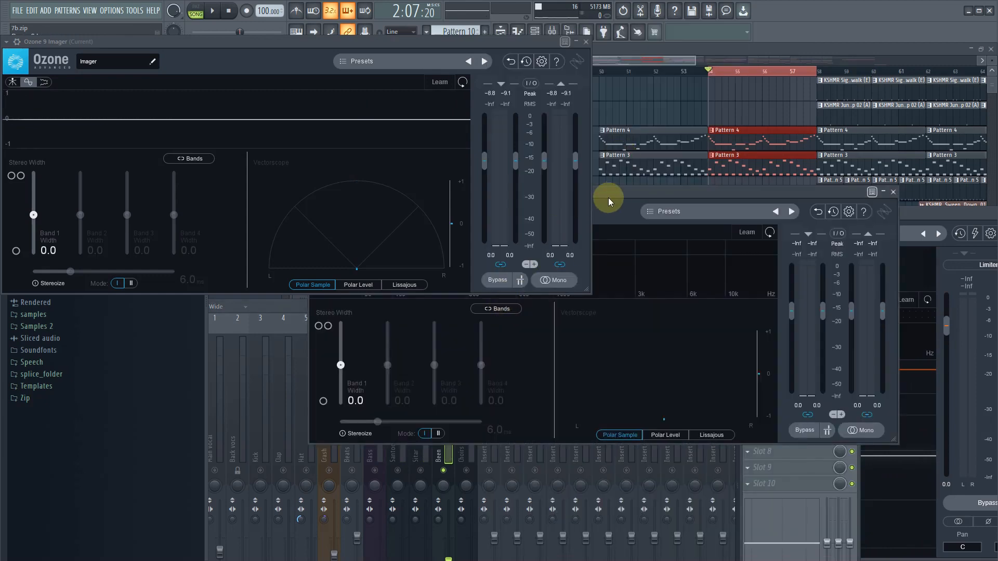
drag(620, 190, 766, 288)
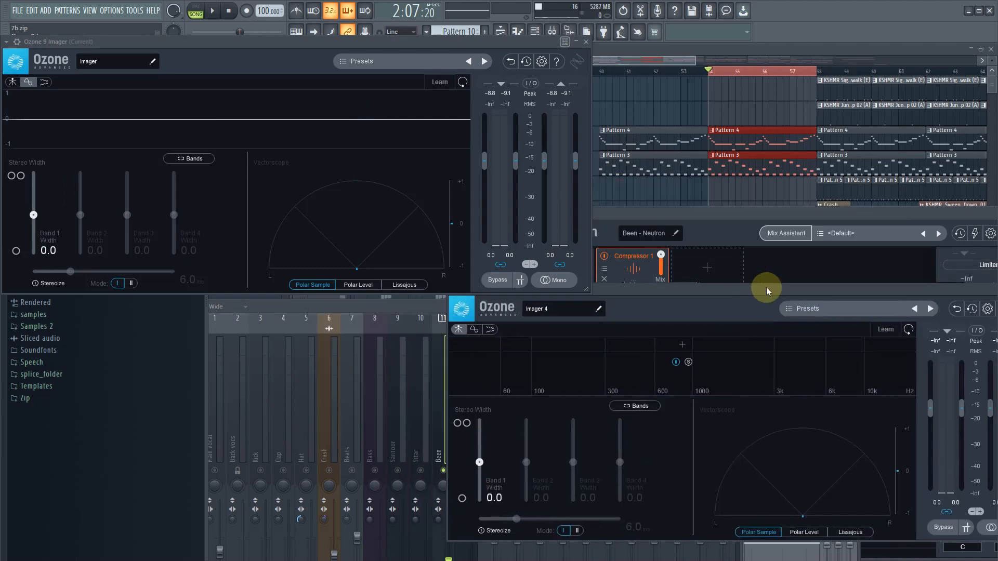
- During playback, set the Been's Imager to a Band 1 width of 58.2 with Stereoize enabled at 7.0 ms, and close the Imager
click(216, 11)
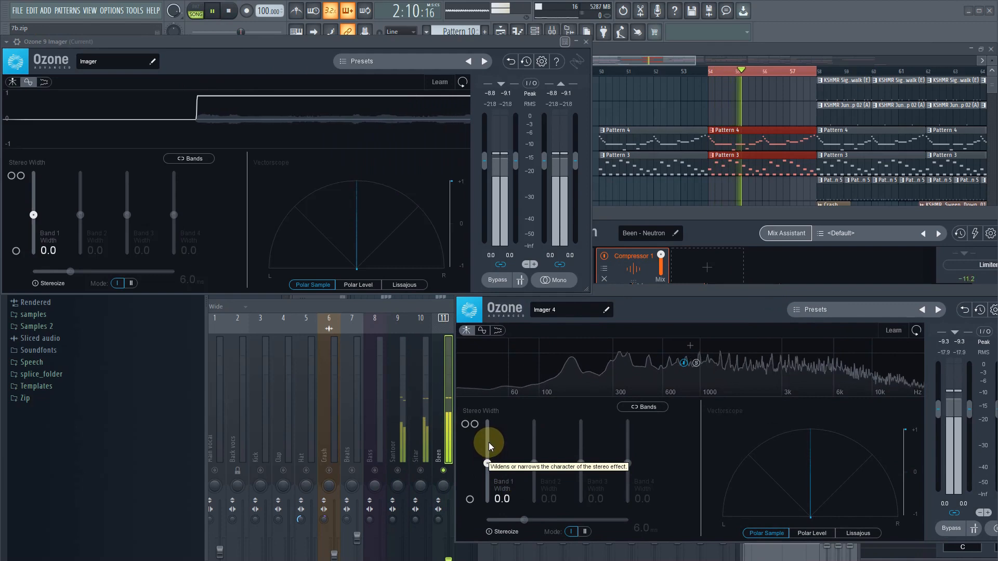
drag(483, 466, 491, 440)
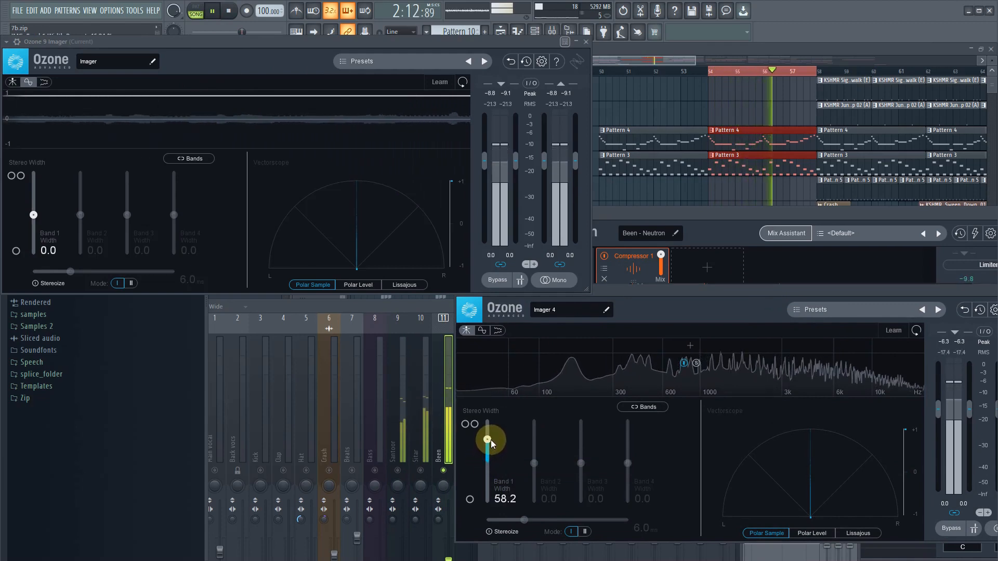
click(519, 523)
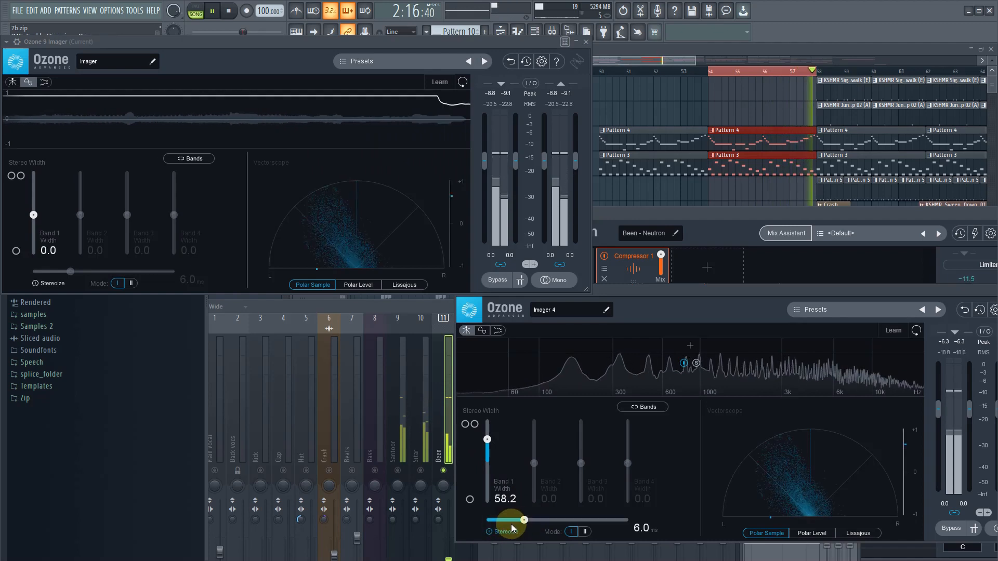
drag(526, 520, 532, 520)
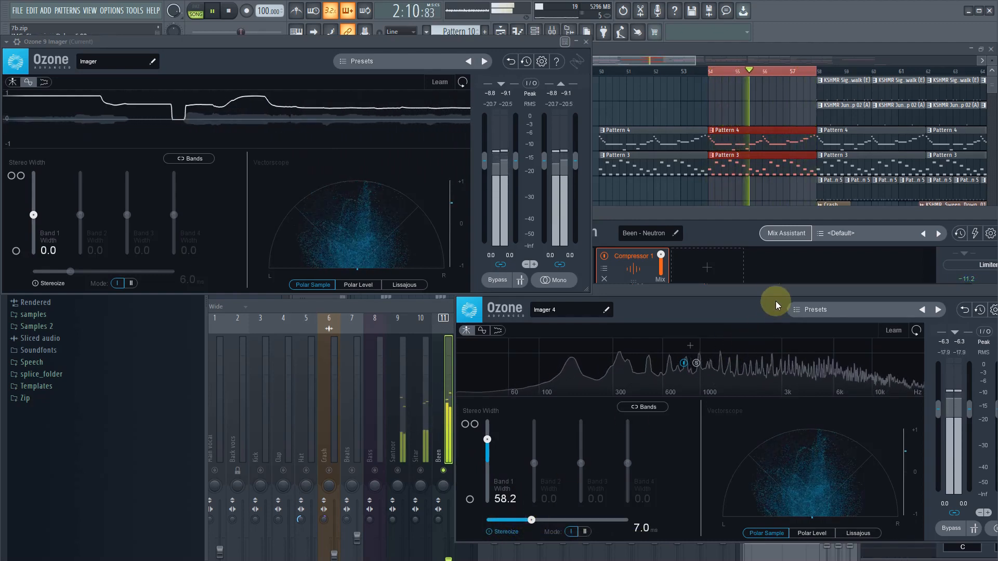
drag(754, 300, 470, 435)
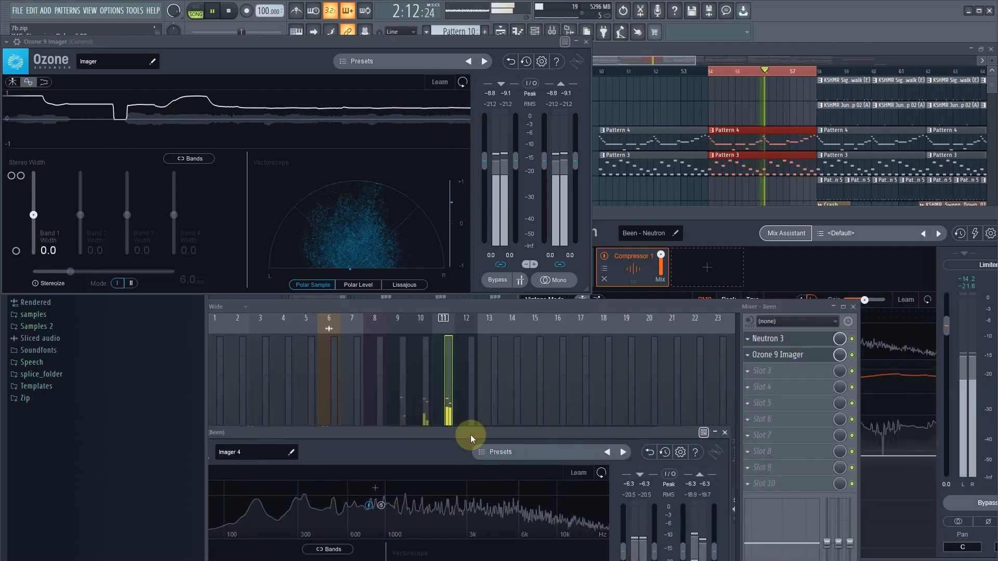
click(725, 432)
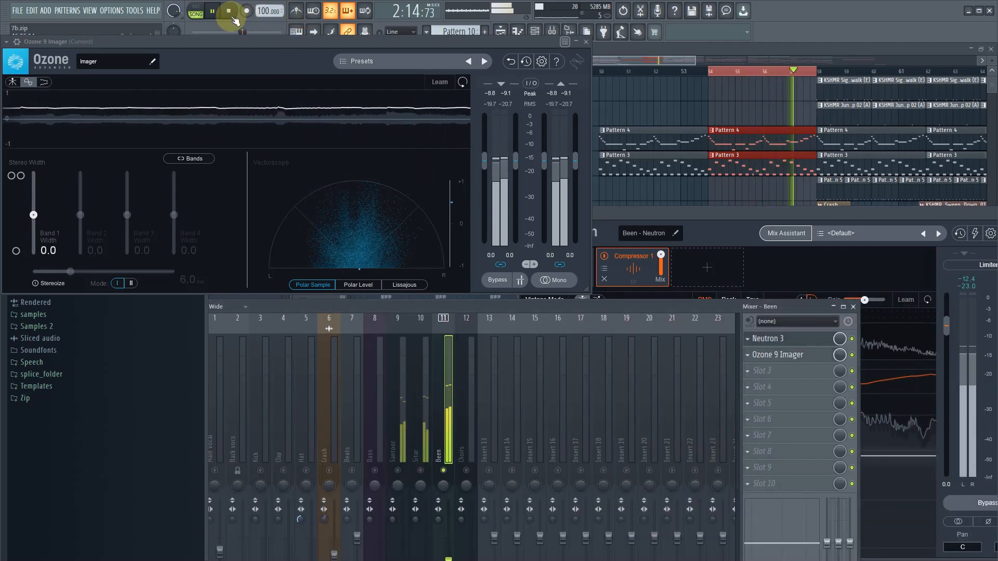
key(space)
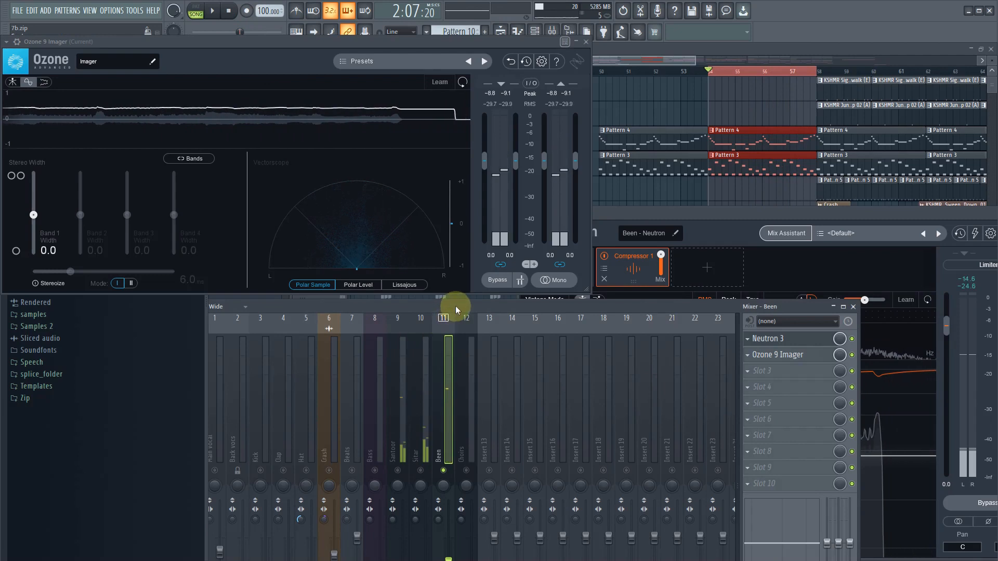
- Move the mixer clear of the Ozone window and open Nectar 3 on the Main Vocal track
drag(622, 256, 658, 254)
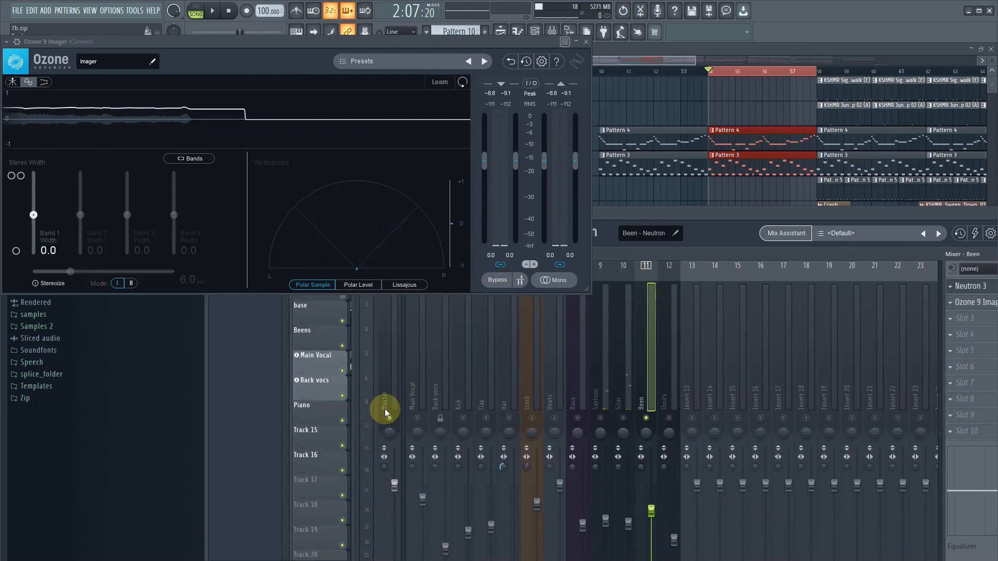
click(410, 401)
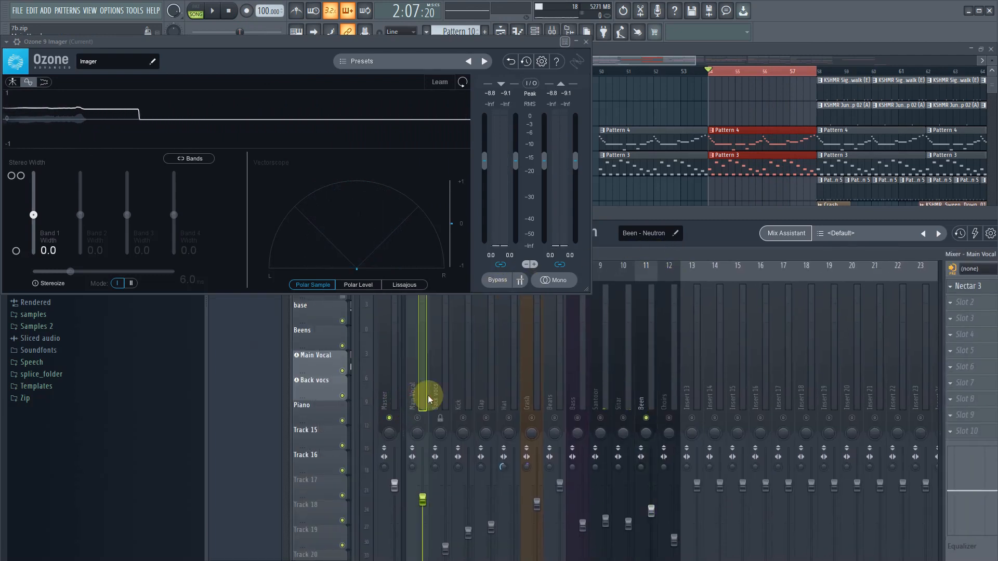
click(987, 294)
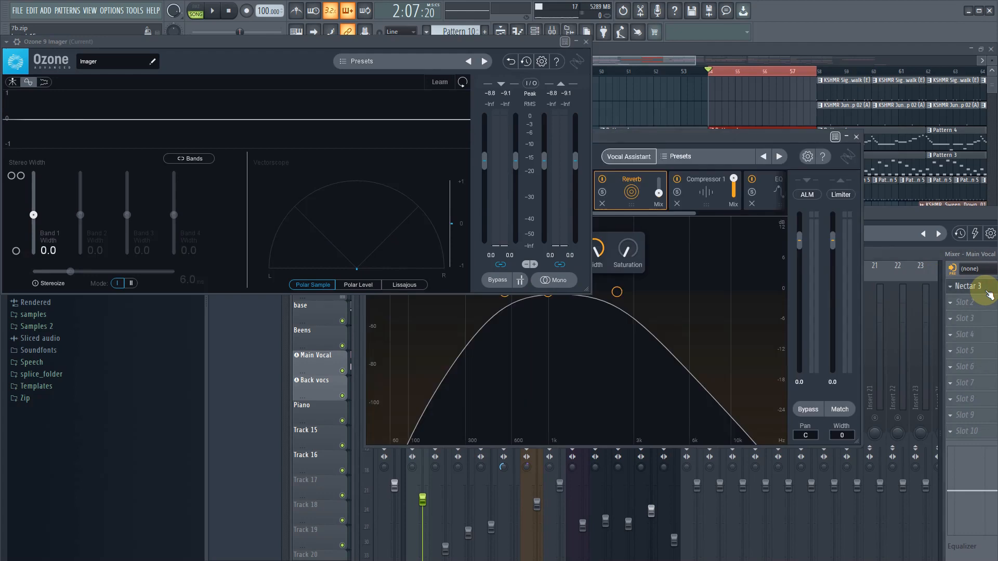
- Add Ozone 9 Imager to the Main Vocal's second effect slot, enable the track and start playback
click(952, 304)
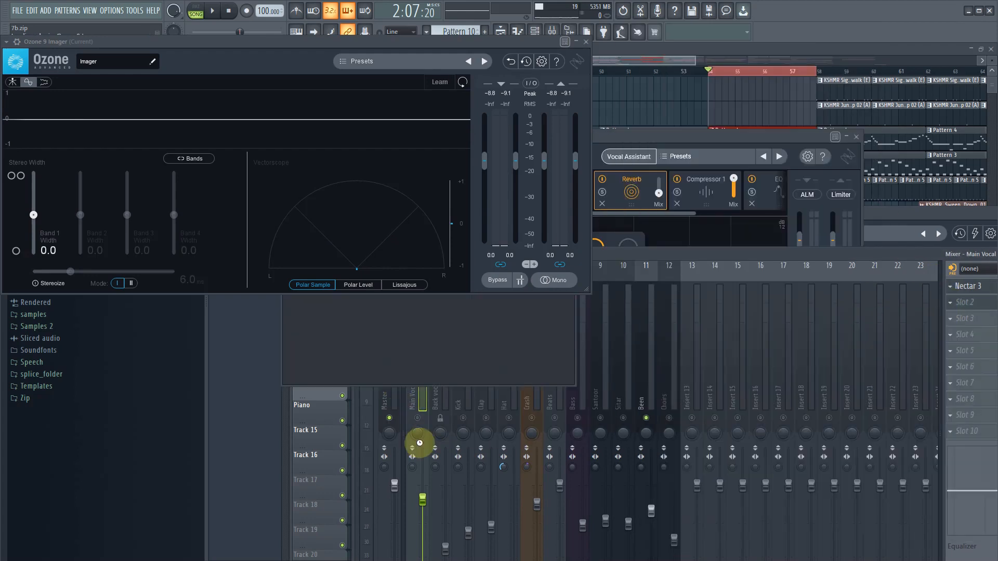
click(418, 418)
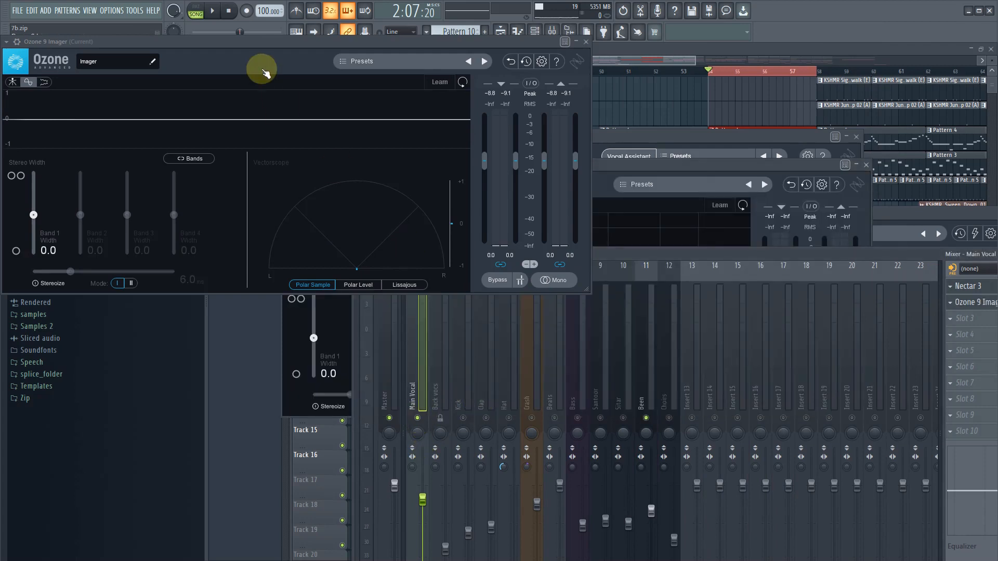
click(215, 12)
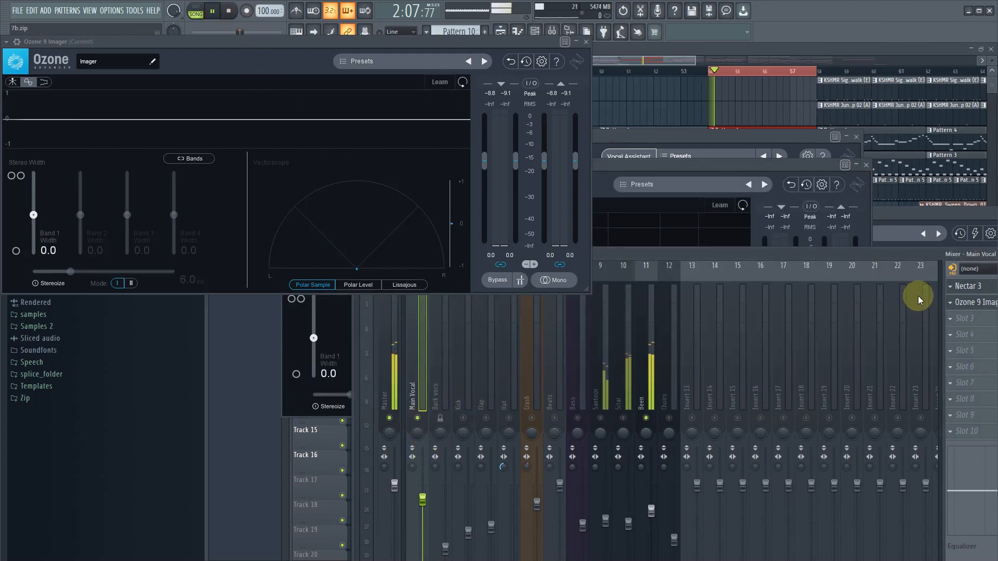
- Move the Imager window clear of the playlist and select bars 42 to 49 as the loop region
click(594, 61)
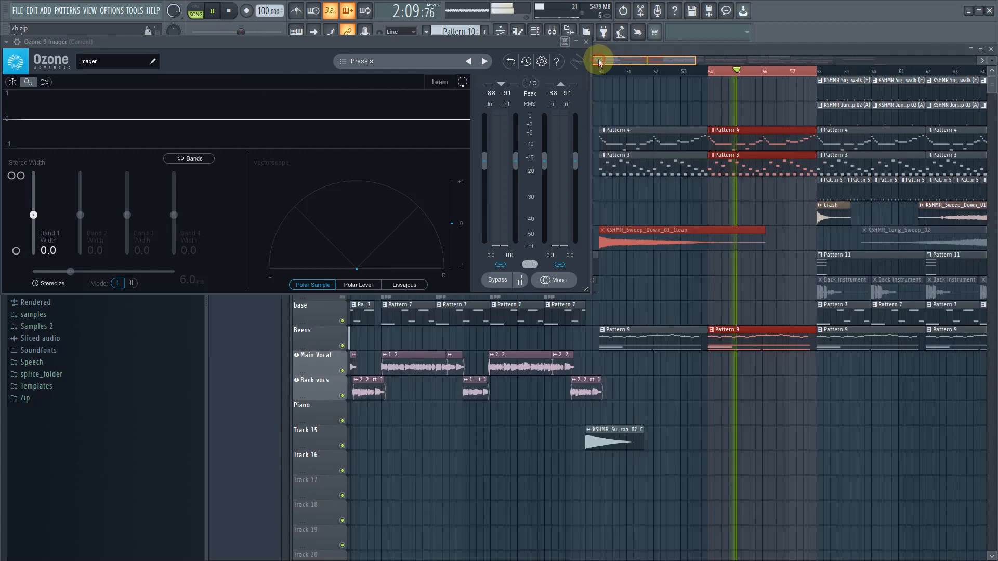
drag(454, 111, 379, 390)
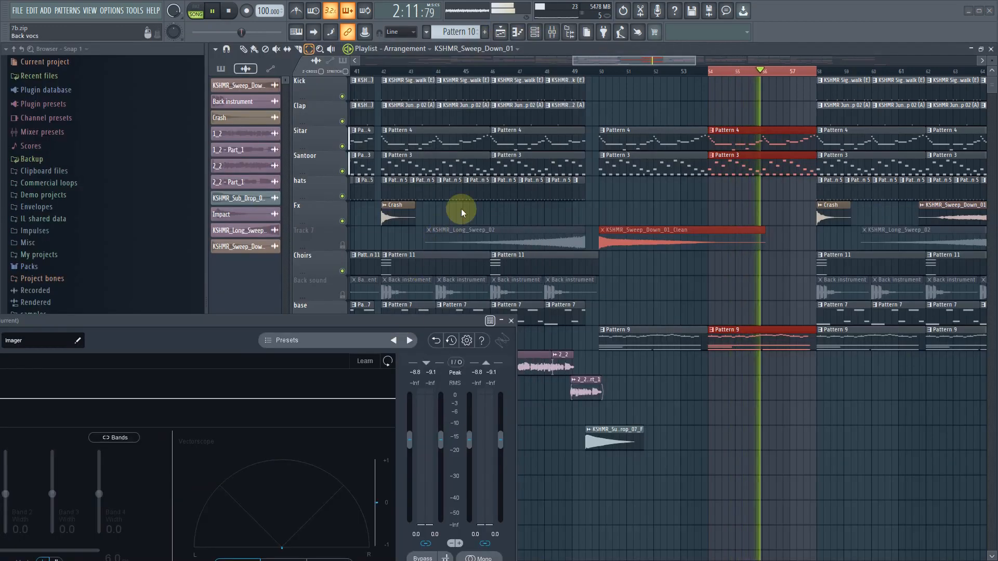
drag(591, 64, 527, 69)
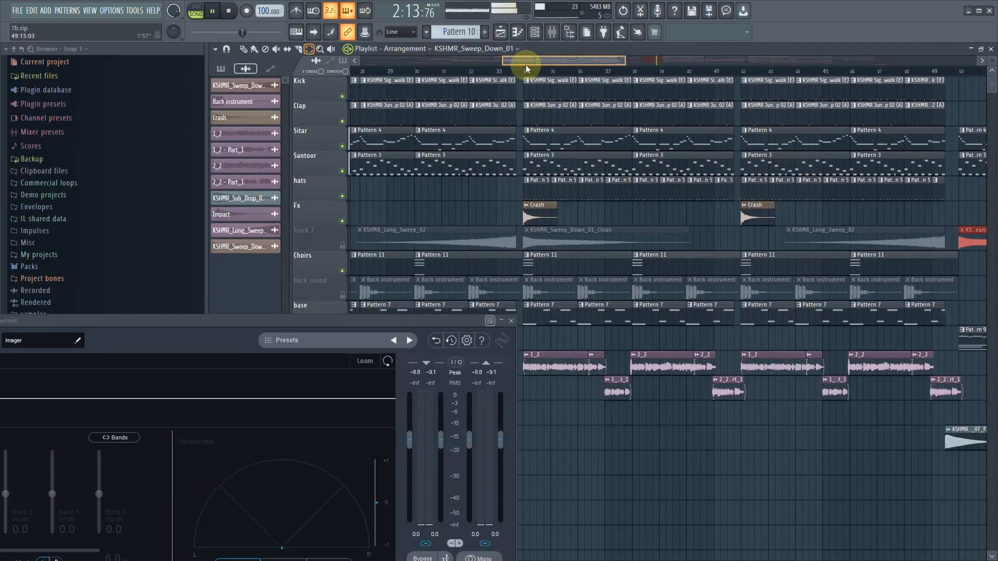
drag(744, 77, 938, 77)
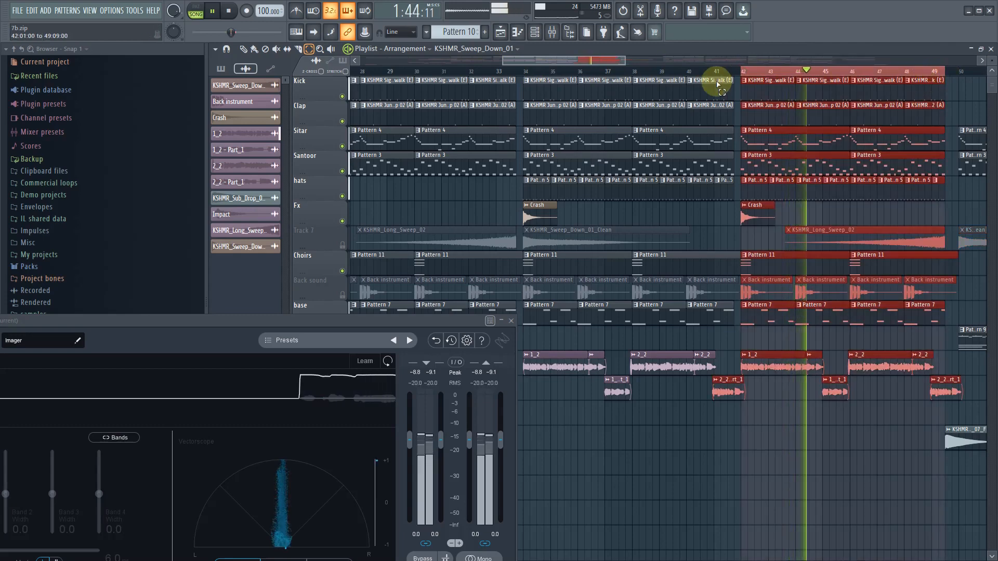
- Bring up the mixer during playback and position it clear of the Imager window
click(553, 32)
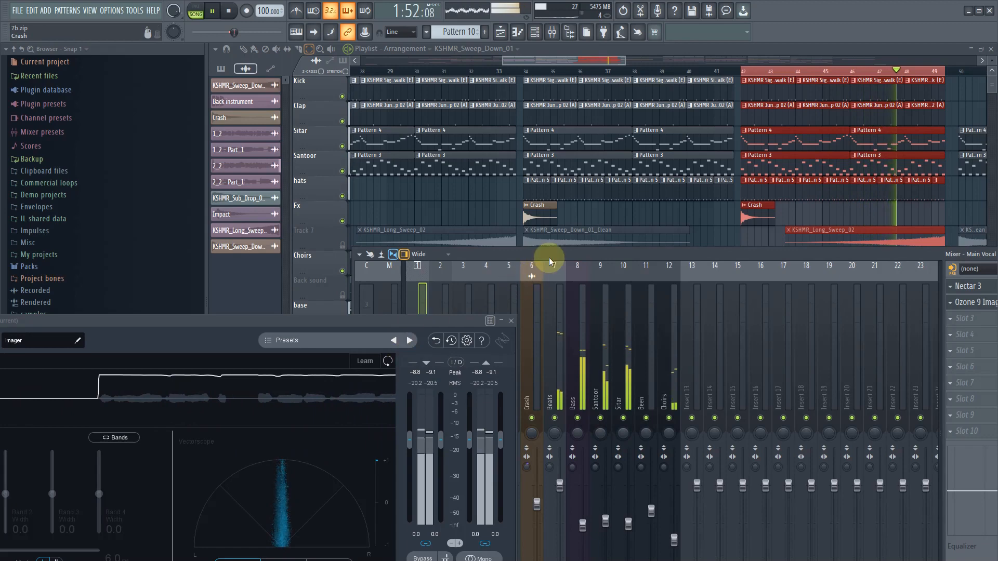
drag(549, 257, 509, 43)
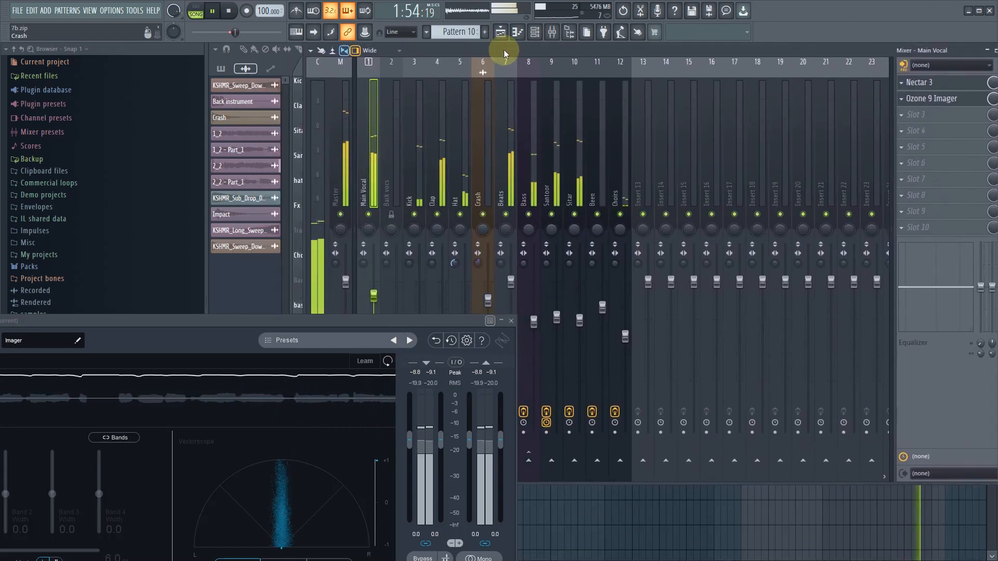
drag(387, 295, 385, 288)
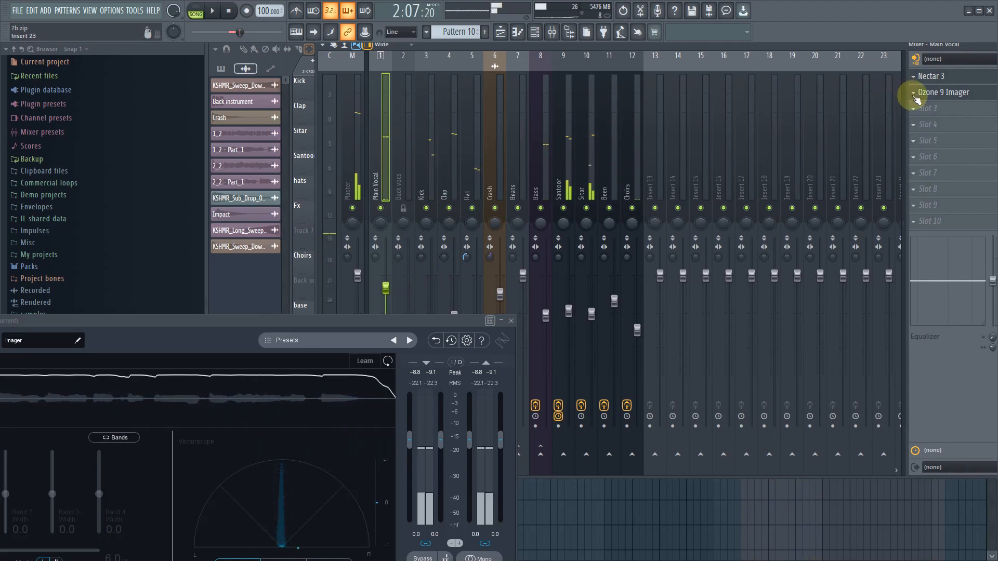
- Delete Ozone 9 Imager from the Main Vocal's second effect slot
click(913, 92)
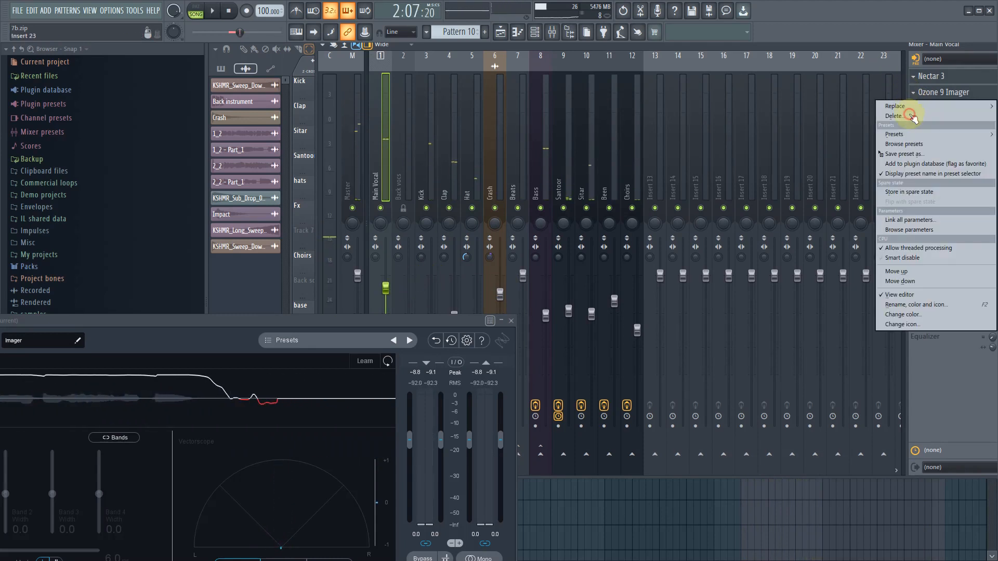
click(909, 115)
click(554, 323)
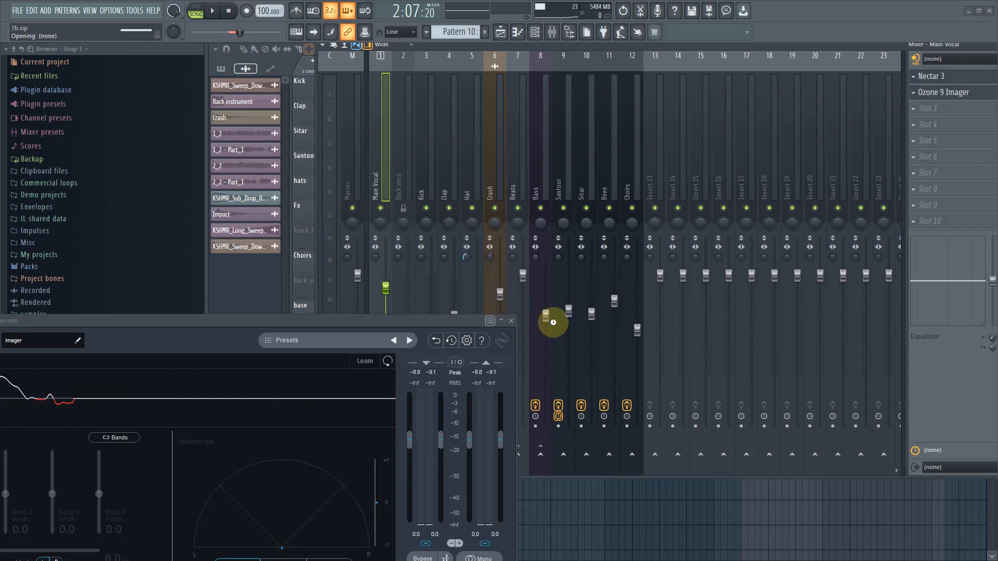
- Select the Choirs track, play the loop and move the Imager window so its vectorscope can be seen
click(637, 186)
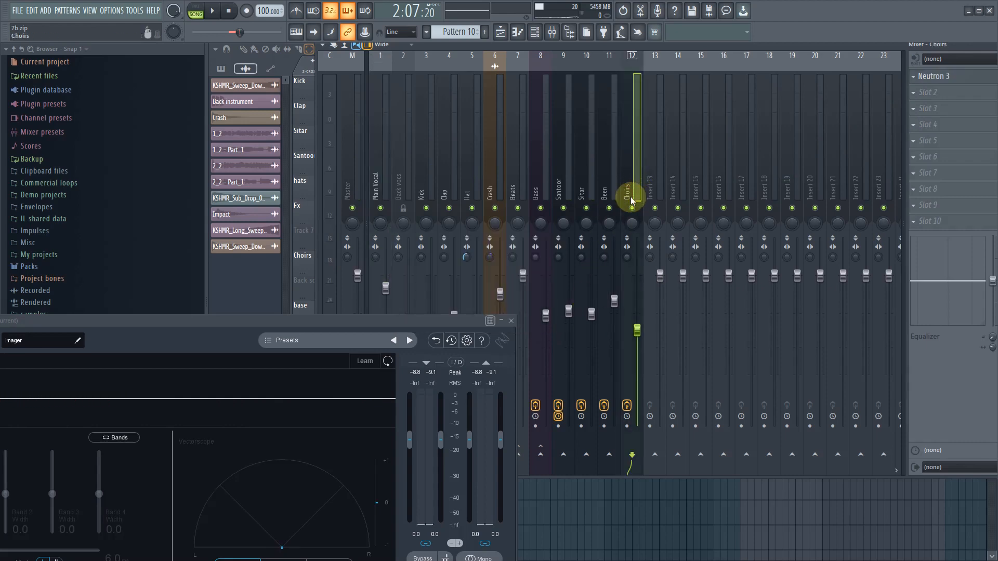
key(space)
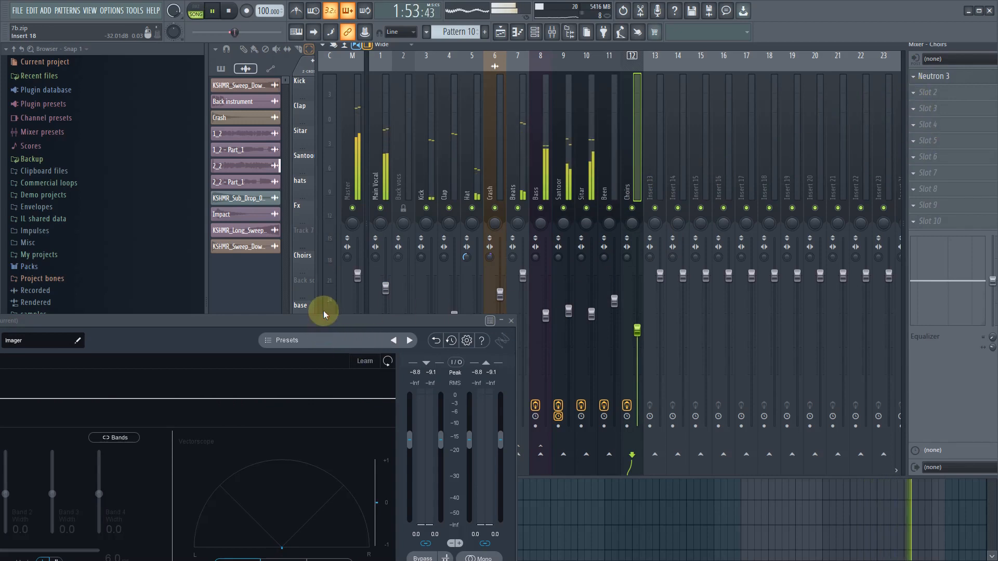
drag(323, 311, 365, 190)
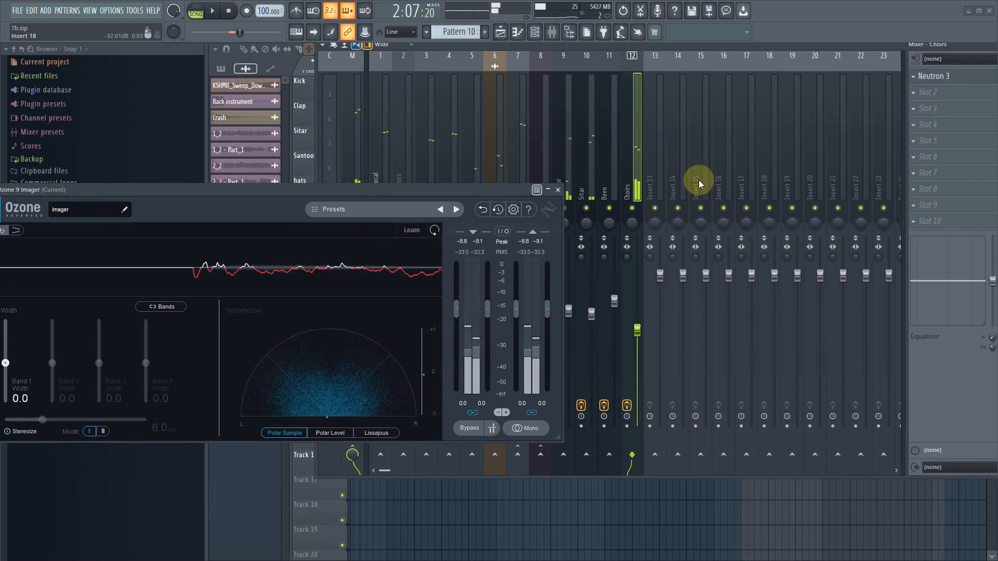
- Try stereo separation settings of 17%, 22% and 53% merged on the Choirs track while auditioning the loop
drag(629, 260, 628, 252)
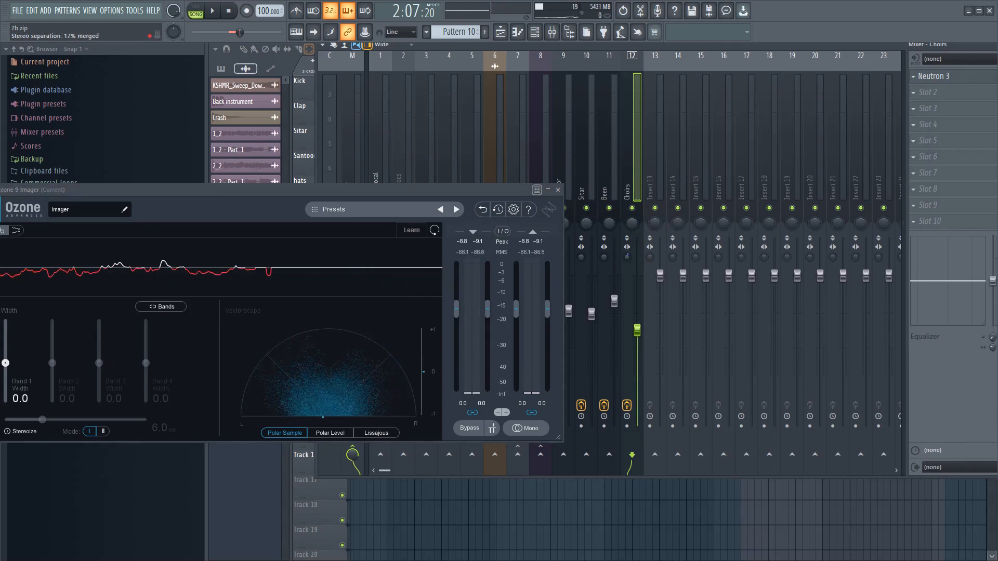
key(space)
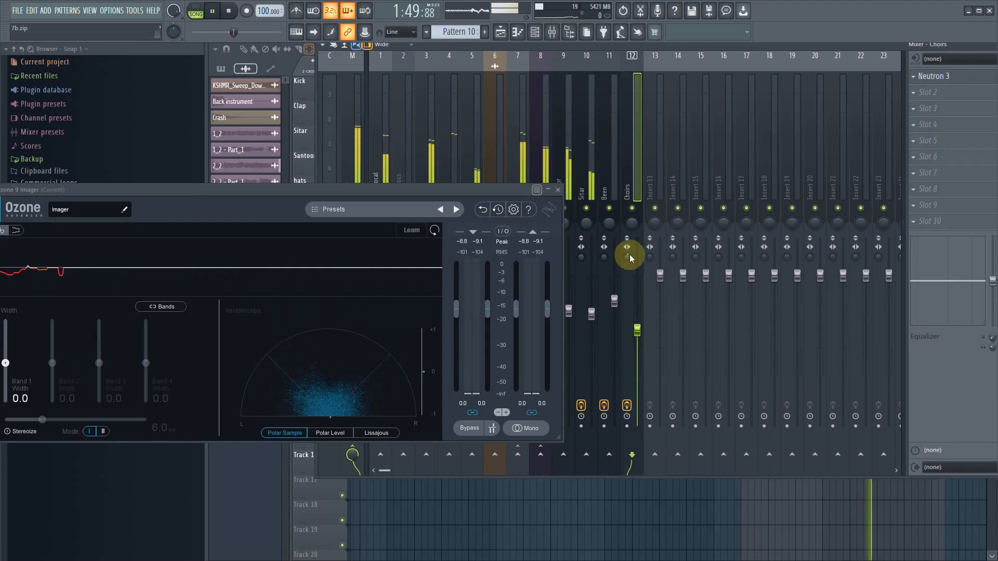
drag(629, 257, 629, 254)
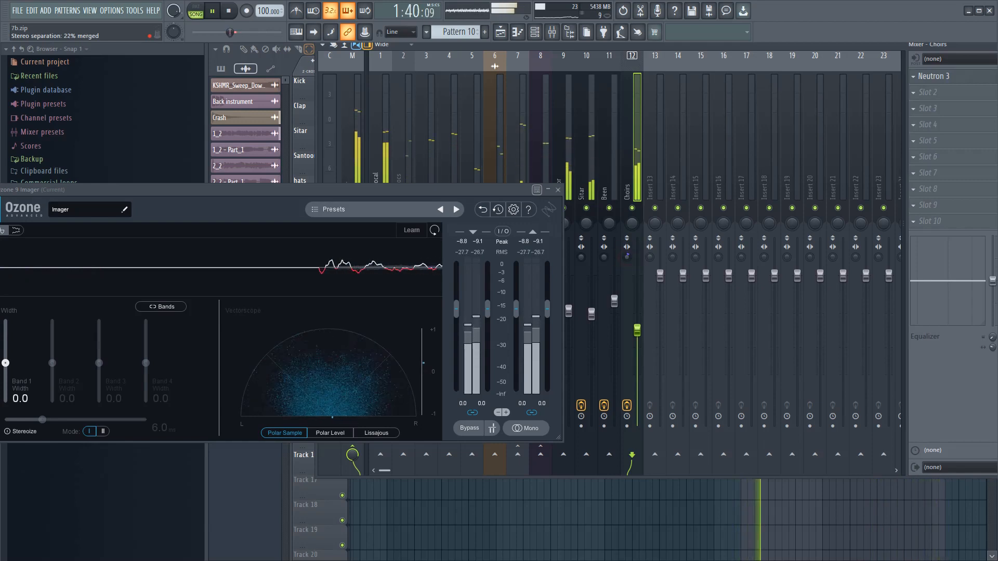
drag(627, 256, 627, 249)
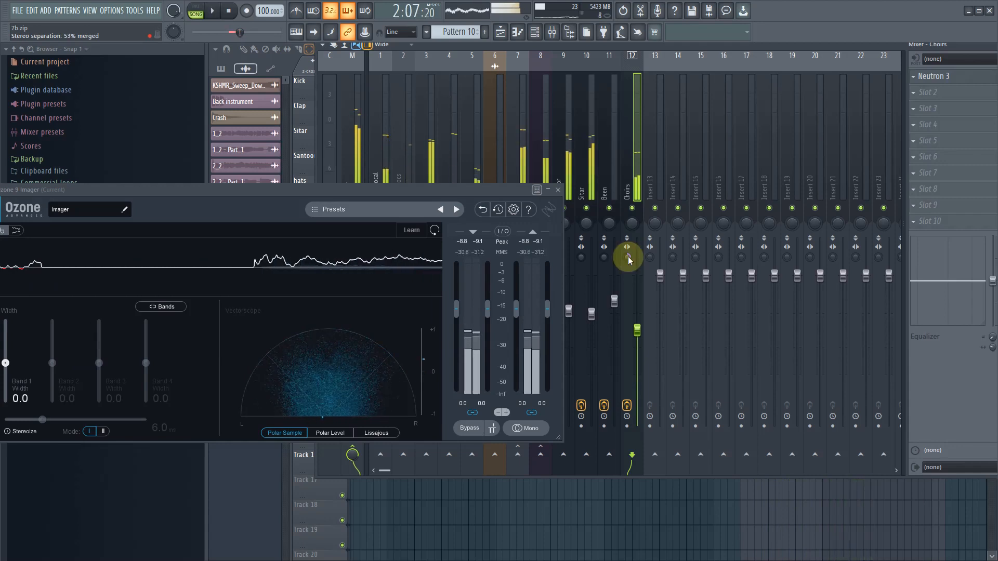
key(space)
- Readjust the Choirs track's stereo separation, audition it in the loop, and close the Imager window
click(531, 273)
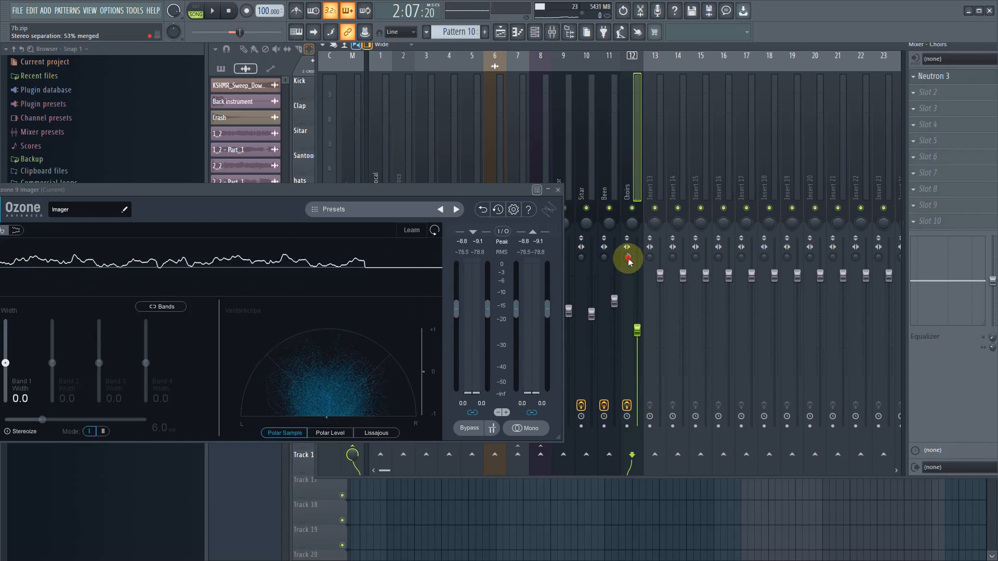
drag(629, 259, 629, 256)
key(space)
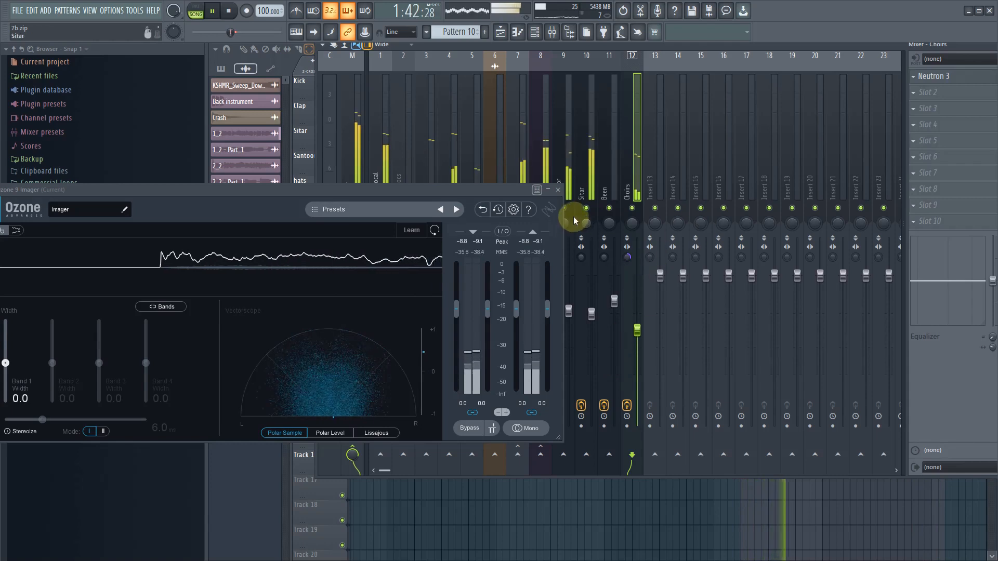
click(558, 190)
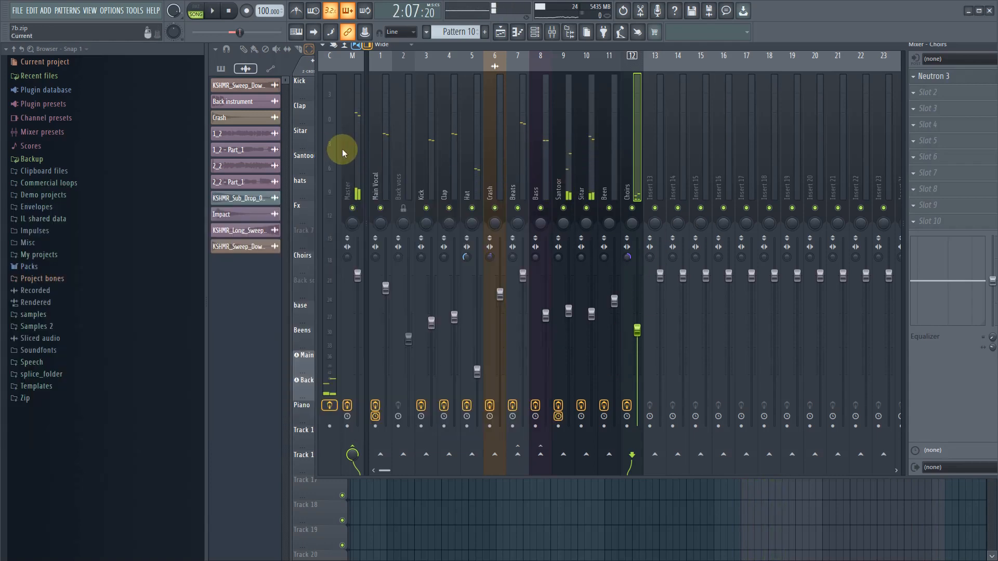
- Play the loop and open Ozone 9 Imager on the Current track to examine the mix's stereo image
click(354, 164)
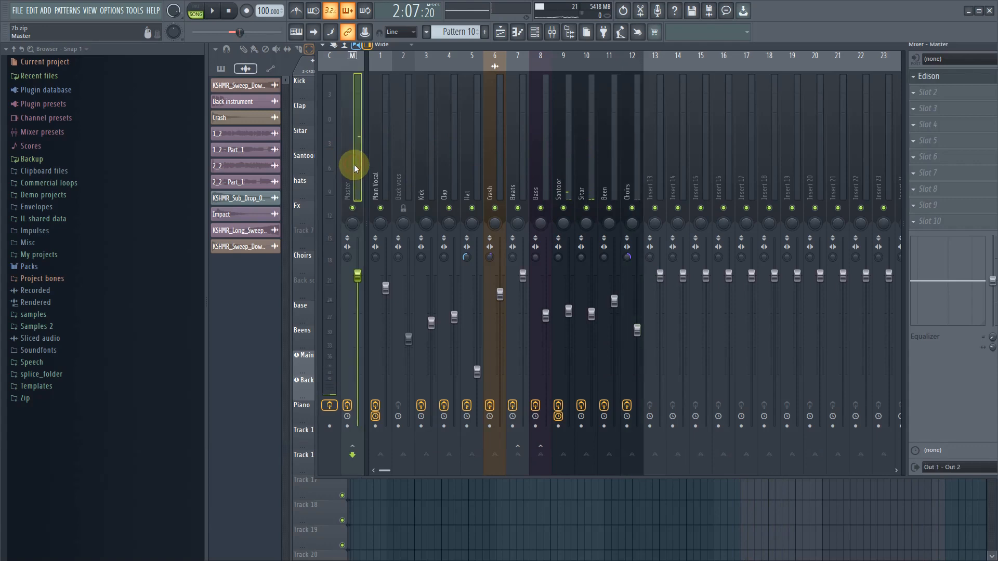
click(213, 11)
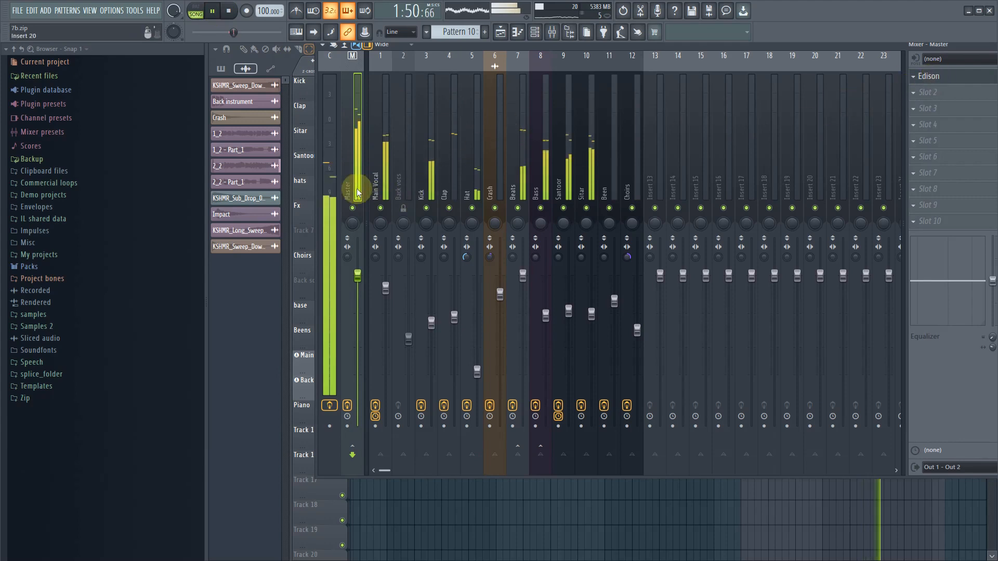
click(330, 189)
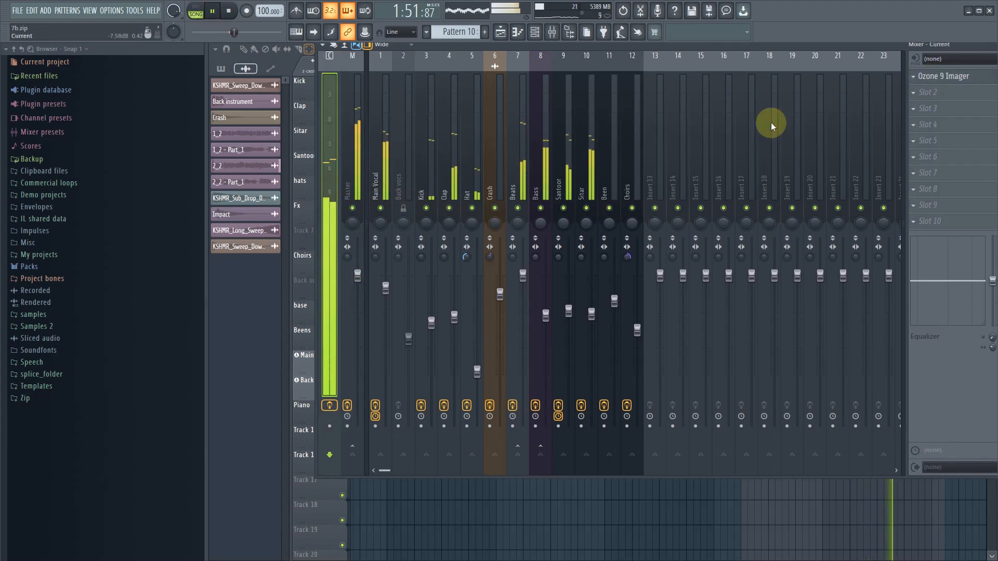
click(968, 78)
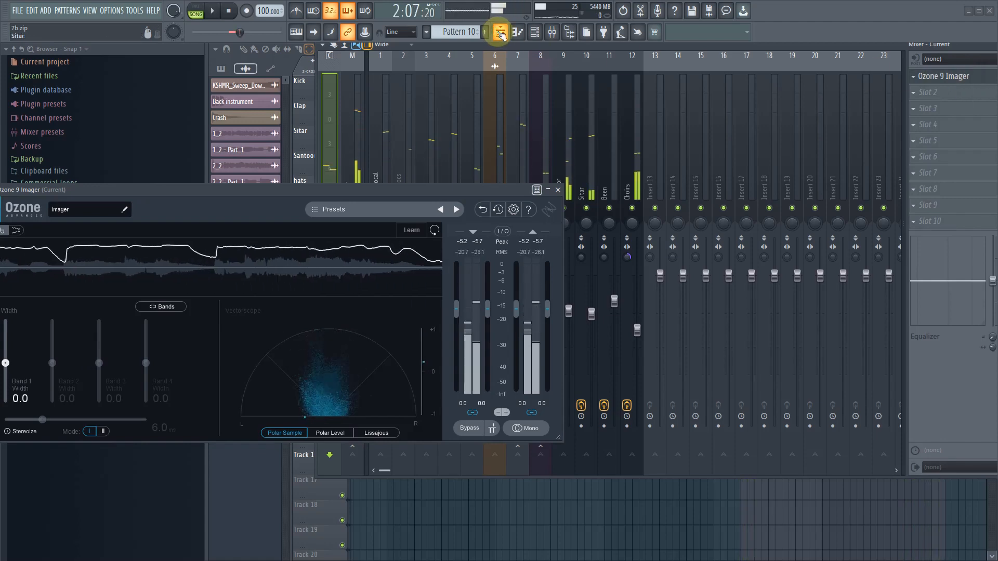
- Delete Ozone 9 Imager from the Current track's first effect slot
click(501, 34)
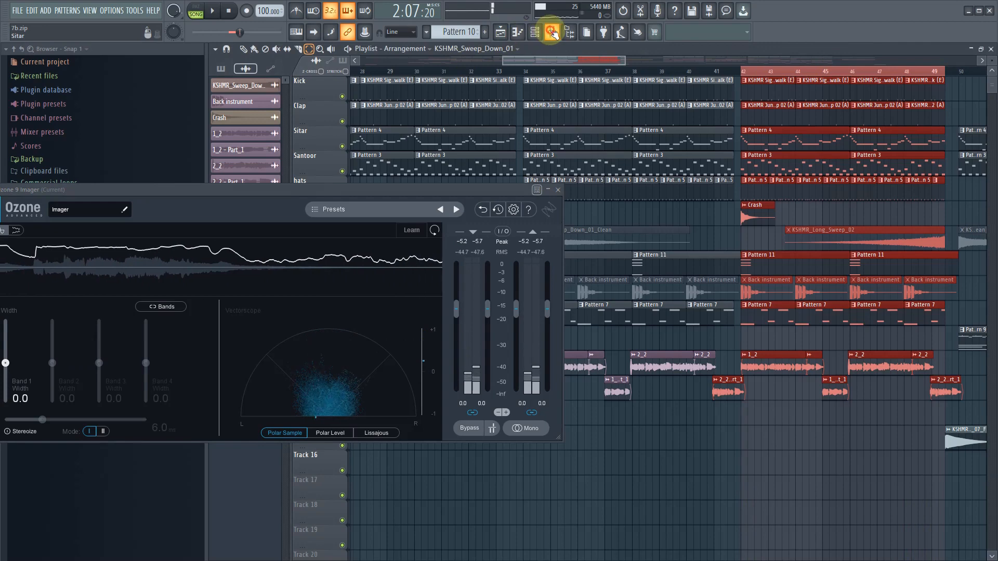
click(552, 32)
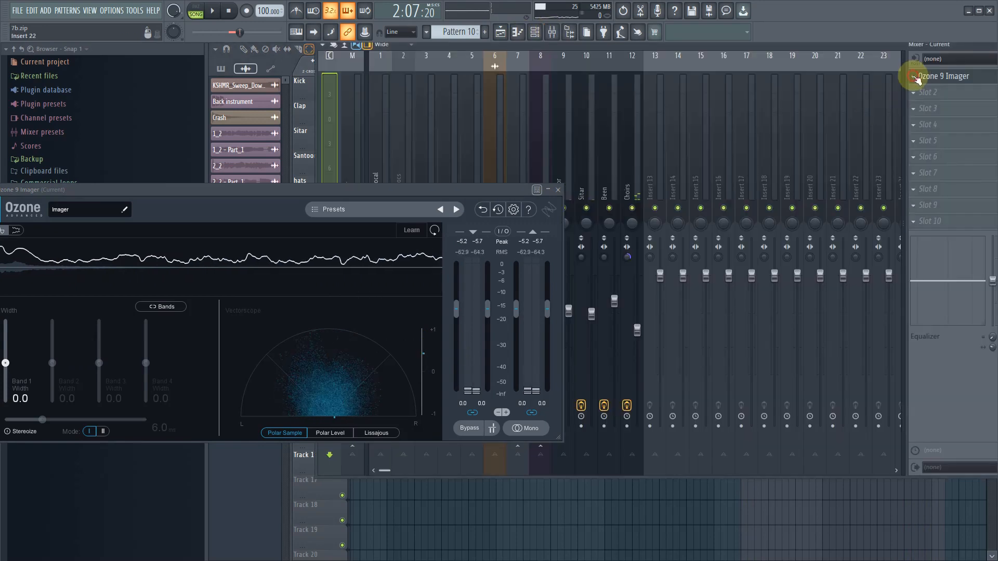
click(915, 77)
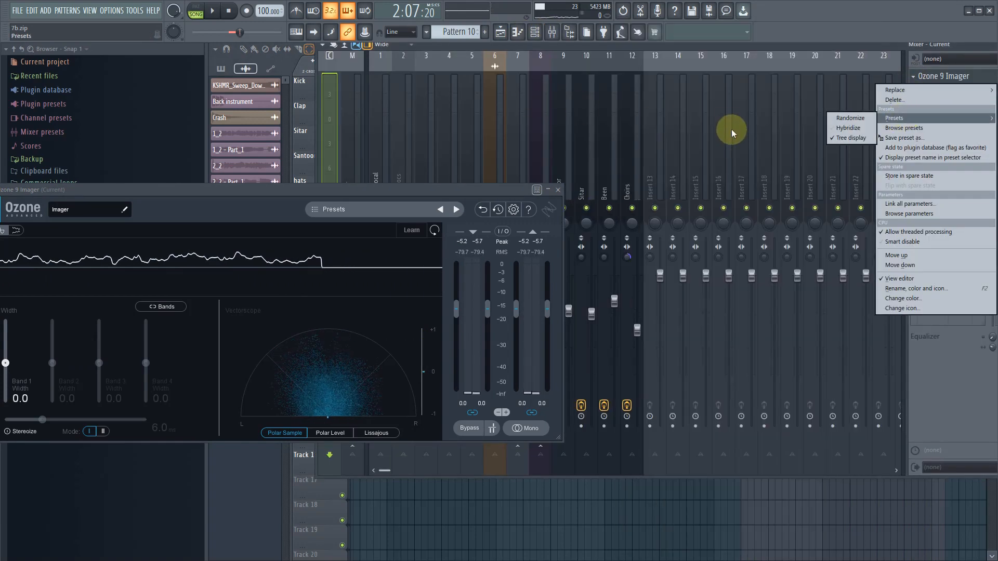
click(894, 100)
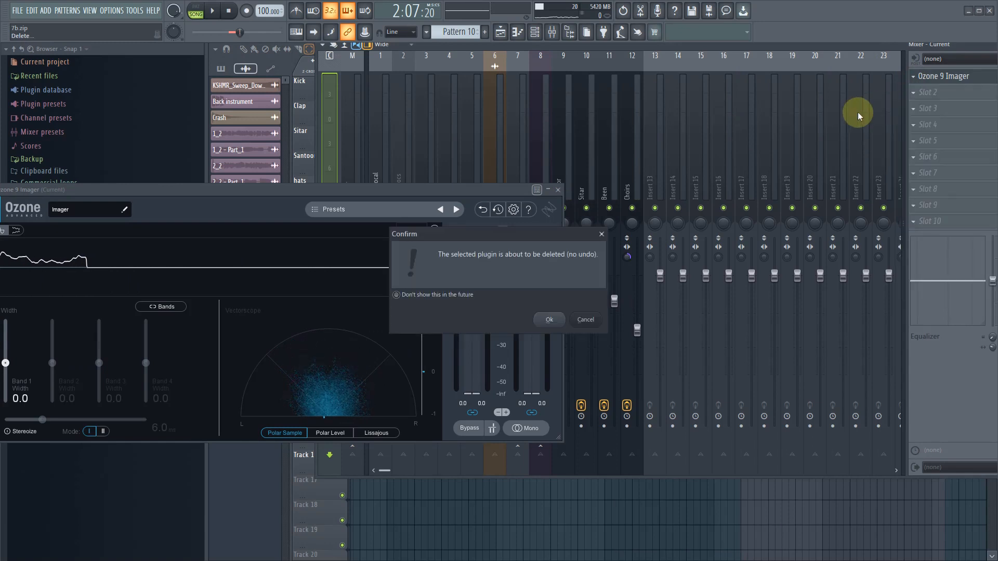
click(554, 321)
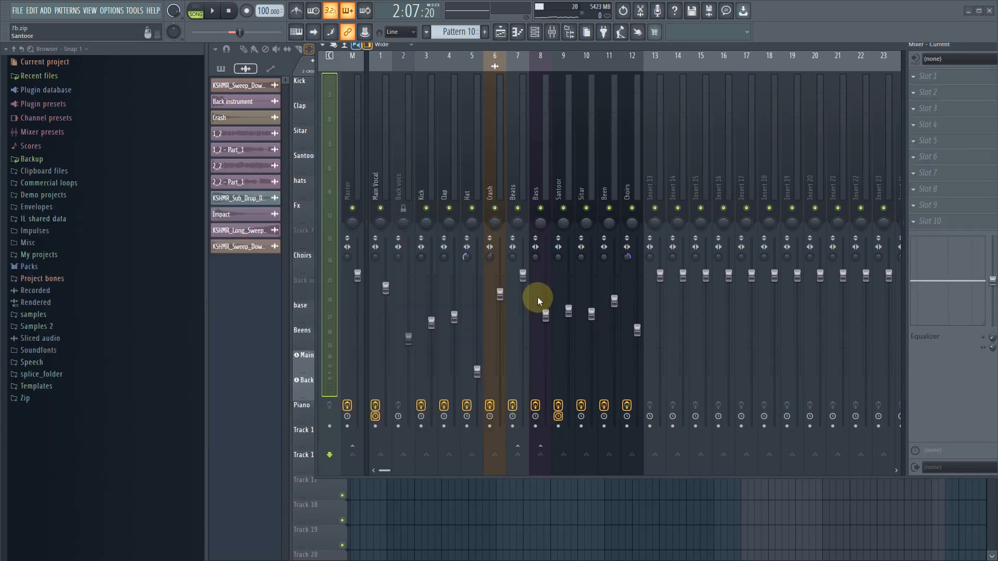
- Audition the loop, move the mixer window clear of the toolbar, and unmute the Back vocs track
click(502, 32)
key(space)
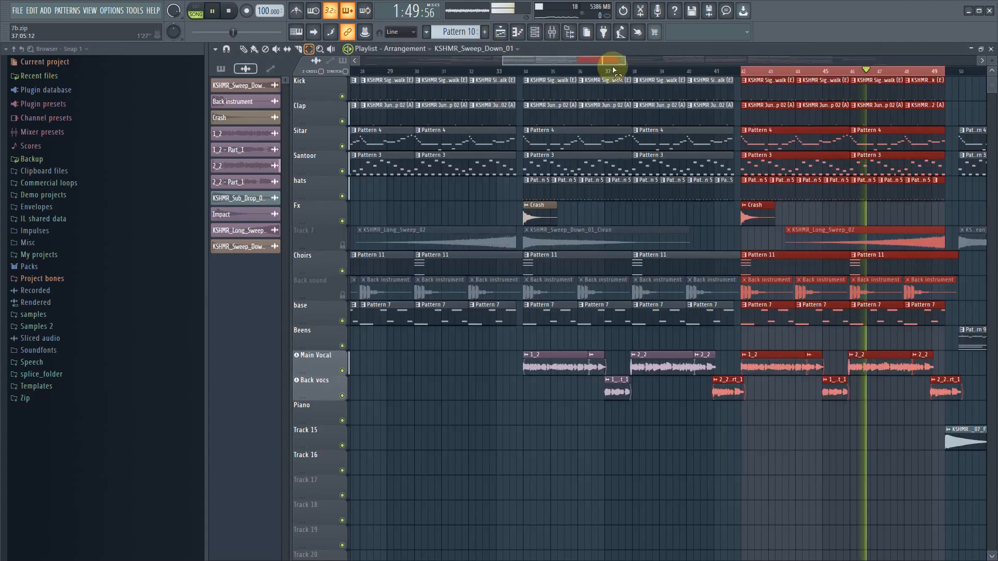
click(553, 35)
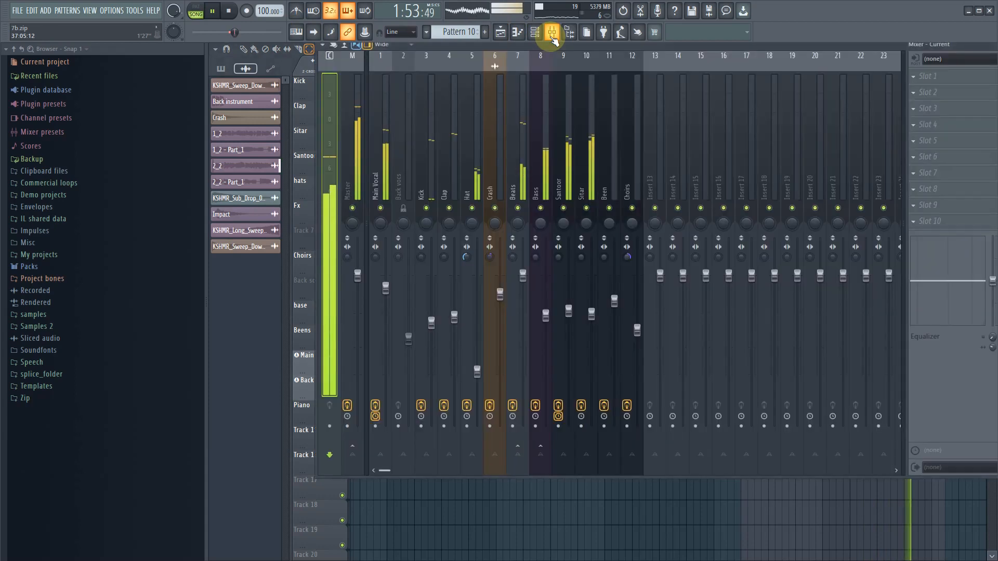
drag(584, 45, 522, 74)
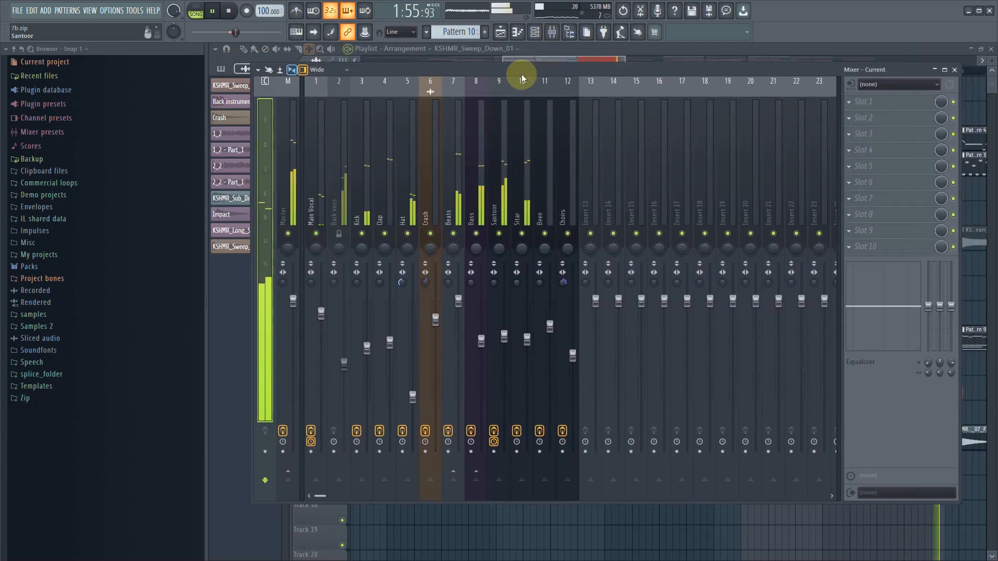
key(space)
click(338, 236)
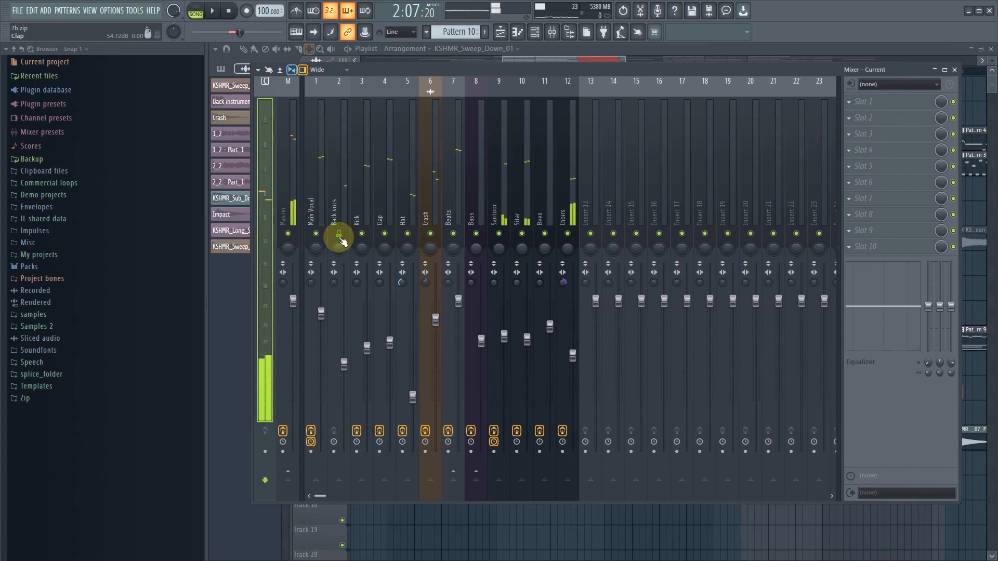
- Copy Nectar 3 with its settings from the Main Vocal track to the Back vocs track
click(317, 214)
click(856, 102)
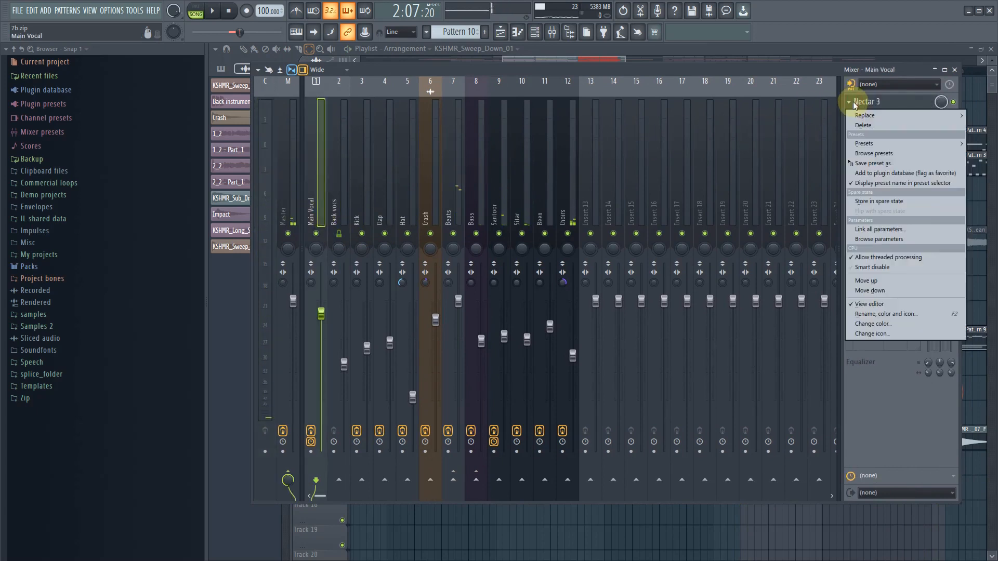
drag(859, 164, 334, 205)
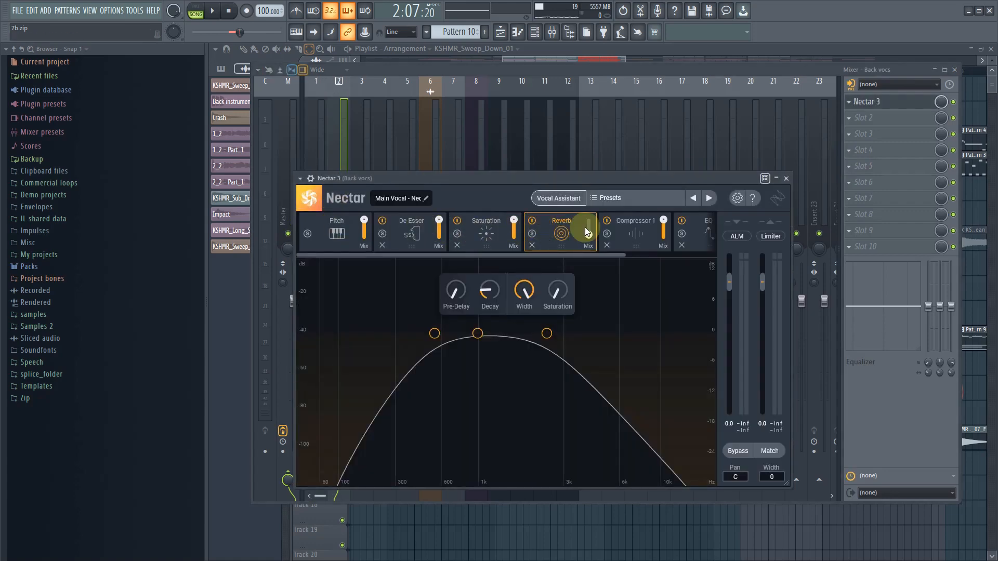
- Remove Saturation from the Back vocs Nectar 3 and reshape EQ 1, raising band 1's frequency and setting band 5's gain to -1.4 dB
click(458, 245)
click(649, 230)
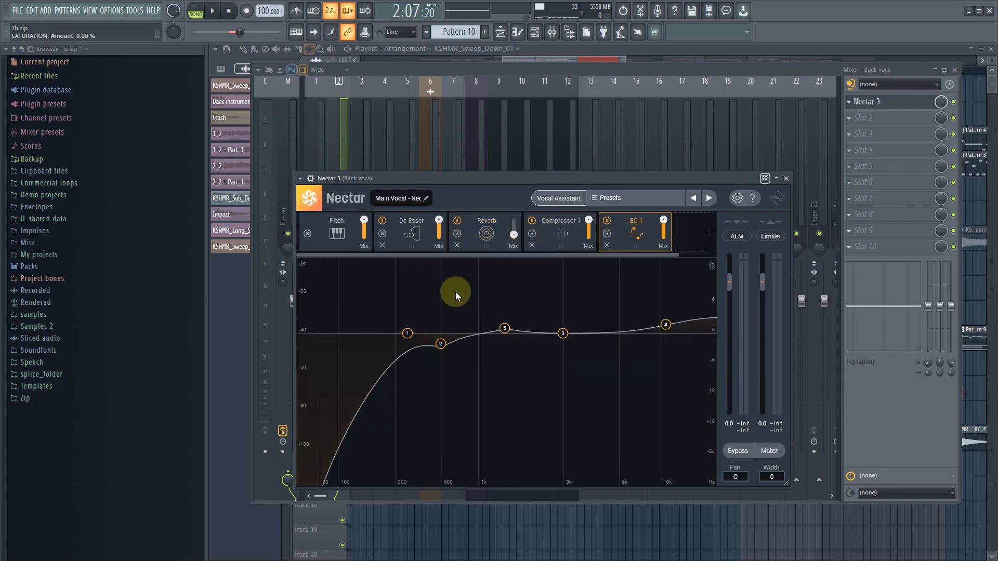
drag(410, 335, 431, 335)
click(505, 329)
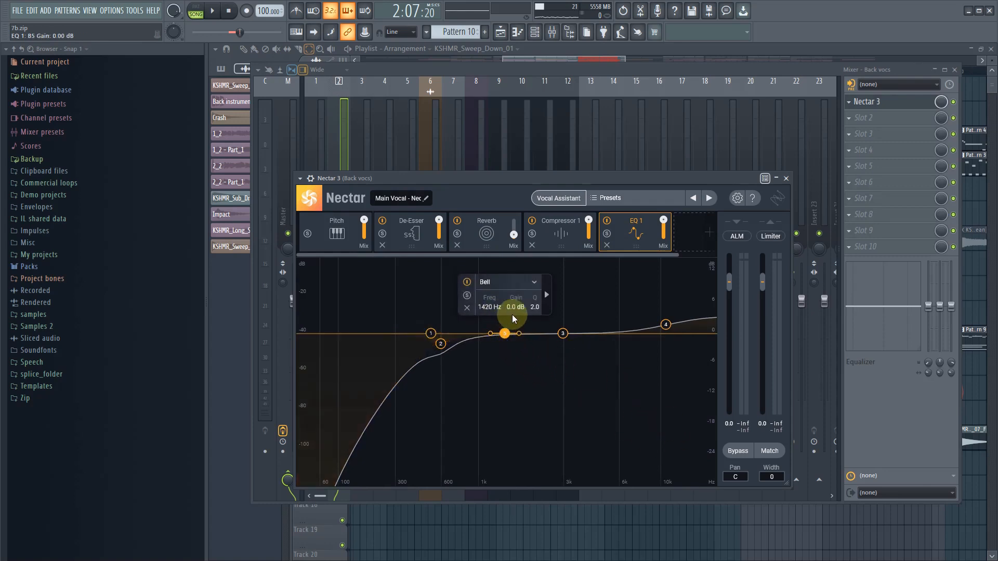
drag(513, 313, 513, 314)
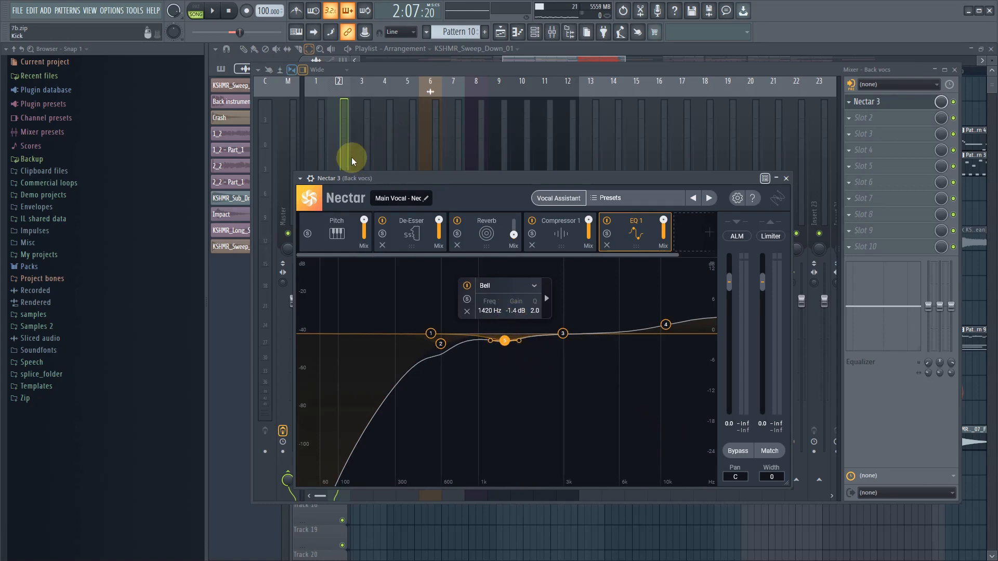
- Close the Nectar 3 window and raise the Back vocs track's volume while auditioning the loop with its mute toggled
key(space)
click(885, 178)
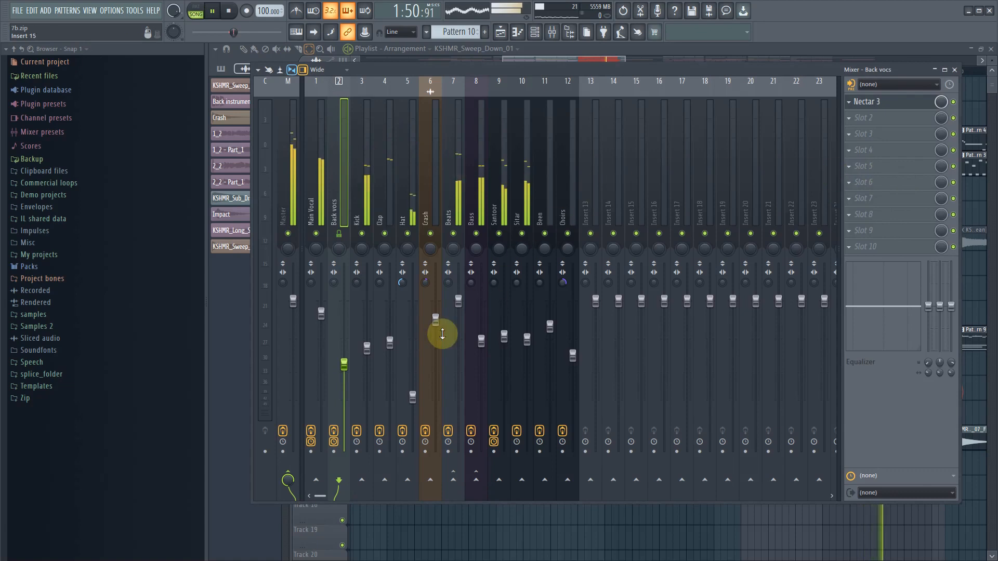
drag(345, 365, 345, 363)
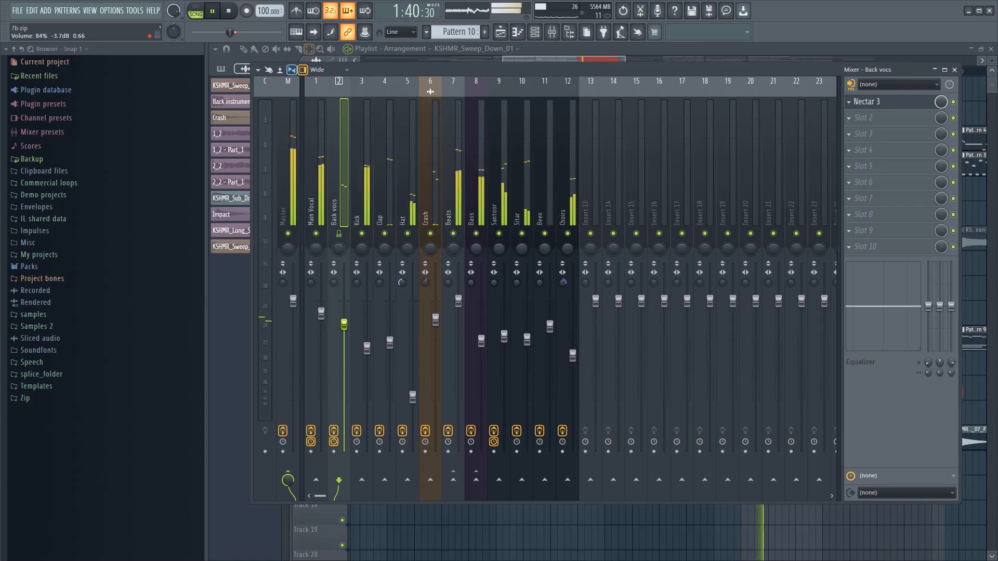
click(340, 234)
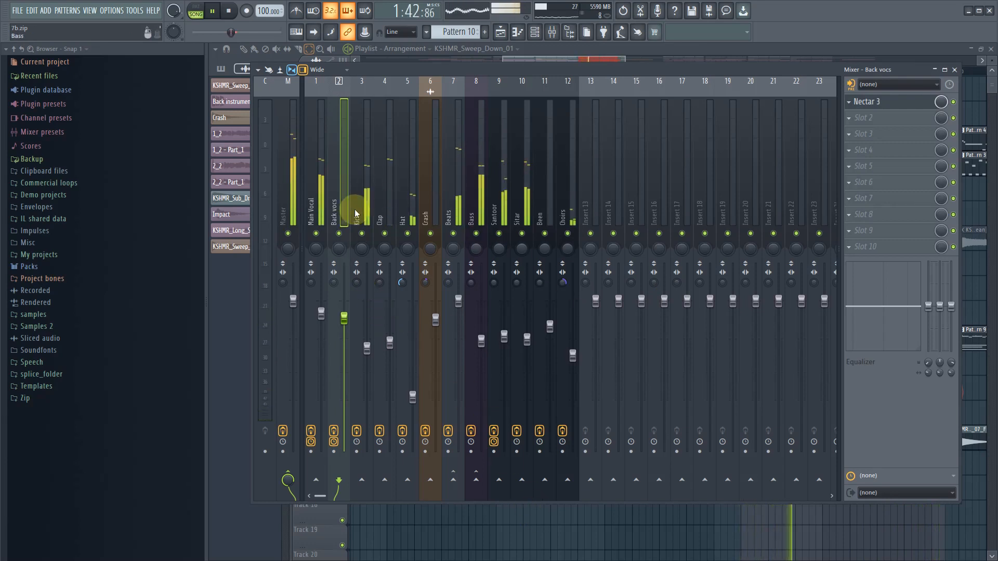
key(space)
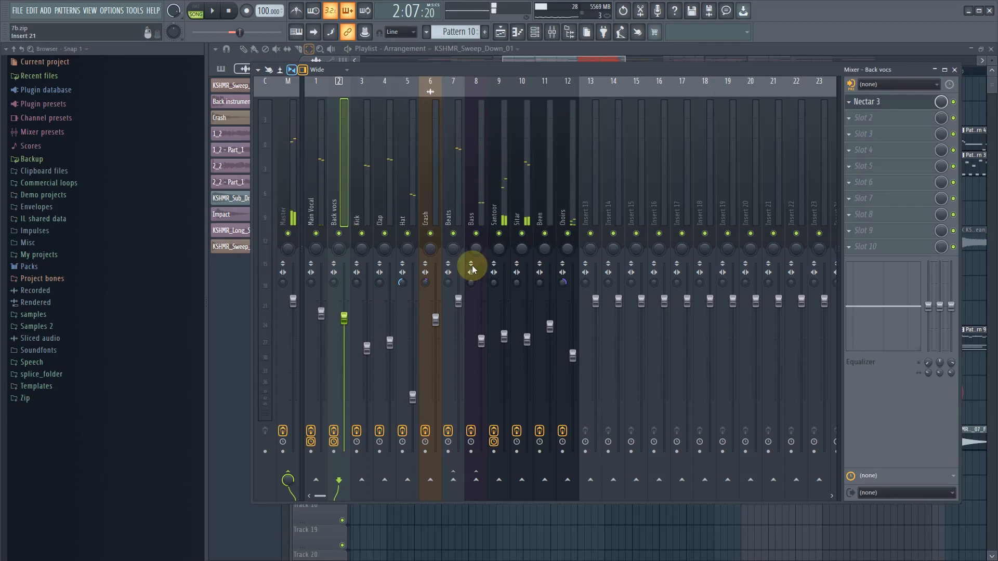
- Replace Edison with Ozone 9 in the Master track's first effect slot
click(293, 203)
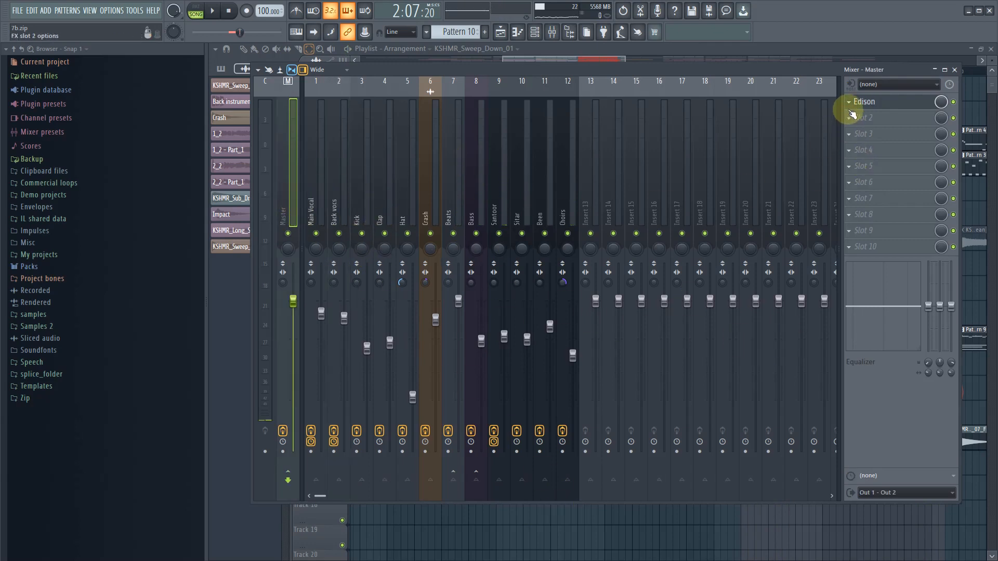
click(850, 103)
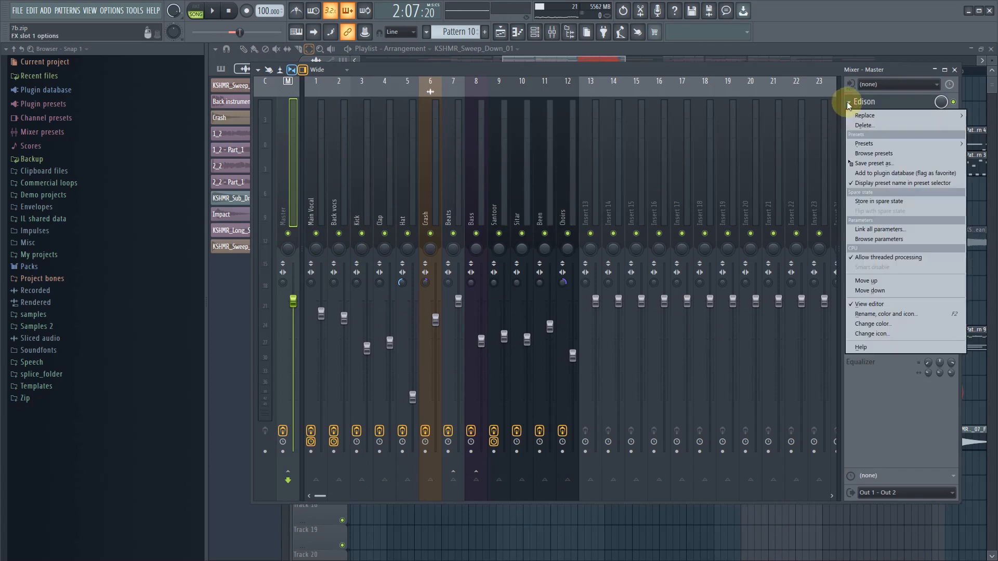
mouse_move(878, 115)
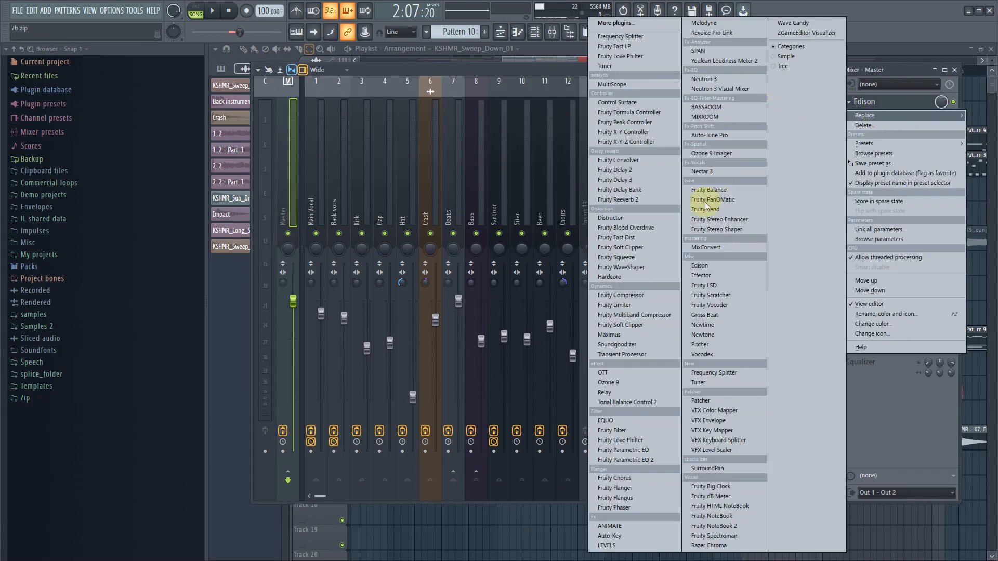
click(631, 382)
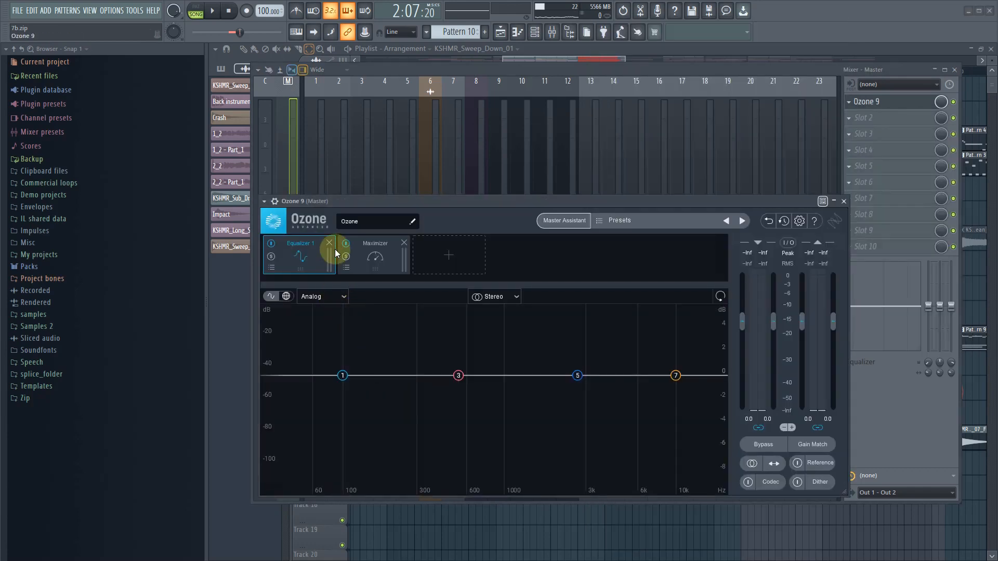
- Clear the default modules from the Ozone 9 signal chain and add Equalizer 1
click(330, 243)
click(329, 243)
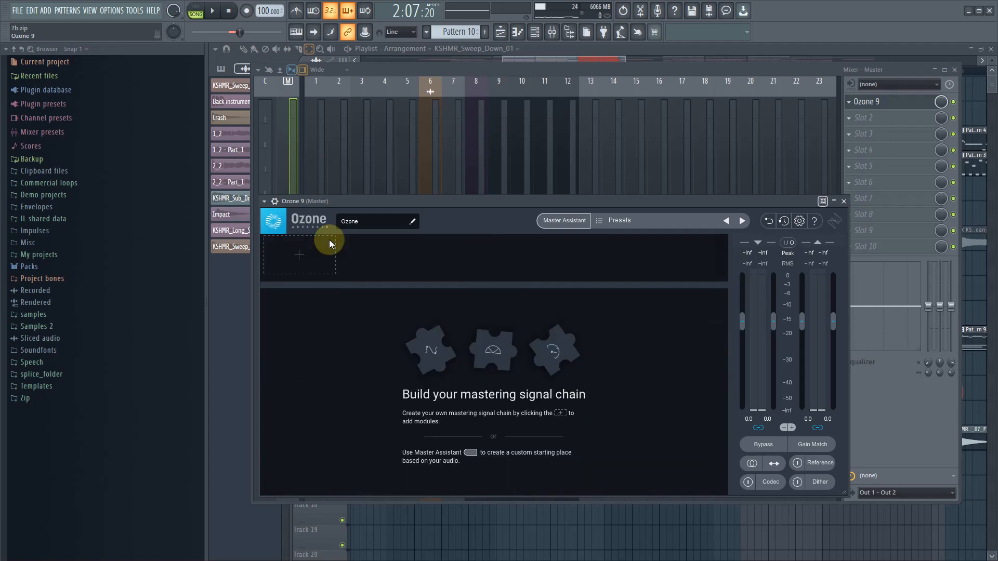
click(302, 245)
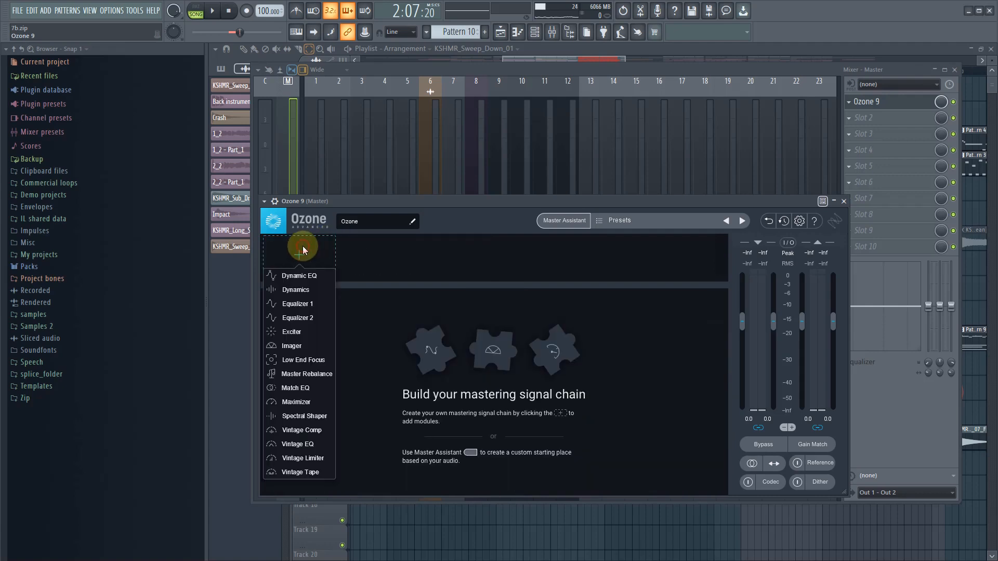
click(310, 306)
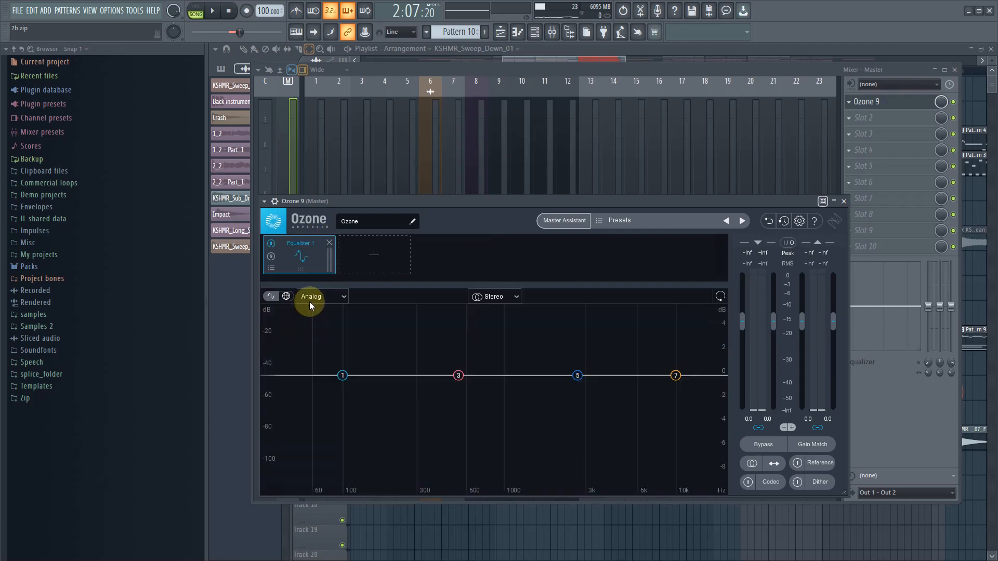
- Try the Control Low End preset on Ozone 9's Equalizer 1 and audition it in the loop
click(272, 267)
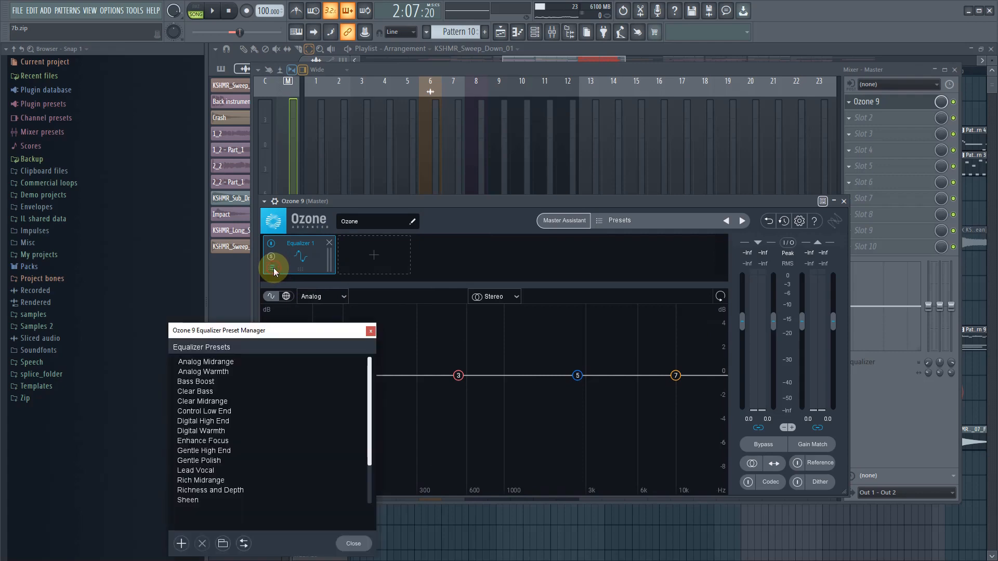
click(221, 413)
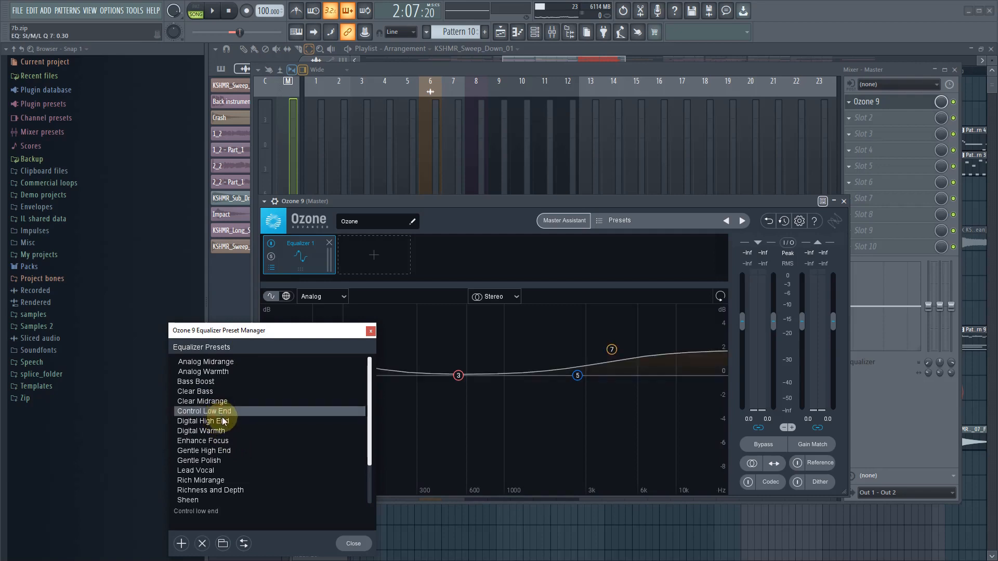
click(353, 544)
key(space)
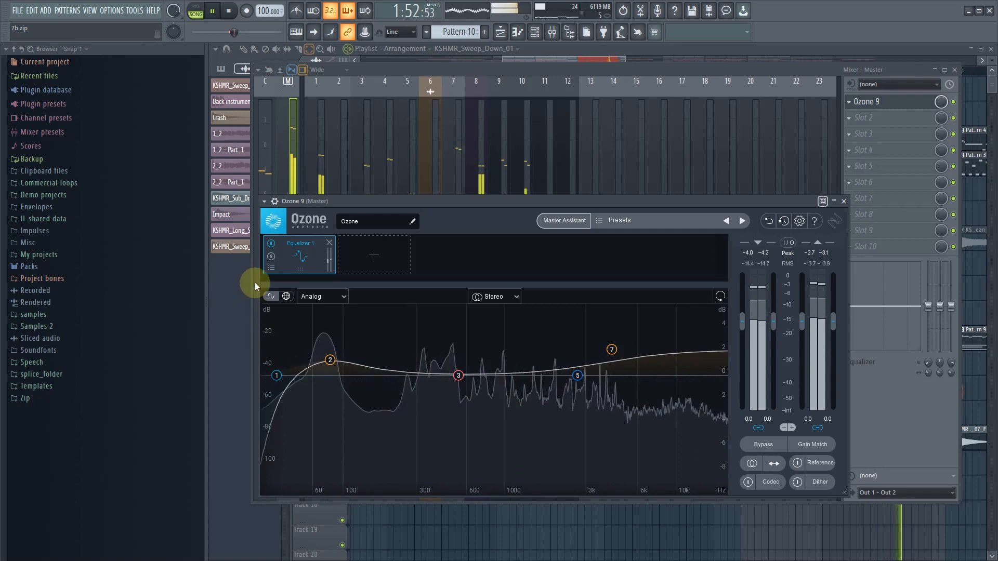
- Load the Gentle Polish preset on Ozone 9's Equalizer 1 and audition the loop
click(271, 268)
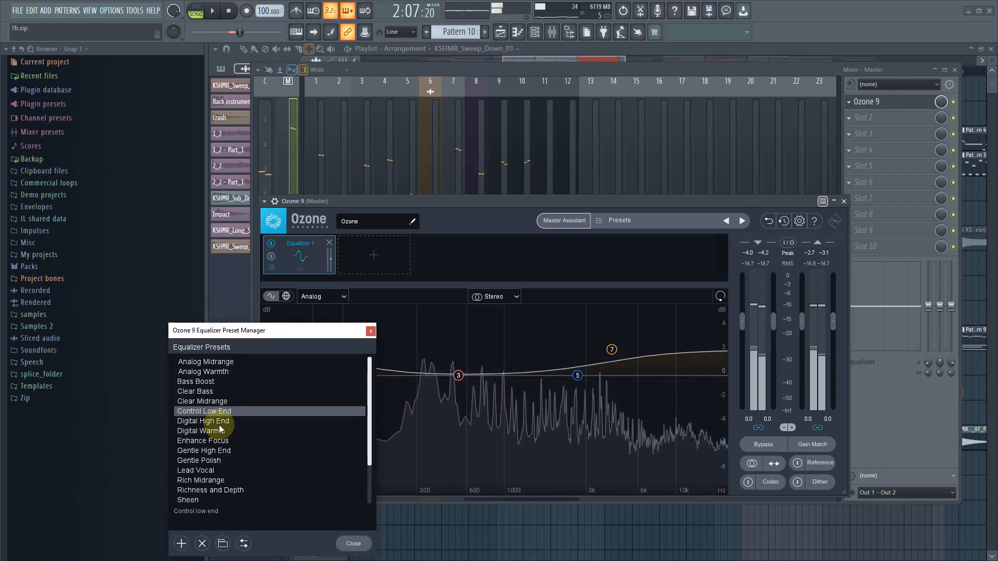
scroll(217, 426, down, 1)
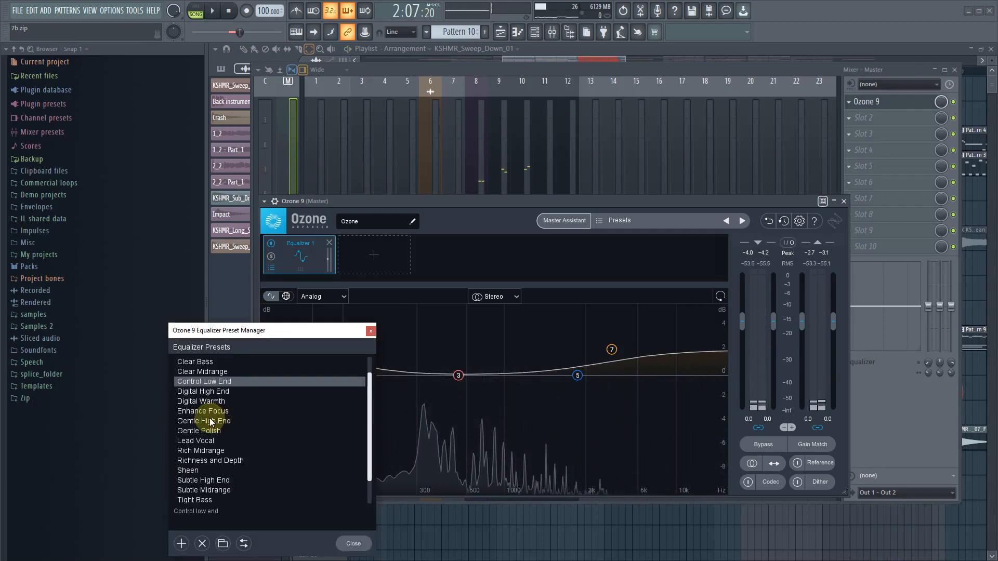
scroll(211, 424, down, 1)
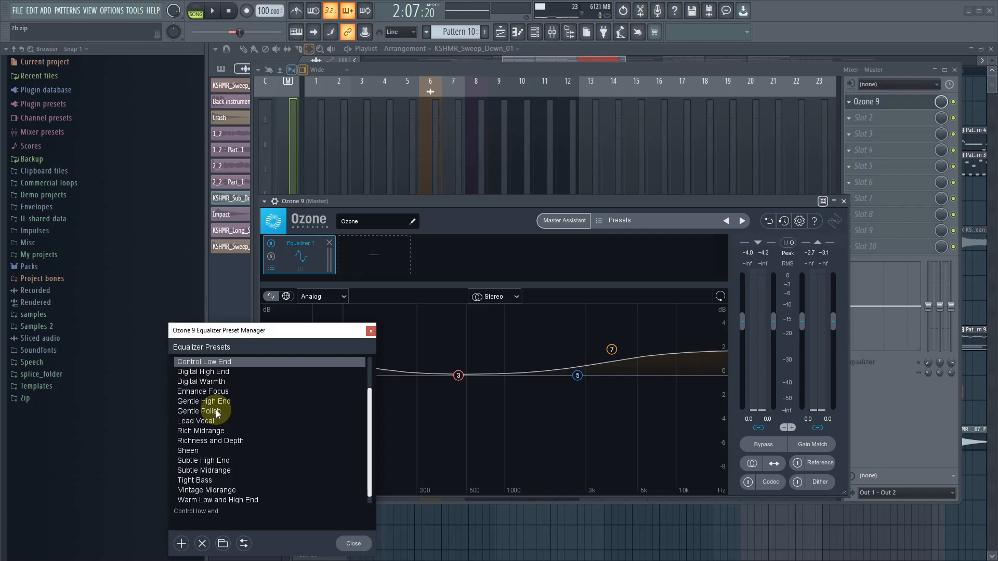
click(219, 411)
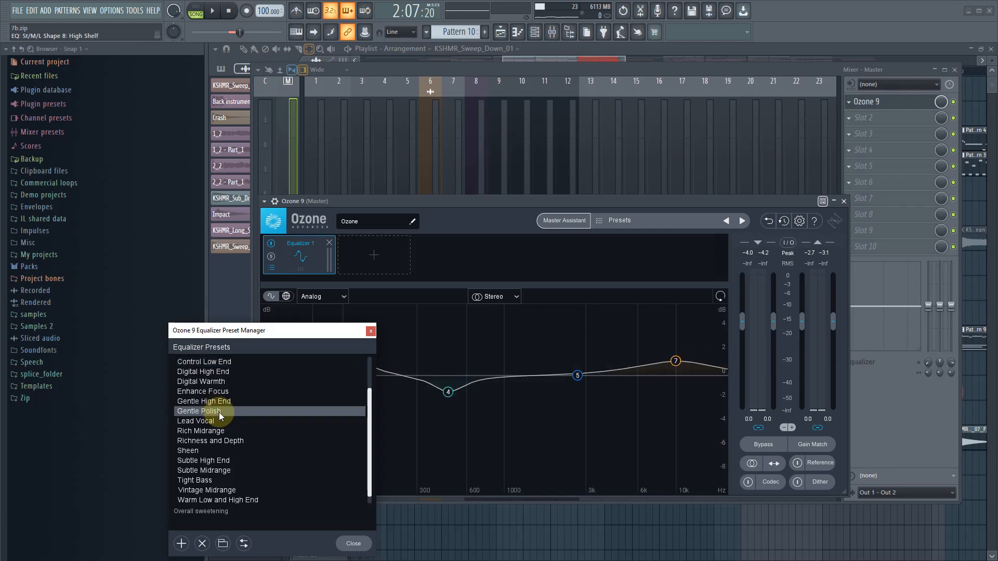
click(352, 545)
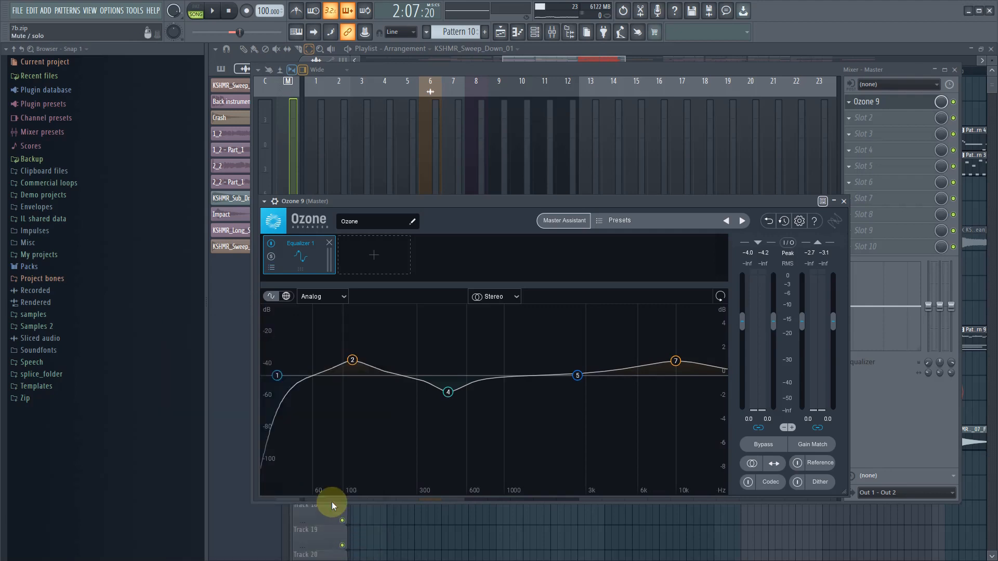
key(space)
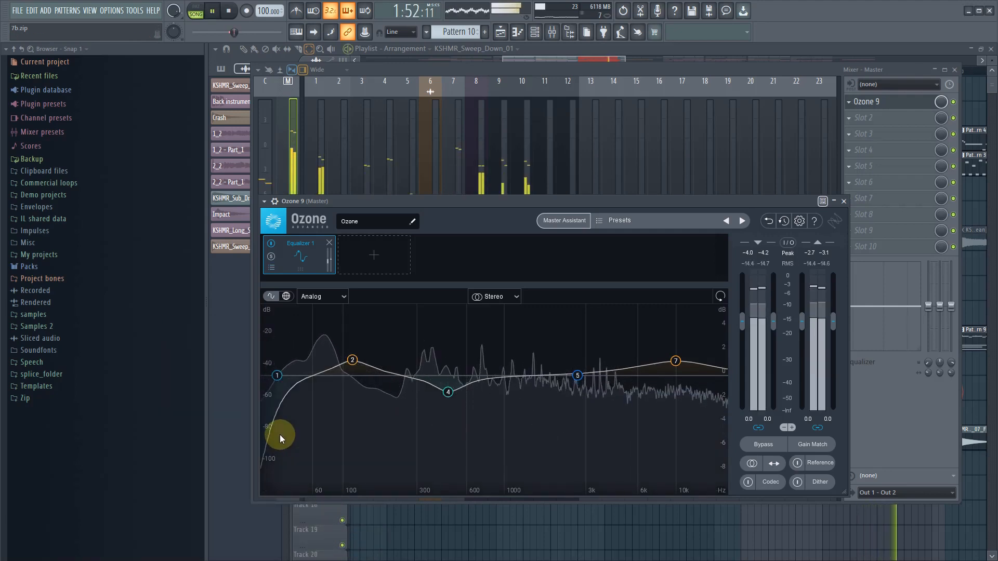
- Solo the equalizer's Flat High-Pass band 1 and audition the low end it affects
click(277, 376)
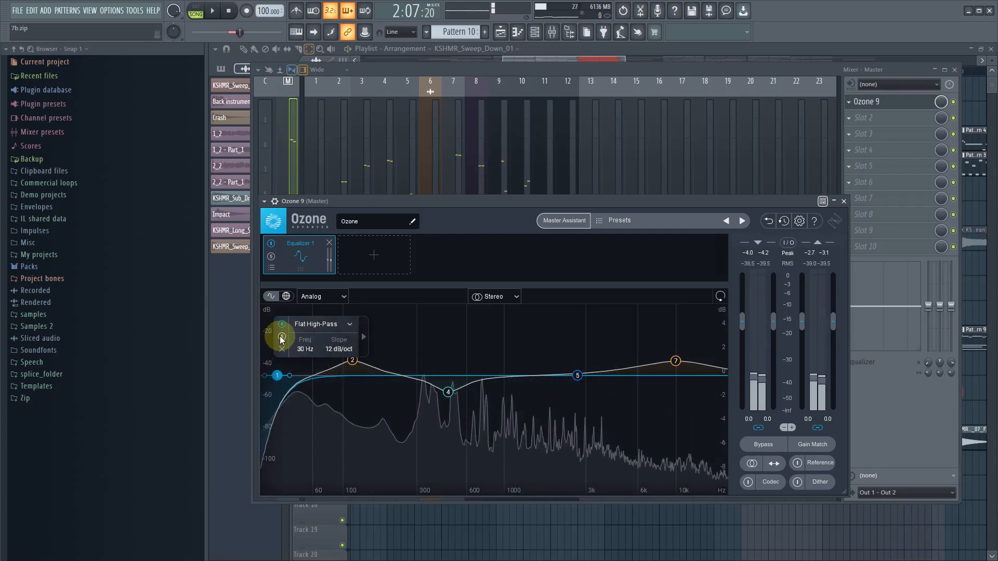
click(282, 337)
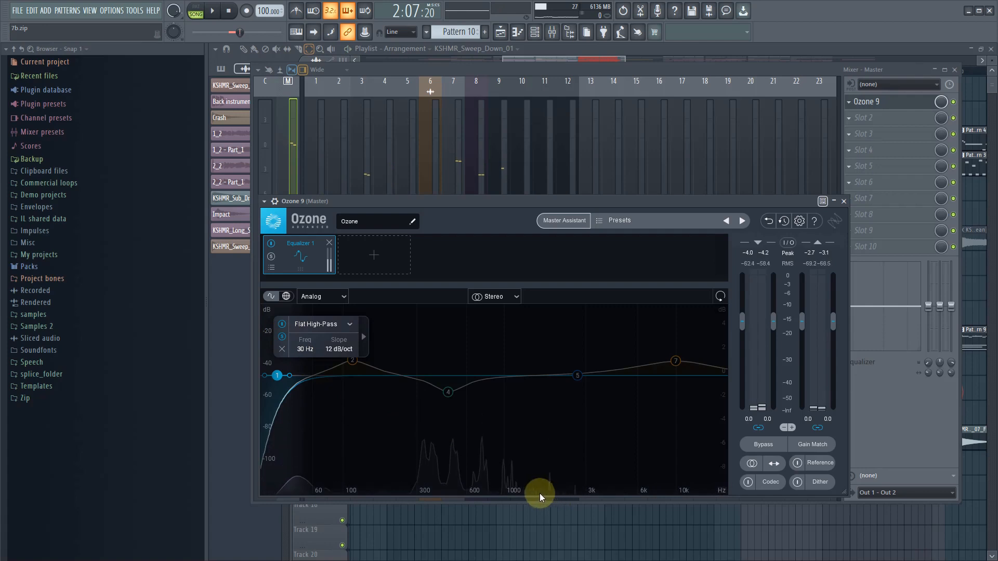
key(space)
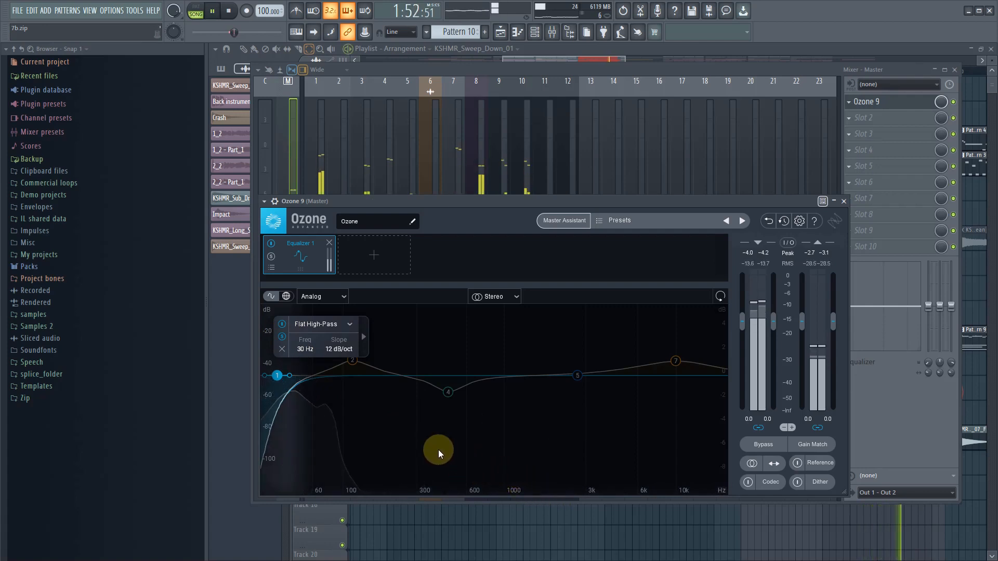
key(space)
- Set the high-pass band 1 frequency to 25 Hz and deselect the band
double_click(303, 349)
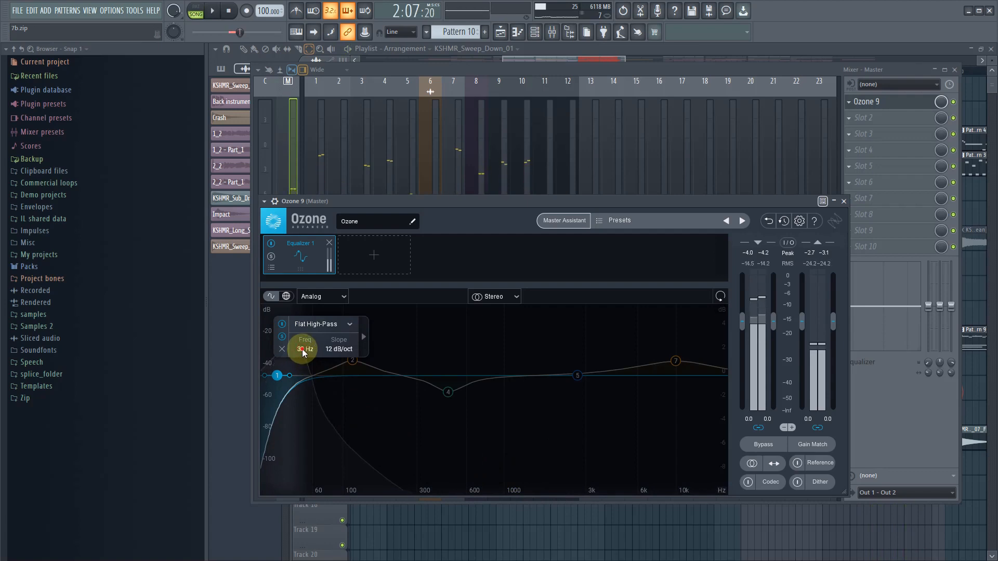
text(25)
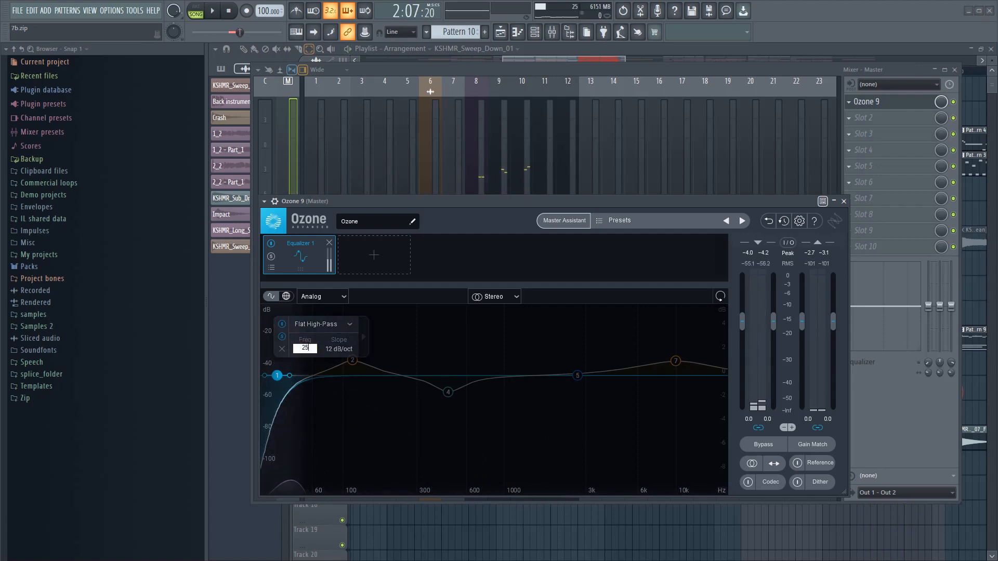
key(Return)
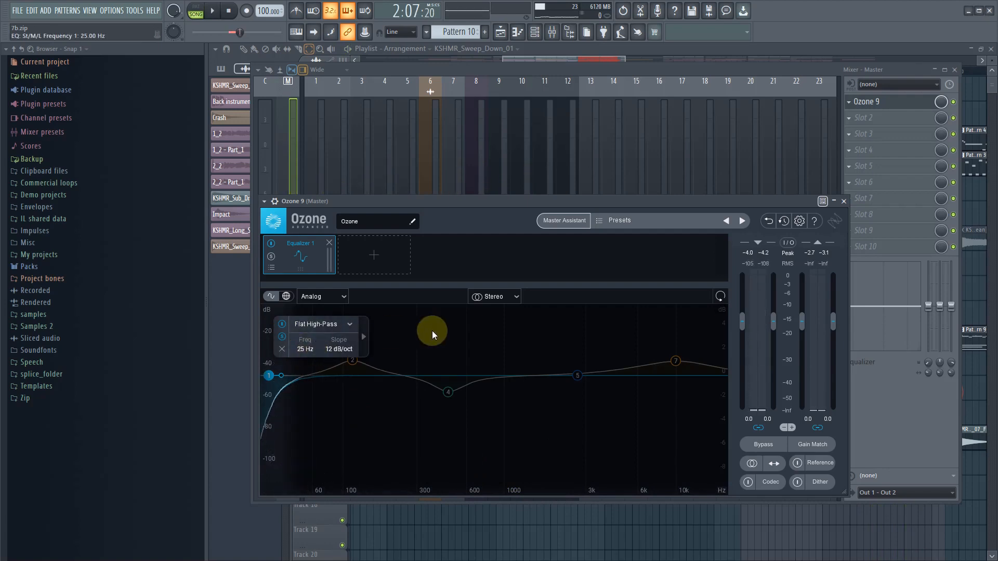
click(490, 332)
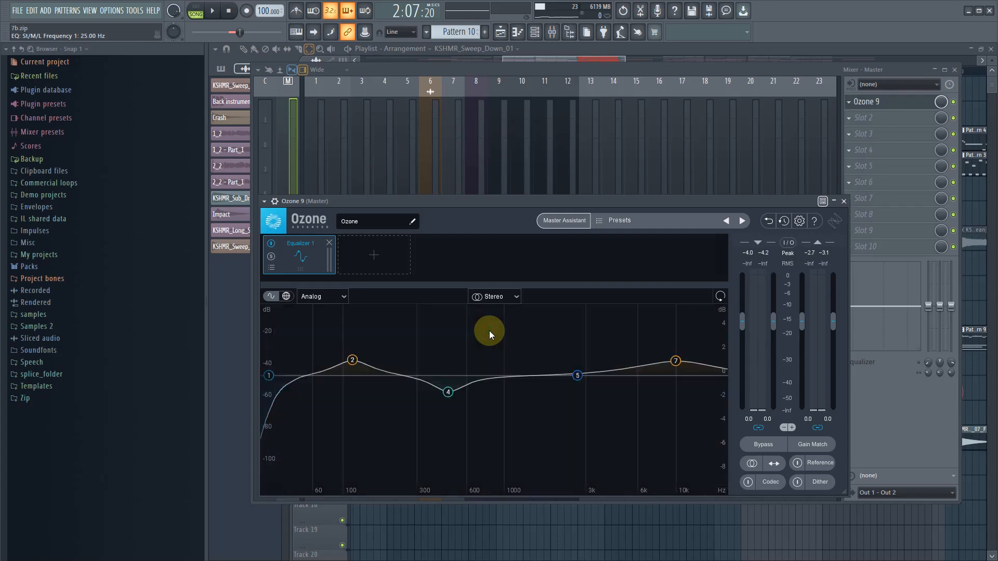
- Audition the loop, solo the equalizer's 469 Hz bell band 4 to hear its range, and unsolo it
key(space)
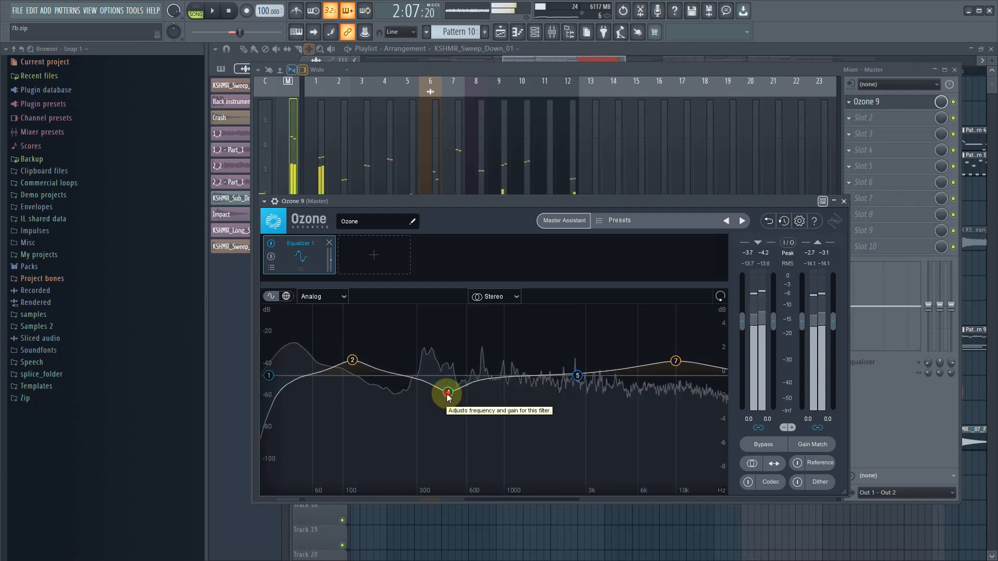
click(448, 392)
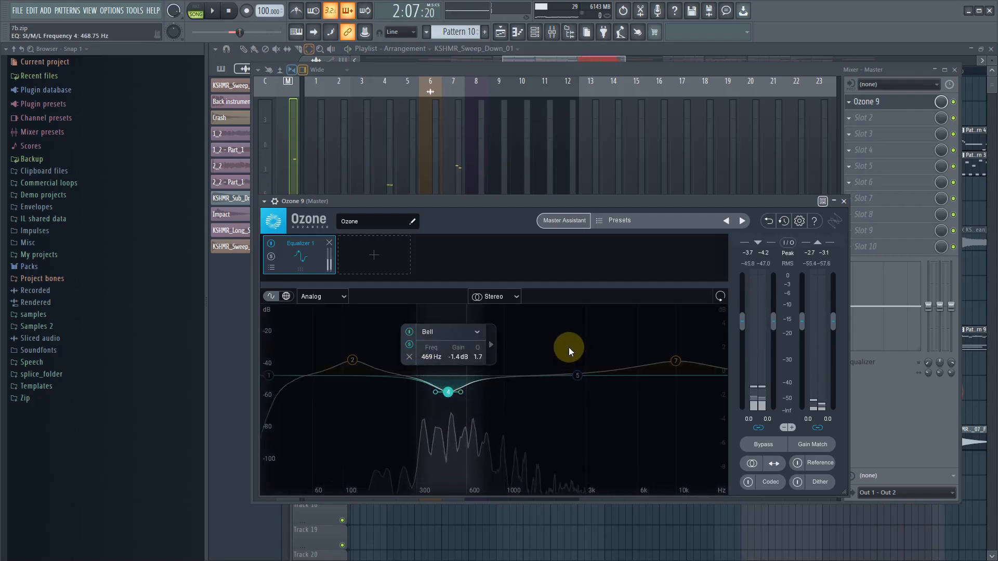
key(space)
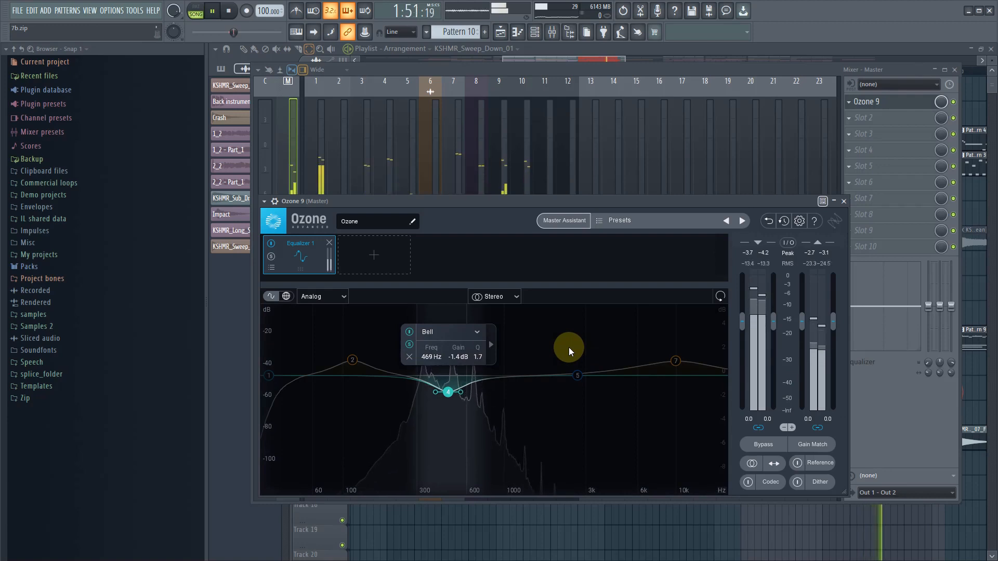
key(space)
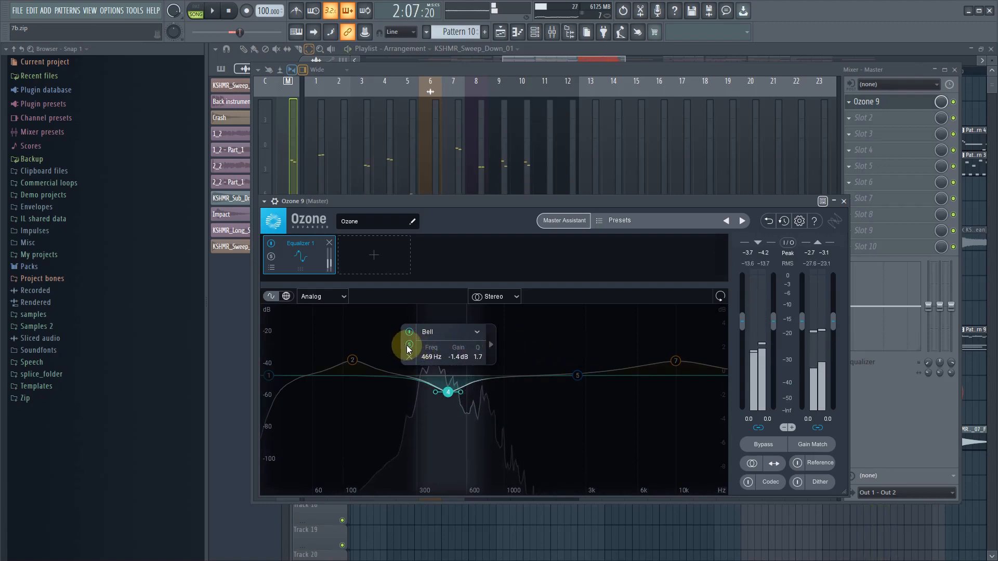
click(409, 345)
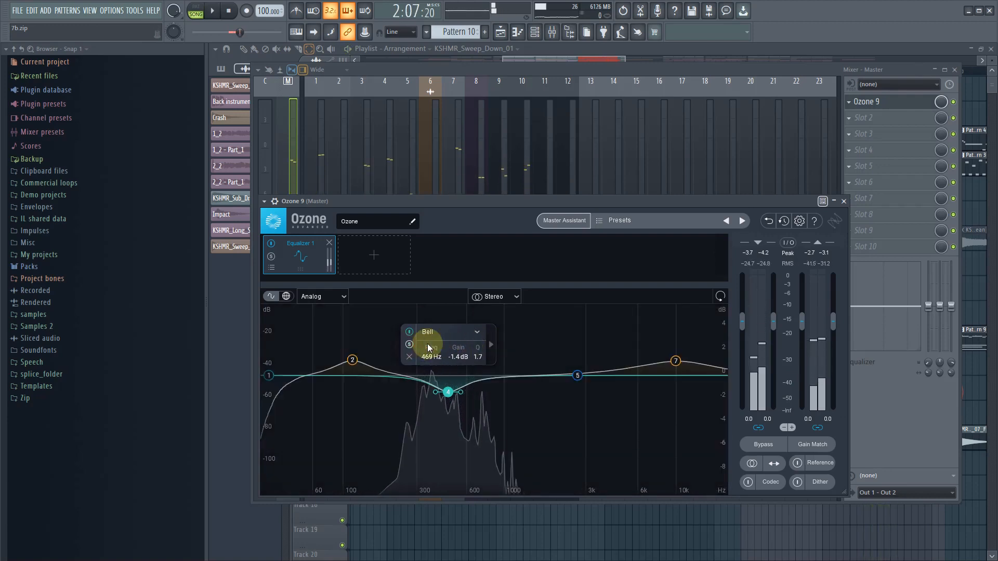
- Solo the equalizer's 10000 Hz bell band 7, audition its high frequencies in the loop, and unsolo it
click(676, 363)
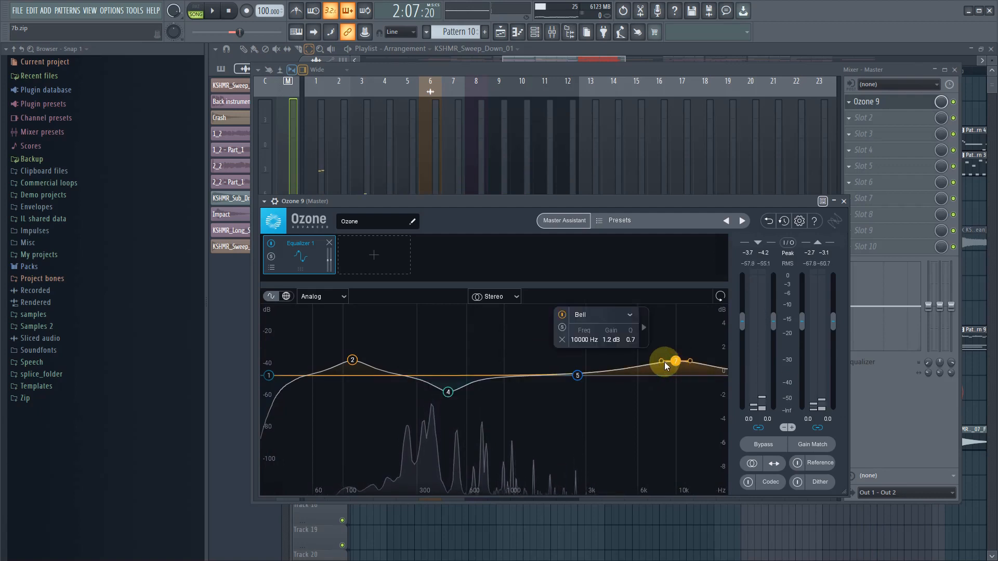
click(563, 326)
key(space)
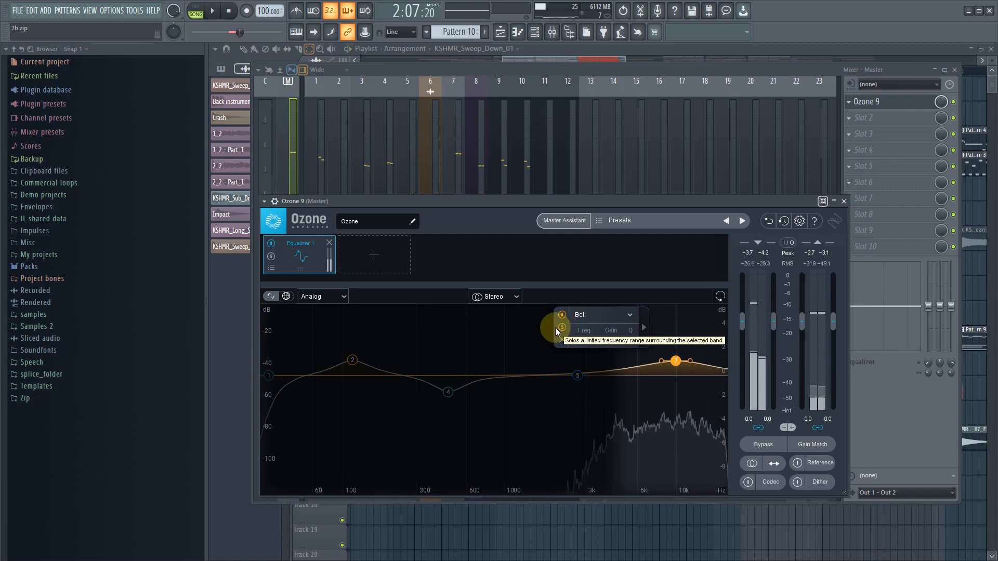
click(562, 328)
- Add a Dynamic EQ module after Equalizer 1 in the Ozone 9 chain and audition the loop
click(374, 256)
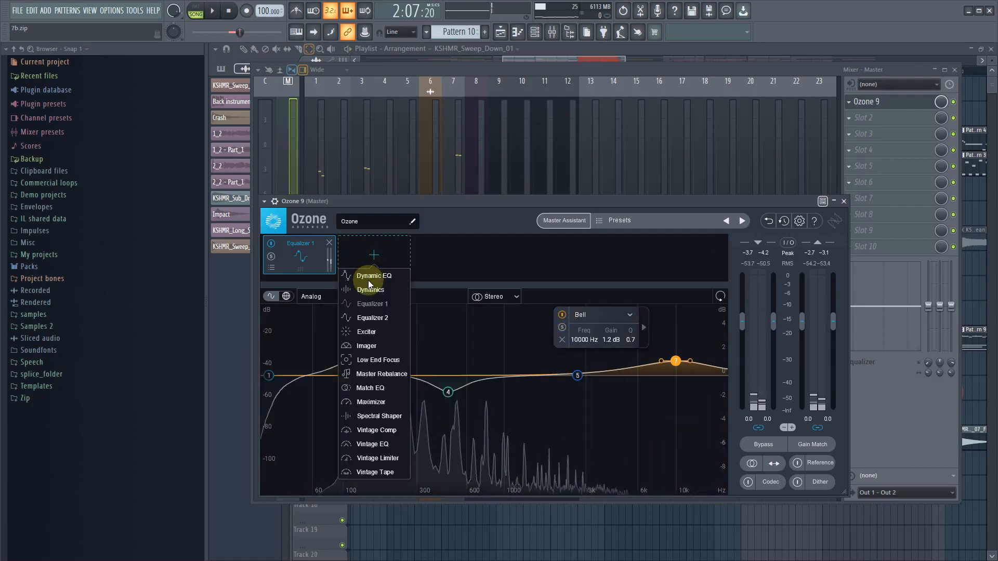
click(371, 279)
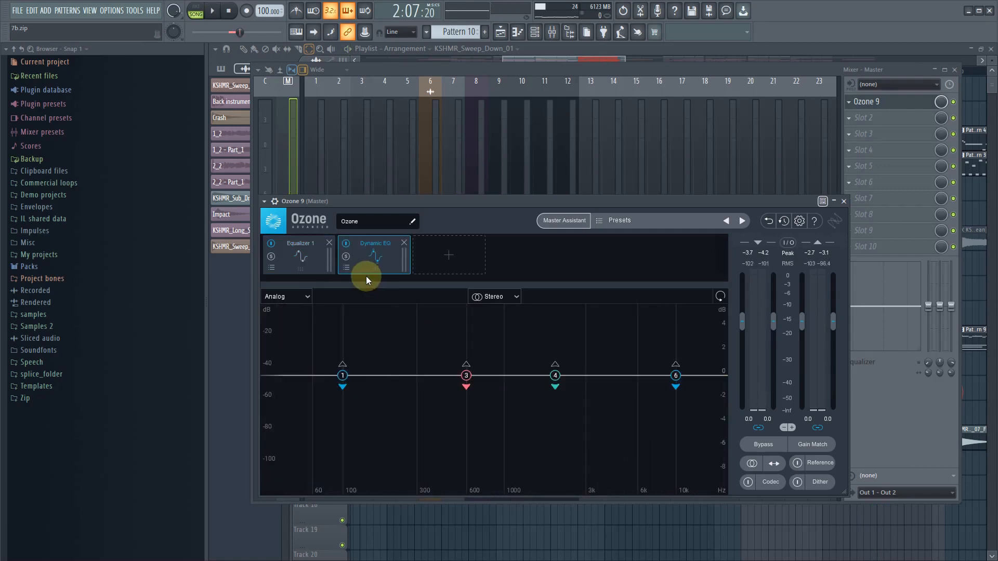
key(space)
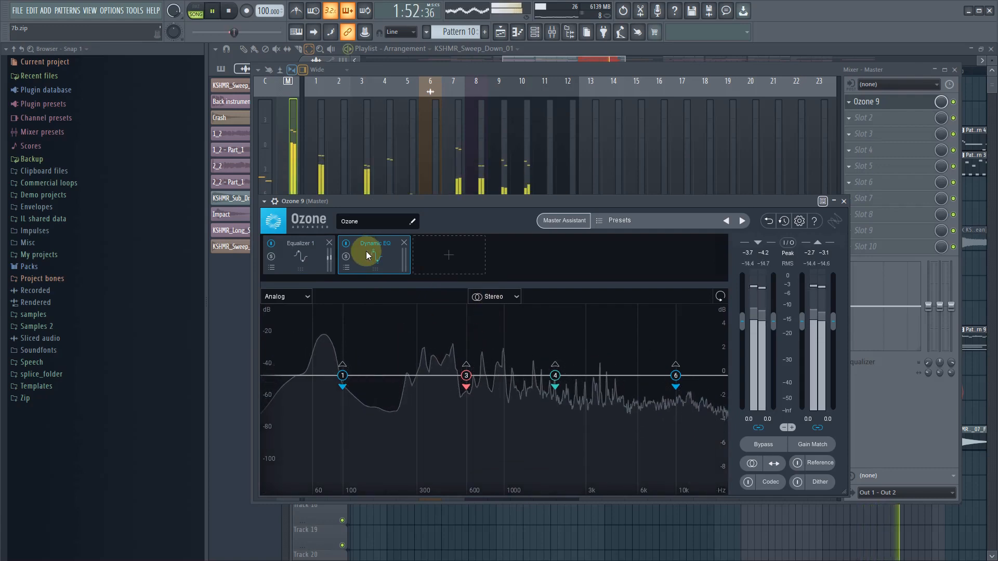
key(space)
- Load the Gentle Polish preset on the Dynamic EQ module and audition it in the loop
click(346, 268)
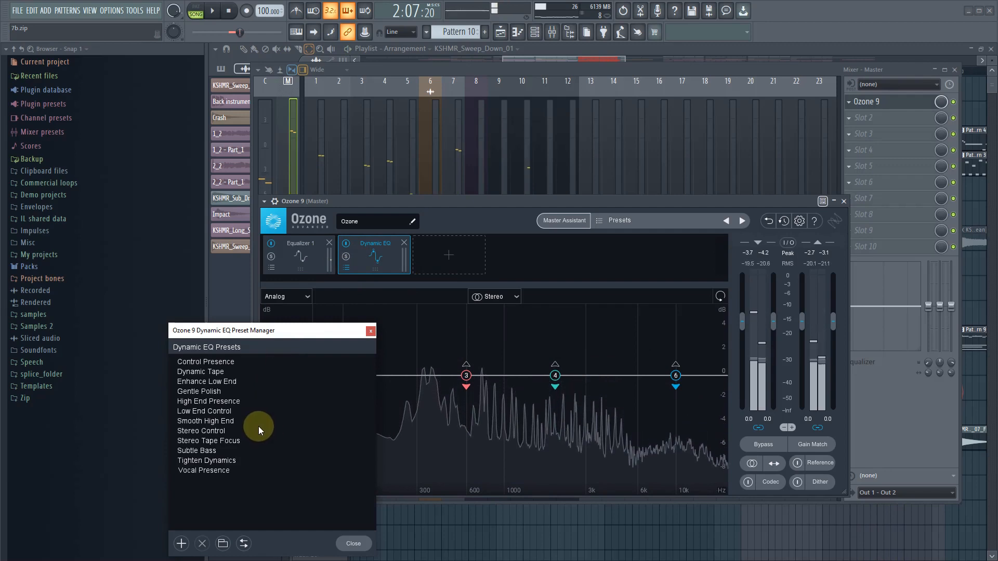
click(217, 391)
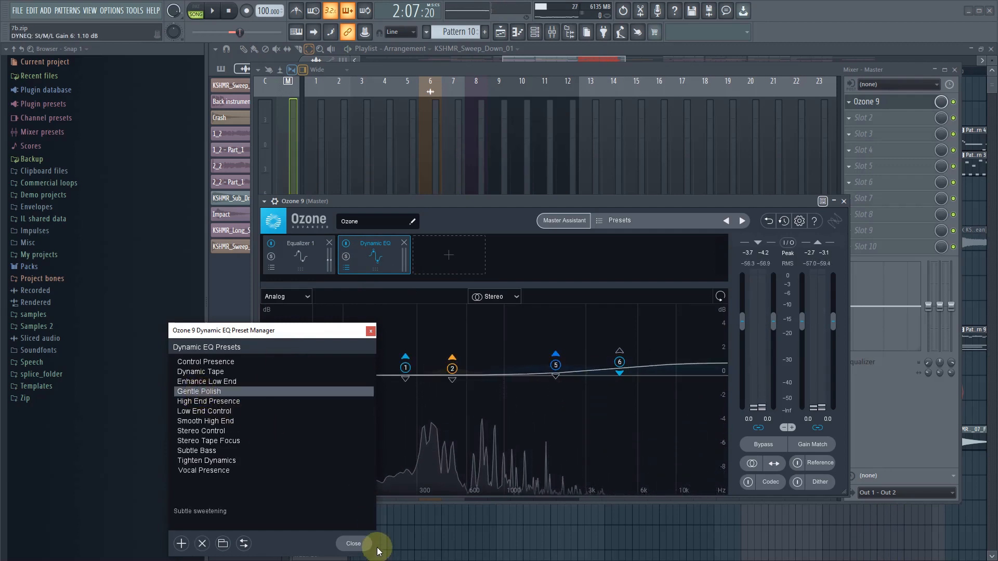
click(354, 544)
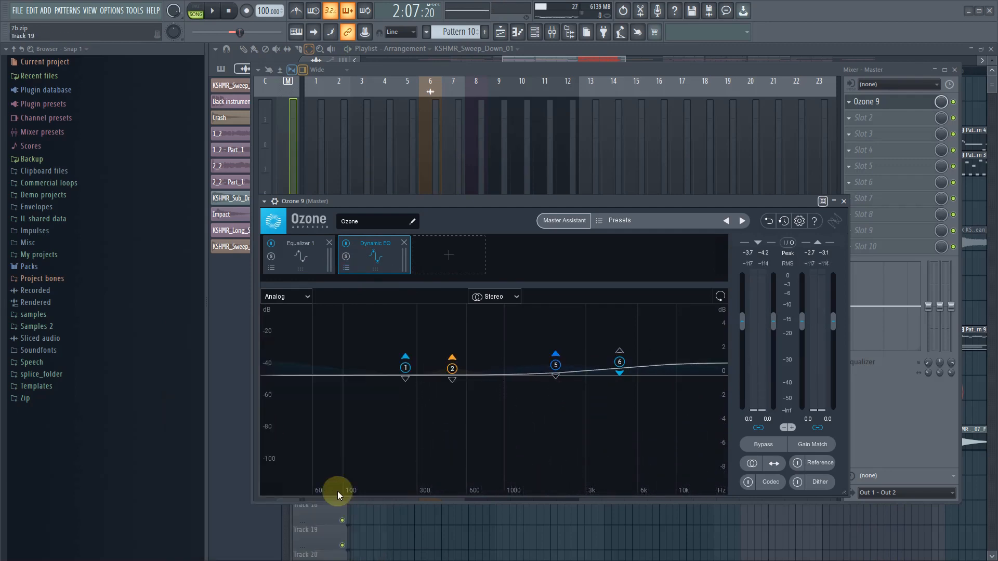
key(space)
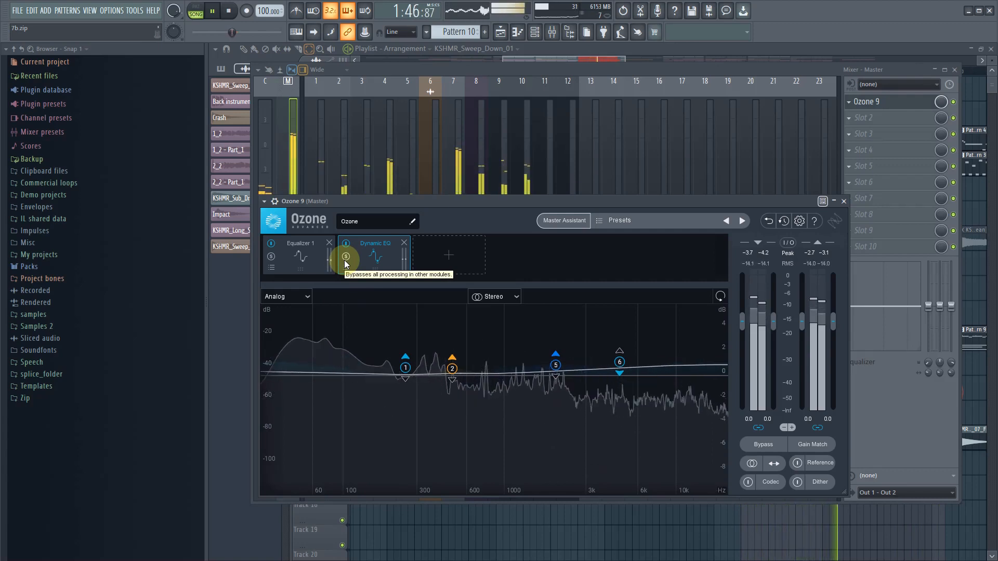
- Add an Imager module after the Dynamic EQ and split it into three bands at about 269 Hz and 4.1 kHz
click(443, 255)
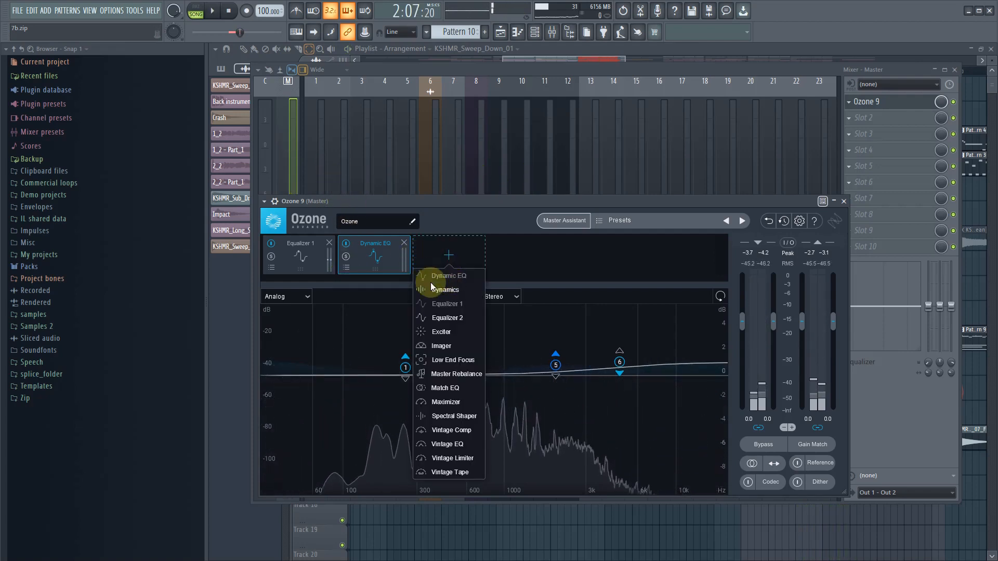
click(437, 347)
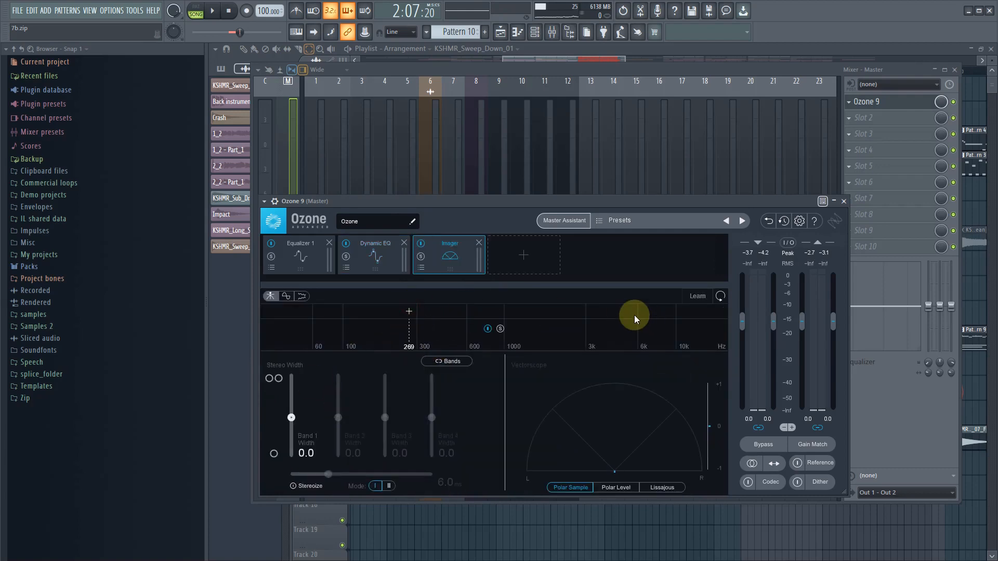
click(609, 311)
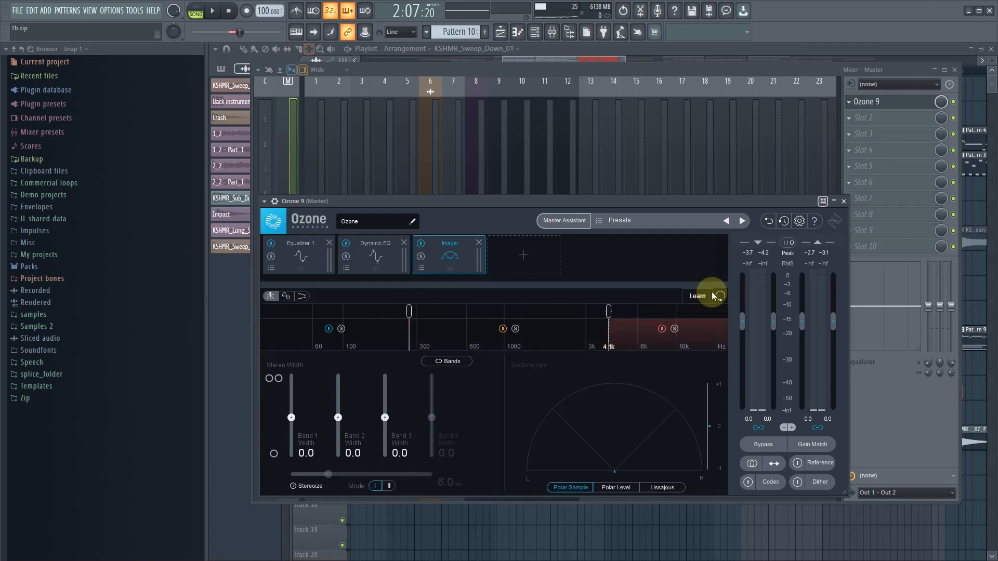
- Let the Imager learn its crossover points during loop playback, and briefly check its correlation trace
click(697, 296)
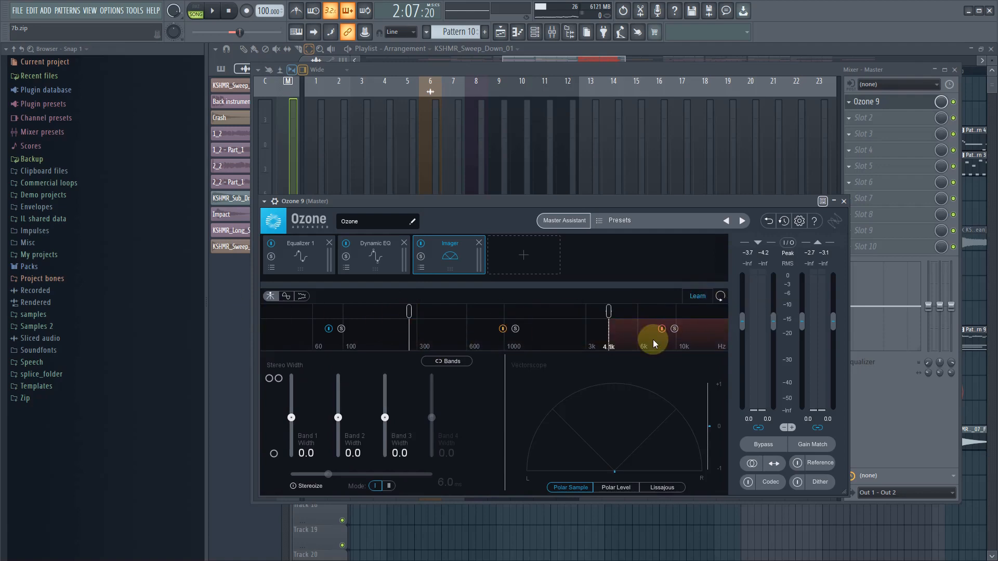
key(space)
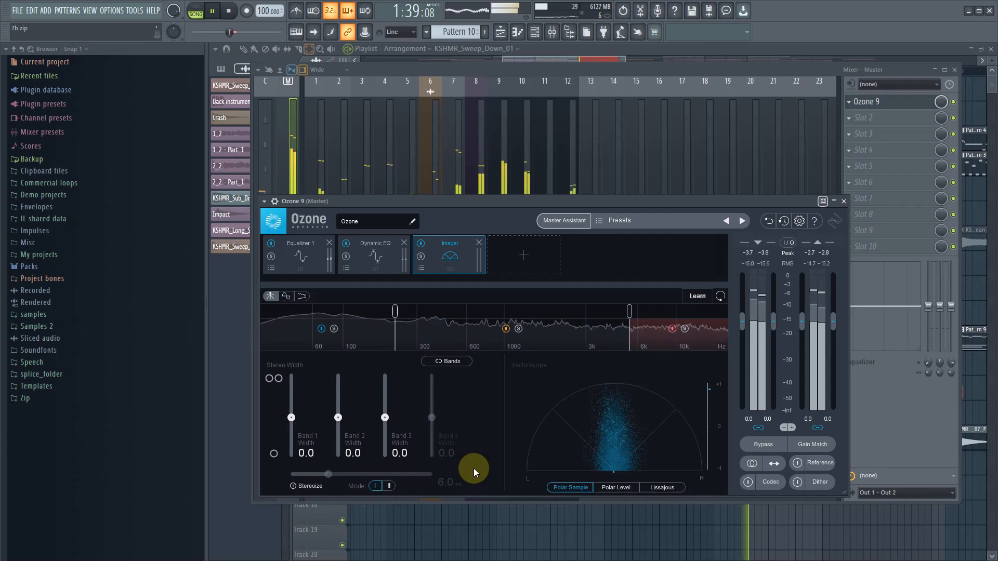
click(287, 295)
click(270, 295)
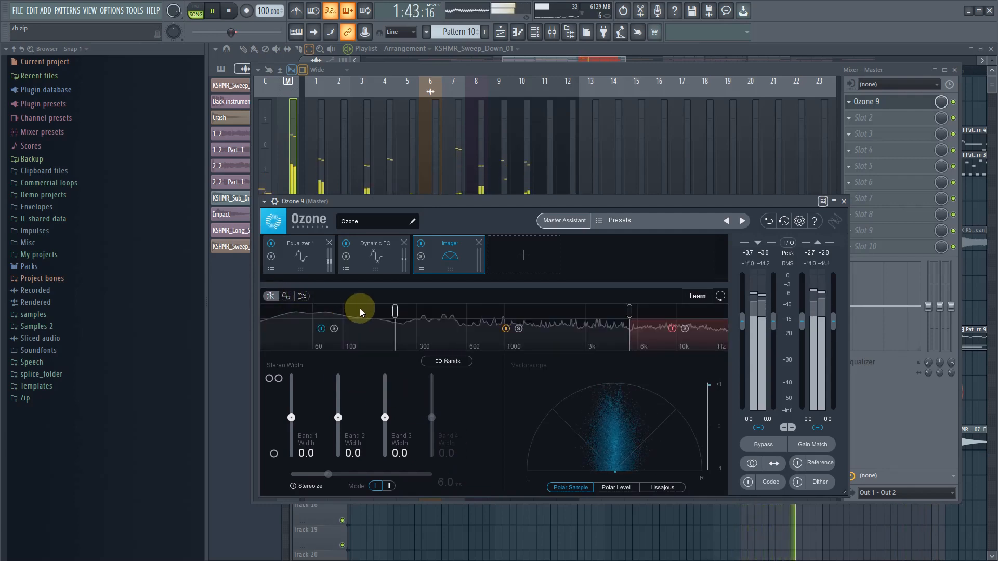
key(space)
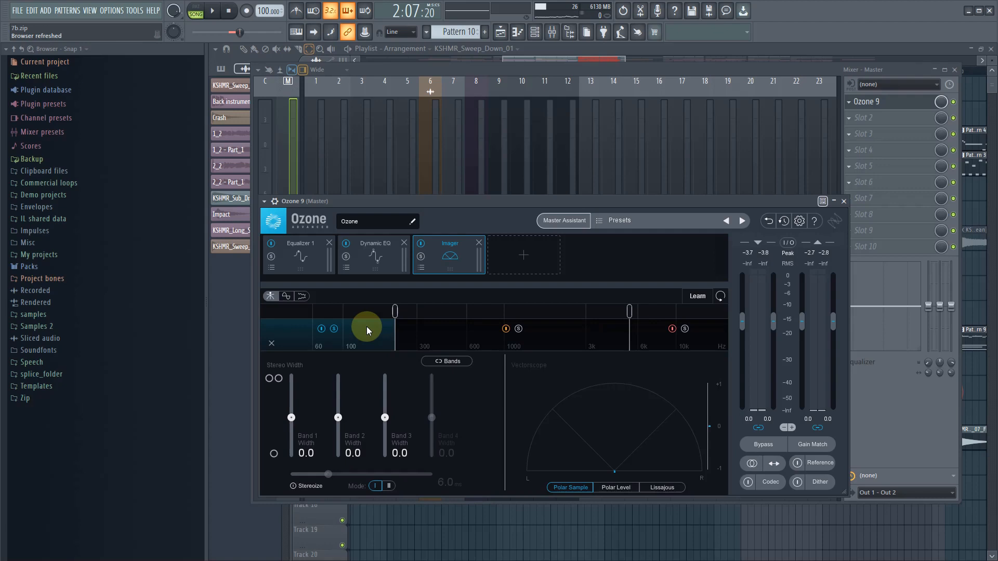
- Audition the Imager's soloed band 1 in the loop and solo band 2 for comparison
key(space)
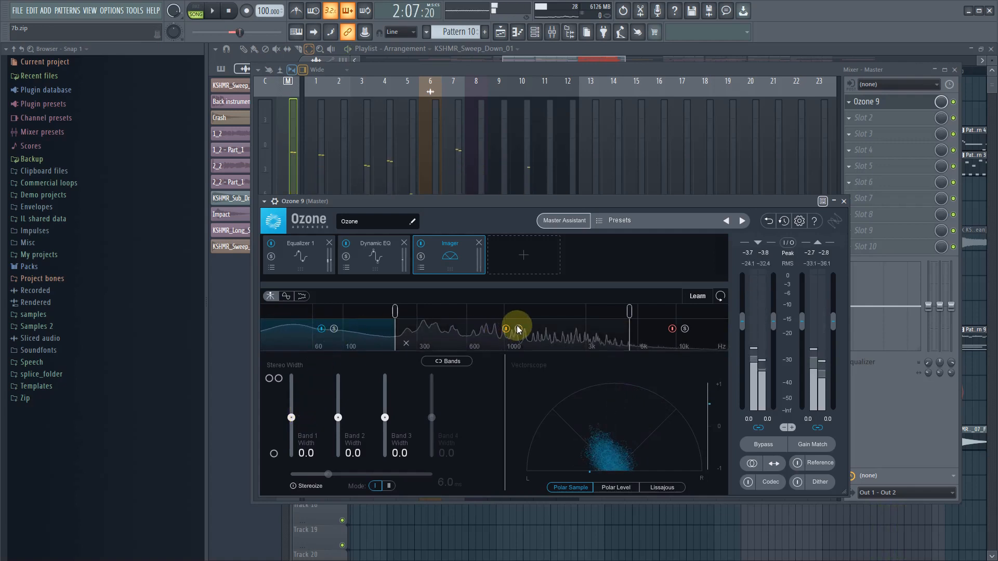
click(520, 329)
click(519, 329)
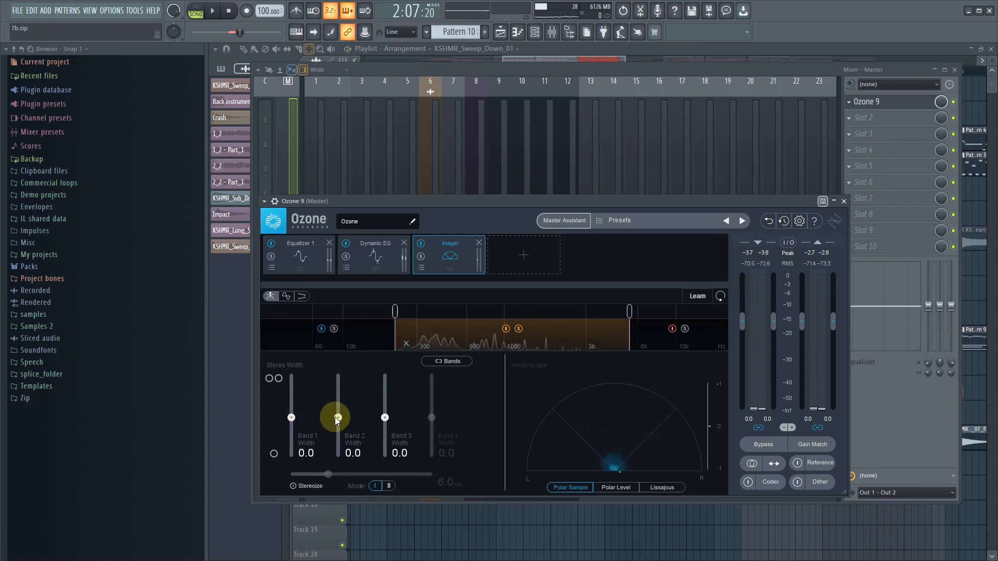
- Widen Imager band 2 to about 20.3 against the correlation trace, and enable Stereoize with a delay of about 3.0 ms
key(space)
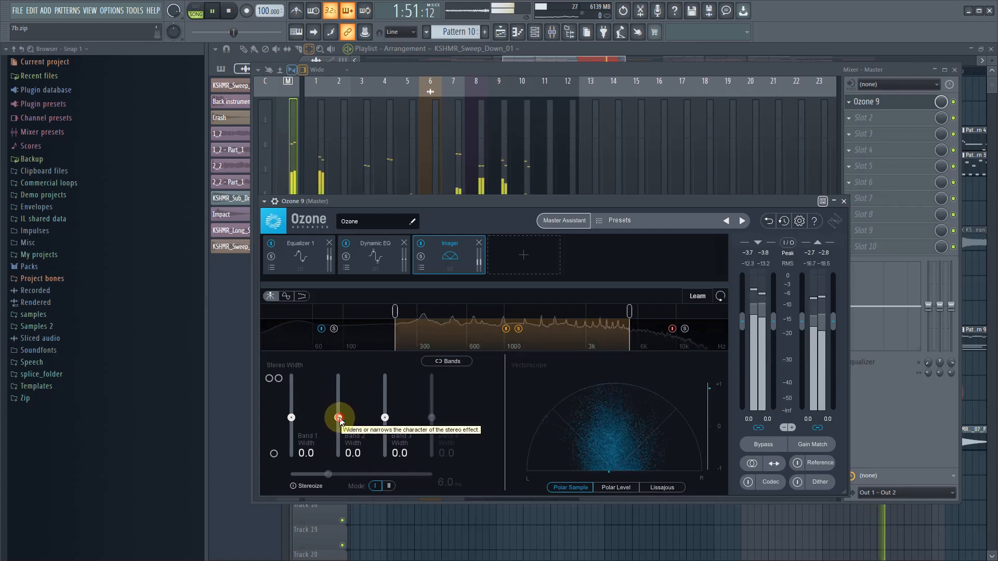
drag(341, 418, 342, 407)
click(285, 298)
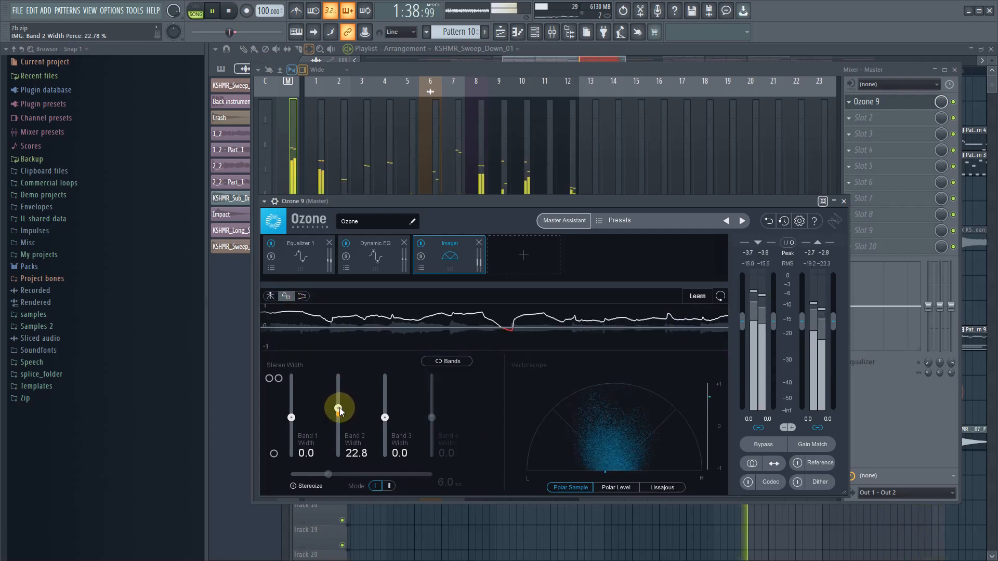
drag(339, 407, 339, 409)
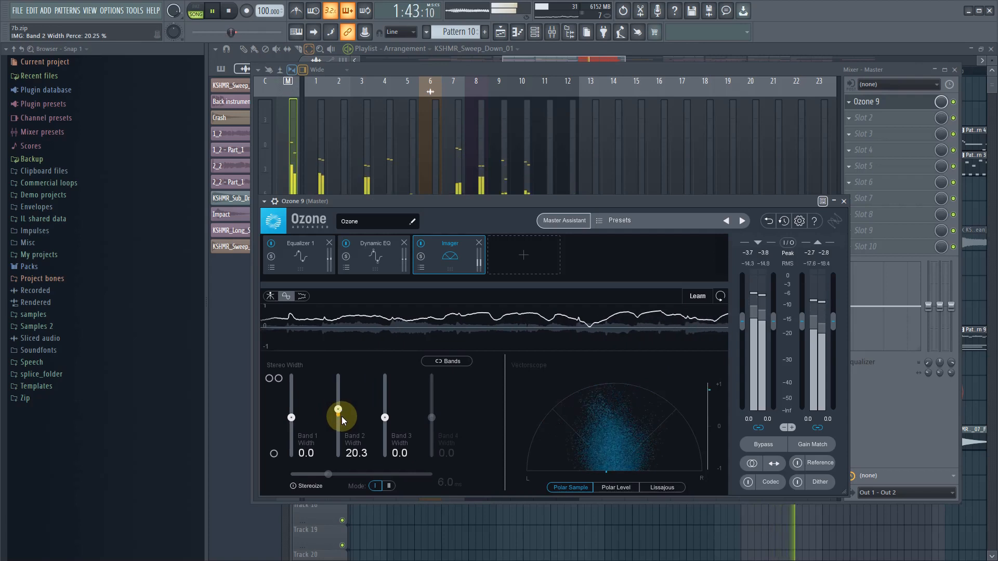
click(300, 487)
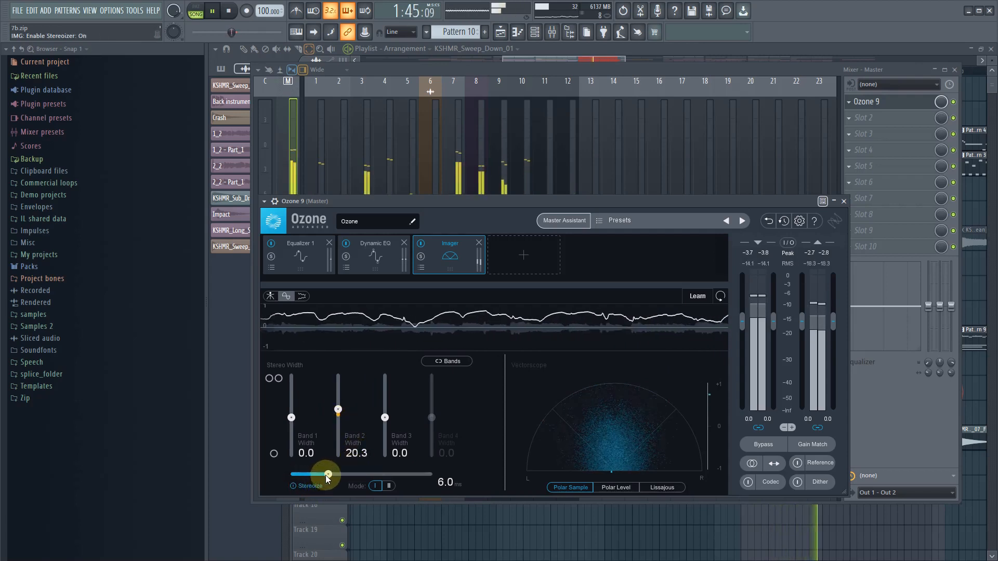
drag(325, 474, 304, 473)
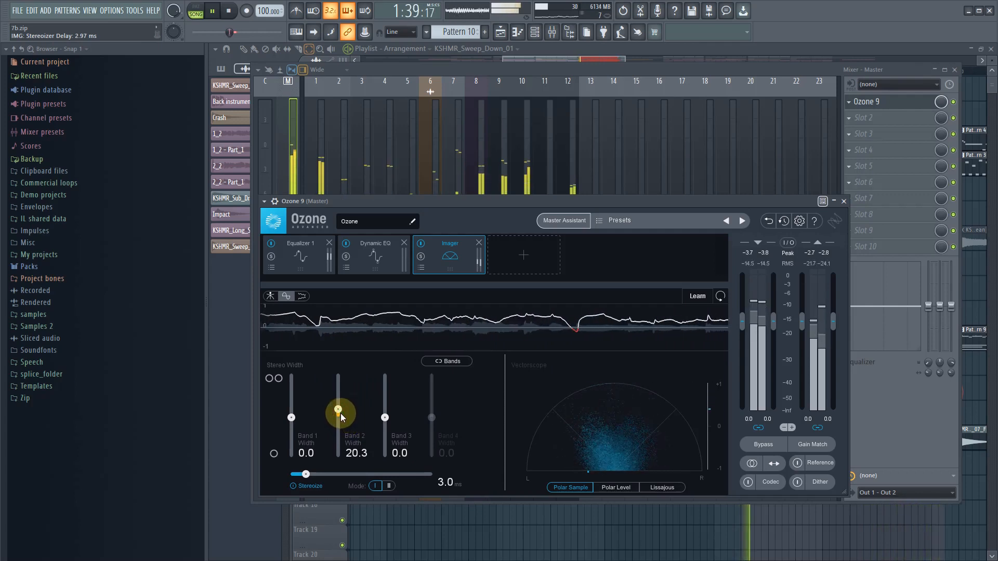
- Set the Imager's Band 2 Width to 15
drag(341, 413, 349, 457)
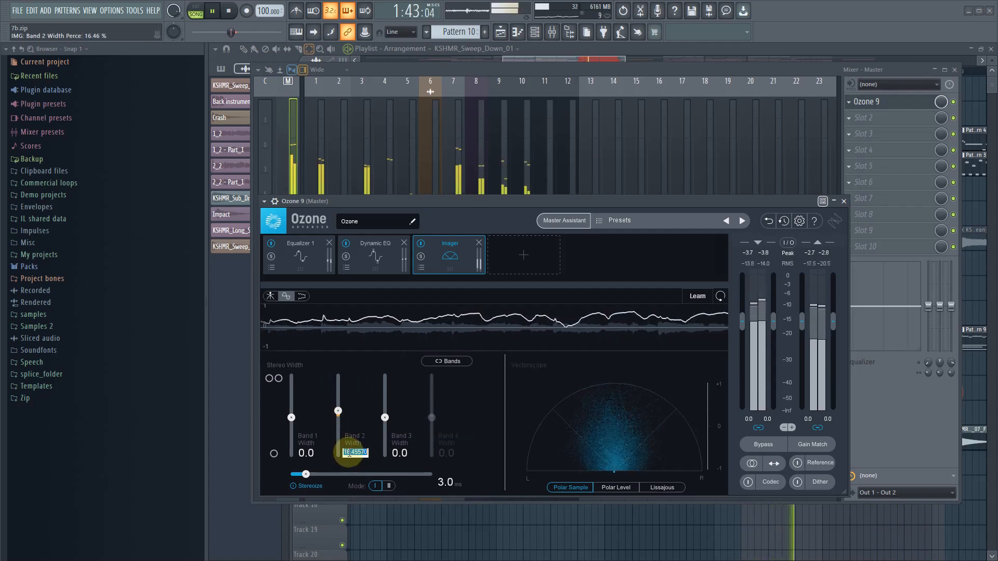
text(15)
key(Return)
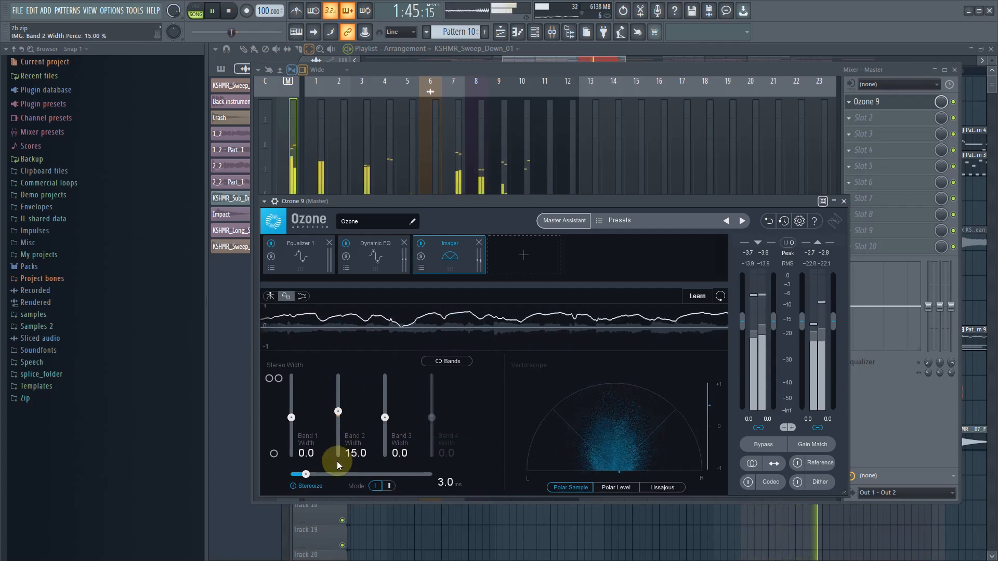
- Set the Imager's Band 2 Width to 10, audition the loop, and return to the crossover spectrum view
double_click(352, 450)
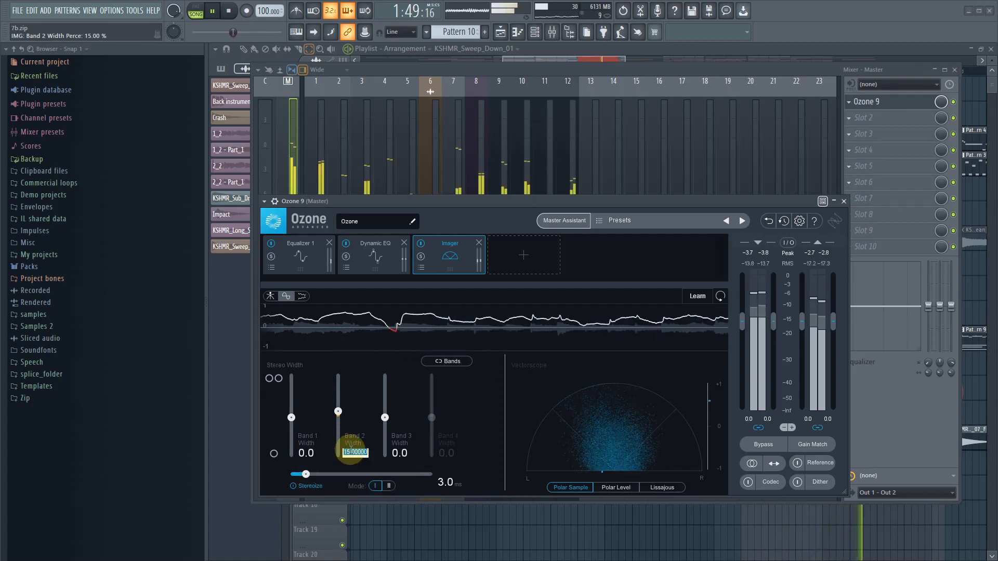
text(140)
key(BackSpace)
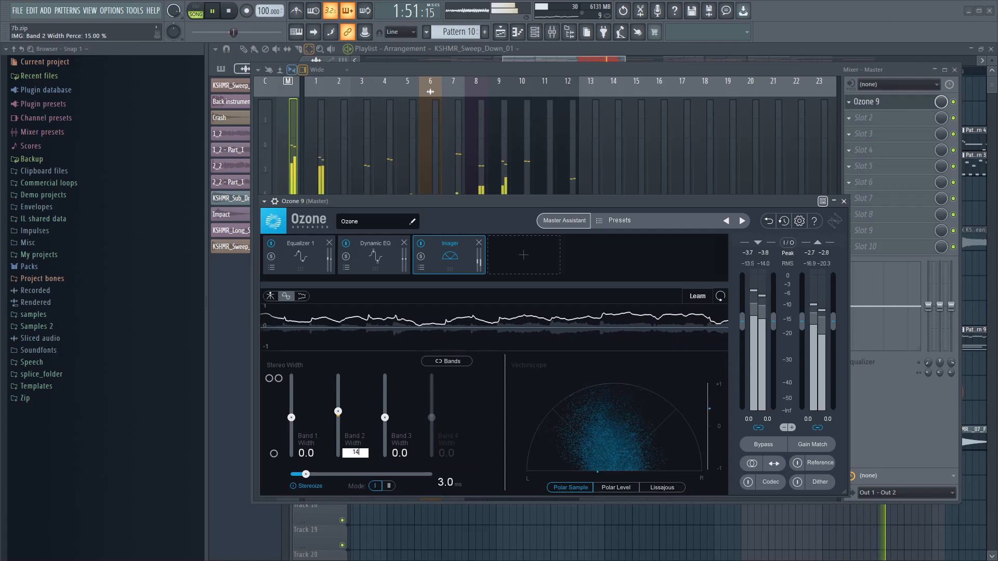
text(10)
key(Return)
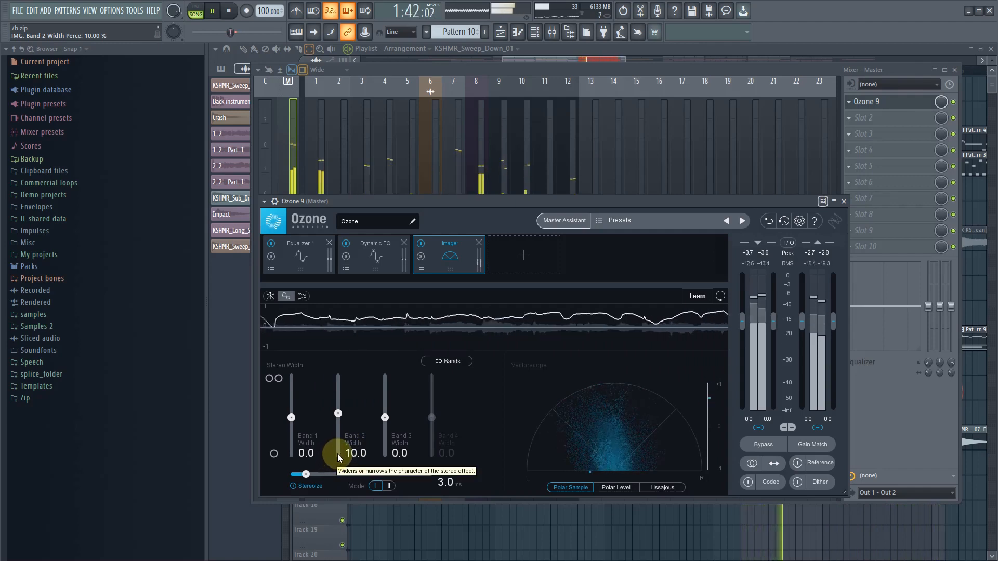
key(space)
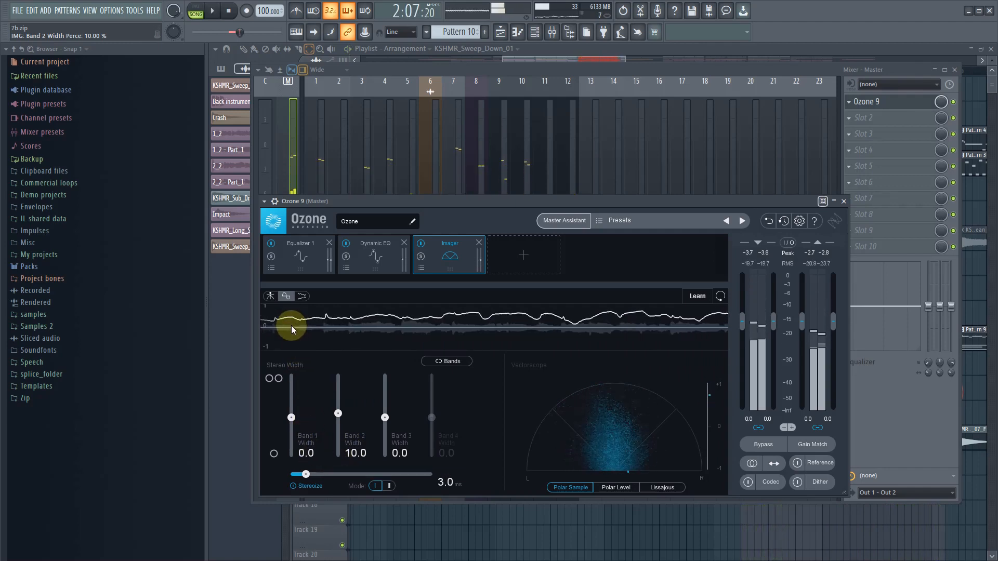
click(270, 296)
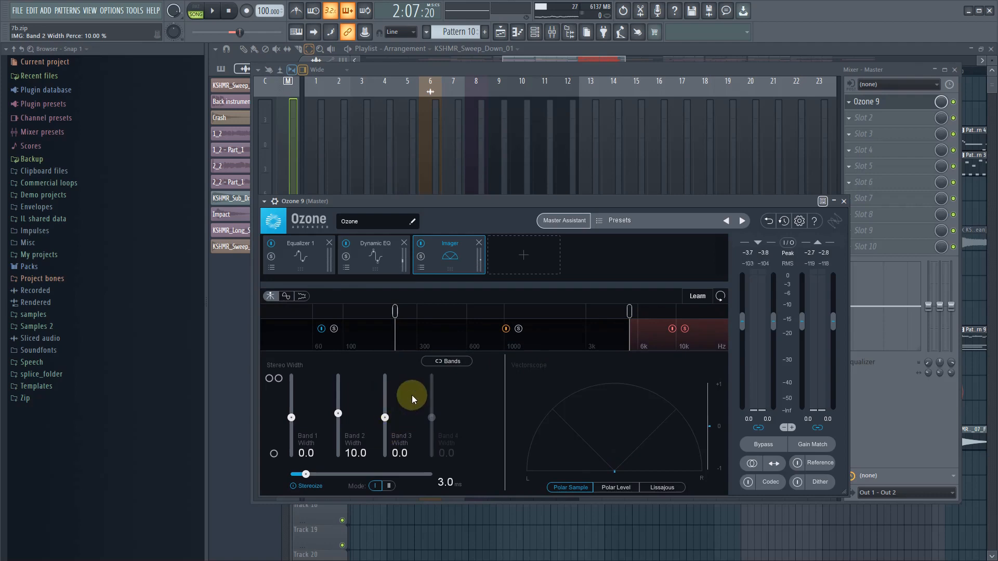
- Play the loop against the correlation trace, set the Imager's Band 3 Width to 10, and return to the crossover spectrum view
key(space)
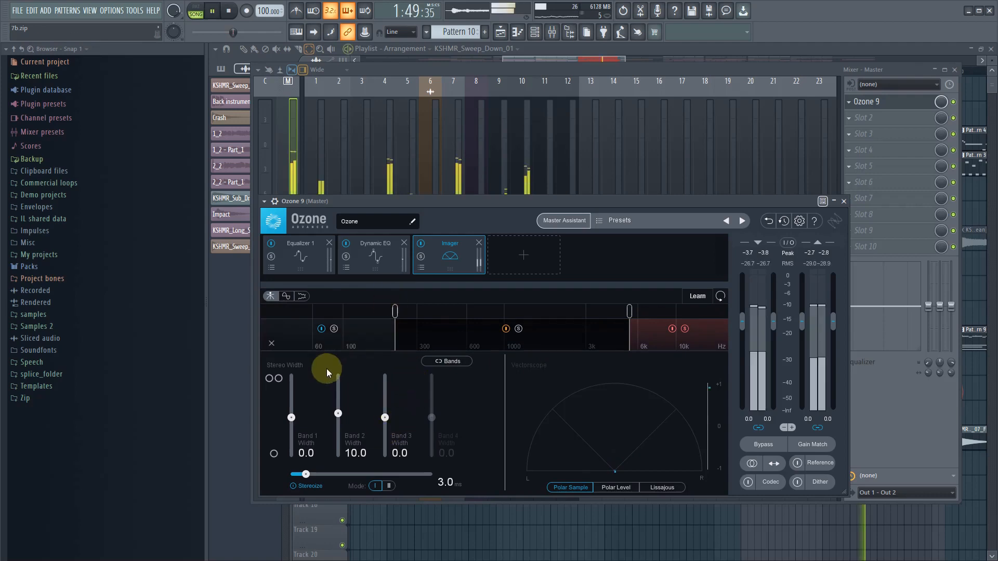
click(285, 296)
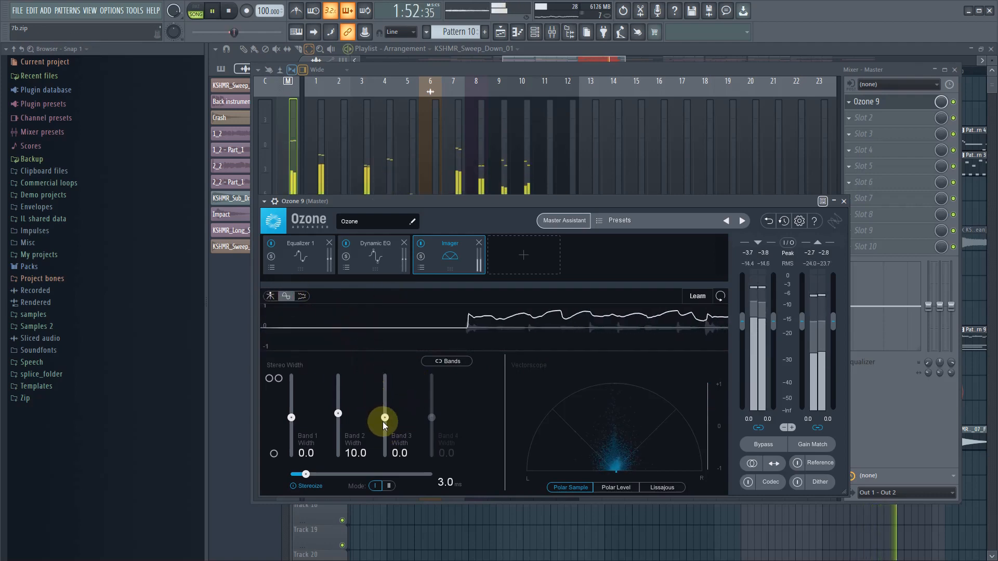
drag(385, 425, 388, 410)
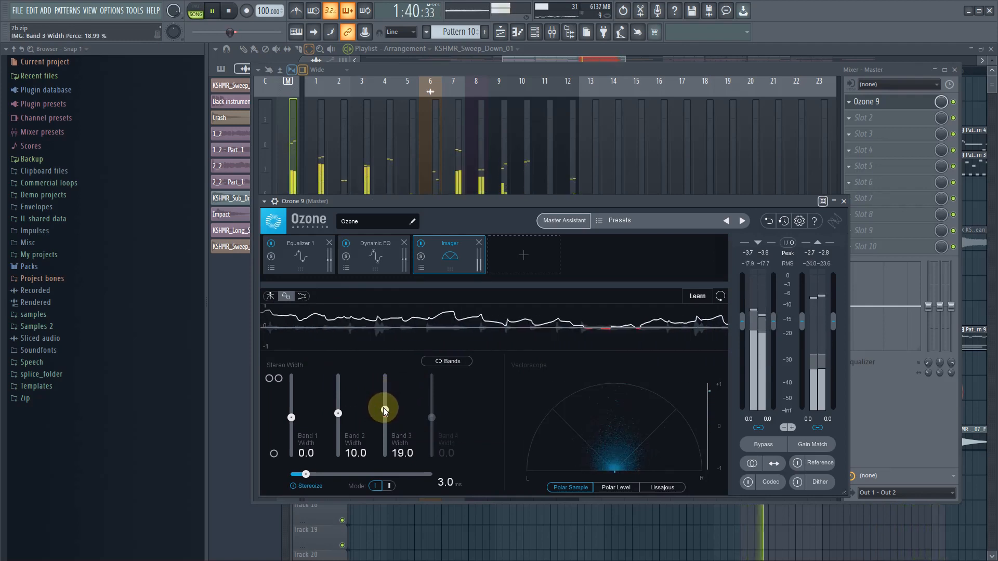
double_click(400, 454)
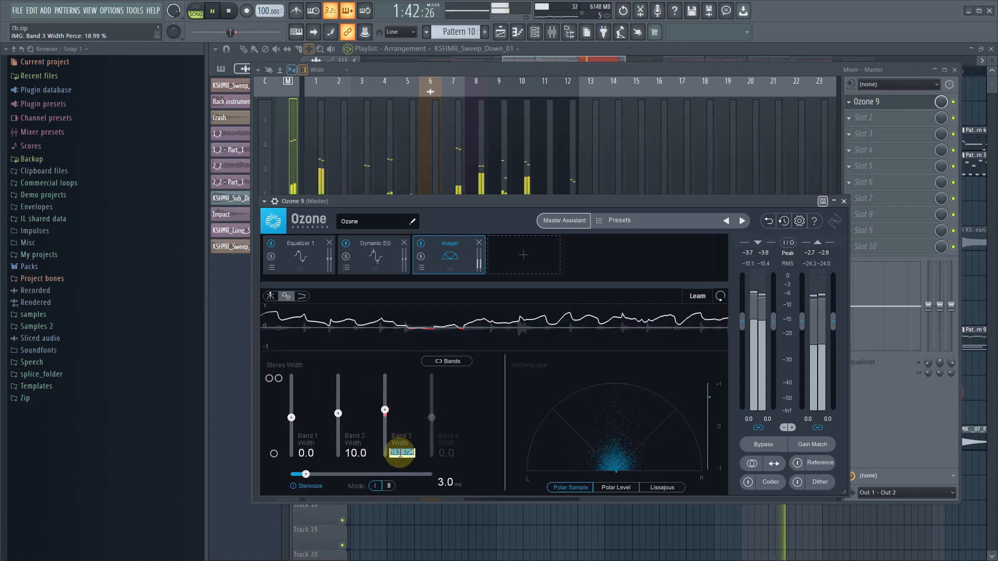
text(10)
key(Return)
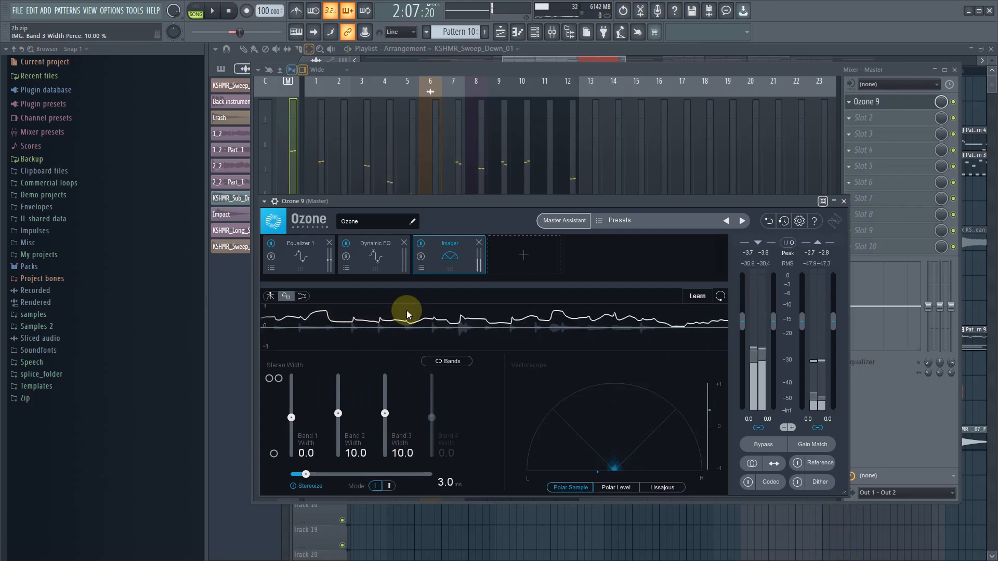
click(270, 296)
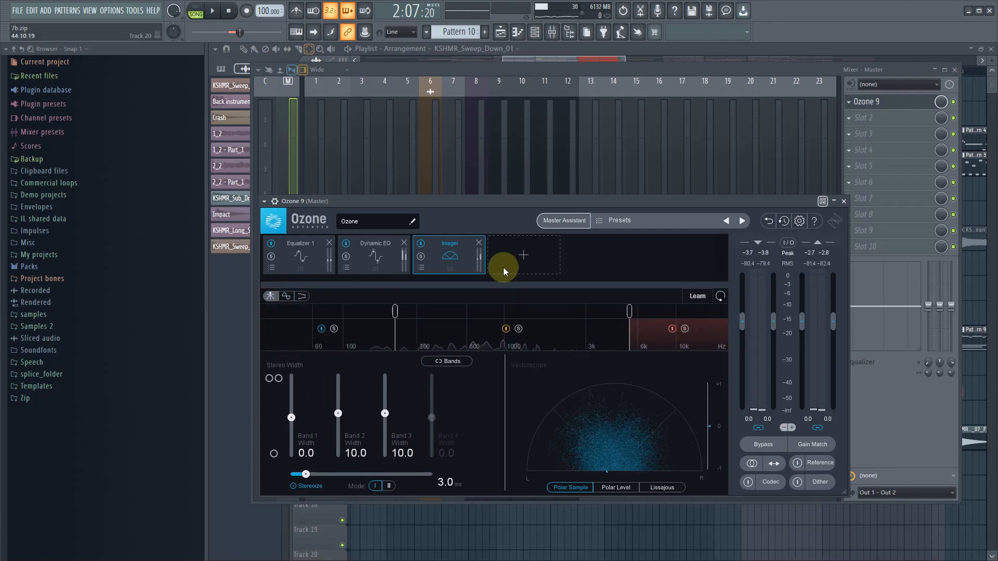
- Add a Dynamics module after the Imager in the Ozone chain
click(523, 257)
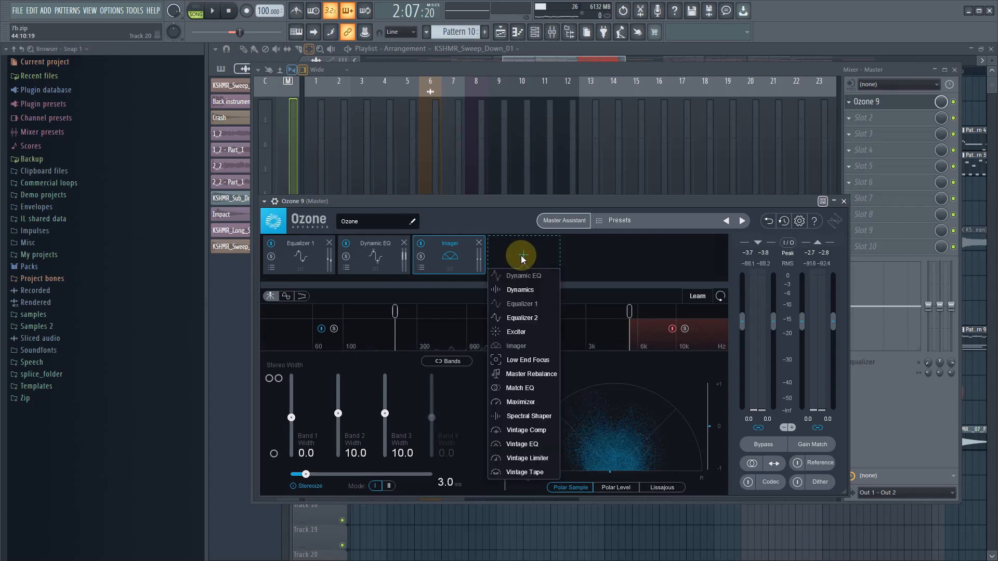
click(520, 291)
- Split the Dynamics module into three bands with crossovers at about 330 Hz and 3.2 kHz
drag(406, 312, 426, 312)
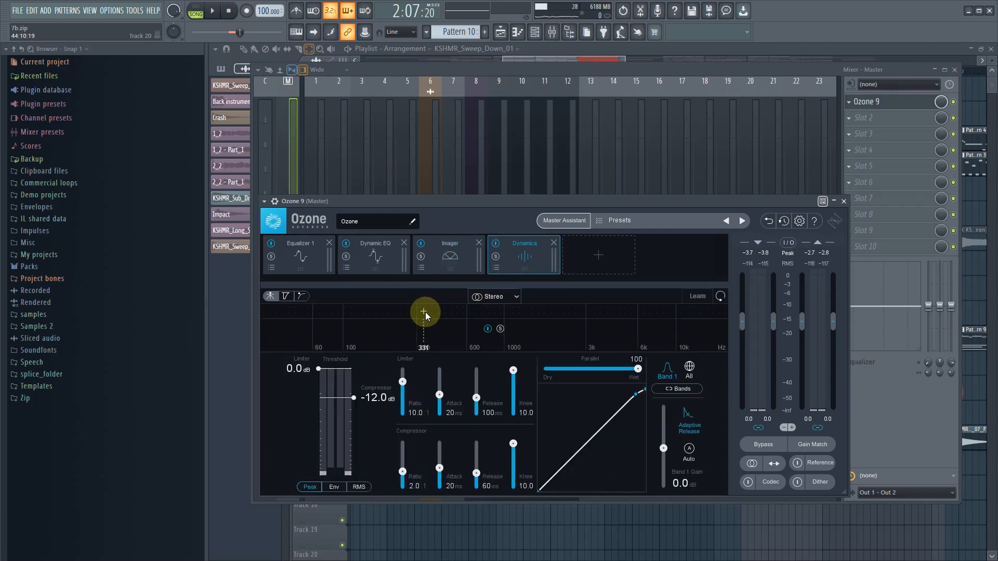
click(571, 312)
click(590, 312)
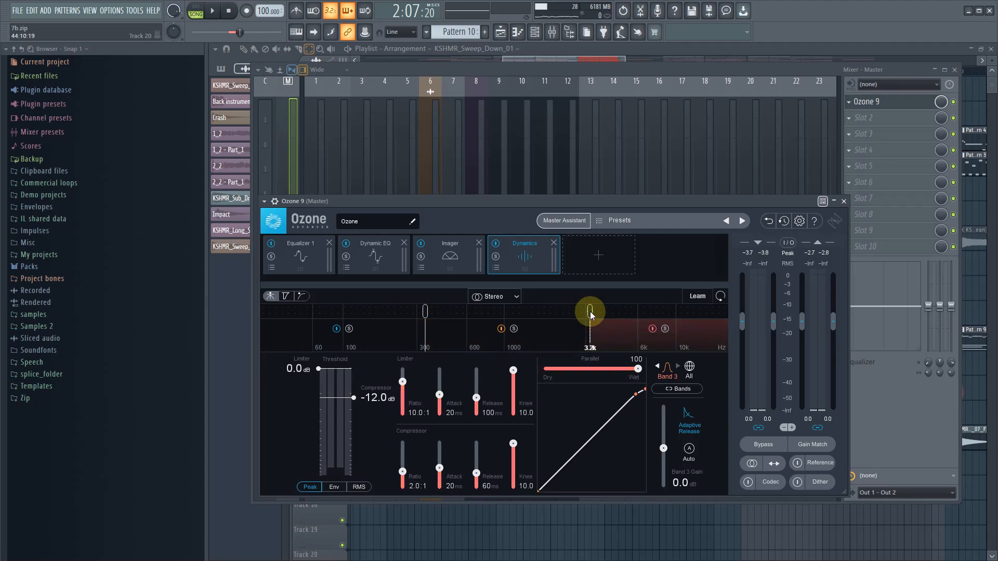
- Try the Focus Dynamics preset and the Master Bus preset on the Dynamics module
click(496, 268)
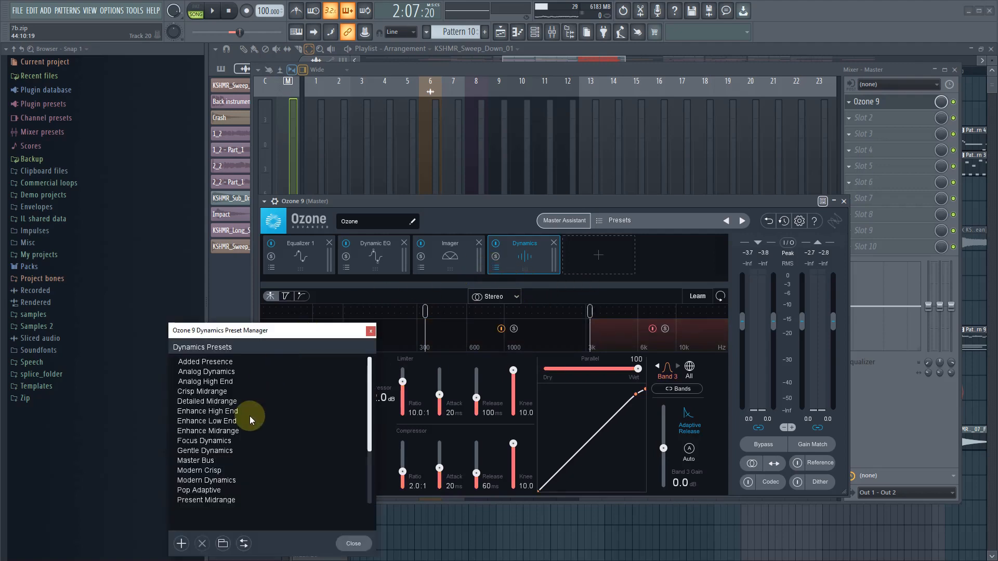
click(223, 443)
click(352, 544)
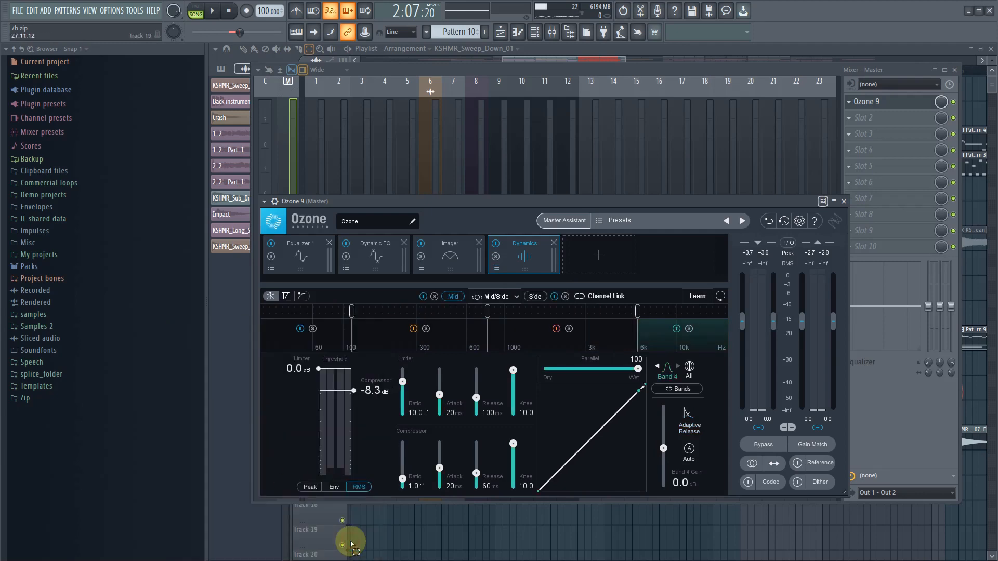
click(496, 268)
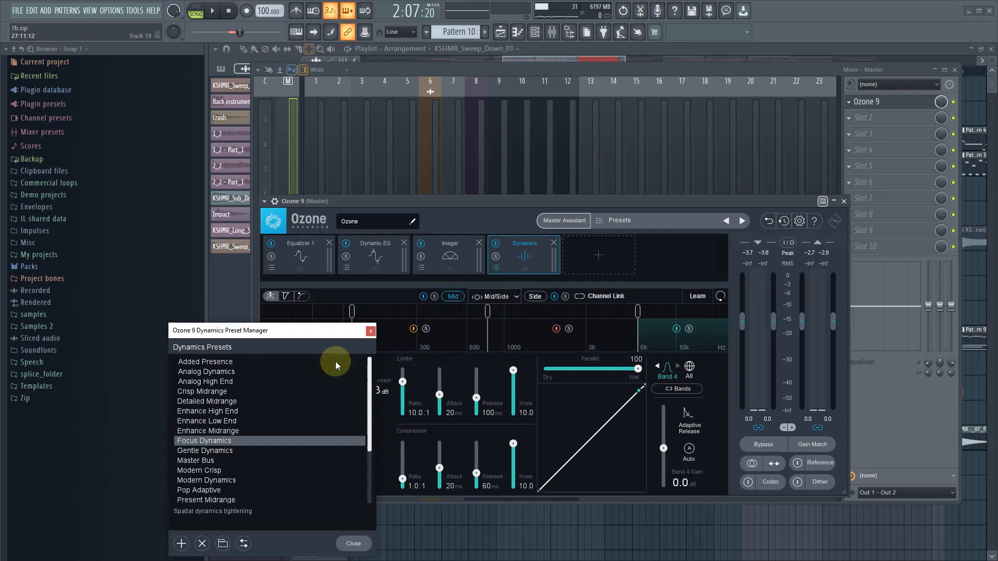
click(195, 461)
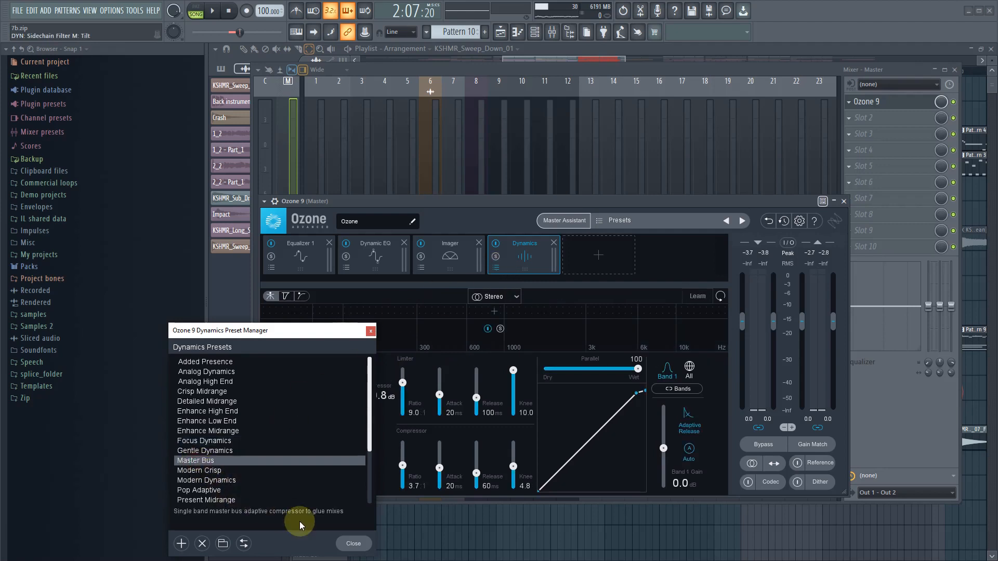
click(351, 544)
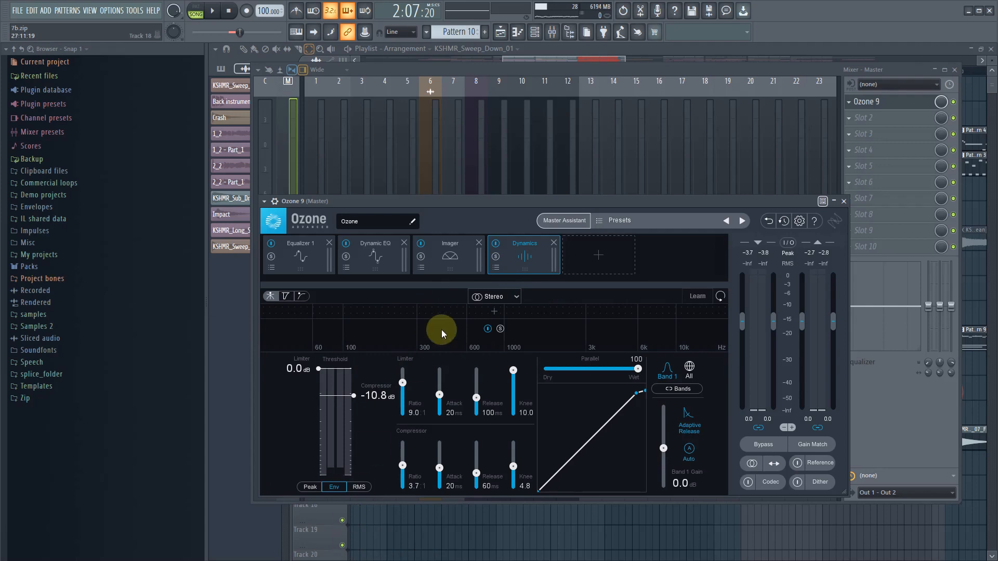
- Load the Modern Crisp preset into the Dynamics module and close the preset manager
click(497, 266)
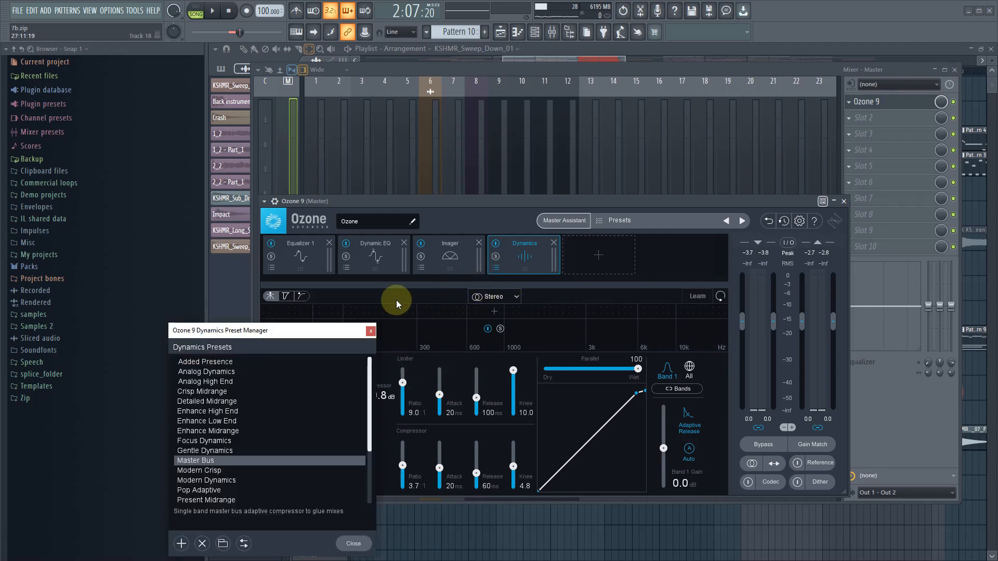
click(208, 471)
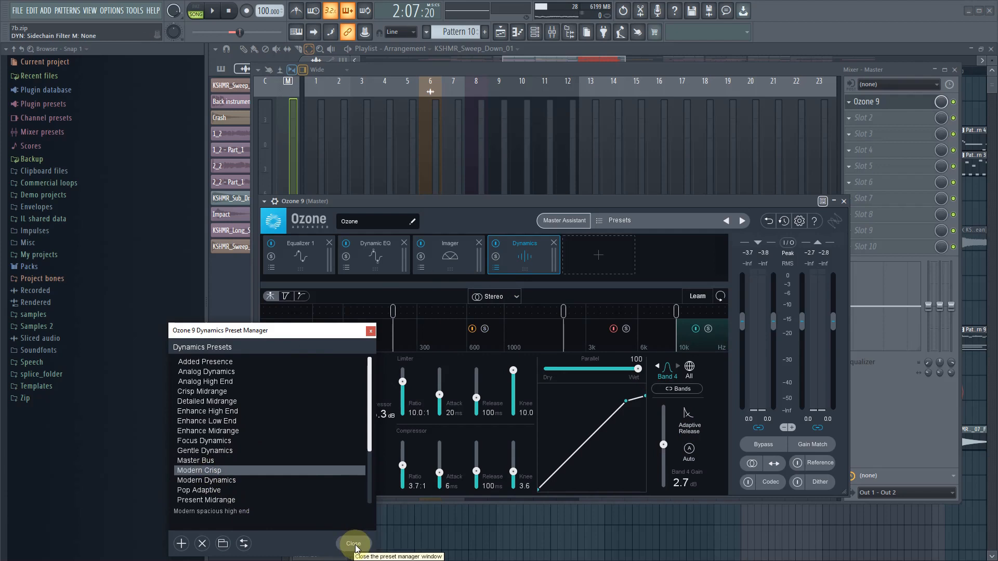
click(353, 544)
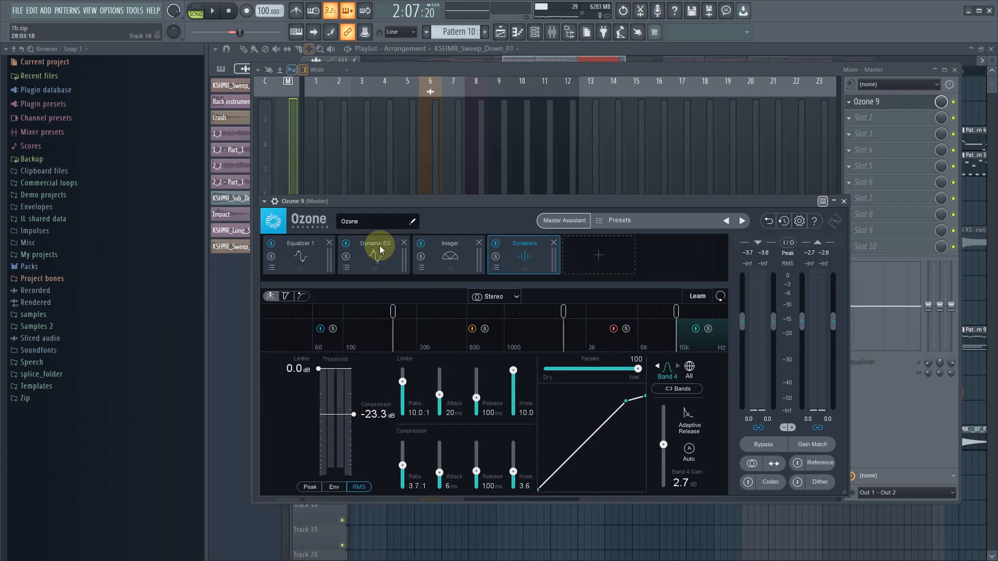
- Solo Dynamics band 1, lower its compressor threshold to about -14.4 dB during playback, and set the compressor ratio to 1.2
click(352, 324)
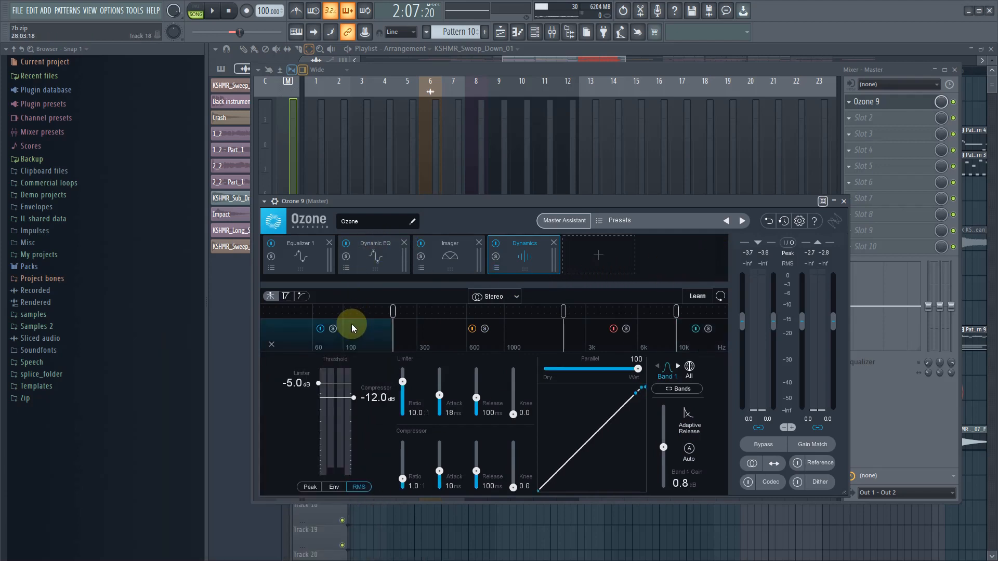
key(space)
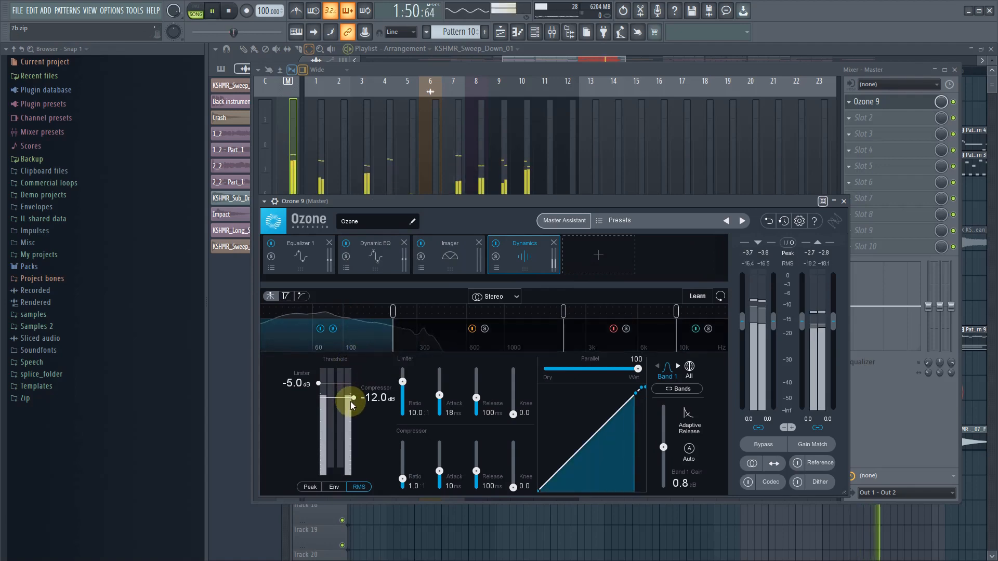
drag(352, 404, 354, 404)
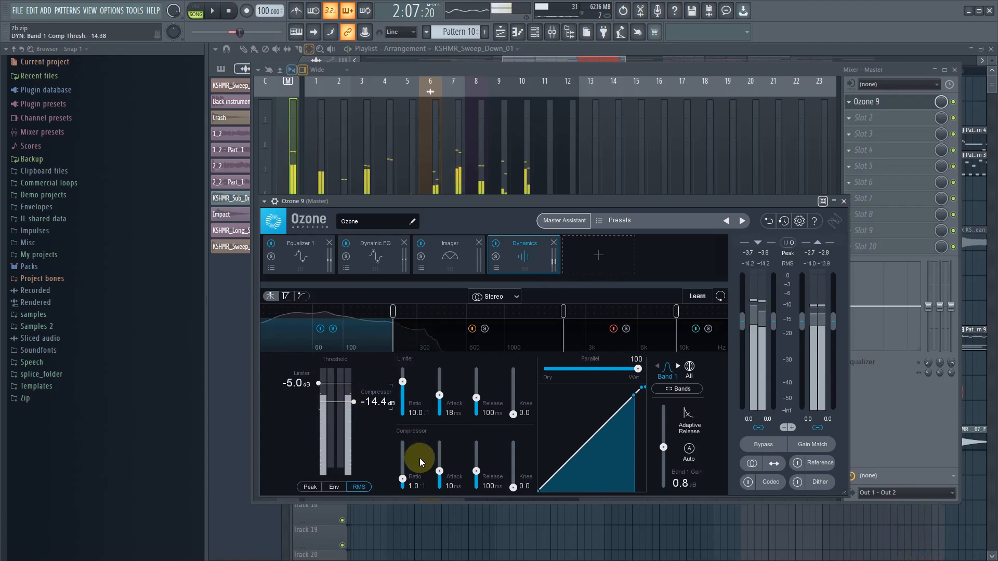
drag(420, 458, 415, 485)
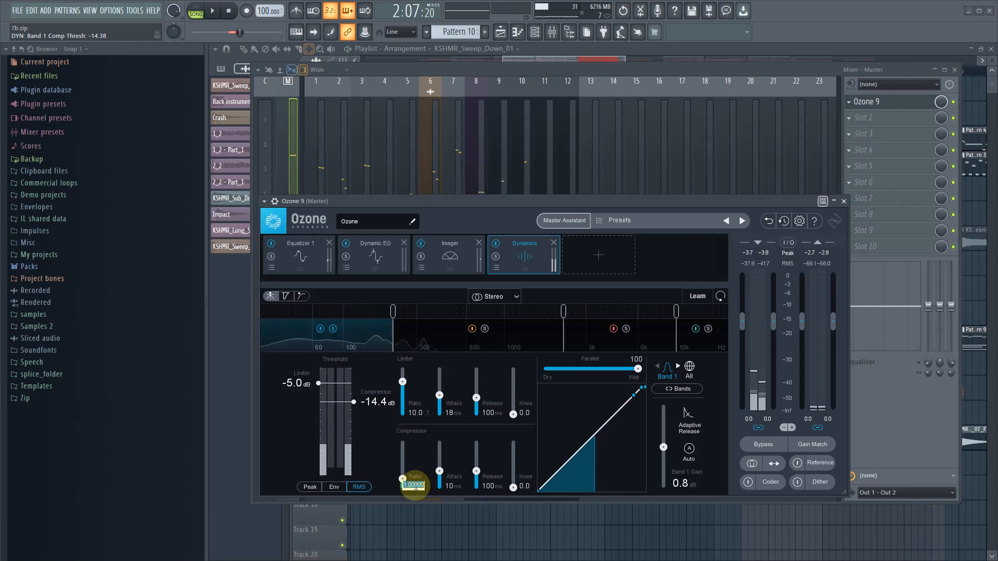
double_click(414, 486)
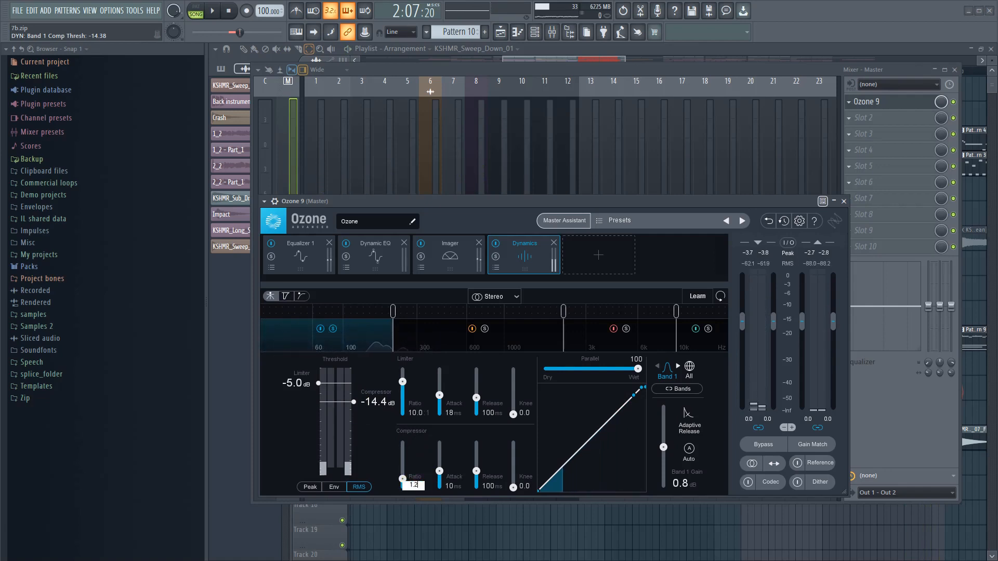
key(Return)
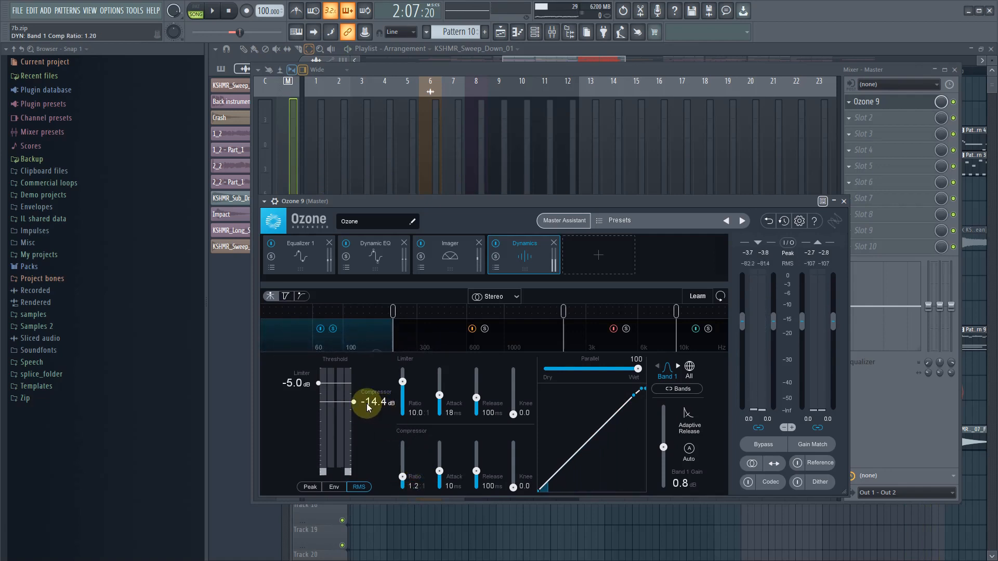
- Lower band 1's compressor threshold to about -17.1 dB while auditioning the loop
key(space)
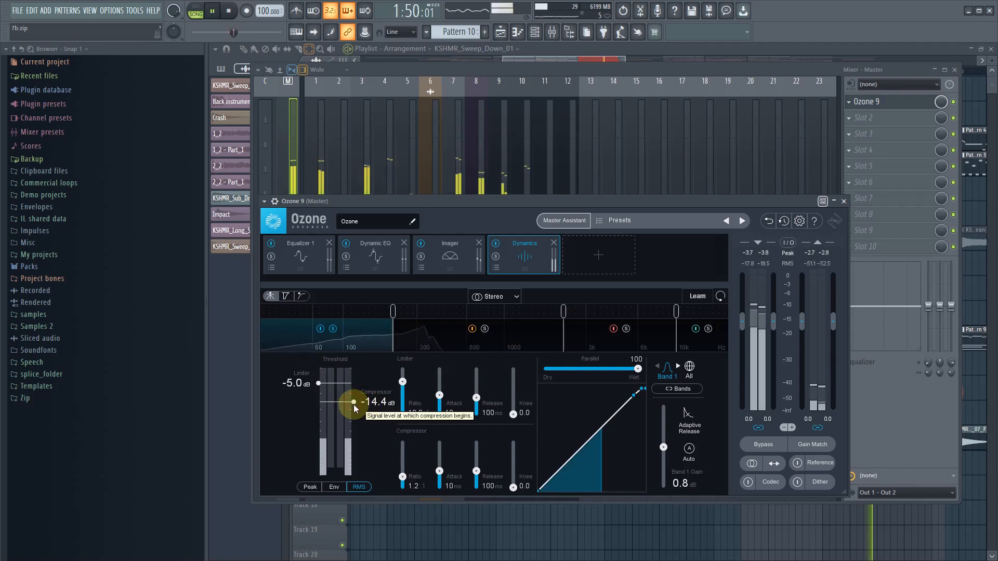
drag(356, 402, 354, 405)
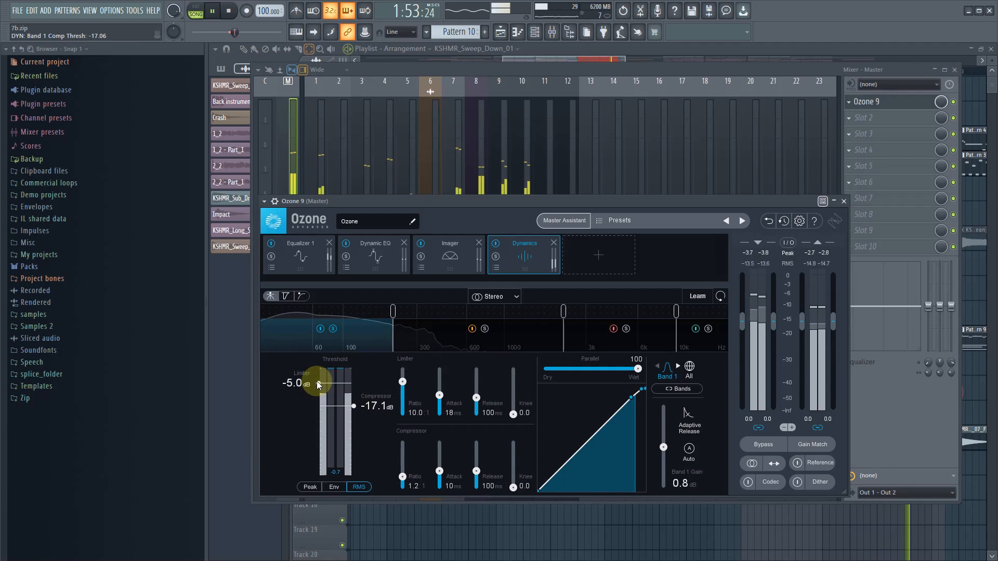
key(space)
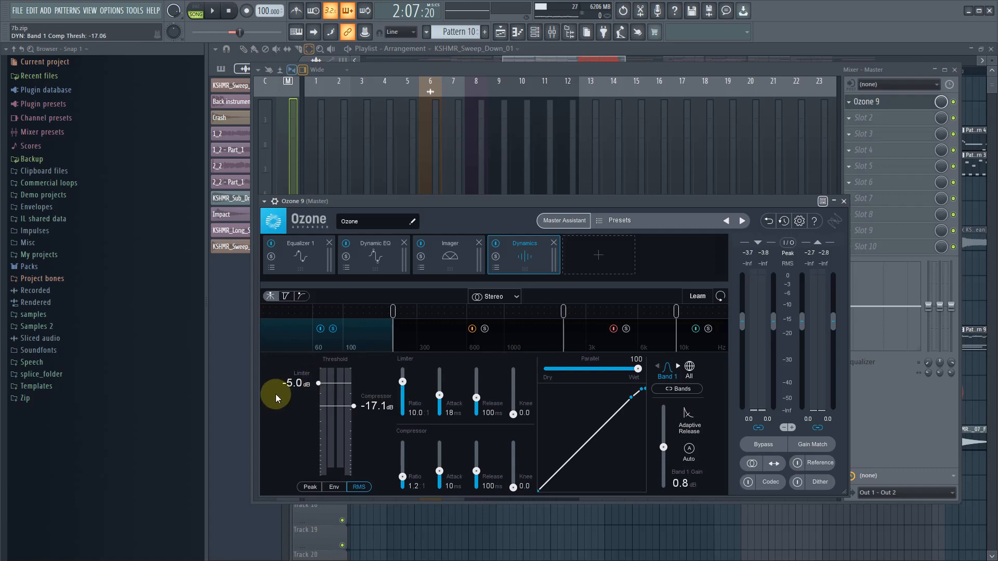
- Lower band 1's limiter threshold to about -8.4 dB during playback, check the gain reduction trace, and return to the crossover view
key(space)
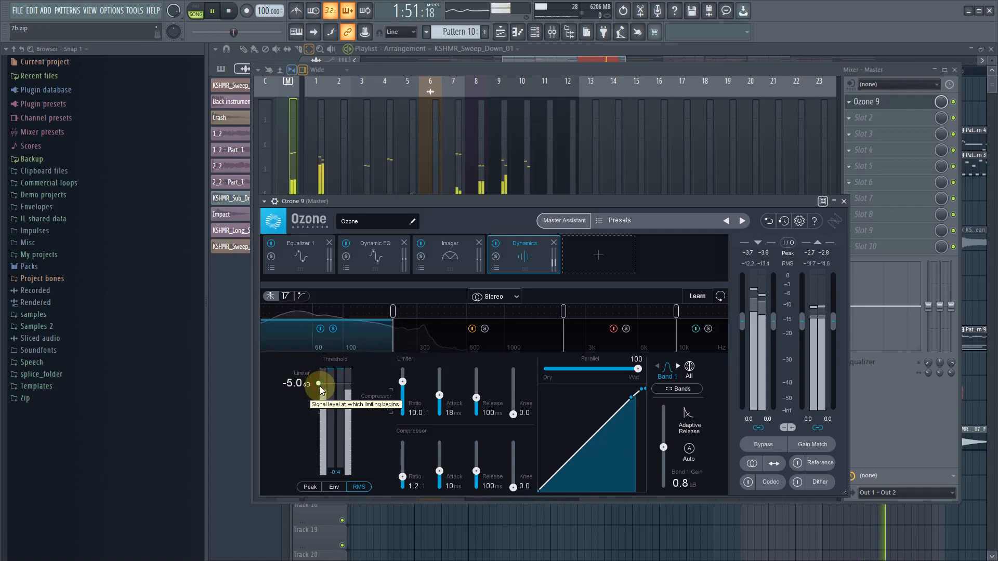
drag(319, 383, 323, 393)
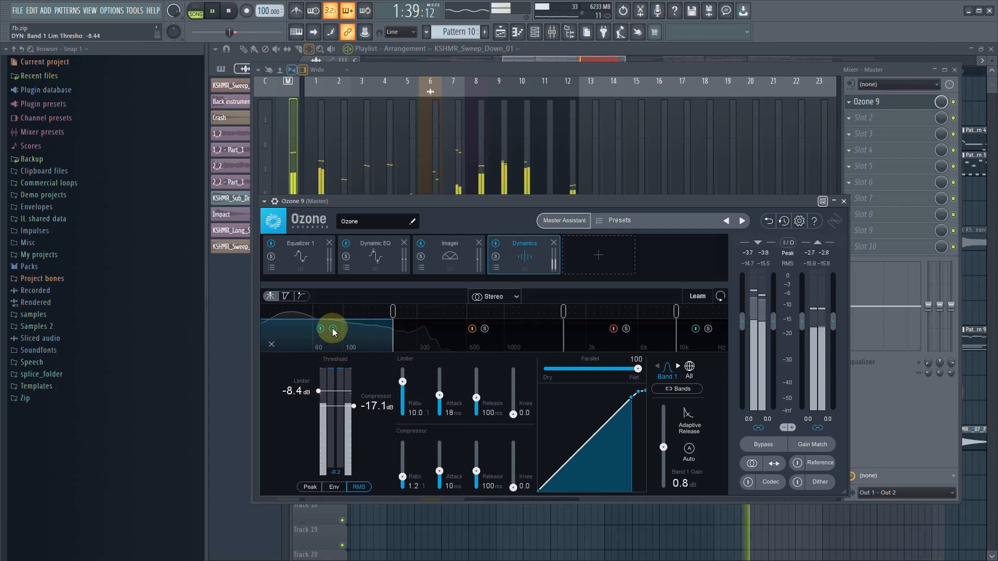
click(289, 300)
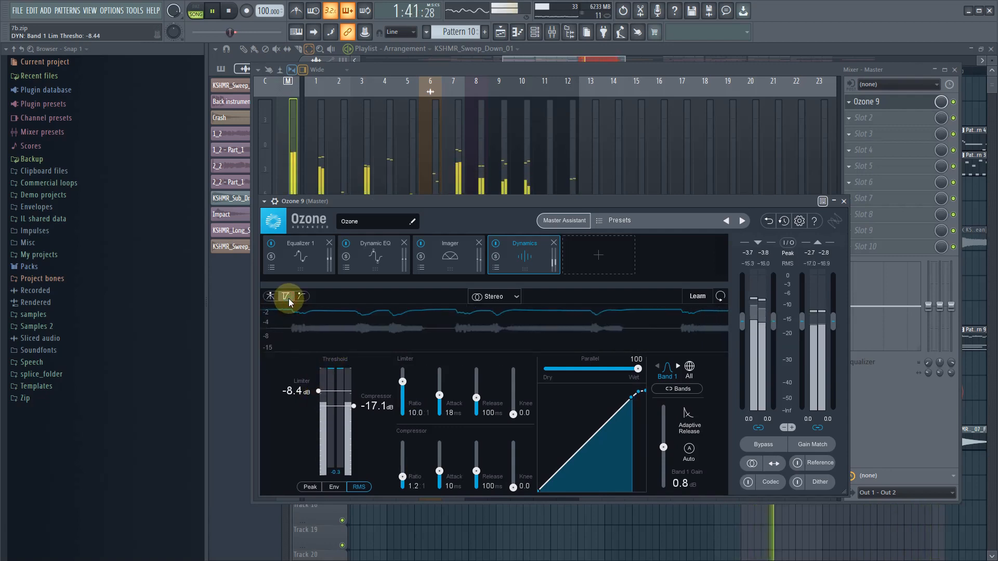
click(271, 297)
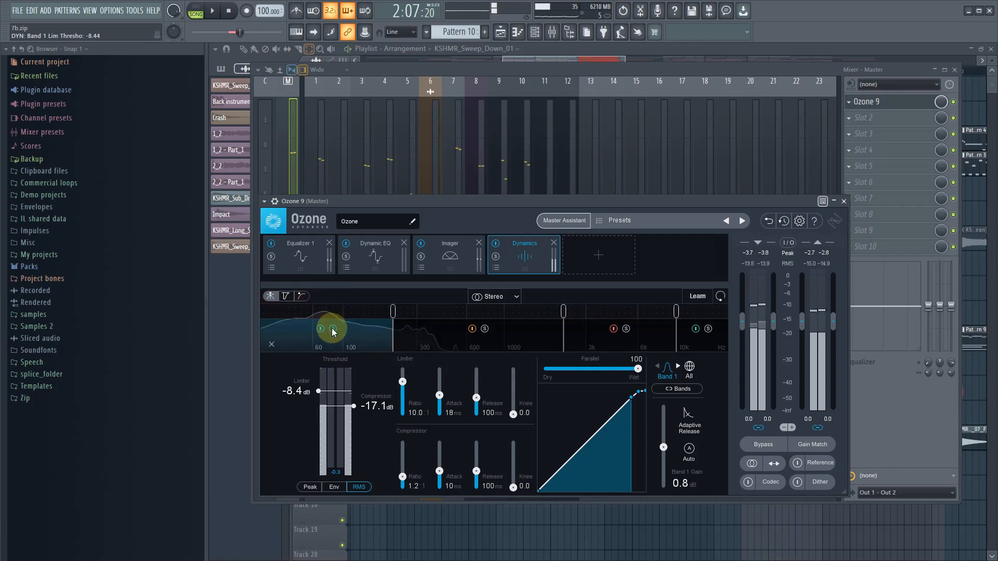
- Solo Dynamics band 2 and lower its compressor threshold to about -18.9 dB and limiter threshold to about -13.4 dB during playback
click(487, 333)
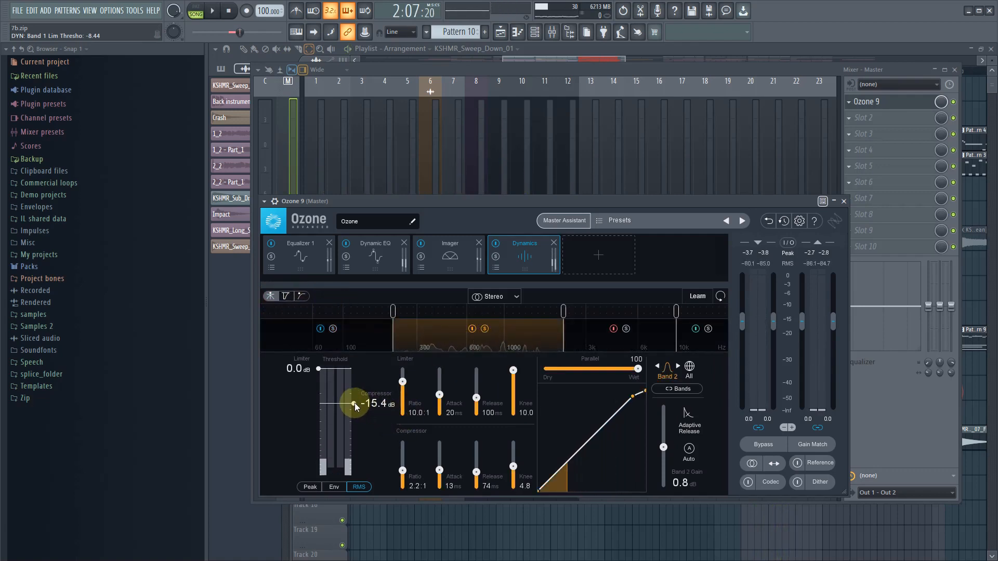
key(space)
drag(355, 403, 357, 411)
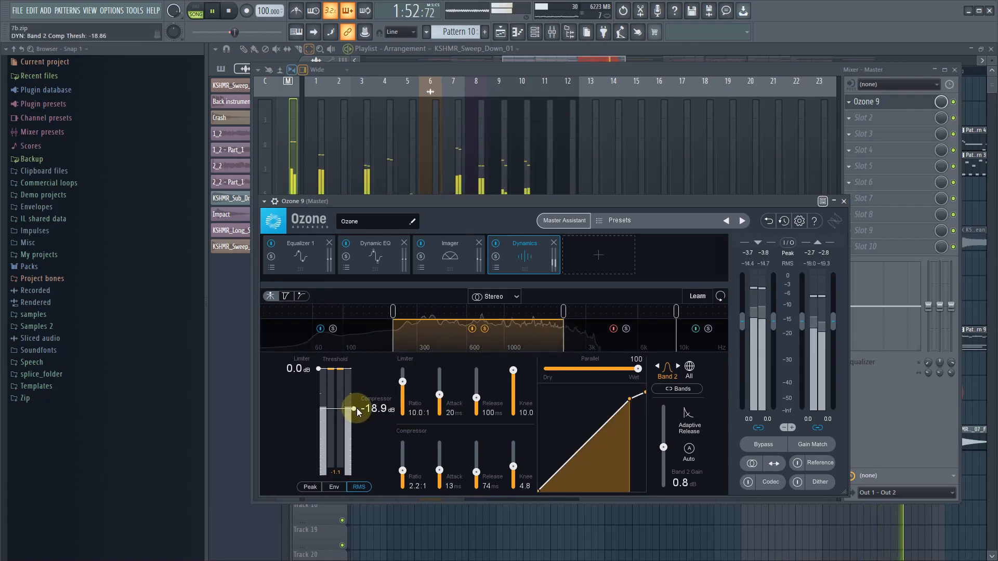
click(317, 368)
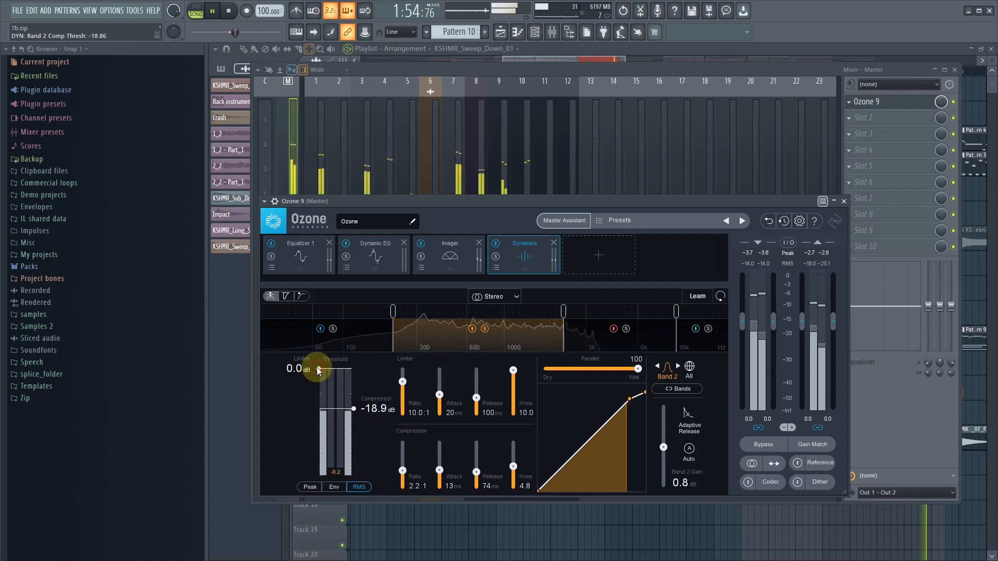
drag(317, 382, 319, 402)
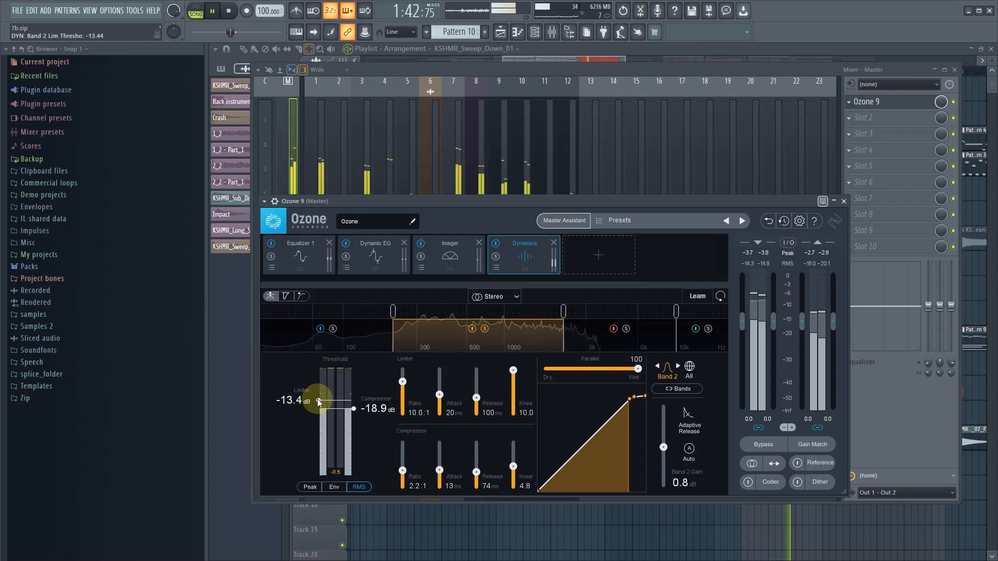
click(519, 373)
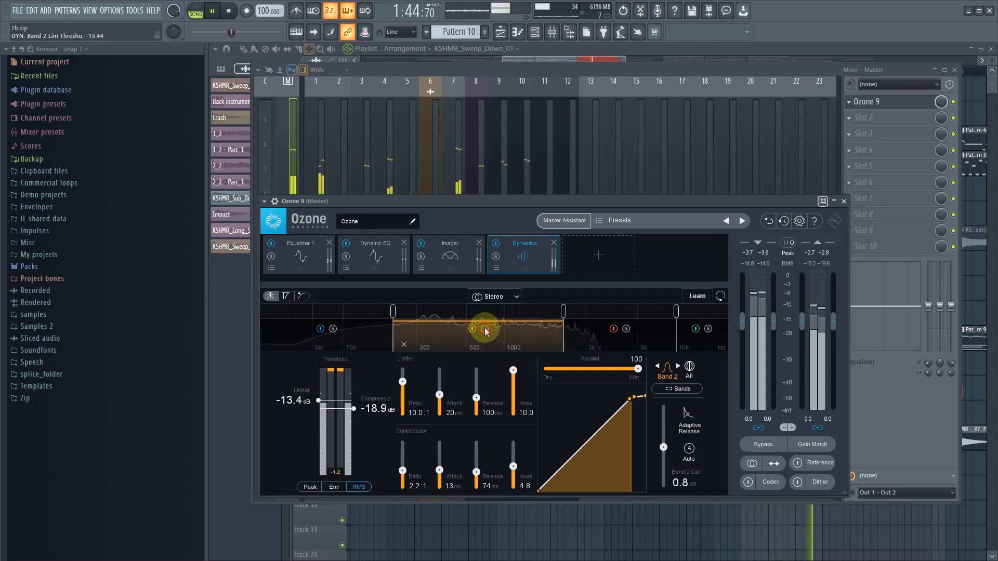
- Solo Dynamics band 3, lower its compressor threshold to about -22.8 dB and limiter threshold to about -13.8 dB during playback, and unsolo it
click(627, 330)
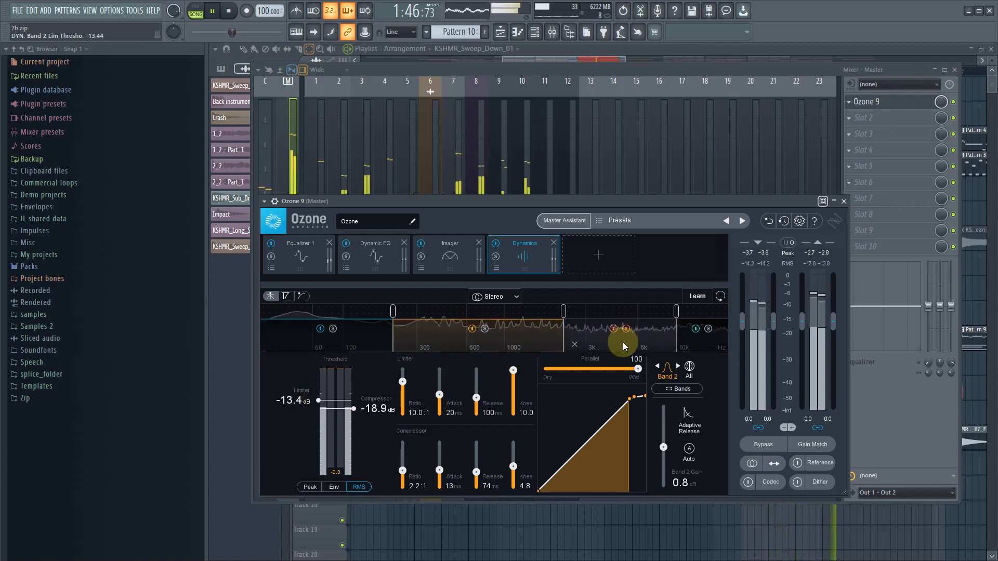
drag(358, 411, 355, 416)
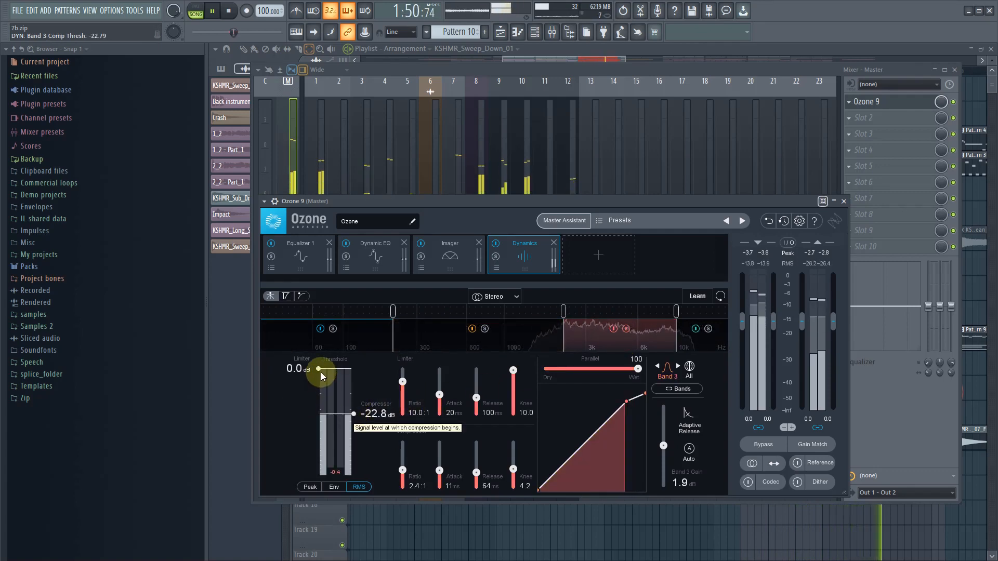
drag(319, 370, 319, 402)
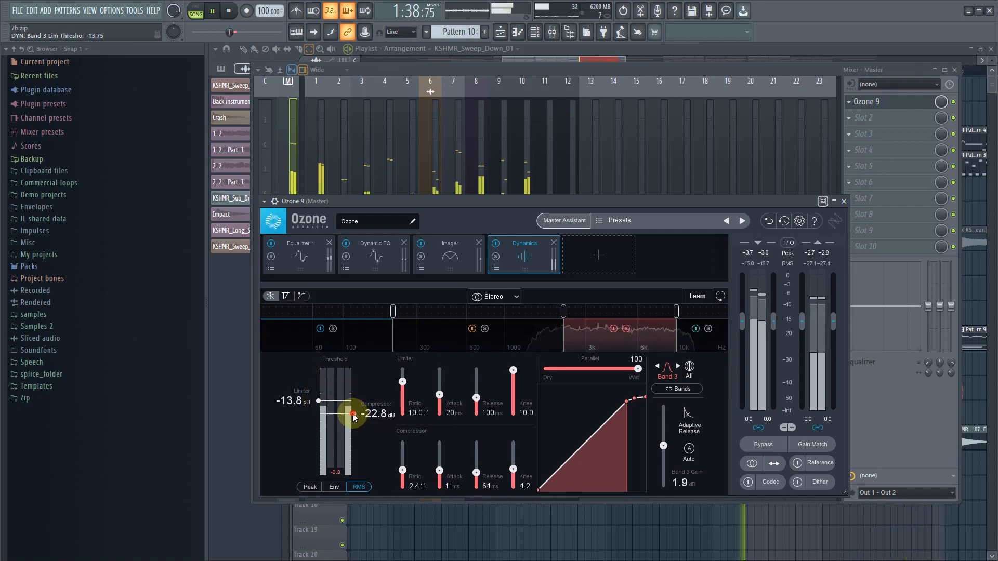
click(626, 328)
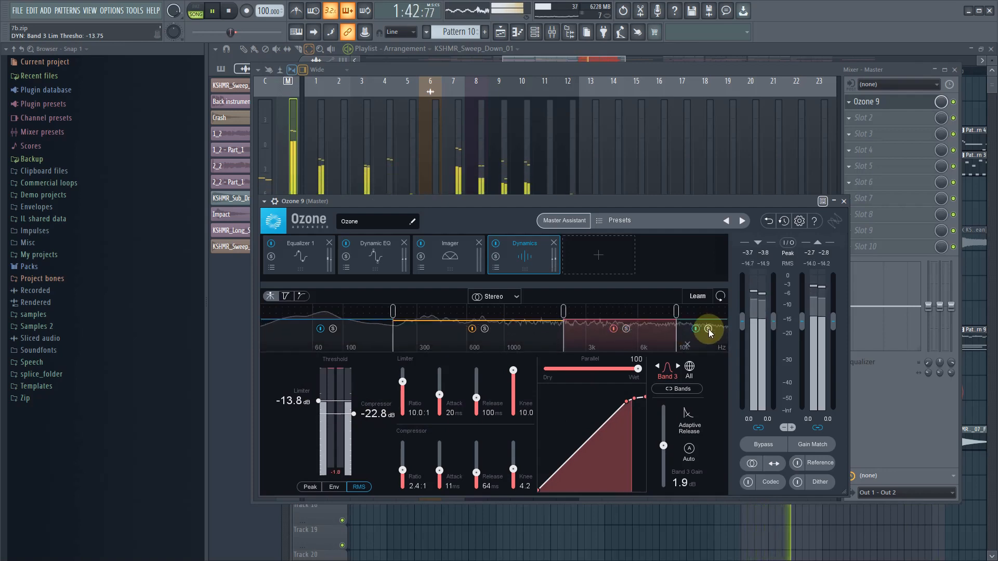
- Solo Dynamics band 4, lower its compressor threshold to about -30.1 dB and limiter threshold to about -19.6 dB during playback, and unsolo it
click(709, 329)
click(704, 347)
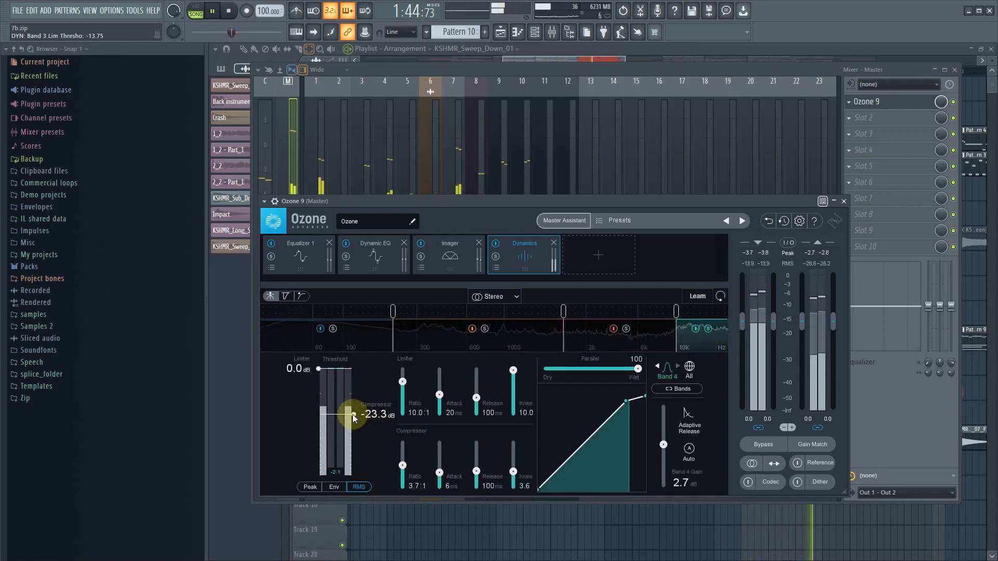
drag(346, 415, 354, 426)
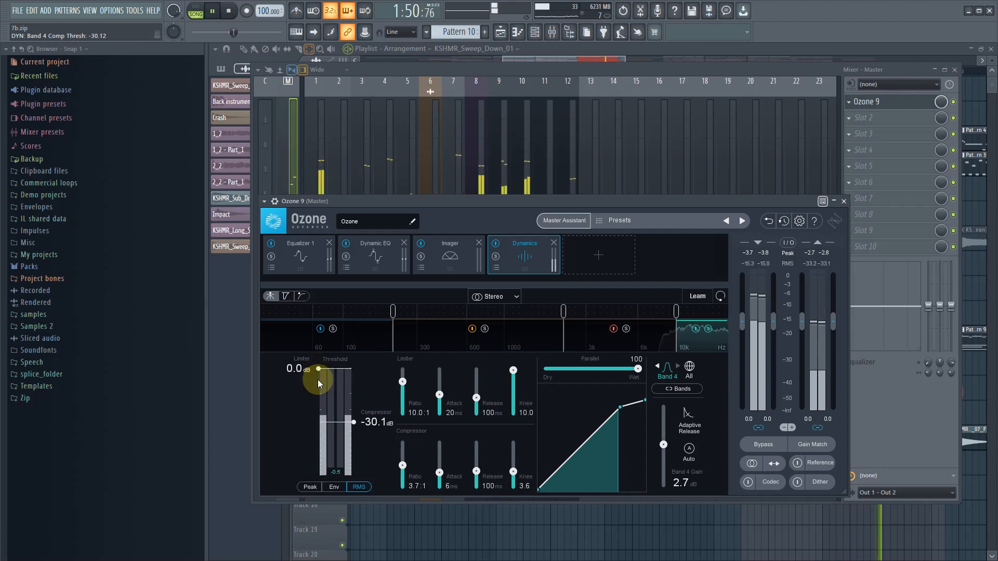
drag(319, 370, 314, 411)
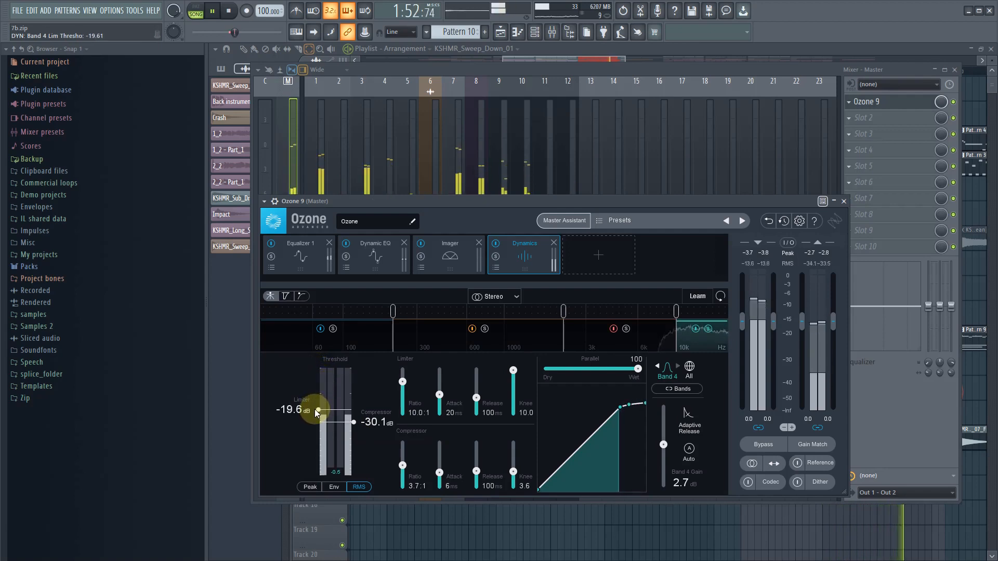
click(708, 328)
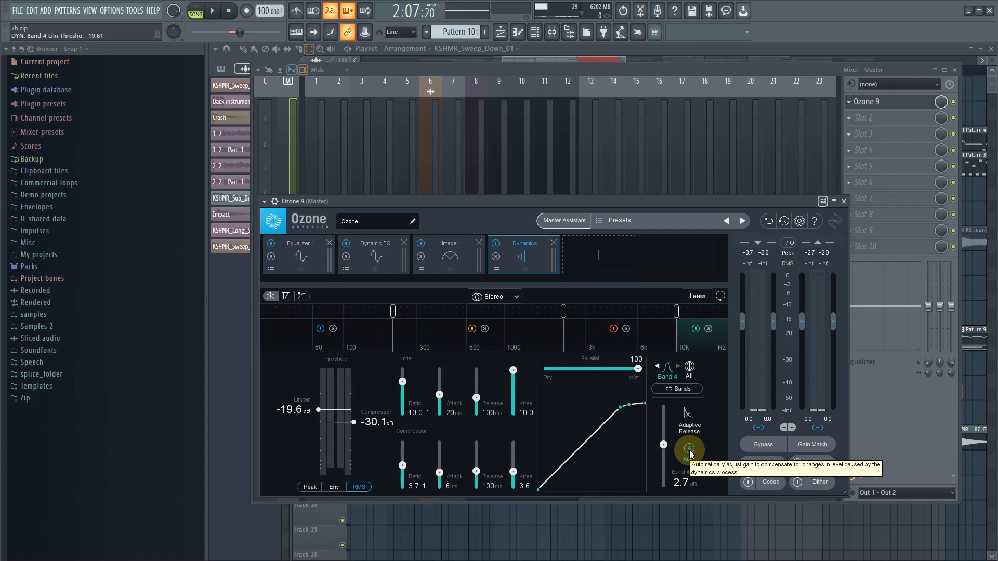
- Audition the loop with all Dynamics bands active and add a Maximizer module after Dynamics in the Ozone chain
key(space)
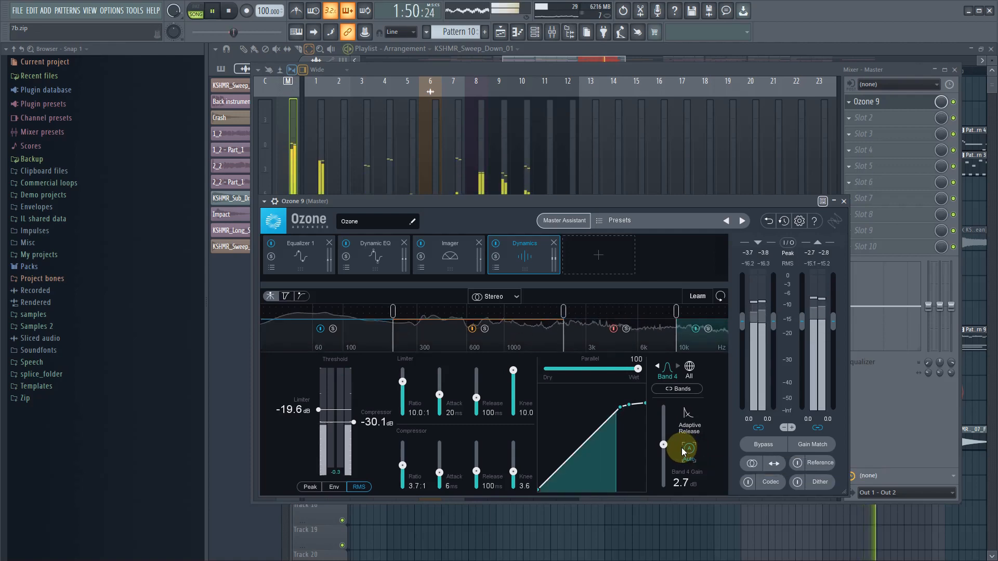
click(598, 254)
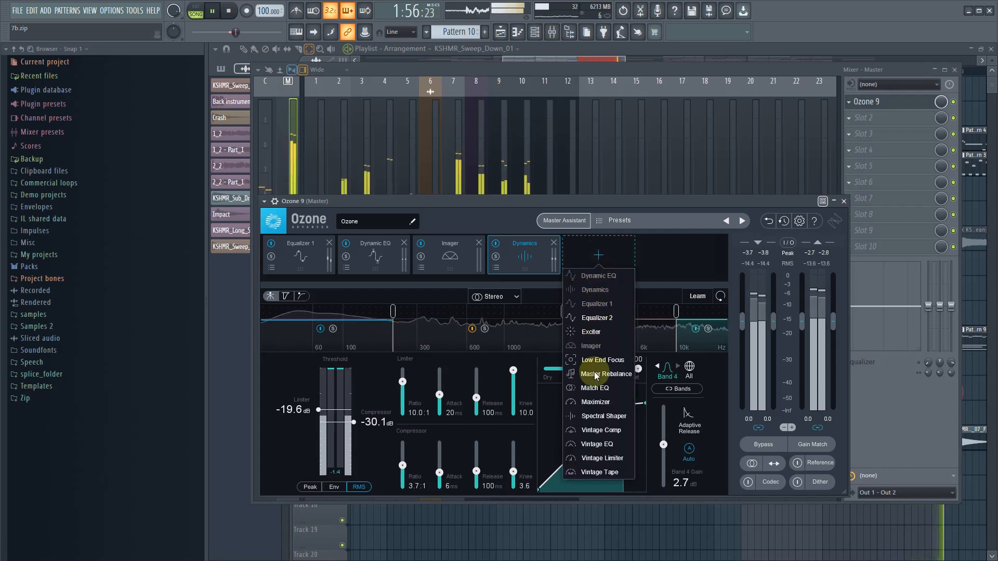
click(592, 404)
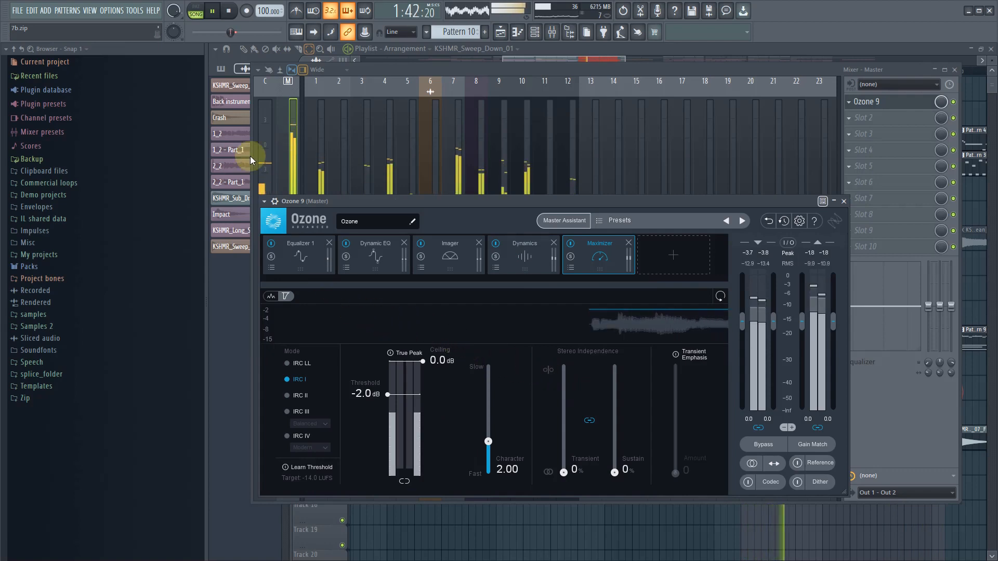
key(space)
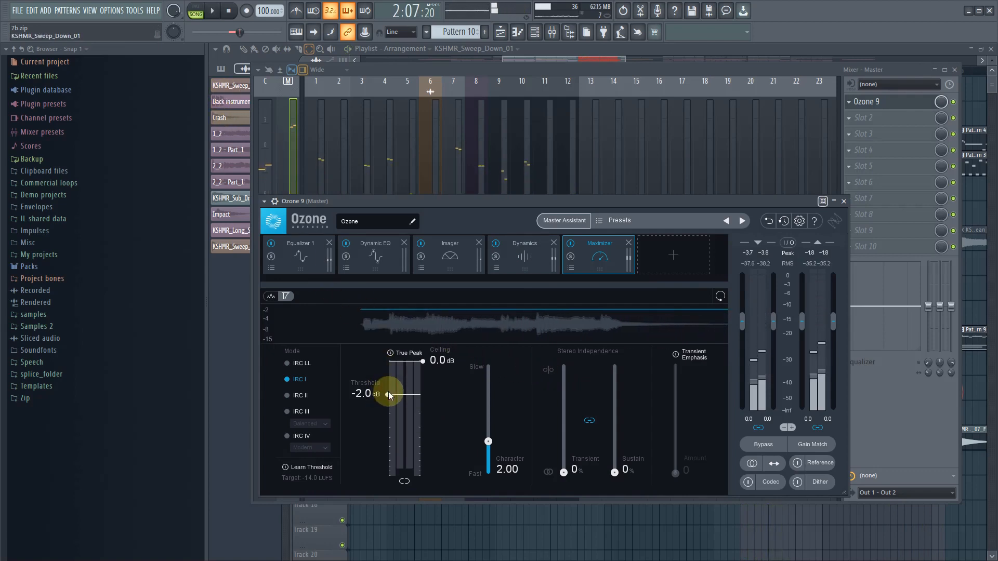
- Set the Maximizer's threshold to about -2.6 dB and its mode to IRC IV with the Transient style
drag(388, 395, 379, 403)
click(296, 437)
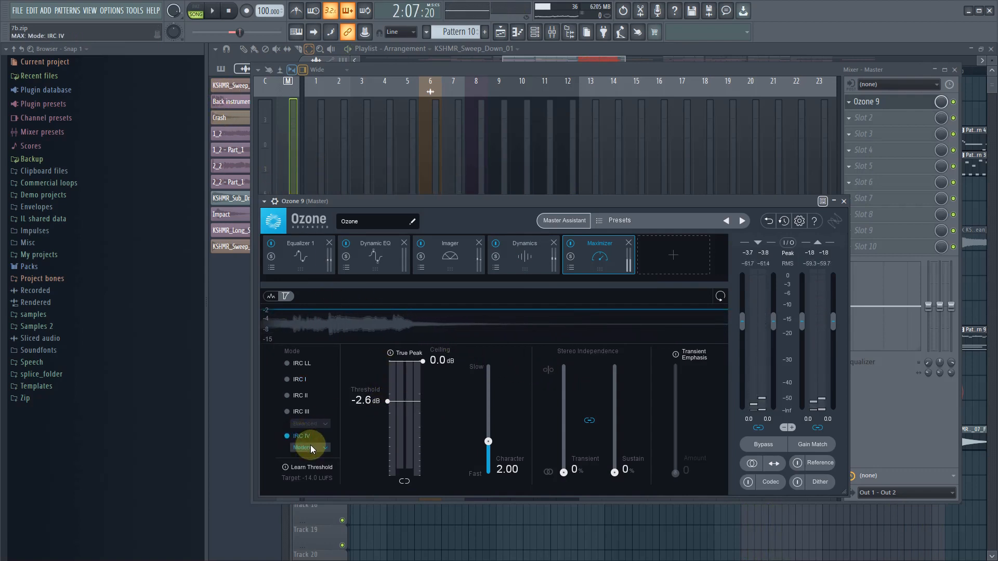
click(310, 448)
click(311, 483)
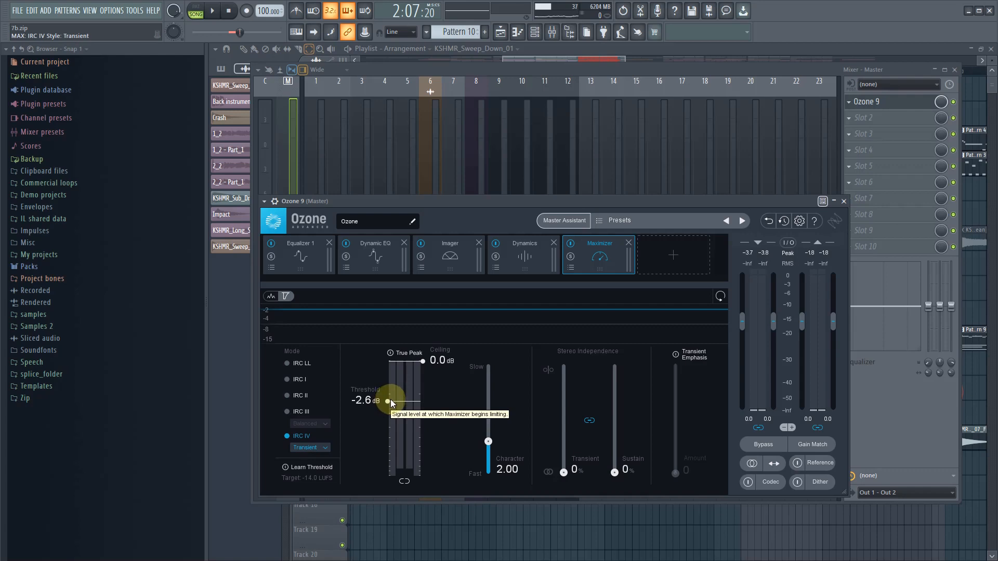
- Load Youlean Loudness Meter 2 into slot 2 of the Master track, after Ozone 9
click(852, 121)
mouse_move(884, 132)
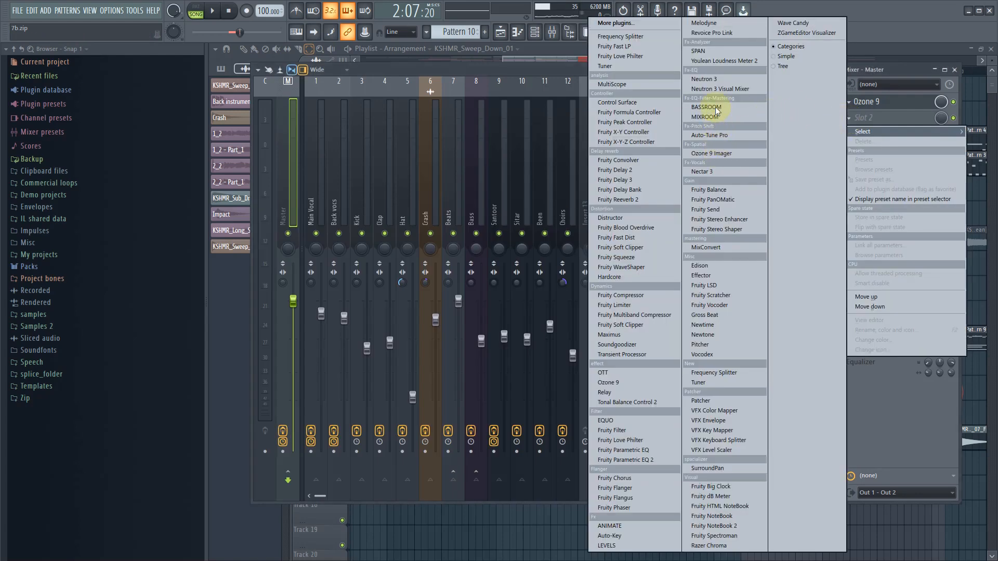
click(717, 61)
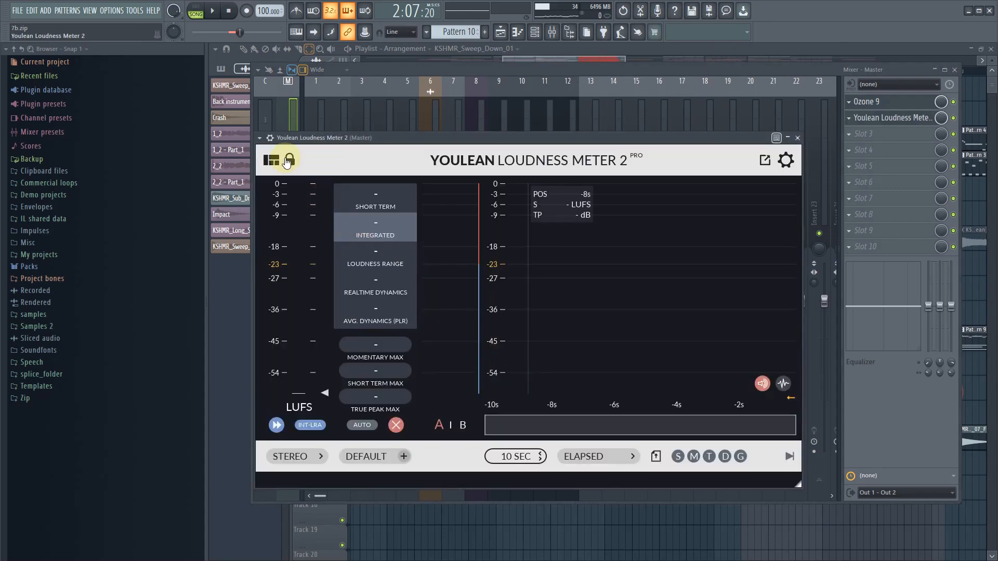
- Detach the loudness meter's window and arrange it with the mixer so both the meter and the Master effect slots are accessible
click(260, 138)
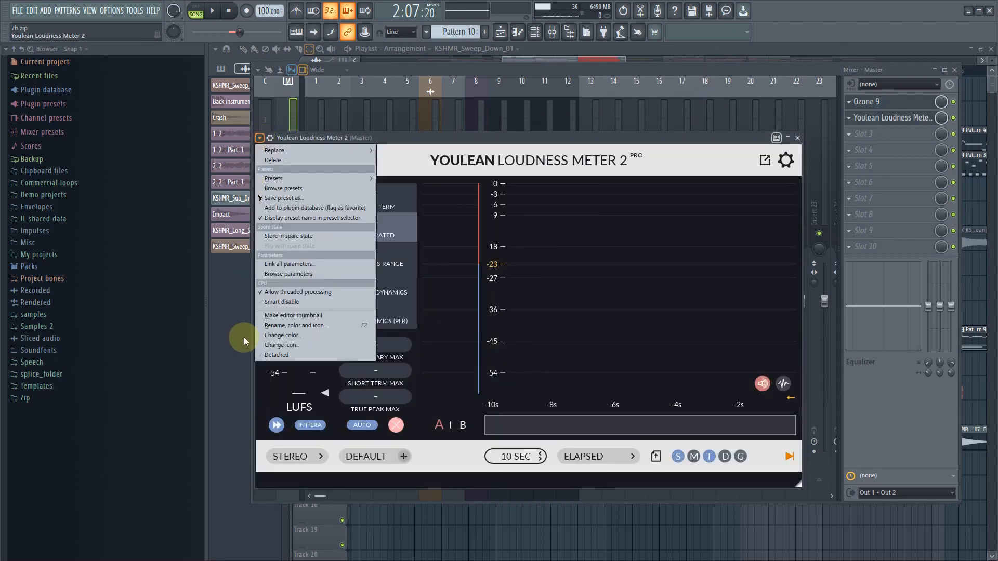
click(274, 357)
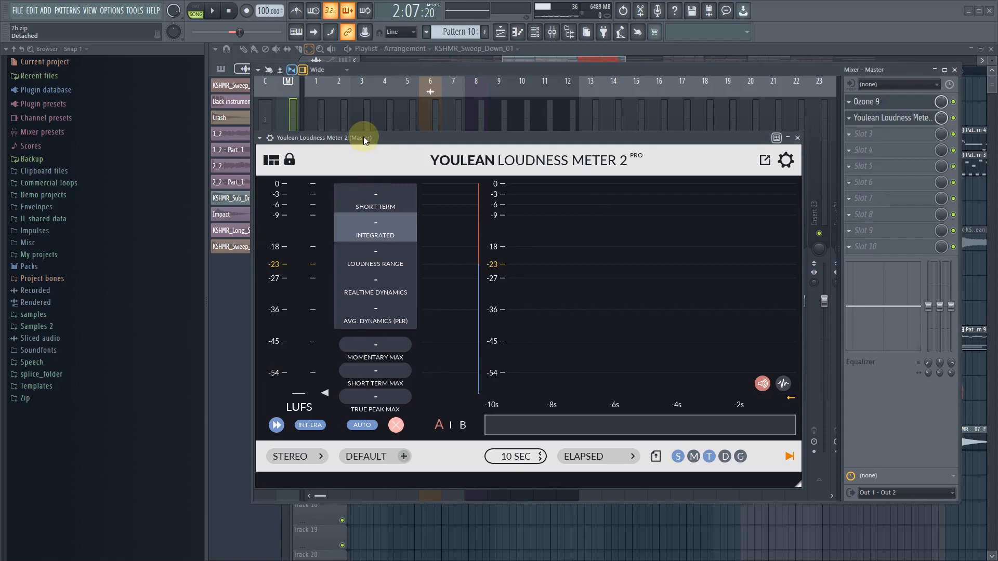
drag(363, 136, 135, 20)
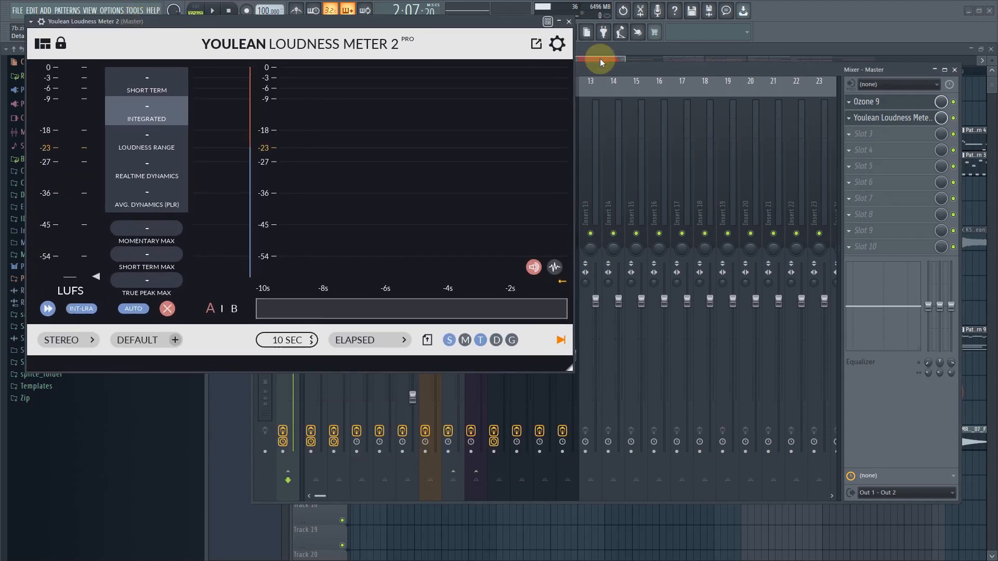
drag(647, 71, 657, 225)
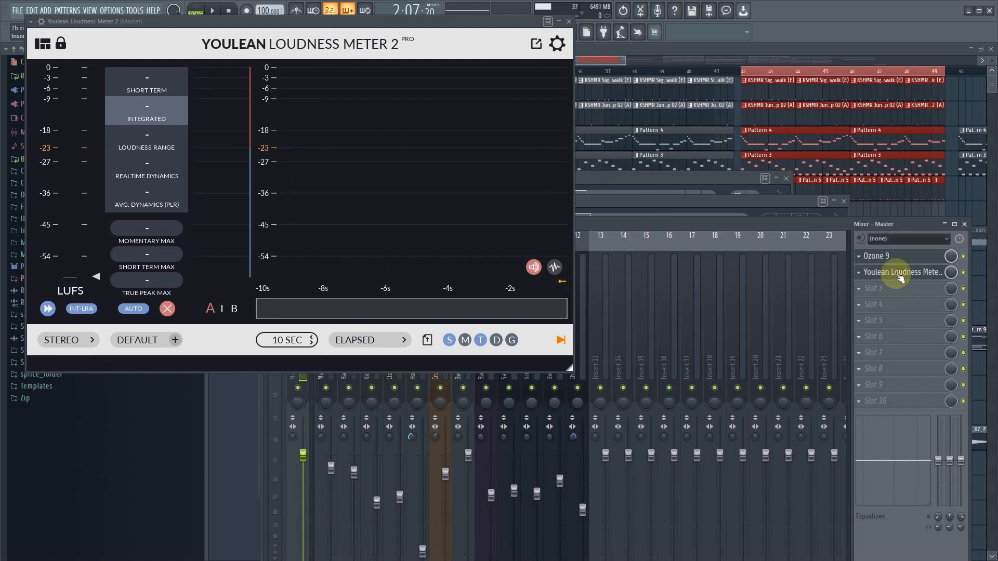
- Bring up Ozone 9 from the Master track and move aside the overlapping Nectar 3 window of the Back vocs track
click(884, 258)
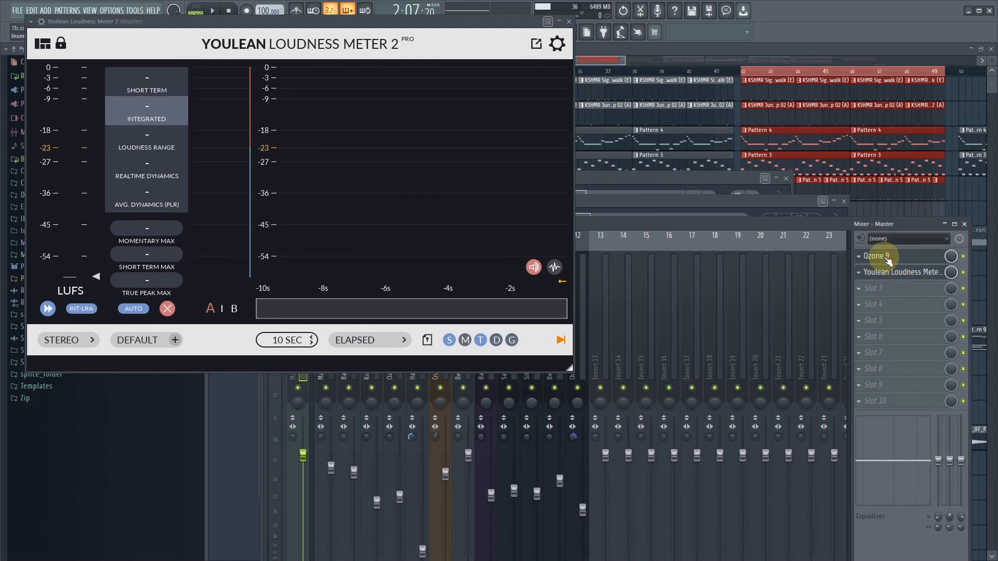
click(884, 257)
click(619, 180)
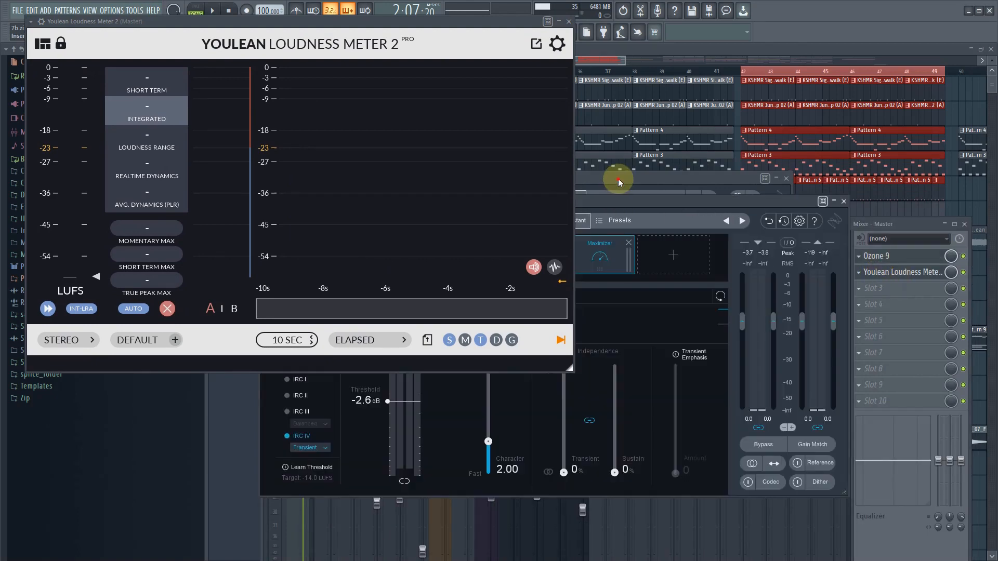
drag(619, 179, 775, 243)
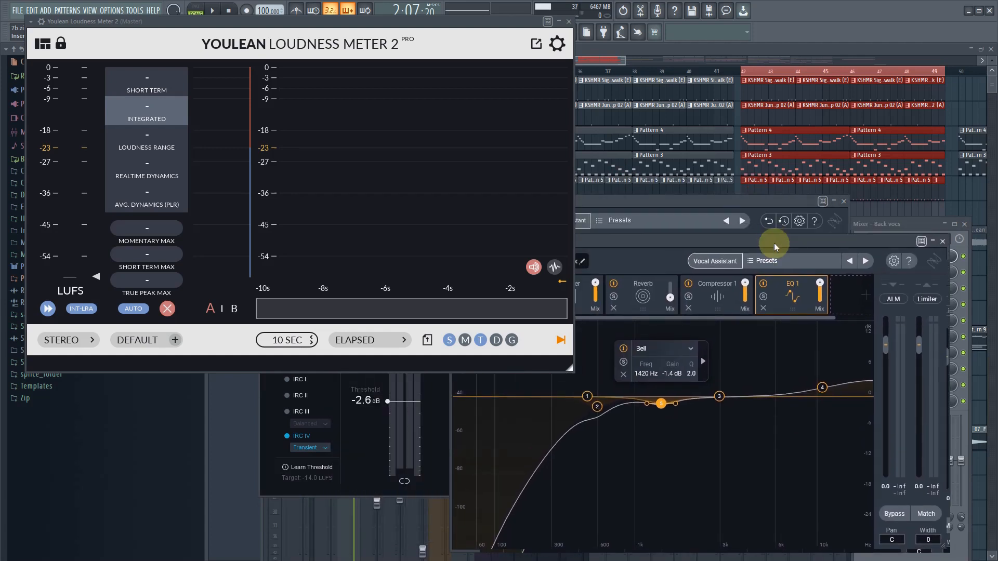
click(945, 242)
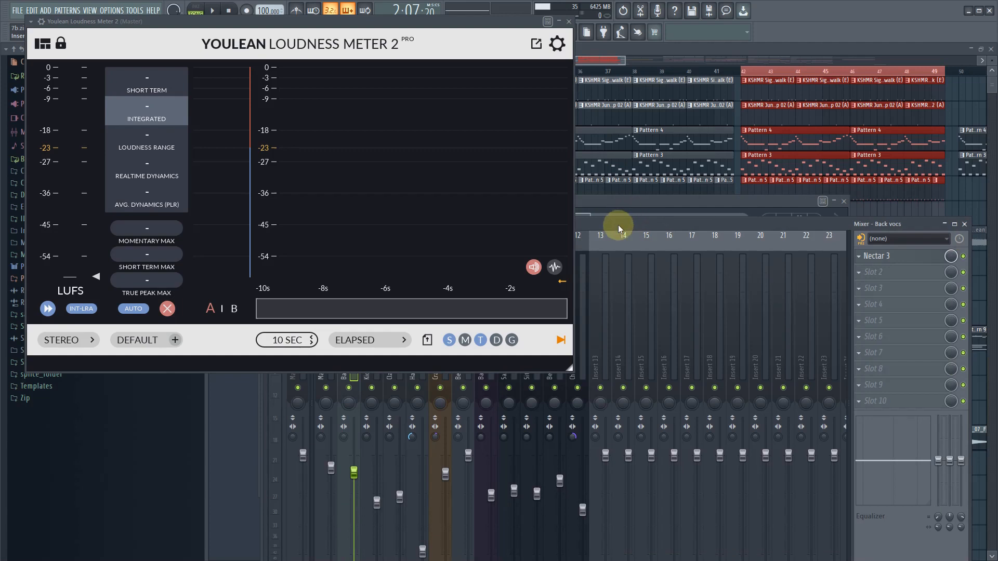
click(903, 258)
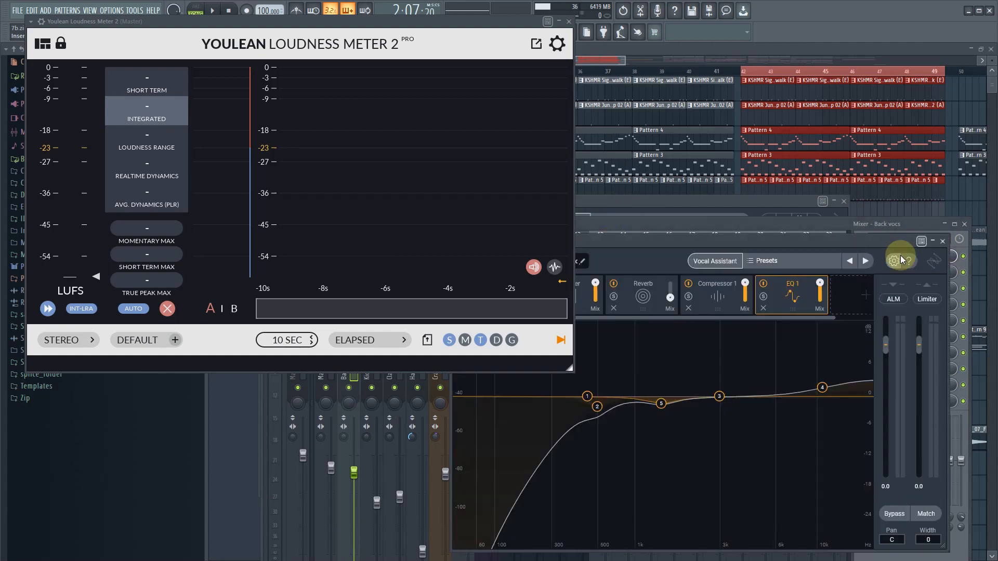
- Examine the loudness meter's channel configurations, view options, loudness settings and histogram modes
click(85, 341)
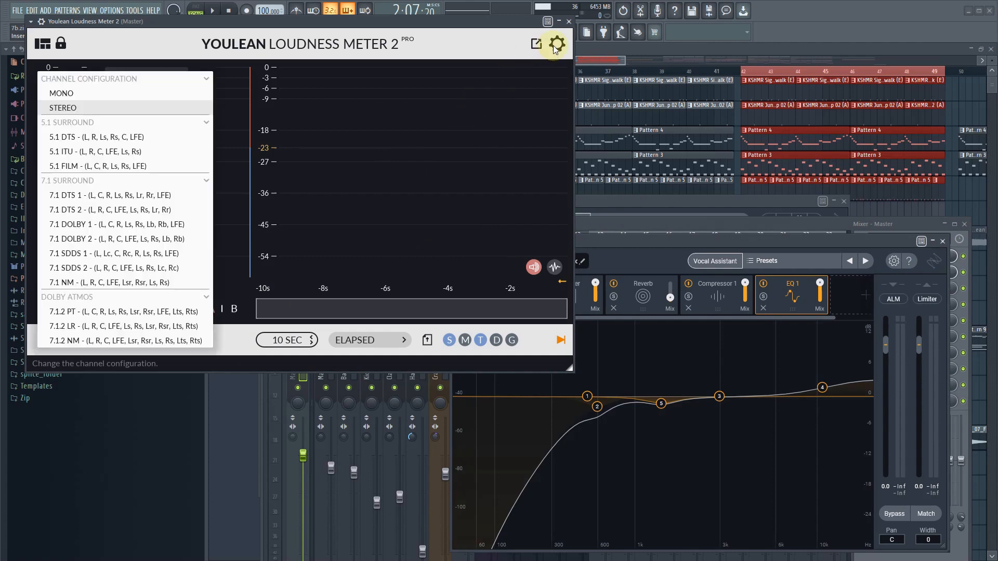
click(121, 118)
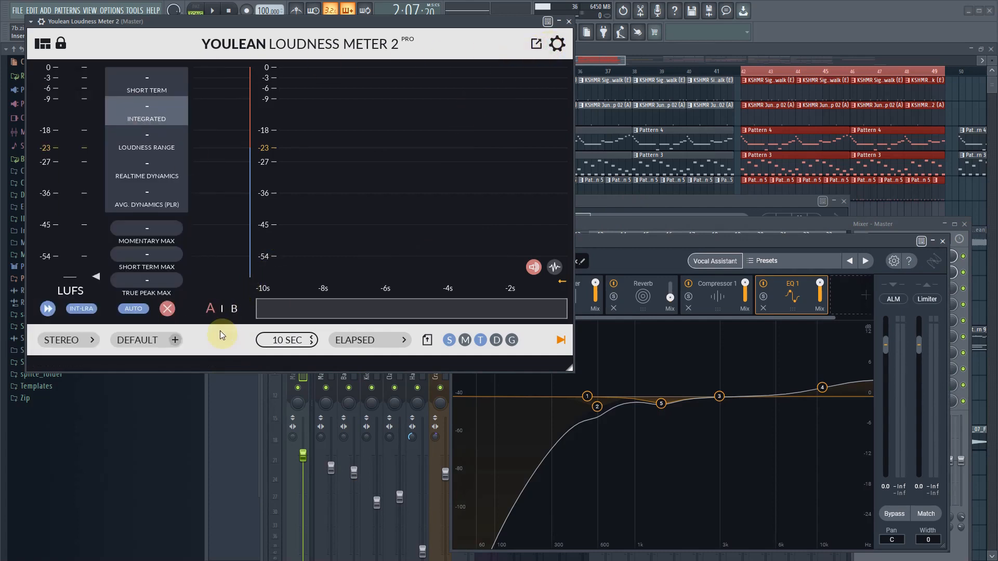
click(39, 48)
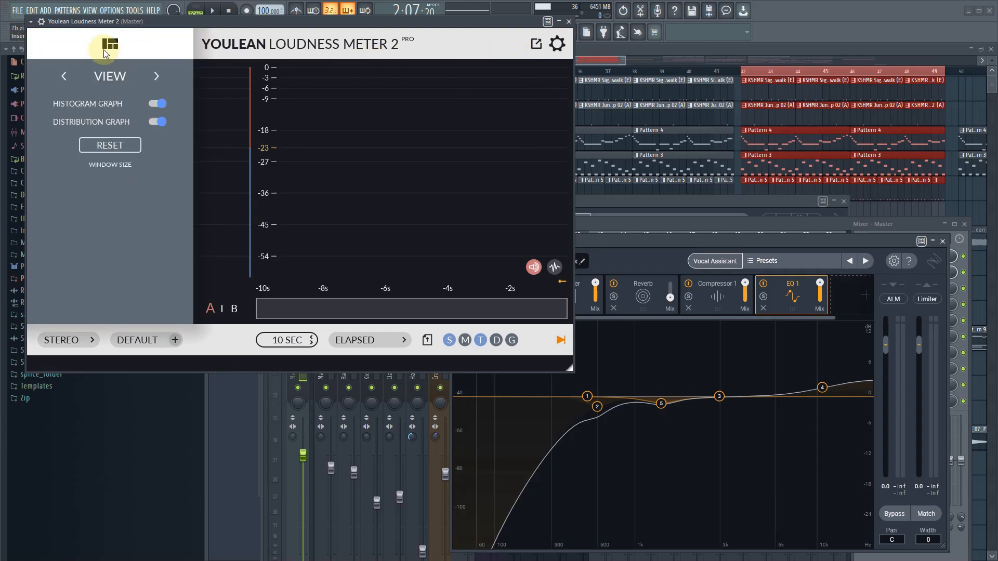
click(557, 45)
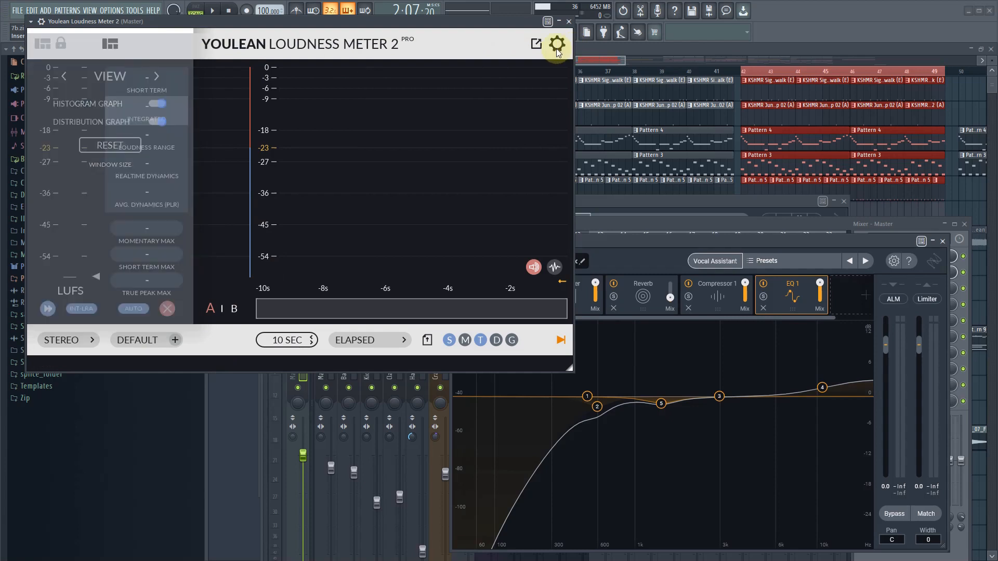
click(554, 49)
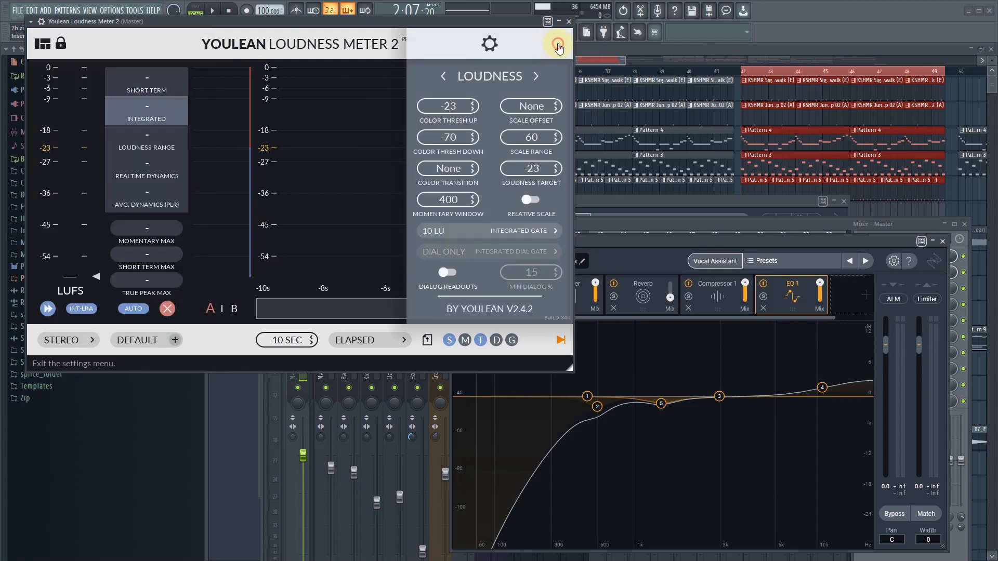
click(486, 45)
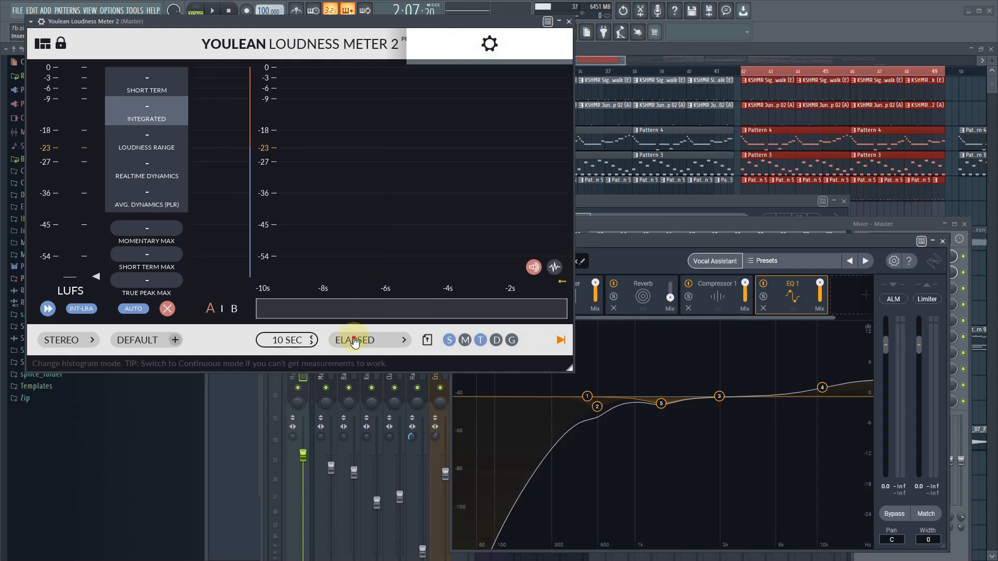
click(399, 343)
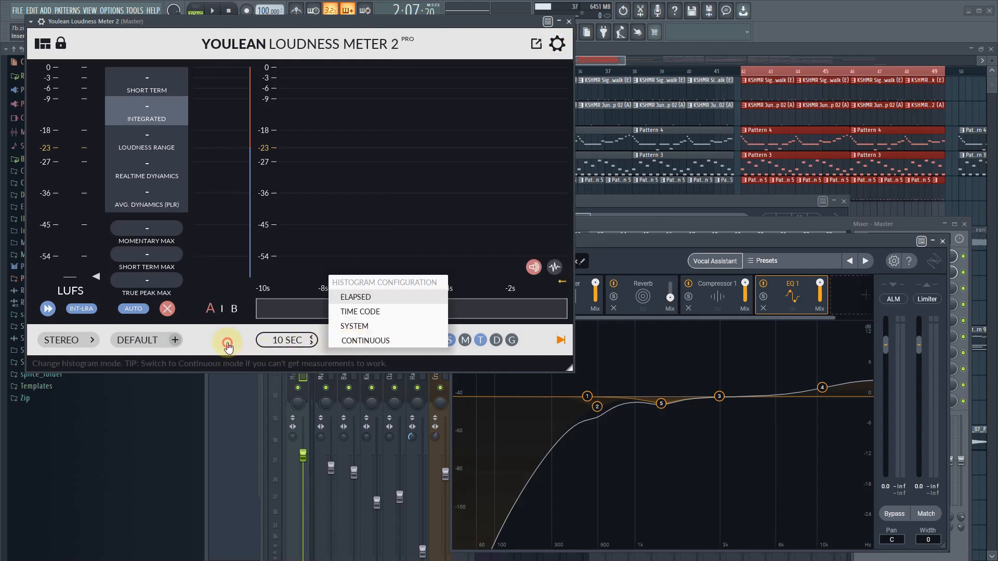
- Apply the YouTube preset to the loudness meter and close the Back vocs track's Nectar 3 window
click(134, 341)
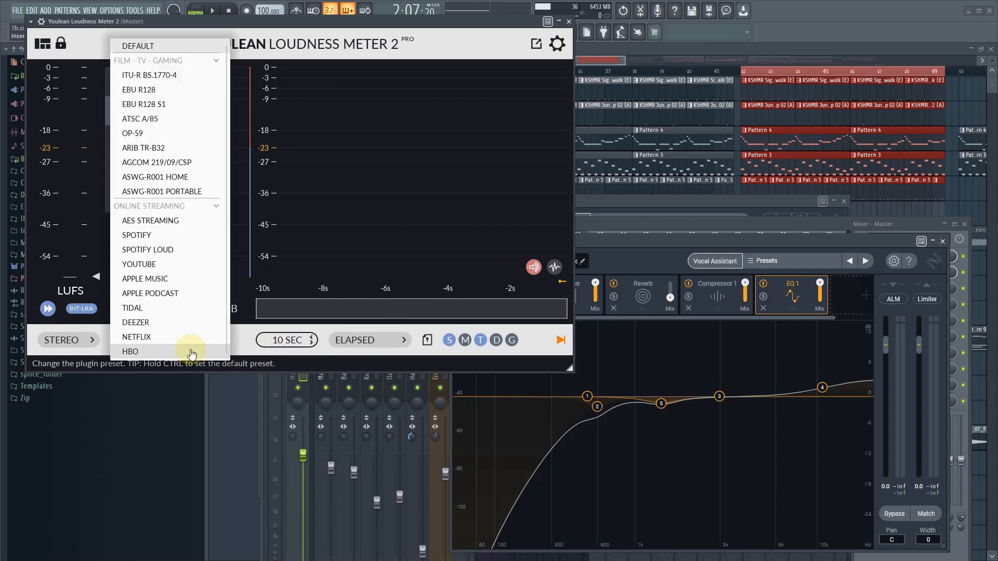
click(152, 266)
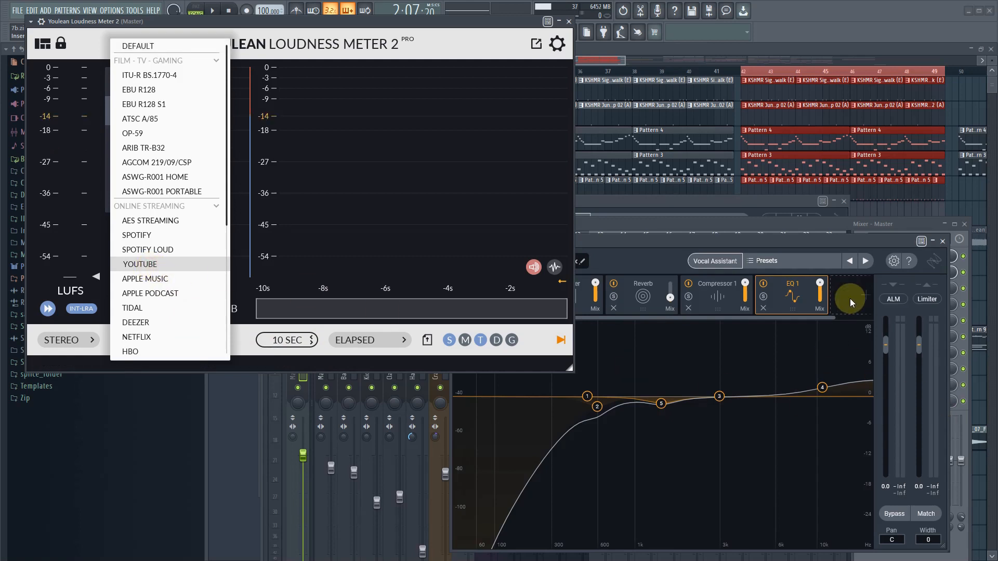
click(943, 241)
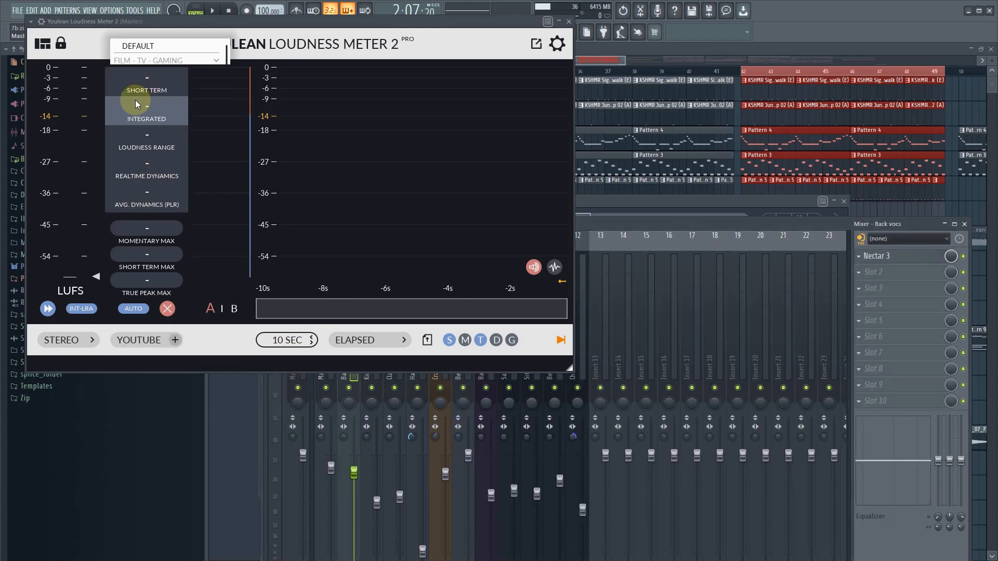
- Browse the loudness meter's broadcast, online streaming and custom presets and choose the YouTube preset again
click(148, 113)
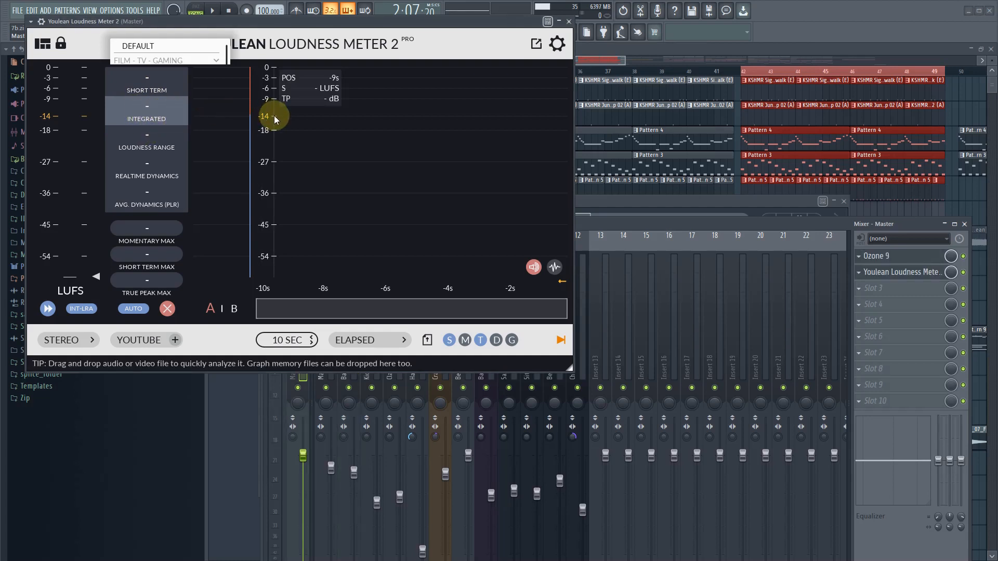
click(140, 341)
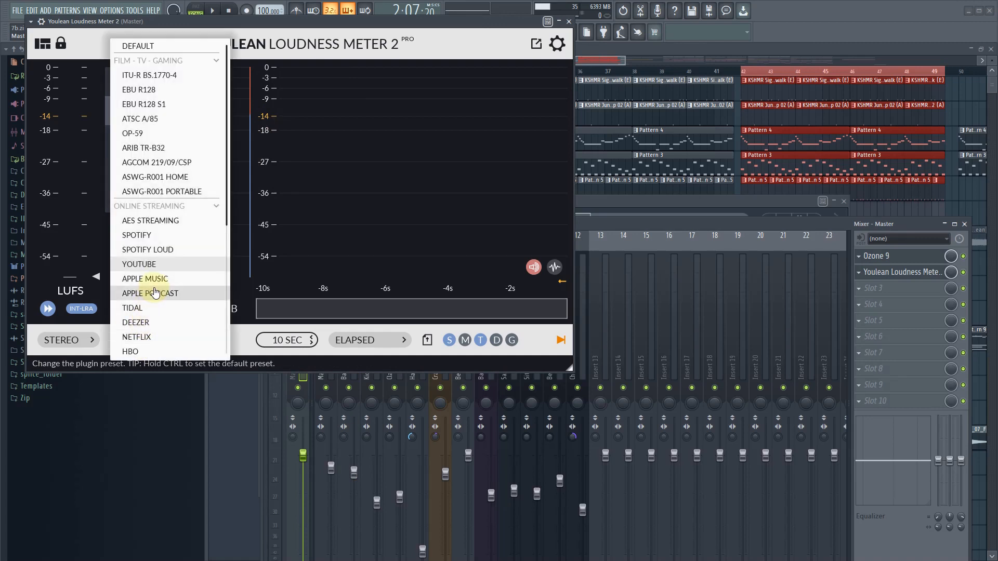
scroll(155, 293, down, 1)
scroll(156, 293, down, 2)
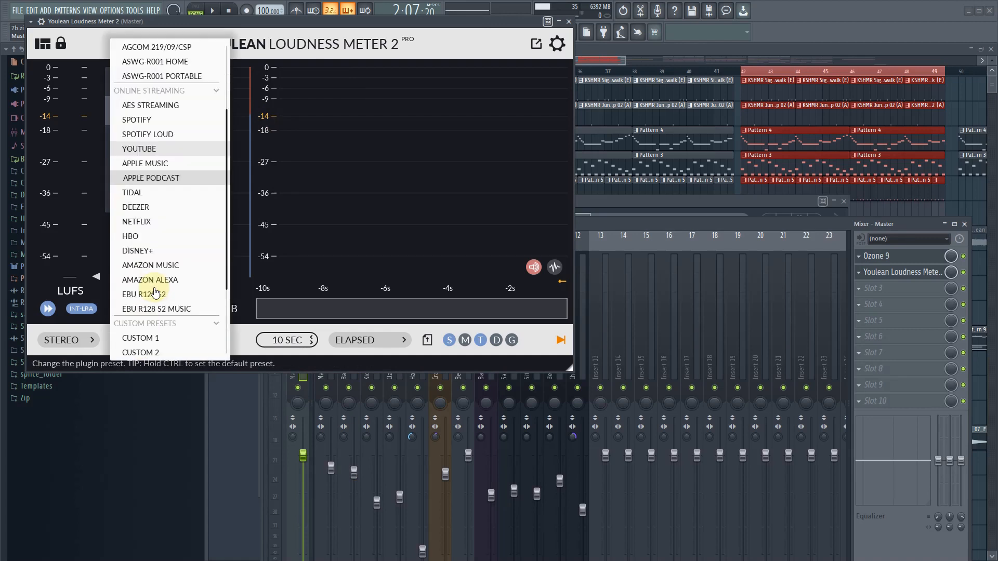
scroll(156, 292, down, 2)
scroll(156, 292, up, 1)
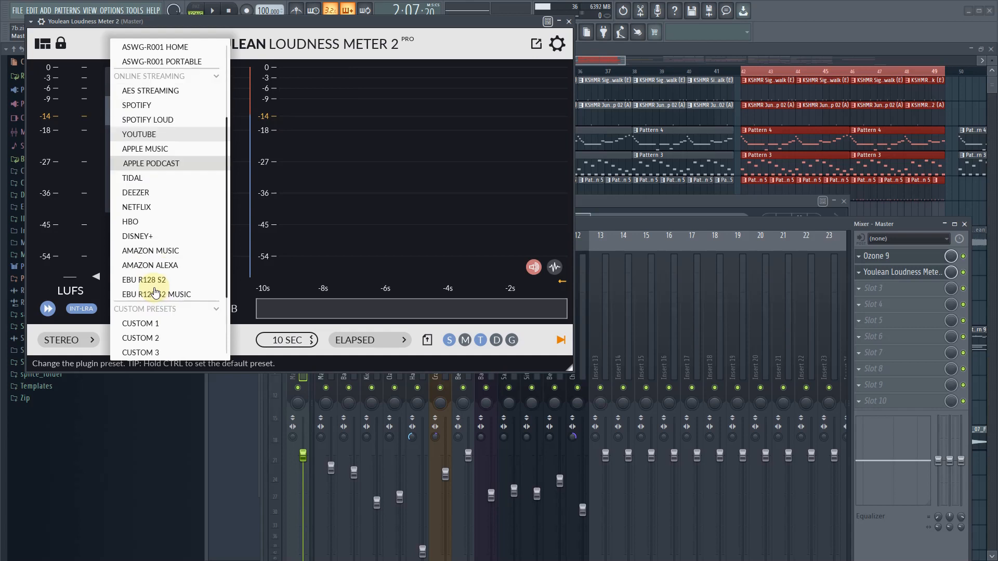
scroll(156, 293, up, 2)
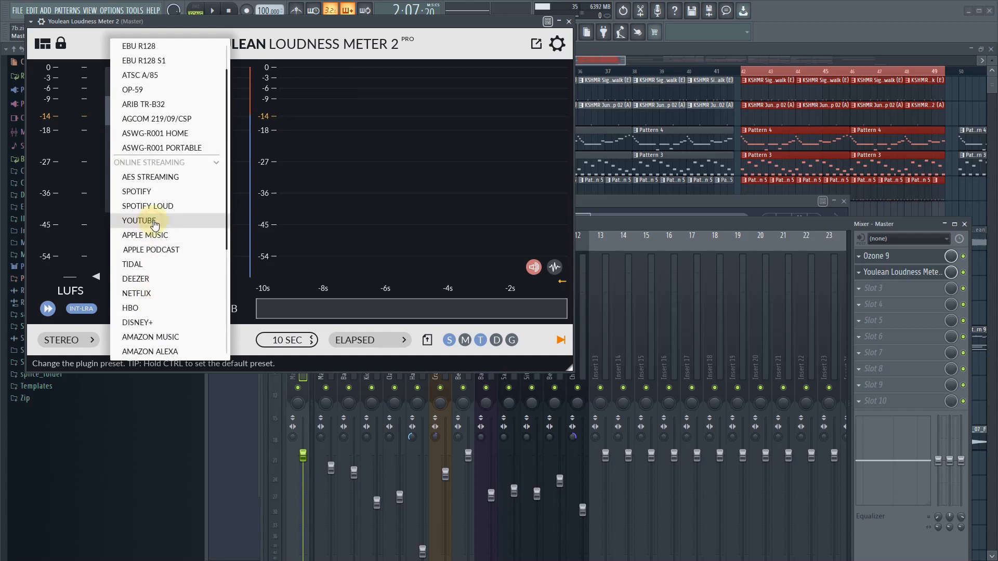
click(154, 222)
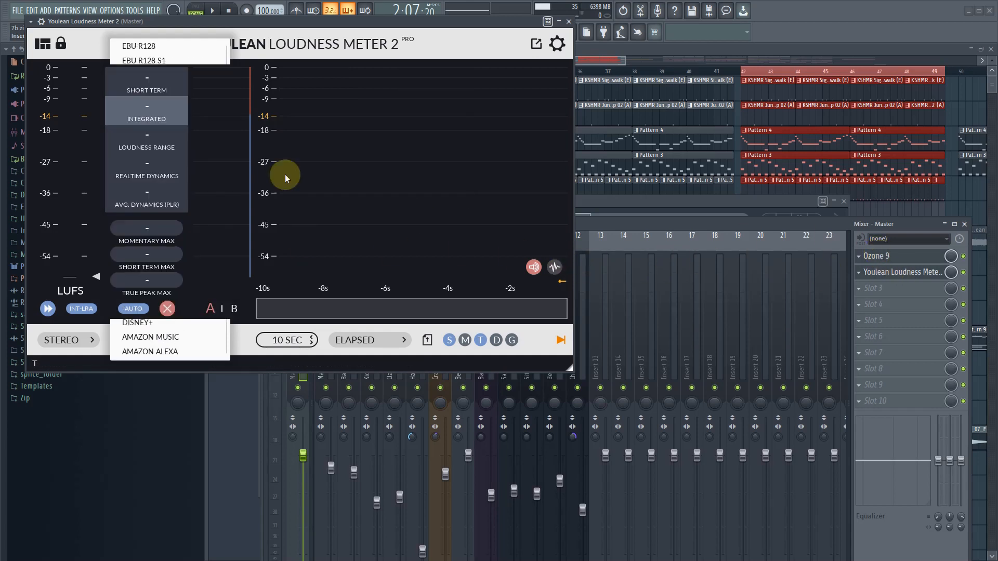
- Bring up Ozone 9 from the Master track and place its window so the Maximizer controls are accessible beside the loudness meter
click(901, 276)
click(885, 270)
click(899, 258)
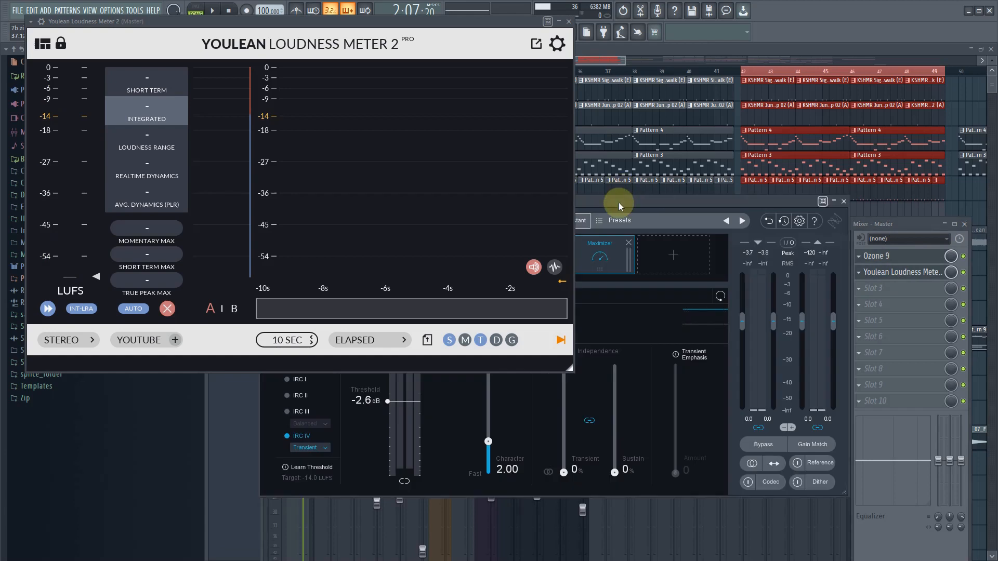
drag(619, 206, 848, 218)
- Play the selected section, set the Maximizer's threshold to -3.2 dB, and limit its output with True Peak enabled and a -0.3 dB ceiling
key(space)
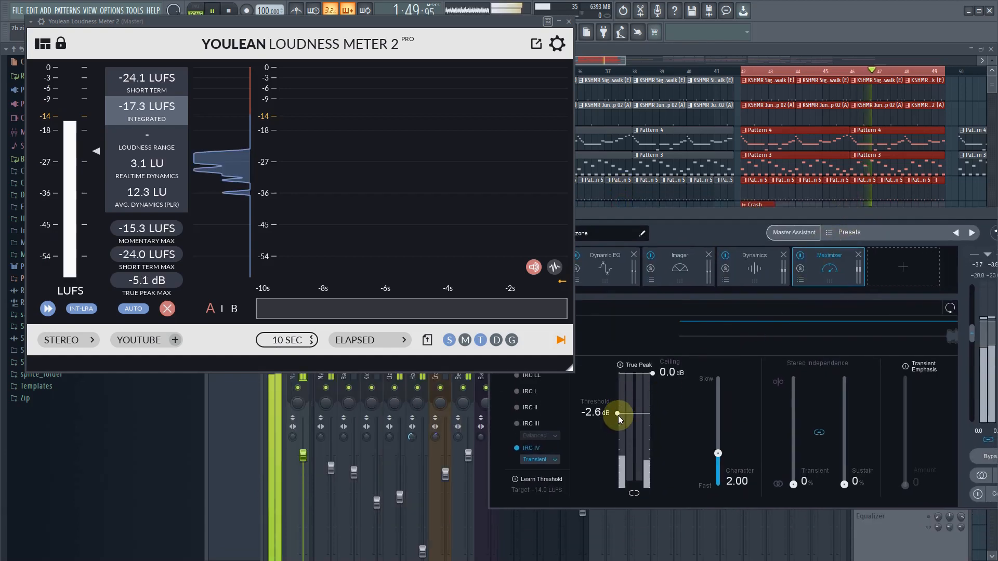
mouse_move(618, 416)
mouse_down()
mouse_move(619, 429)
mouse_move(620, 418)
mouse_up()
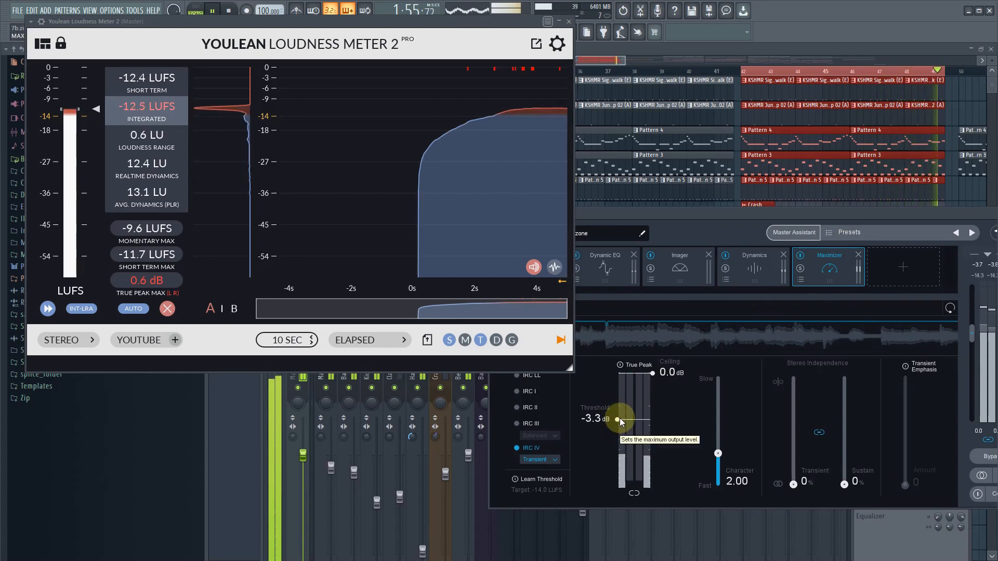
scroll(620, 418, up, 1)
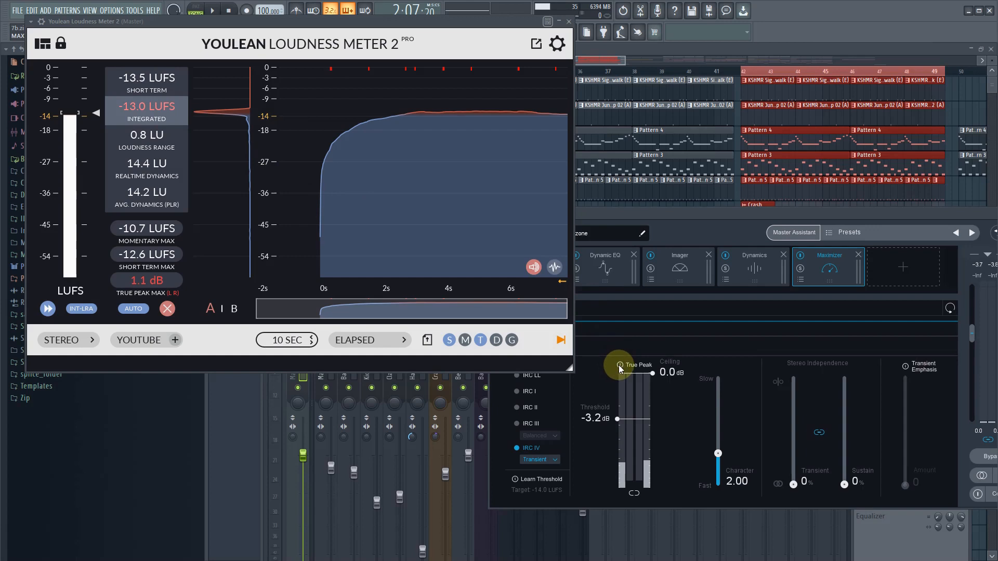
drag(653, 374, 656, 381)
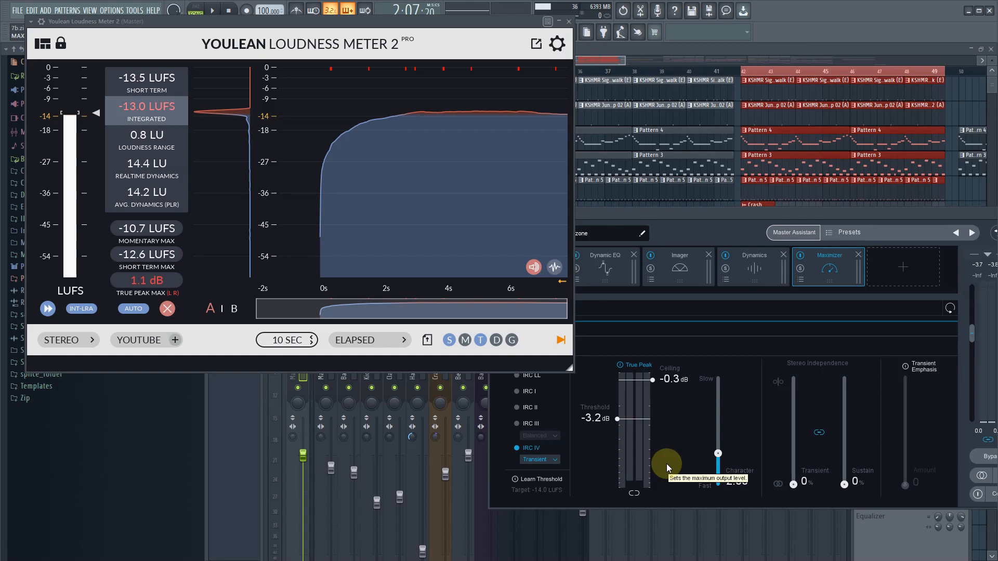
- Shift the loudness meter aside, bring back the mixer, and reopen Ozone 9 from the Master track so both plugins sit side by side
click(229, 475)
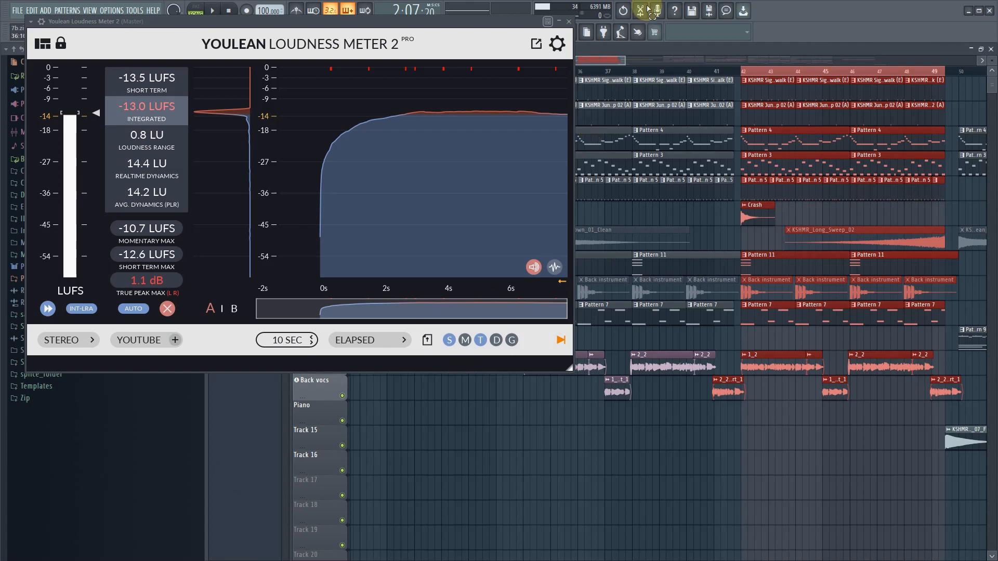
drag(385, 30, 302, 77)
click(554, 34)
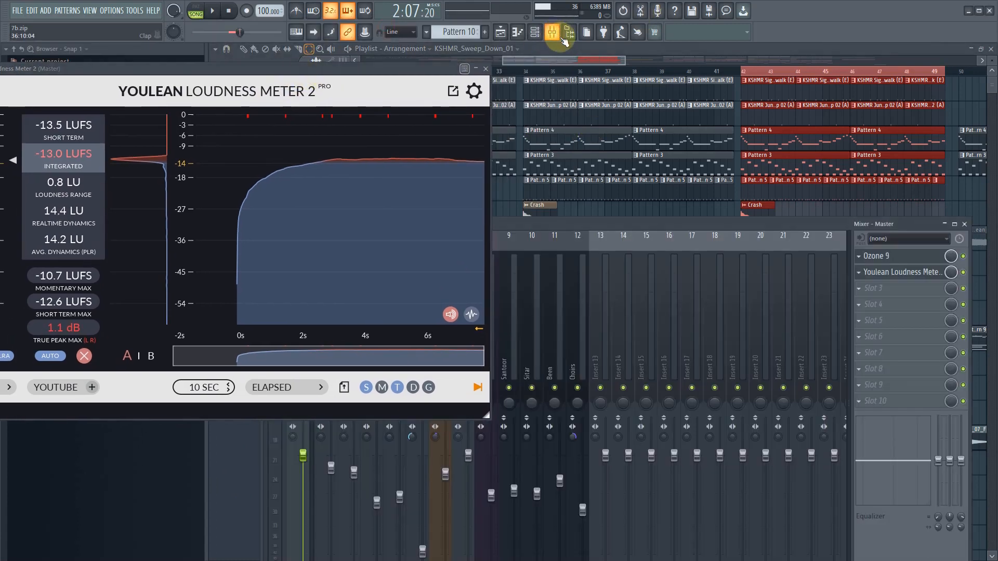
click(898, 255)
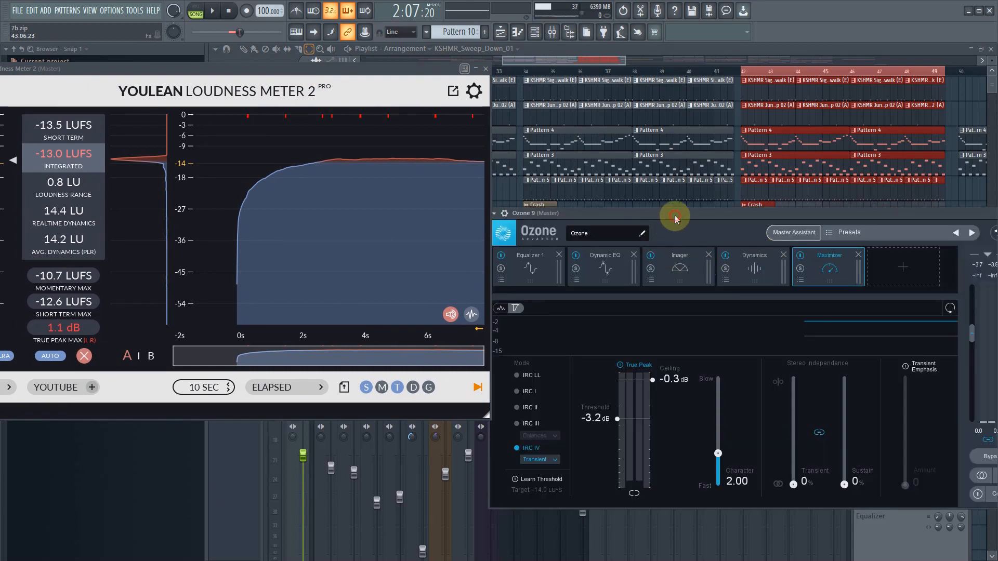
drag(675, 216, 671, 216)
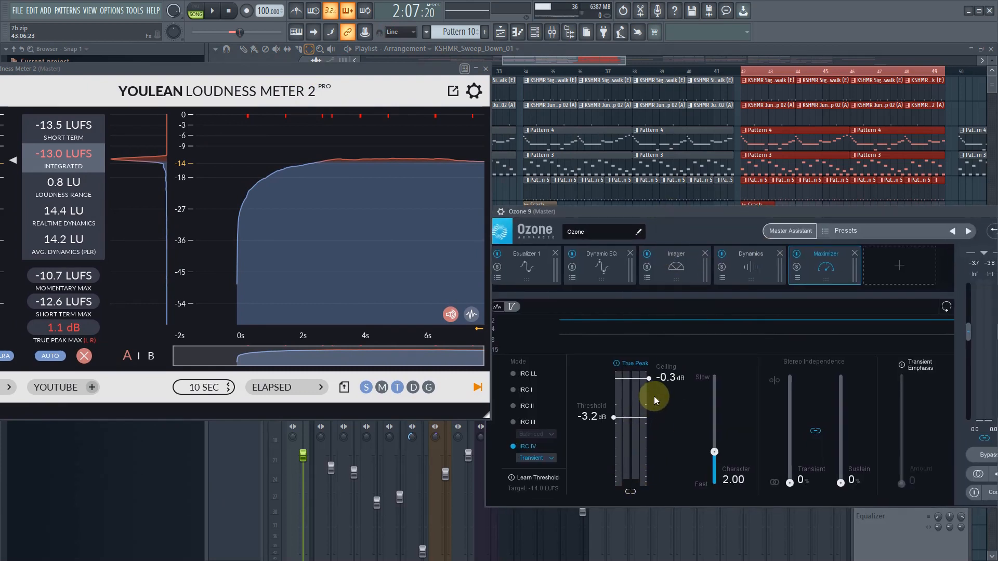
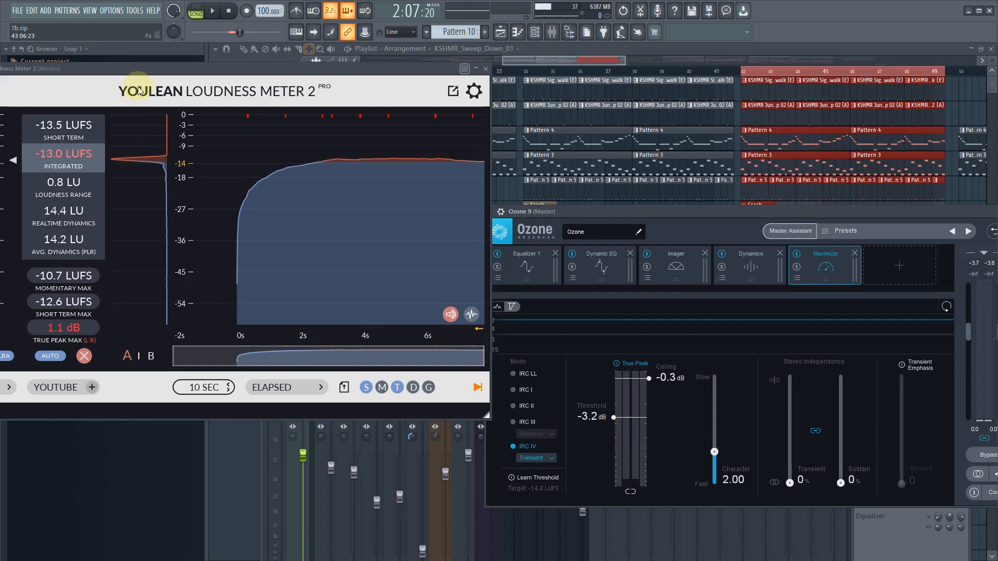
- Arrange the loudness meter and Ozone 9 windows, then play the selected section while lowering the Maximizer threshold to -8.5 dB
drag(161, 73, 195, 31)
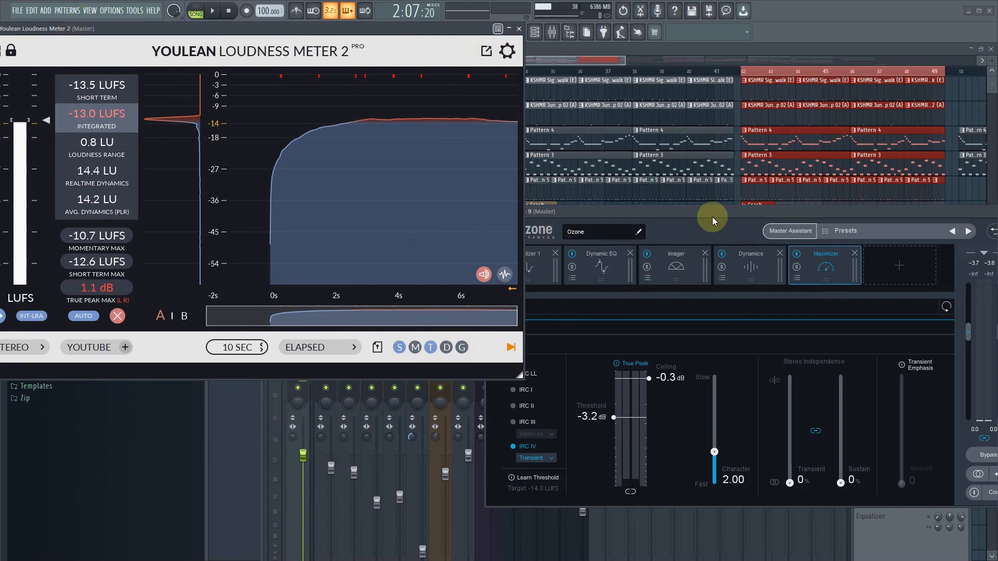
drag(713, 216, 657, 245)
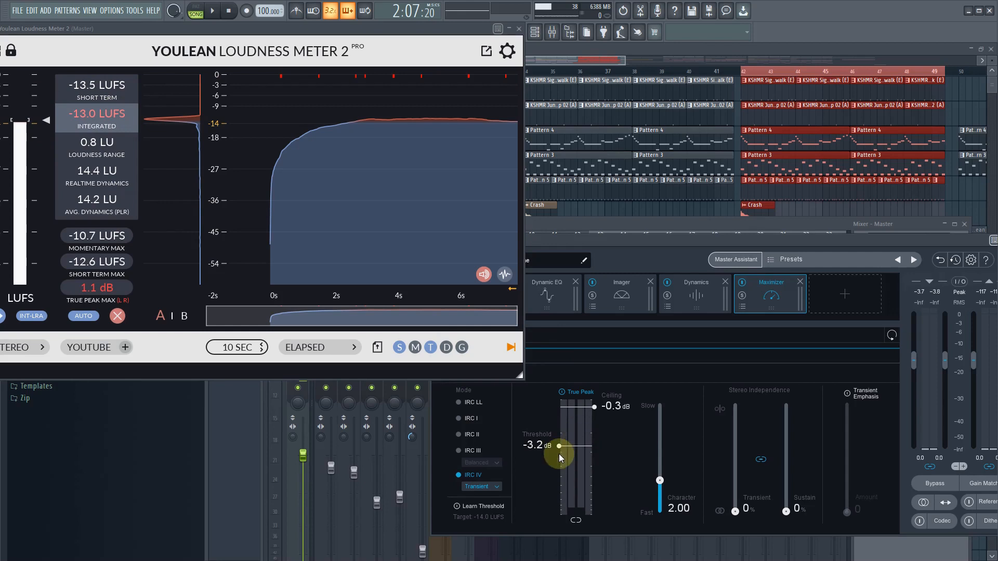
key(space)
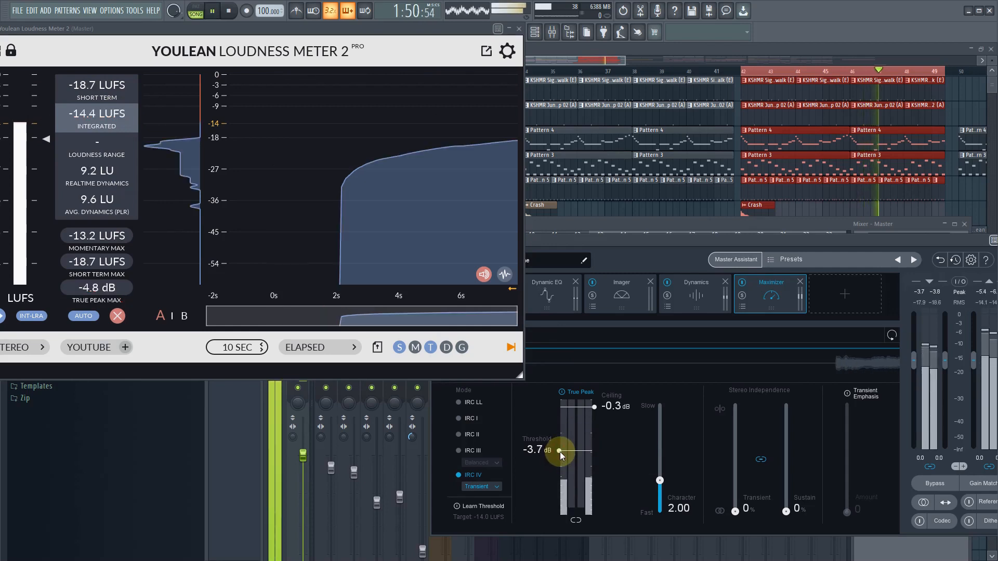
drag(560, 450, 560, 457)
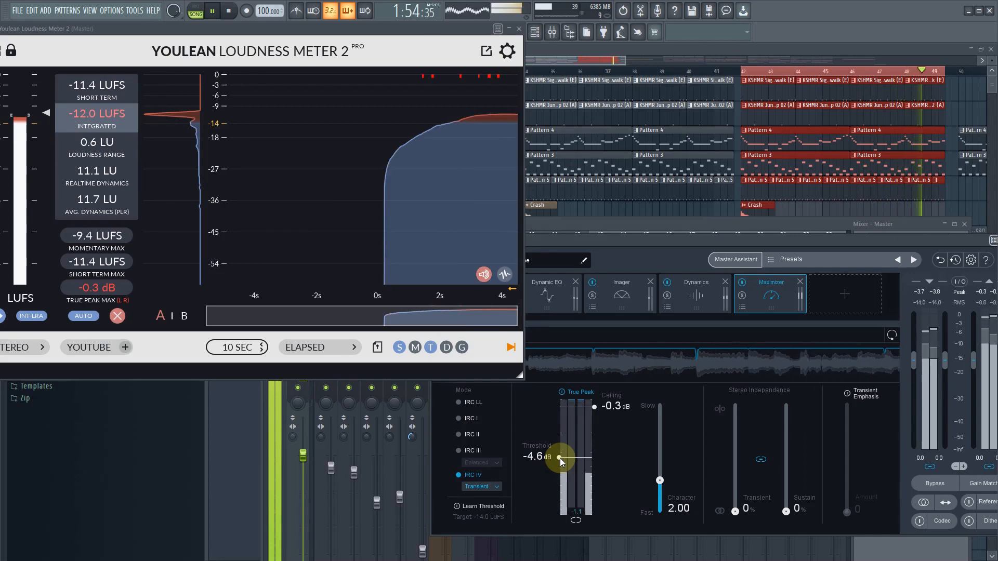
drag(559, 457, 563, 465)
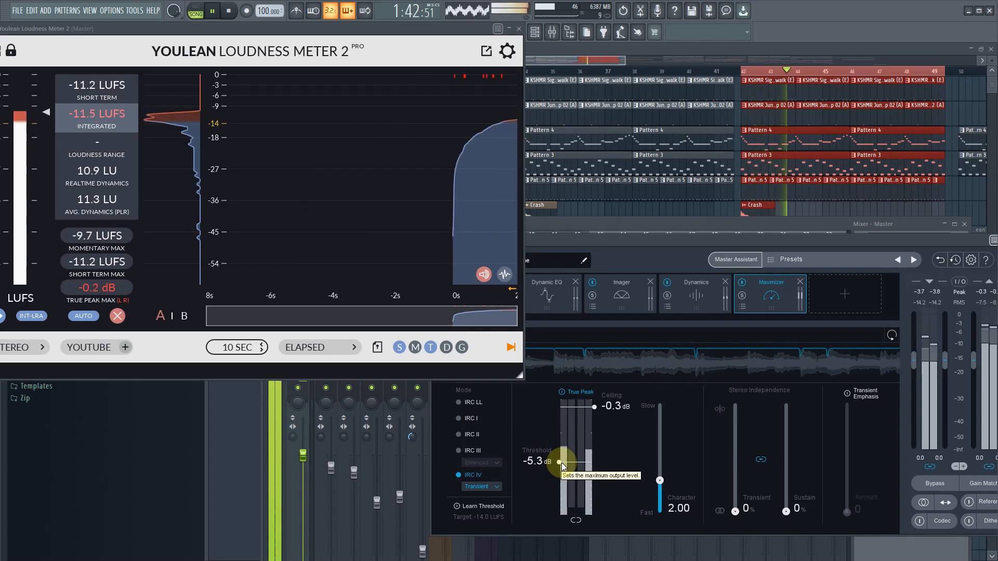
drag(563, 466, 568, 479)
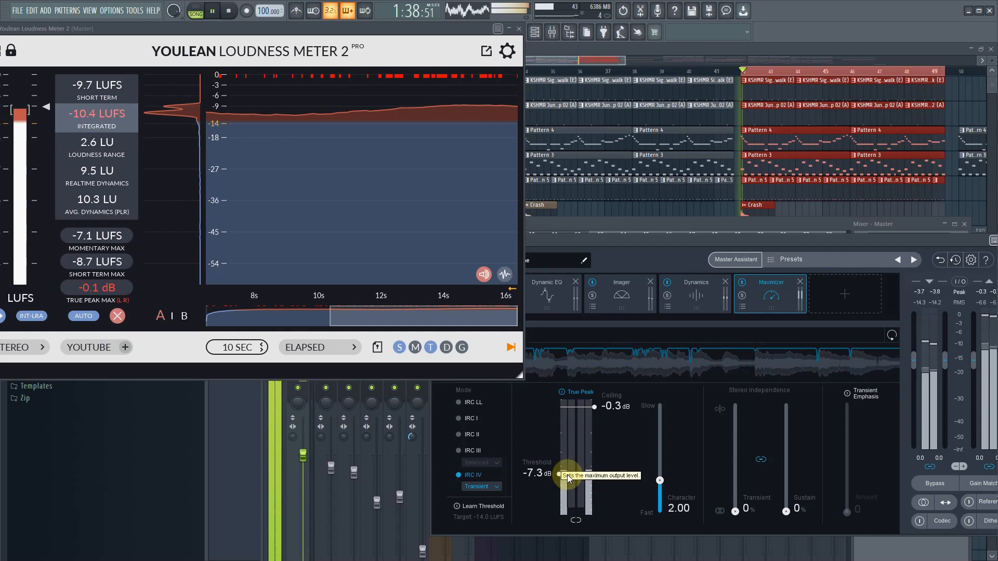
drag(568, 479, 573, 480)
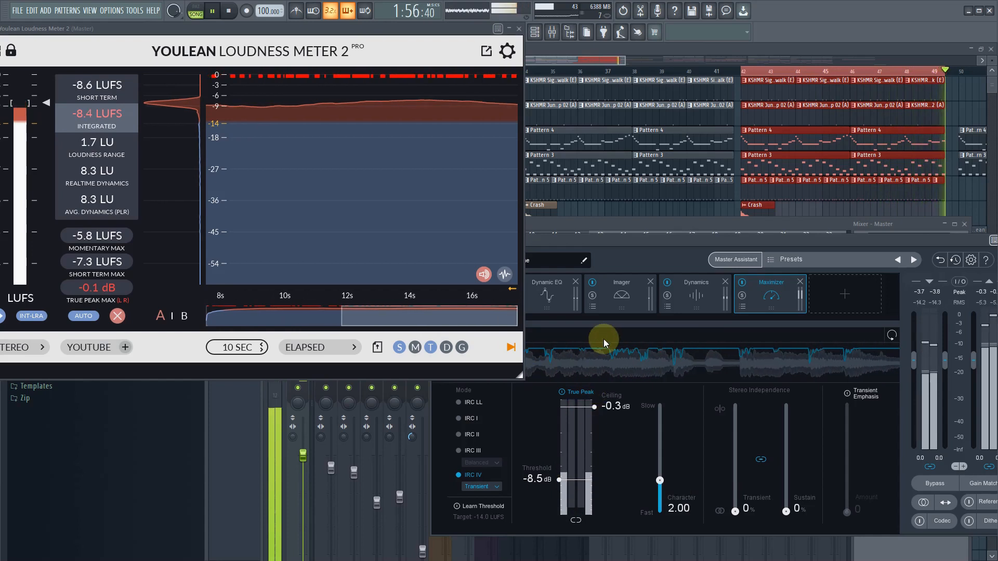
- Set the Maximizer's linked stereo independence to 14%, threshold to -8.6 dB and transient emphasis amount to 7, then stop playback
drag(735, 511, 741, 495)
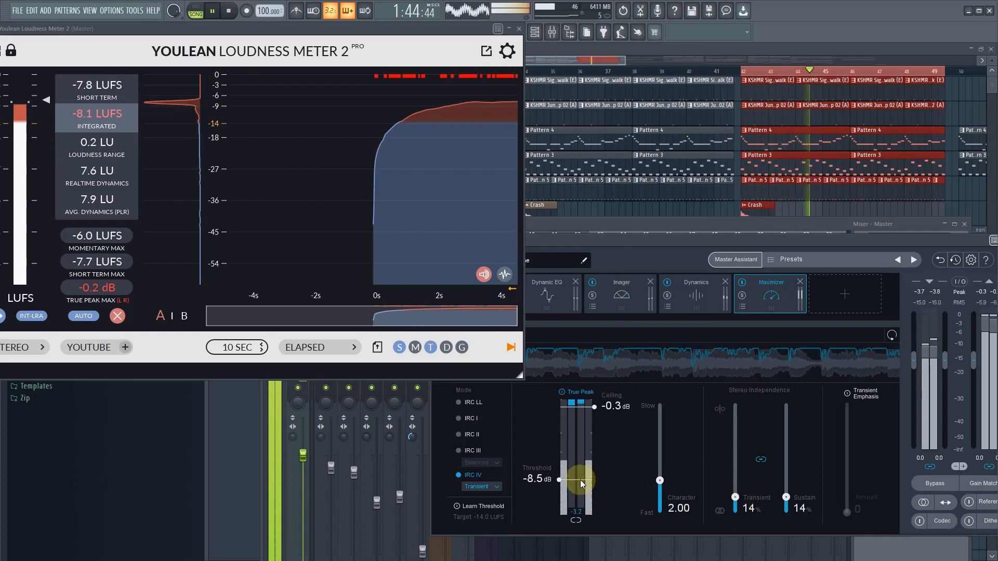
drag(577, 479, 579, 479)
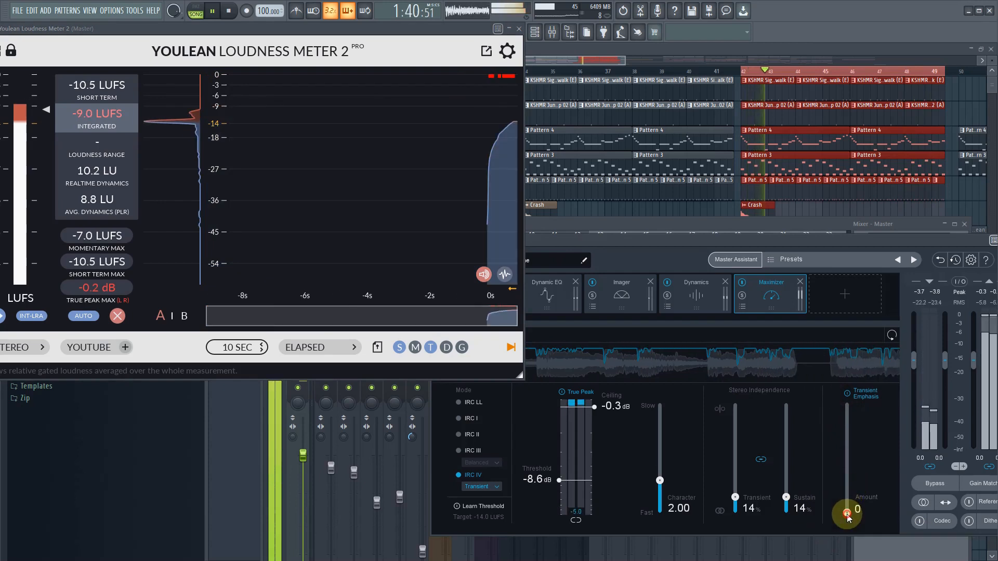
drag(847, 513, 847, 514)
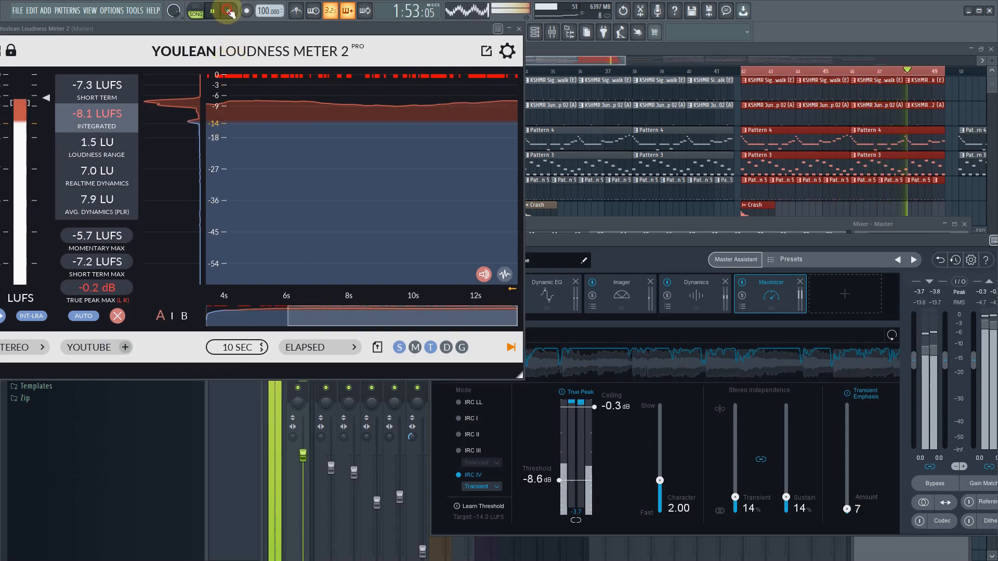
click(230, 11)
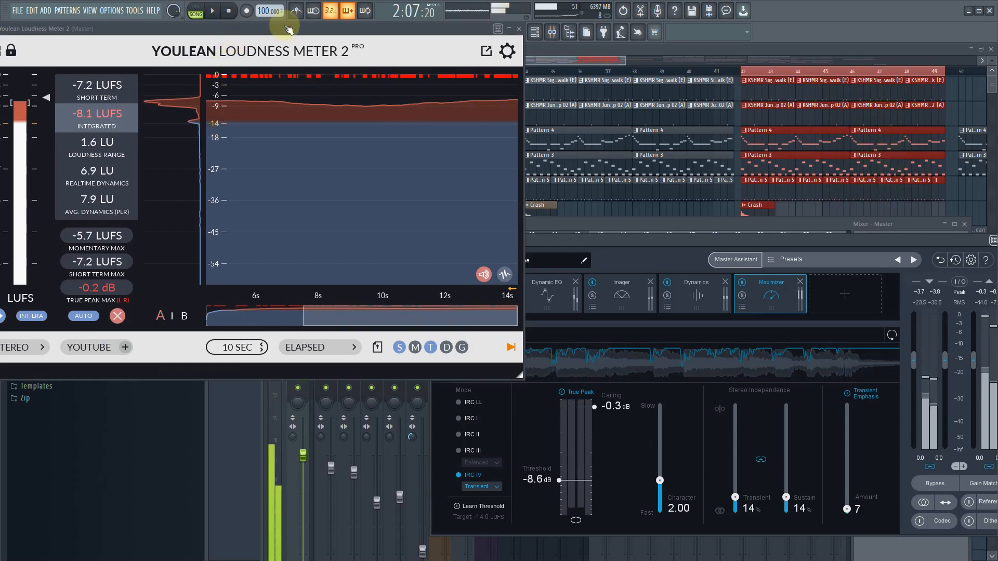
- Close the loudness meter and place the Ozone 9 window in the centre of the workspace
drag(839, 239, 321, 360)
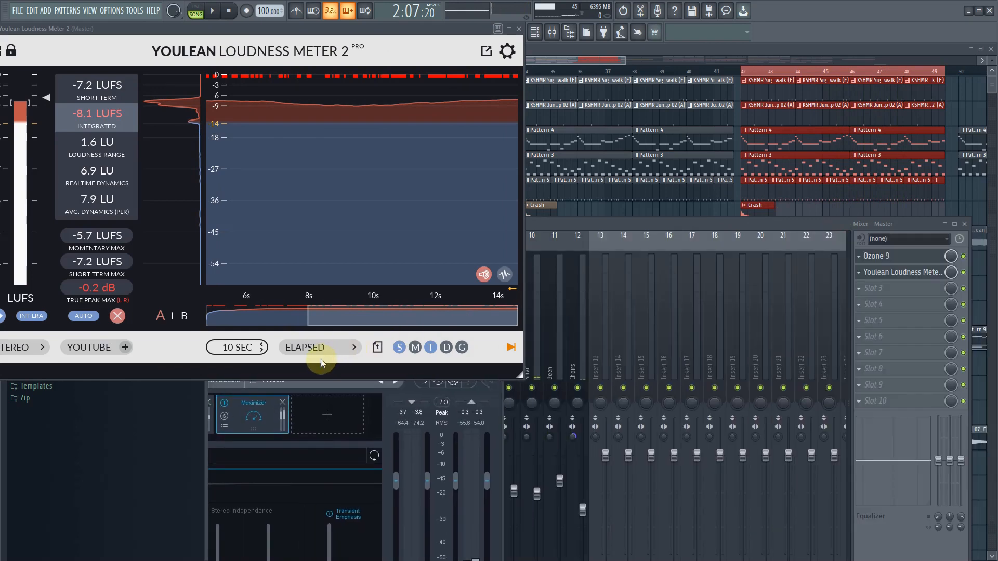
click(886, 276)
click(888, 278)
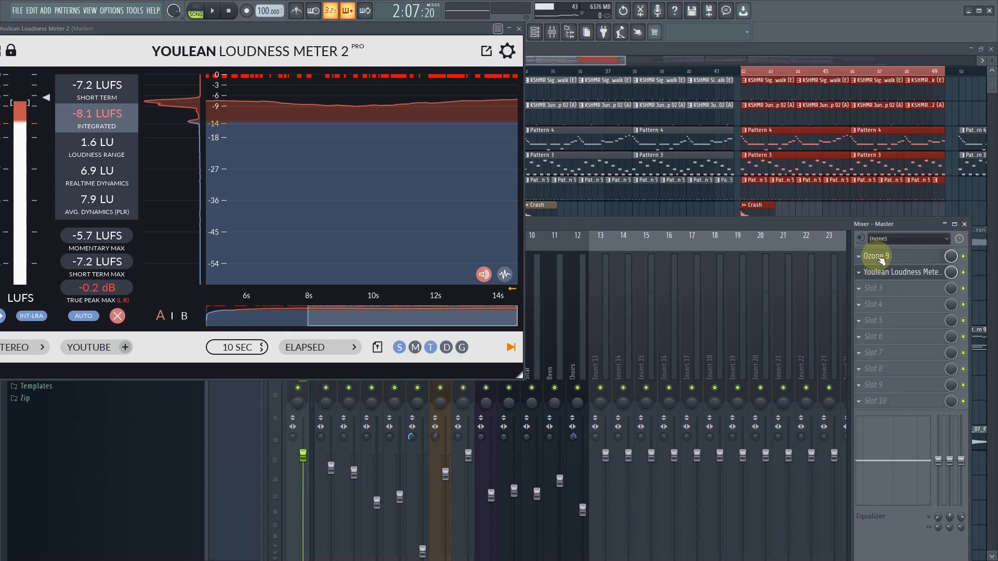
click(879, 255)
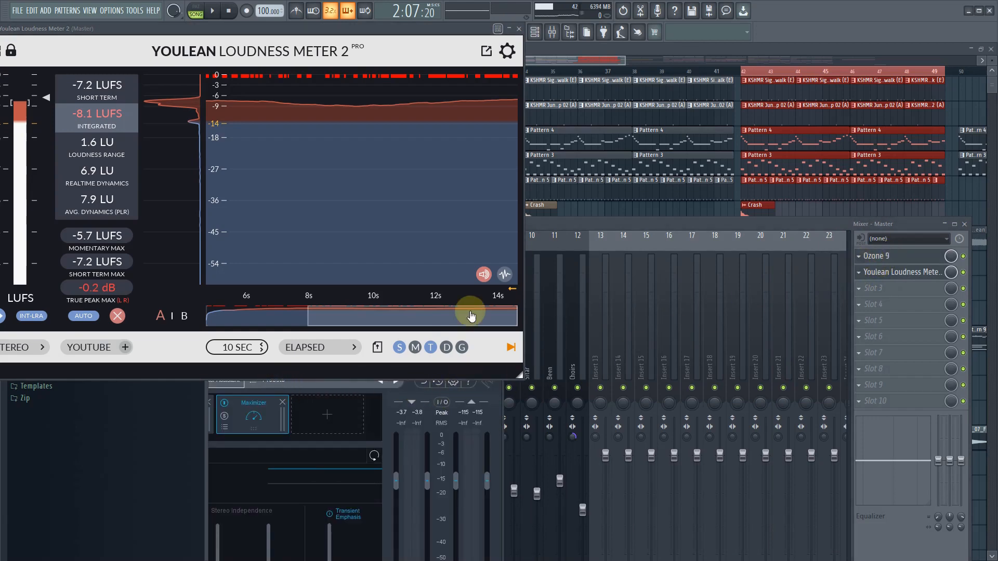
click(518, 29)
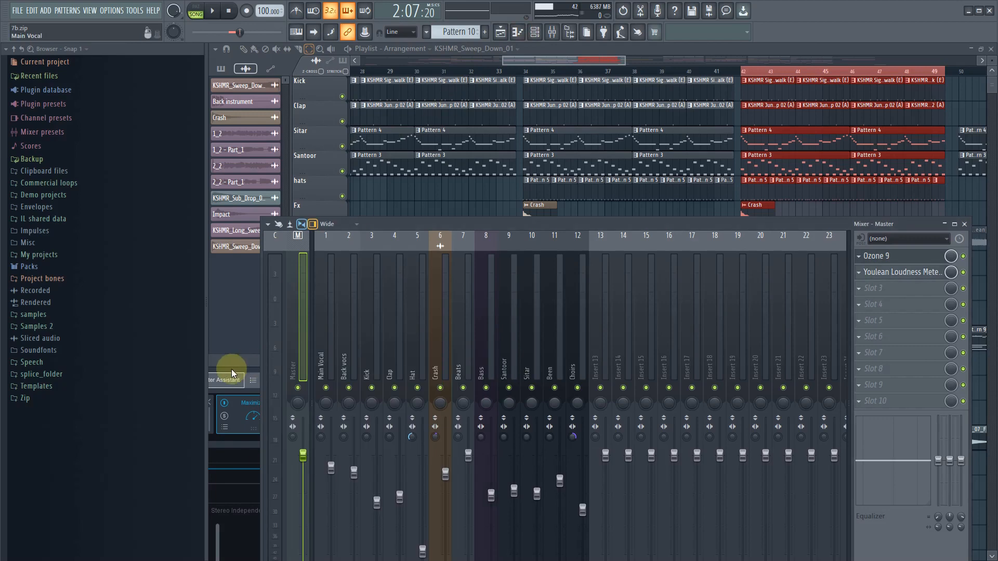
drag(436, 289, 609, 190)
mouse_move(449, 355)
mouse_down()
mouse_move(457, 344)
mouse_move(458, 362)
mouse_up()
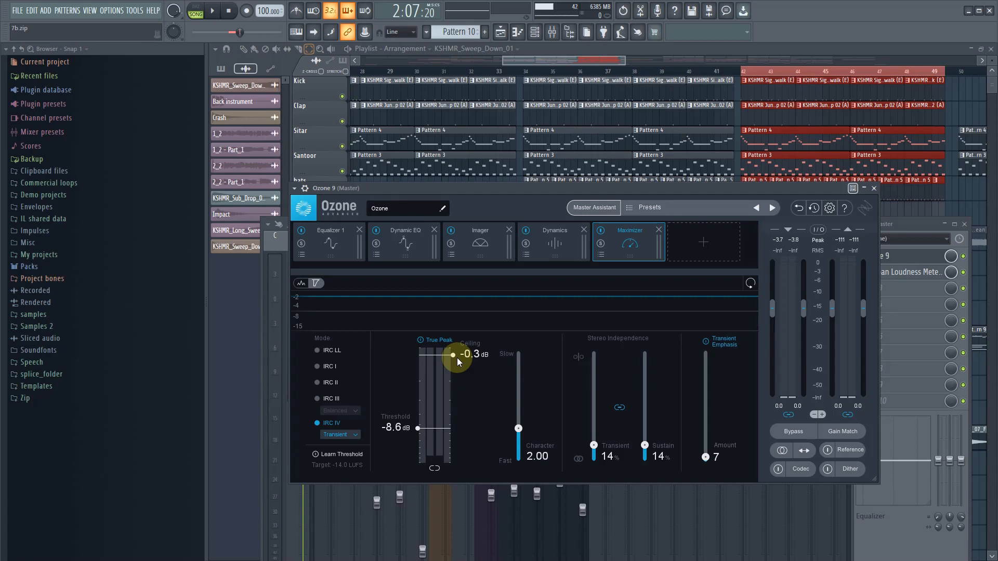
- Load the Pumpy preset into the Maximizer module and close the preset manager
click(601, 255)
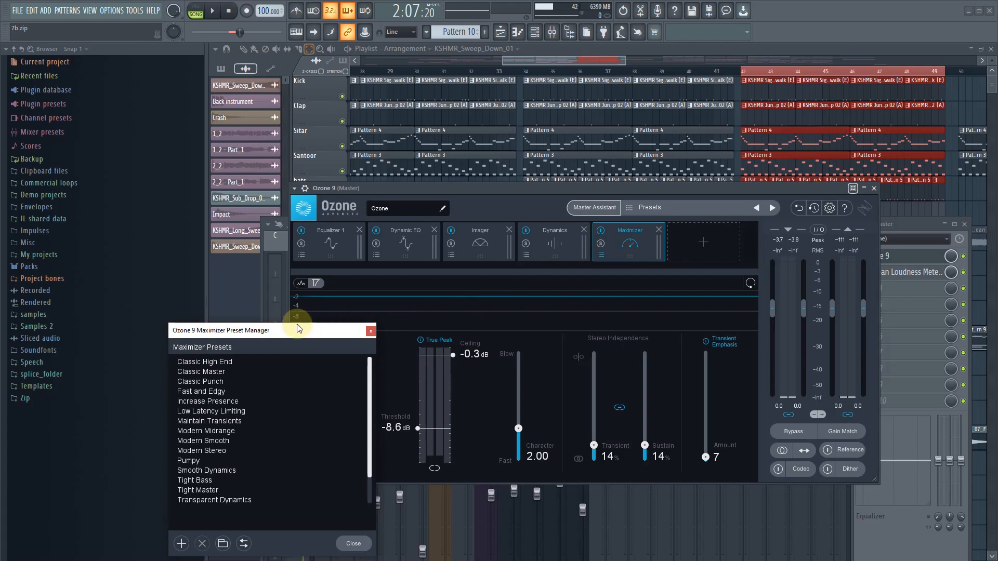
drag(301, 331, 346, 311)
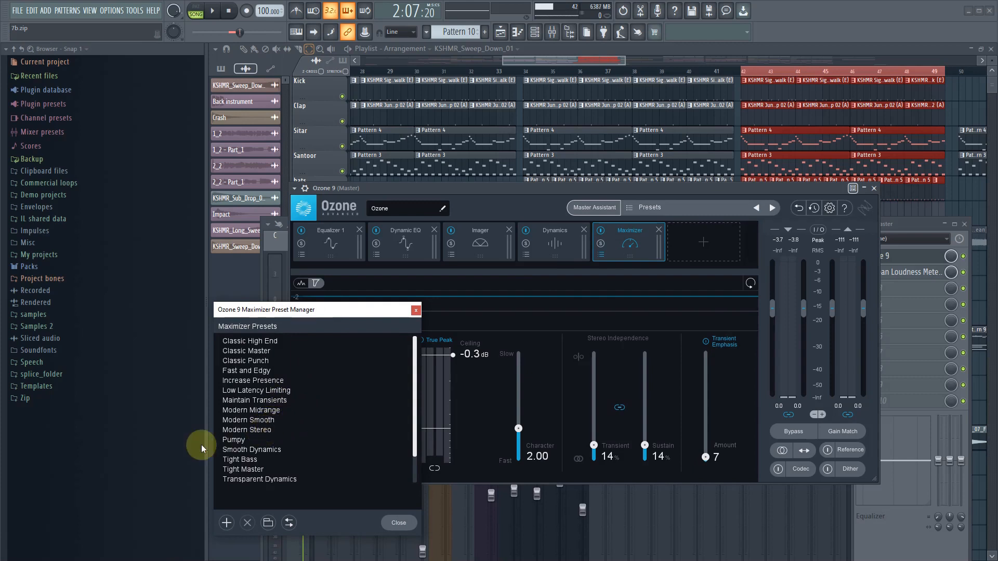
click(222, 440)
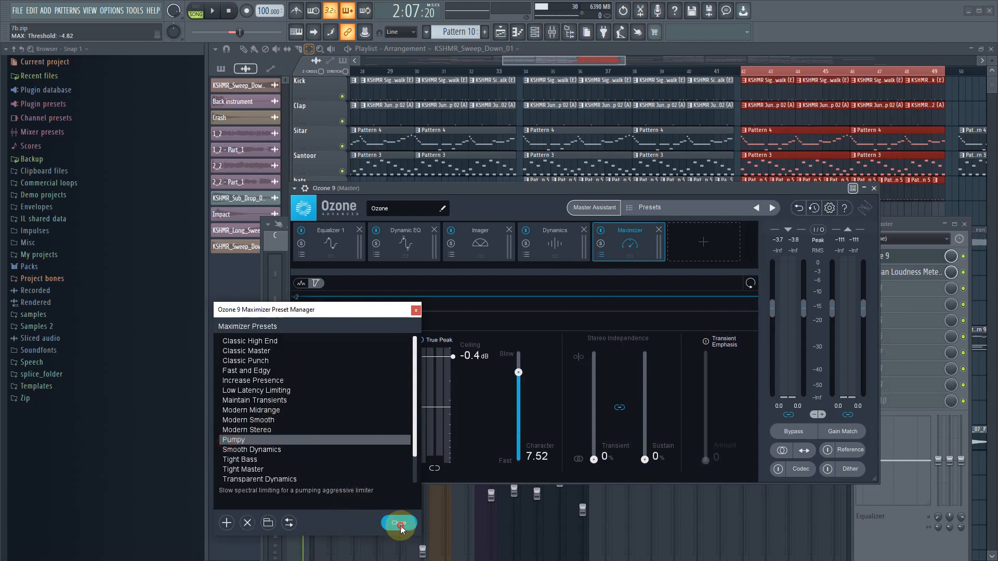
click(397, 526)
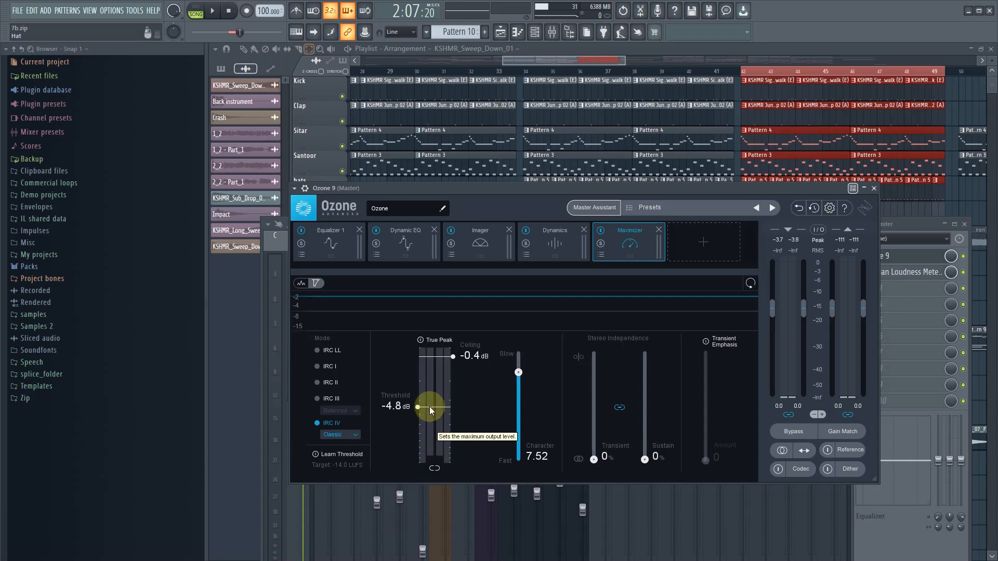
- Play the selected section, lower the Maximizer threshold to -9.2 dB and check the level on the loudness meter
key(space)
drag(430, 413, 429, 430)
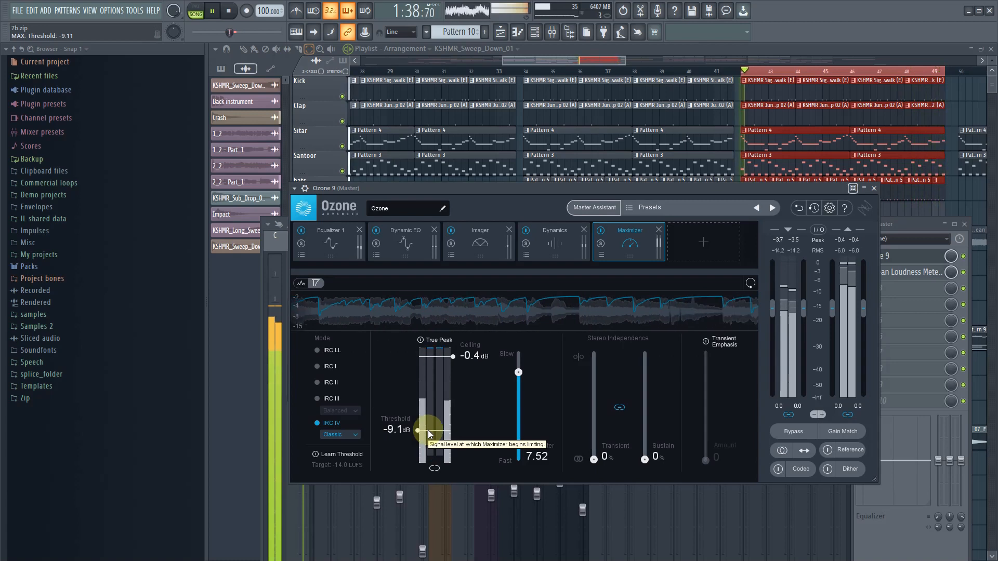
drag(430, 435, 430, 435)
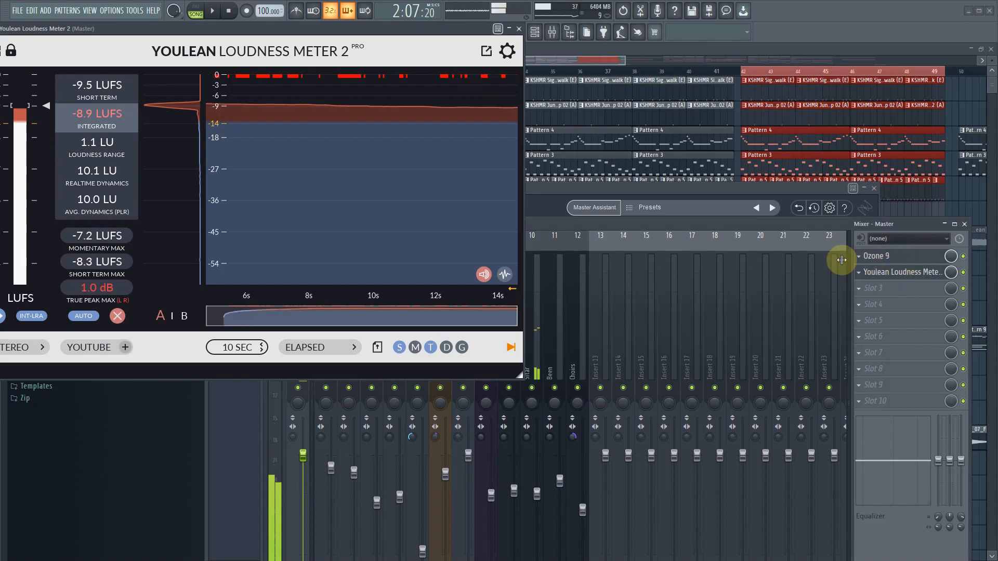
key(space)
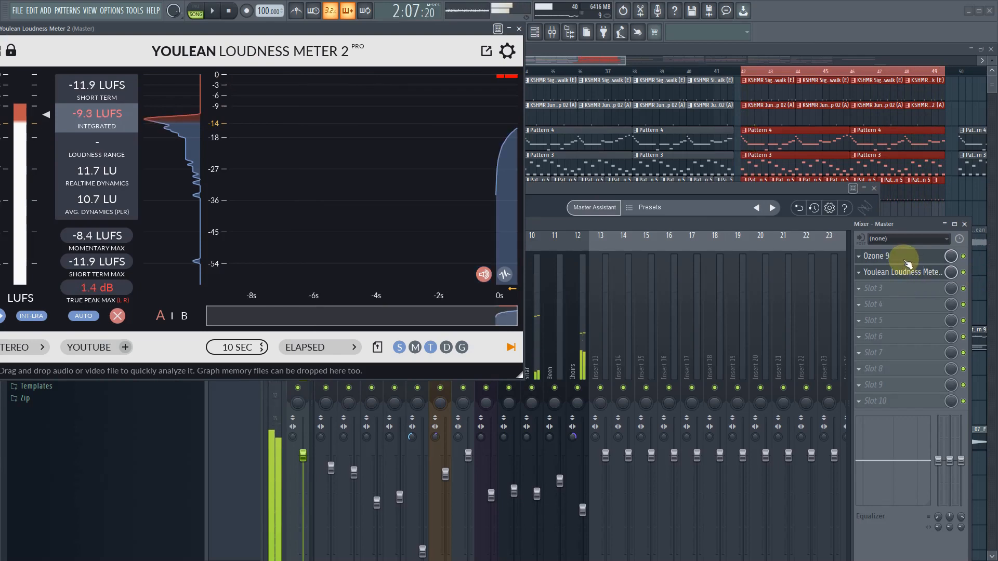
- Bring Ozone 9 up beside the loudness meter and load the Maintain Transients preset into the Maximizer
click(906, 260)
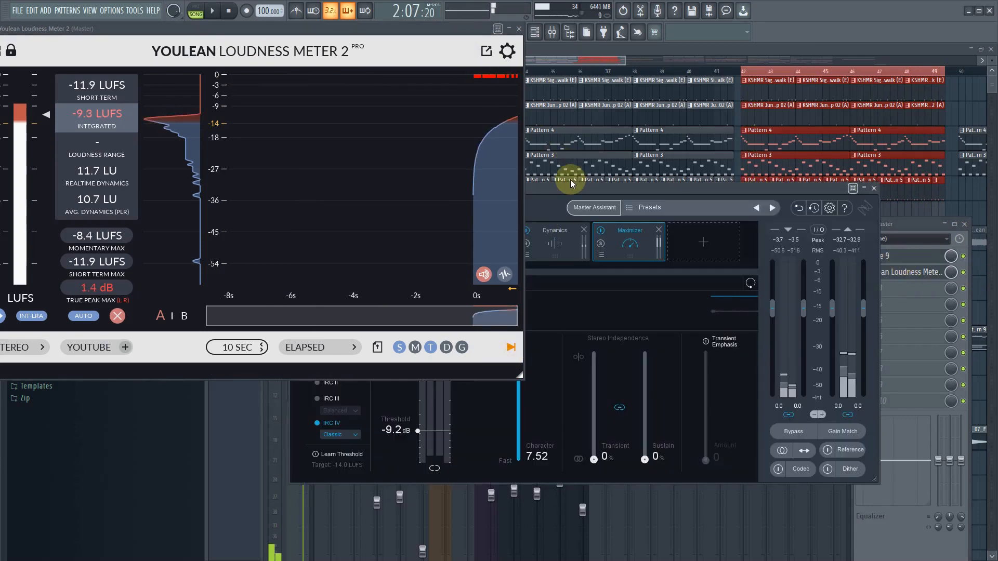
drag(585, 189, 744, 231)
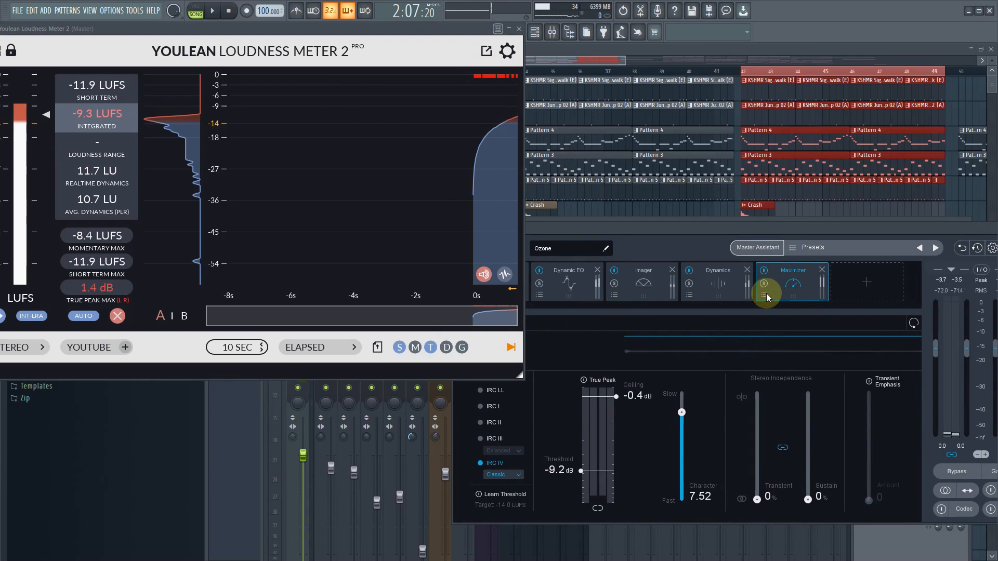
click(764, 294)
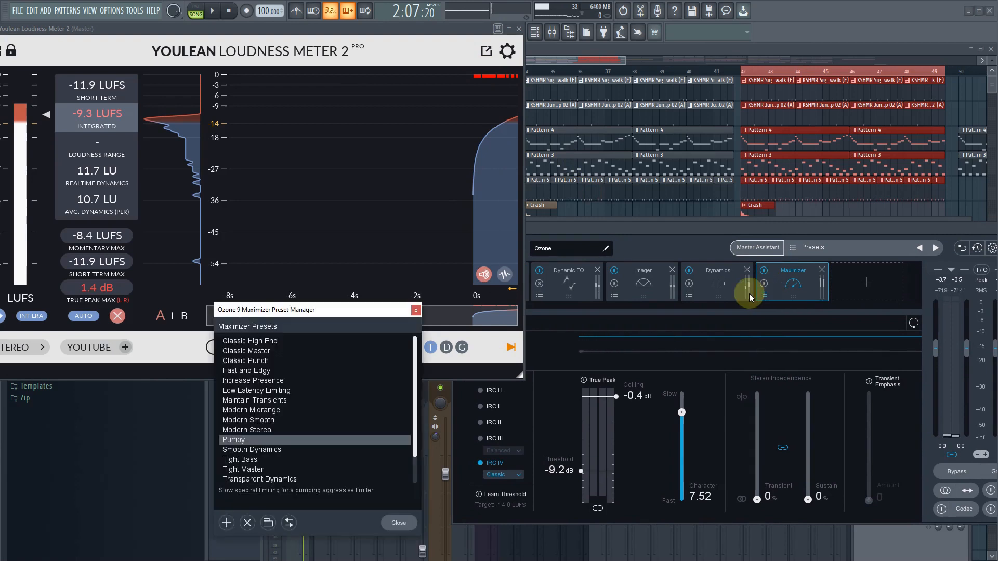
click(284, 400)
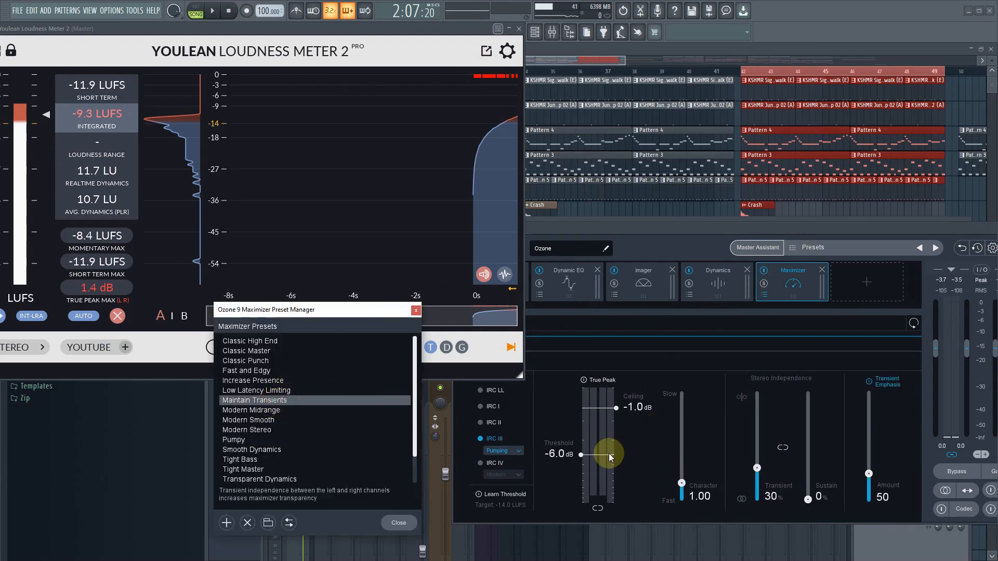
- Play the selected section, lower the Maximizer threshold to -9.6 dB and move the Ozone window so its output meters show
key(space)
drag(593, 457, 594, 476)
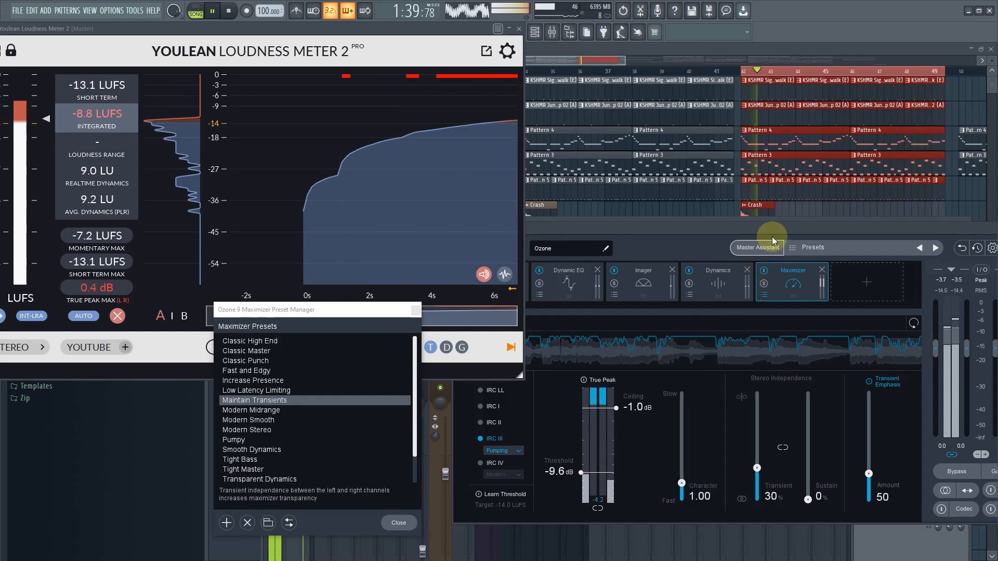
drag(771, 237, 684, 238)
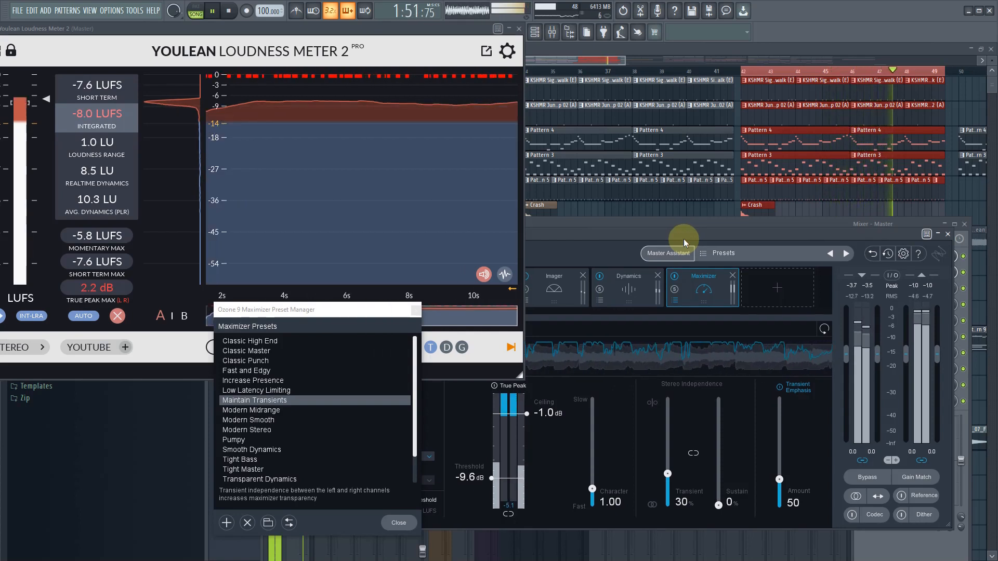
drag(684, 240, 686, 247)
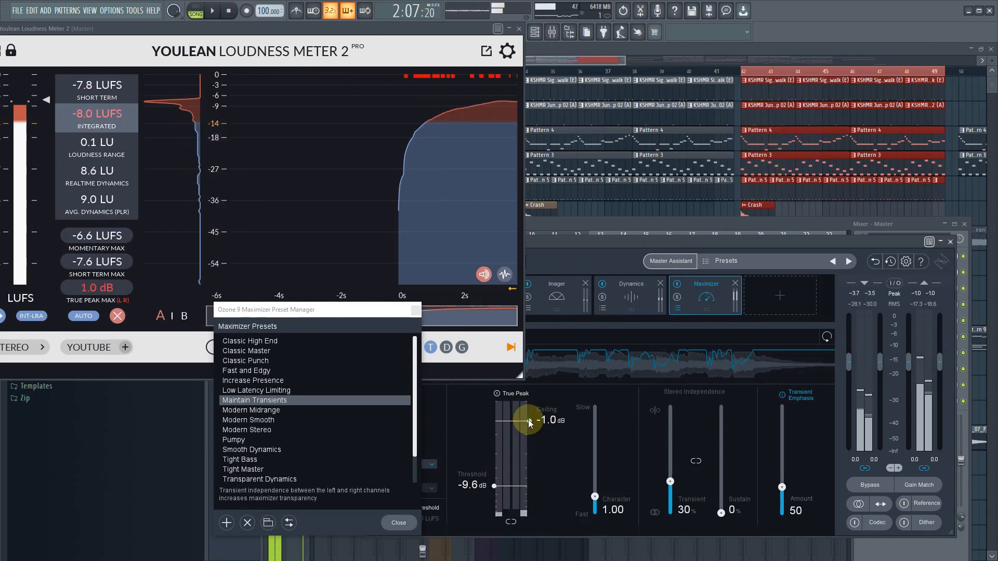
- Set the Maximizer ceiling to -0.5 dB with True Peak enabled and replay the section to check its loudness
drag(531, 421, 531, 417)
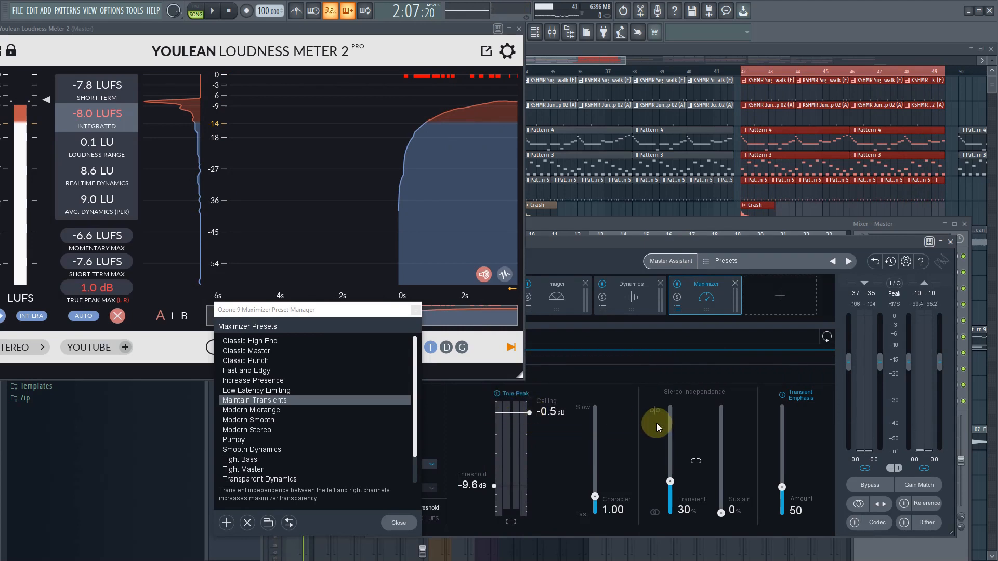
key(space)
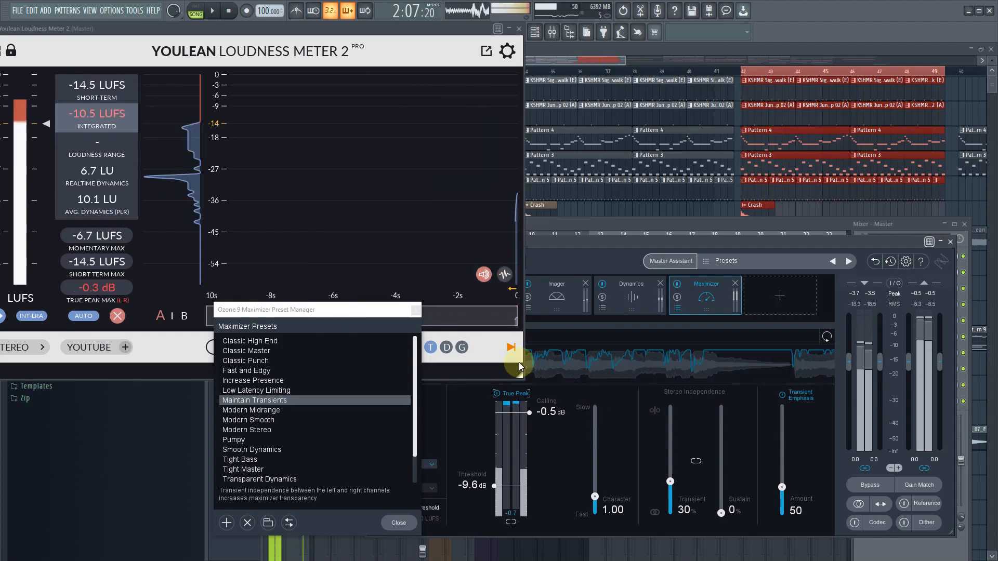
click(212, 11)
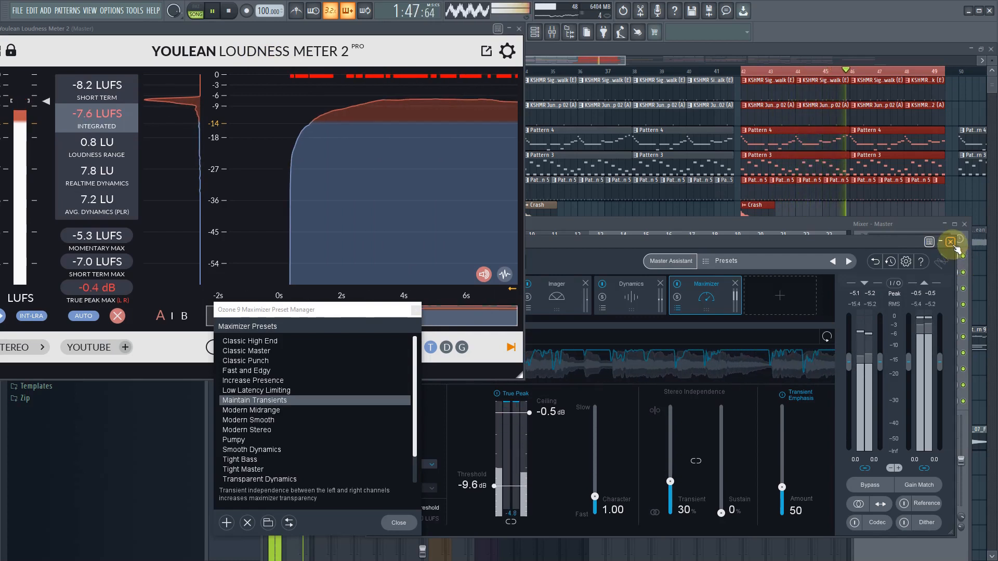
- Stop playback and close the loudness meter and Ozone 9 windows
key(space)
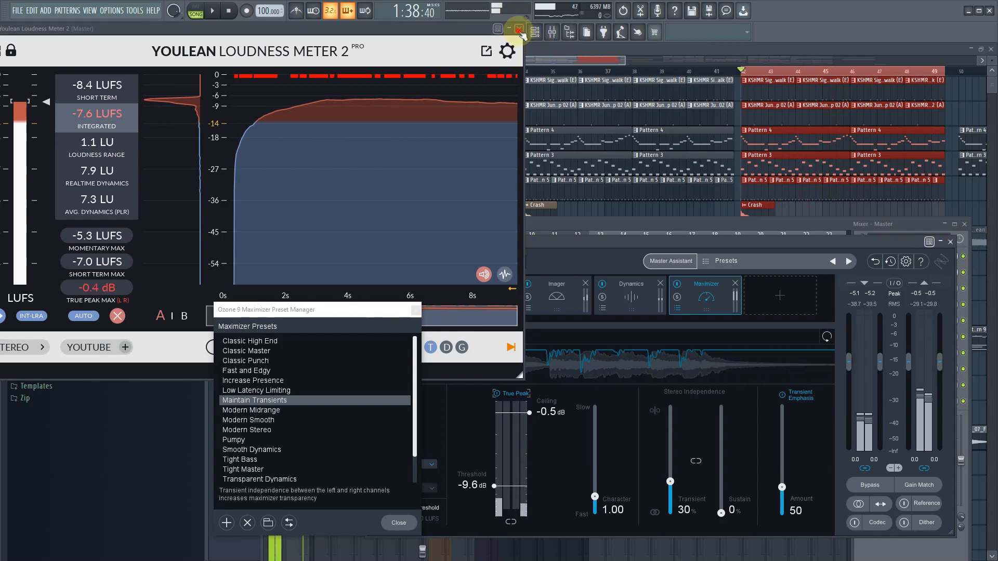
click(518, 29)
click(951, 241)
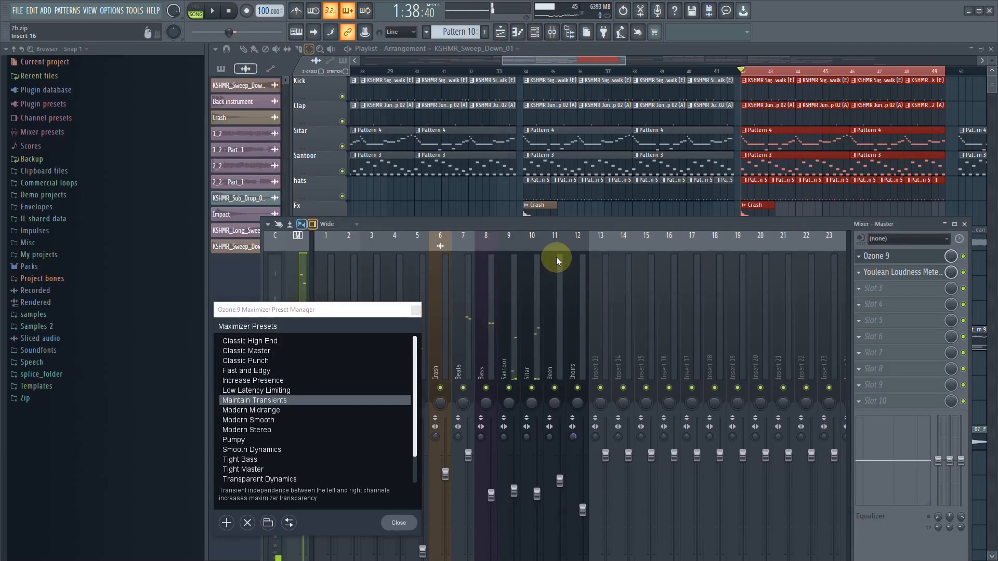
- Close the Maximizer preset manager and delete Youlean Loudness Meter 2 from the Master track's effects
click(392, 525)
click(867, 274)
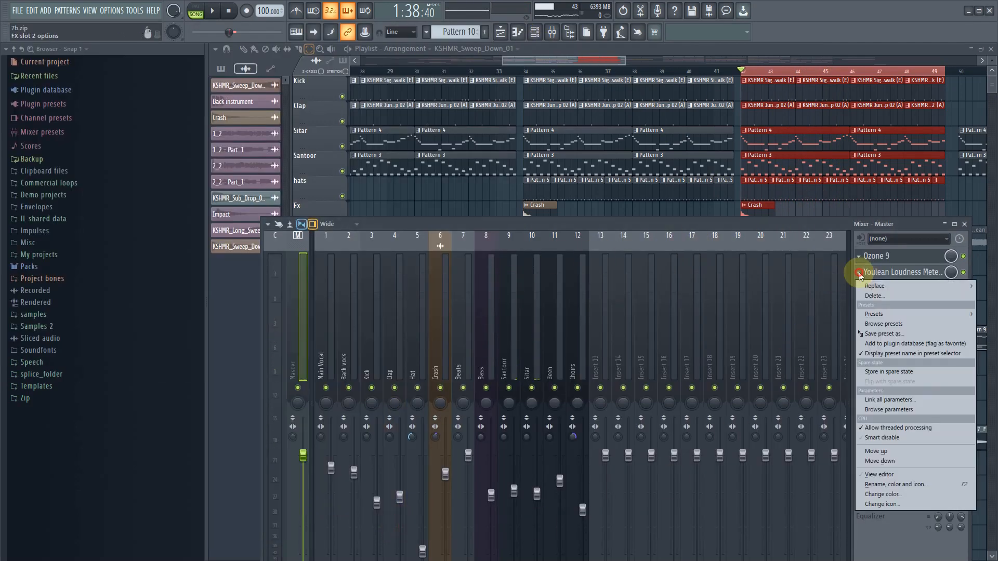
click(873, 297)
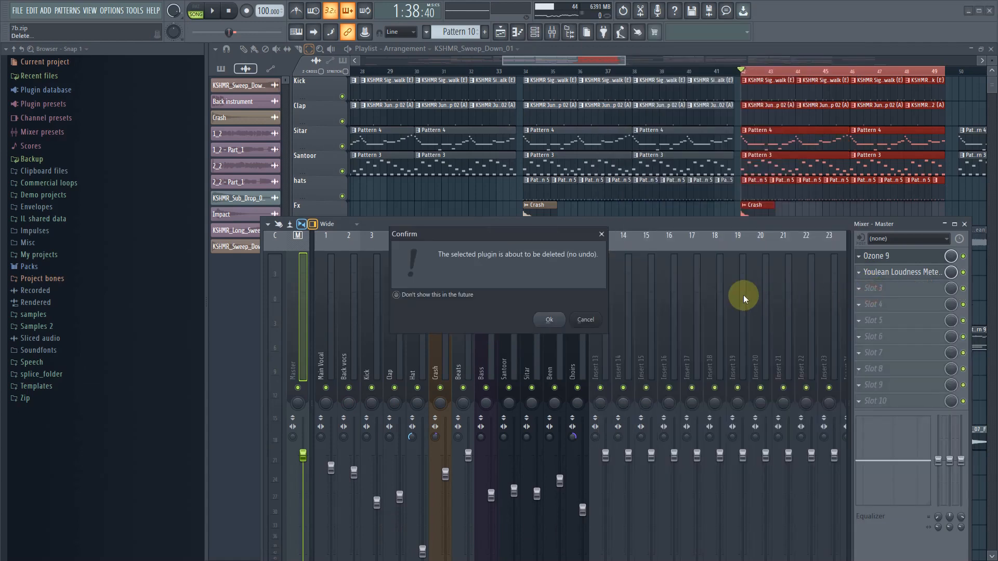
click(549, 319)
- Activate the playlist's Draw tool and bypass Ozone 9 on the Master track
drag(515, 58, 369, 54)
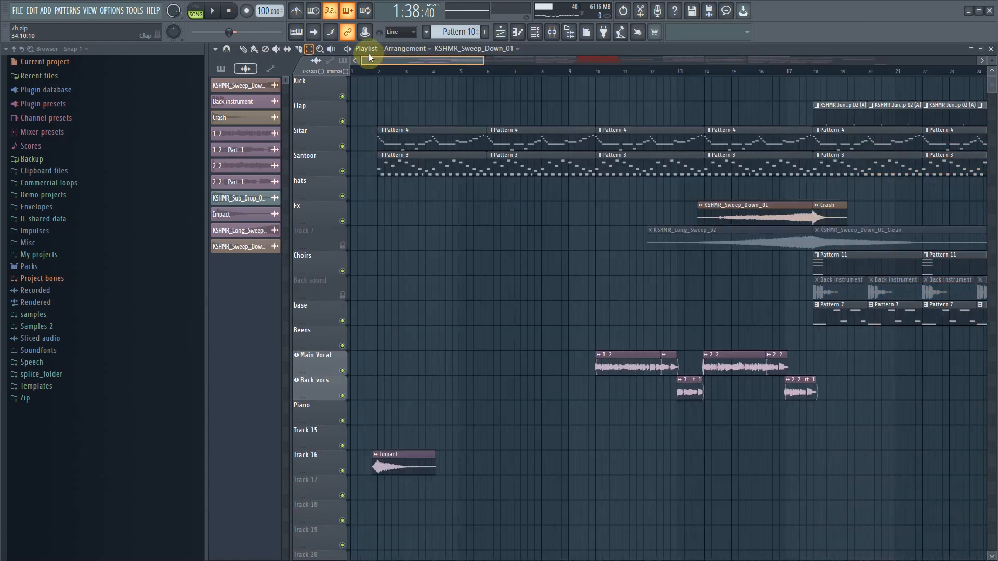
click(243, 49)
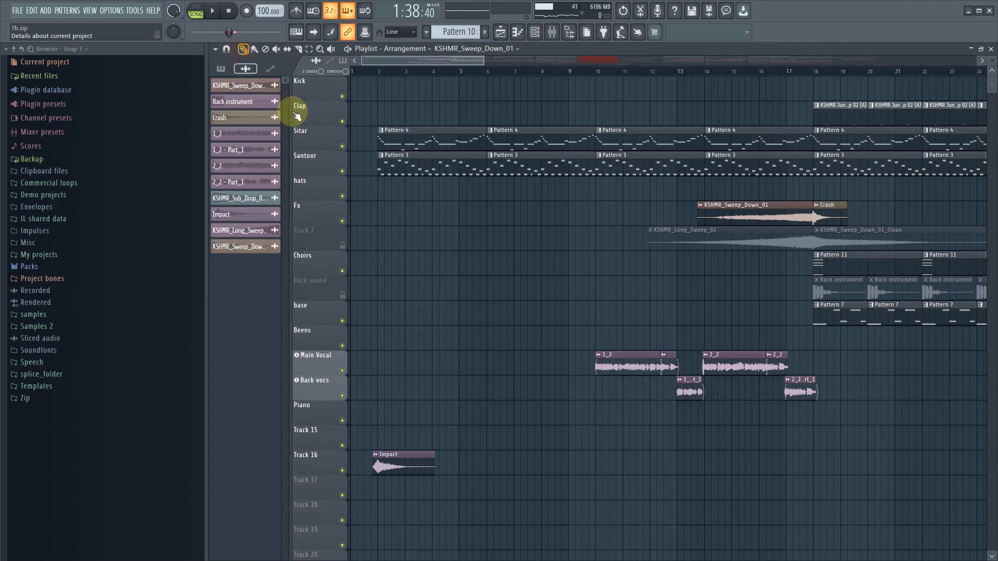
double_click(402, 461)
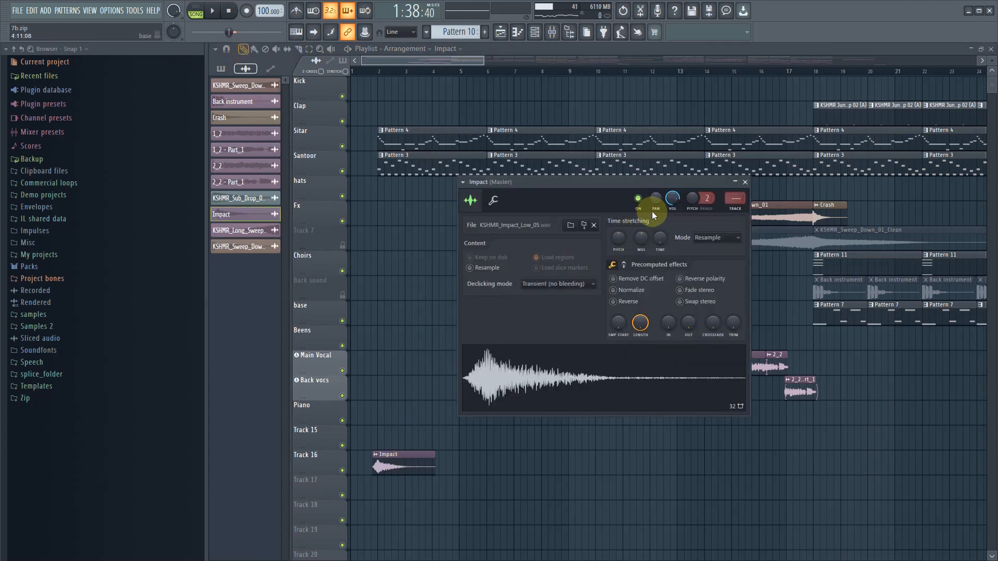
click(553, 31)
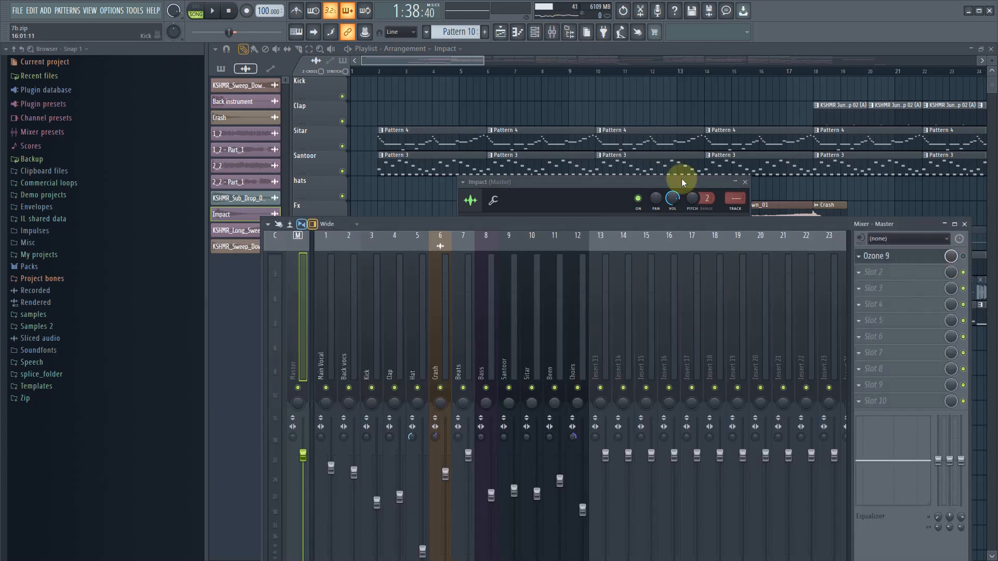
click(436, 50)
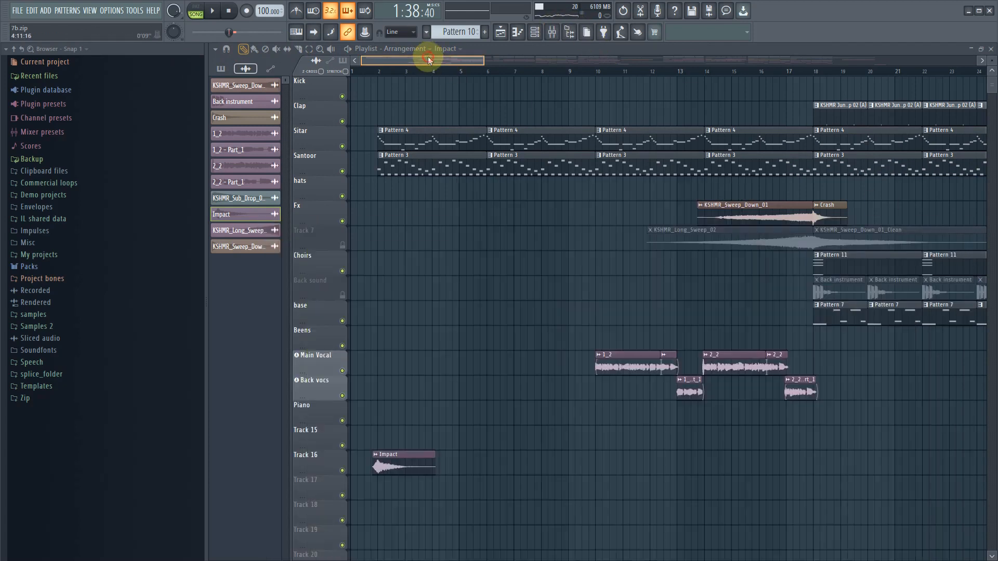
- Play the song from its start and set the Impact clip's channel volume to 61% (-9.7 dB)
double_click(397, 466)
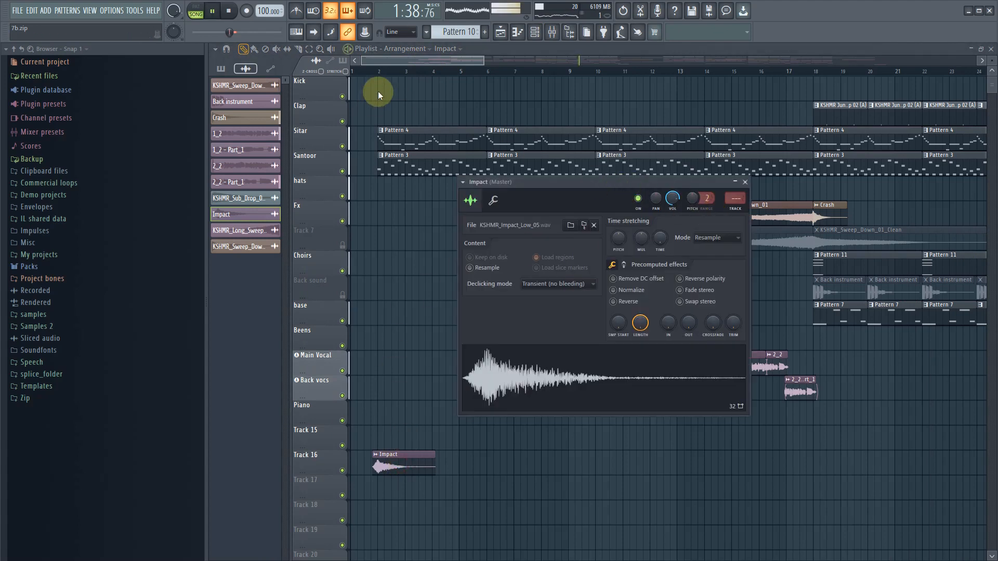
click(364, 71)
key(space)
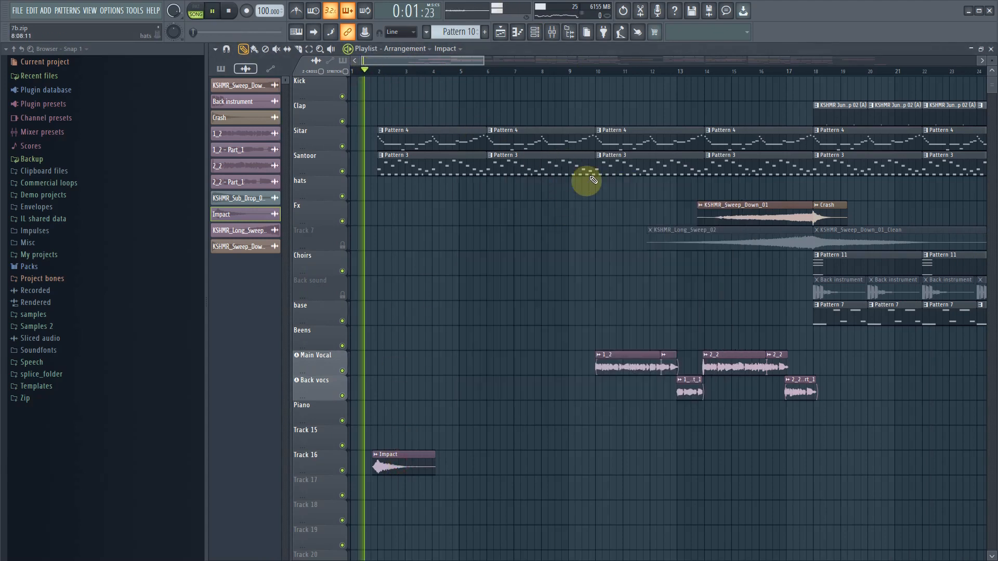
double_click(412, 464)
key(space)
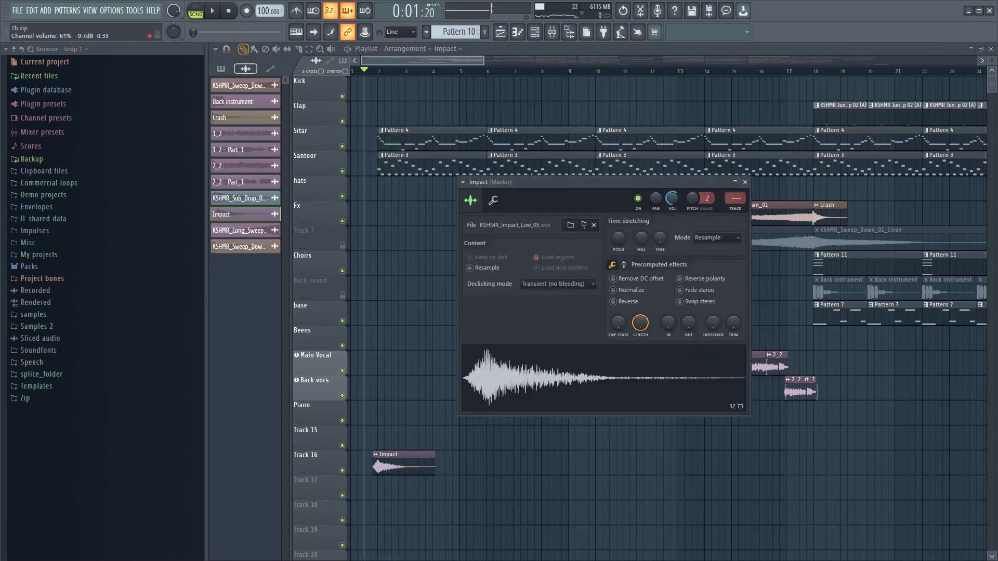
key(space)
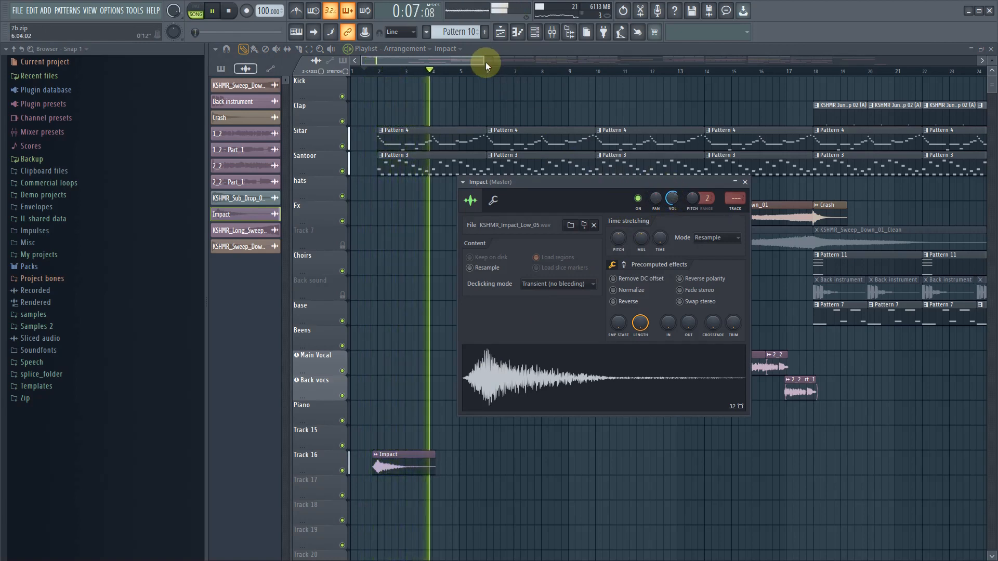
- Play from about bar 13 and unmute Track 7 and the Back sound track
drag(477, 57, 570, 69)
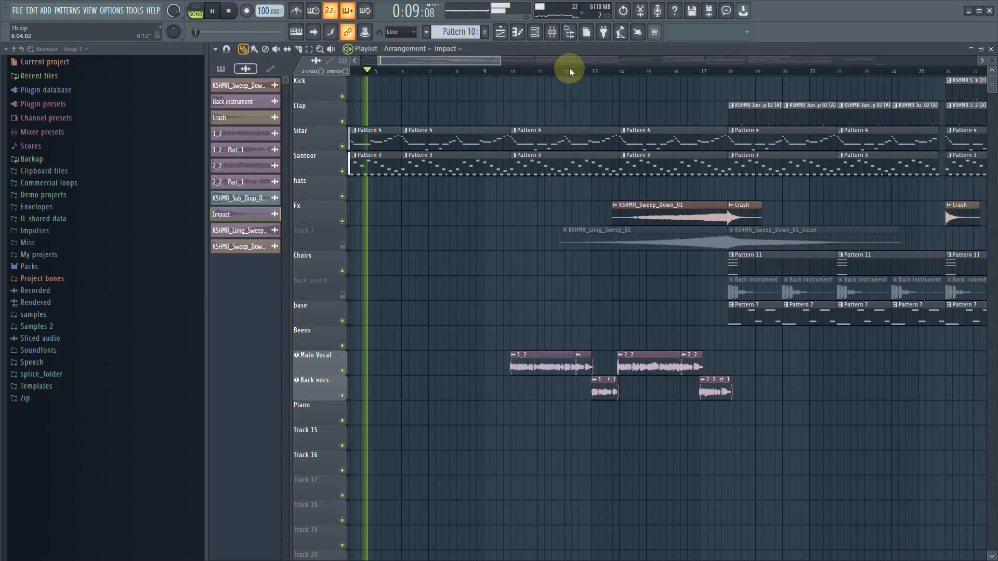
click(604, 71)
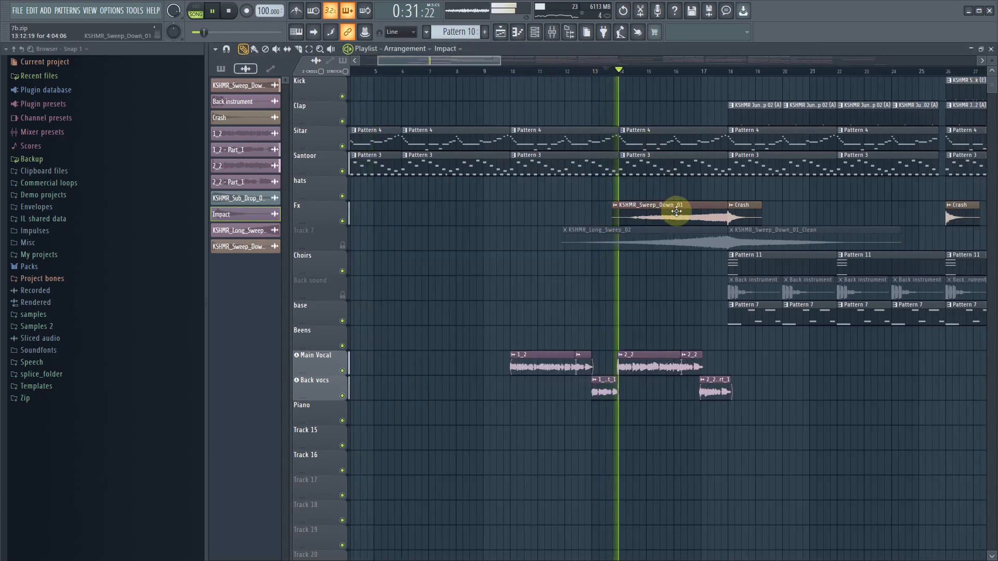
click(343, 247)
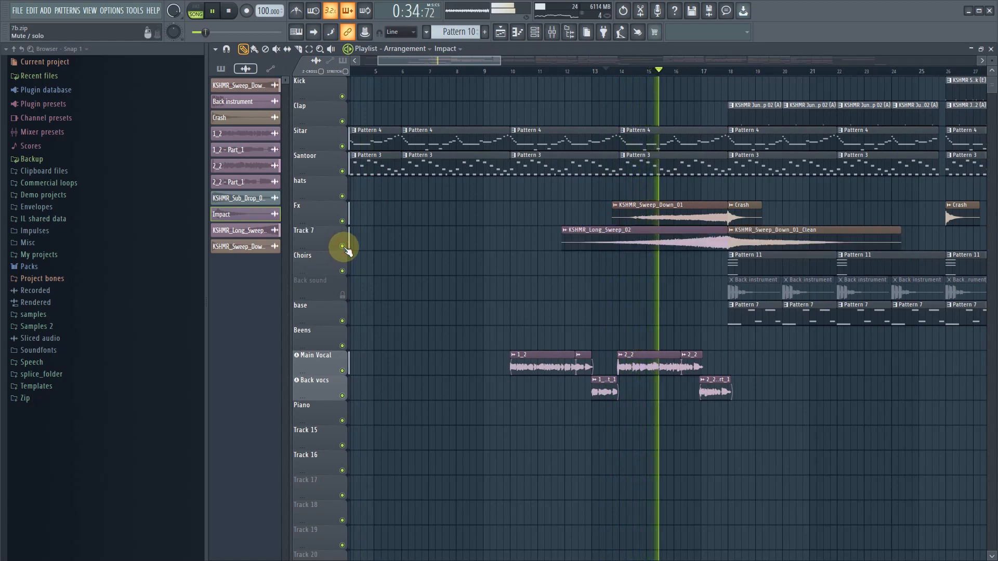
click(342, 294)
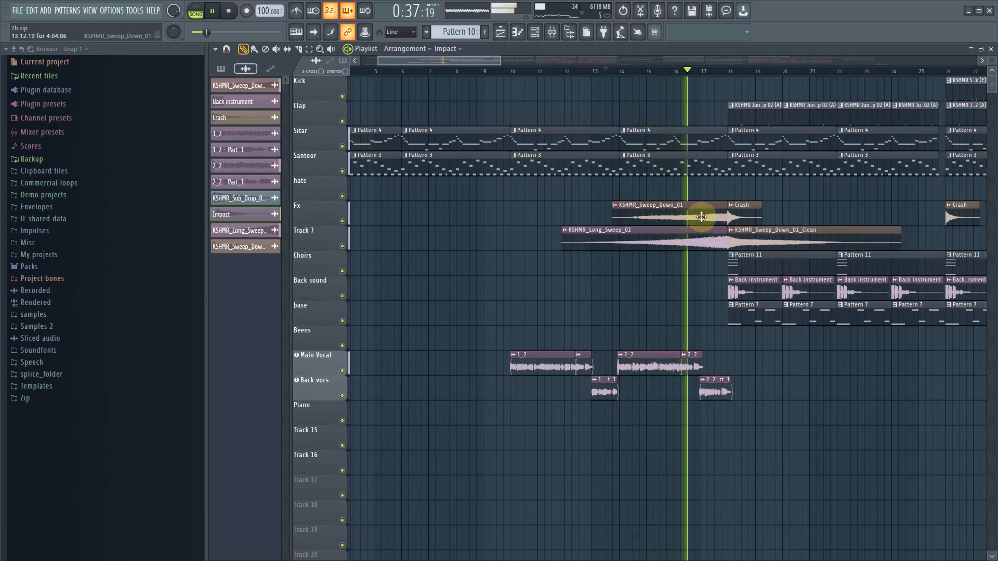
- Set the KSHMR_Long_Sweep_02 channel volume to 22% (-23.0 dB) and open the KSHMR_Sweep_Down_01 clip's channel settings
double_click(697, 232)
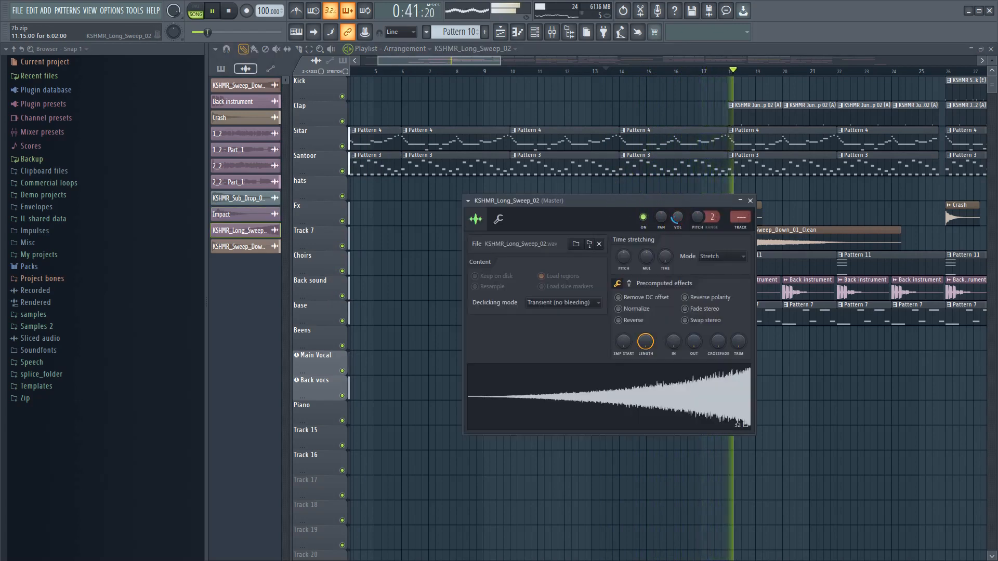
click(678, 217)
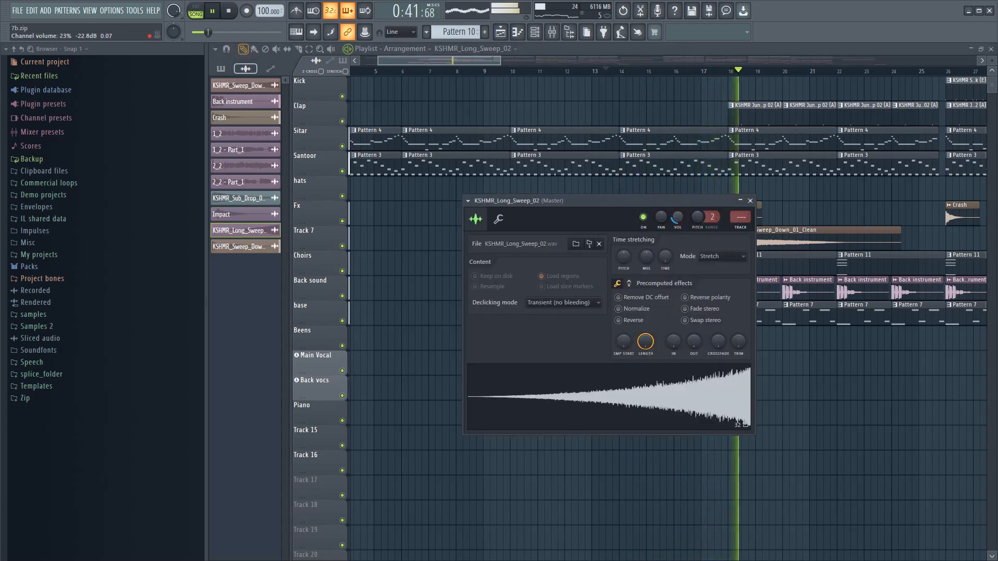
click(470, 62)
click(654, 207)
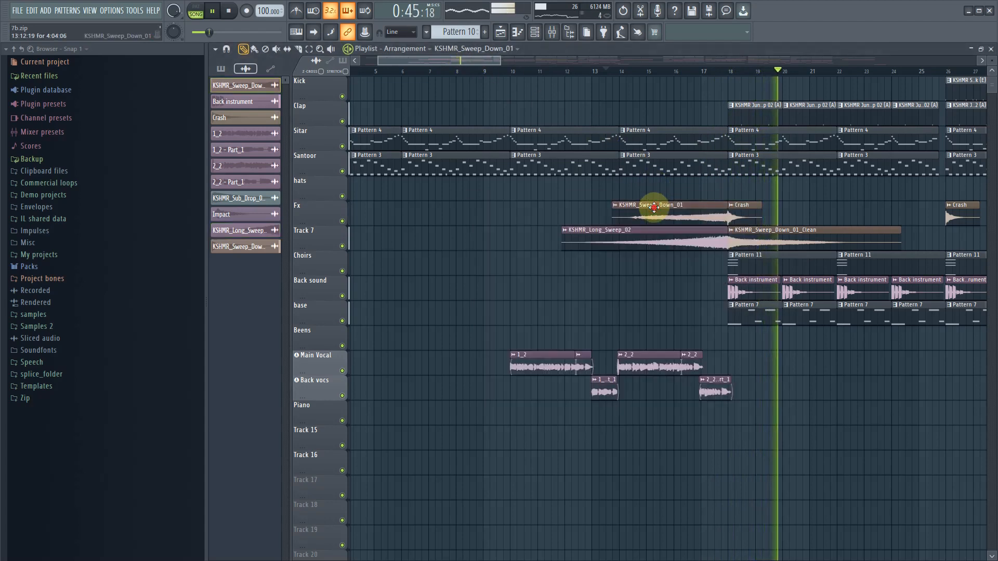
double_click(654, 208)
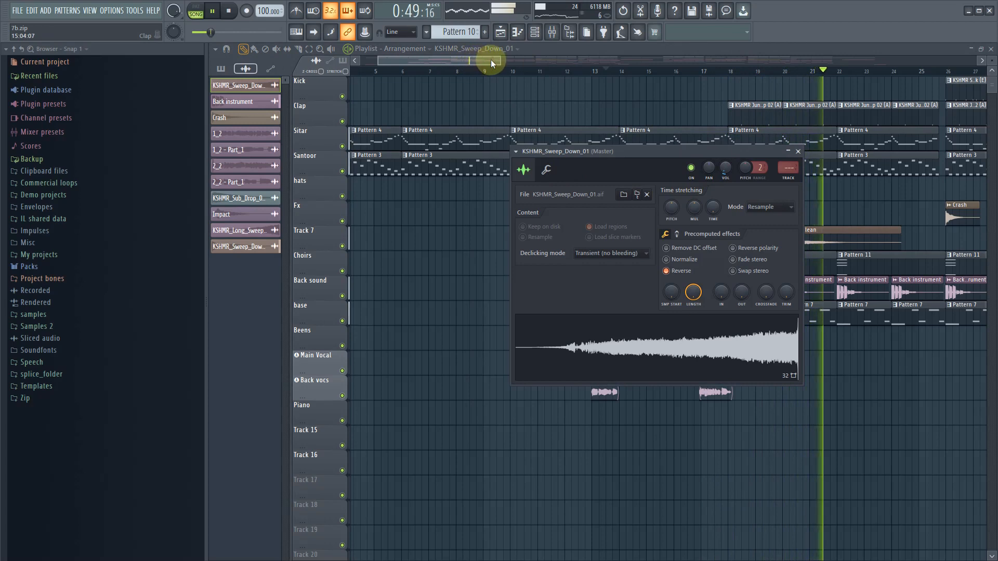
- Set the Crash clip's channel volume to 29% (-20.2 dB) while the song plays, and stop playback
drag(490, 59, 582, 58)
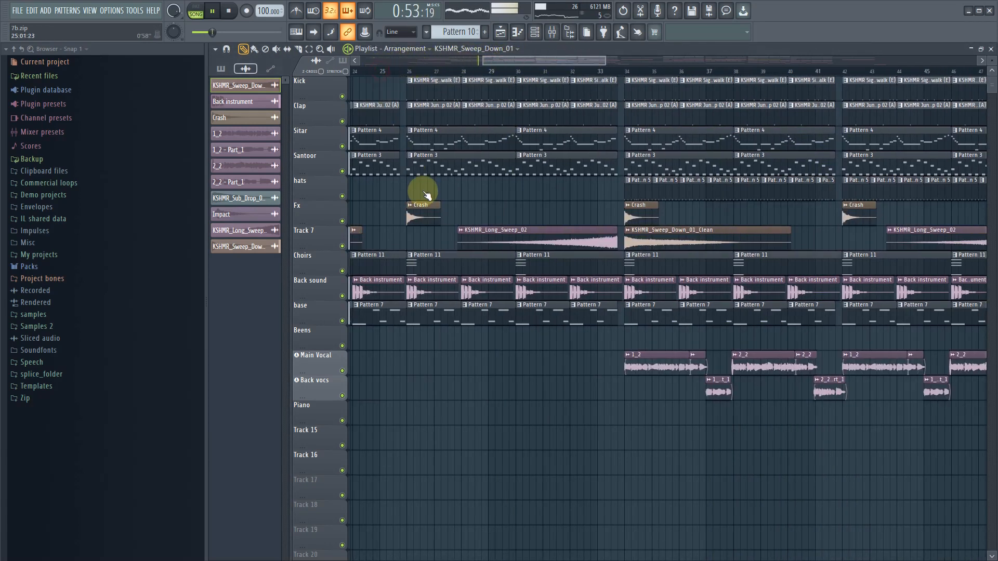
double_click(417, 208)
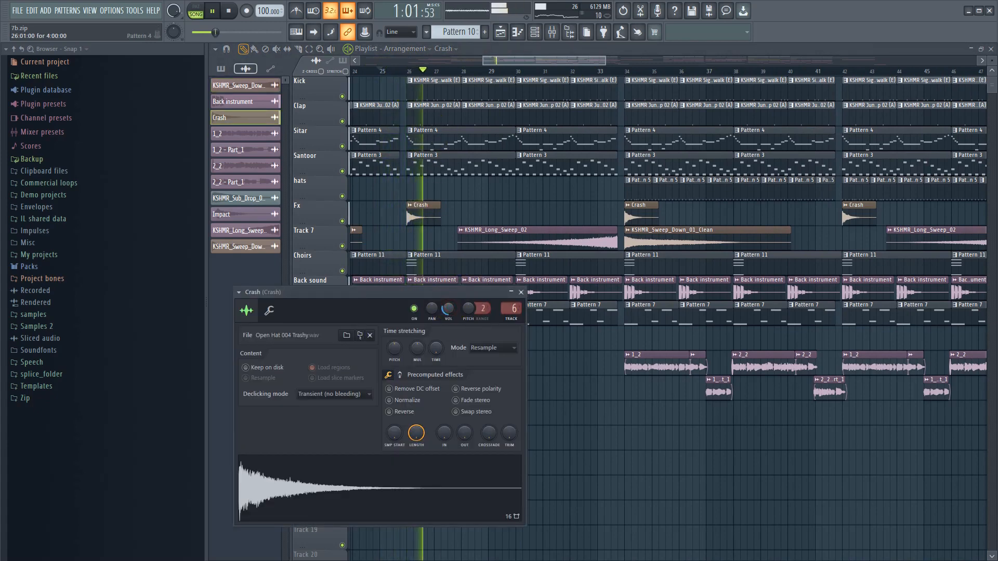
drag(450, 308, 450, 319)
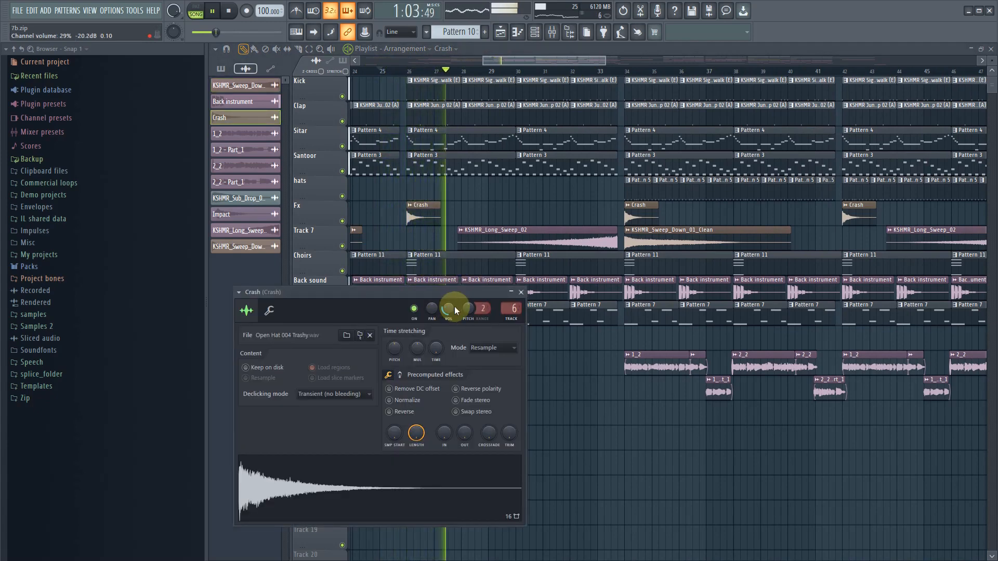
key(space)
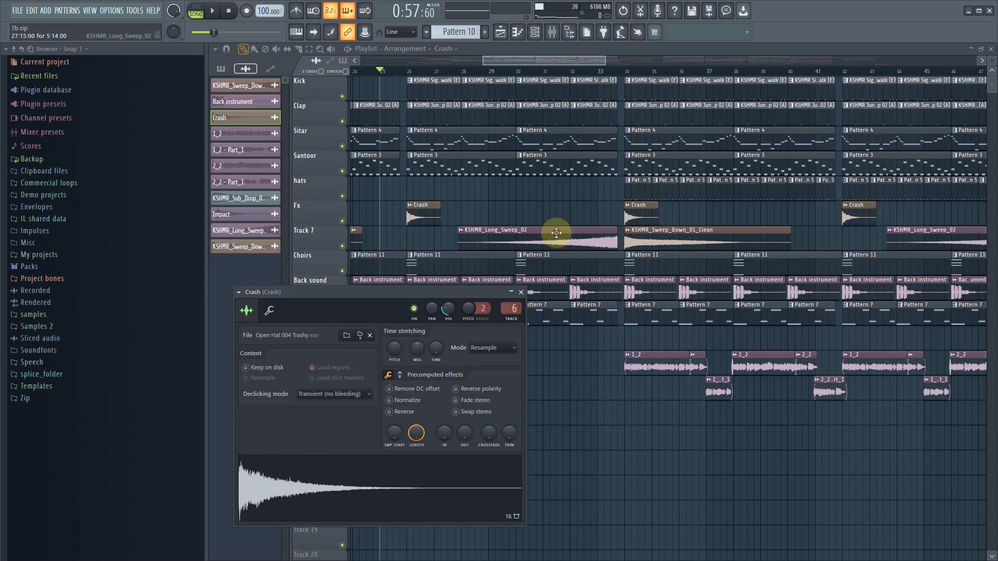
- Play the arrangement from about bar 31 to check how the effects lead into the vocal section
click(556, 71)
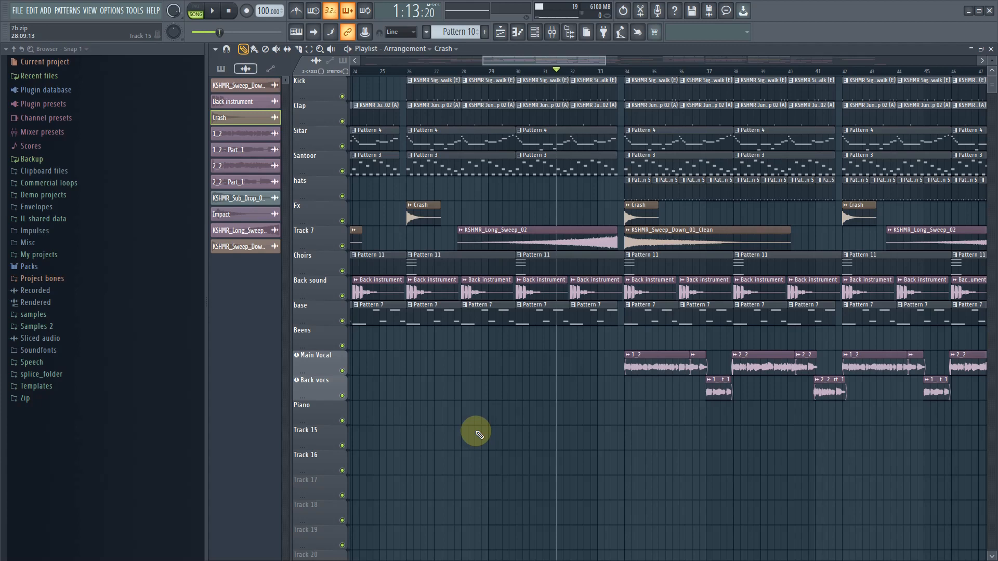
key(space)
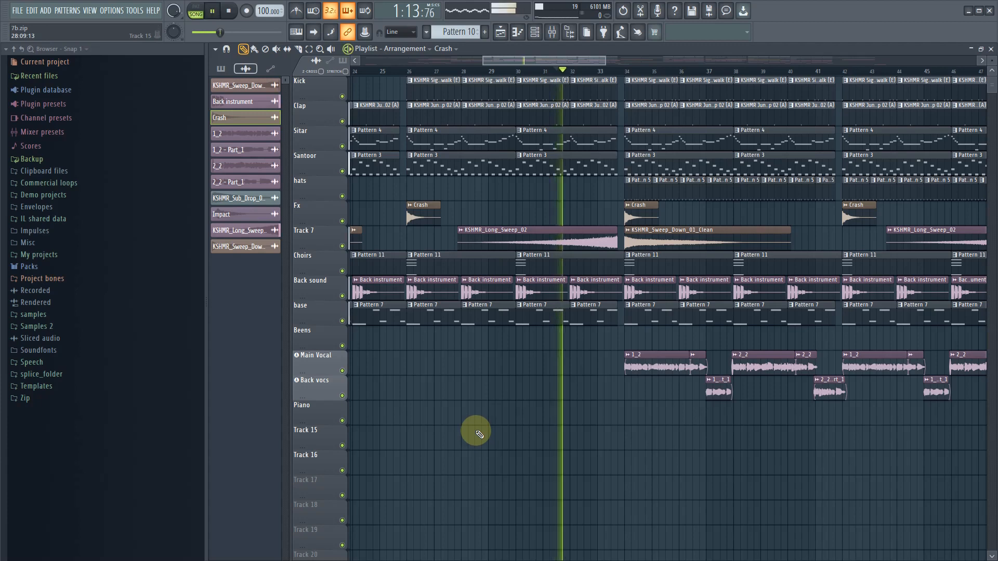
click(584, 292)
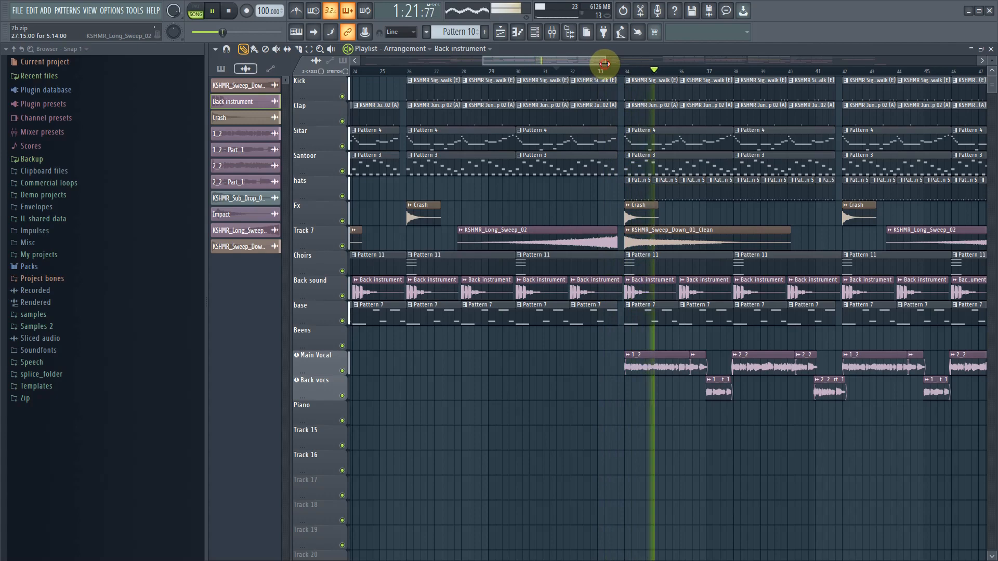
drag(605, 61, 628, 50)
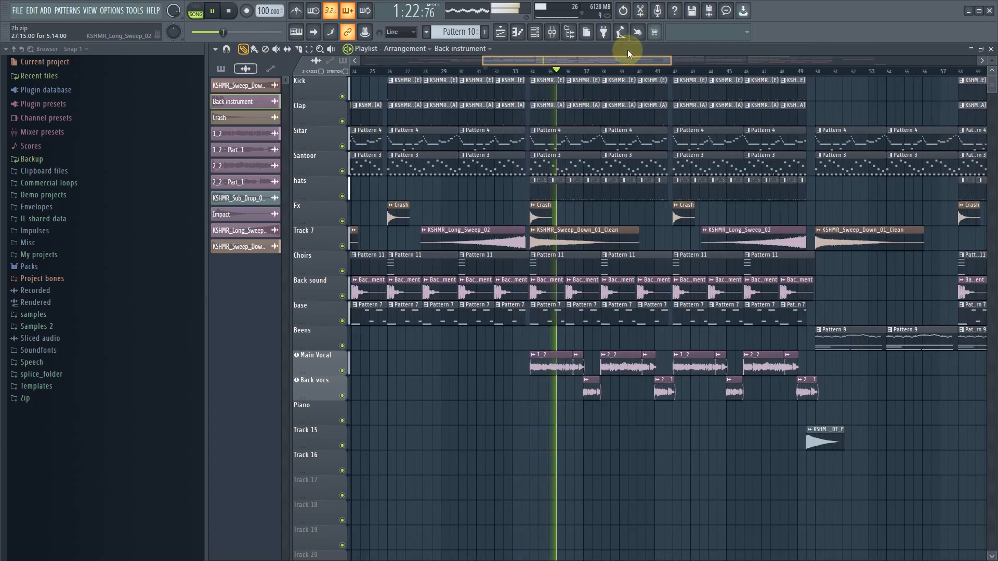
- Re-enable Ozone 9 on the Master track and replay the section from about bar 31
click(552, 32)
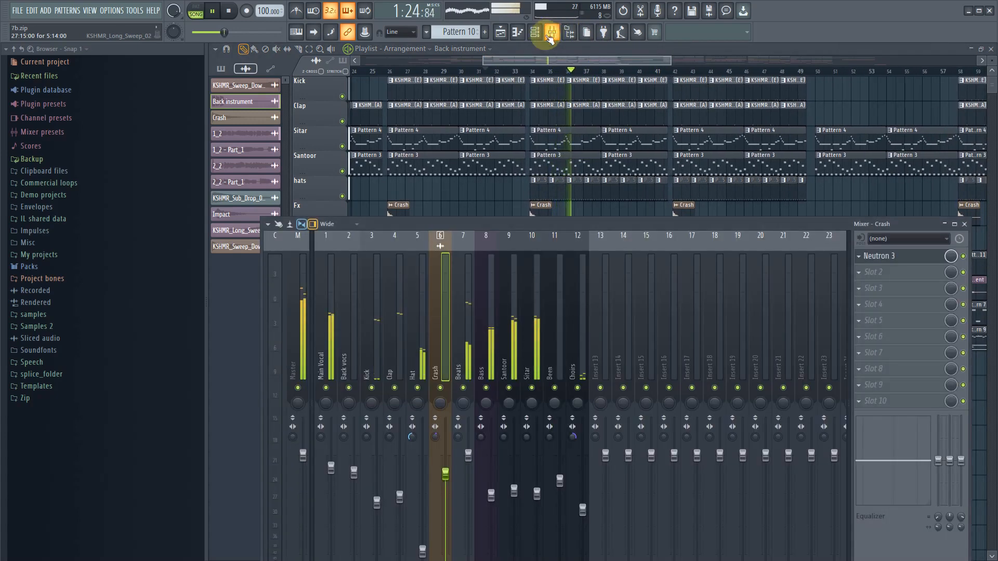
click(303, 328)
key(space)
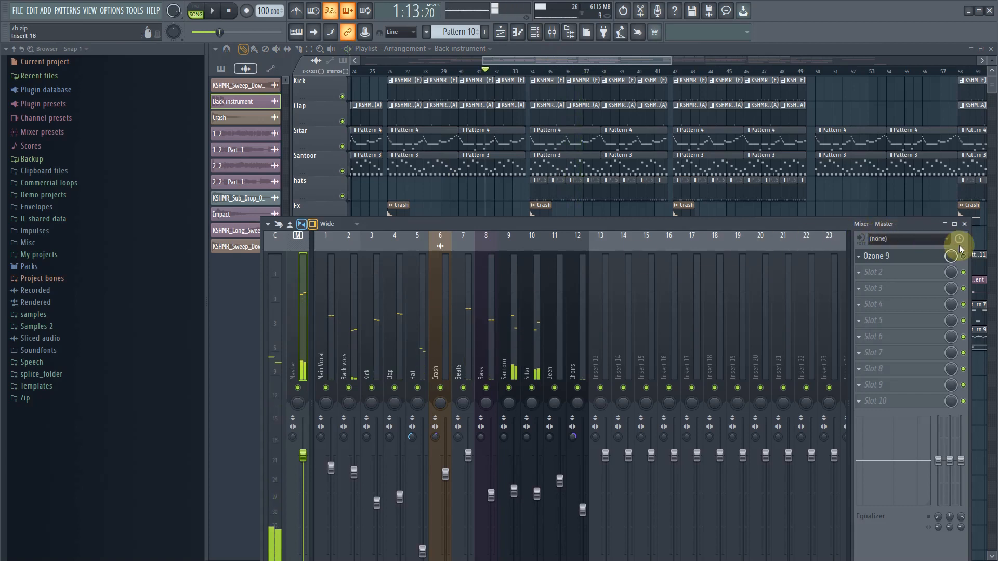
key(space)
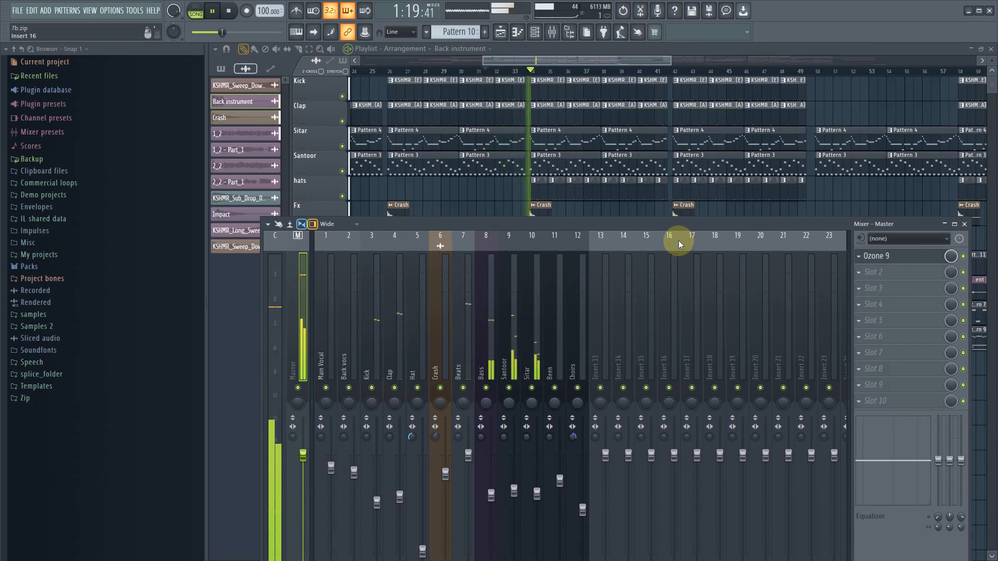
key(space)
- Set the Crash channel volume to 19%, replay the transition into bar 34, and reduce the volume further to 15% (-27.4 dB)
double_click(542, 211)
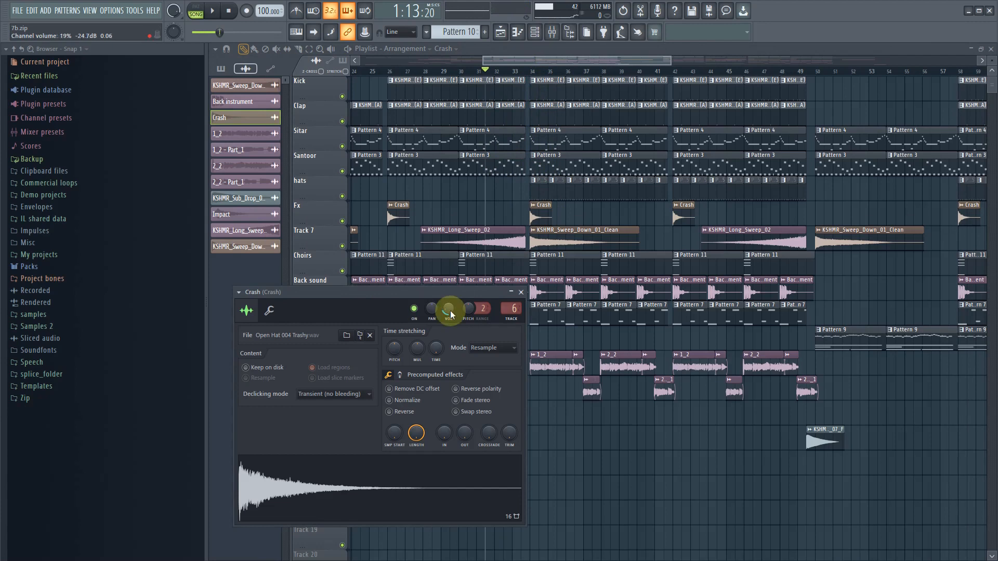
key(space)
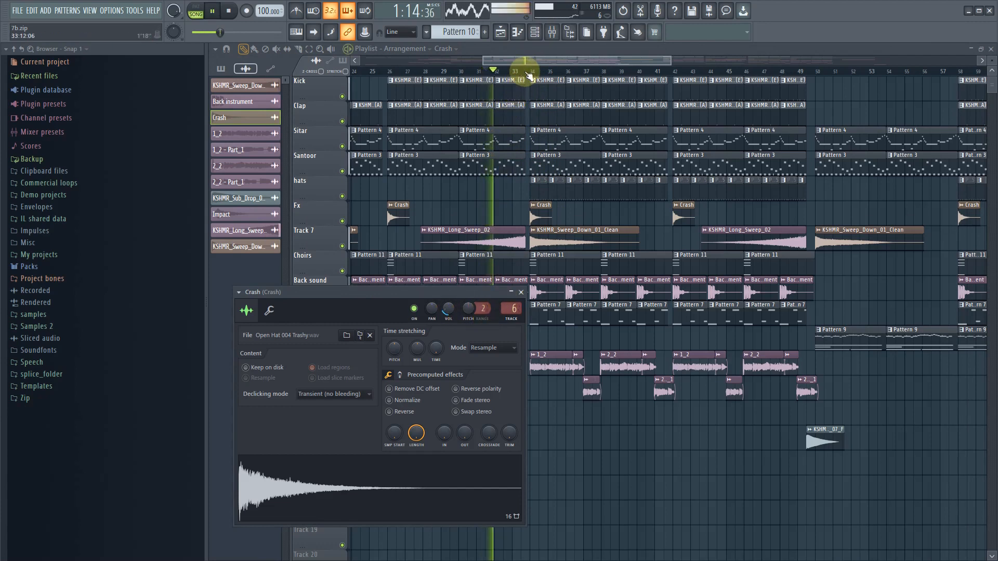
click(528, 73)
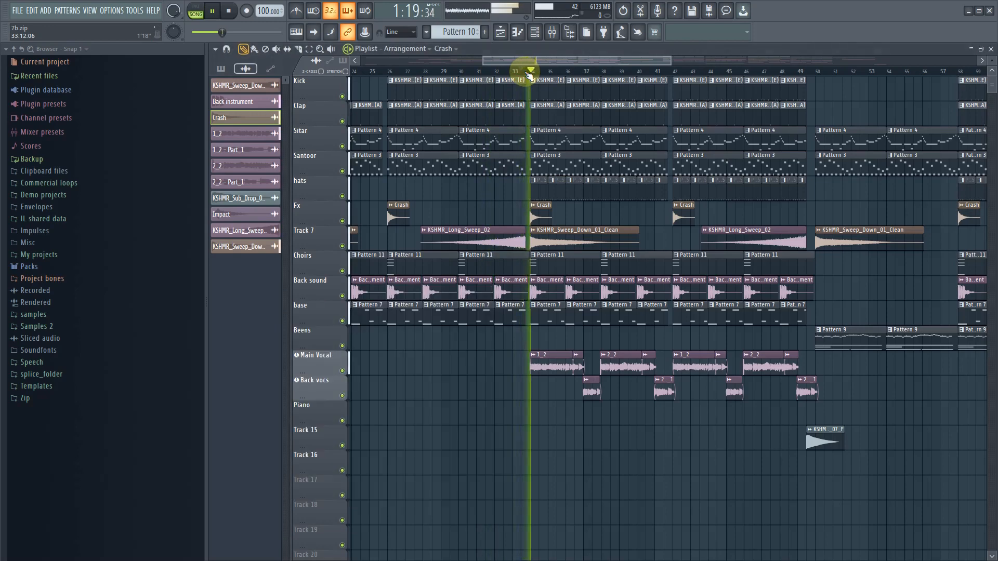
key(space)
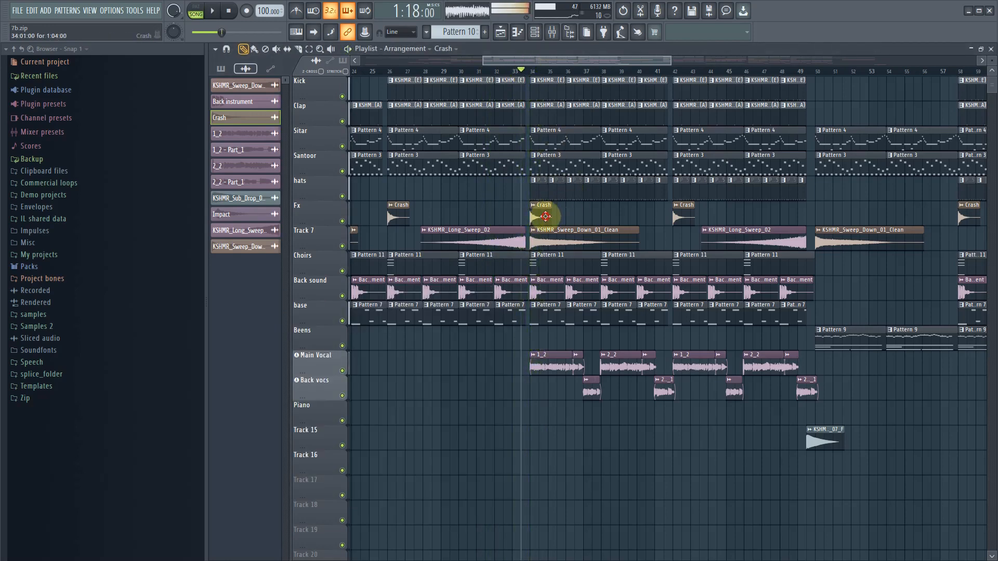
double_click(545, 216)
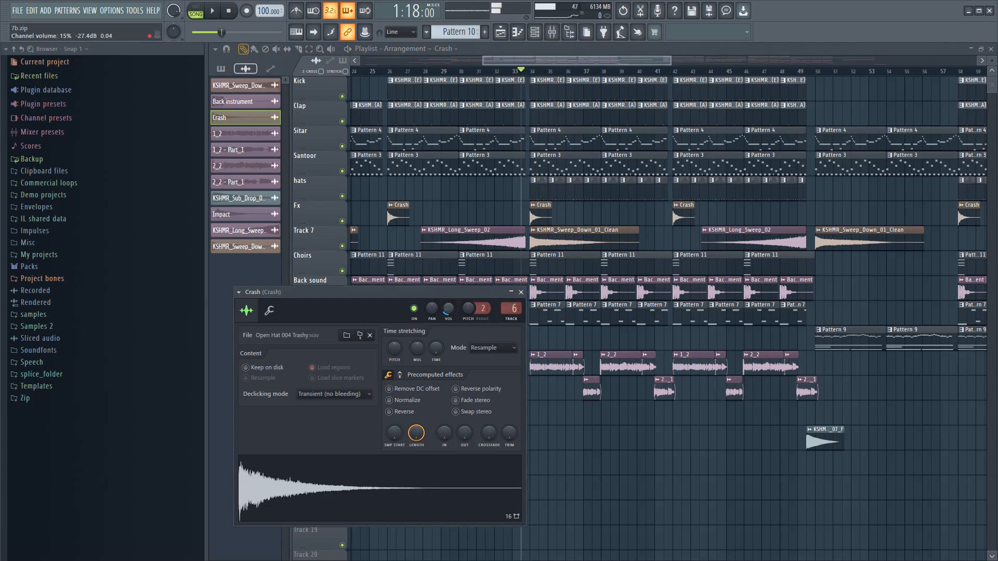
- Replay the transition into bar 34 and lower the Crash clip's channel volume to 11% (-30.8 dB)
key(space)
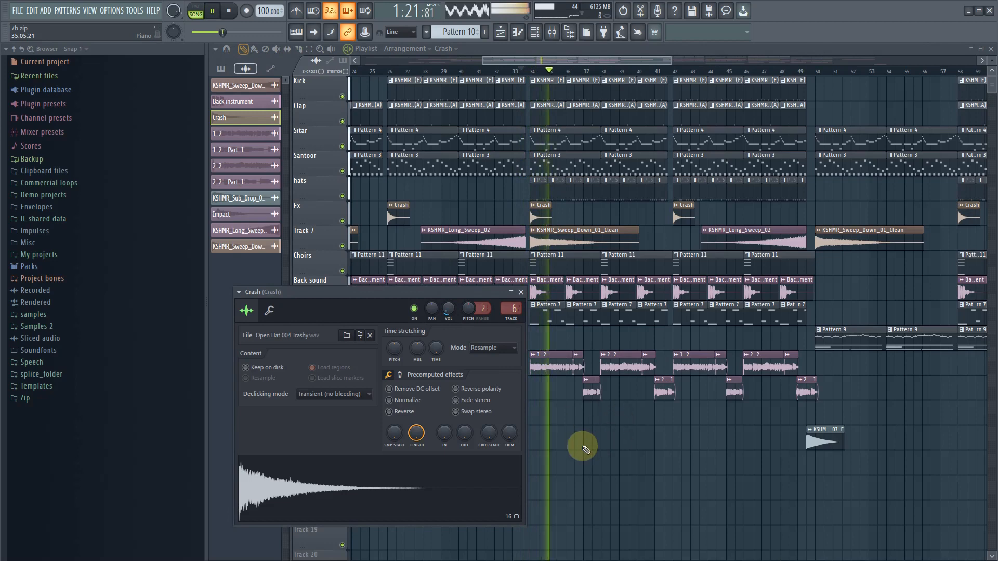
scroll(578, 445, up, 2)
key(space)
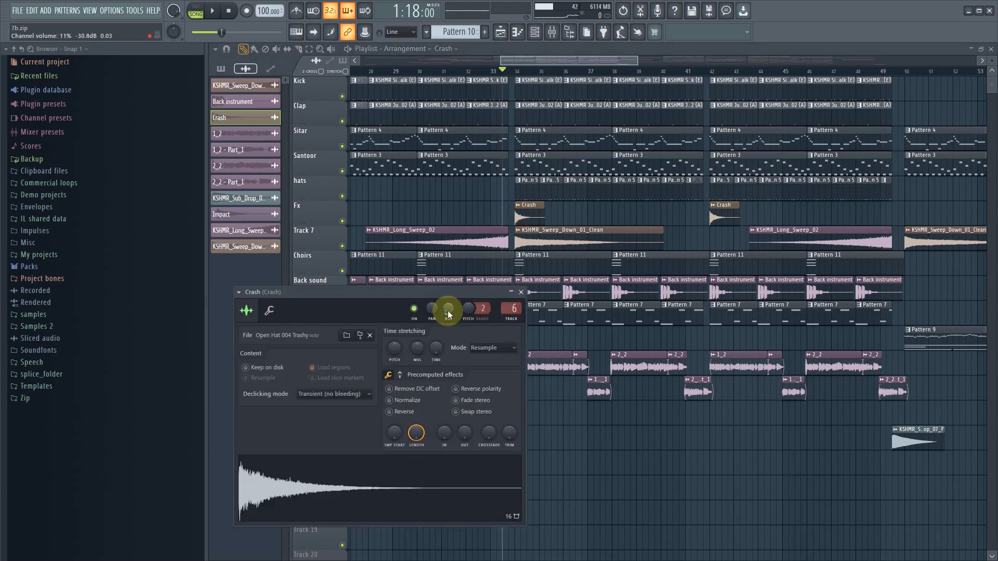
- Replay the transition into bar 34 to judge the Crash level against the sweep and the vocal entry
scroll(603, 468, down, 2)
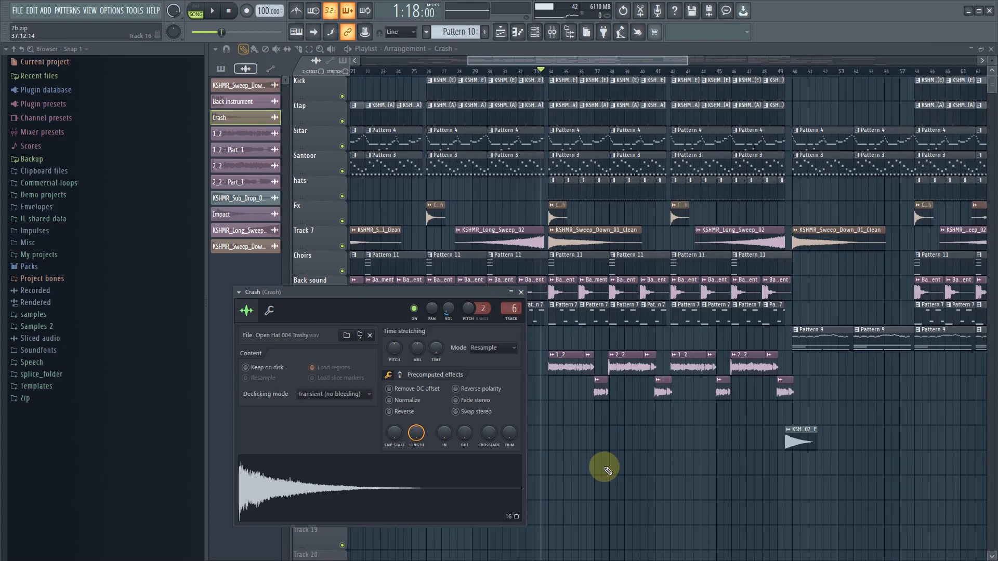
scroll(606, 467, down, 4)
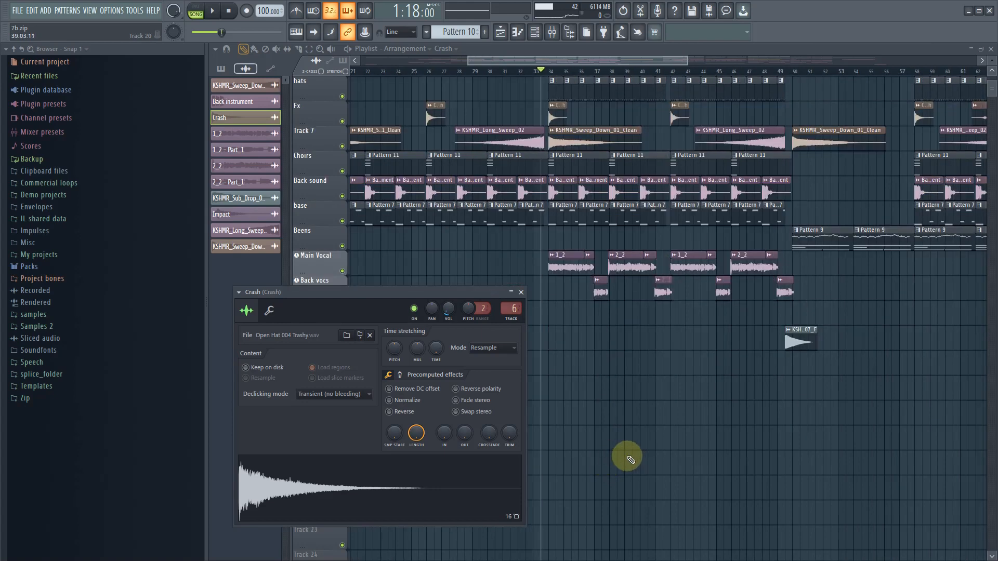
scroll(629, 458, down, 2)
scroll(759, 484, up, 4)
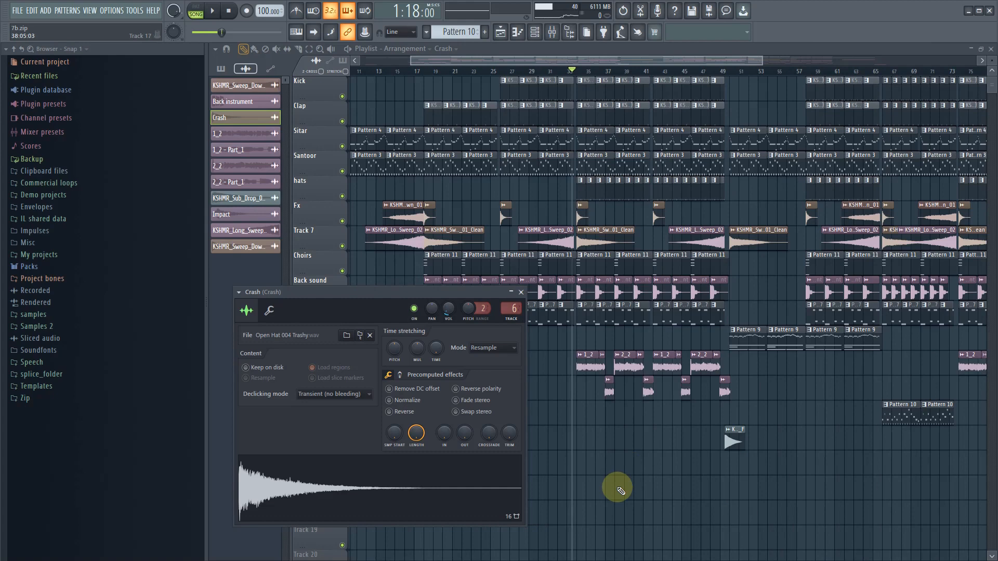
scroll(619, 483, up, 3)
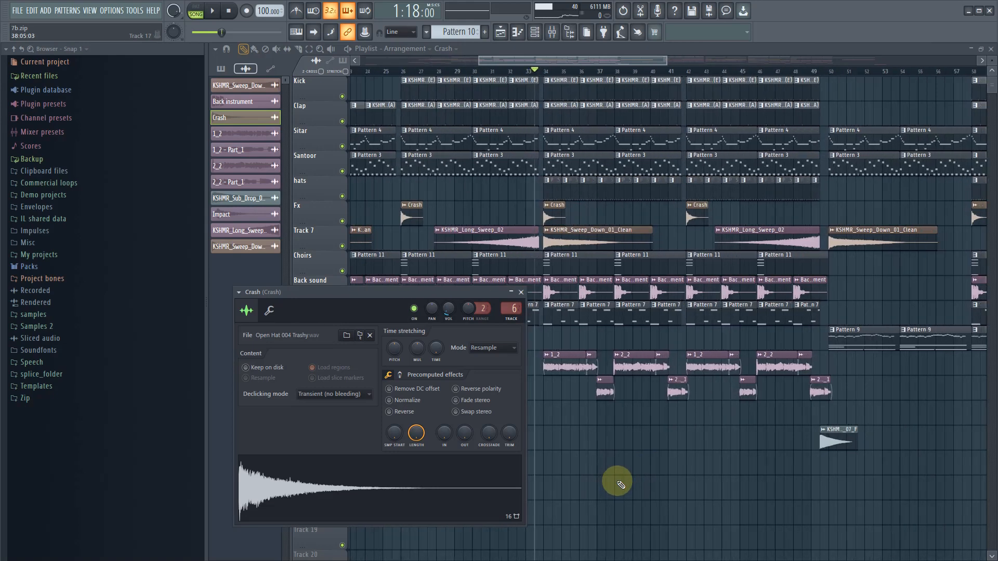
key(space)
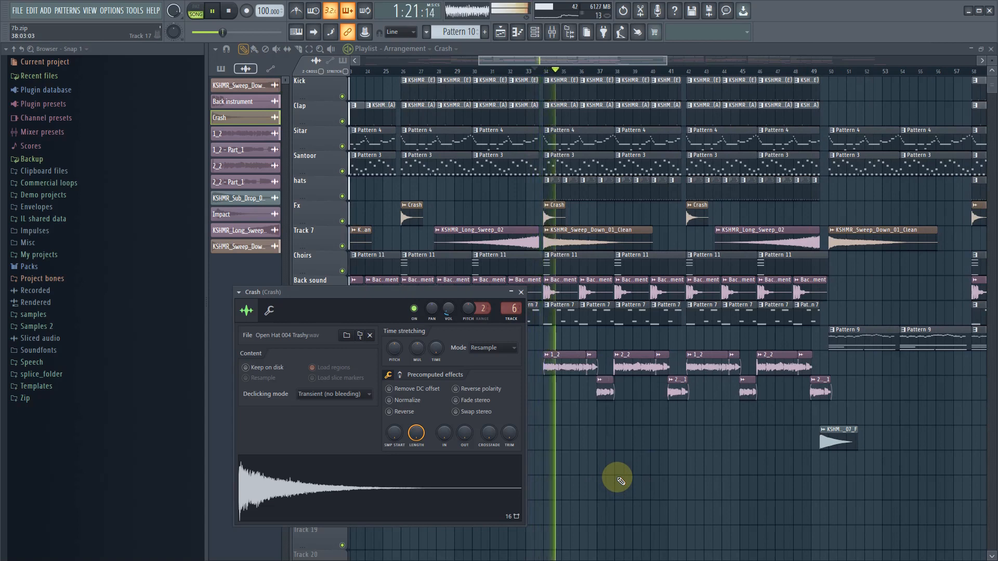
key(space)
key(space)
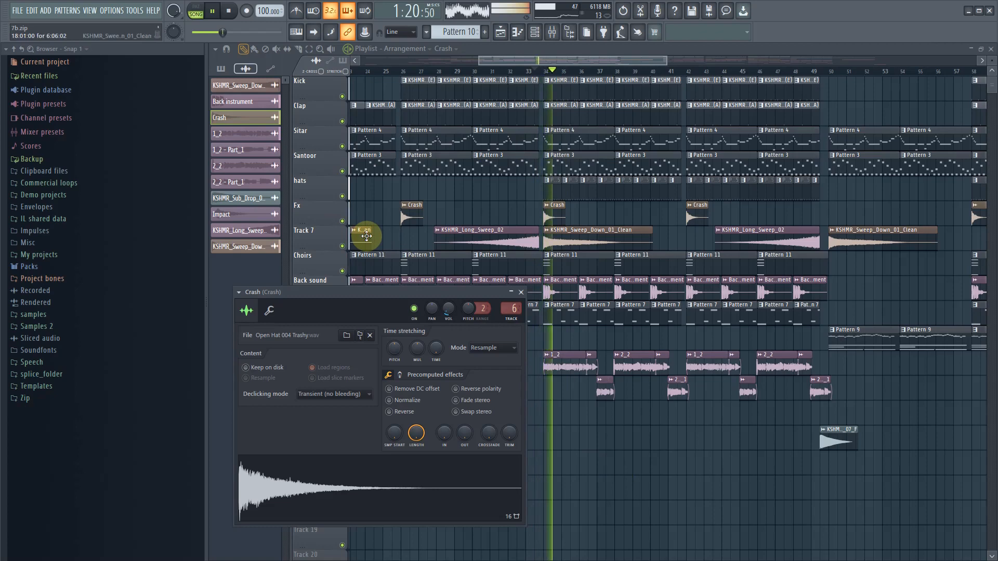
- Set the KSHMR_Sweep_Down_01_Clean channel volume to 14%, replay the transition into bar 34, and reduce the volume further to 11% (-30.5 dB)
click(592, 230)
key(space)
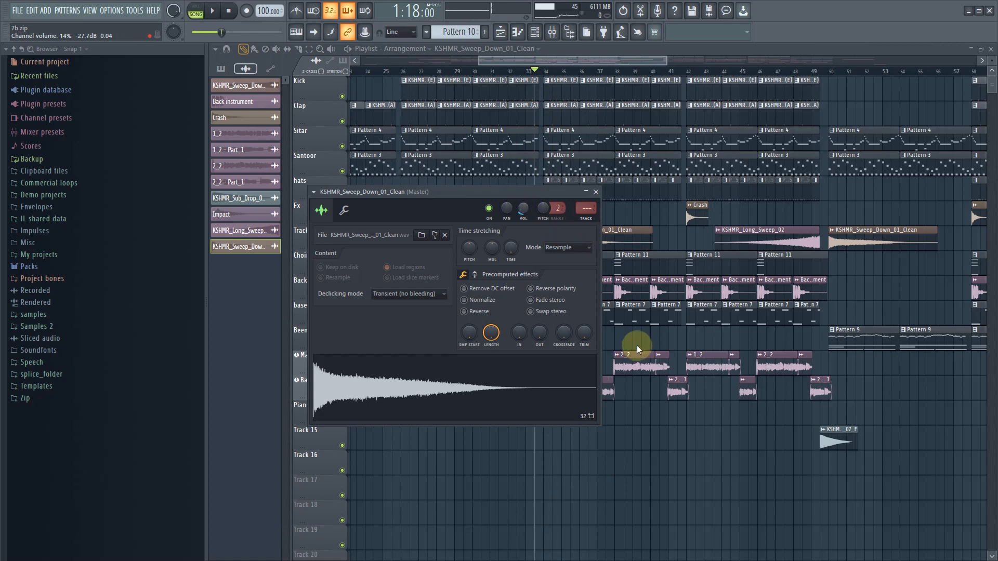
key(space)
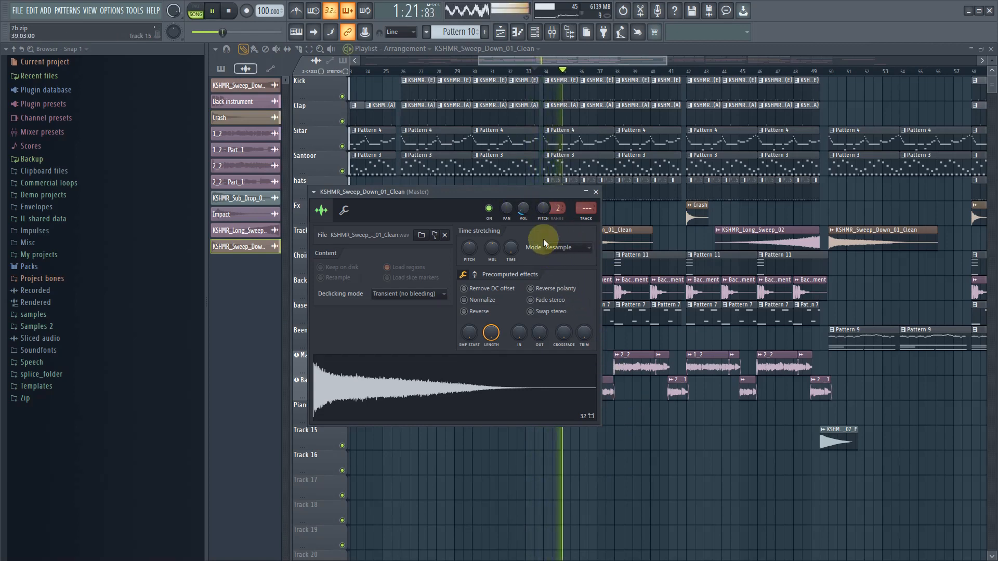
key(space)
drag(526, 210, 526, 239)
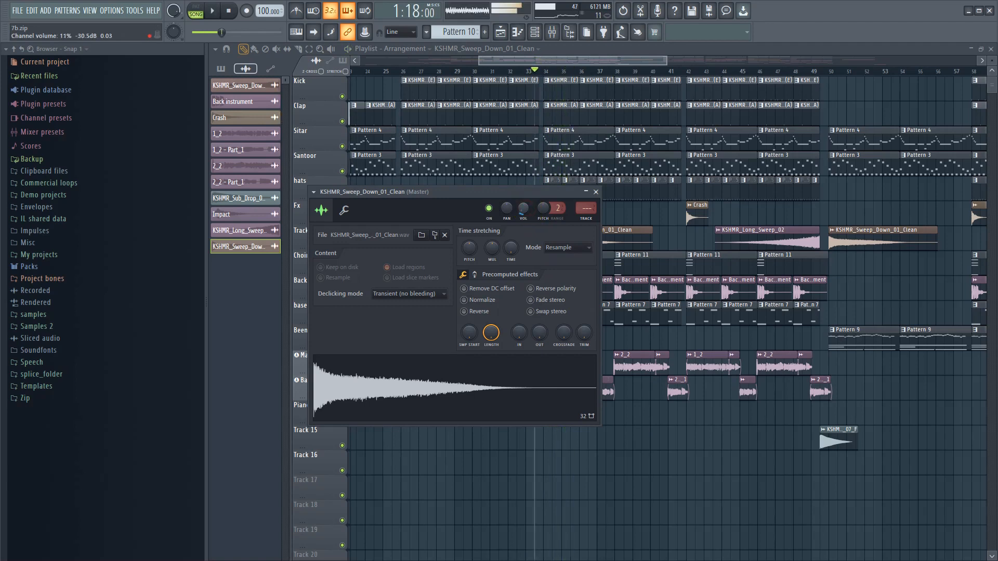
key(space)
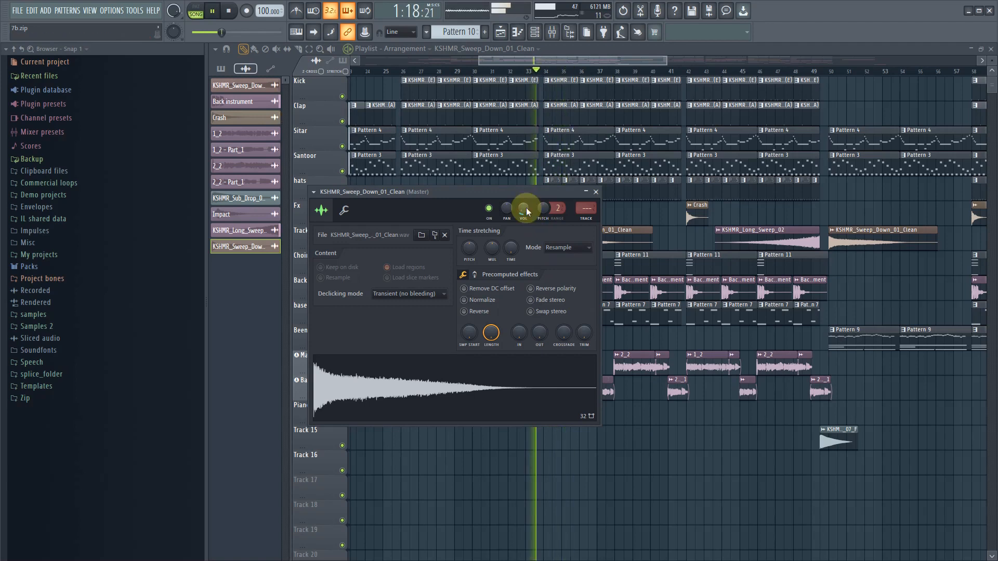
click(596, 192)
- Play the arrangement from about bar 30 into the vocal section to check the rebalanced effects
click(470, 73)
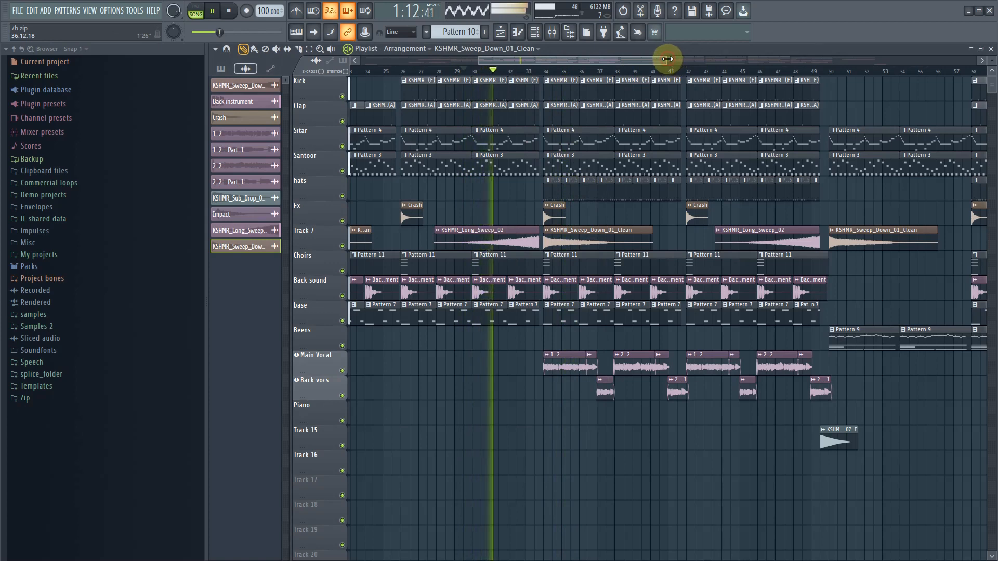
drag(667, 58, 676, 60)
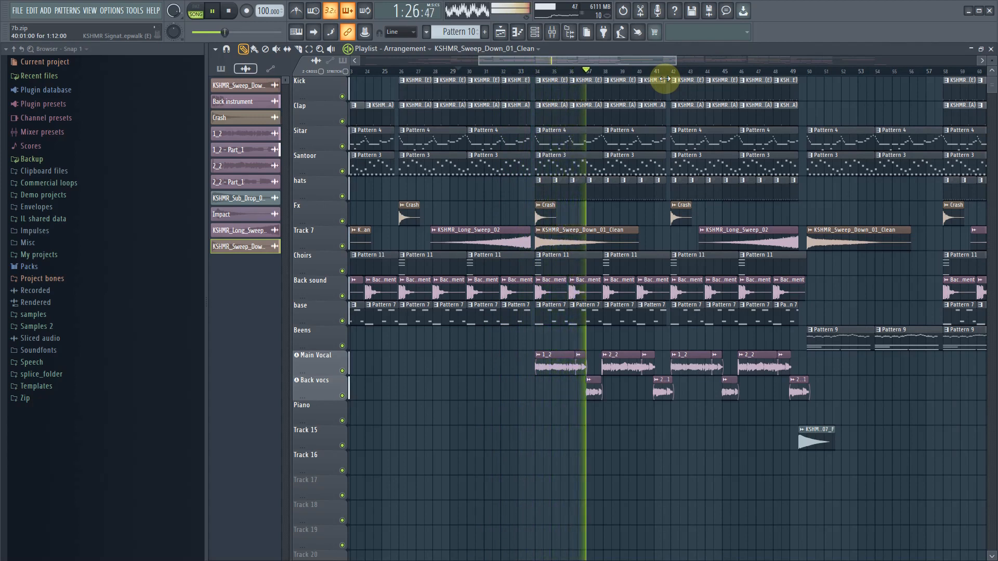
key(space)
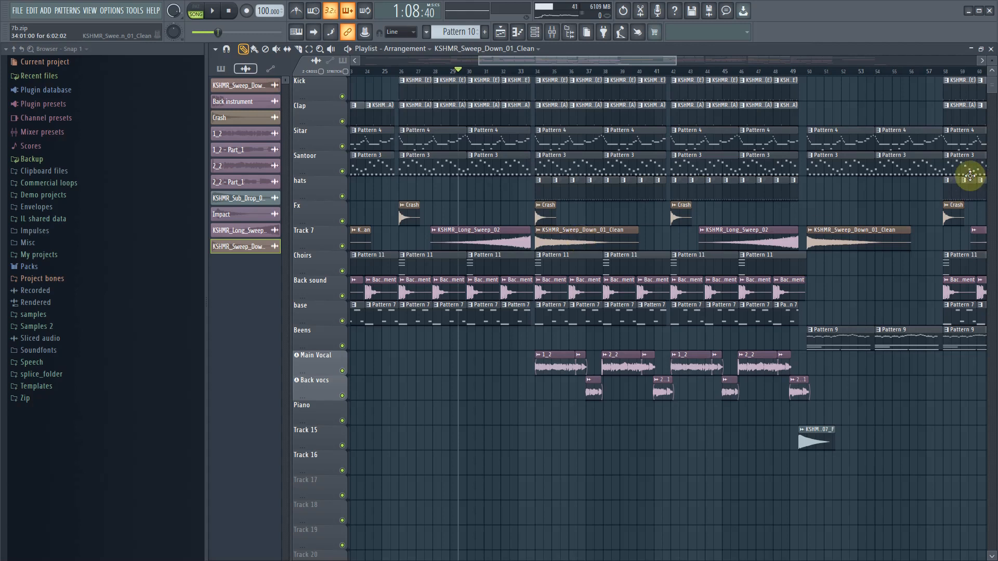
- Play the arrangement from about bar 49 to check the sub drop and down sweep leading into the break
click(791, 71)
key(space)
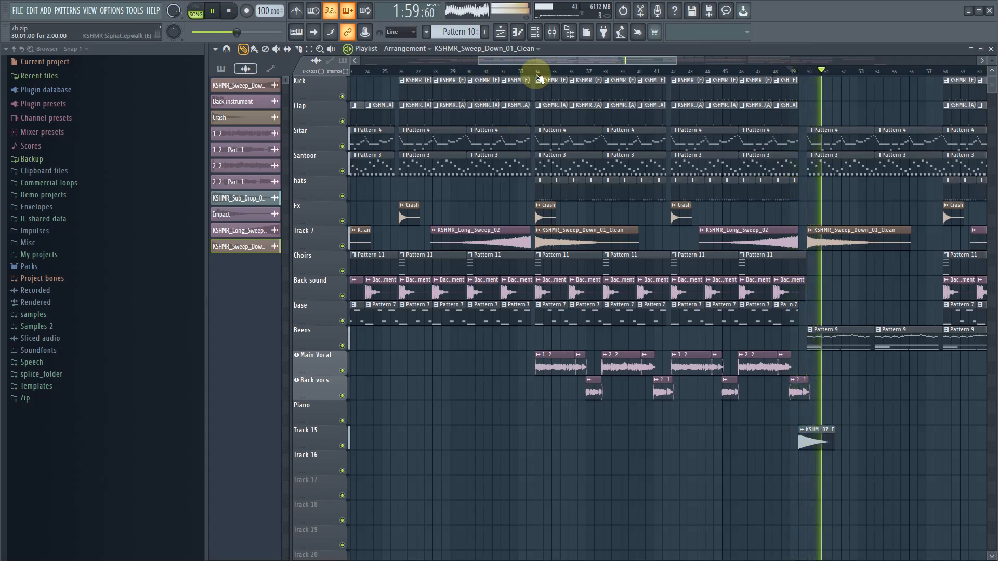
drag(571, 60, 594, 61)
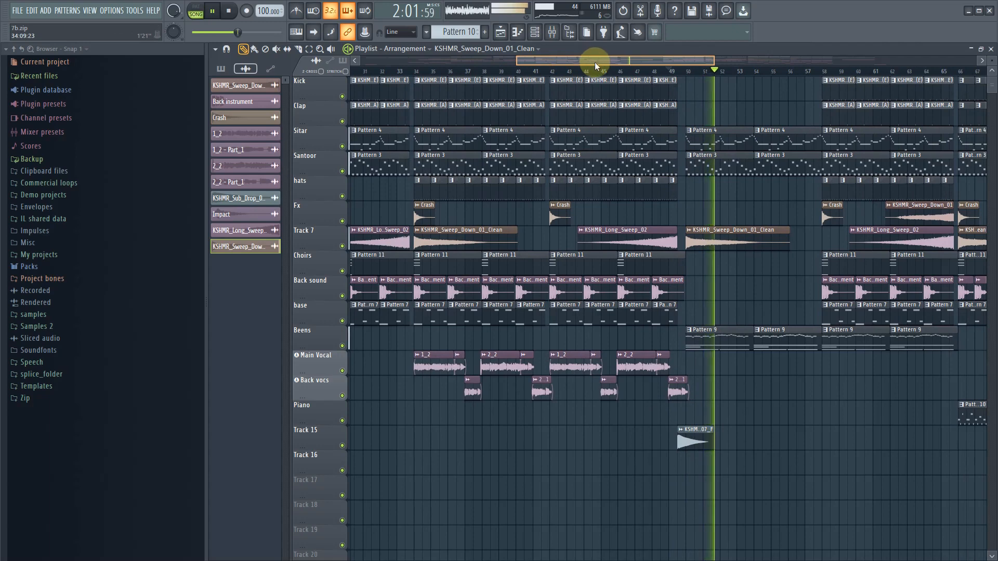
- Stop playback, disable Ozone 9 on the Master mixer track, and select the empty Insert 125 track
click(552, 34)
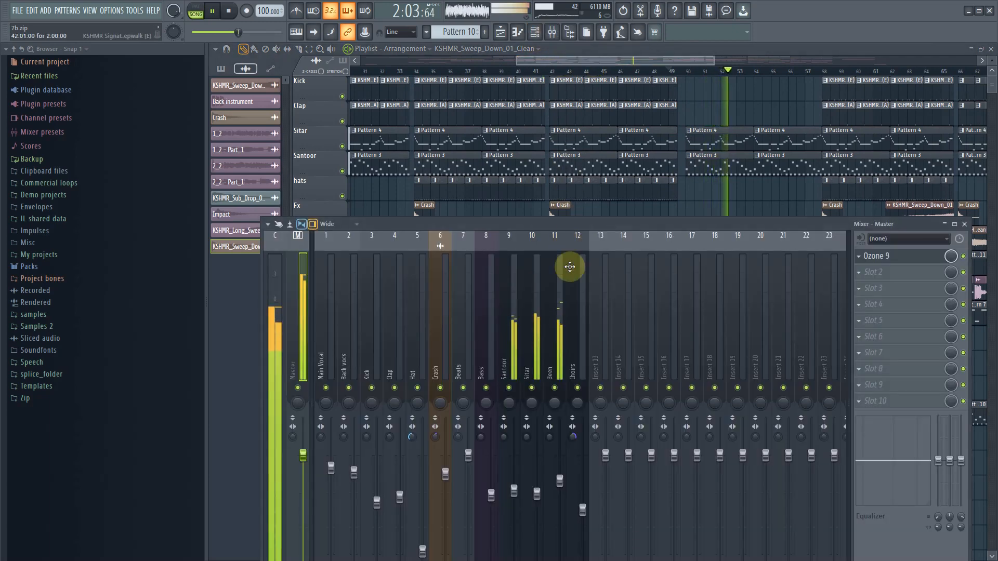
key(space)
drag(524, 325, 137, 339)
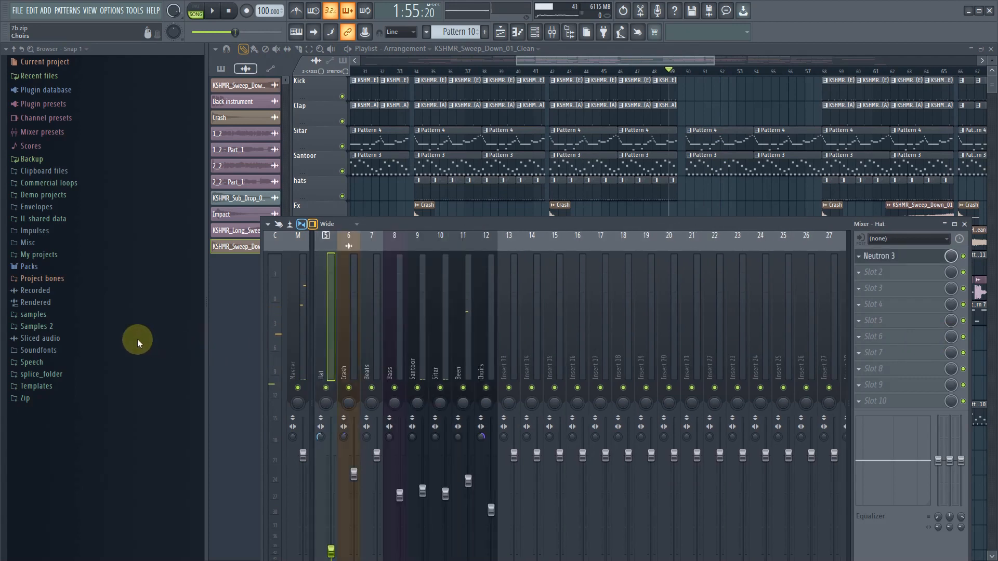
drag(809, 347, 951, 353)
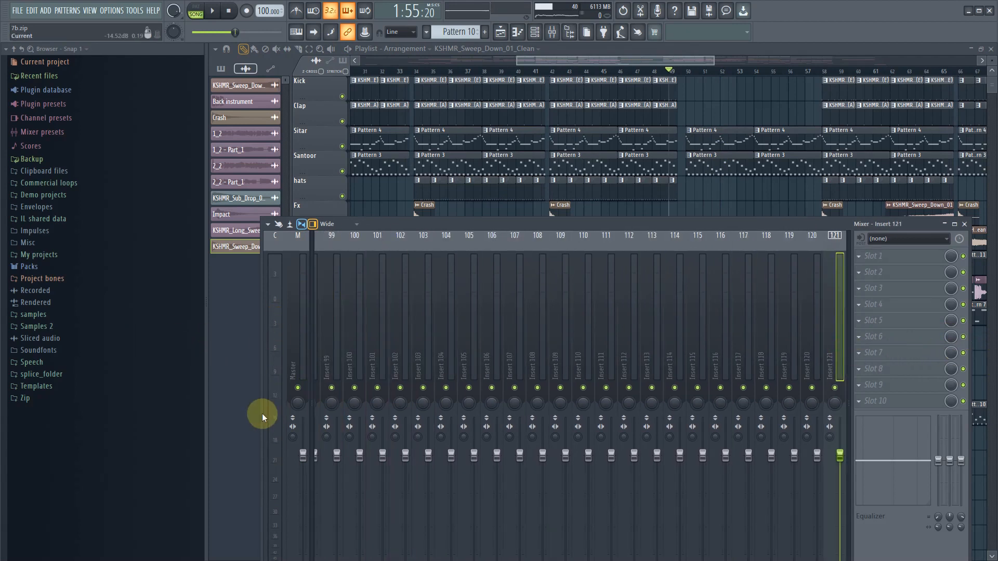
click(305, 356)
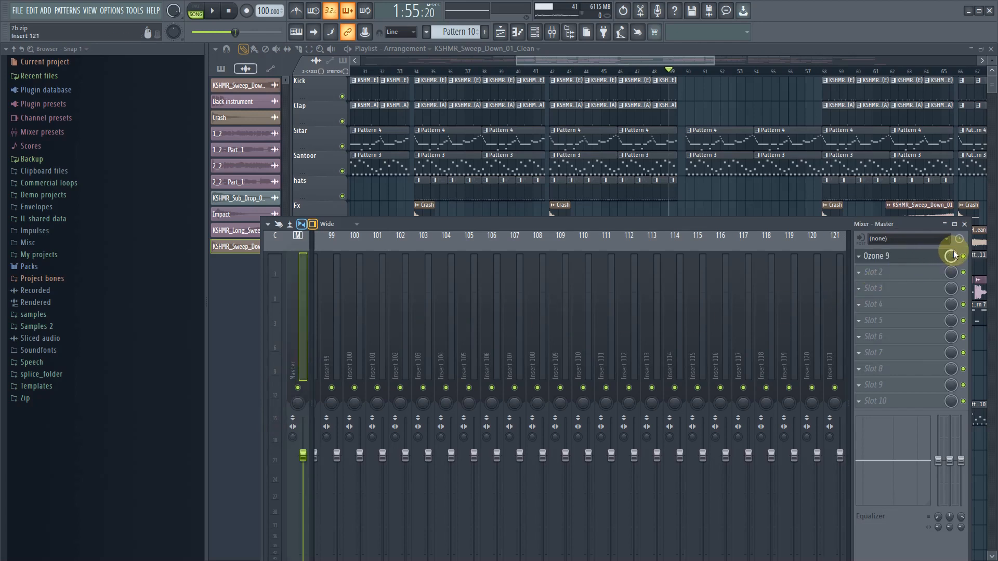
drag(800, 363, 894, 329)
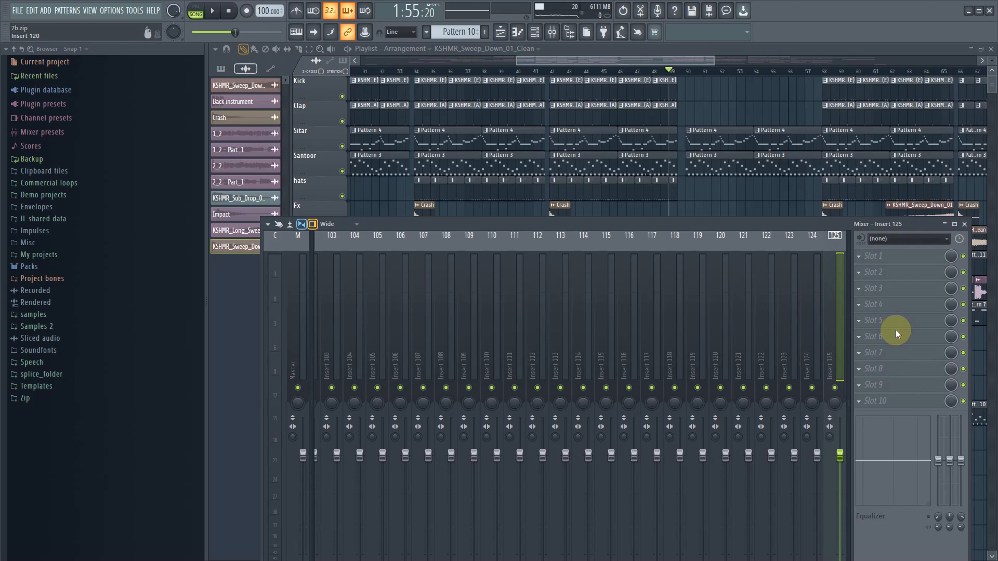
click(861, 256)
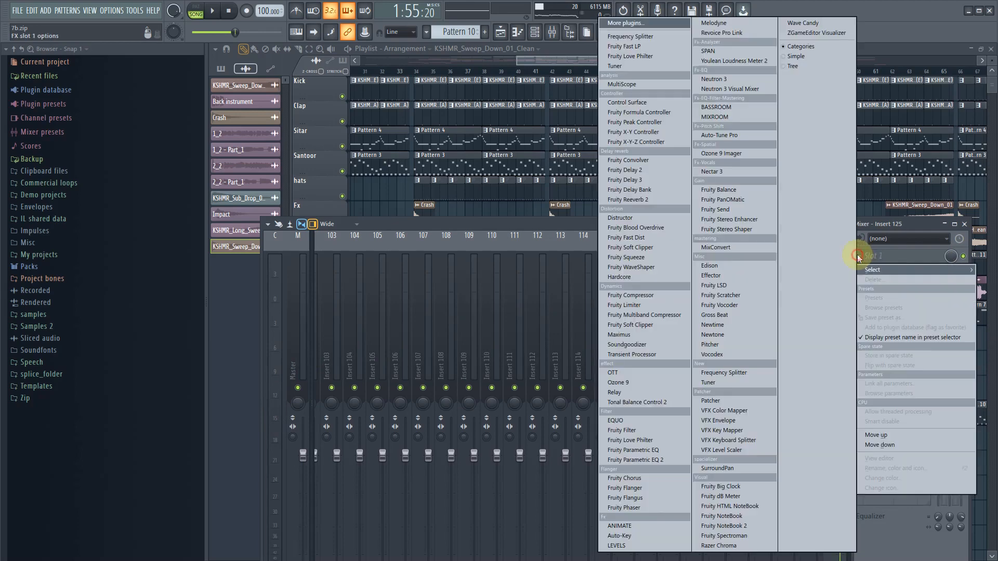
click(447, 220)
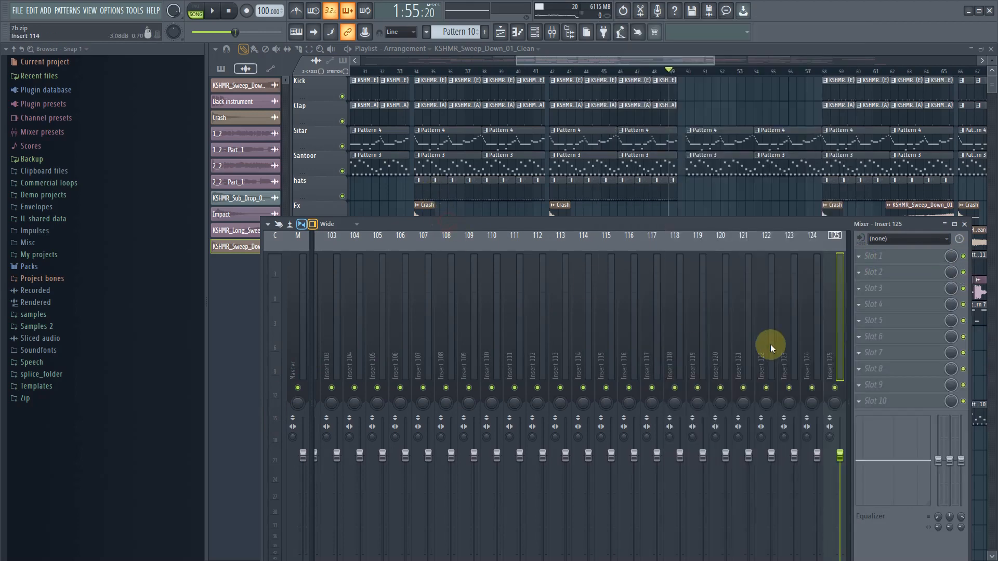
click(301, 354)
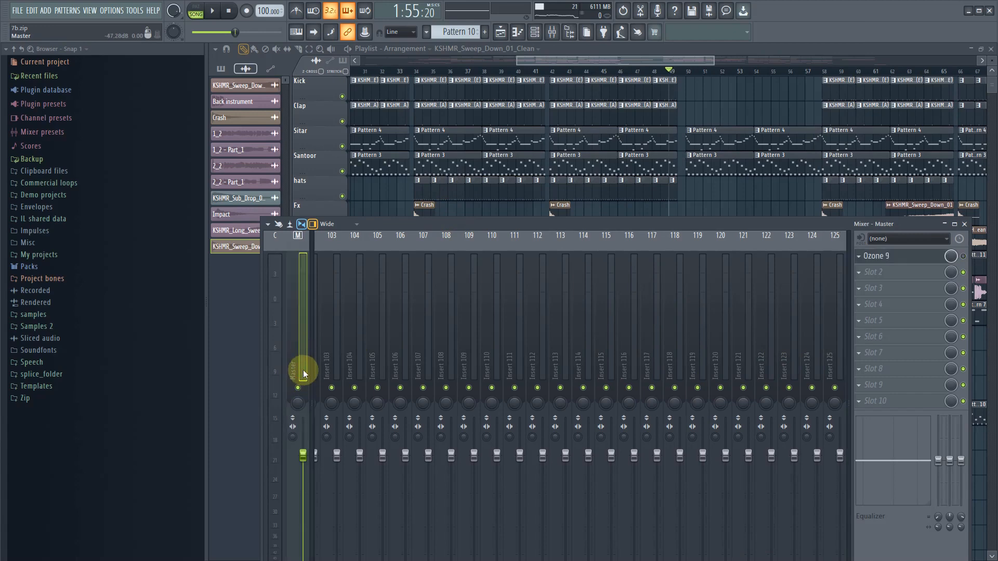
click(826, 311)
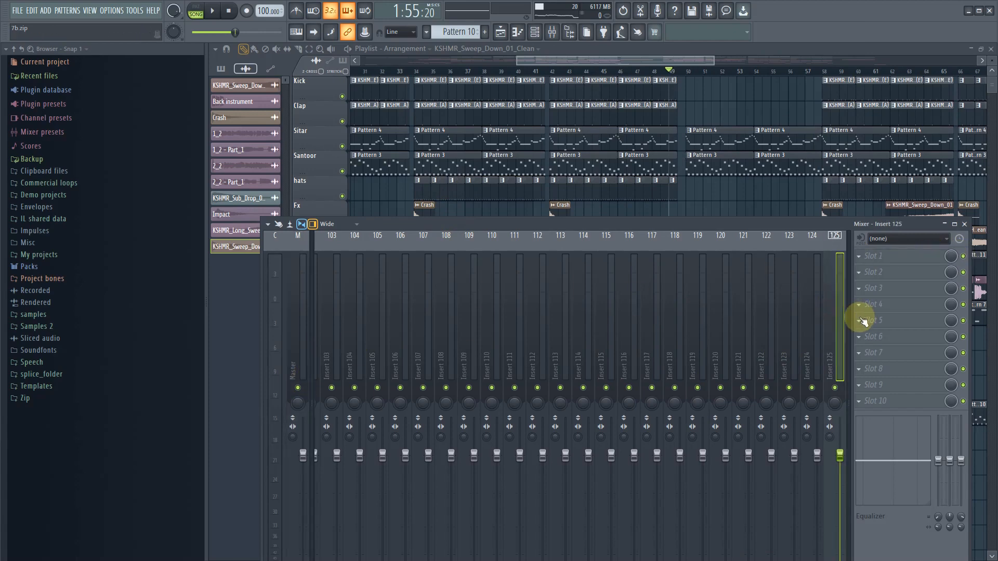
click(859, 256)
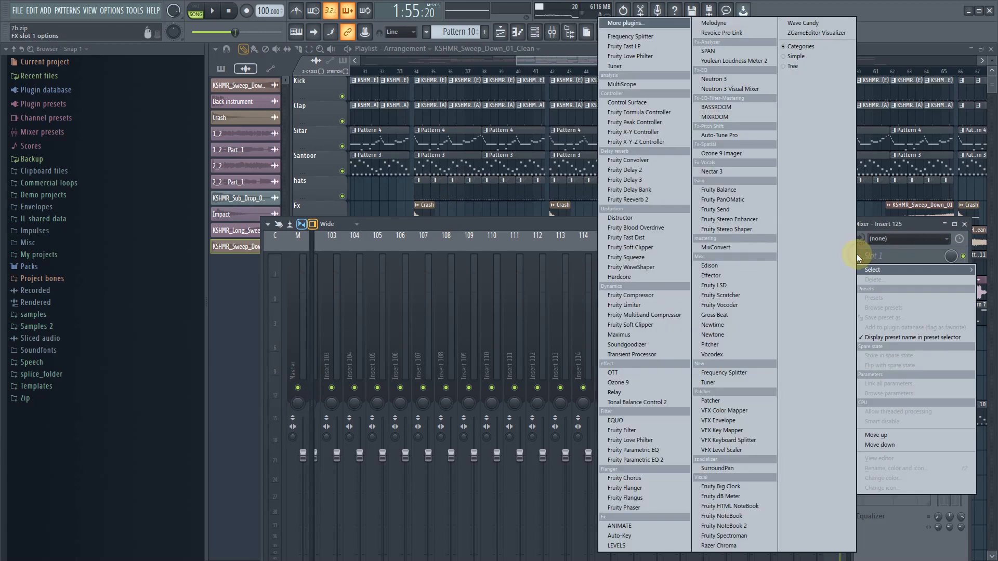
click(464, 245)
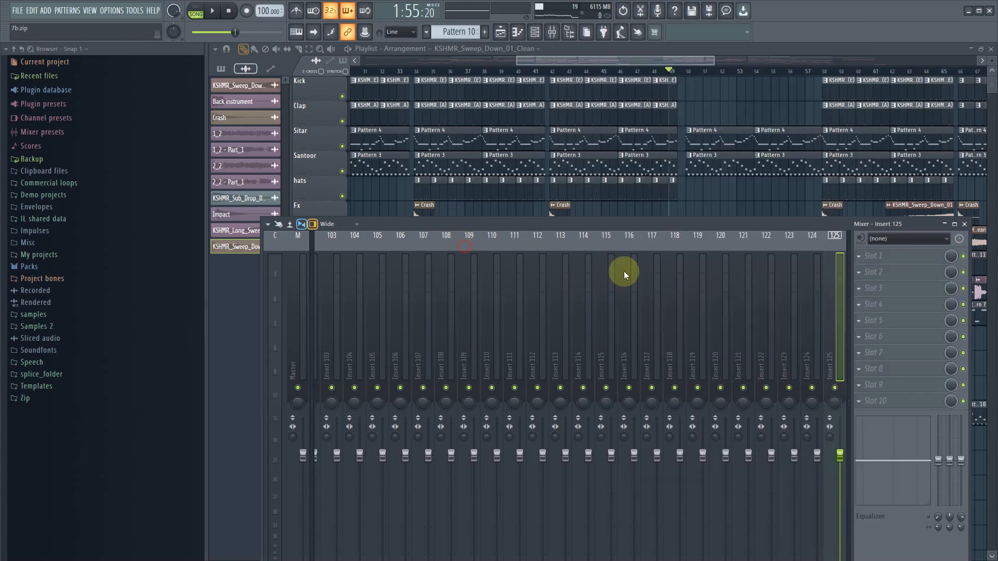
- Dock the Insert 125 mixer track to the Right section of the mixer
right_click(838, 336)
mouse_move(901, 472)
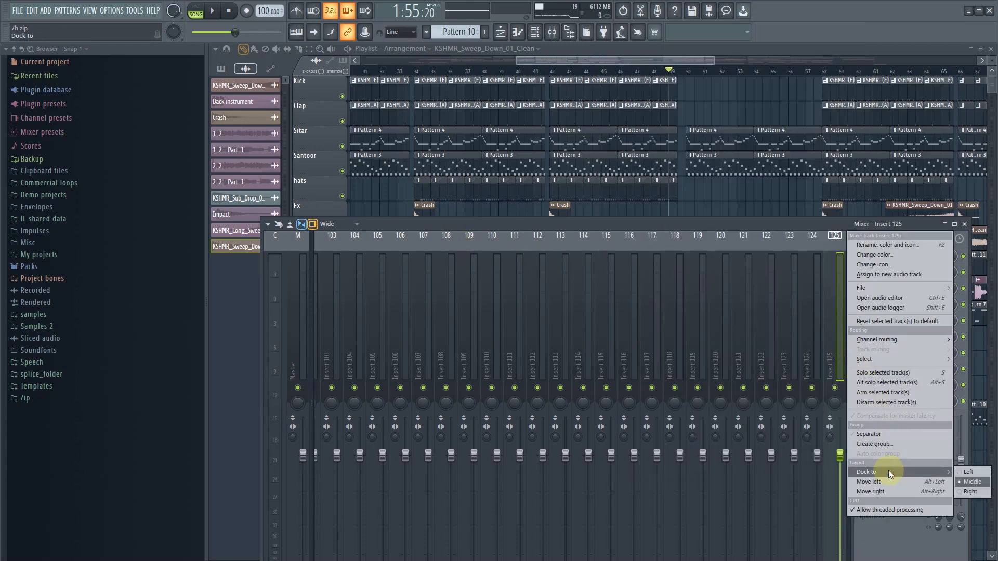
click(968, 491)
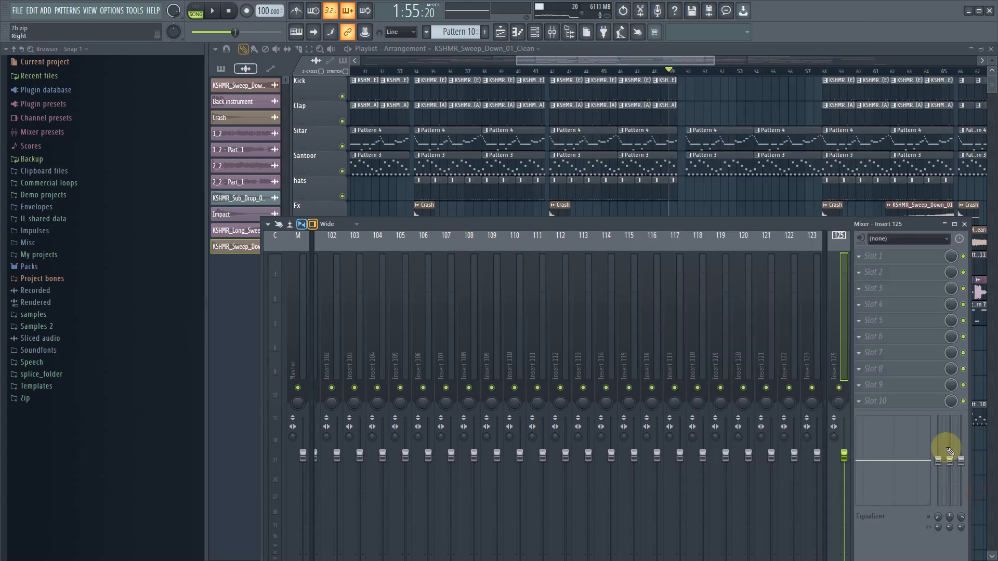
- Load Fruity Reeverb 2 into the first effect slot of Insert 125 and apply its Large Hall preset
click(859, 258)
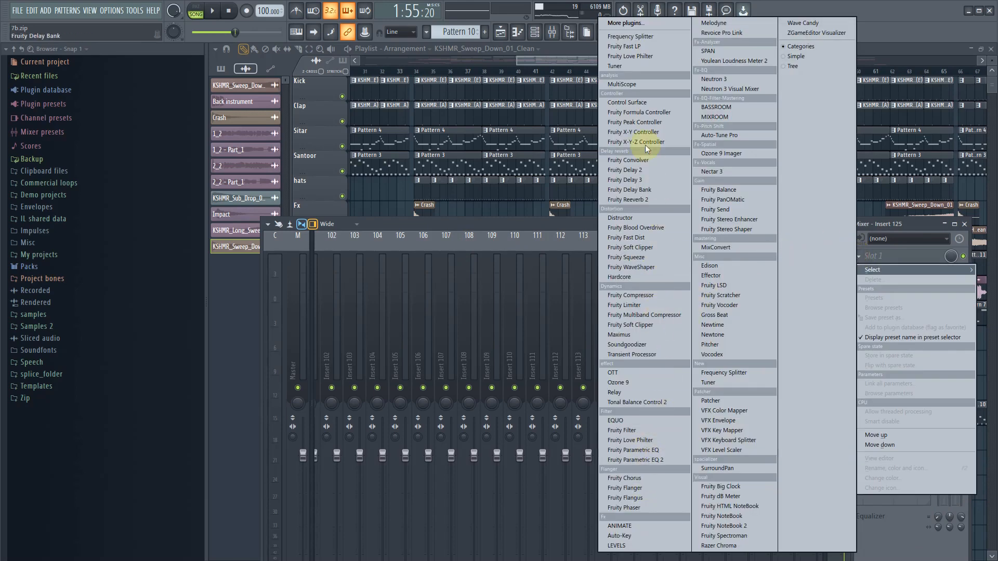
click(644, 199)
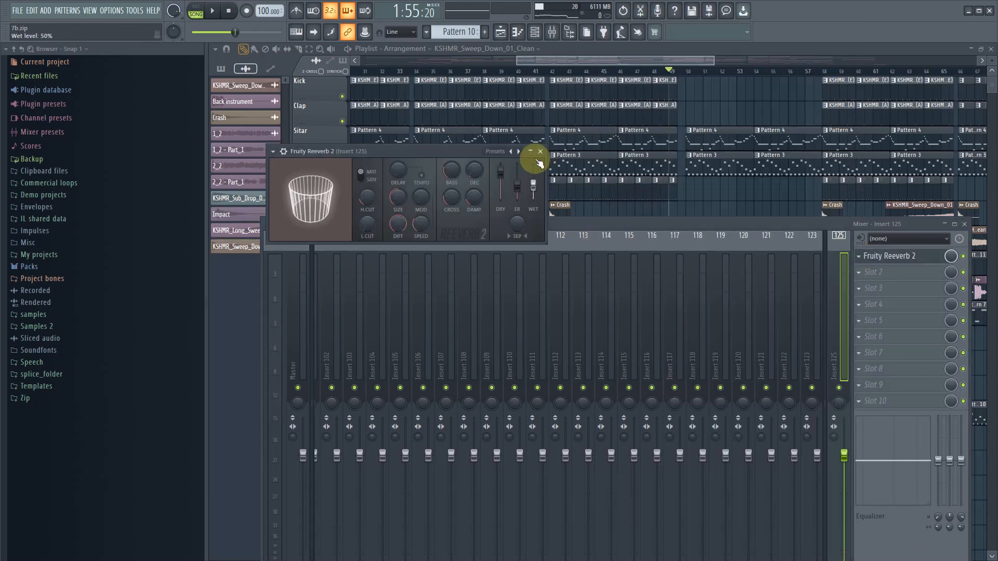
click(519, 152)
click(543, 186)
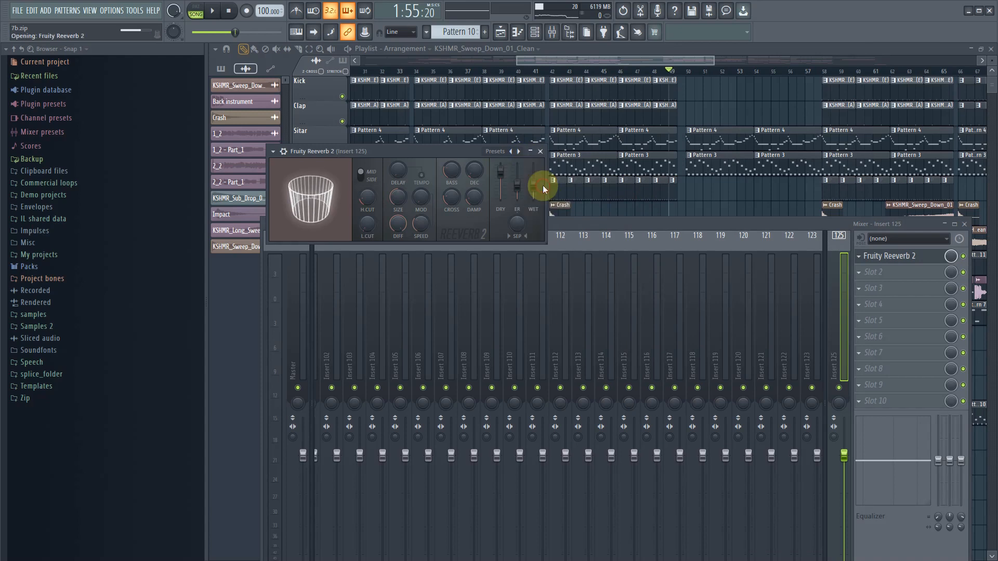
right_click(499, 175)
click(503, 181)
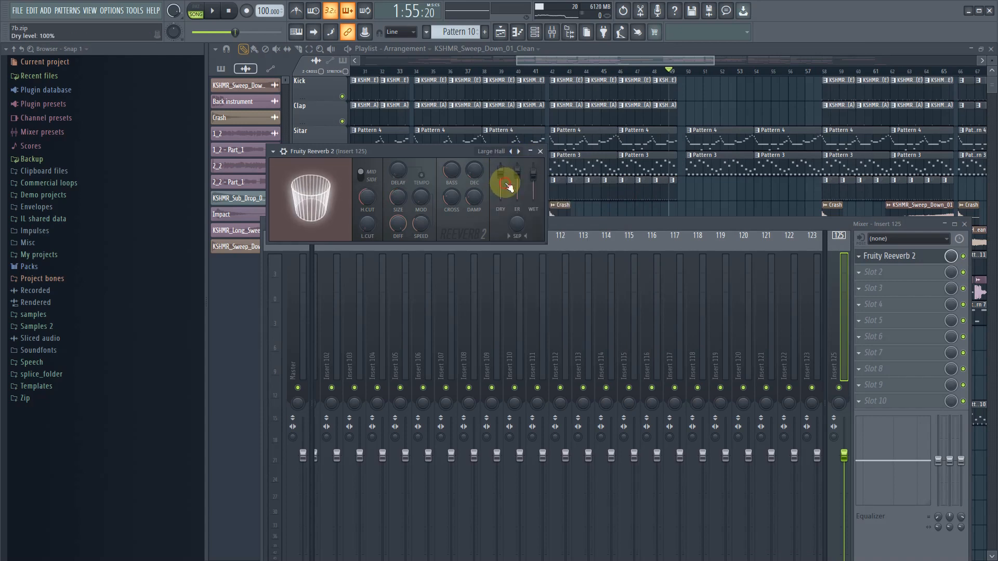
- Turn the dry level of the Insert 125 reverb fully down and raise its wet level to about 91%
drag(502, 173, 507, 196)
right_click(533, 180)
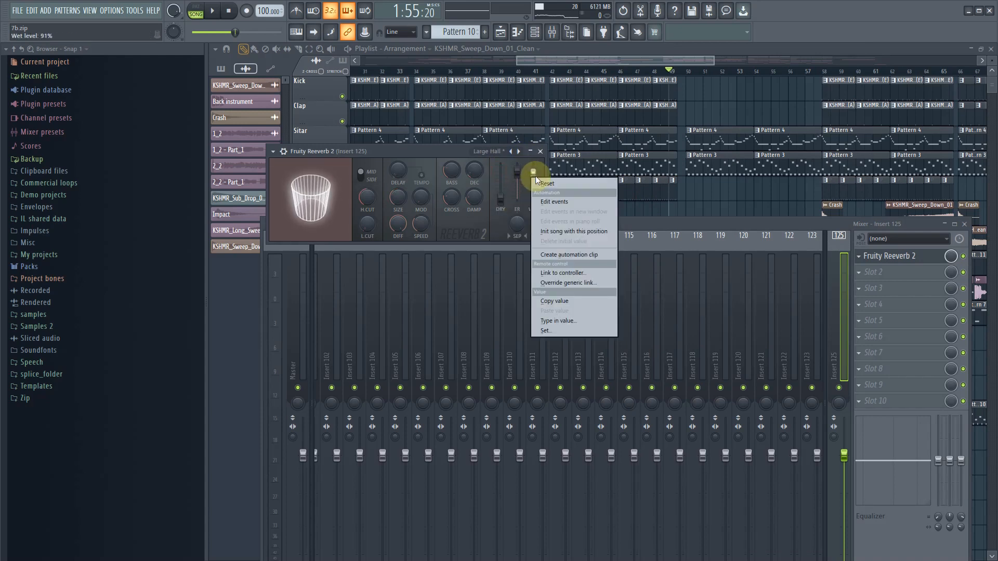
click(362, 230)
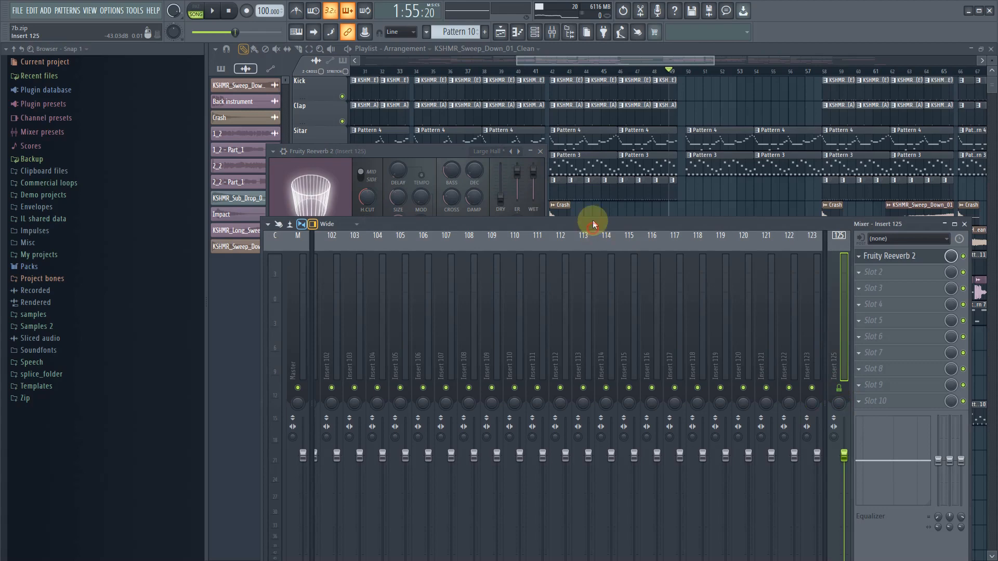
- Set bars 34 to 42 of the playlist as the time selection and start playback
drag(595, 224, 593, 206)
click(556, 60)
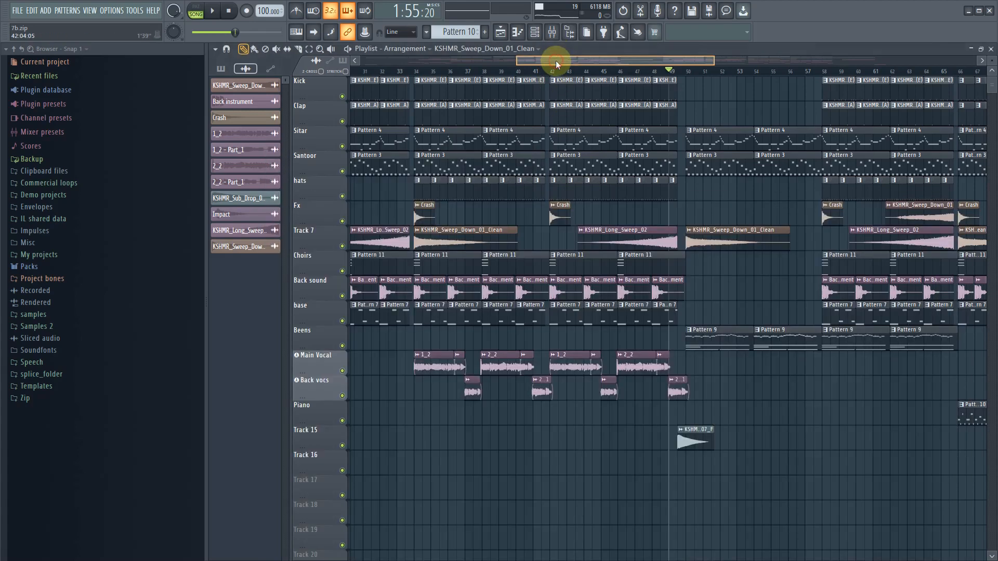
click(310, 49)
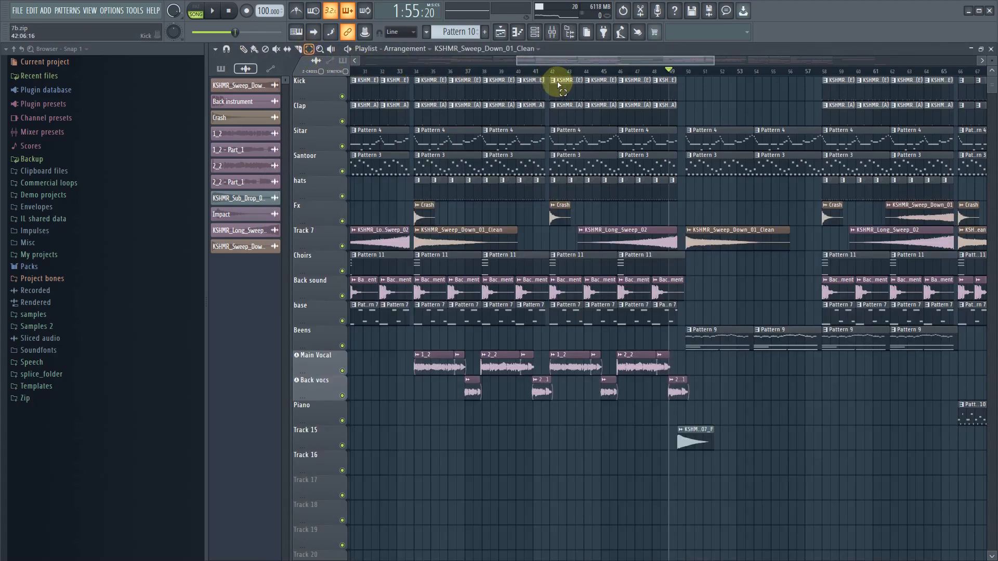
drag(553, 75, 686, 82)
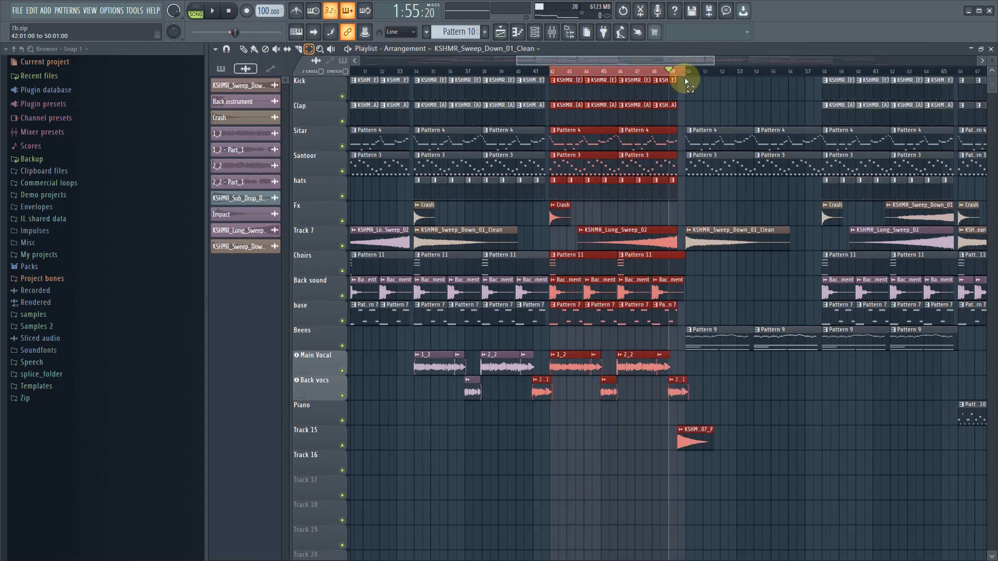
drag(549, 78, 415, 78)
key(space)
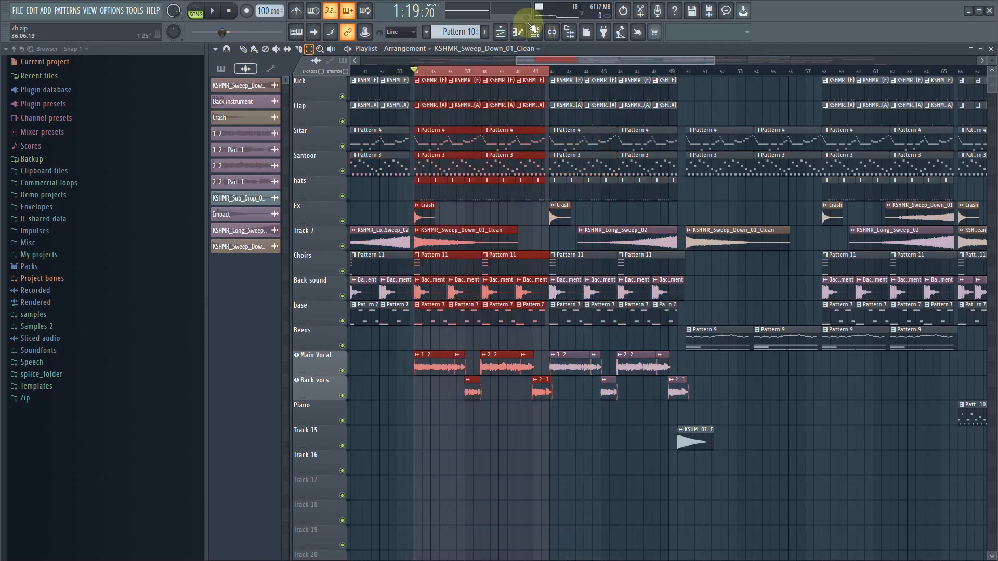
- Solo the Santoor mixer track, play the selected bars, and send the track to Insert 125 at 68%
click(549, 32)
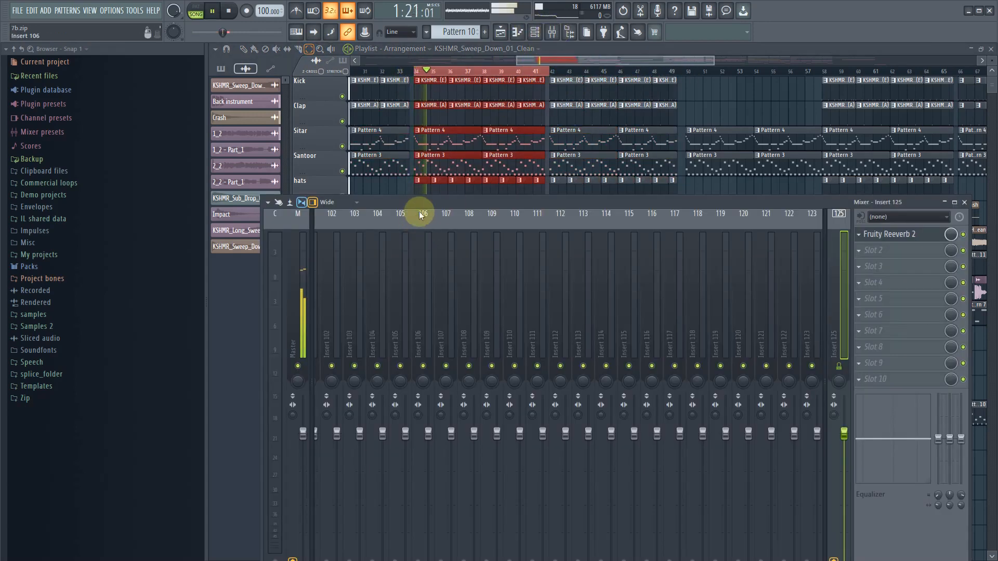
drag(438, 180, 473, 115)
key(space)
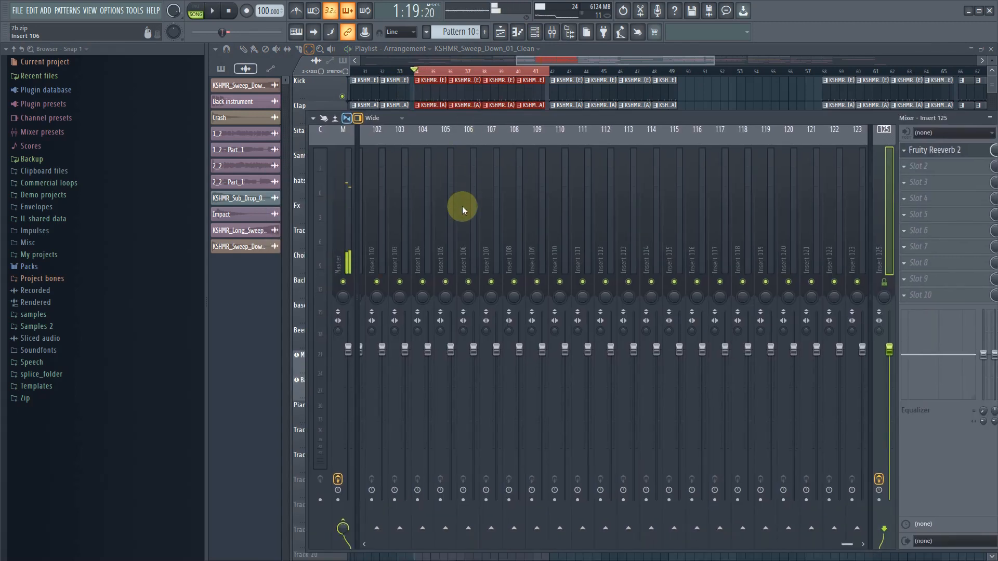
click(462, 210)
drag(357, 218, 127, 224)
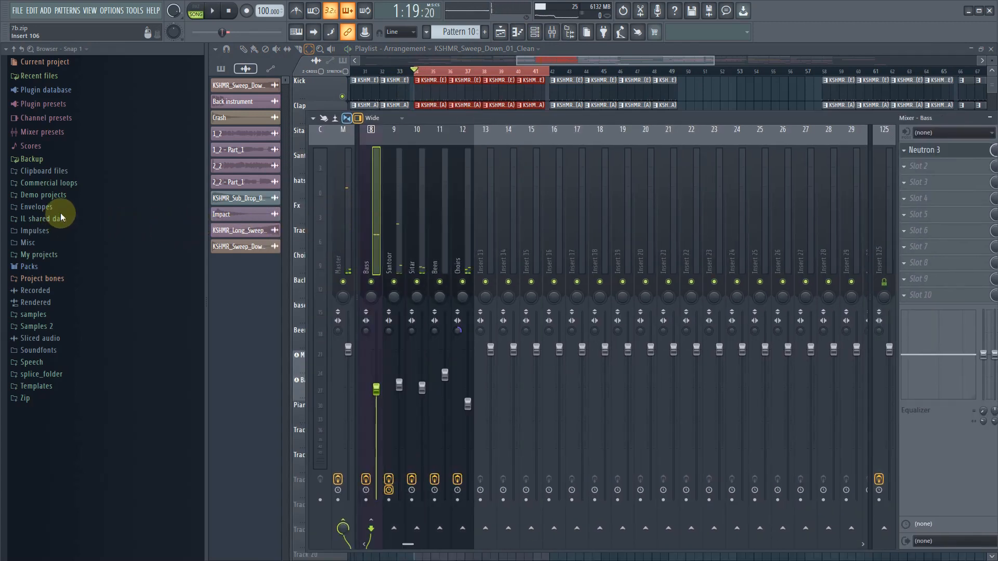
drag(61, 213, 57, 213)
drag(481, 246, 220, 245)
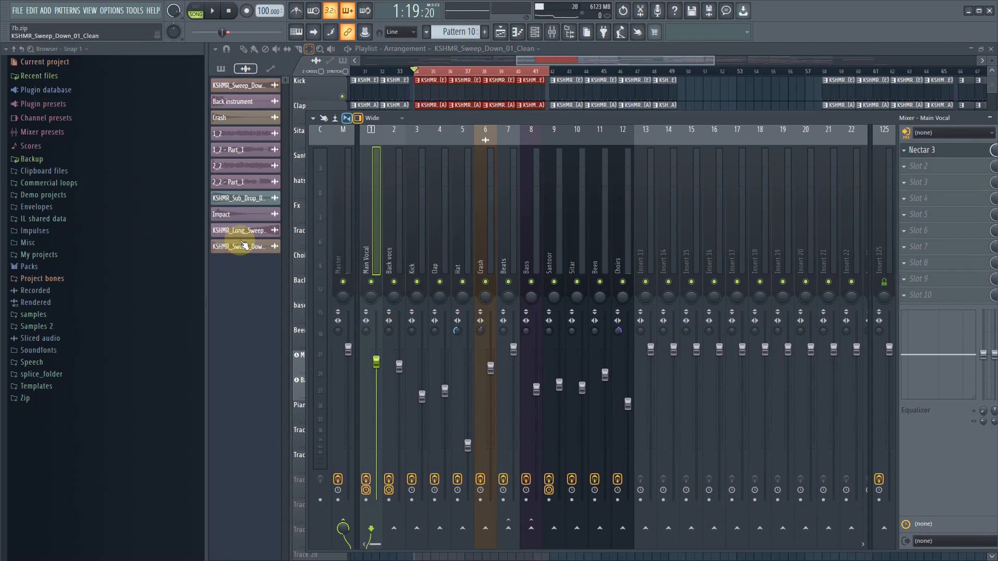
click(550, 265)
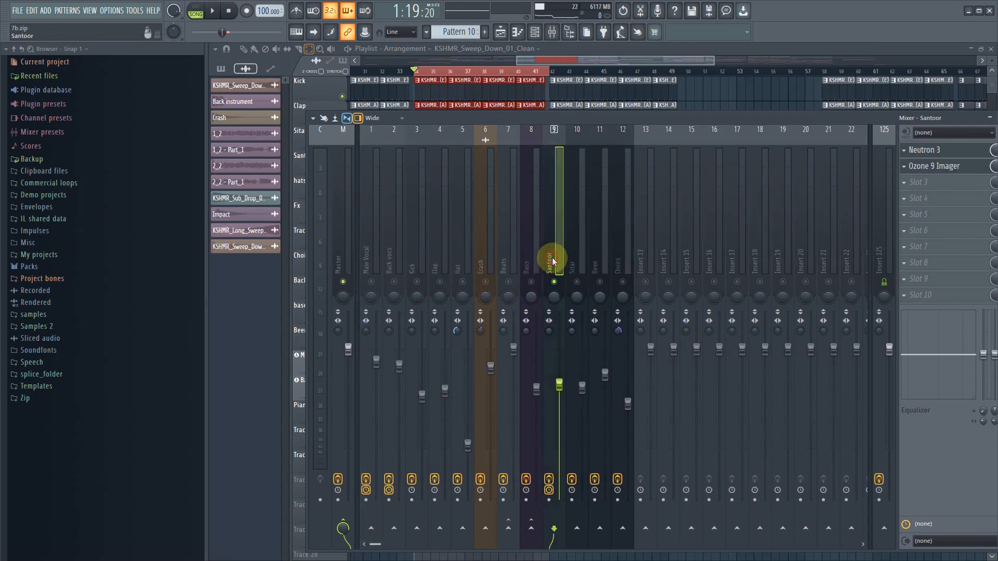
key(space)
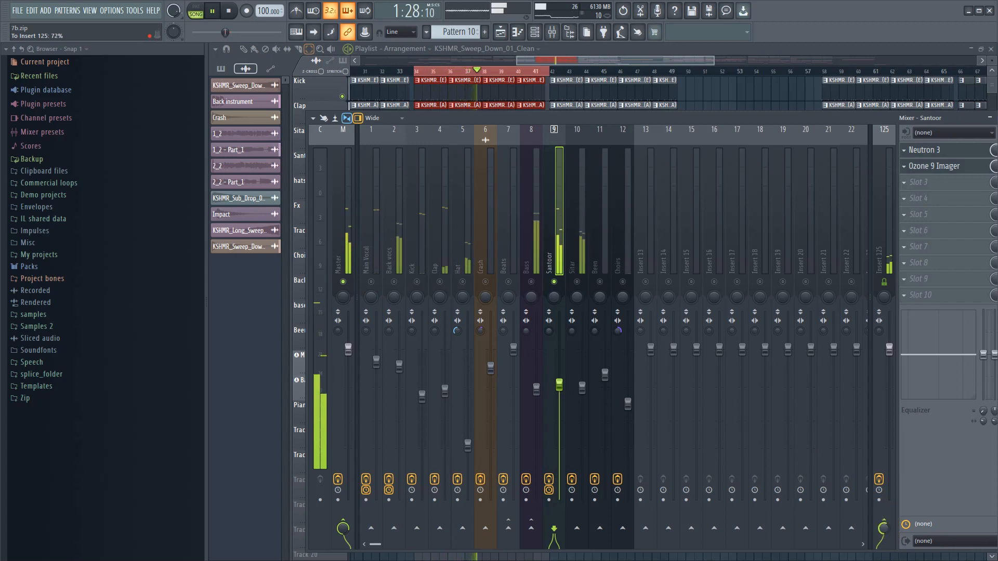
- Solo and select the Sitar track, and send the Hat track to Insert 125 at 22%
click(583, 285)
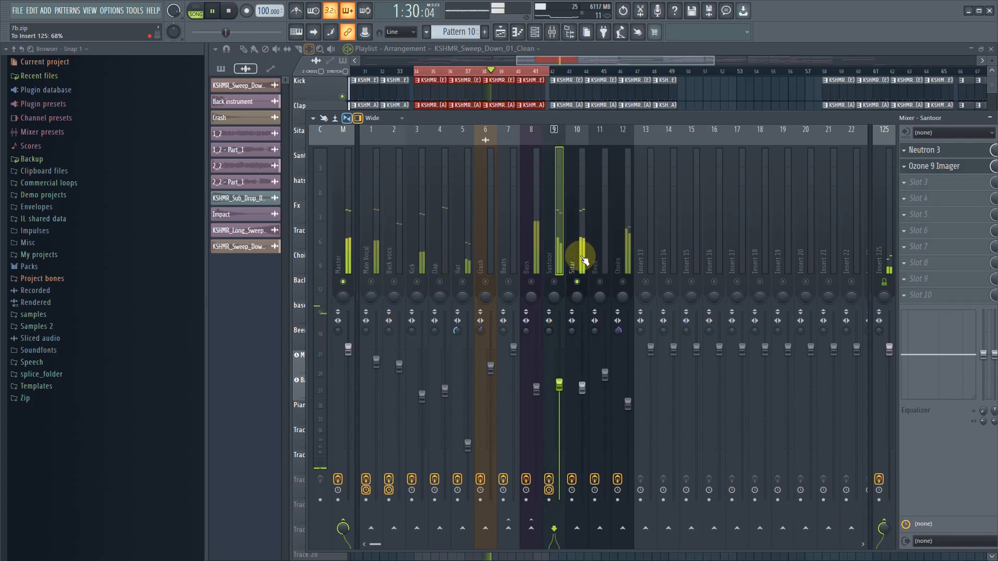
click(582, 257)
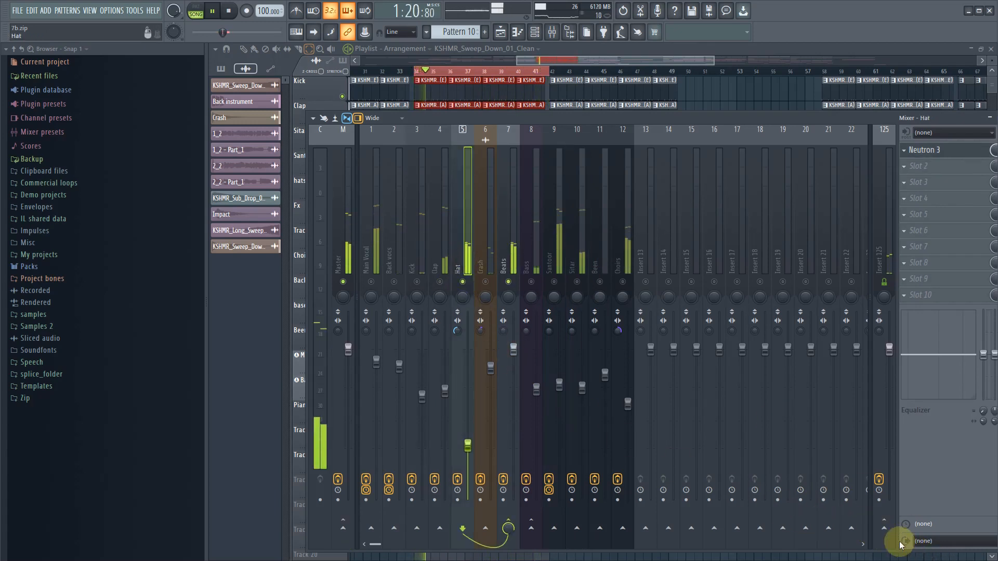
click(884, 528)
drag(885, 528, 885, 542)
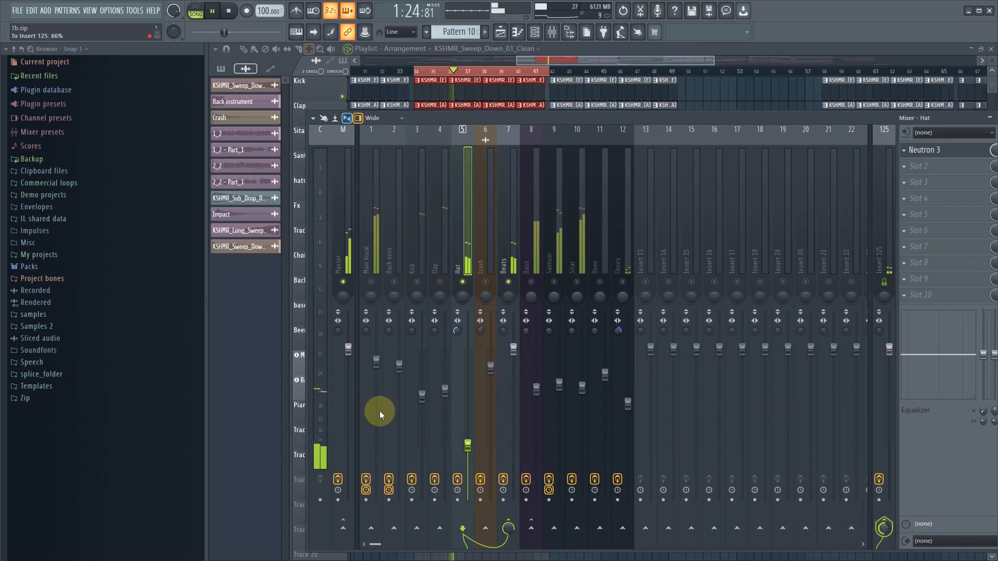
- Solo the Clap track, route it to Insert 125, and lower its send level
right_click(441, 282)
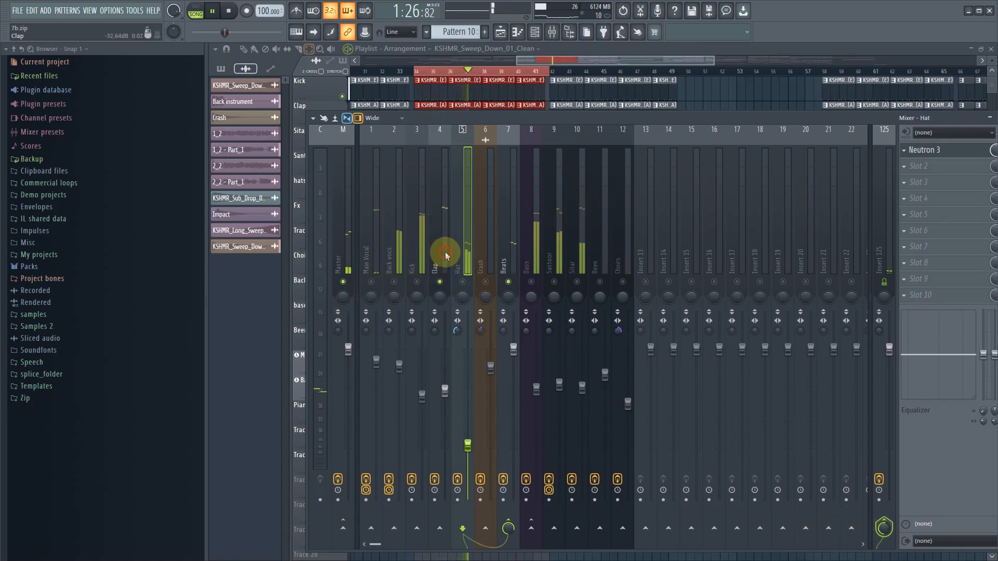
click(446, 253)
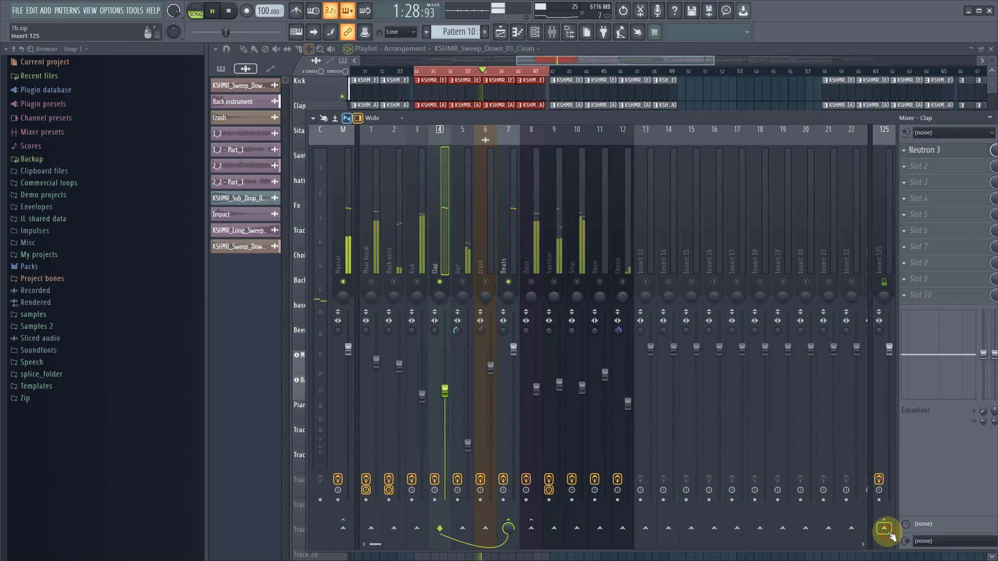
drag(890, 534, 890, 552)
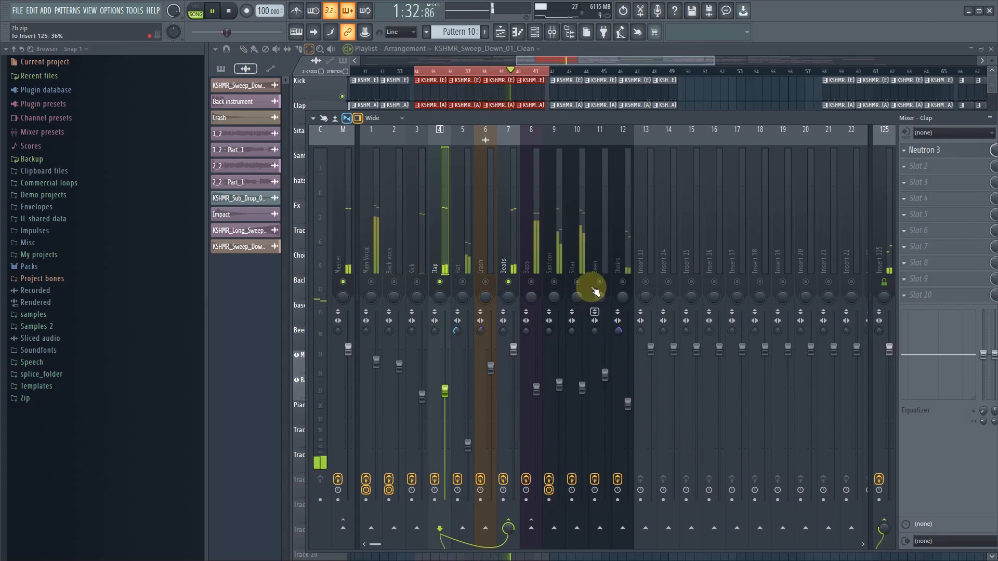
- Select the Been track, clear the solo, and set bars 50 to 58 as the playback selection
click(605, 253)
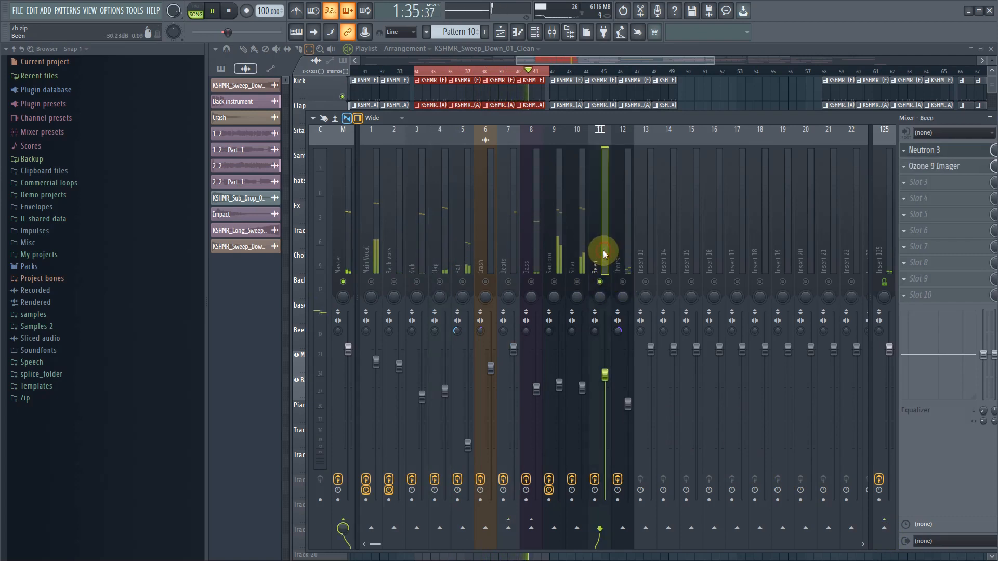
right_click(581, 282)
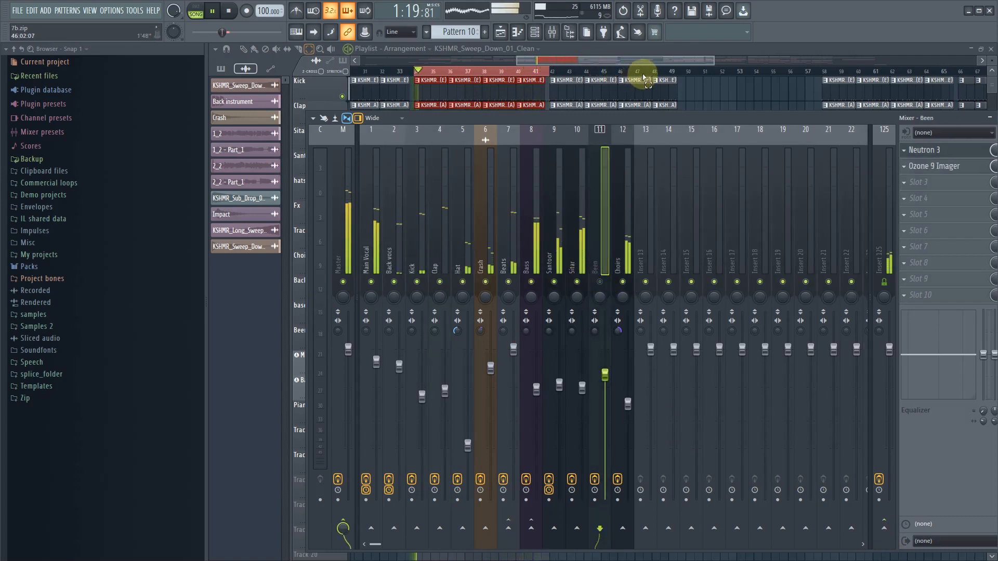
click(666, 78)
drag(686, 74, 825, 81)
- Solo the Been track in the mixer, send it to Insert 125, and restore the other tracks
click(553, 33)
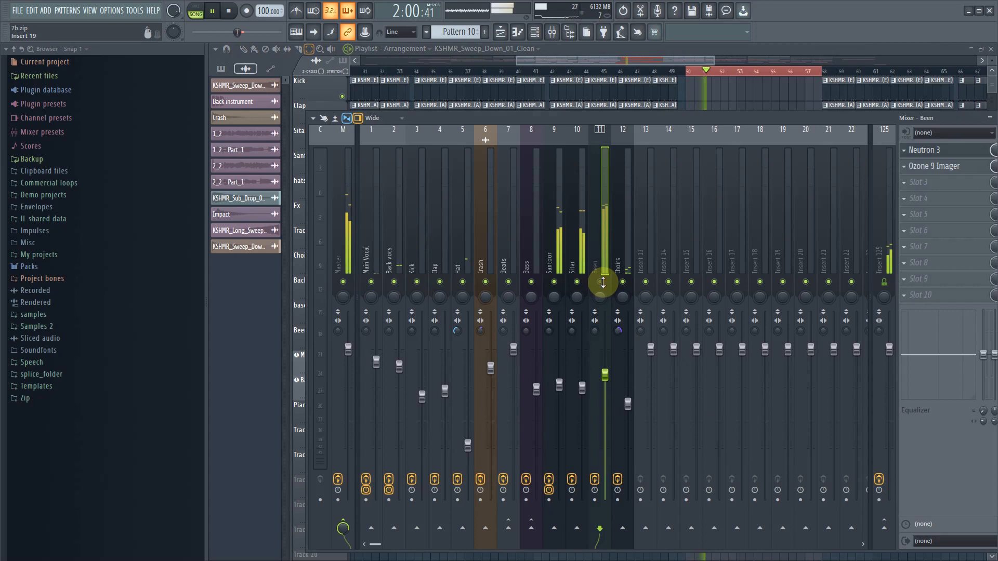
click(601, 273)
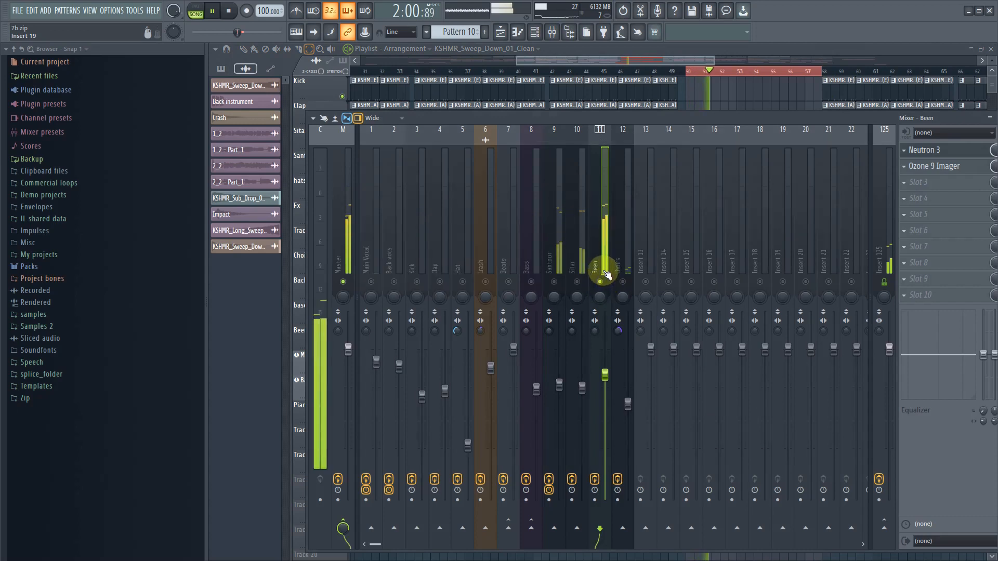
click(884, 528)
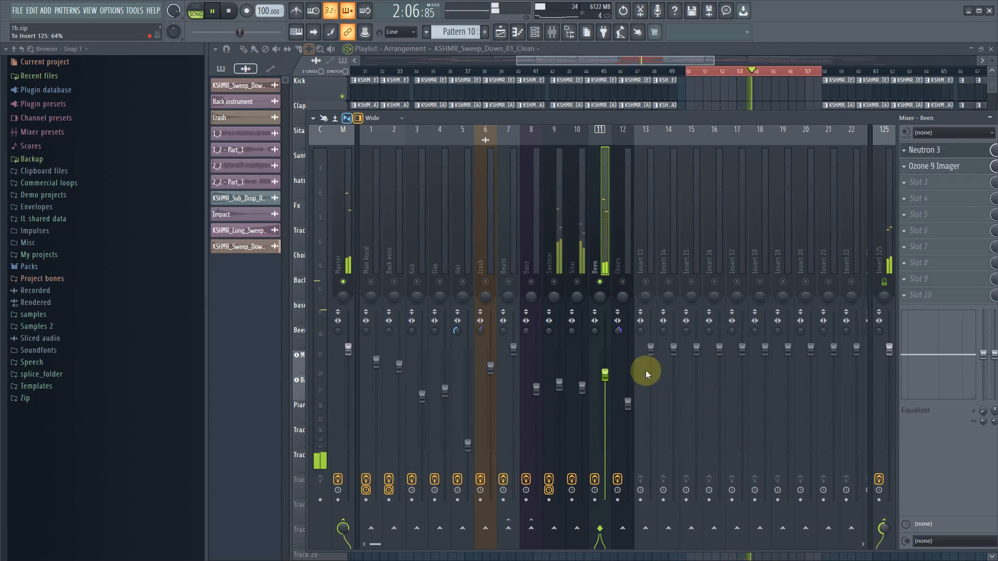
right_click(601, 282)
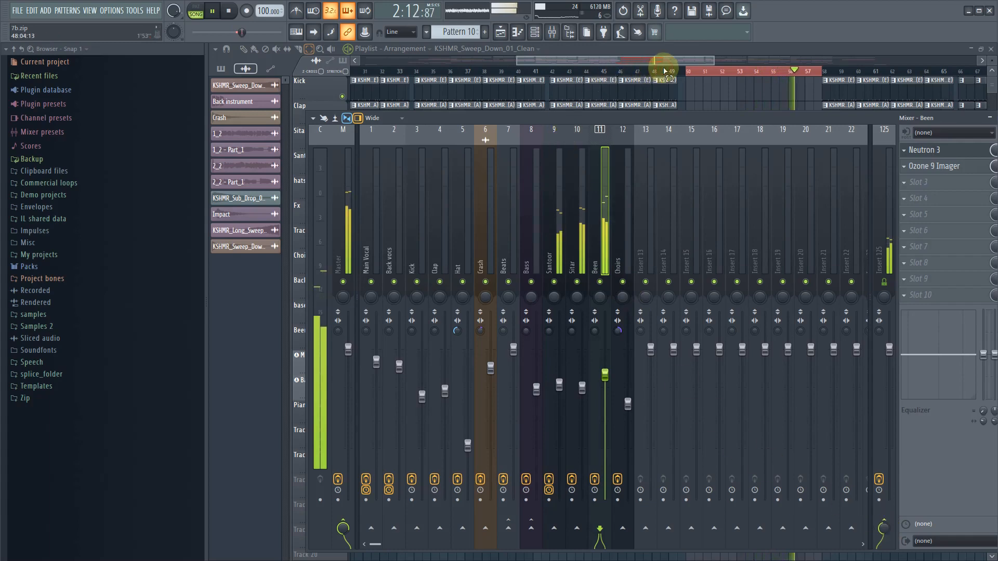
- Set the Been fader to -4.3 dB while playing on from the break into the section starting at bar 58
key(F9)
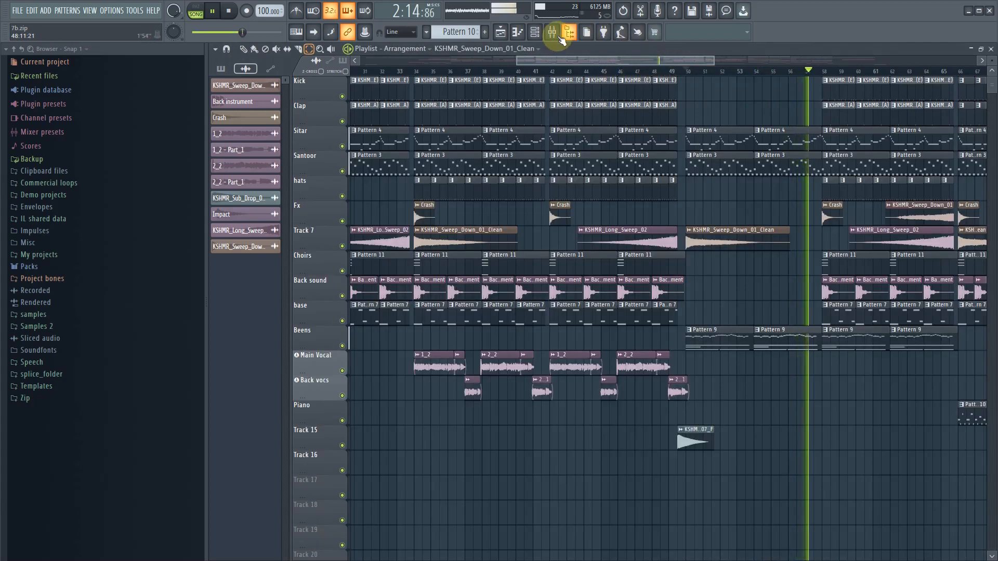
key(F9)
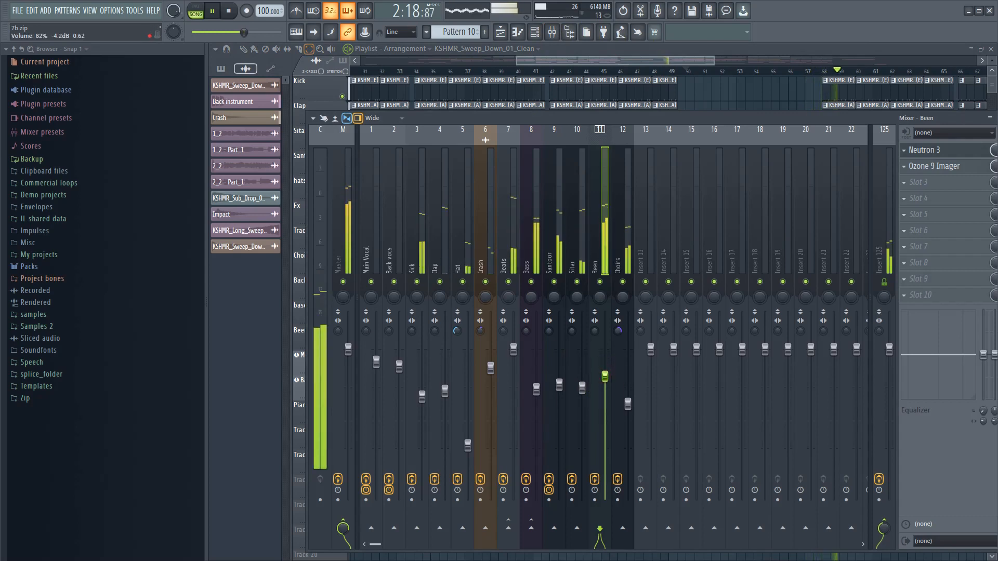
drag(605, 375, 605, 376)
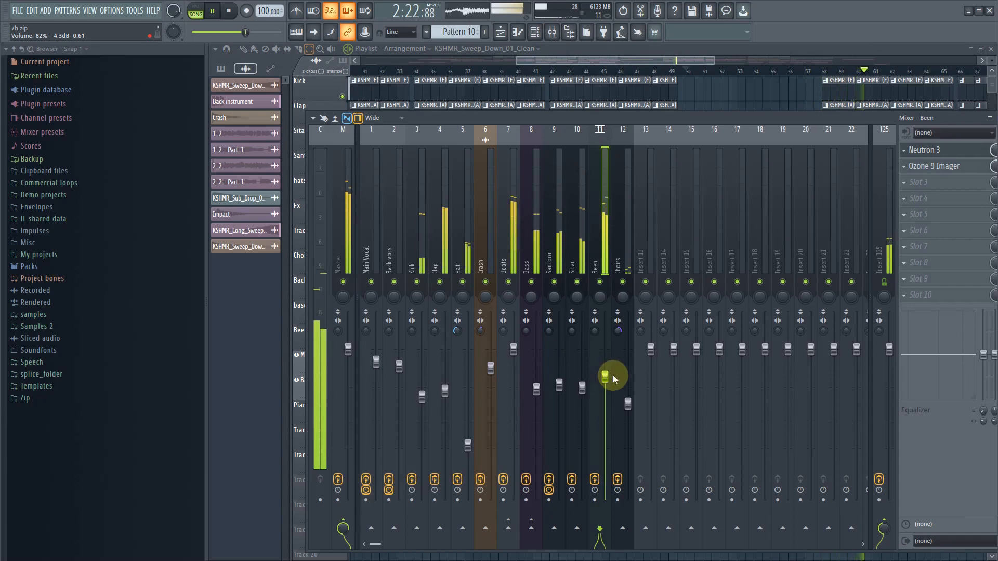
- Select the Master track, stop playback, and set bars 34 to 42 as the playback selection
click(351, 219)
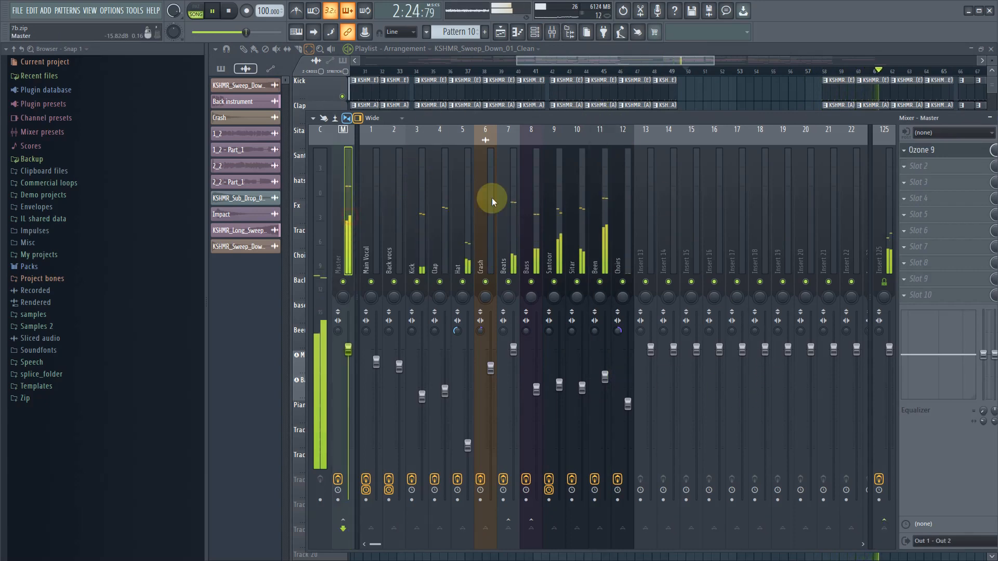
key(space)
drag(842, 118, 596, 215)
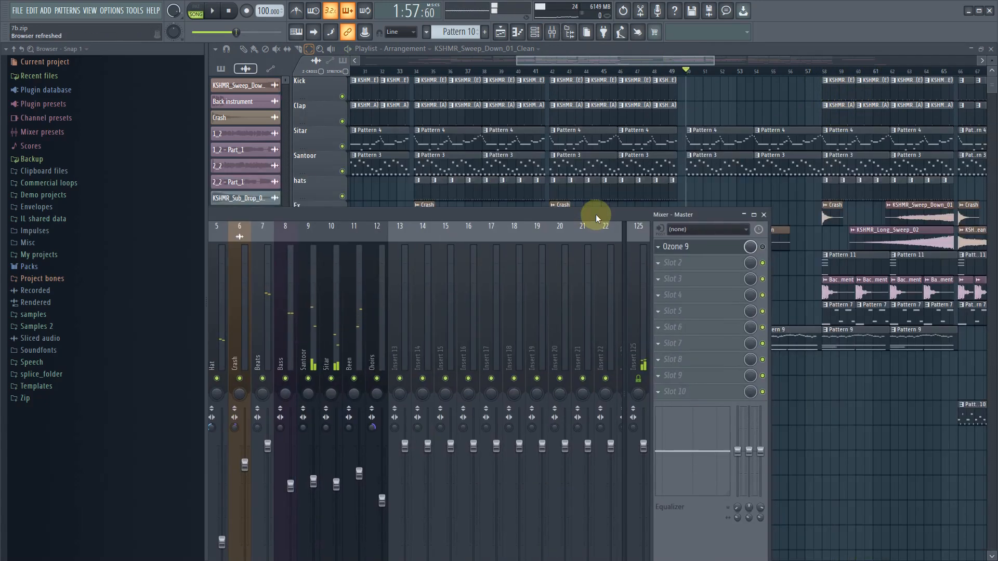
drag(598, 272, 597, 302)
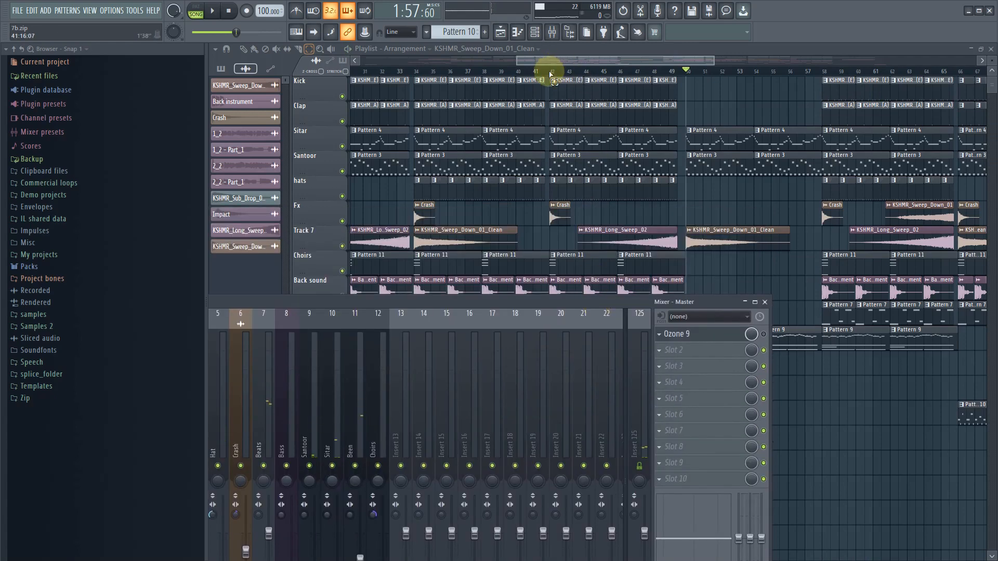
drag(551, 75, 413, 74)
click(552, 32)
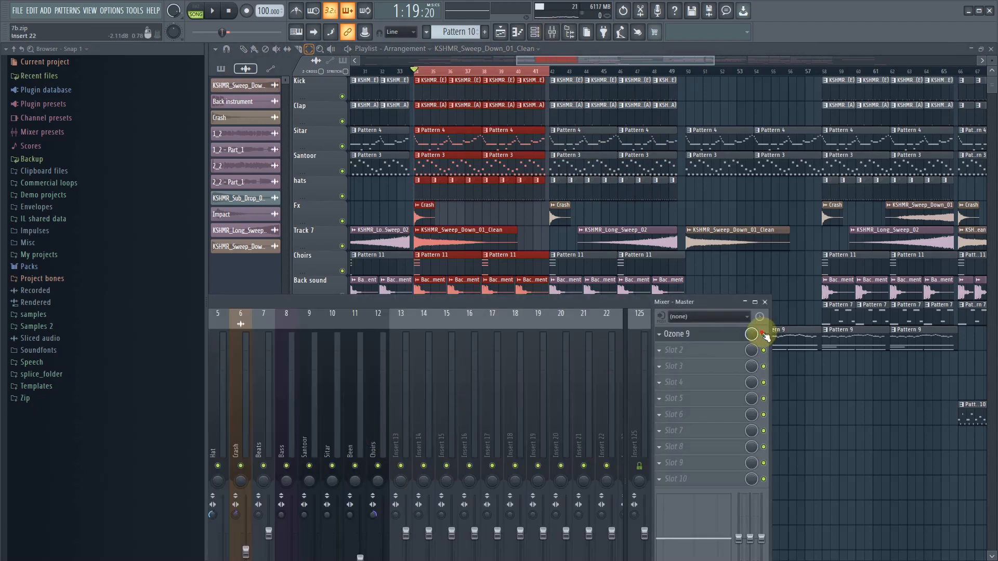
- Open Ozone 9 on the Master and review its Dynamic EQ, Imager, Dynamics and Maximizer modules during playback
click(696, 335)
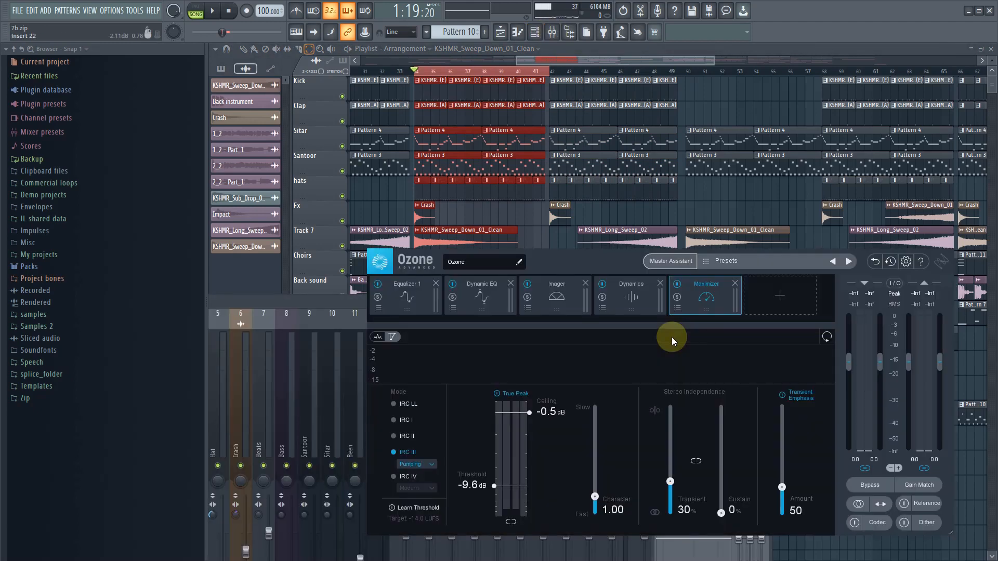
click(488, 297)
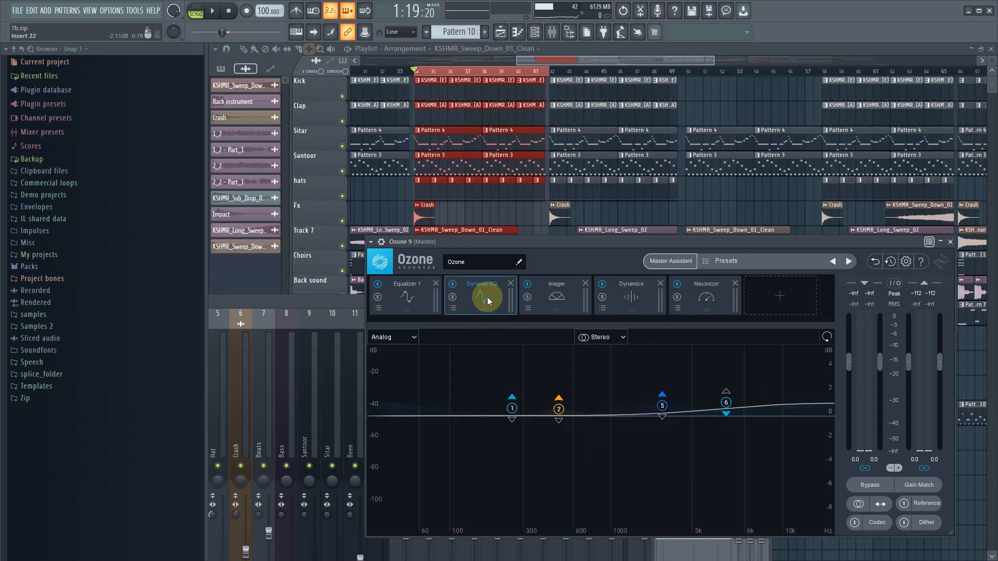
key(space)
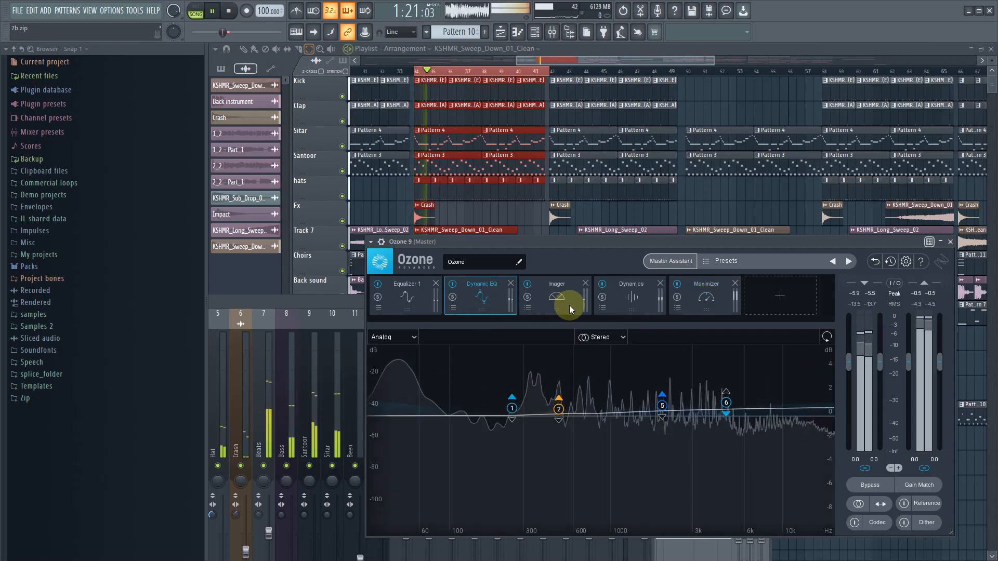
click(555, 306)
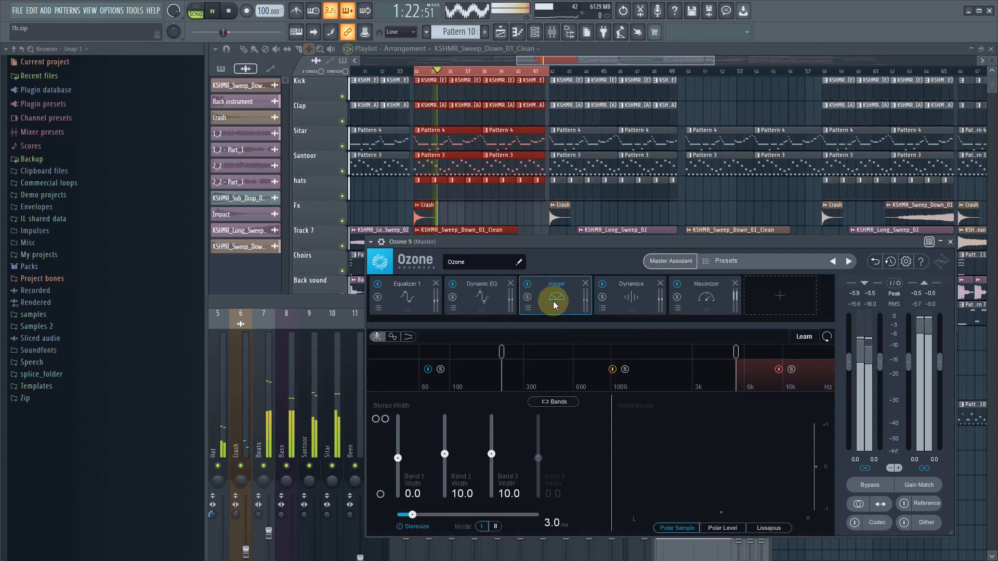
click(632, 306)
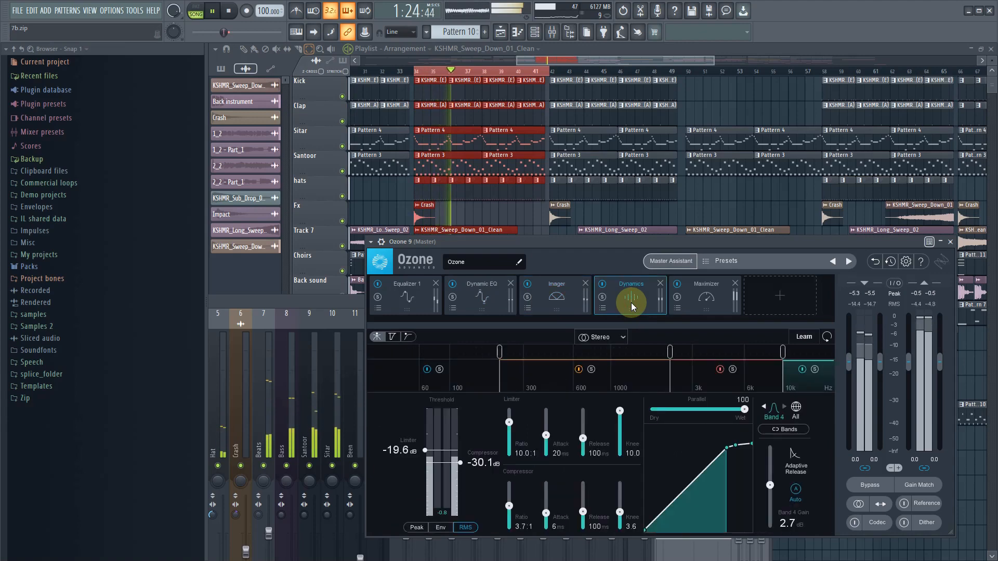
click(701, 305)
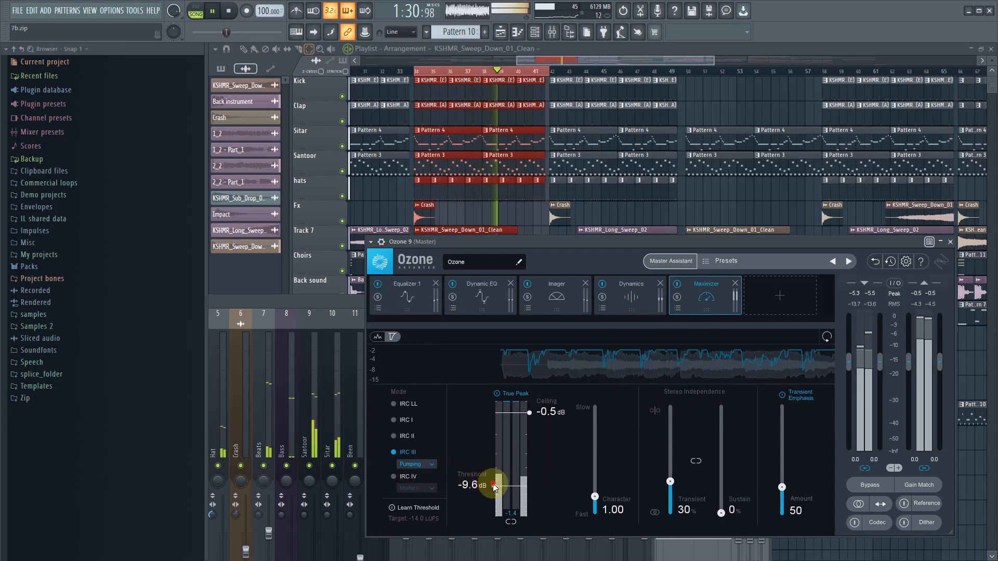
- Set the Ozone 9 Maximizer threshold to -8.6 dB and play the selected bars to check the limiting
key(space)
scroll(495, 486, up, 1)
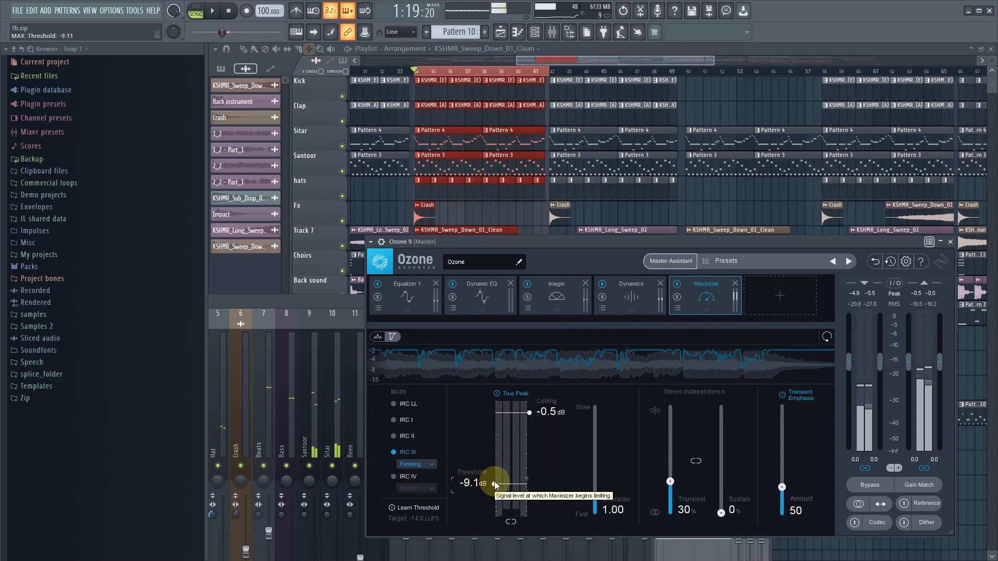
key(space)
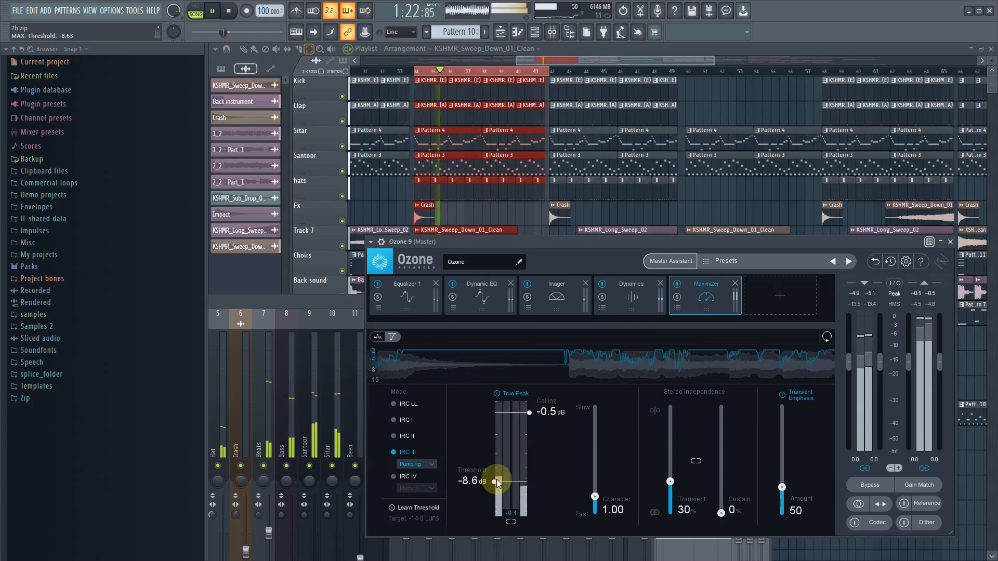
scroll(495, 484, up, 1)
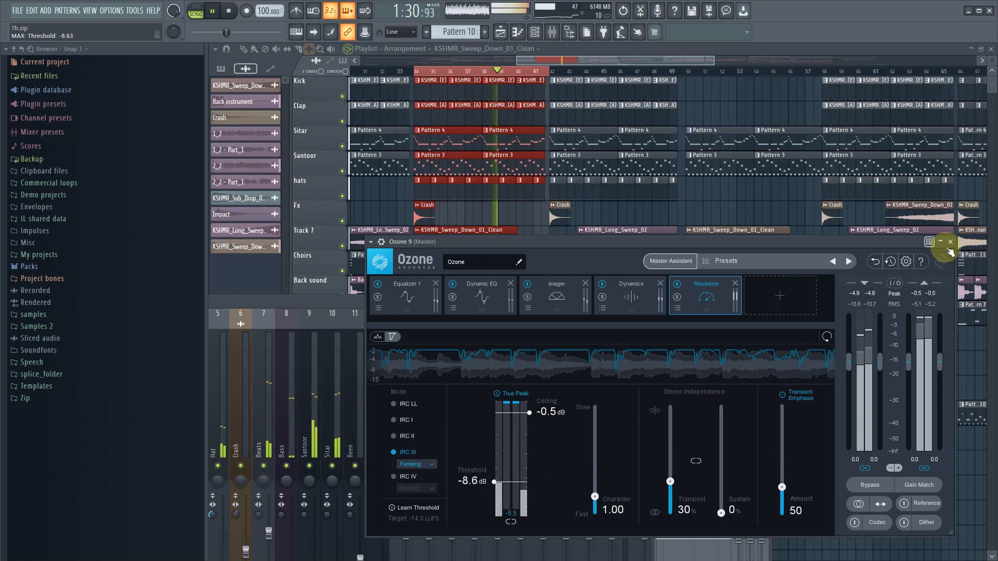
- Close Ozone and the mixer, clear the playback selection, and listen on into the section from bar 42 before stopping
click(645, 197)
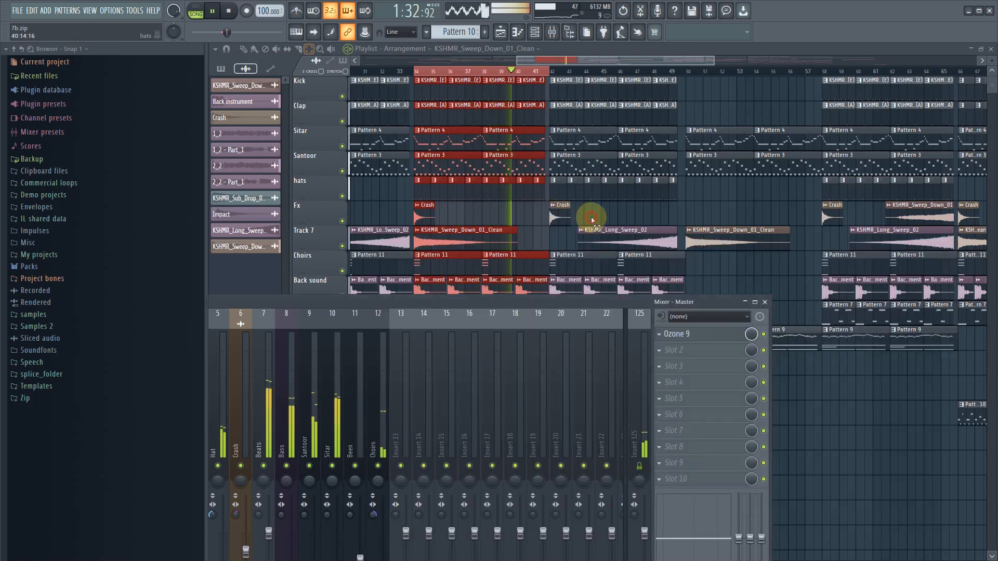
key(F9)
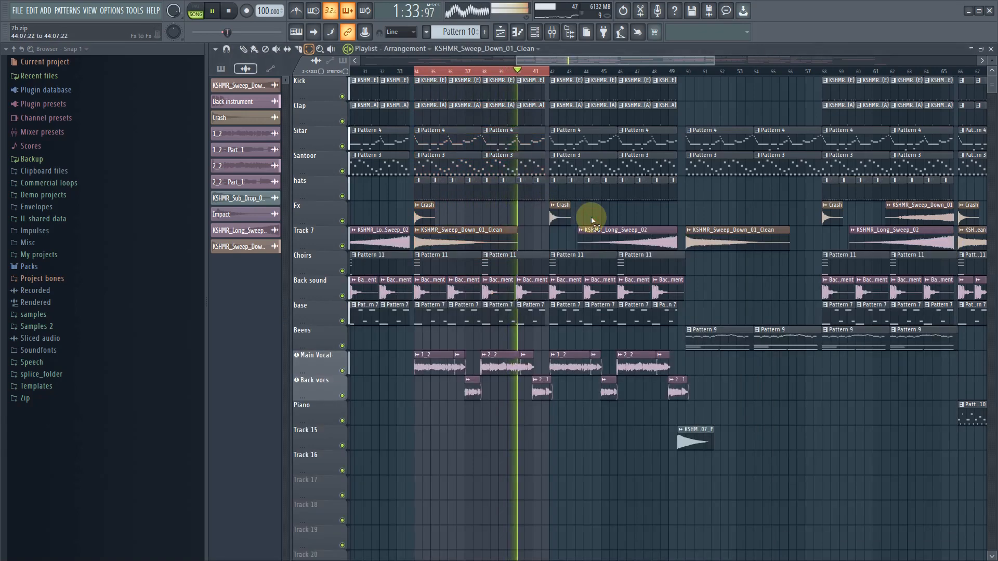
click(557, 70)
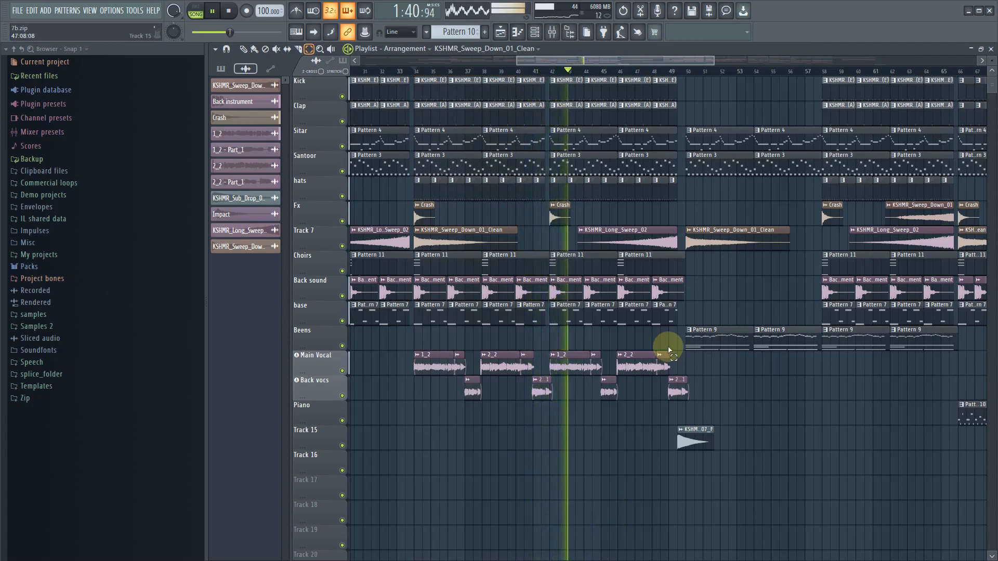
key(space)
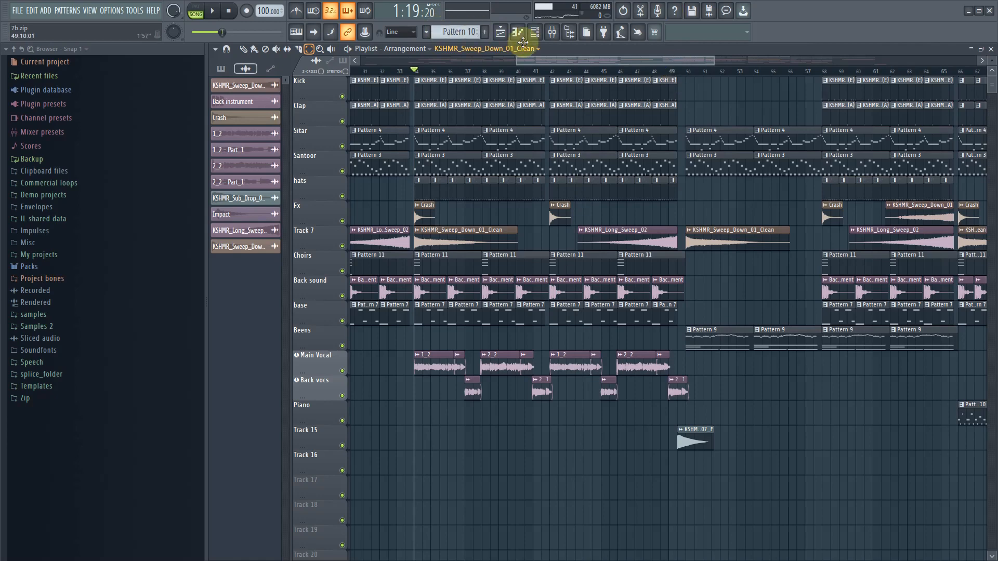
- Show the mixer over the playlist, review the fader levels and effect slots across all tracks, and hide it again
click(552, 32)
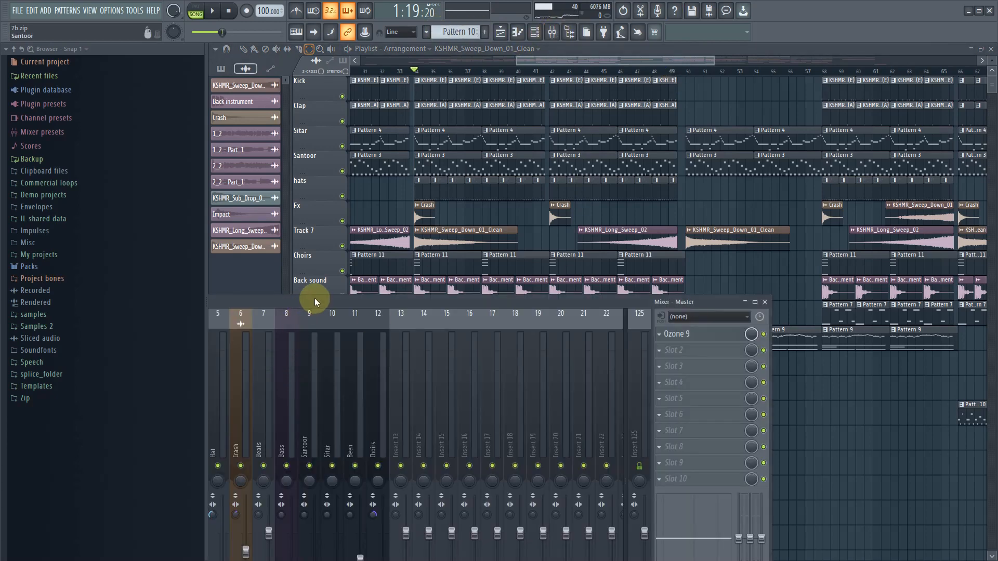
drag(314, 298, 635, 130)
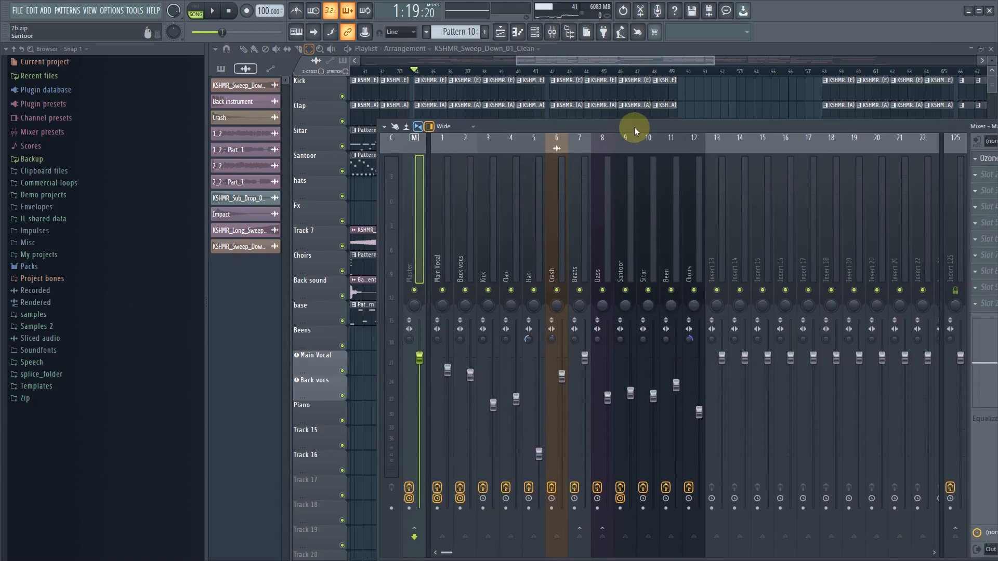
click(695, 212)
drag(692, 215, 580, 2)
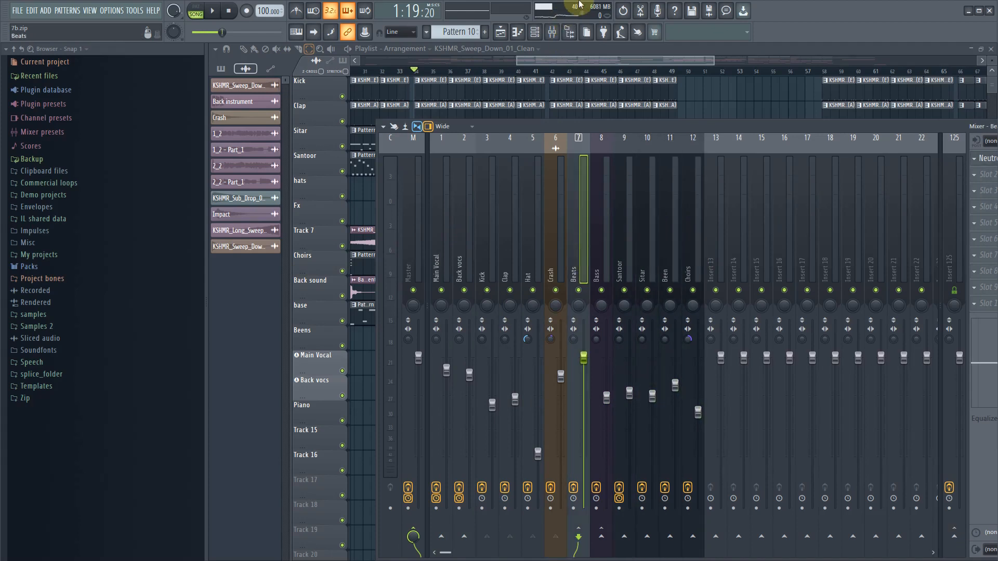
drag(701, 266, 538, 149)
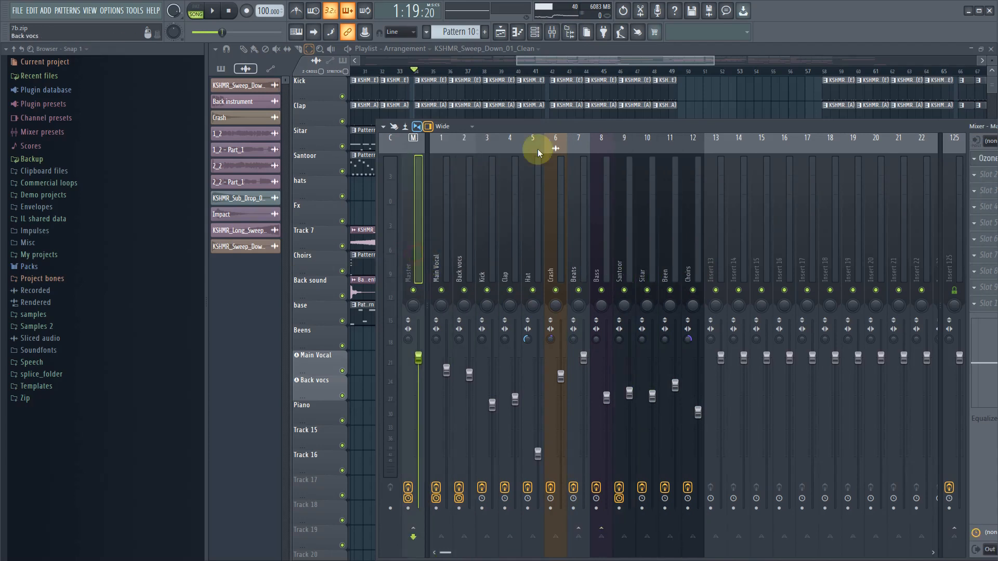
drag(740, 133, 580, 146)
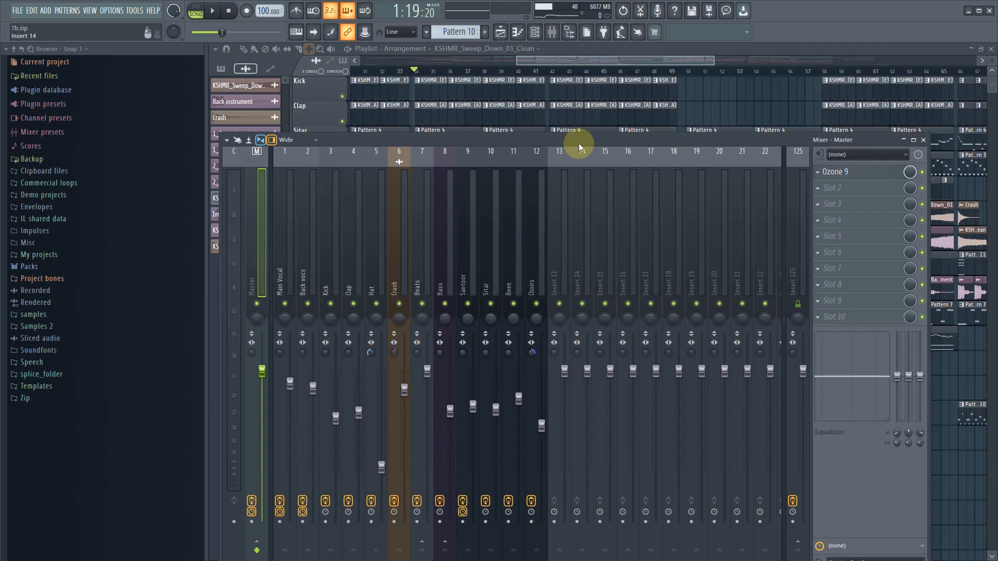
key(F9)
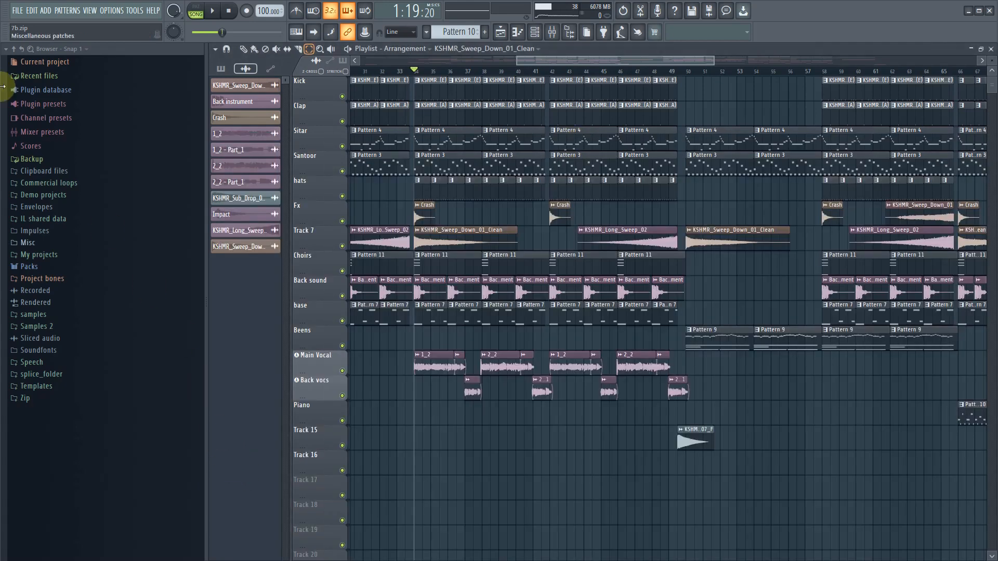
- Export the song as an MP3 file named 7 on the SSD (I:) drive
click(16, 15)
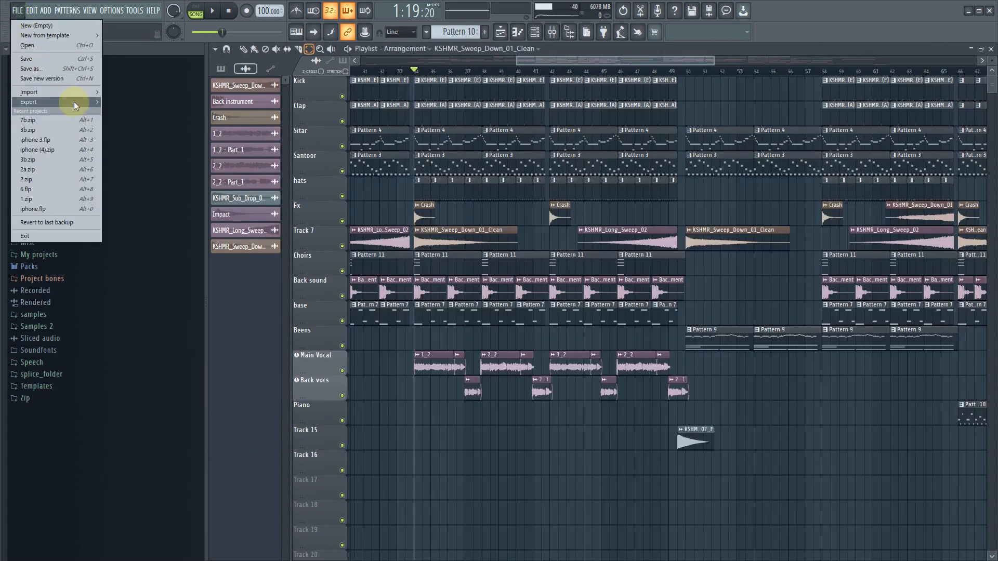
mouse_move(74, 101)
click(144, 120)
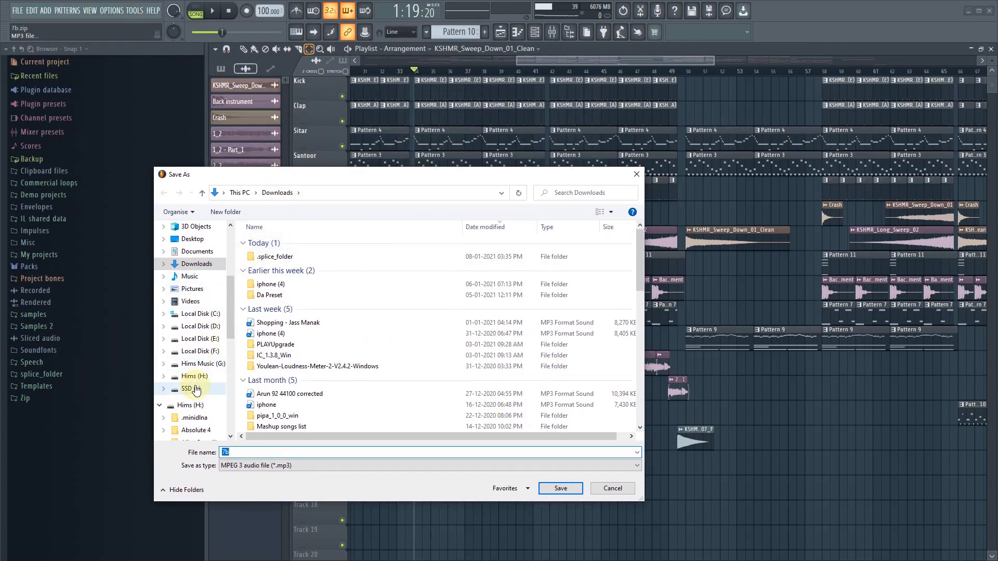
click(194, 388)
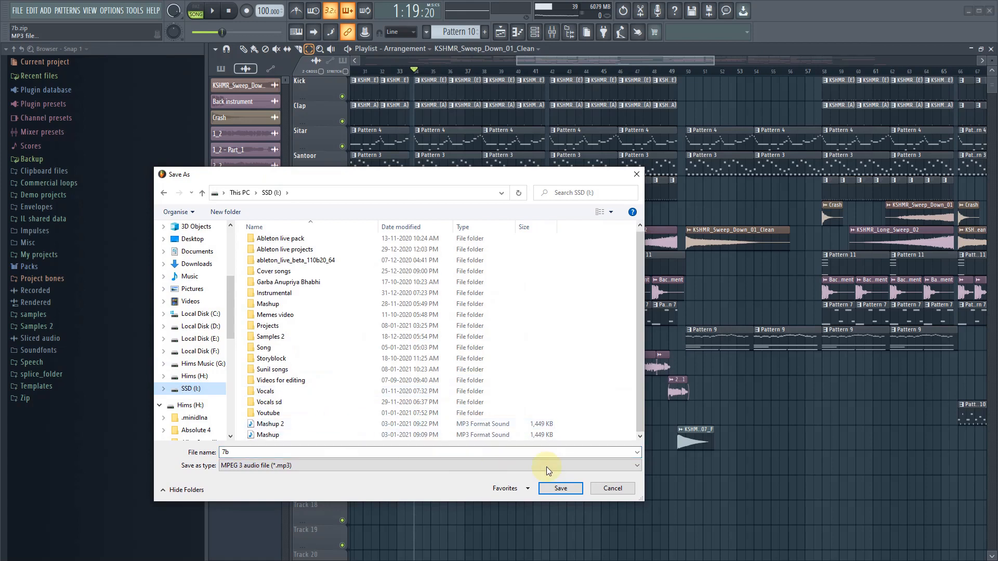
click(348, 455)
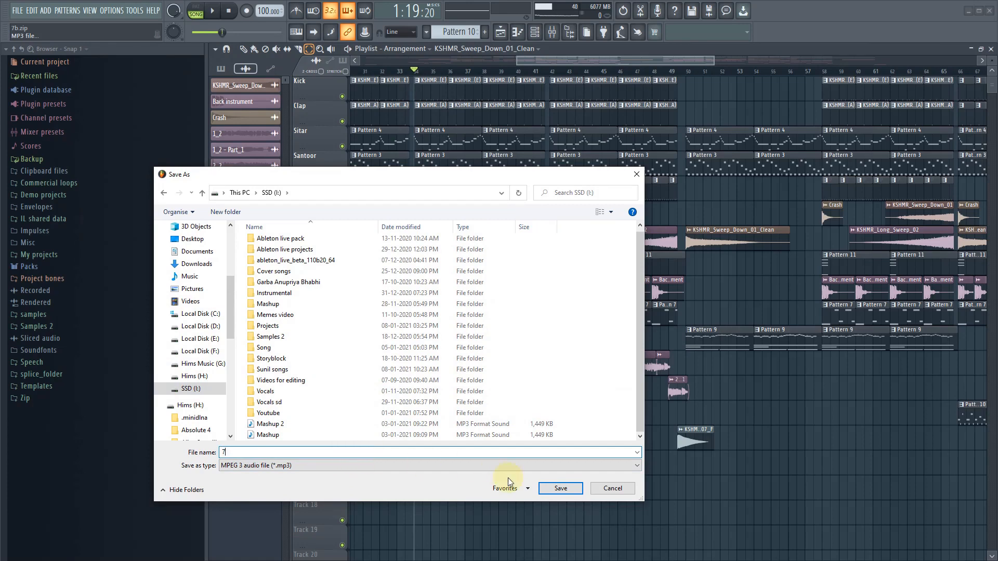
click(552, 490)
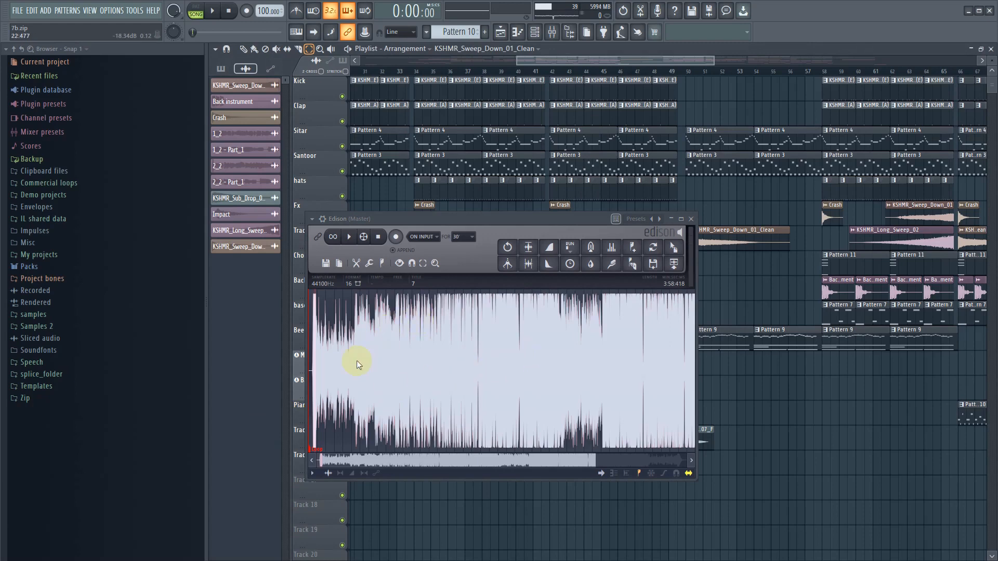
- Play the rendered song in Edison on the Master, examining the full waveform and then the quieter middle section
click(334, 383)
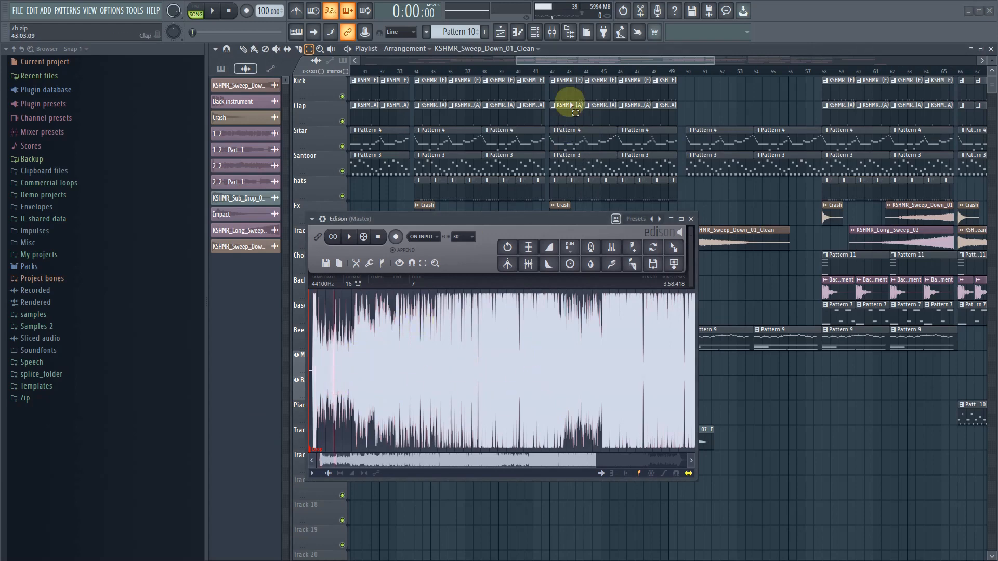
click(553, 31)
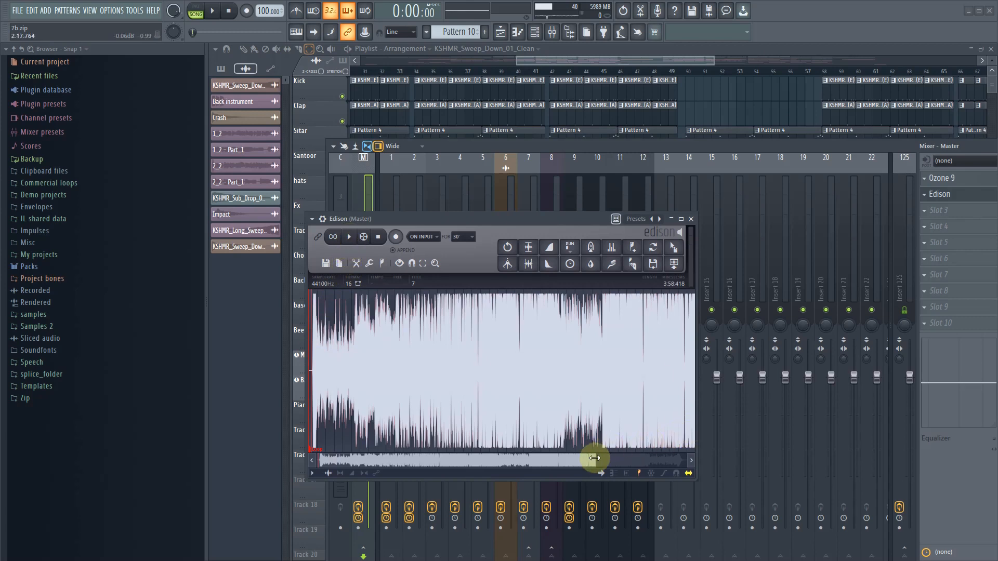
drag(591, 458, 709, 460)
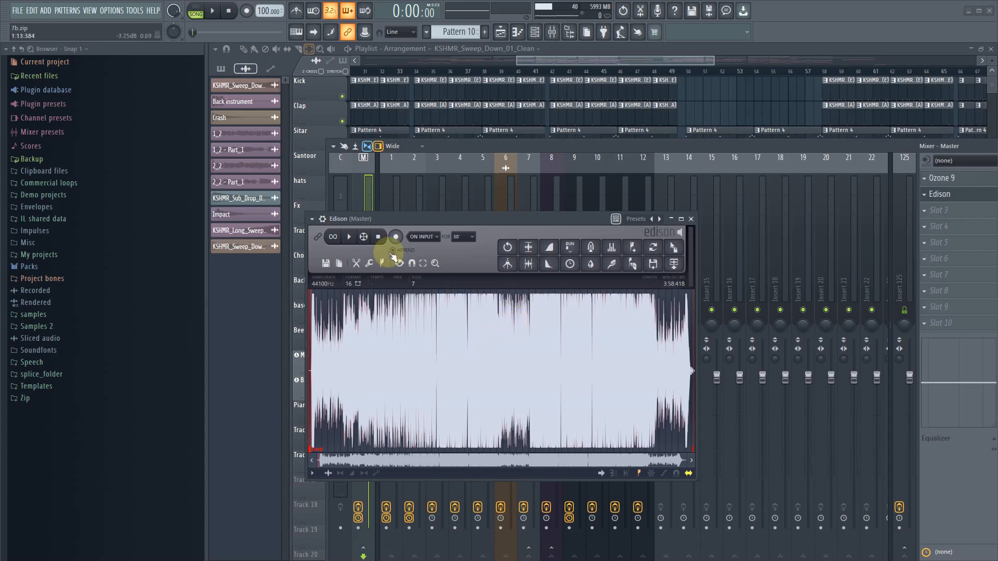
click(350, 238)
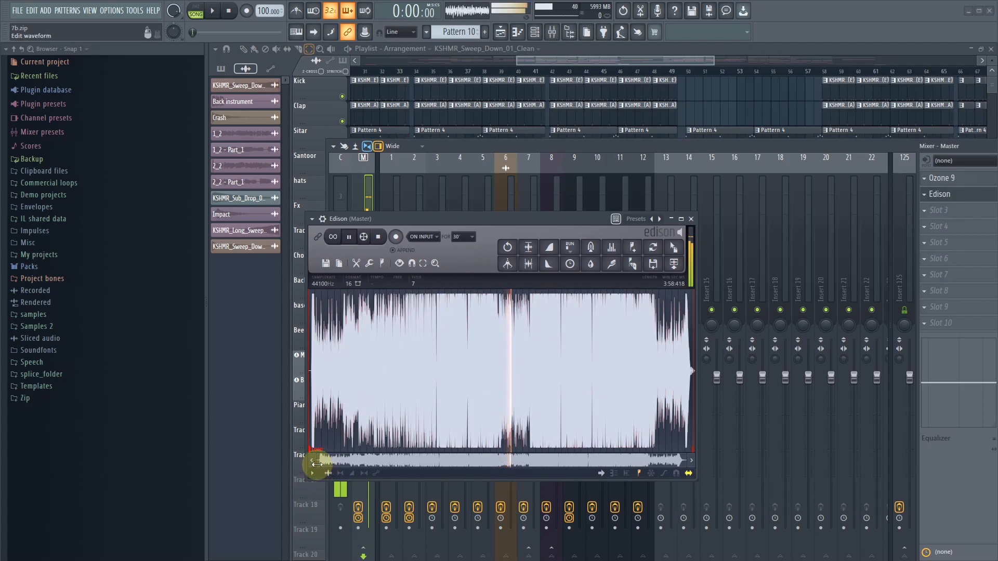
drag(325, 471, 444, 474)
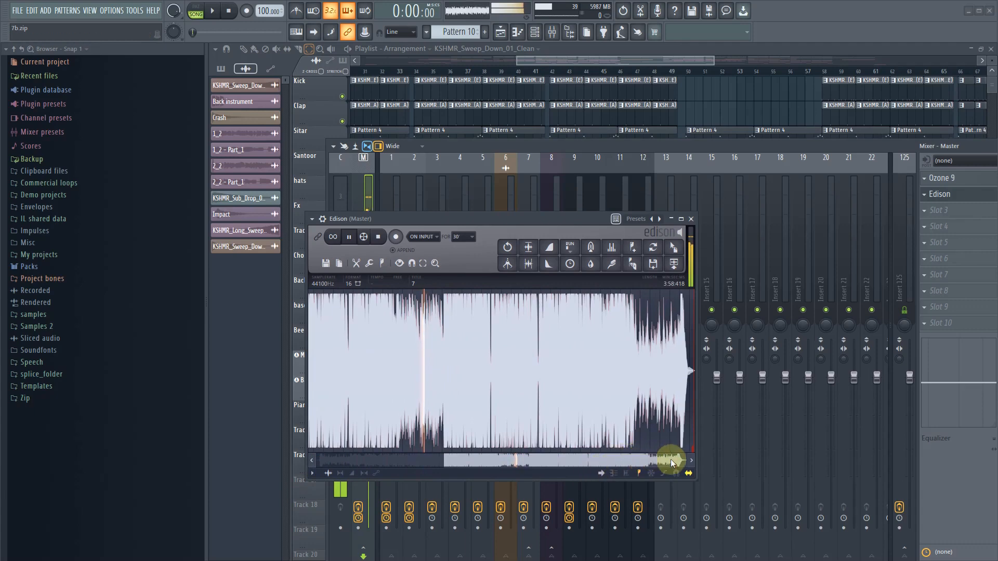
drag(684, 460, 554, 461)
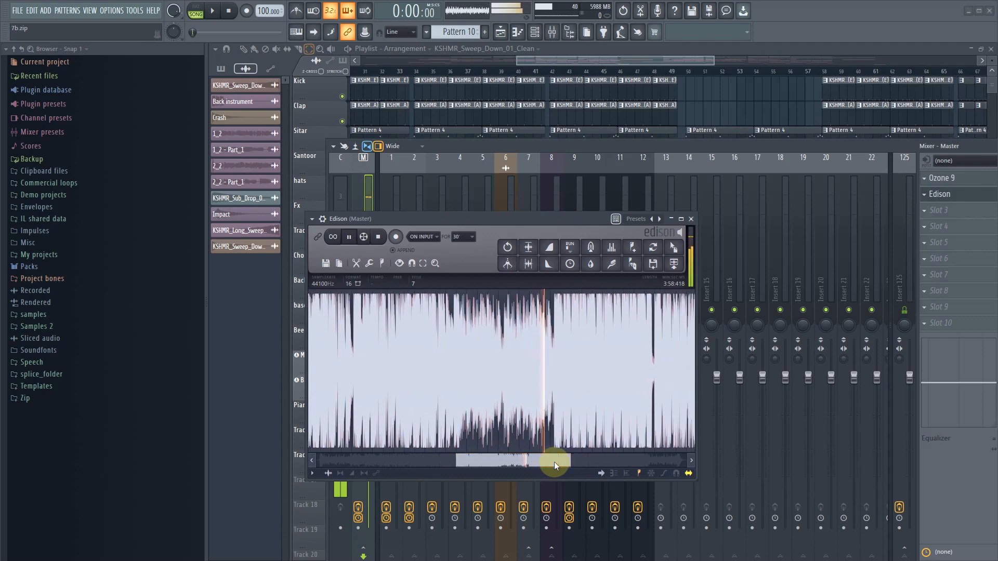